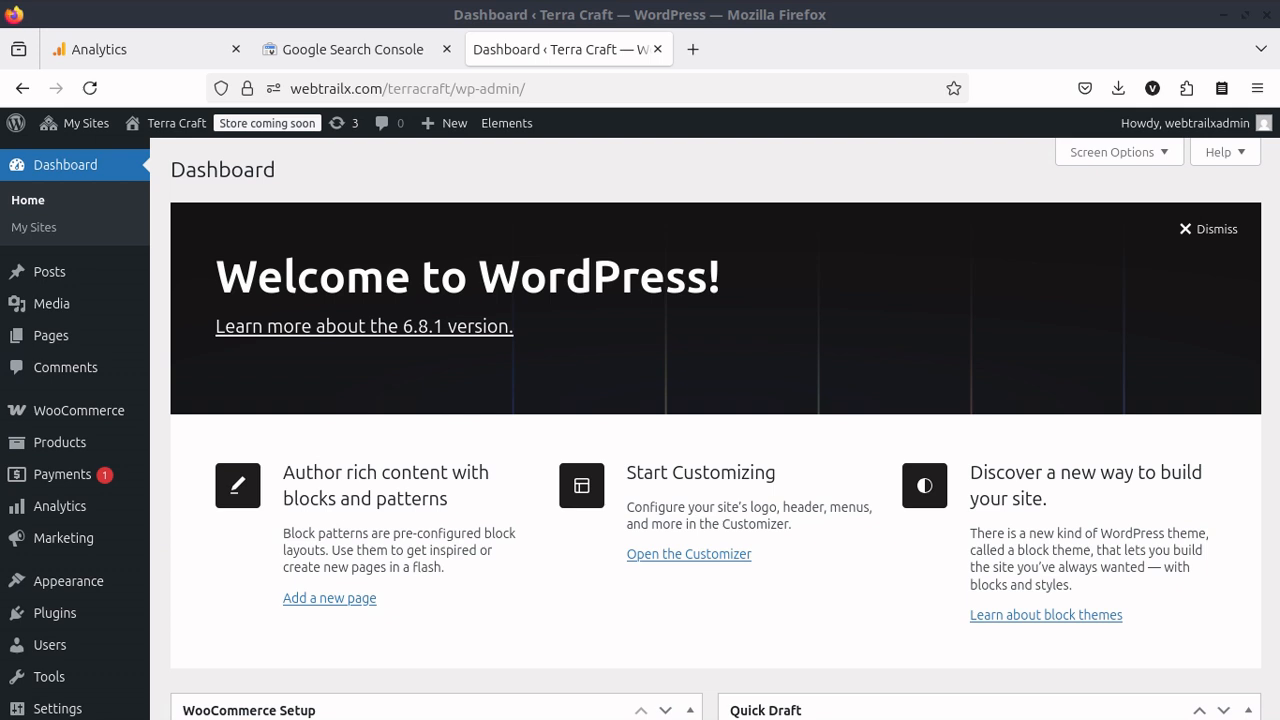
Switch to the Search Console page, search the web for "google search consle" and open the Google Search Console result.
{"action": "left_click", "coordinate": [161, 42]}
{"action": "left_click", "coordinate": [331, 49]}
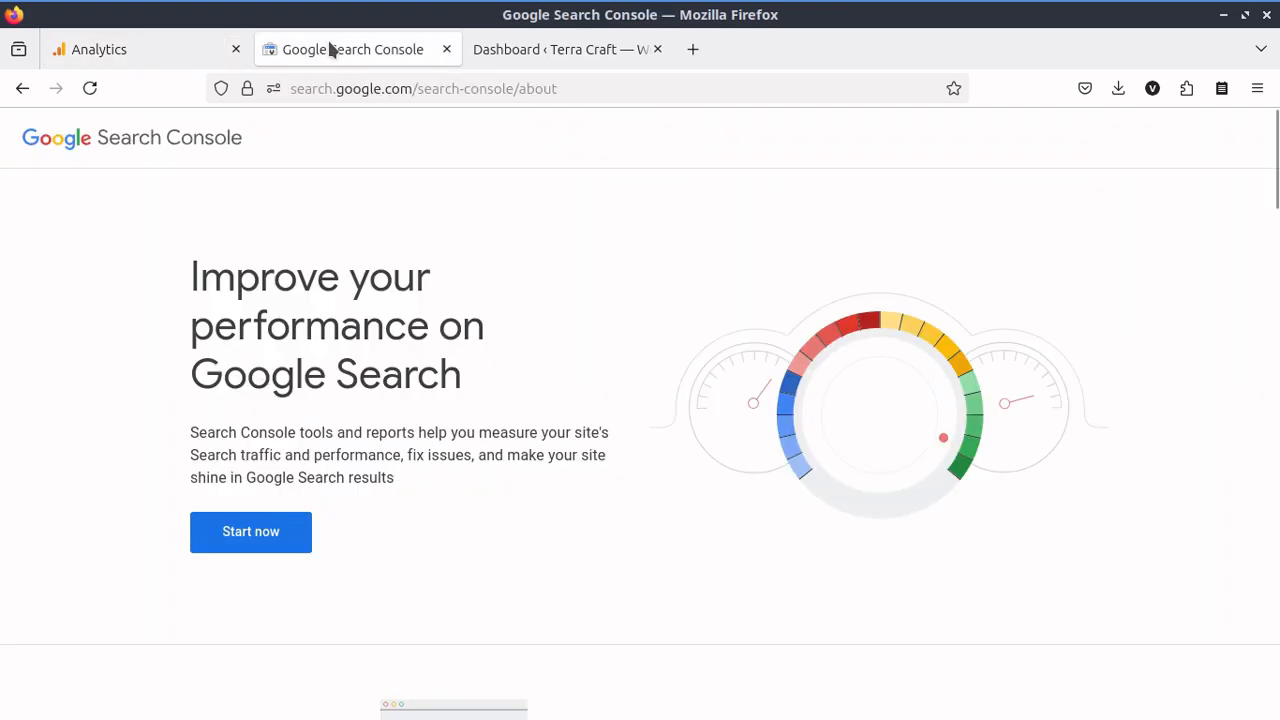
{"action": "left_click", "coordinate": [352, 90]}
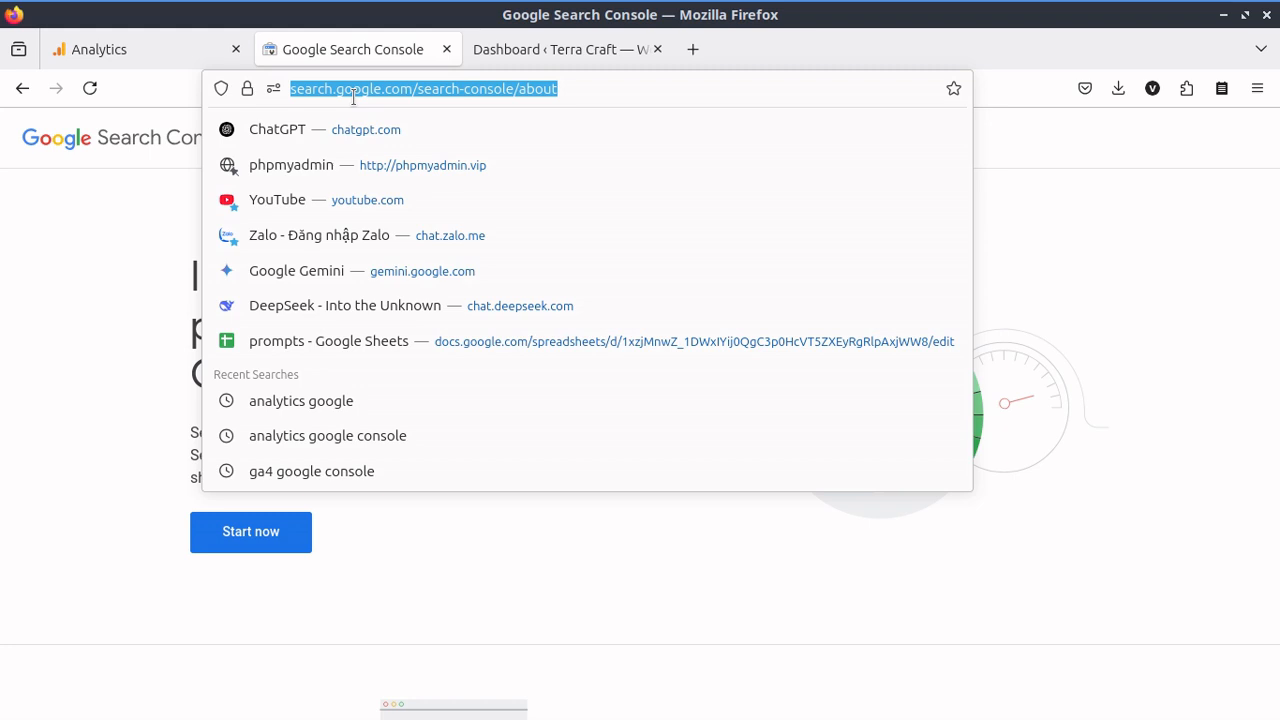
{"action": "type", "text": "search"}
{"action": "key", "text": "BackSpace"}
{"action": "key", "text": "BackSpace"}
{"action": "key", "text": "BackSpace"}
{"action": "key", "text": "BackSpace"}
{"action": "key", "text": "BackSpace"}
{"action": "key", "text": "BackSpace"}
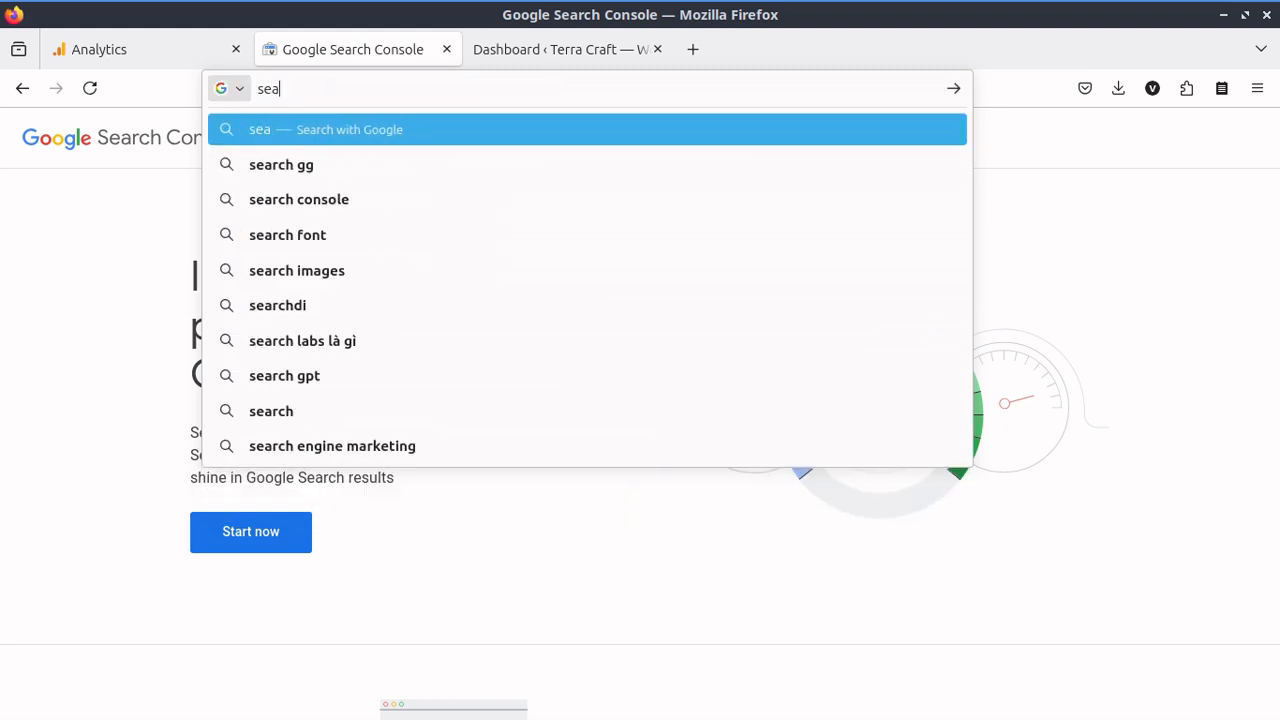
{"action": "type", "text": "google se"}
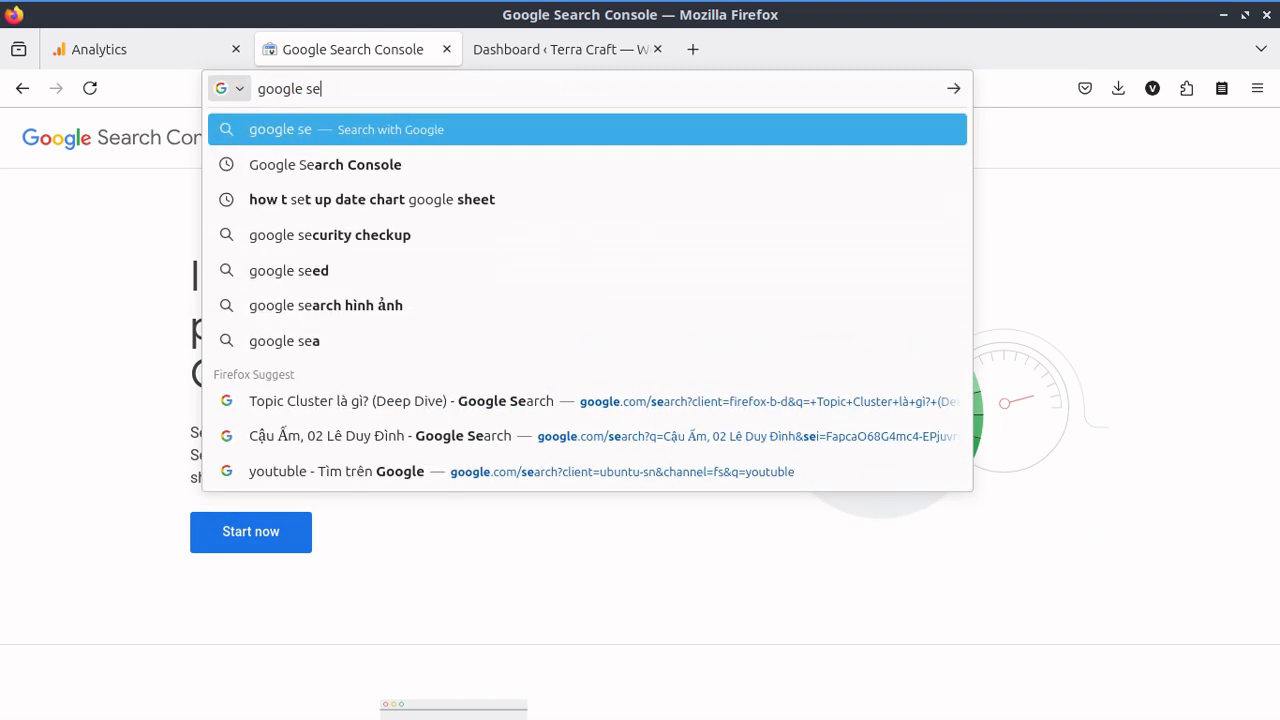
{"action": "type", "text": "arch consle"}
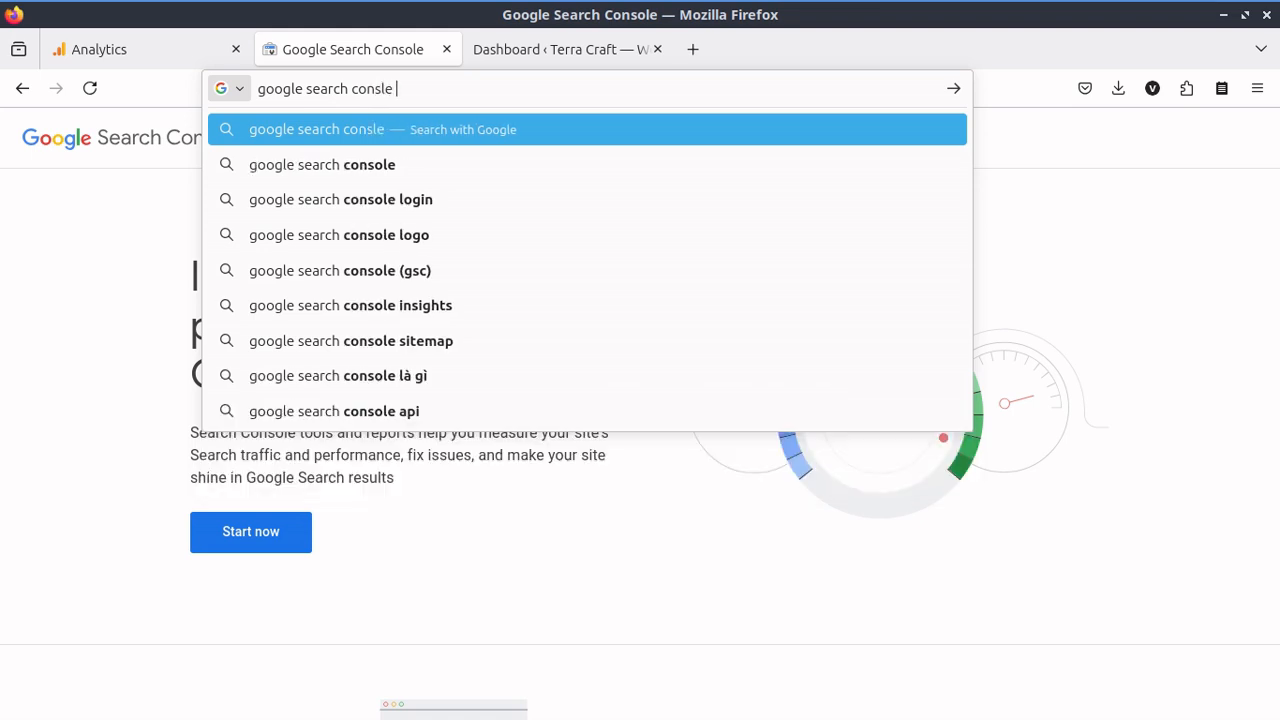
{"action": "key", "text": "Return"}
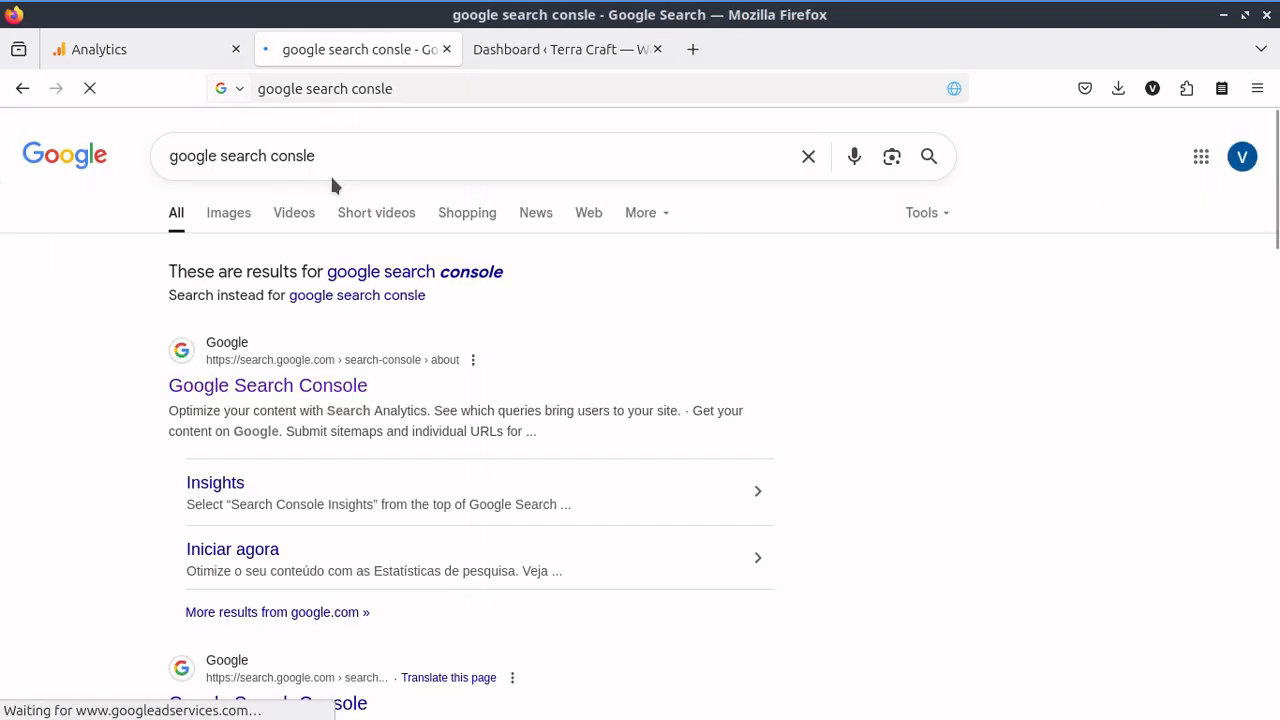
{"action": "left_click", "coordinate": [309, 386]}
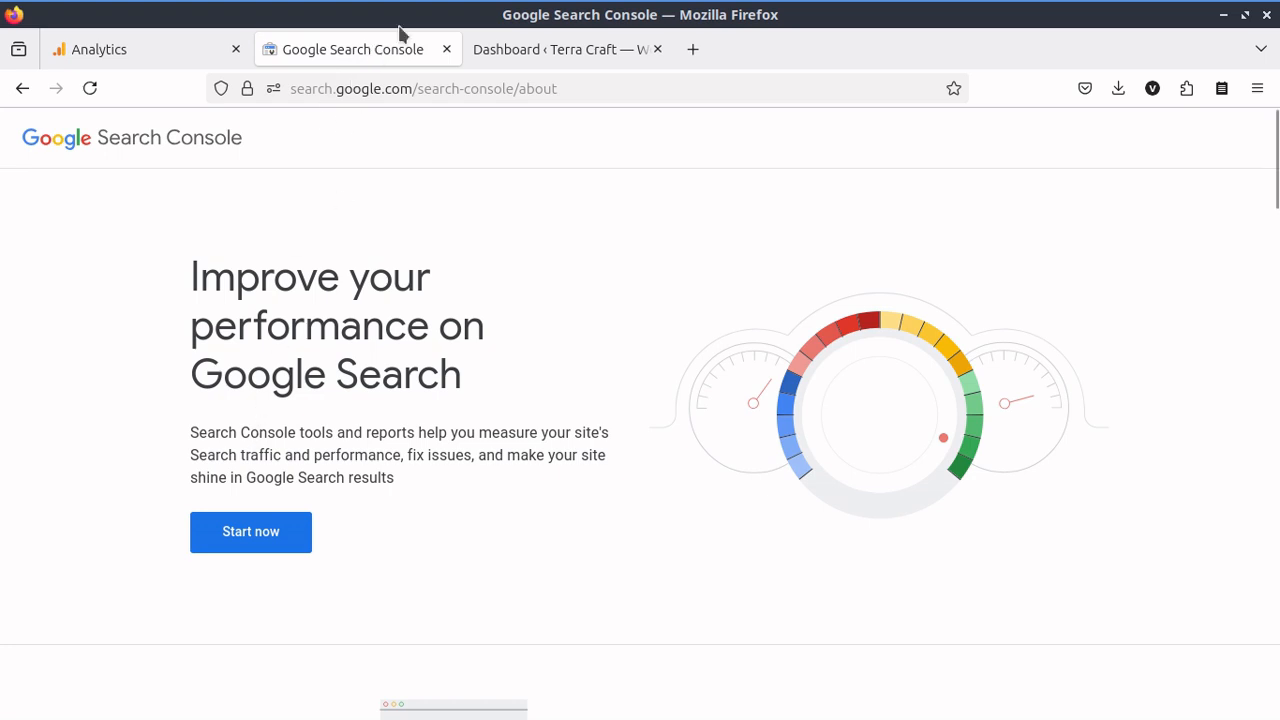
Switch to the open Analytics page, search the web for "aylytics google" in its place and open the Google Analytics result.
{"action": "left_click", "coordinate": [162, 47]}
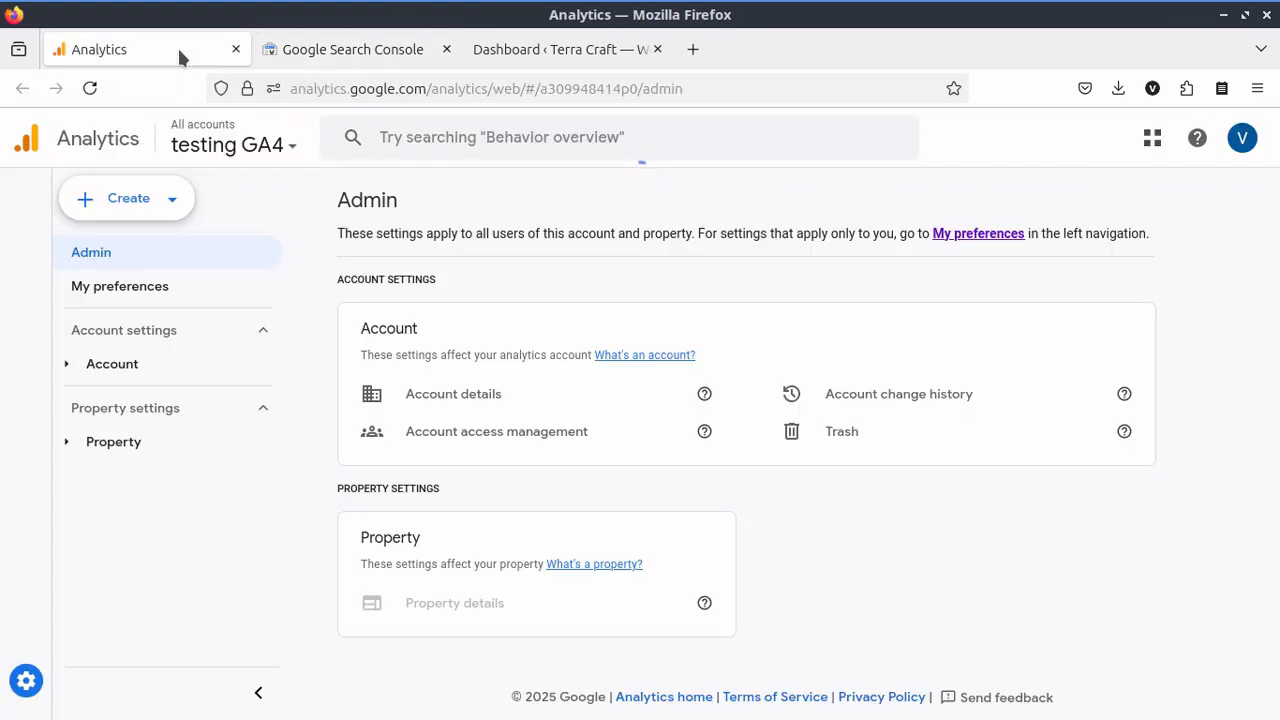
{"action": "left_click", "coordinate": [357, 89]}
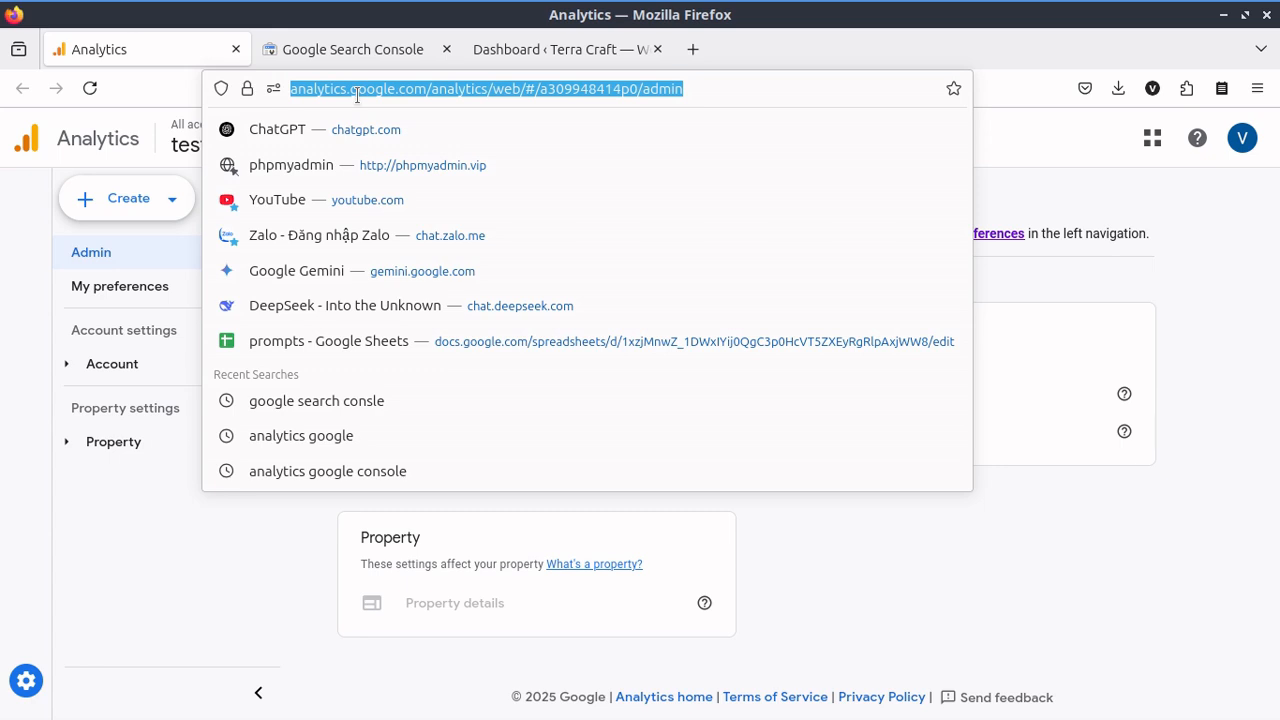
{"action": "type", "text": "aylytics"}
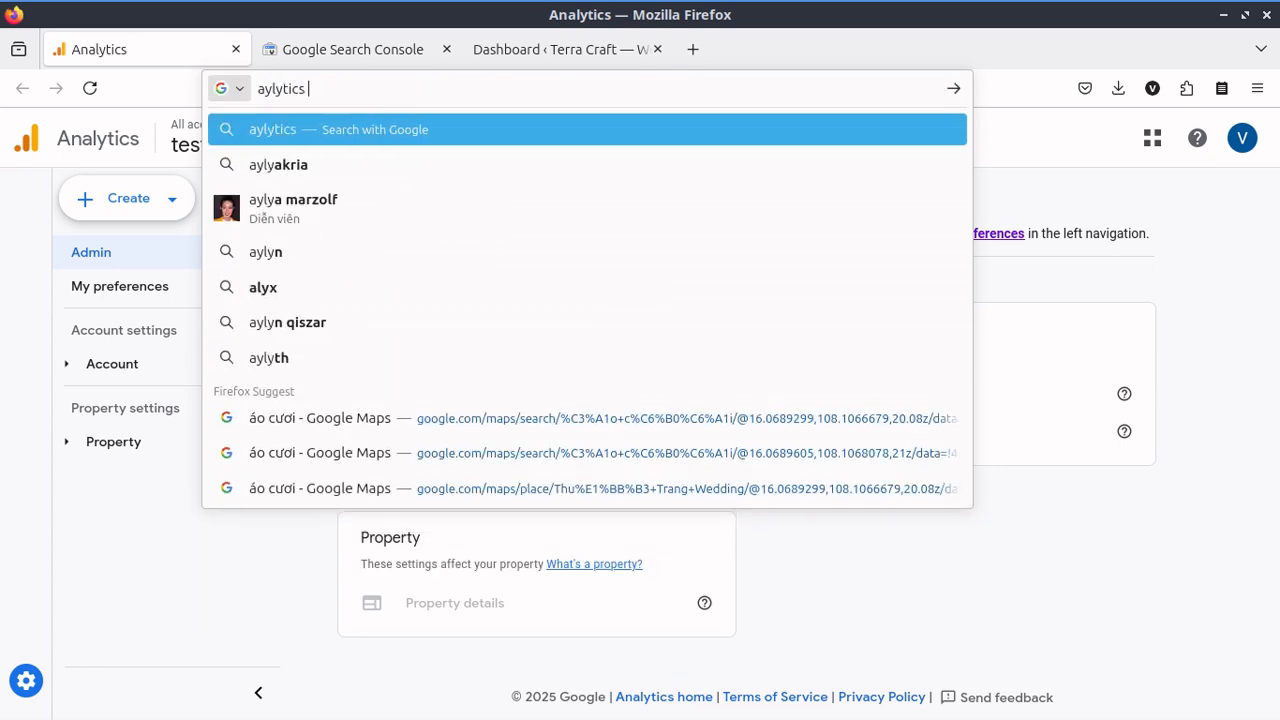
{"action": "type", "text": " google"}
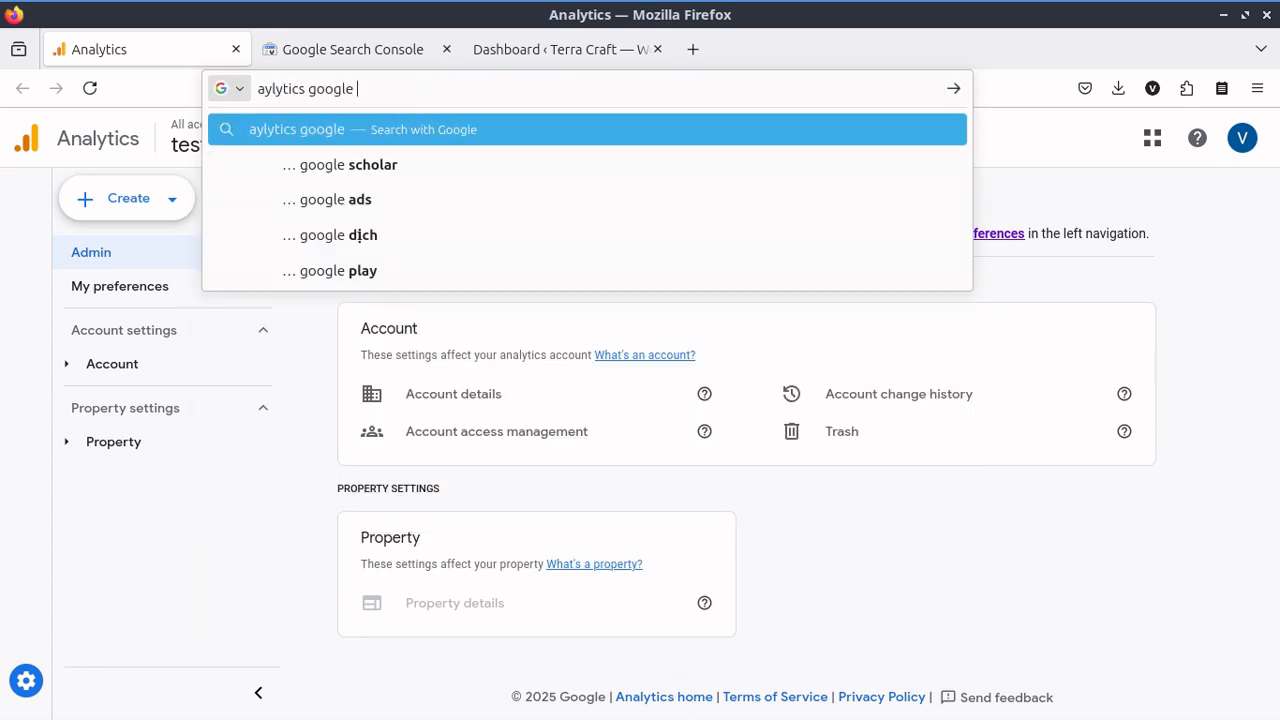
{"action": "key", "text": "Return"}
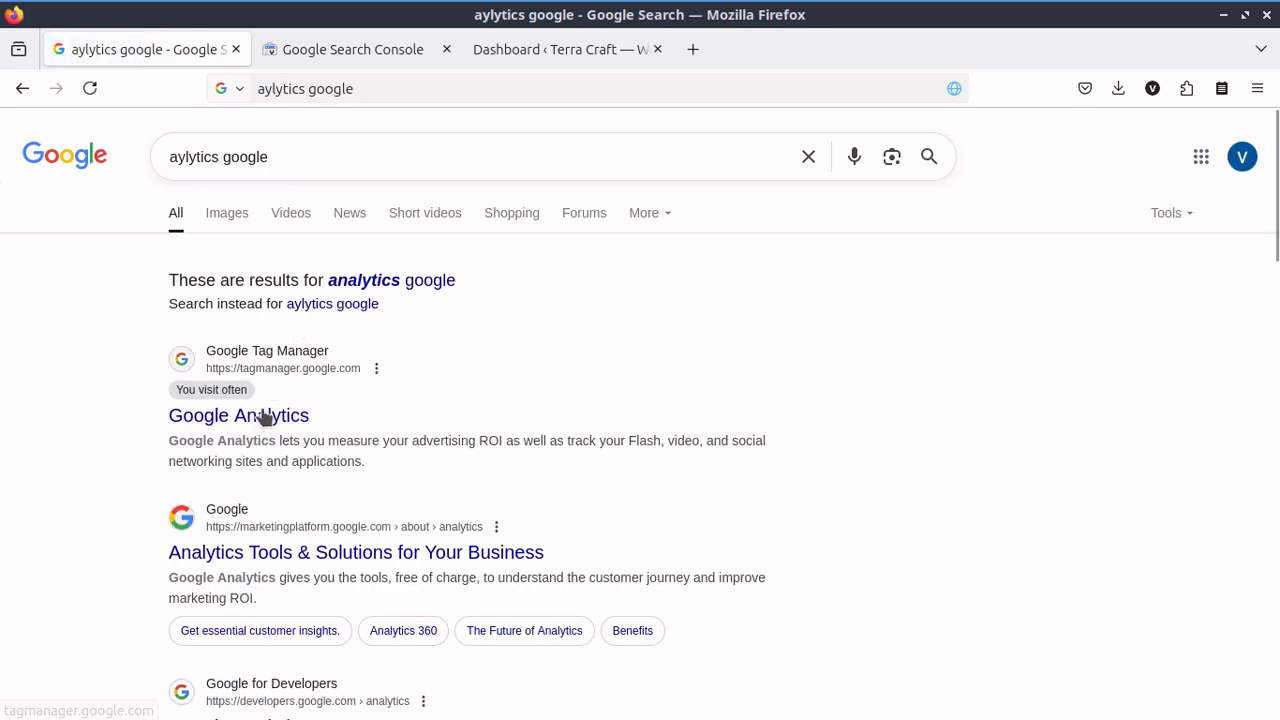
{"action": "left_click", "coordinate": [265, 416]}
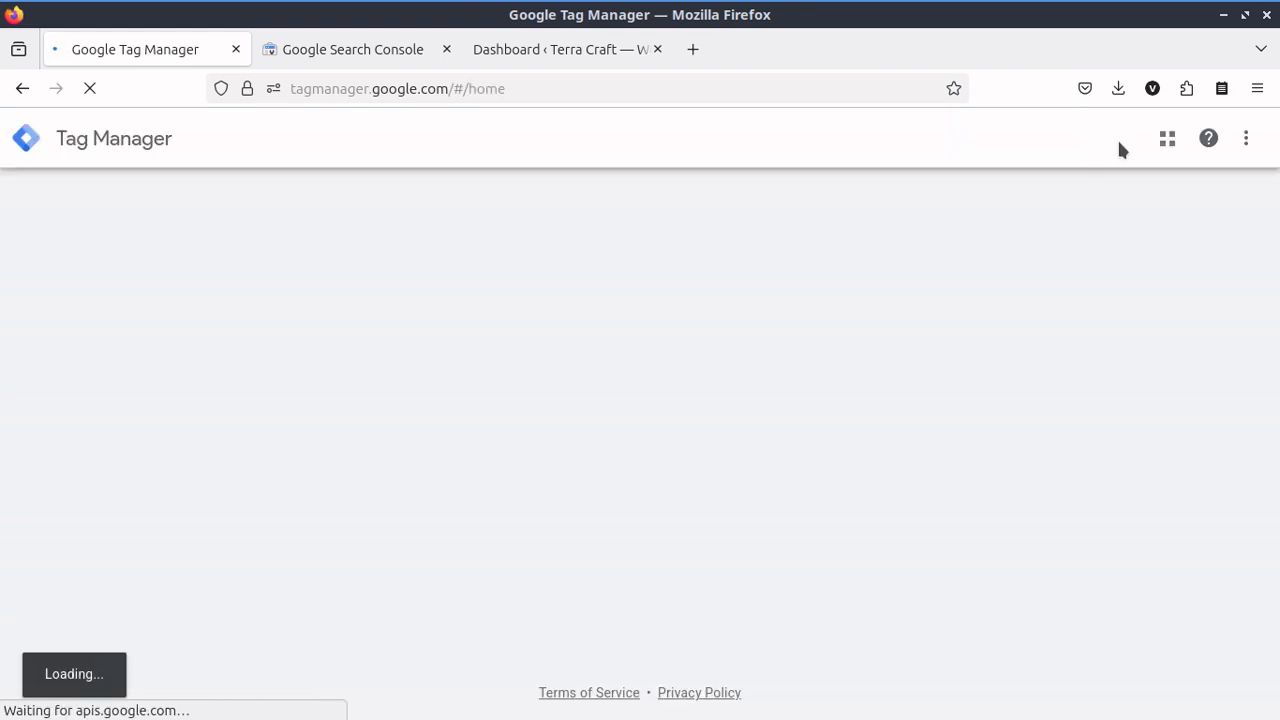
Go from Google Tag Manager to the Analytics product and close the Tag Manager page.
{"action": "left_click", "coordinate": [1121, 140]}
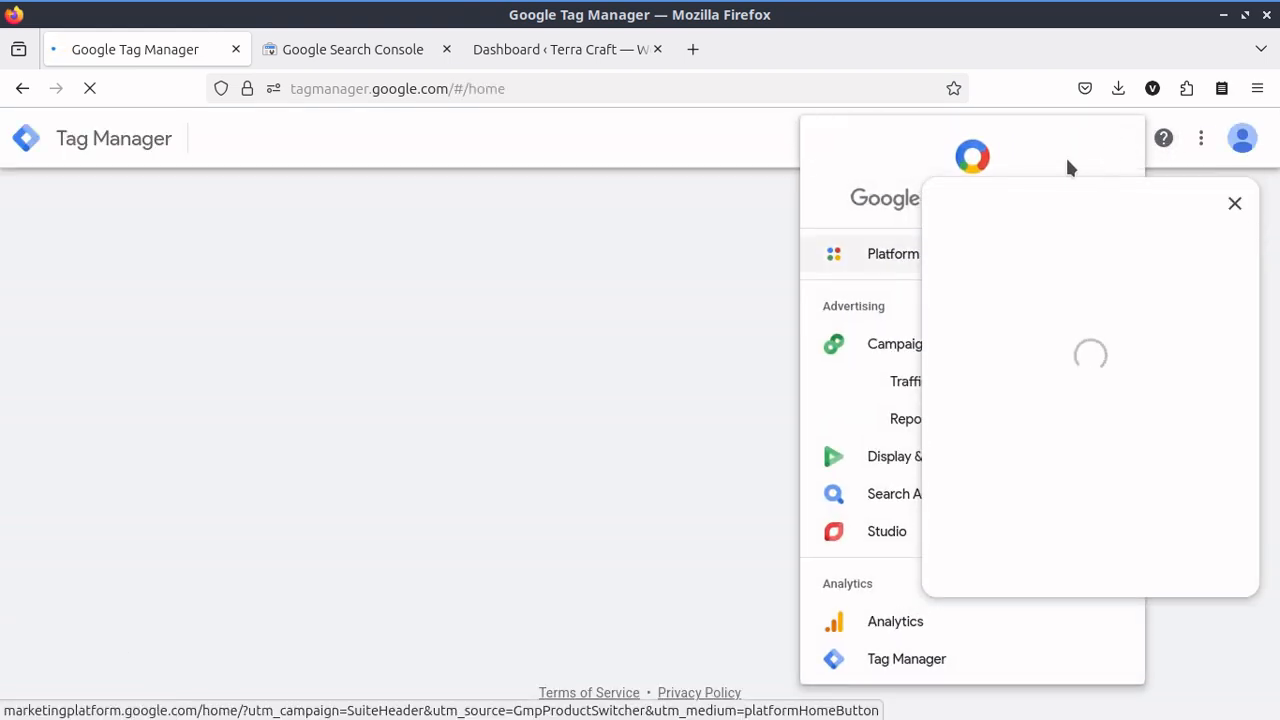
{"action": "left_click", "coordinate": [843, 624]}
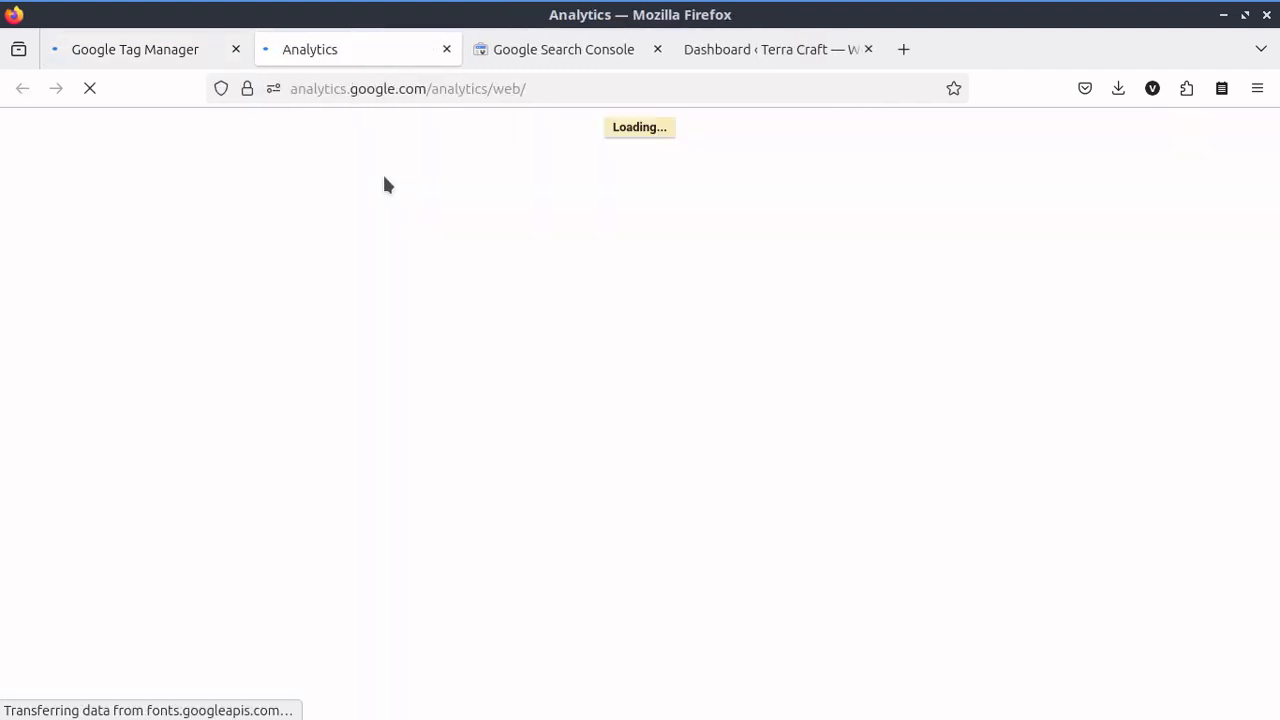
{"action": "left_click", "coordinate": [236, 49]}
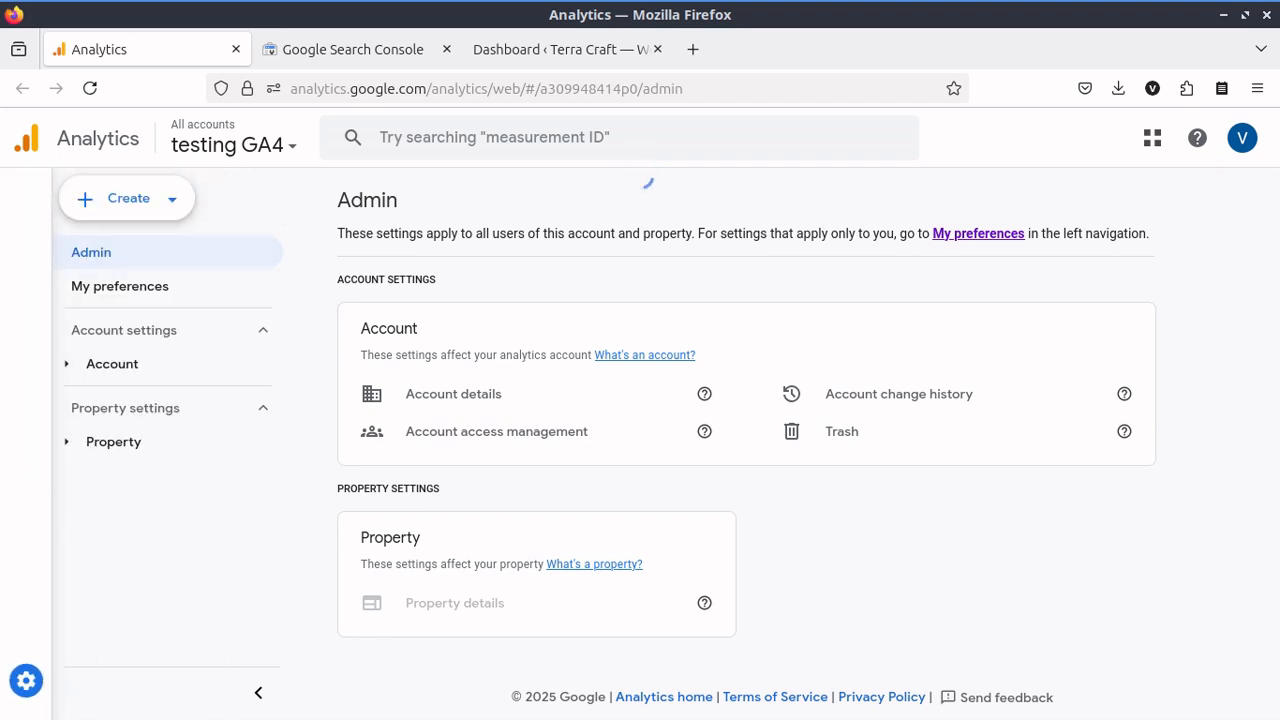
Start creating a new property in the testing GA4 Analytics account.
{"action": "left_click", "coordinate": [137, 441]}
{"action": "left_click", "coordinate": [163, 202]}
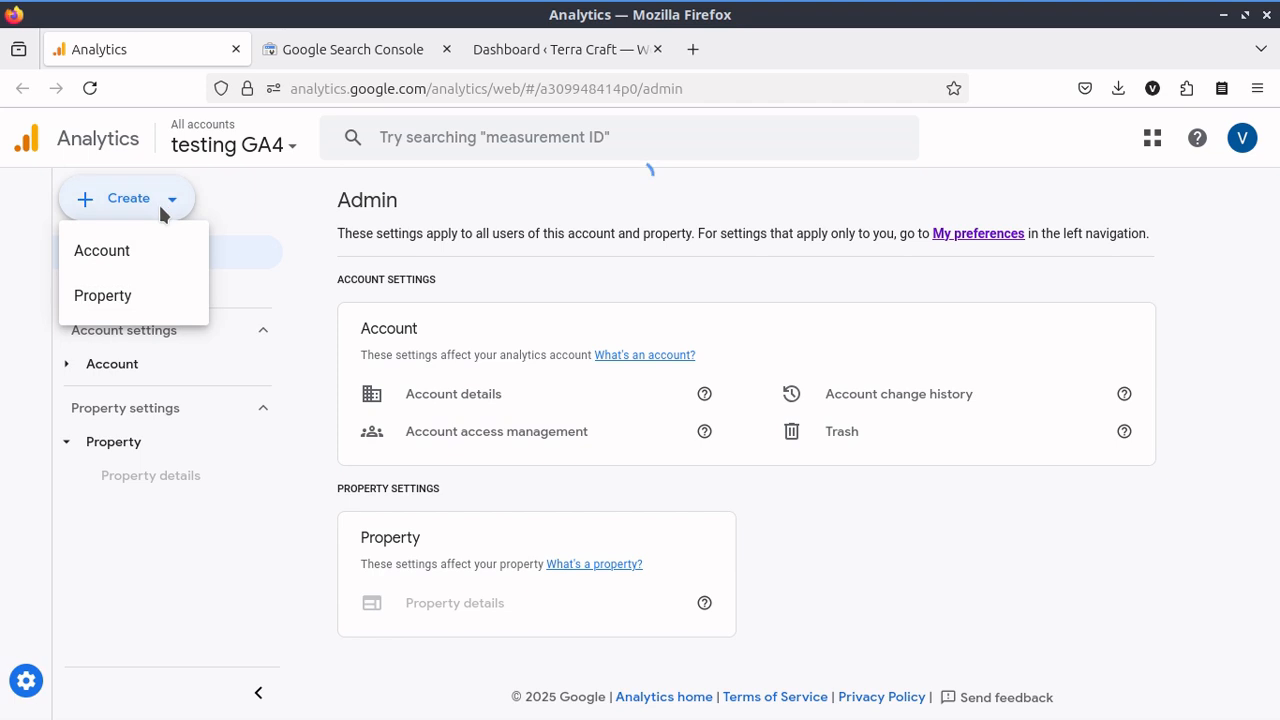
{"action": "left_click", "coordinate": [134, 296]}
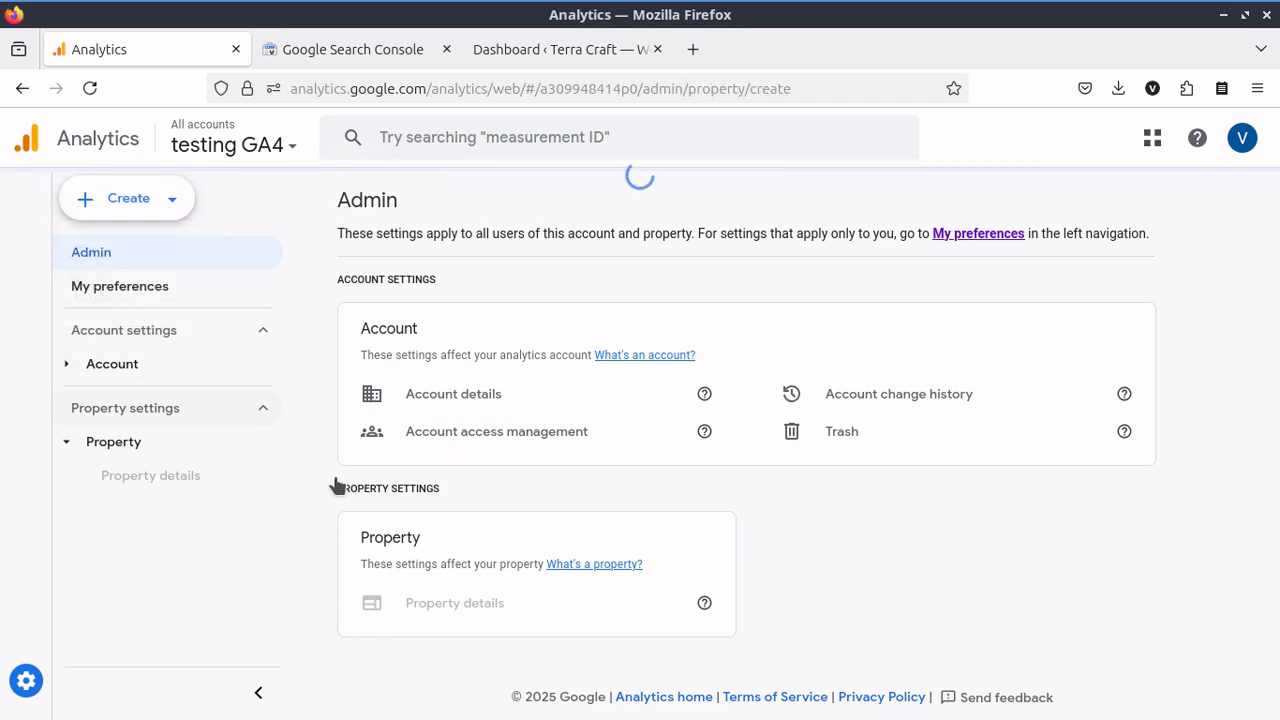
{"action": "scroll", "coordinate": [480, 548], "scroll_direction": "down", "scroll_amount": 1}
{"action": "scroll", "coordinate": [480, 548], "scroll_direction": "down", "scroll_amount": 2}
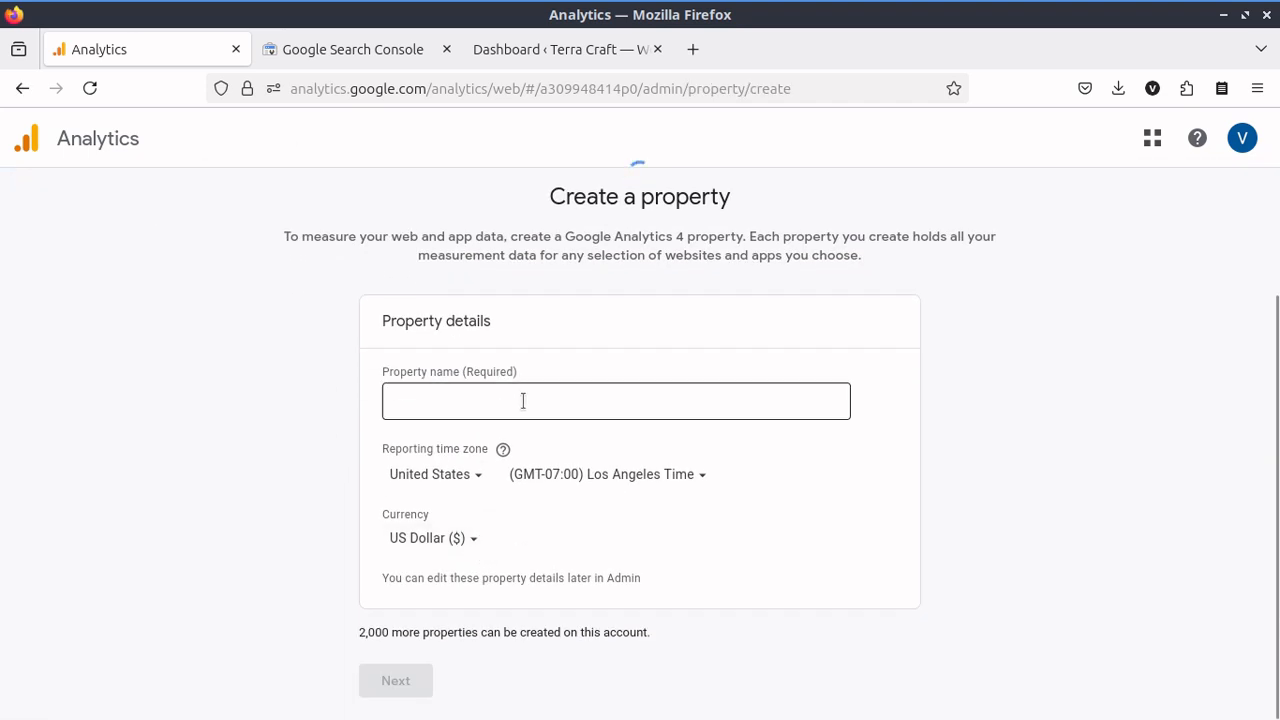
Check the WordPress site's name, name the Analytics property "Terra Craft" and continue to the business details.
{"action": "left_click", "coordinate": [498, 403]}
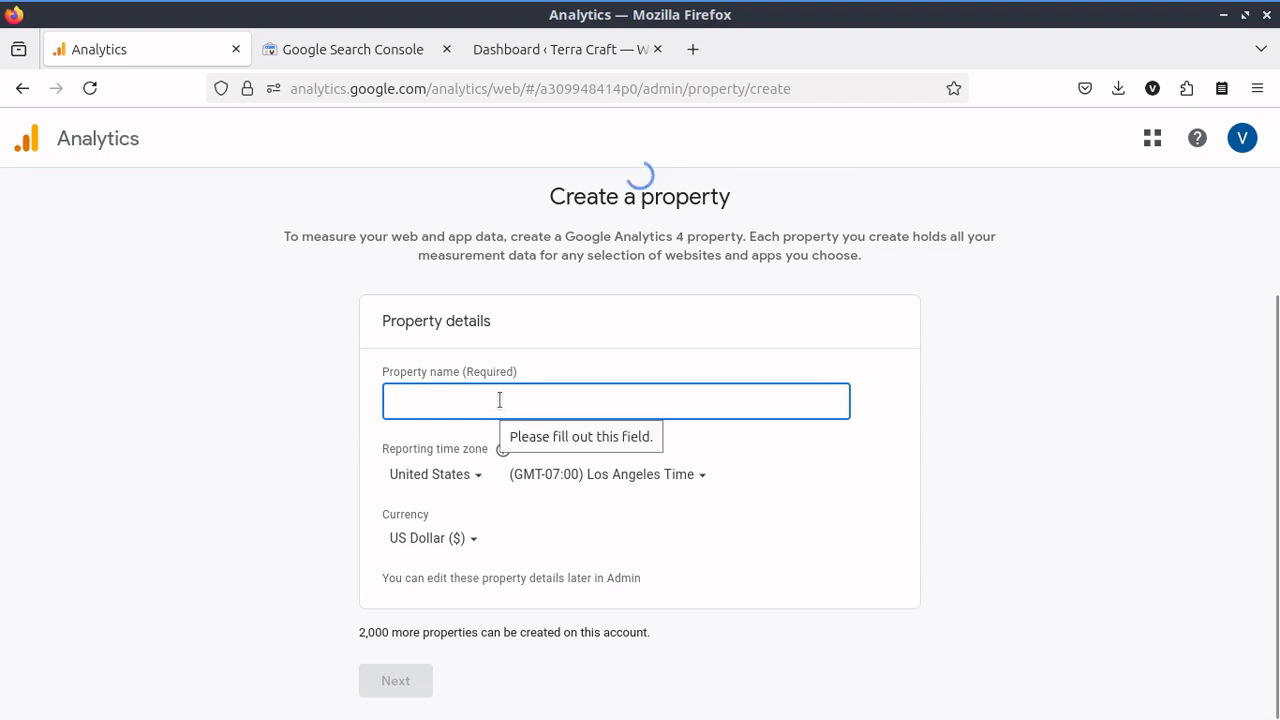
{"action": "left_click", "coordinate": [574, 56]}
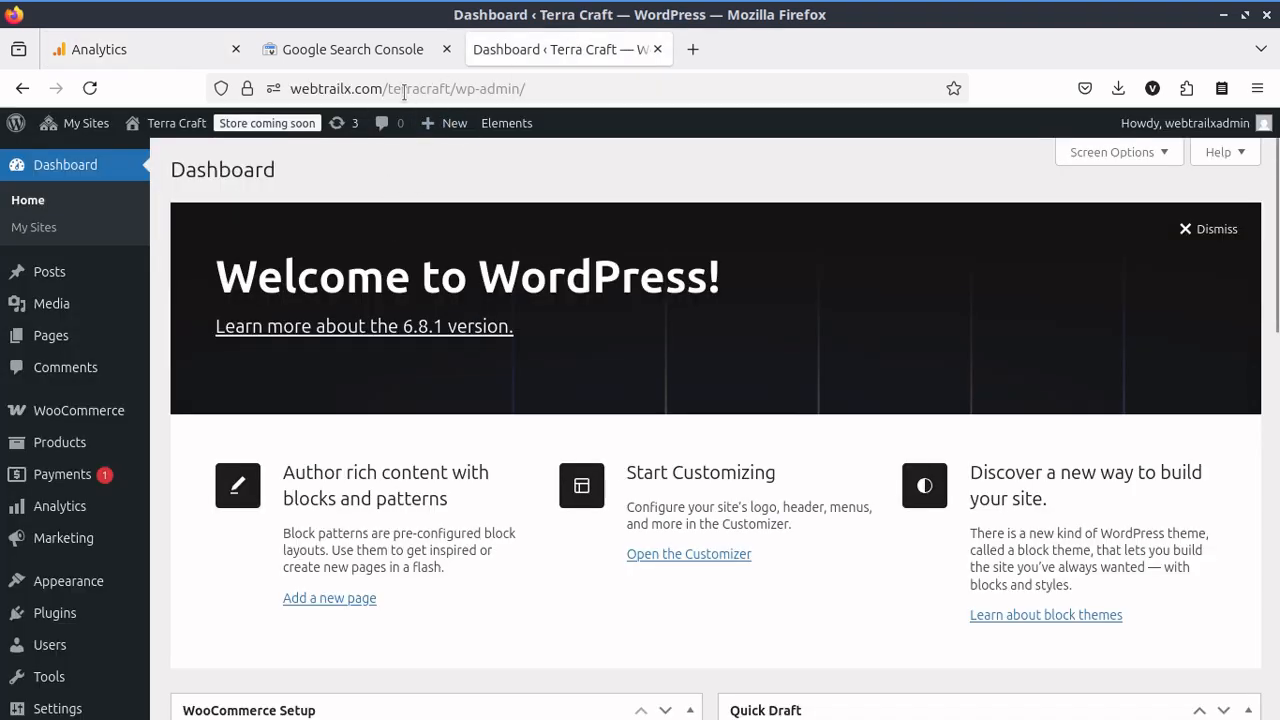
{"action": "left_click", "coordinate": [166, 52]}
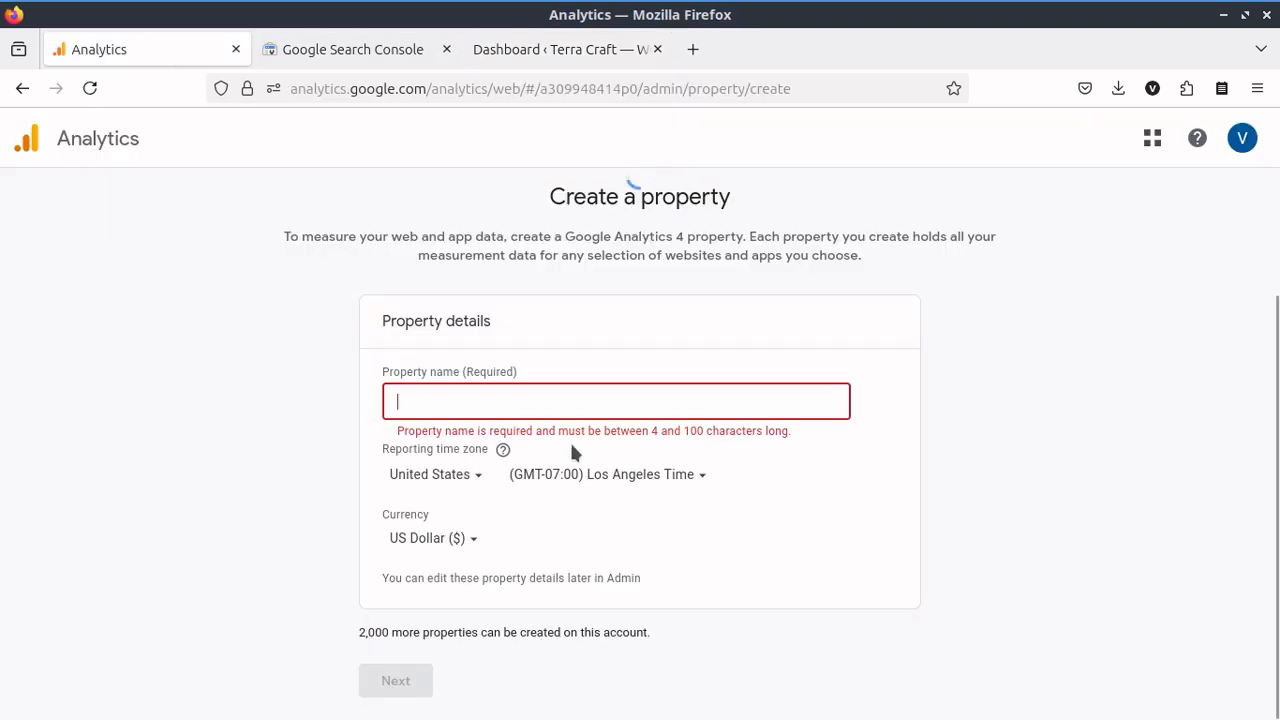
{"action": "type", "text": "Terra Craft"}
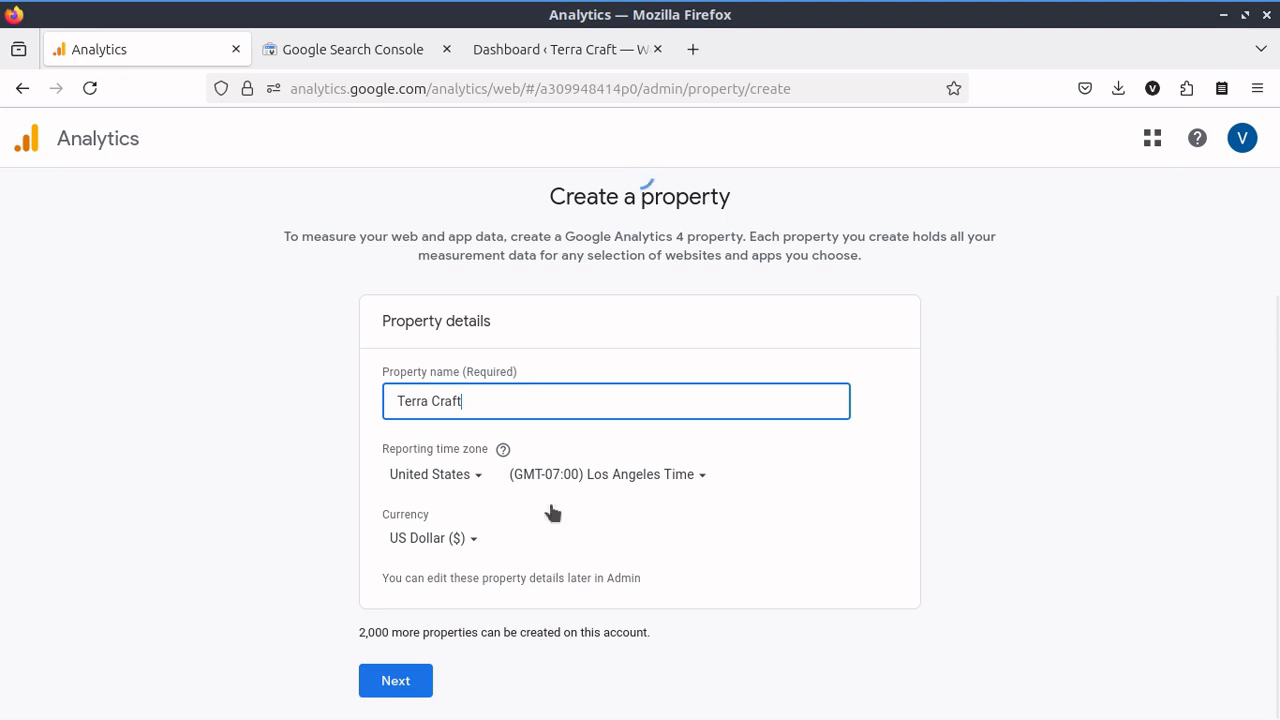
{"action": "left_click", "coordinate": [418, 684]}
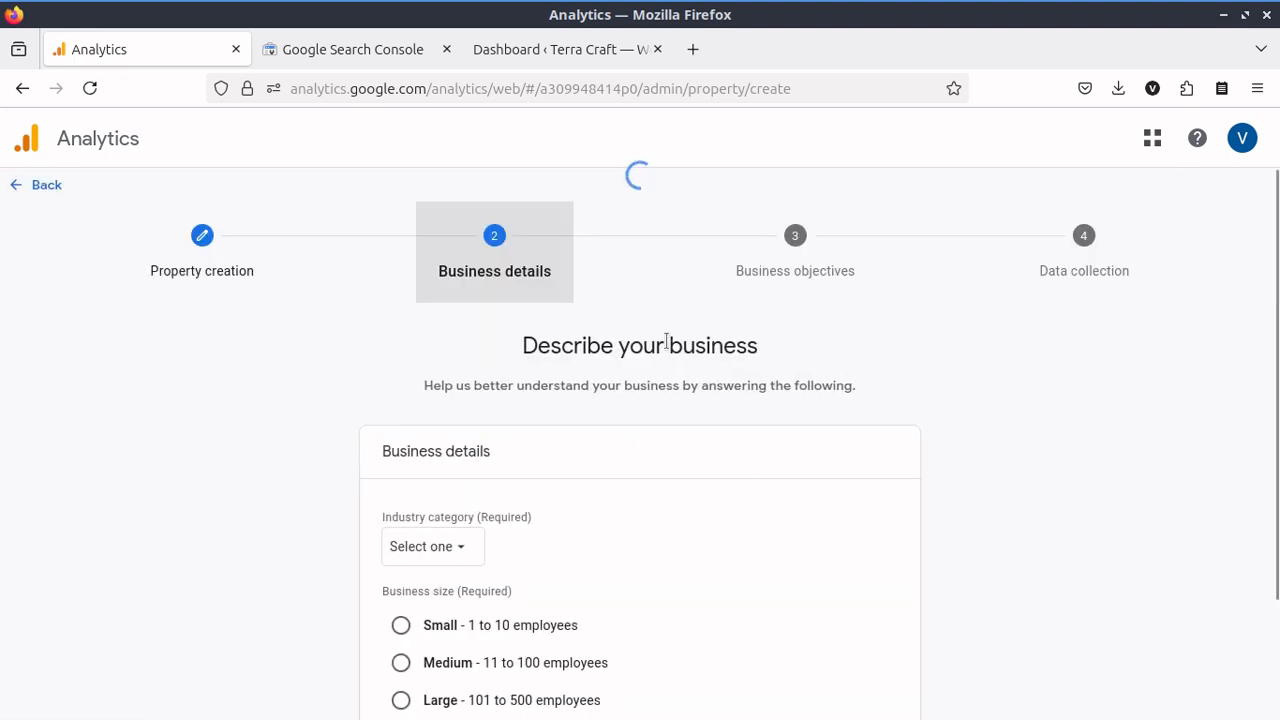
Search the industry categories for "hand m" and "org", clearing the search text after each.
{"action": "scroll", "coordinate": [637, 337], "scroll_direction": "down", "scroll_amount": 2}
{"action": "left_click", "coordinate": [452, 410]}
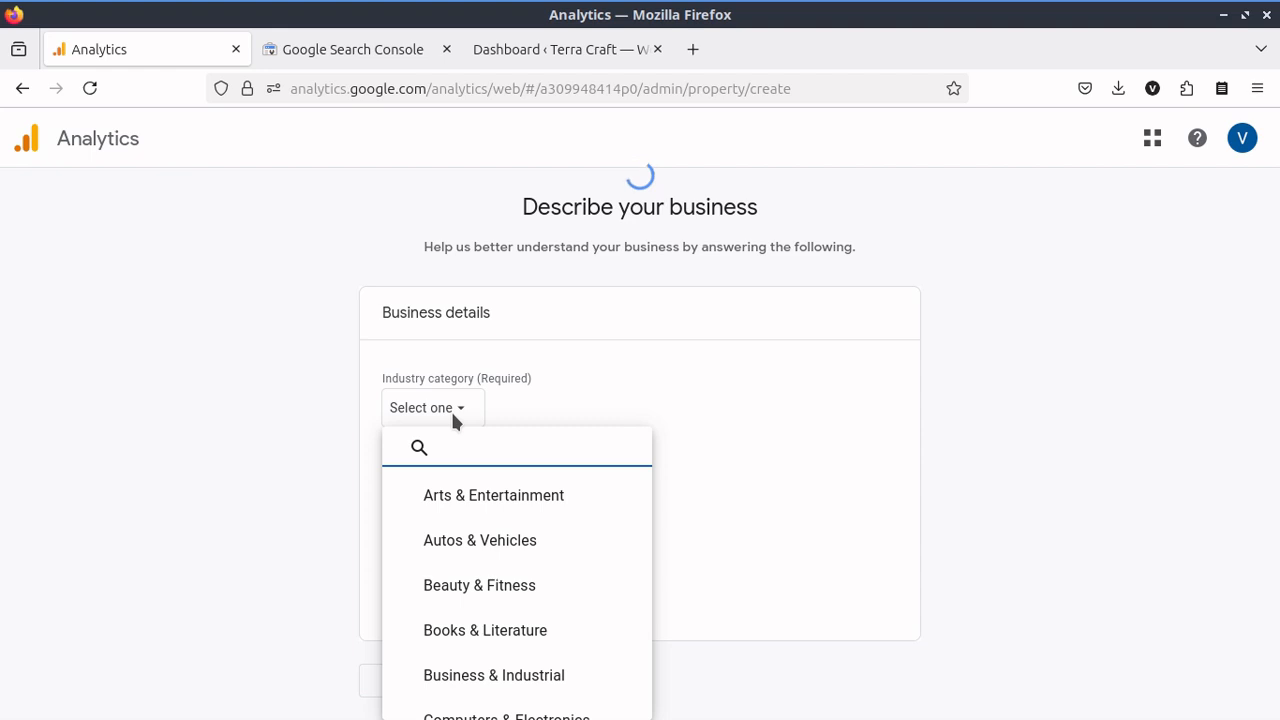
{"action": "type", "text": "hand m"}
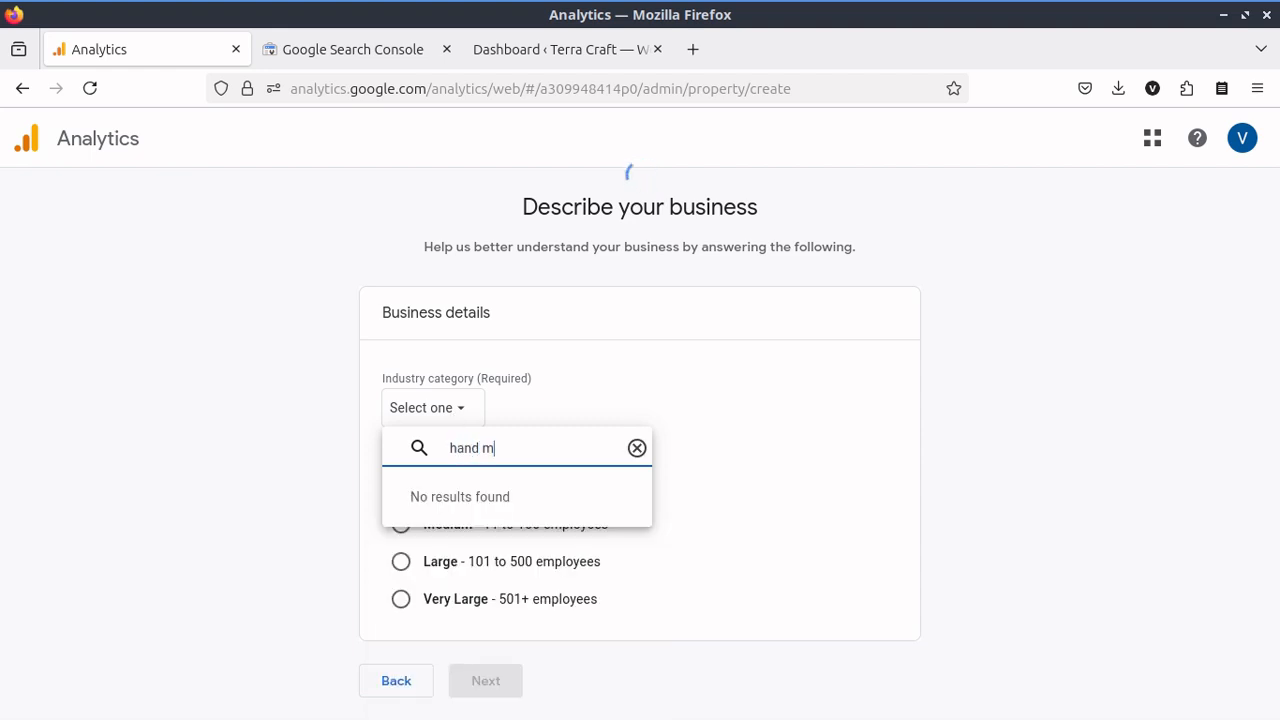
{"action": "key", "text": "BackSpace"}
{"action": "key", "text": "BackSpace"}
{"action": "key", "text": "BackSpace"}
{"action": "key", "text": "BackSpace"}
{"action": "key", "text": "BackSpace"}
{"action": "key", "text": "BackSpace"}
{"action": "type", "text": "org"}
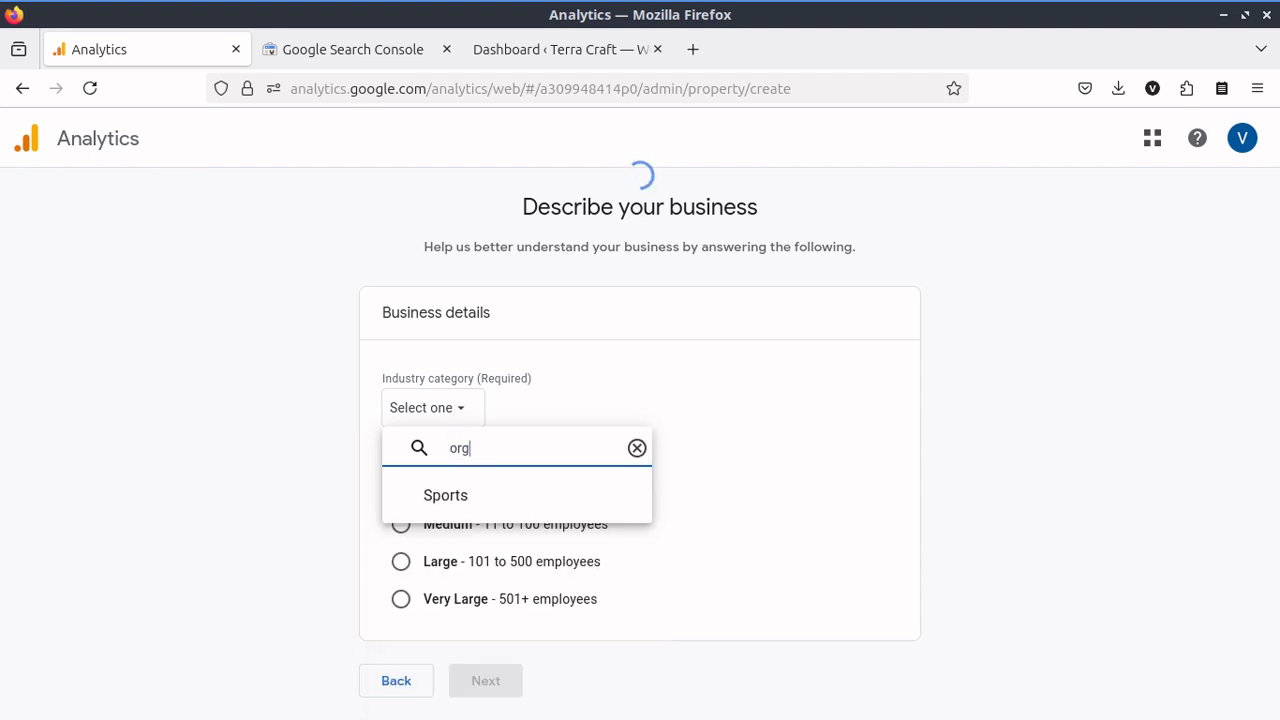
{"action": "key", "text": "BackSpace"}
{"action": "key", "text": "BackSpace"}
{"action": "key", "text": "BackSpace"}
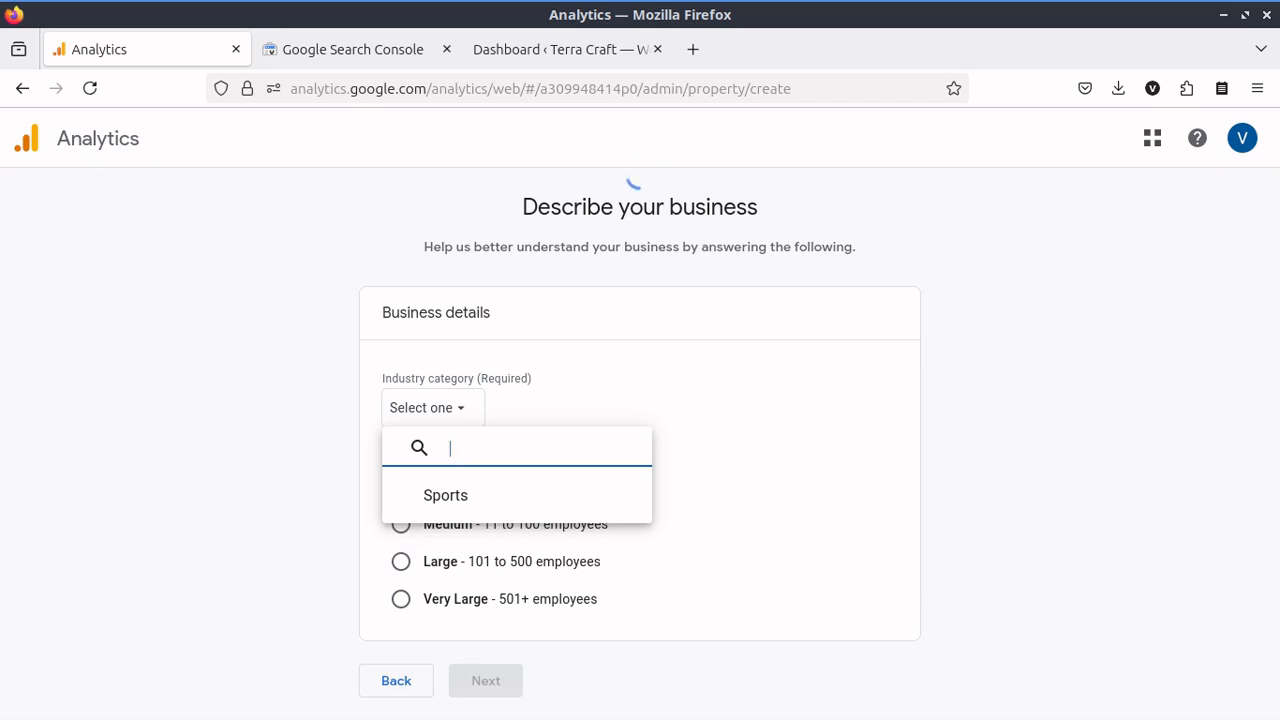
Look through the industry categories and set the business's category to Shopping.
{"action": "scroll", "coordinate": [437, 520], "scroll_direction": "down", "scroll_amount": 3}
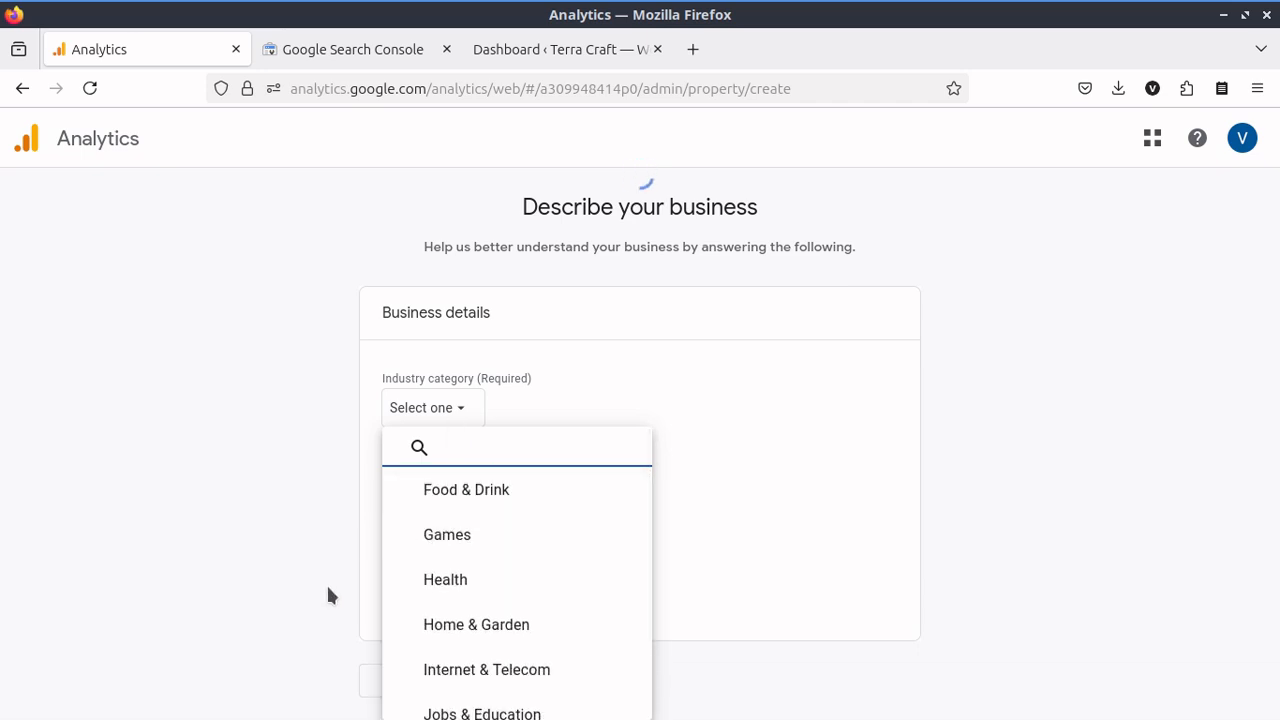
{"action": "scroll", "coordinate": [488, 600], "scroll_direction": "down", "scroll_amount": 5}
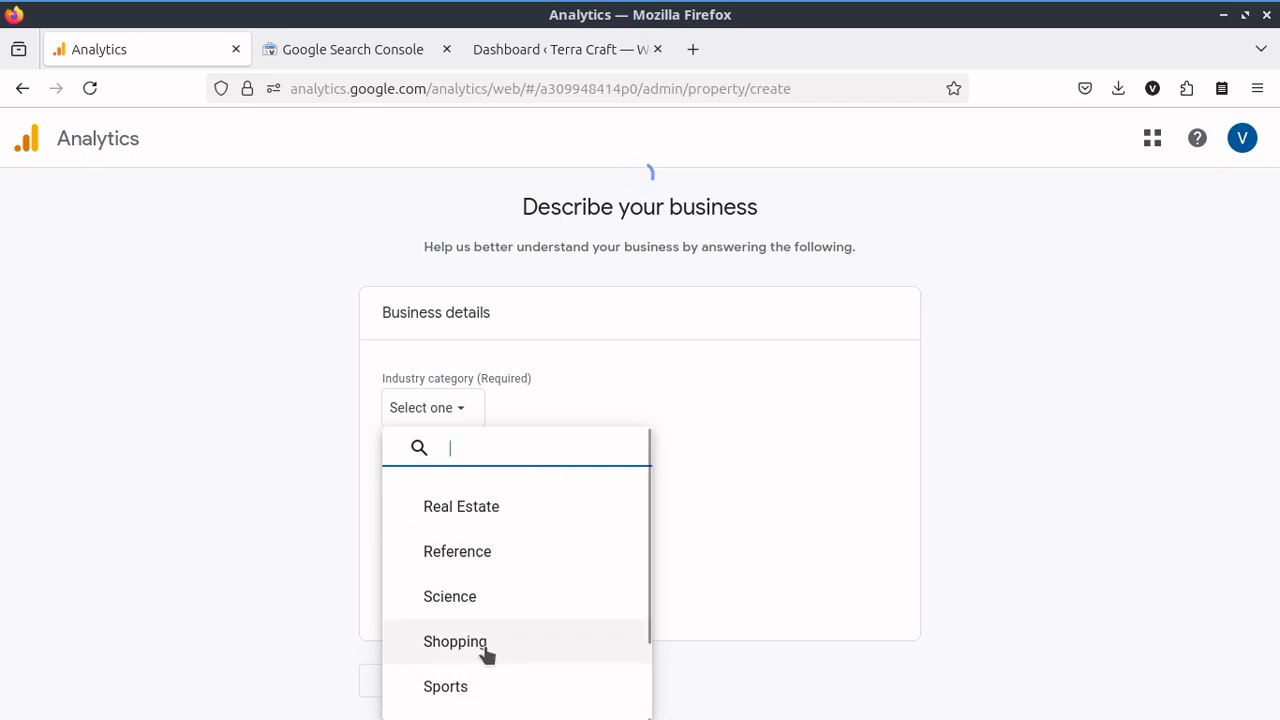
{"action": "scroll", "coordinate": [486, 655], "scroll_direction": "up", "scroll_amount": 5}
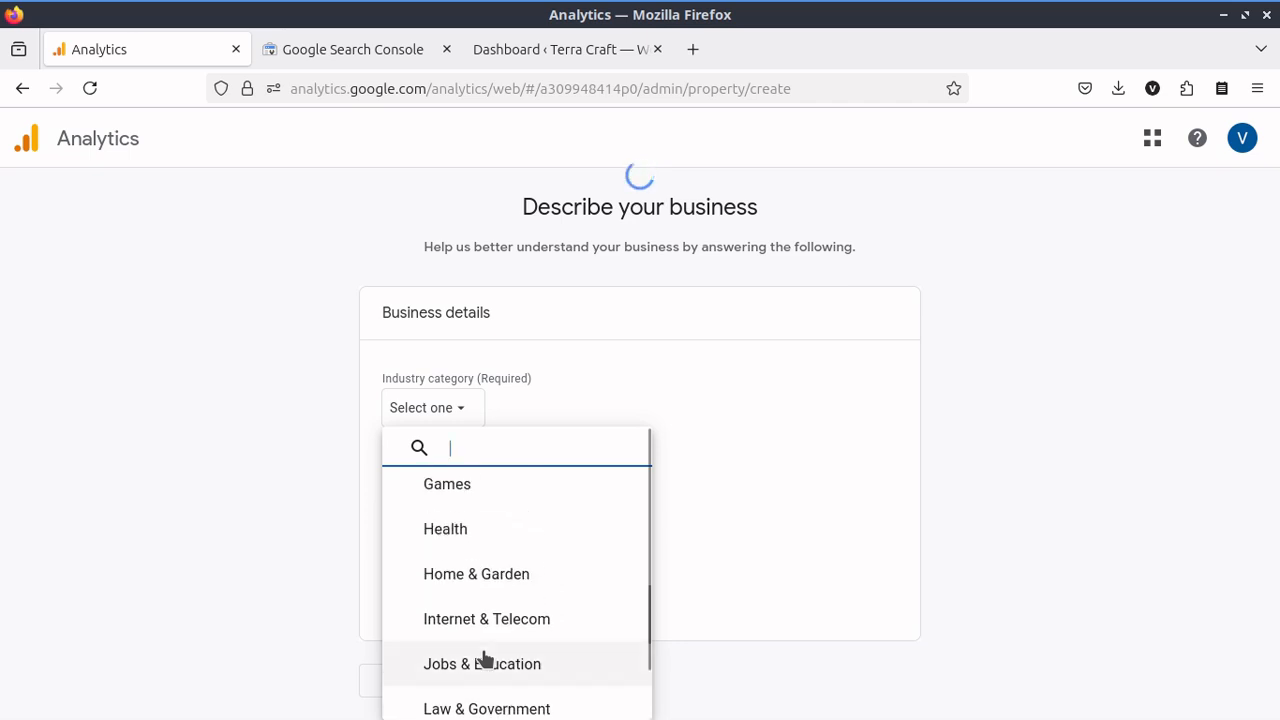
{"action": "scroll", "coordinate": [486, 612], "scroll_direction": "down", "scroll_amount": 2}
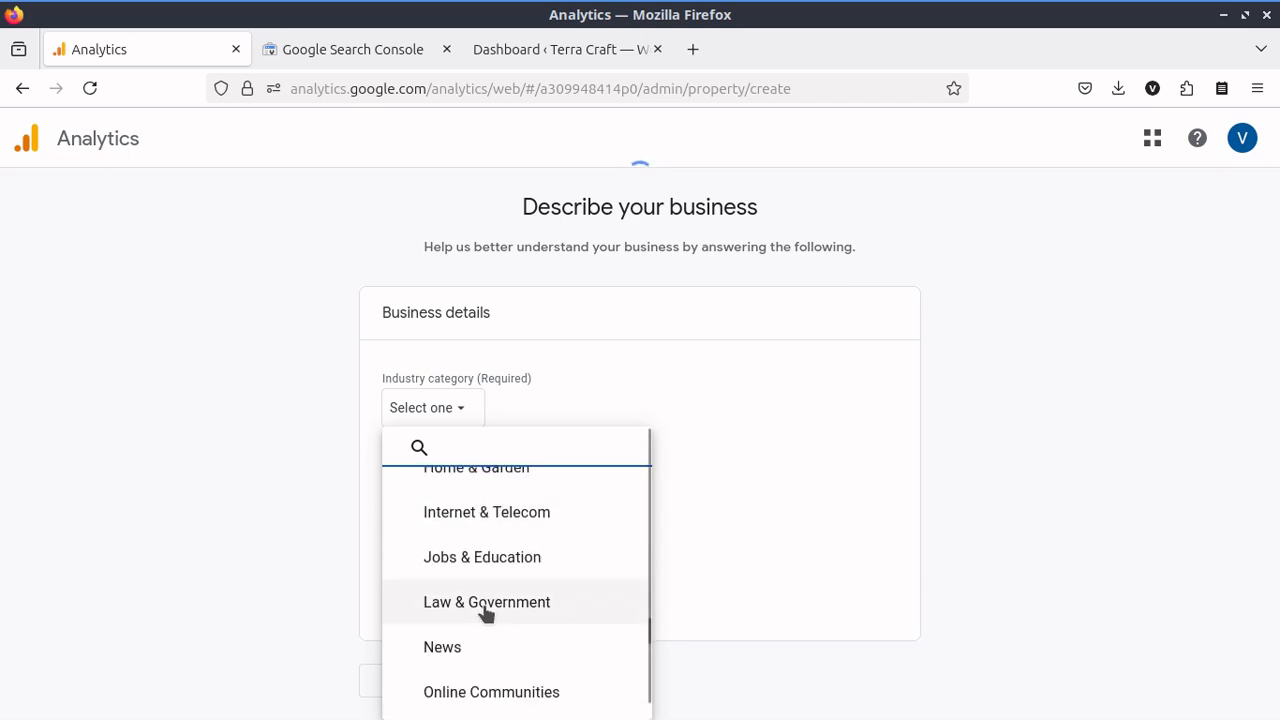
{"action": "scroll", "coordinate": [486, 612], "scroll_direction": "down", "scroll_amount": 2}
{"action": "scroll", "coordinate": [486, 612], "scroll_direction": "down", "scroll_amount": 2}
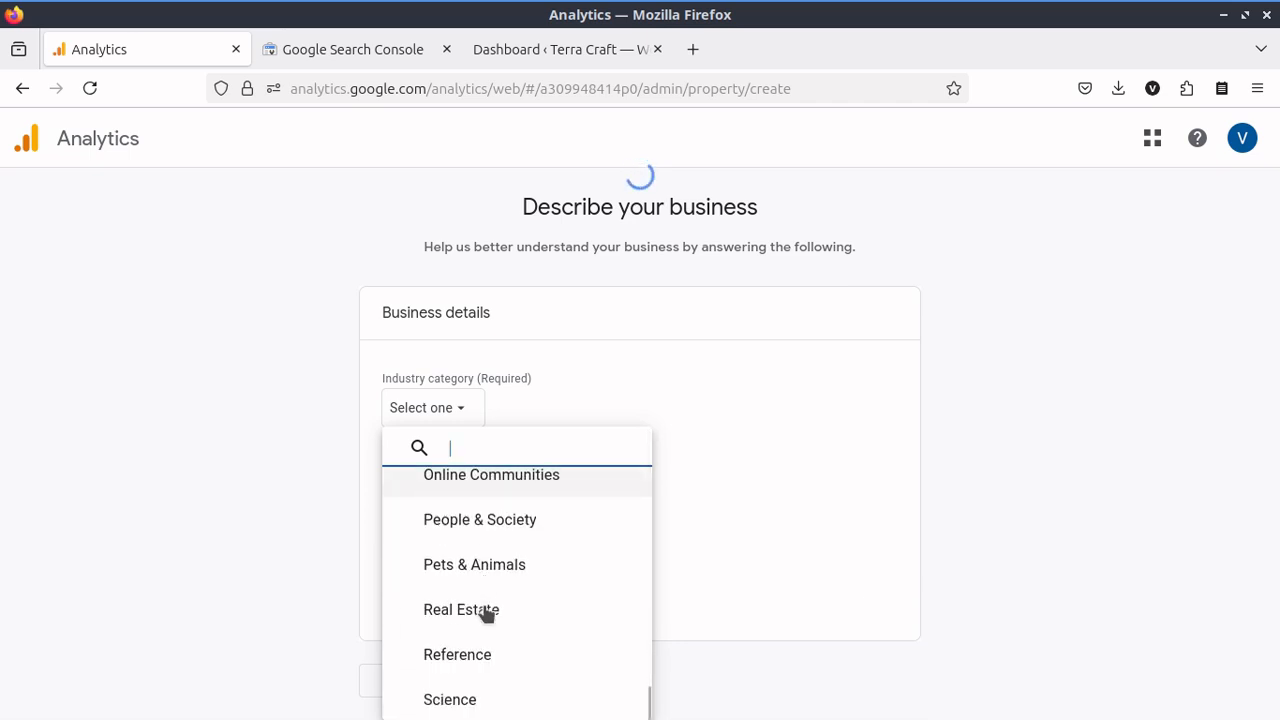
{"action": "scroll", "coordinate": [487, 614], "scroll_direction": "down", "scroll_amount": 2}
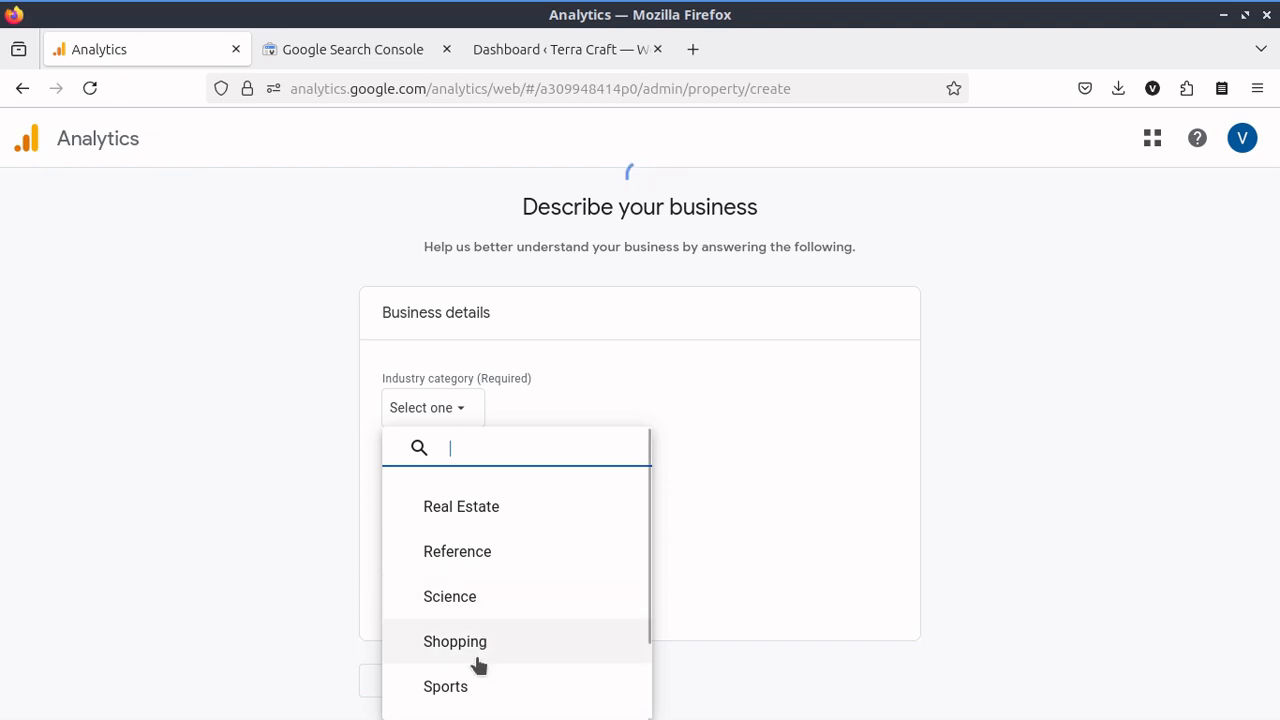
{"action": "left_click", "coordinate": [478, 650]}
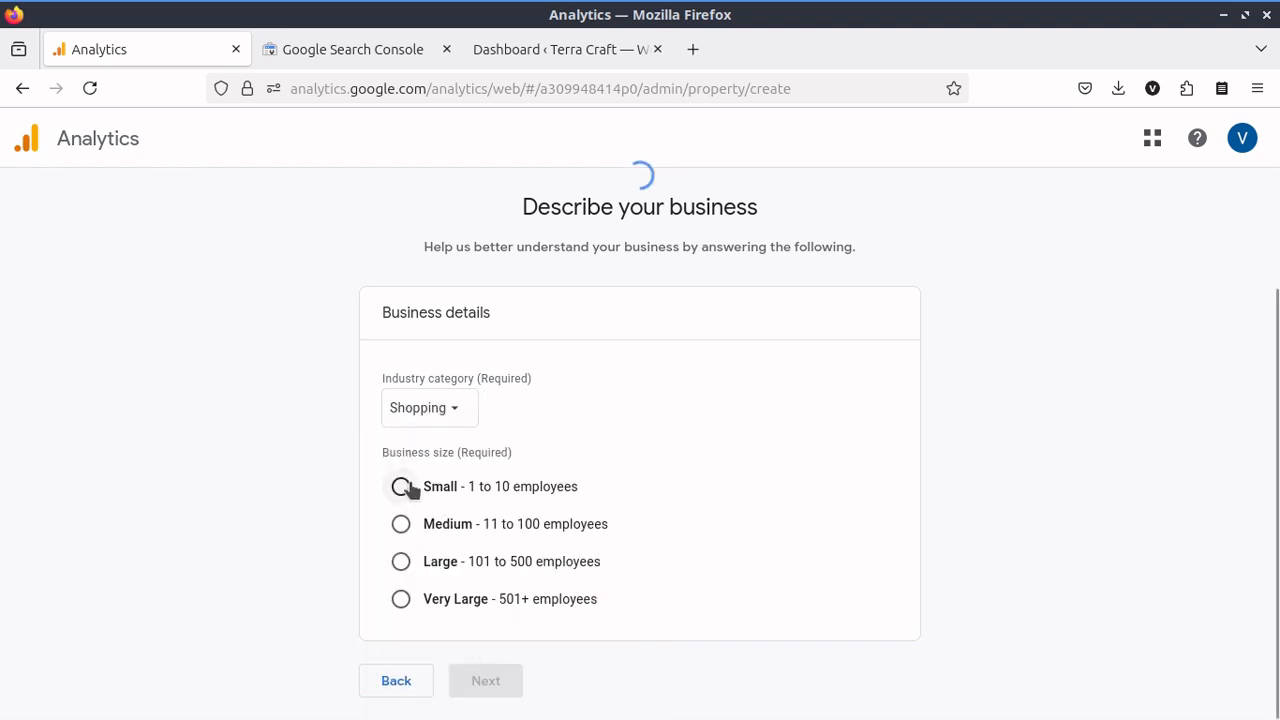
Set the business size to Small and create the property with the objectives Generate leads, Drive sales and Understand web and/or app traffic.
{"action": "left_click", "coordinate": [400, 486]}
{"action": "left_click", "coordinate": [487, 684]}
{"action": "scroll", "coordinate": [615, 453], "scroll_direction": "down", "scroll_amount": 3}
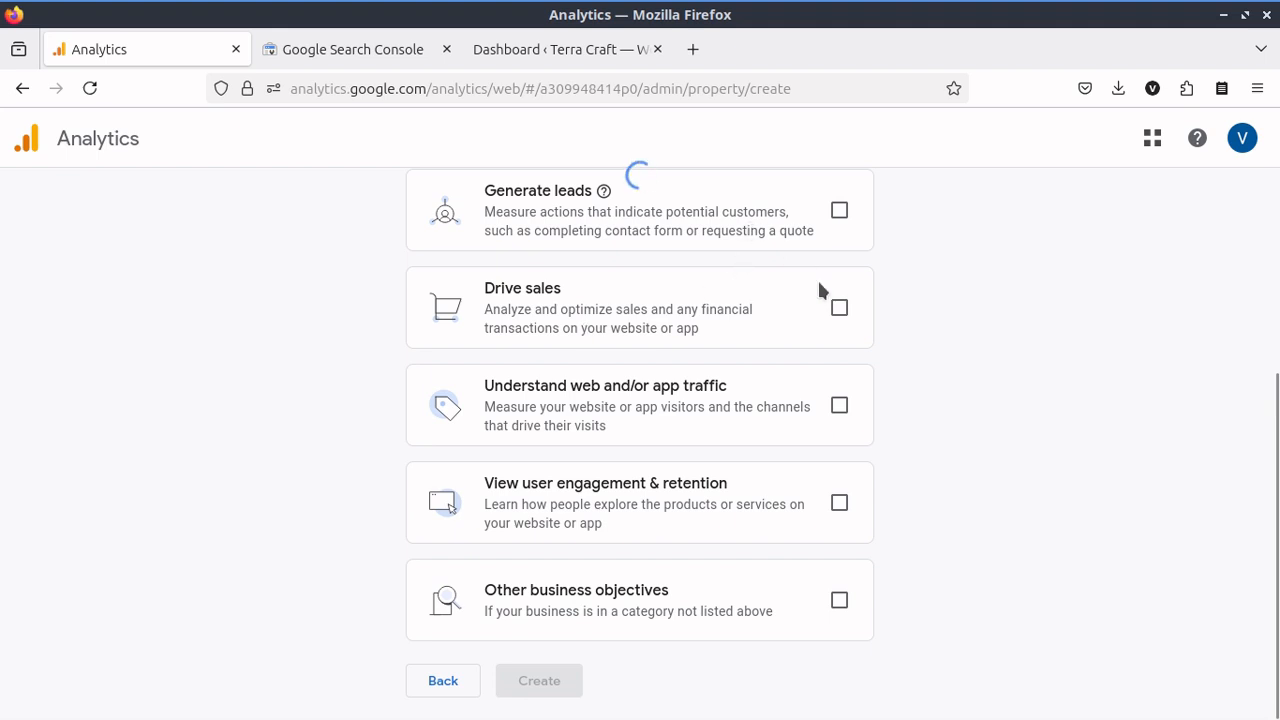
{"action": "scroll", "coordinate": [835, 300], "scroll_direction": "up", "scroll_amount": 2}
{"action": "left_click", "coordinate": [839, 210]}
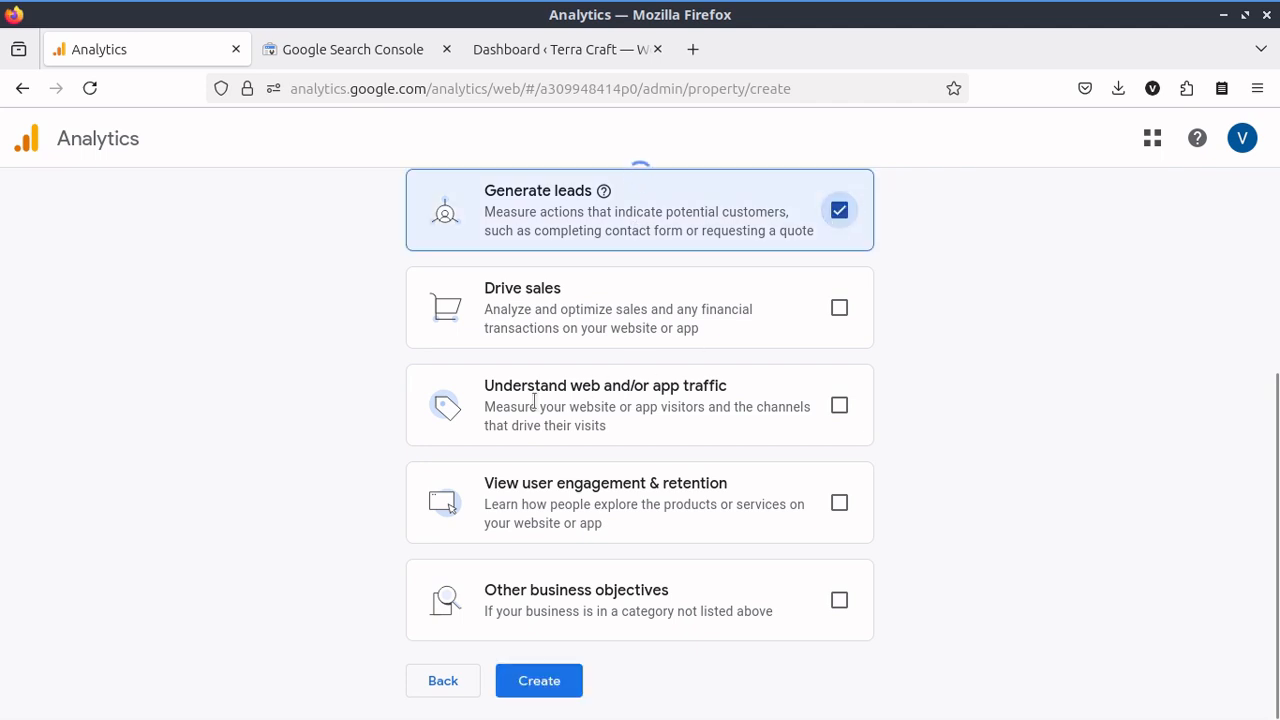
{"action": "left_click", "coordinate": [842, 320]}
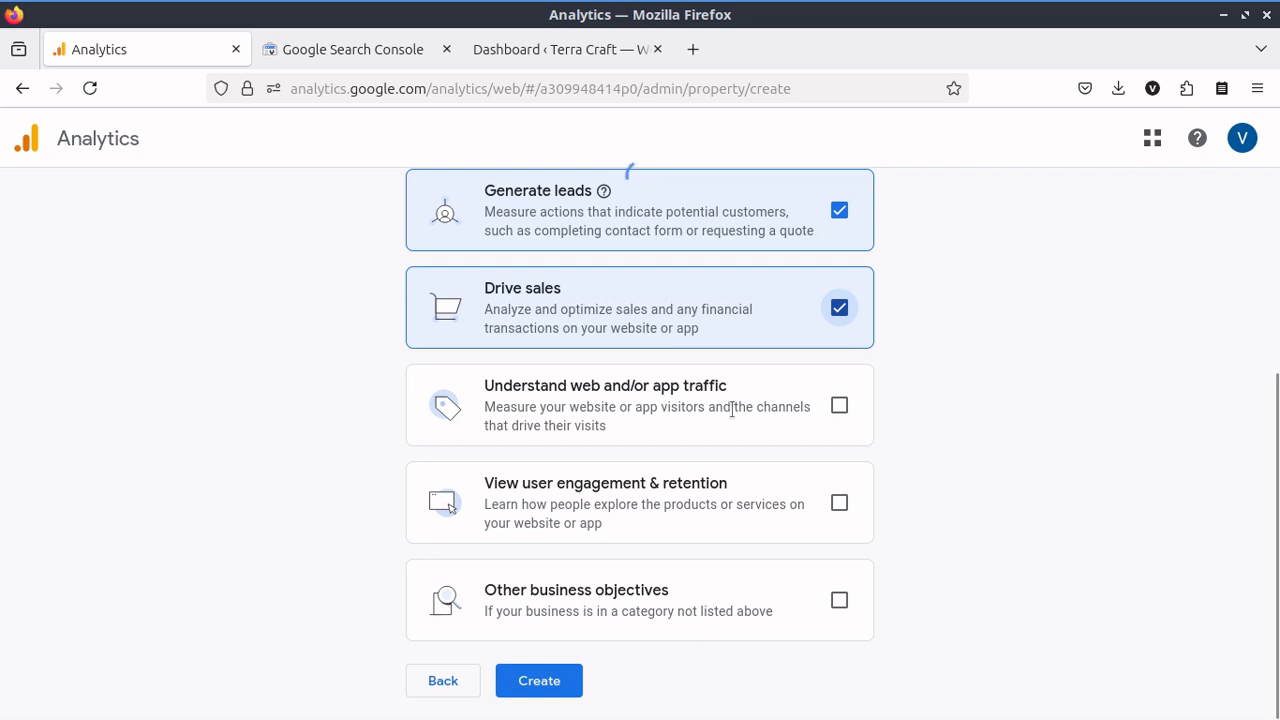
{"action": "left_click", "coordinate": [849, 414]}
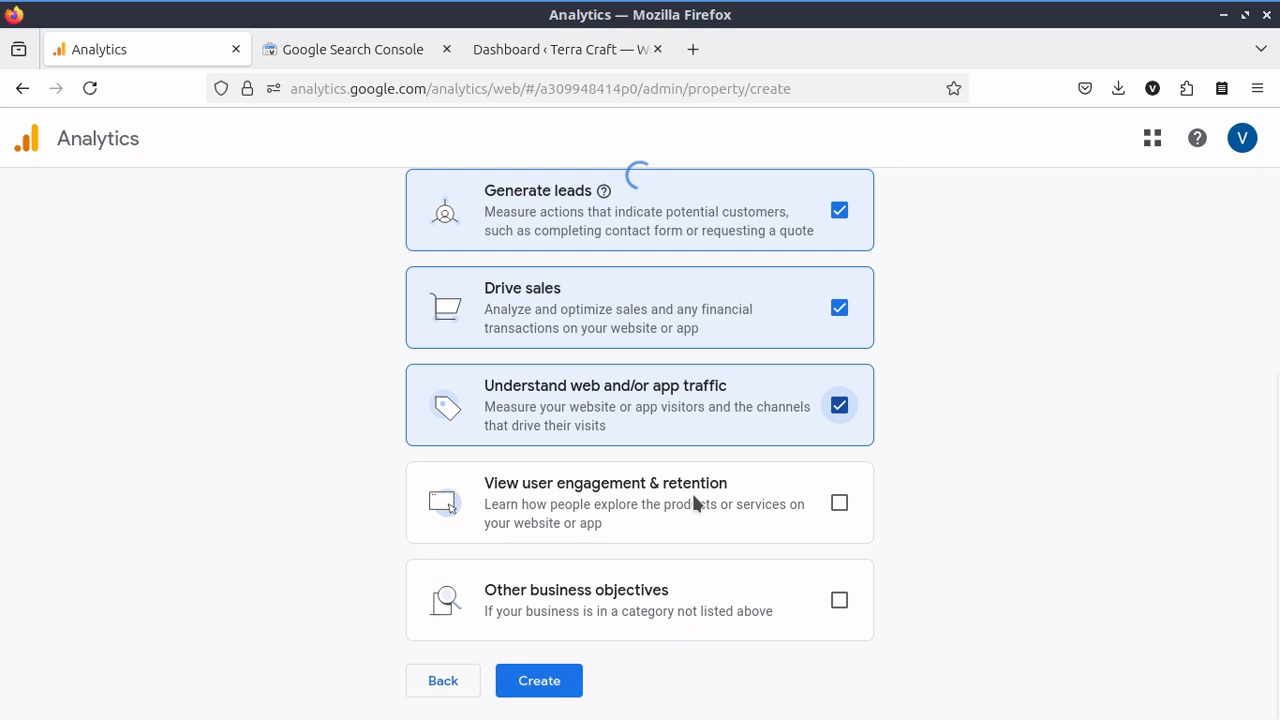
{"action": "left_click", "coordinate": [535, 690]}
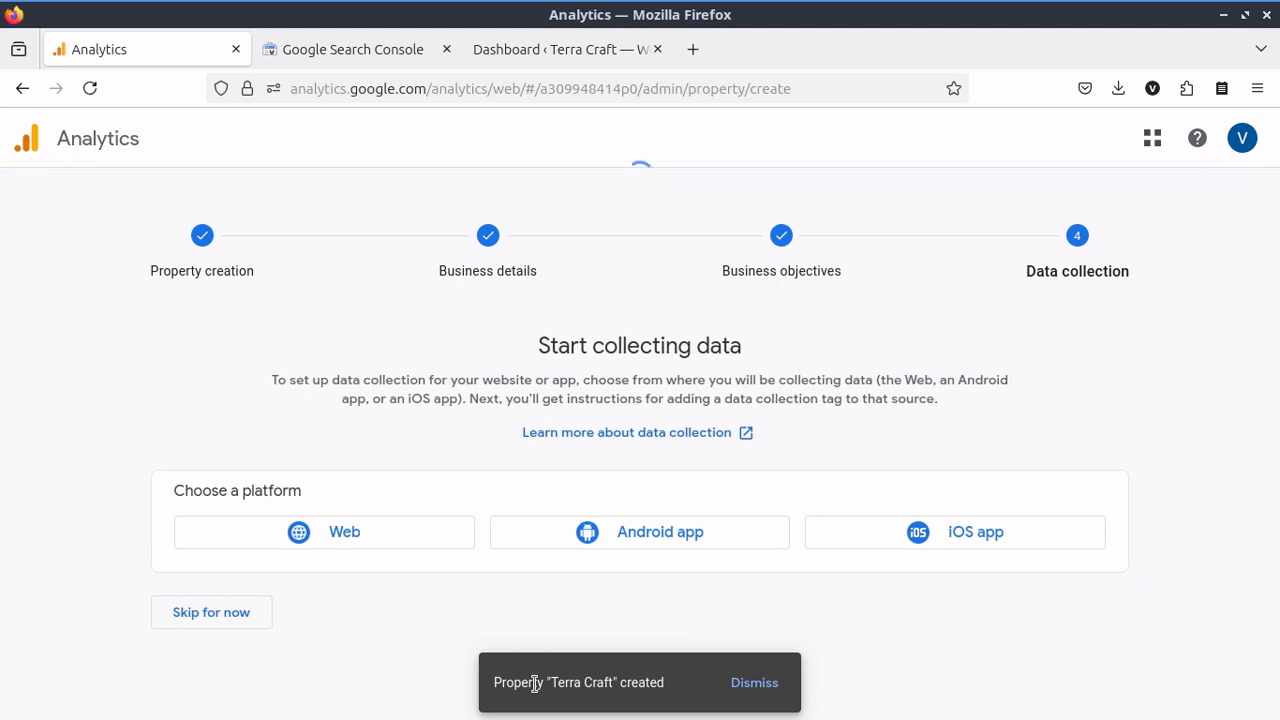
Start a web data stream and fill its website URL with the address copied from the Terra Craft storefront.
{"action": "left_click", "coordinate": [286, 529]}
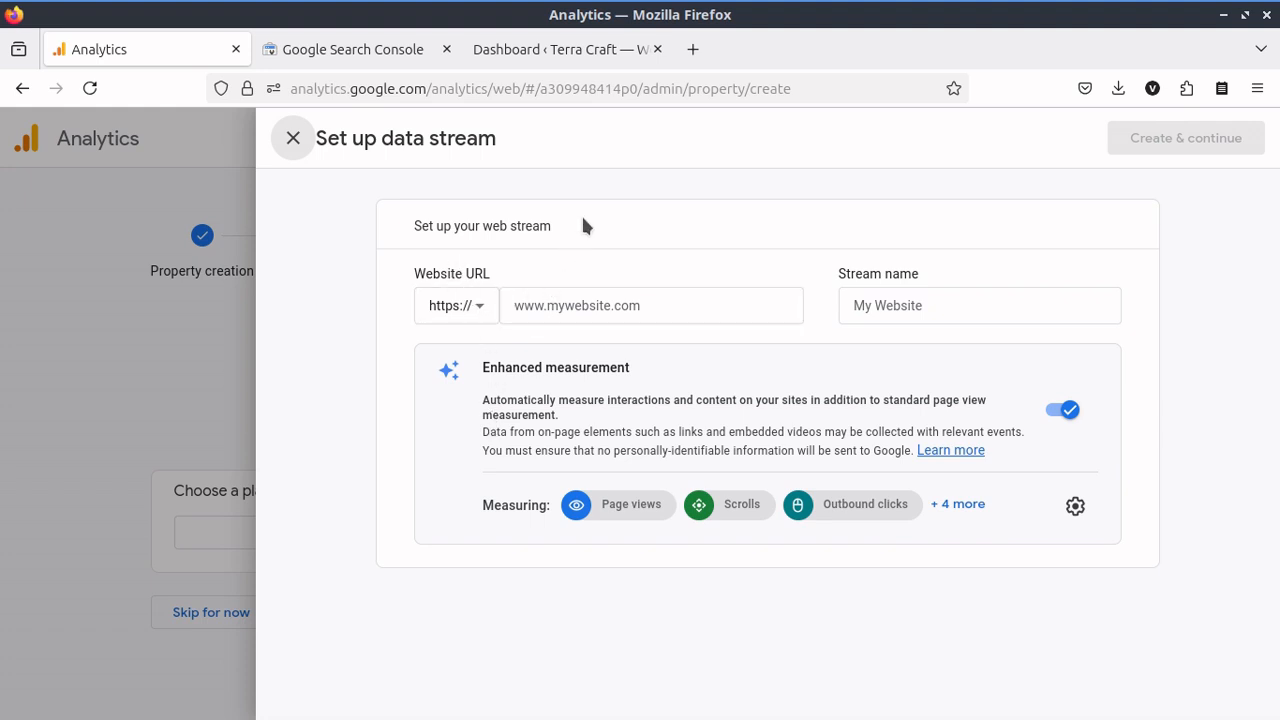
{"action": "left_click", "coordinate": [600, 62]}
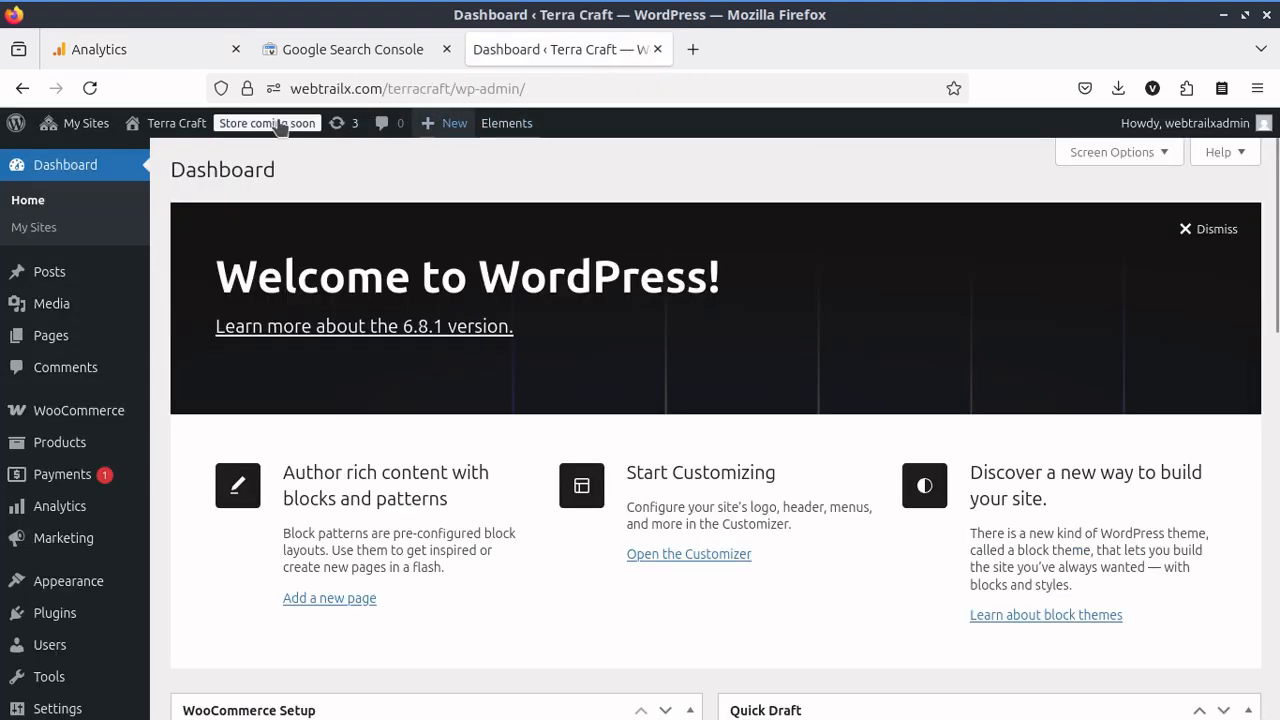
{"action": "middle_click", "coordinate": [168, 123]}
{"action": "left_click", "coordinate": [700, 58]}
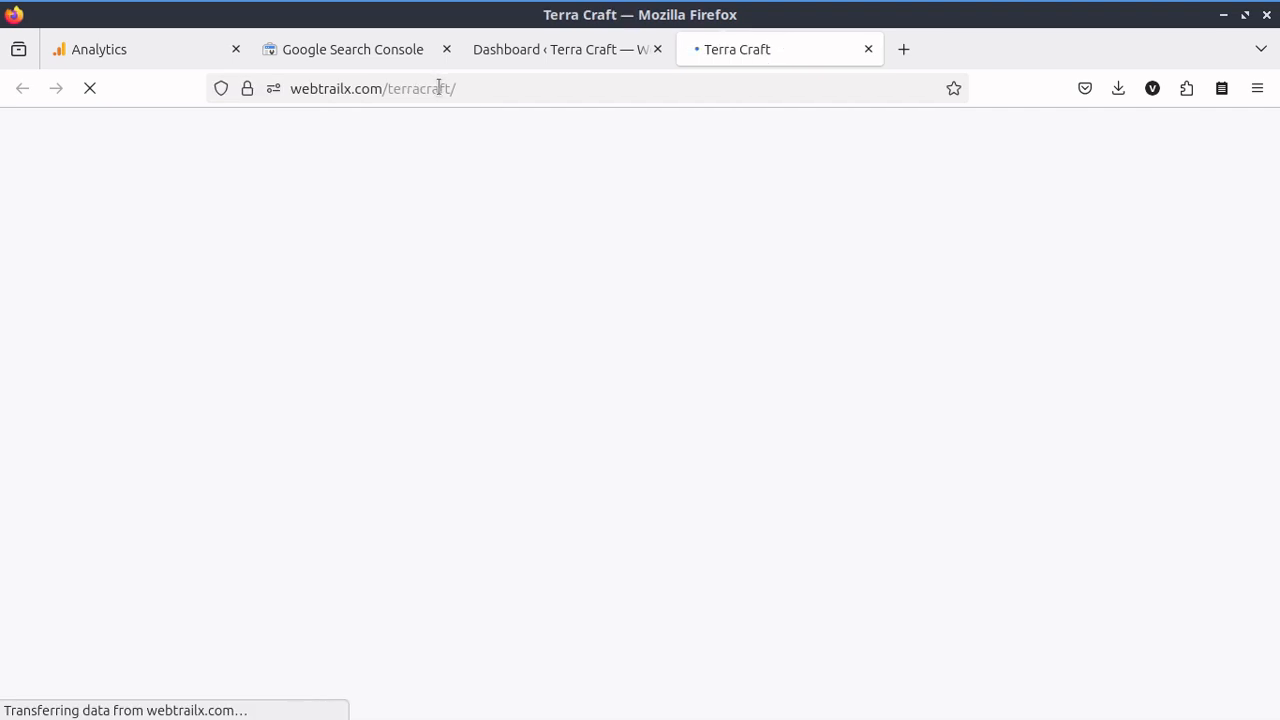
{"action": "left_click", "coordinate": [437, 88]}
{"action": "key", "text": "ctrl+c"}
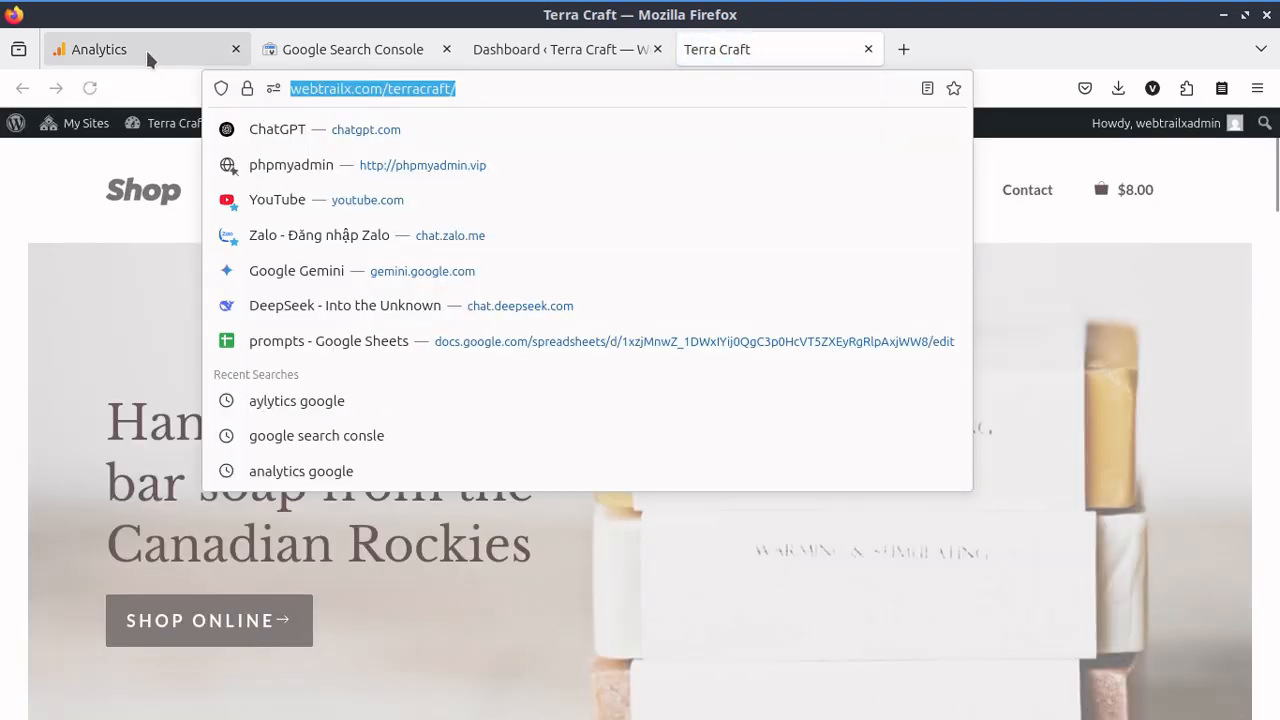
{"action": "left_click", "coordinate": [145, 48]}
{"action": "left_click", "coordinate": [593, 302]}
{"action": "key", "text": "ctrl+v"}
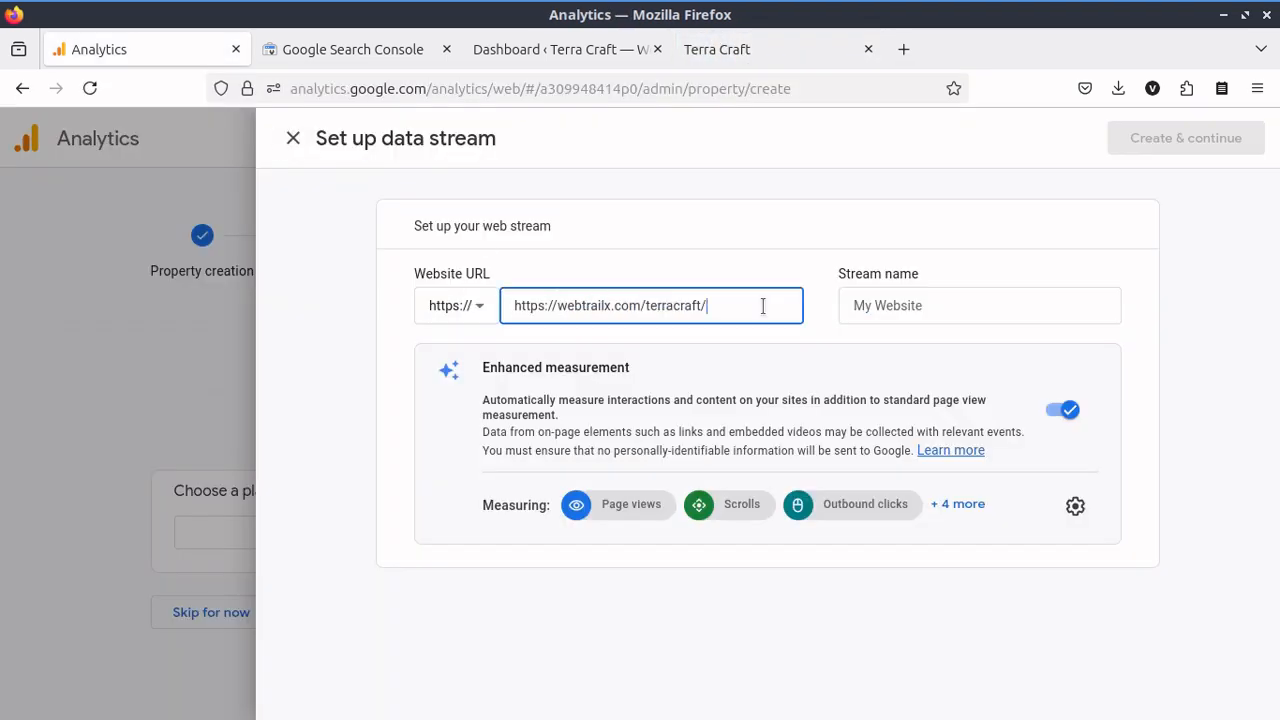
Name the web data stream "Terra Craft".
{"action": "left_click", "coordinate": [906, 305]}
{"action": "type", "text": "Terra Cr"}
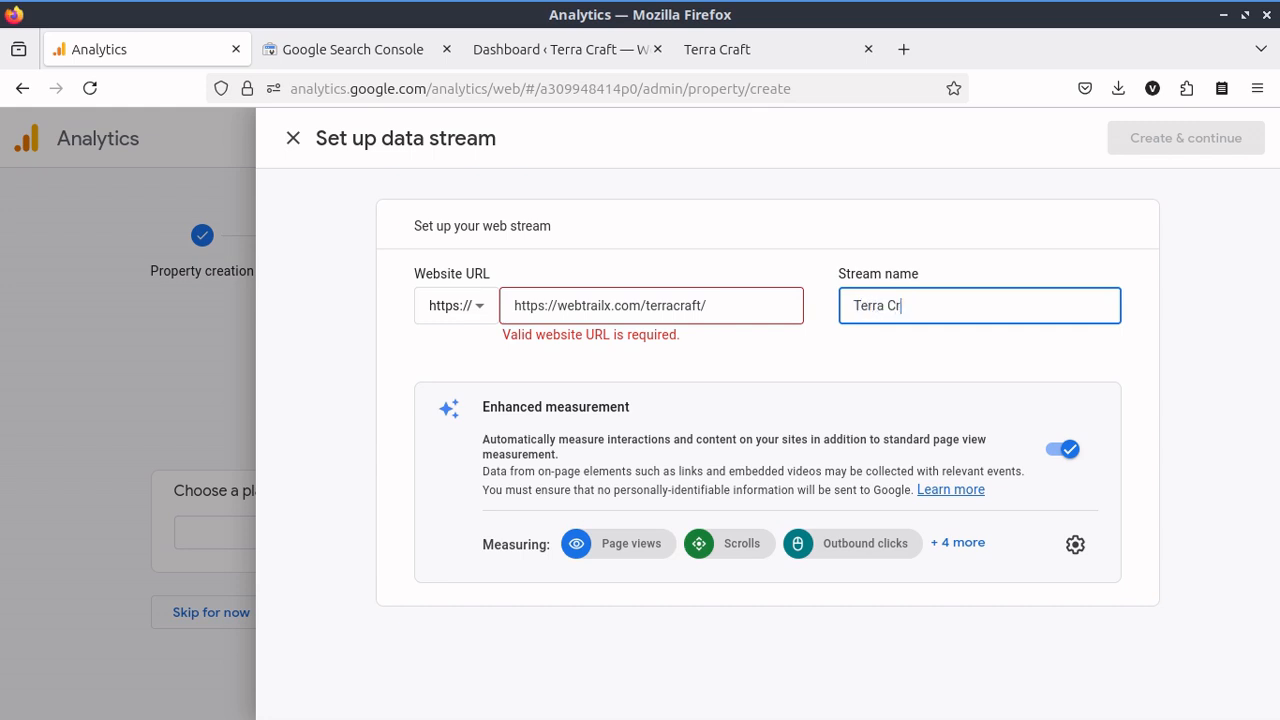
{"action": "type", "text": "aft"}
{"action": "left_click", "coordinate": [763, 304]}
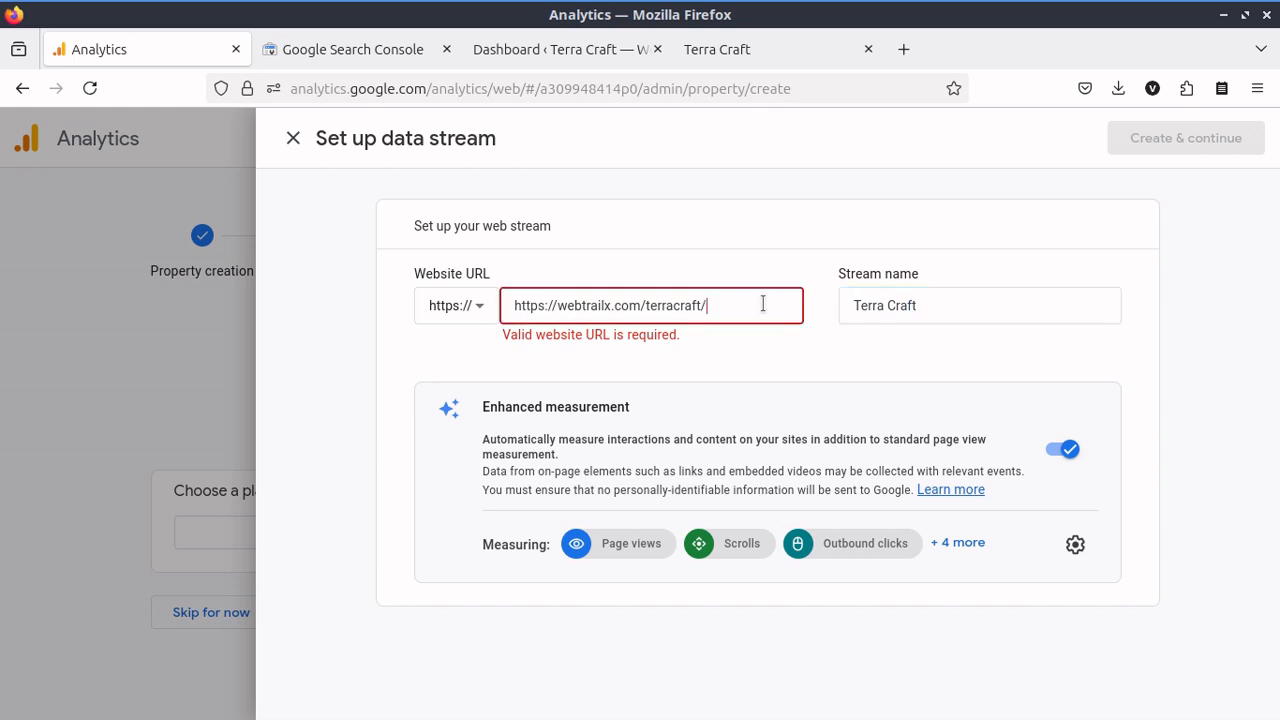
{"action": "key", "text": "Delete"}
{"action": "key", "text": "Delete"}
{"action": "key", "text": "Delete"}
{"action": "key", "text": "Delete"}
{"action": "key", "text": "Delete"}
{"action": "key", "text": "Delete"}
{"action": "key", "text": "Delete"}
{"action": "key", "text": "Delete"}
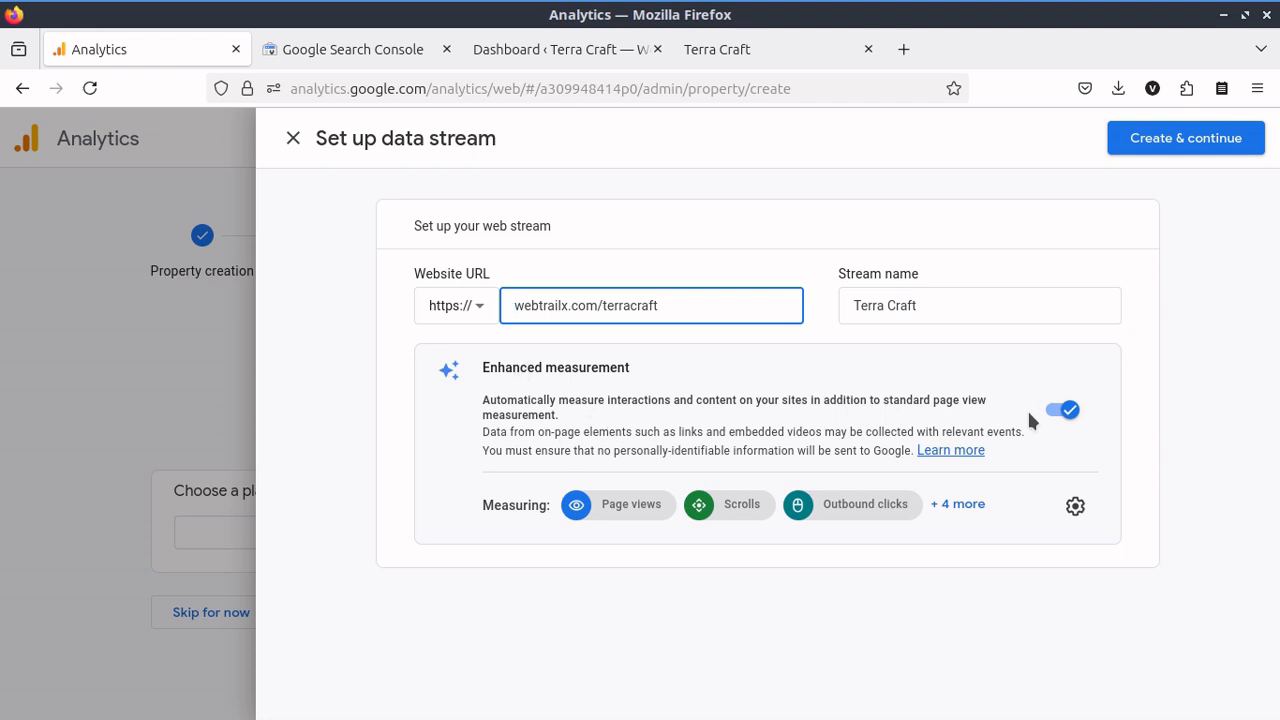
Review the enhanced measurement events, keep enhanced measurement turned on and create the Terra Craft web stream.
{"action": "left_click", "coordinate": [1055, 409]}
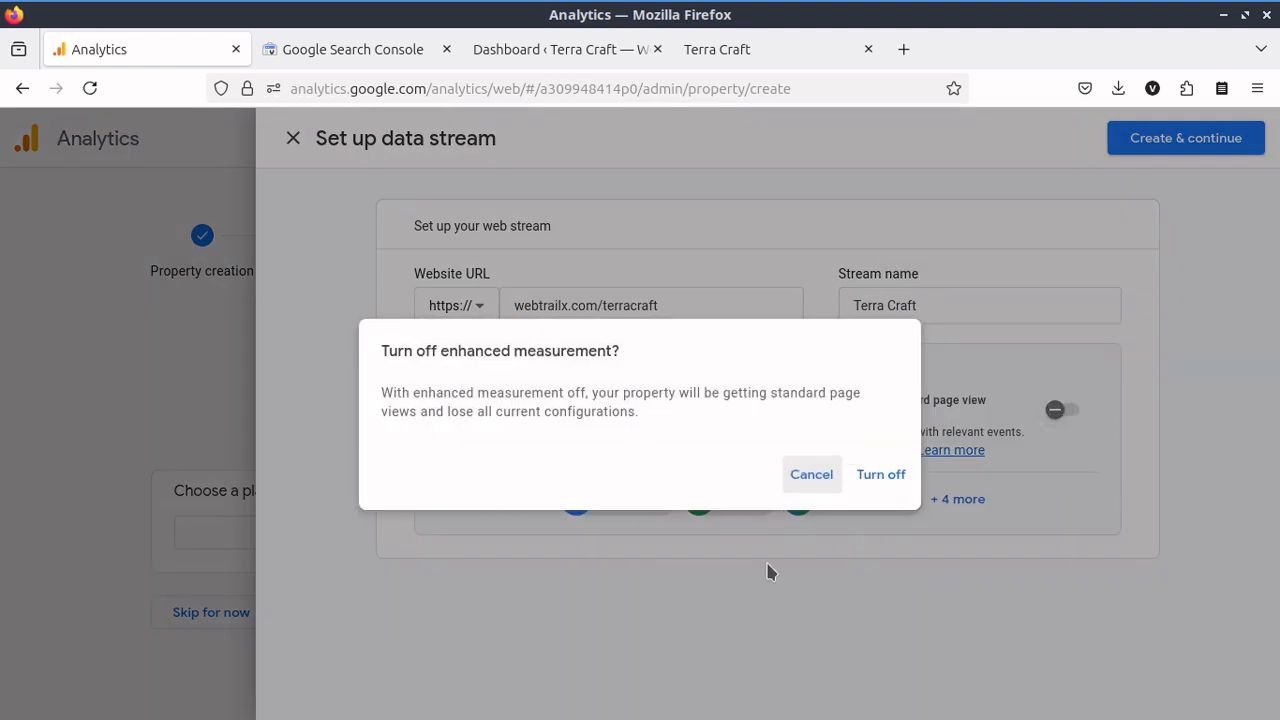
{"action": "left_click", "coordinate": [808, 477]}
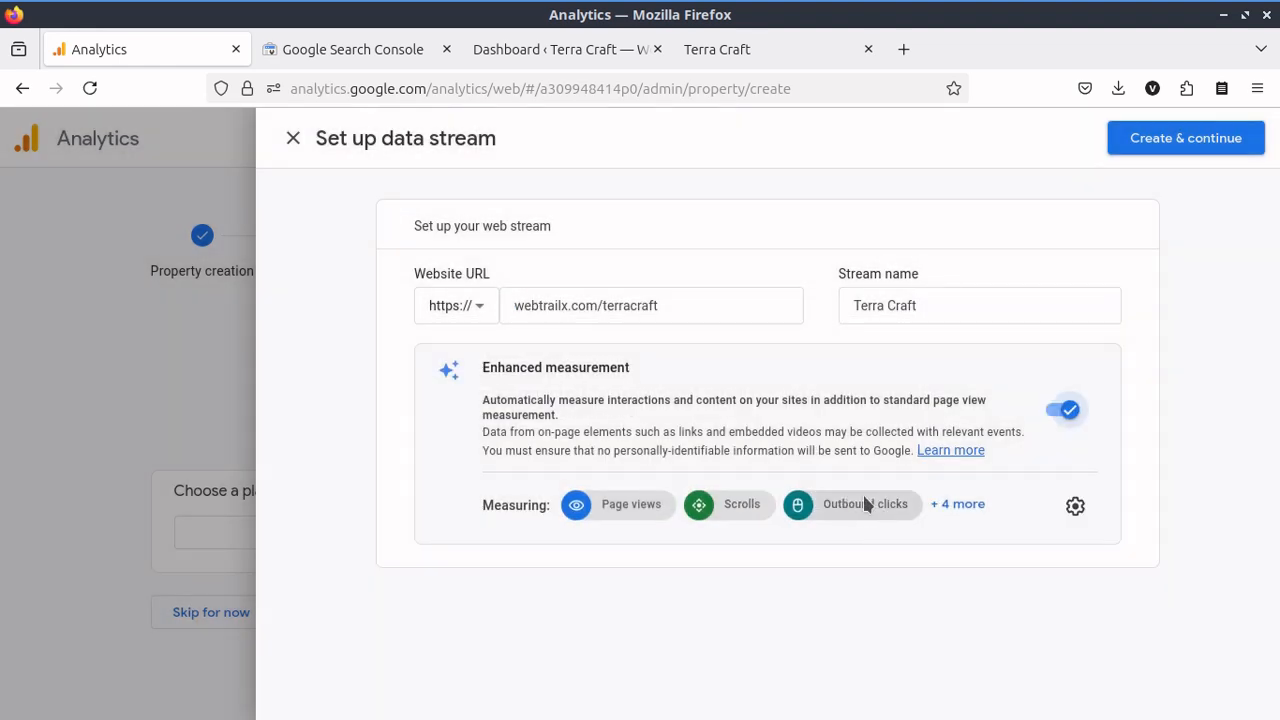
{"action": "left_click", "coordinate": [1075, 505]}
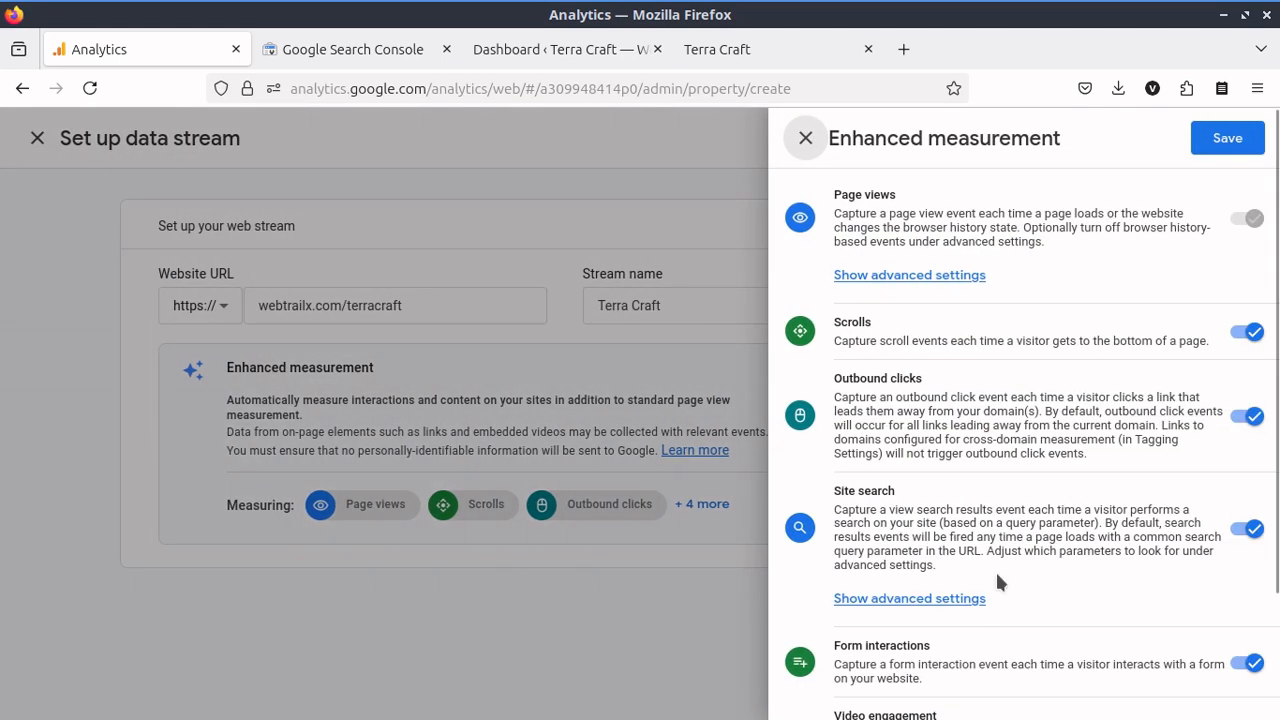
{"action": "scroll", "coordinate": [997, 582], "scroll_direction": "down", "scroll_amount": 3}
{"action": "left_click", "coordinate": [577, 366]}
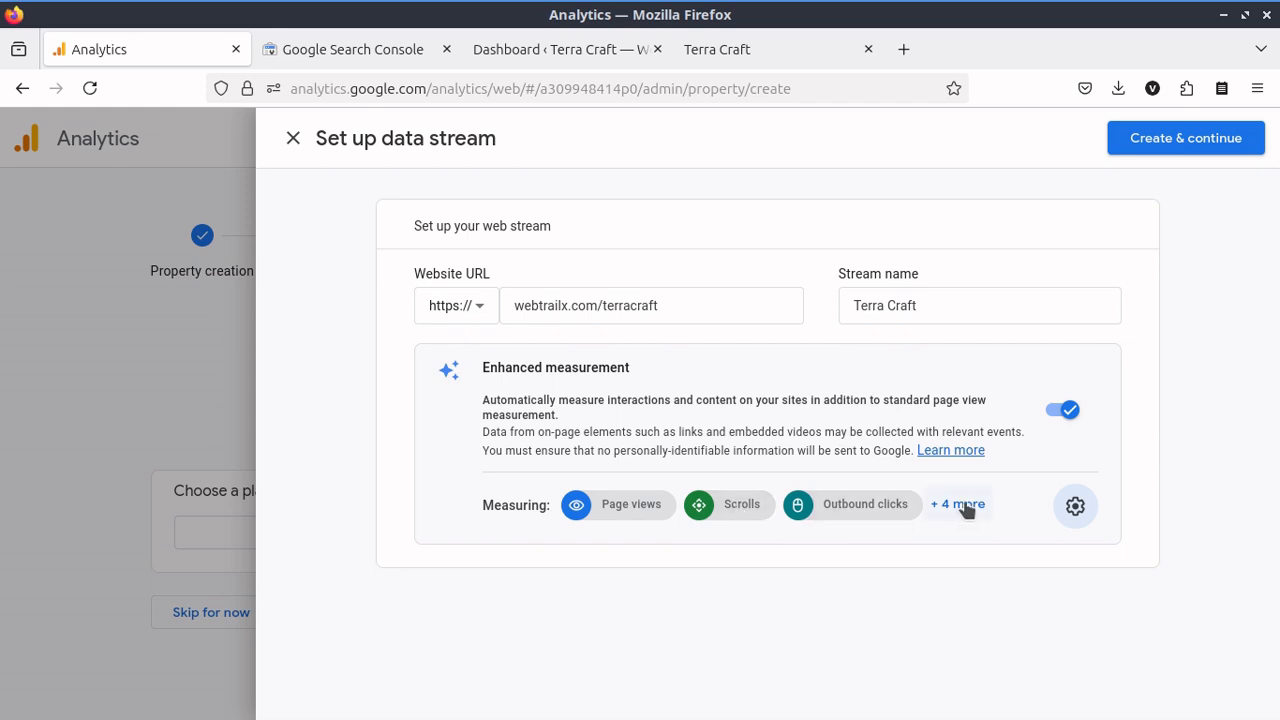
{"action": "left_click", "coordinate": [1185, 142]}
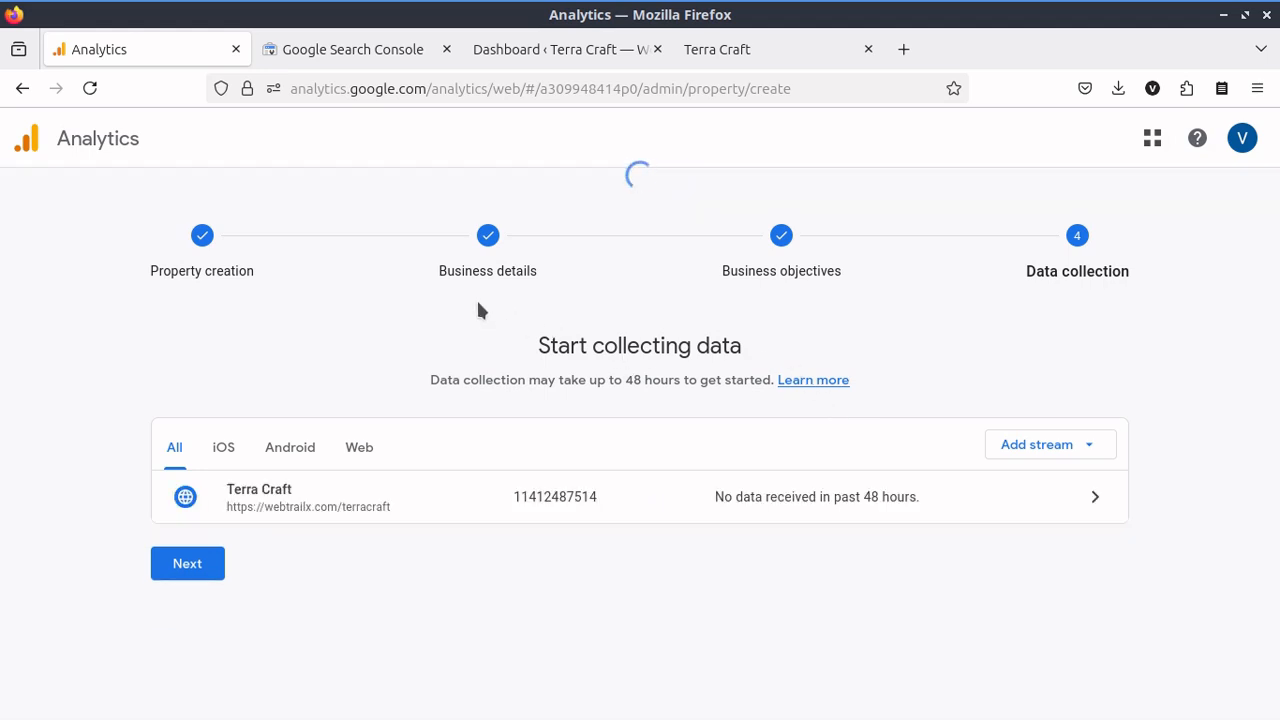
Show all Google tag setup options, continue with Install with Wordpress and read the tag ID and Site Kit installation instructions.
{"action": "left_click", "coordinate": [1087, 505]}
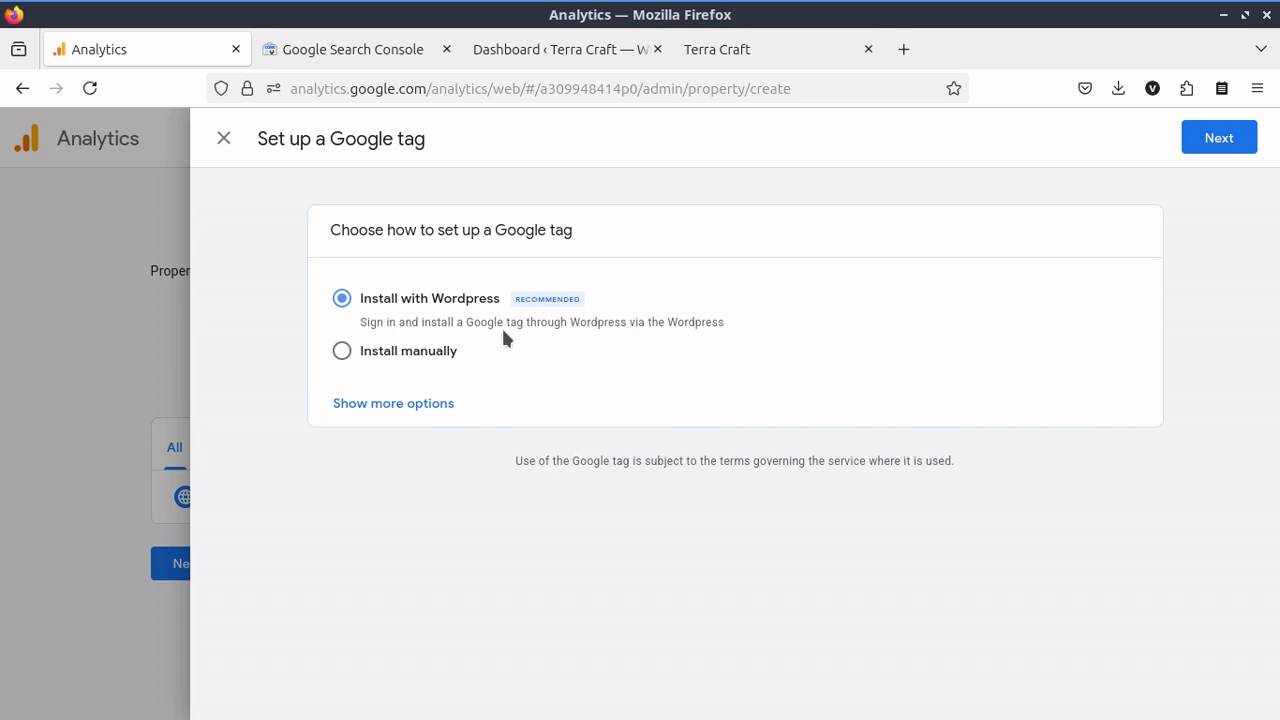
{"action": "left_click", "coordinate": [423, 403]}
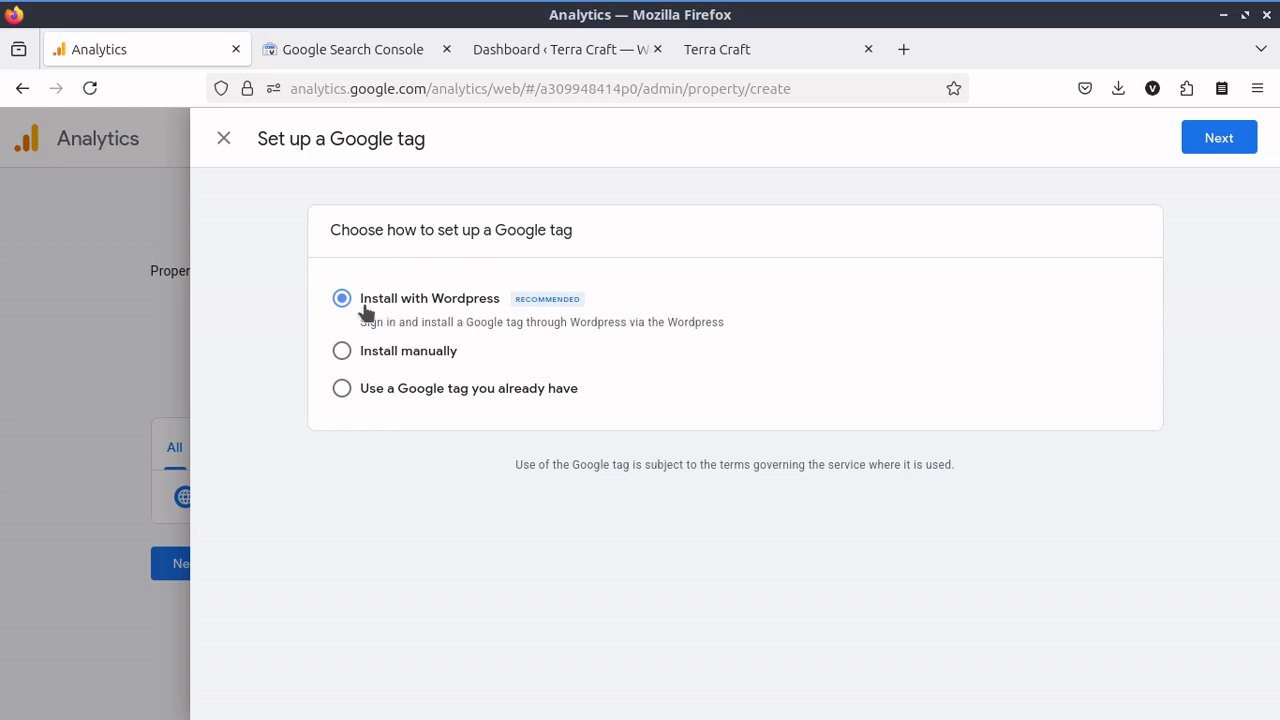
{"action": "left_click", "coordinate": [1219, 145]}
{"action": "scroll", "coordinate": [550, 345], "scroll_direction": "down", "scroll_amount": 4}
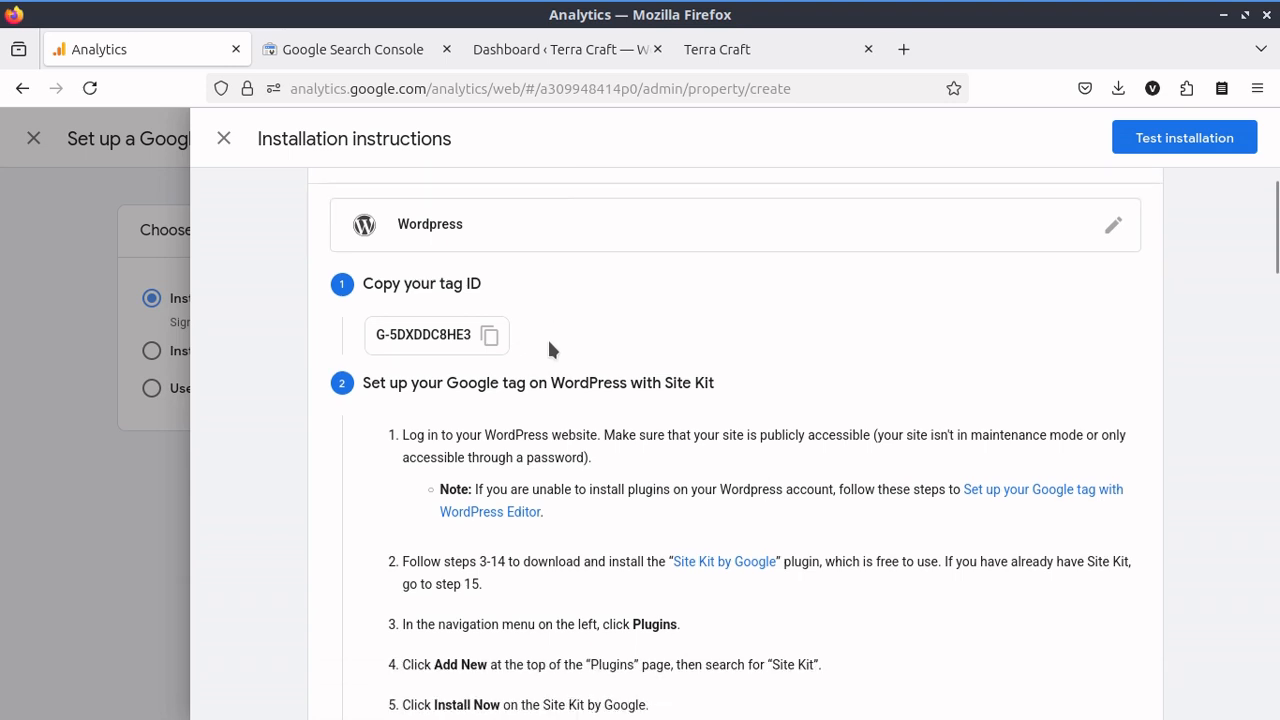
{"action": "scroll", "coordinate": [548, 350], "scroll_direction": "up", "scroll_amount": 3}
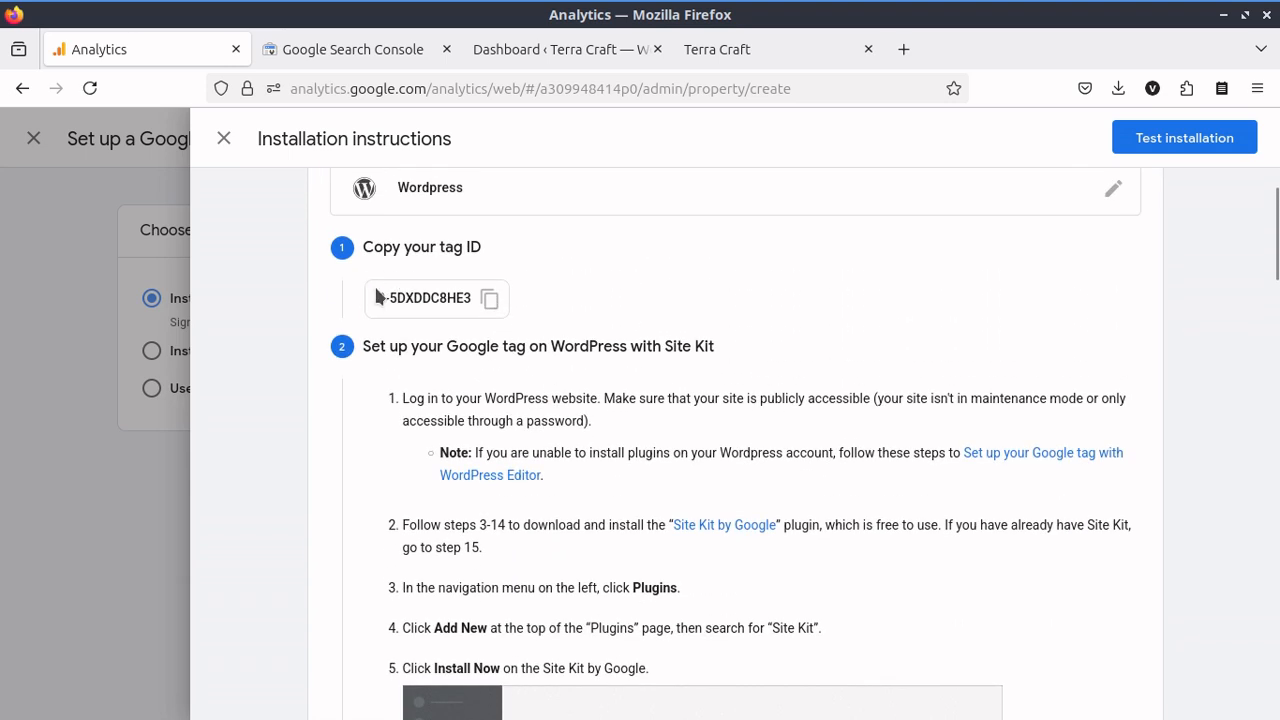
{"action": "left_click_drag", "start_coordinate": [377, 300], "coordinate": [476, 300]}
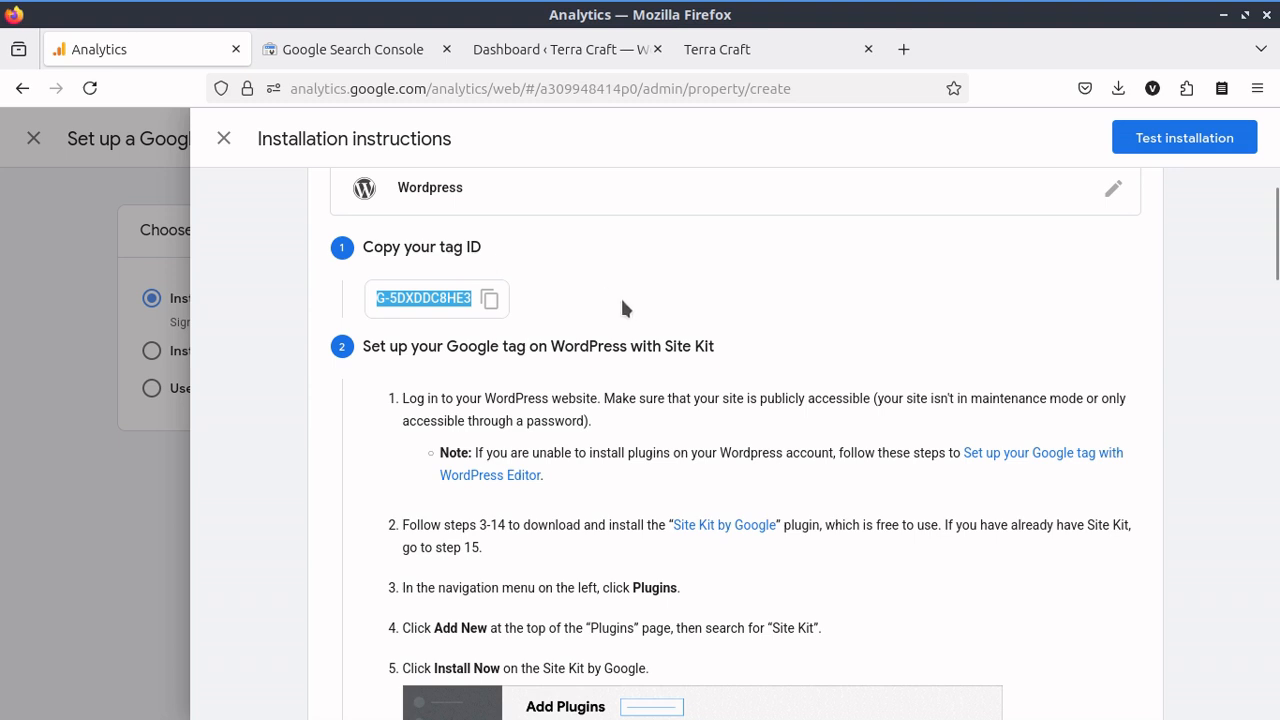
{"action": "scroll", "coordinate": [620, 295], "scroll_direction": "down", "scroll_amount": 5}
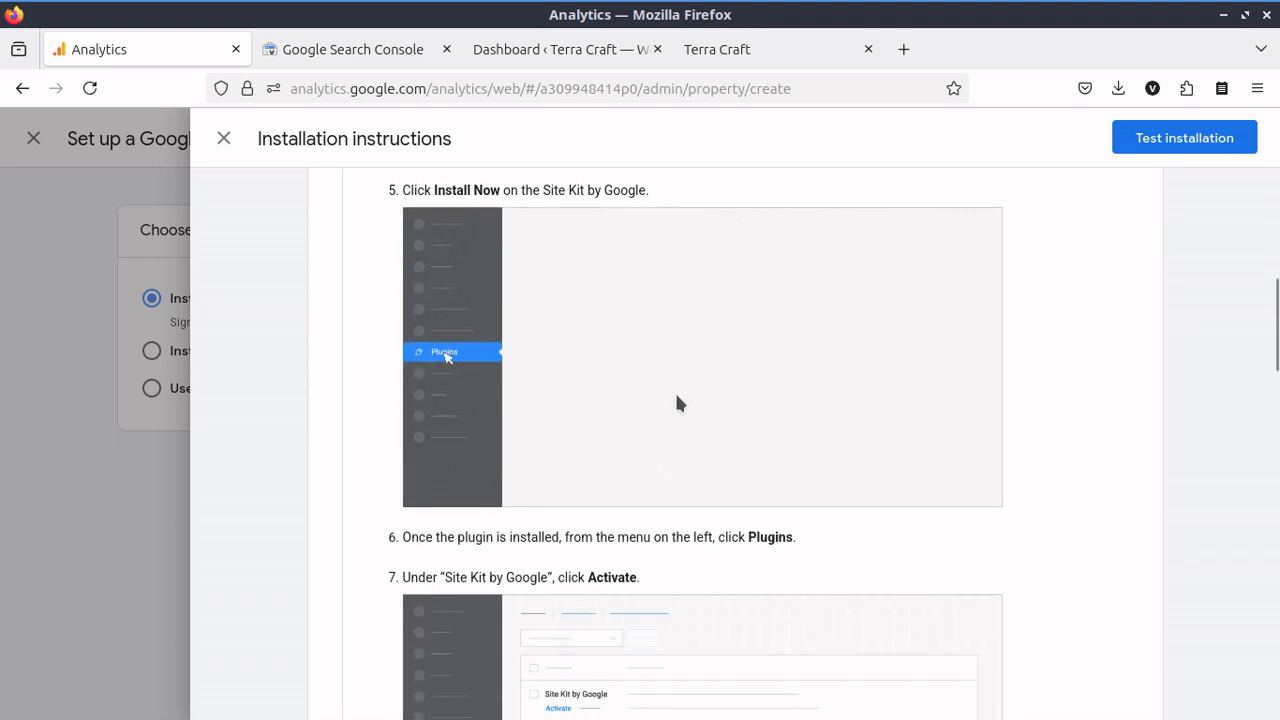
Switch to the Terra Craft WordPress admin and activate the installed Site Kit by Google plugin.
{"action": "left_click", "coordinate": [500, 60]}
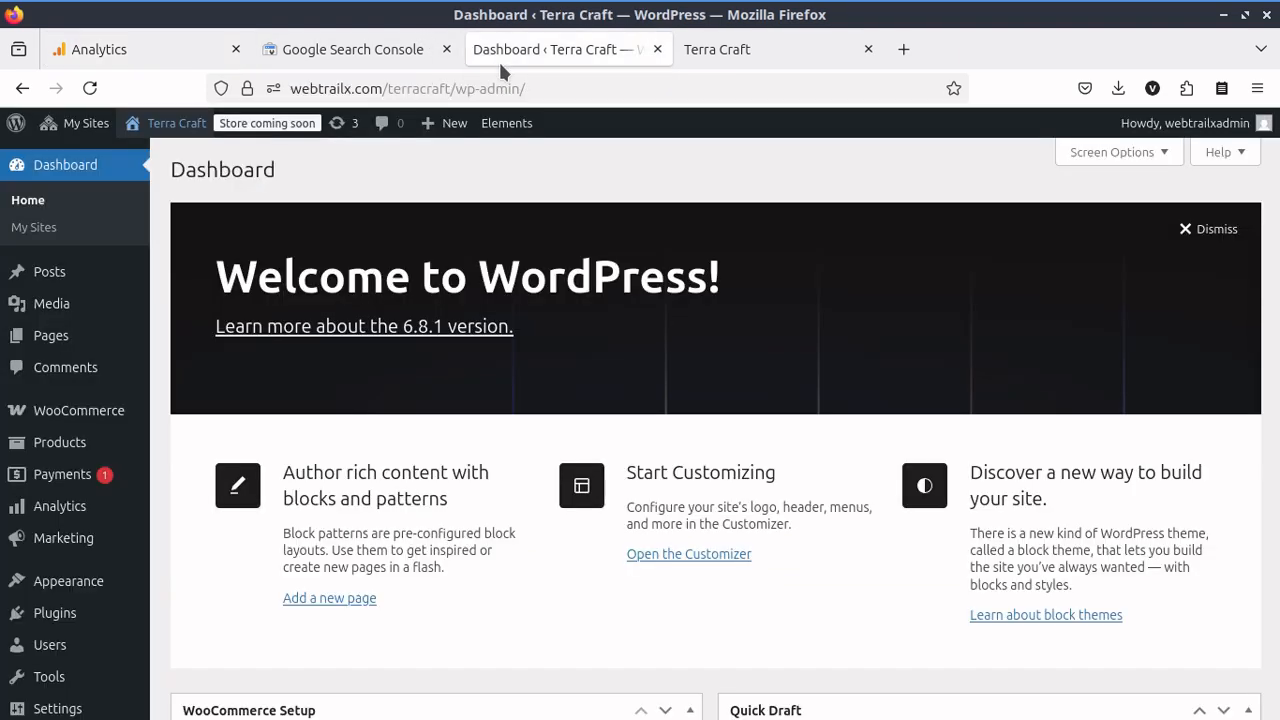
{"action": "left_click", "coordinate": [86, 619]}
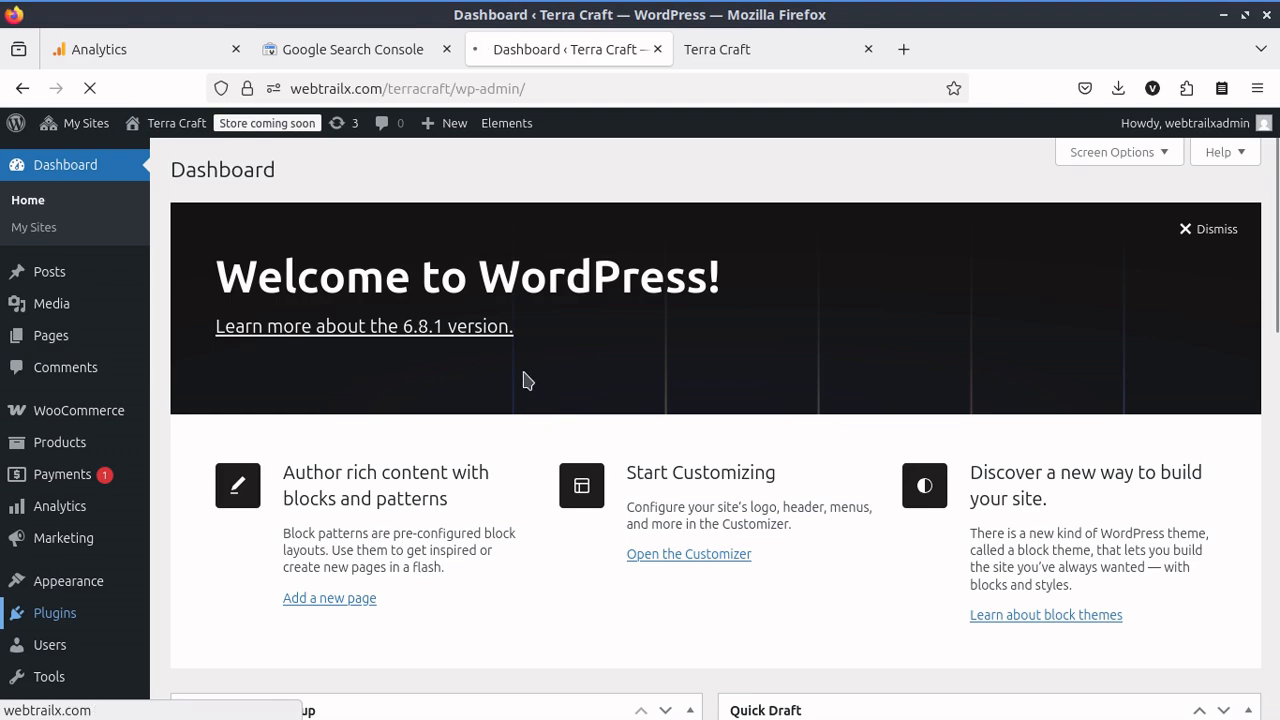
{"action": "scroll", "coordinate": [245, 608], "scroll_direction": "down", "scroll_amount": 5}
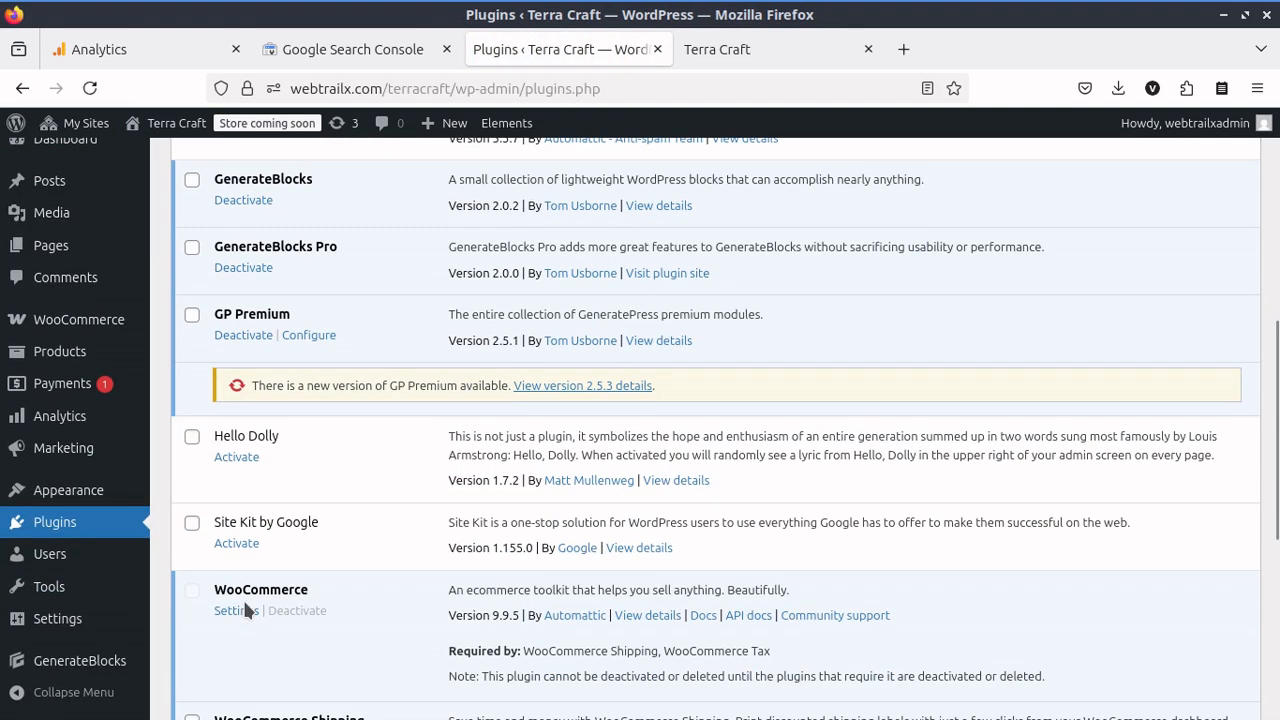
{"action": "scroll", "coordinate": [327, 456], "scroll_direction": "down", "scroll_amount": 5}
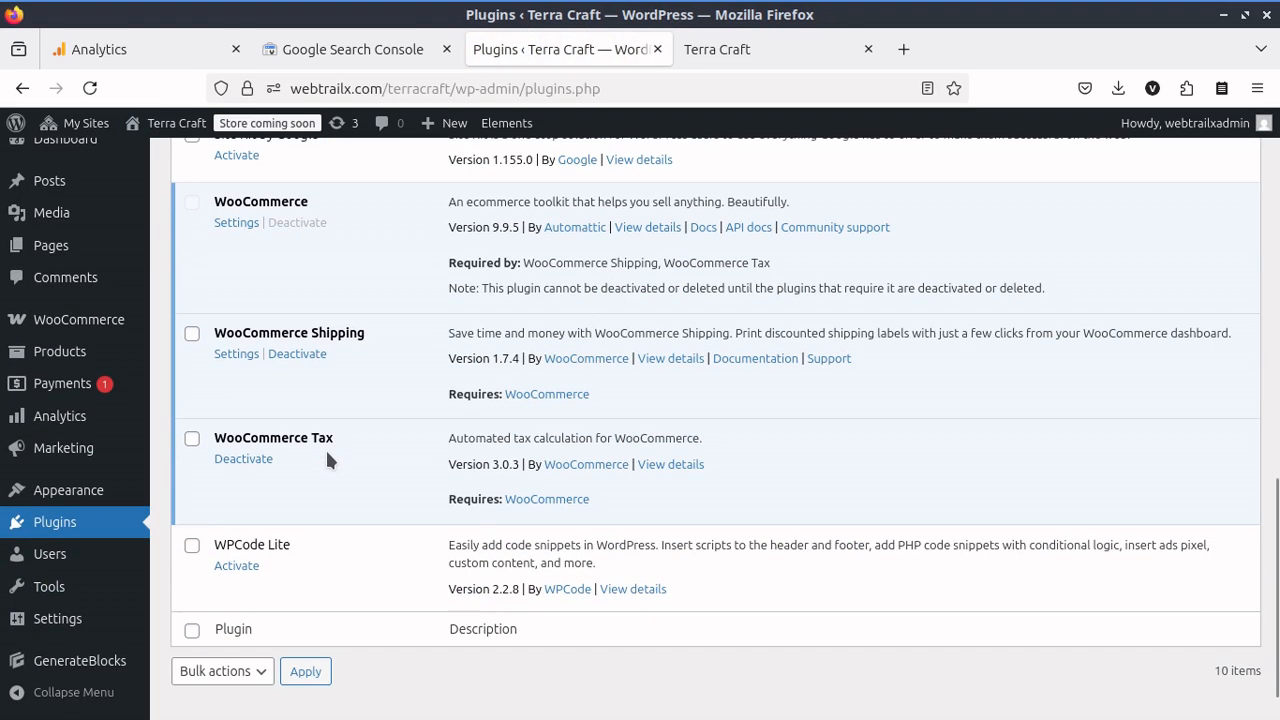
{"action": "scroll", "coordinate": [327, 456], "scroll_direction": "up", "scroll_amount": 3}
{"action": "left_click", "coordinate": [237, 414]}
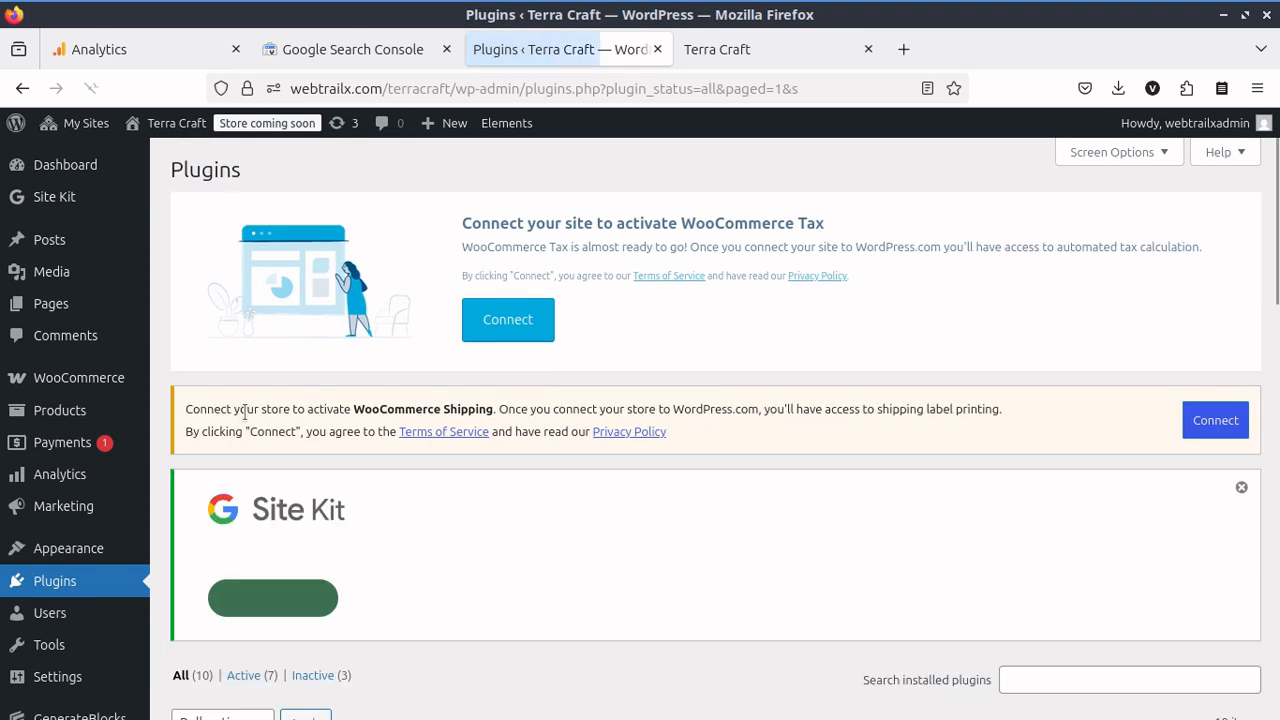
Open the Site Kit dashboard and look through its audience traffic, Search Console and content sections.
{"action": "scroll", "coordinate": [393, 429], "scroll_direction": "down", "scroll_amount": 5}
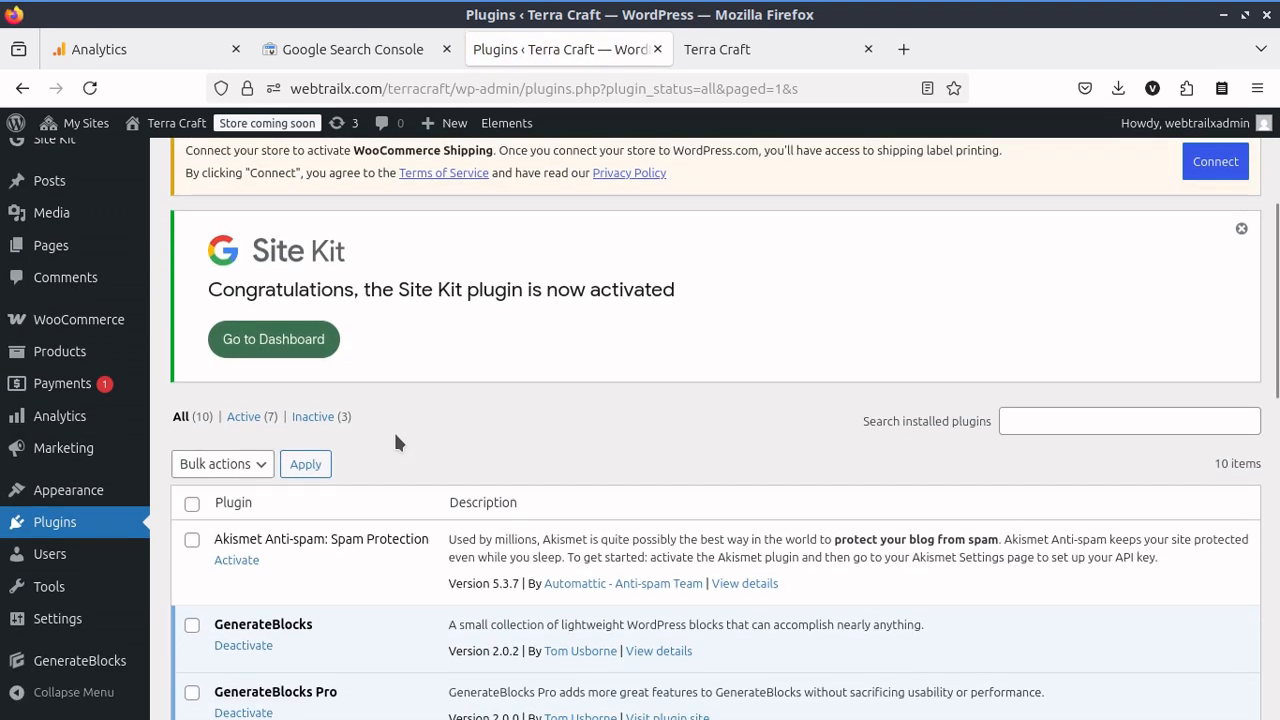
{"action": "left_click", "coordinate": [312, 348]}
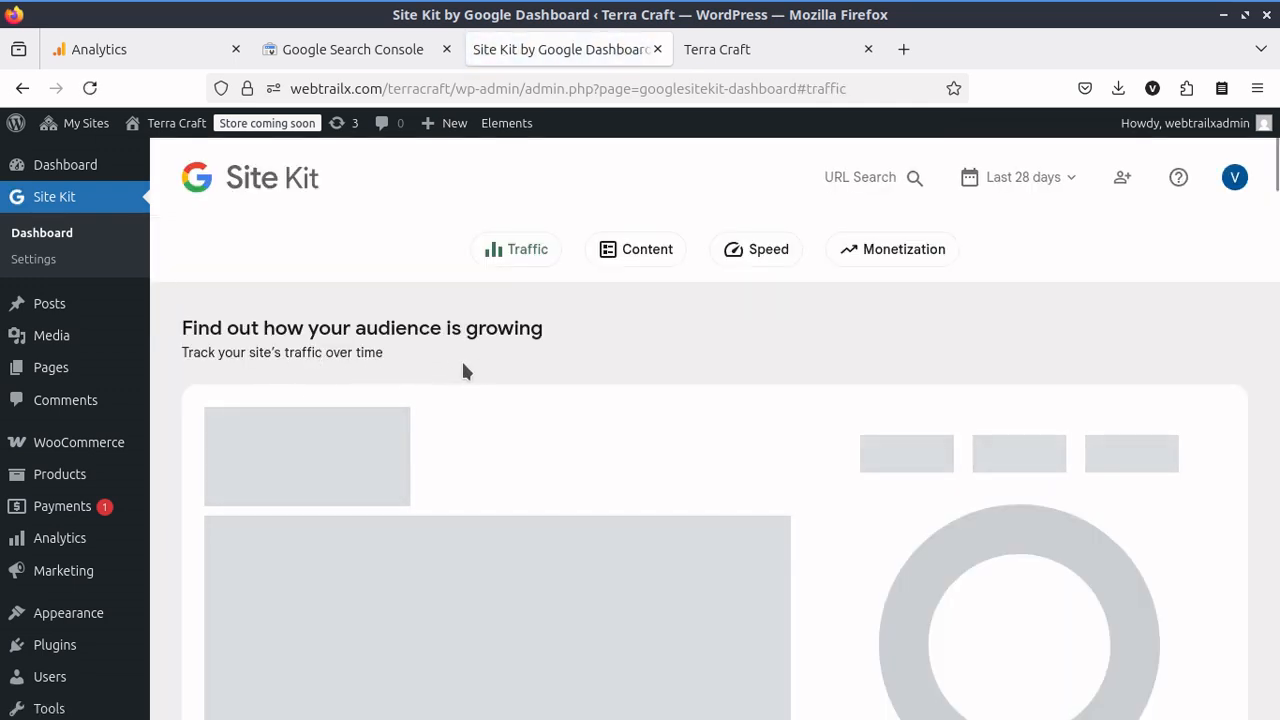
{"action": "scroll", "coordinate": [471, 363], "scroll_direction": "down", "scroll_amount": 5}
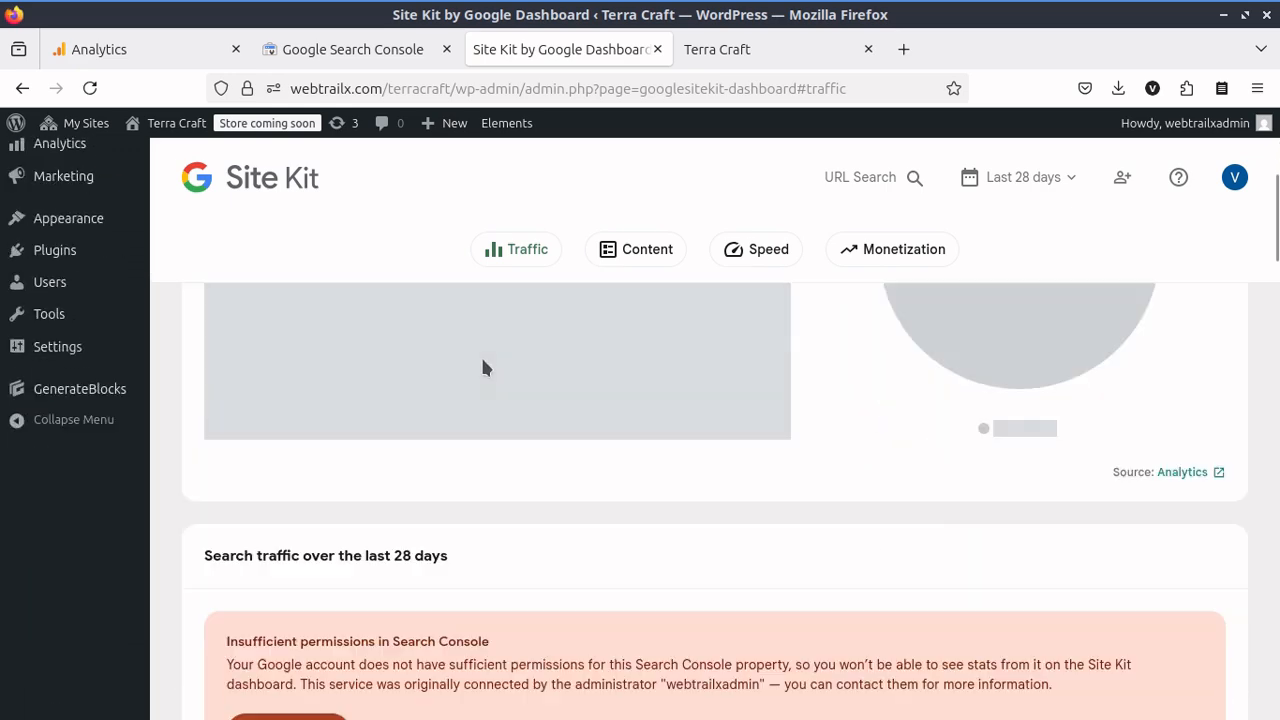
{"action": "scroll", "coordinate": [482, 367], "scroll_direction": "down", "scroll_amount": 3}
{"action": "scroll", "coordinate": [482, 367], "scroll_direction": "up", "scroll_amount": 4}
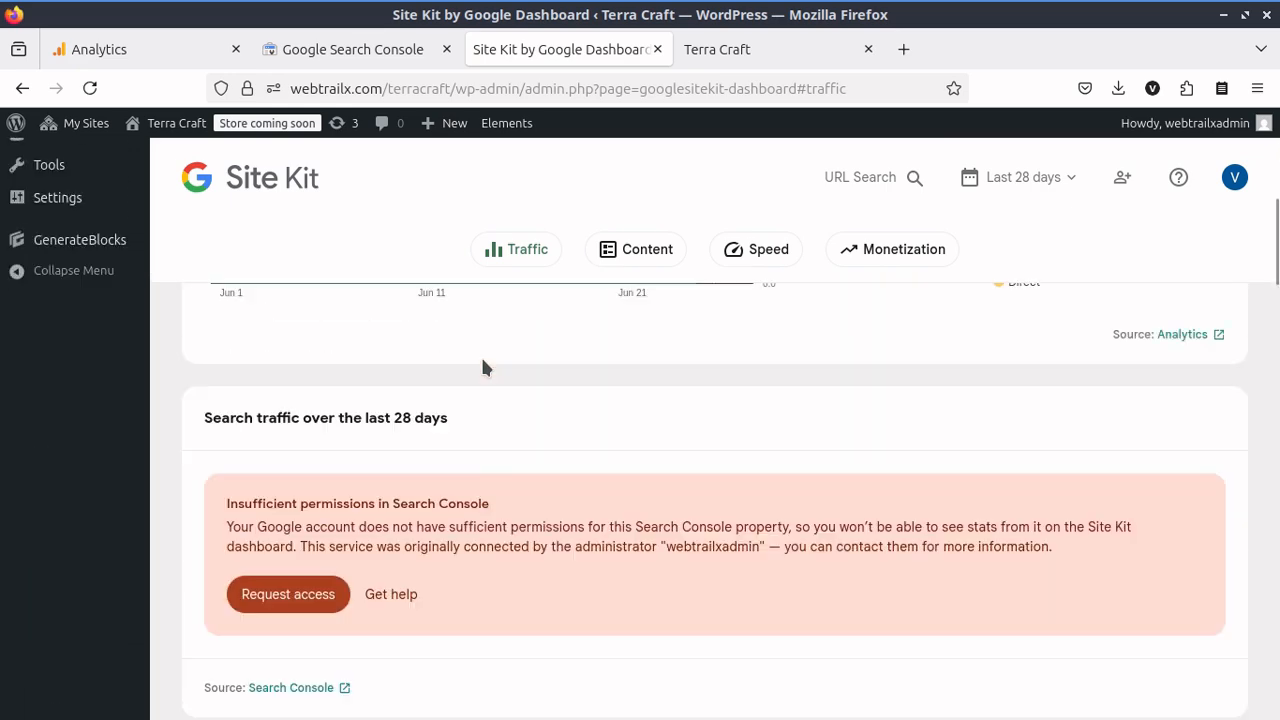
{"action": "scroll", "coordinate": [482, 367], "scroll_direction": "down", "scroll_amount": 3}
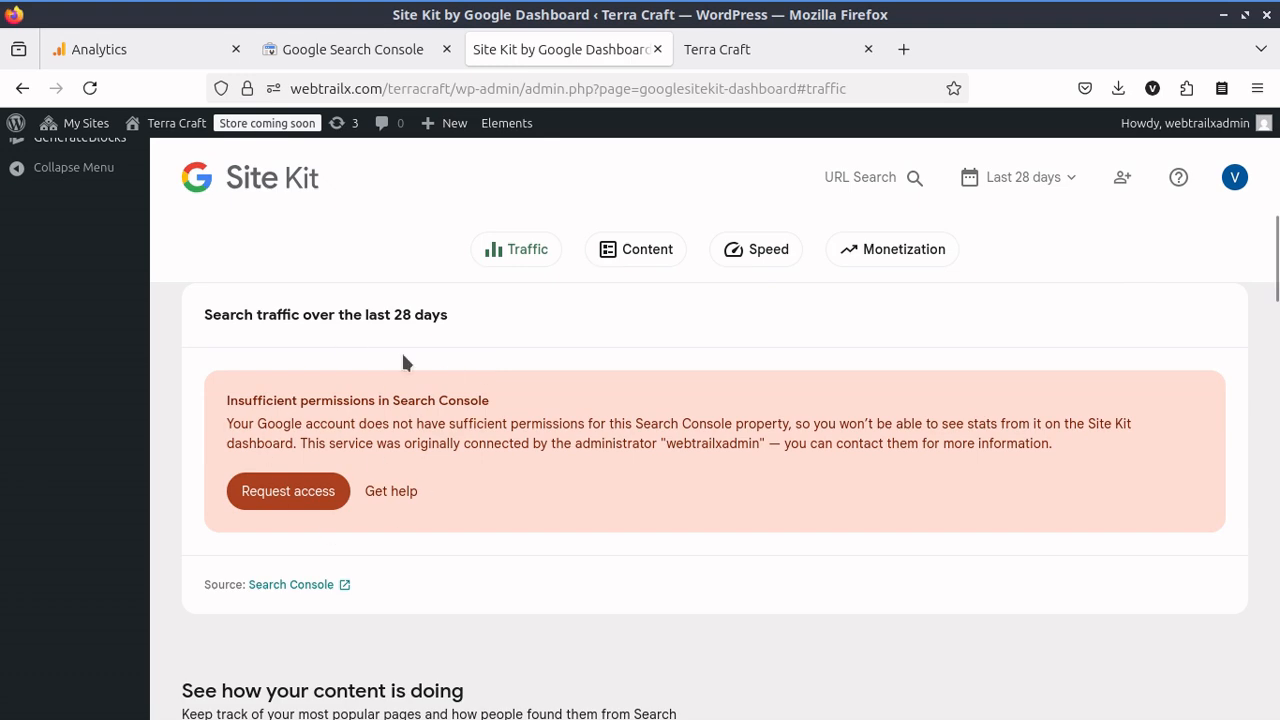
{"action": "scroll", "coordinate": [343, 505], "scroll_direction": "down", "scroll_amount": 5}
{"action": "scroll", "coordinate": [340, 507], "scroll_direction": "up", "scroll_amount": 11}
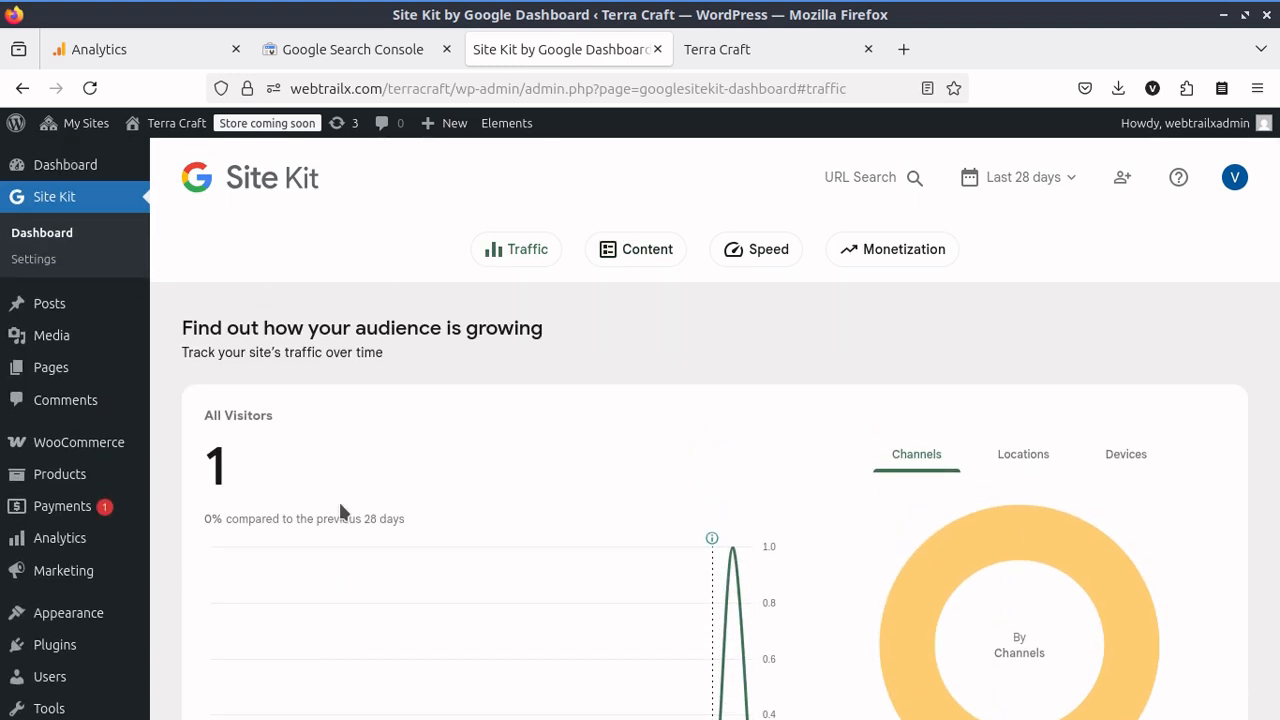
Examine the Site Kit dashboard's audience traffic chart and the Search Console access notices below it.
{"action": "scroll", "coordinate": [340, 511], "scroll_direction": "down", "scroll_amount": 5}
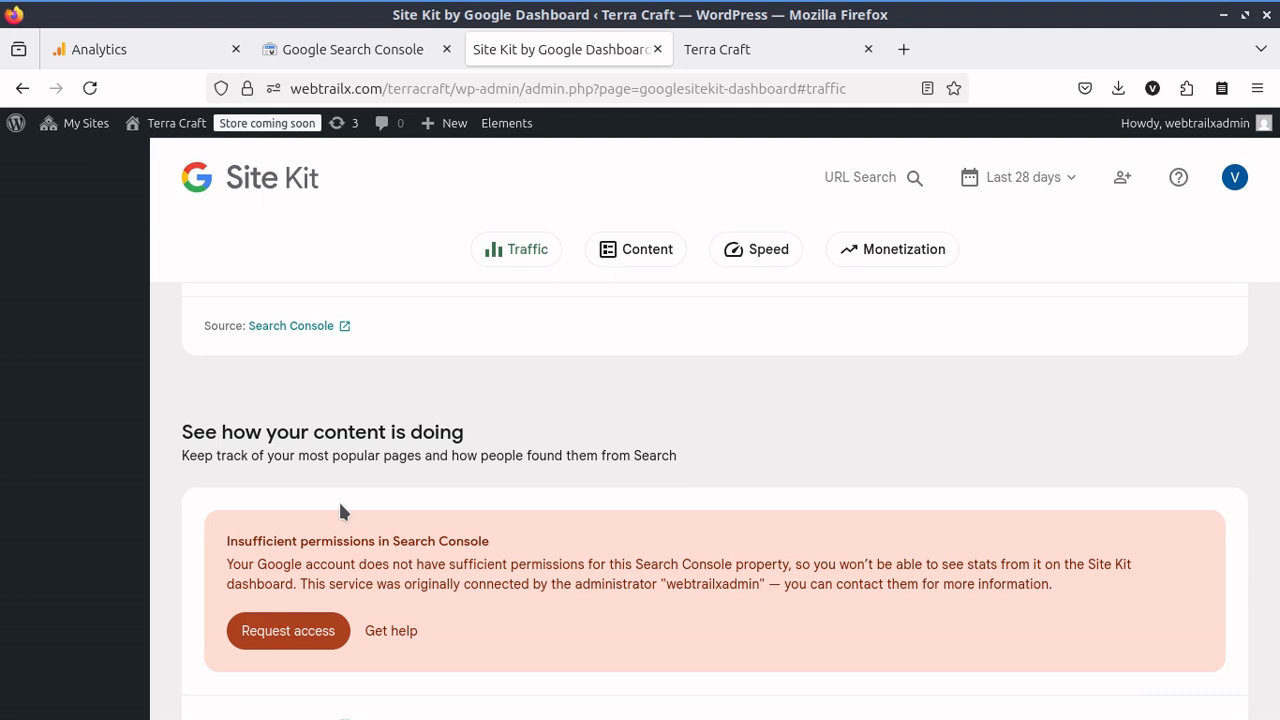
{"action": "scroll", "coordinate": [340, 506], "scroll_direction": "up", "scroll_amount": 5}
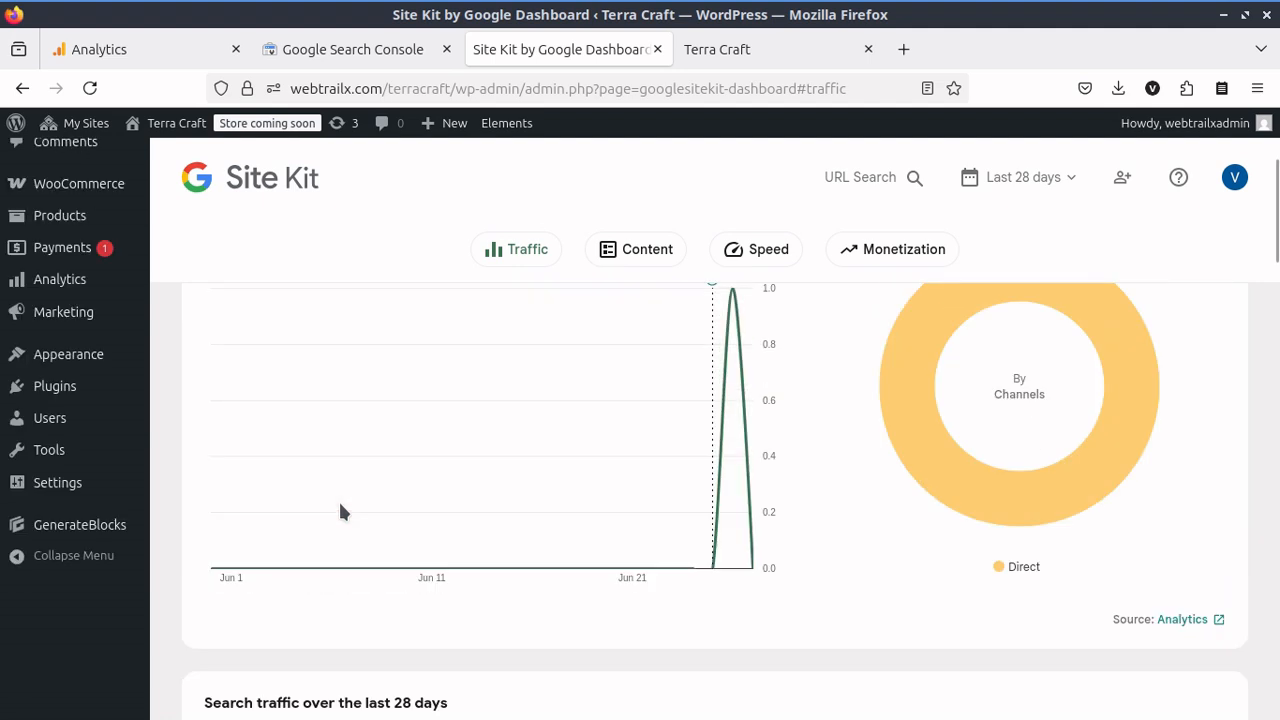
{"action": "scroll", "coordinate": [340, 511], "scroll_direction": "up", "scroll_amount": 5}
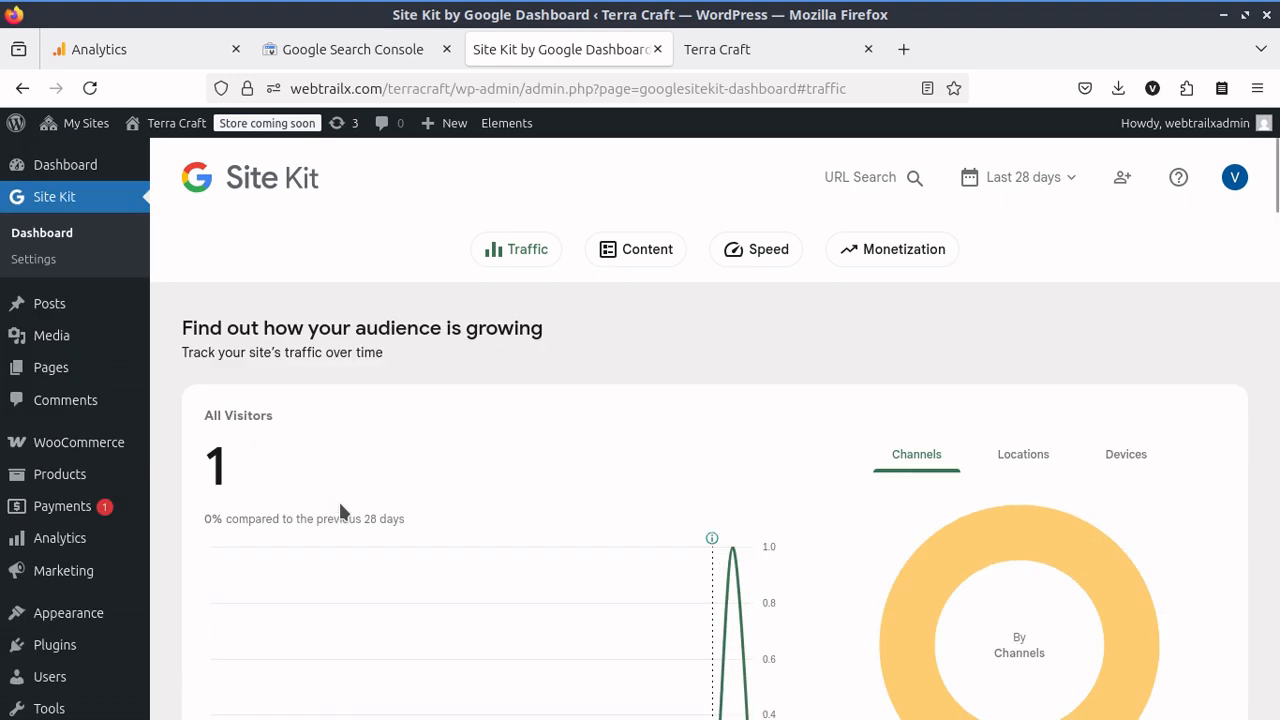
{"action": "scroll", "coordinate": [537, 442], "scroll_direction": "down", "scroll_amount": 15}
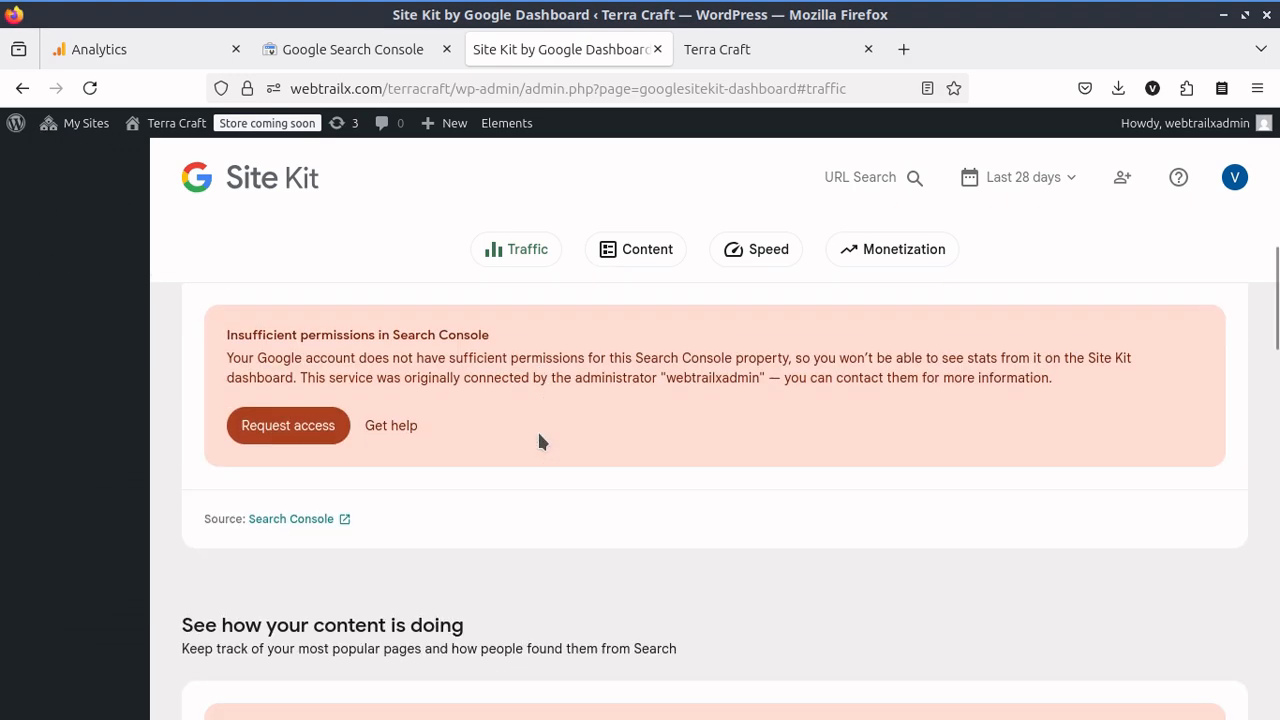
{"action": "scroll", "coordinate": [537, 442], "scroll_direction": "up", "scroll_amount": 15}
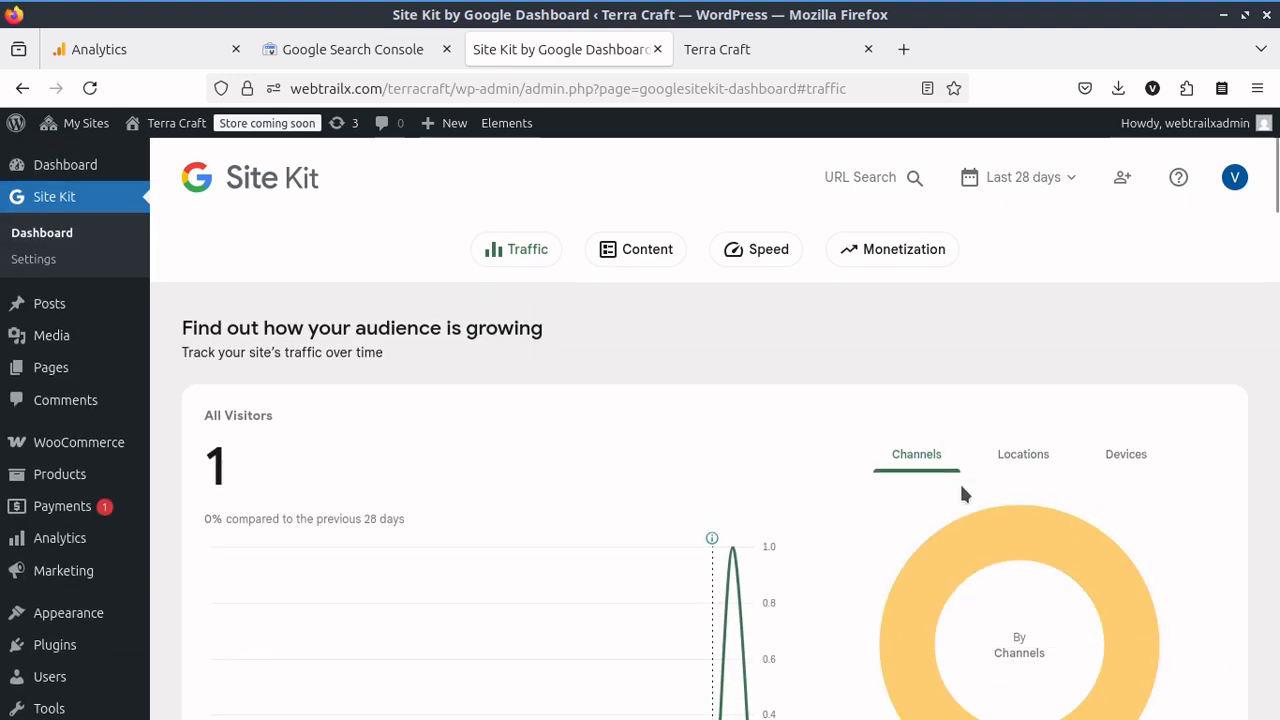
Look through the Site Kit dashboard's top content, speed and AdSense monetization sections, and return to the traffic overview.
{"action": "scroll", "coordinate": [908, 520], "scroll_direction": "down", "scroll_amount": 10}
{"action": "scroll", "coordinate": [930, 483], "scroll_direction": "down", "scroll_amount": 5}
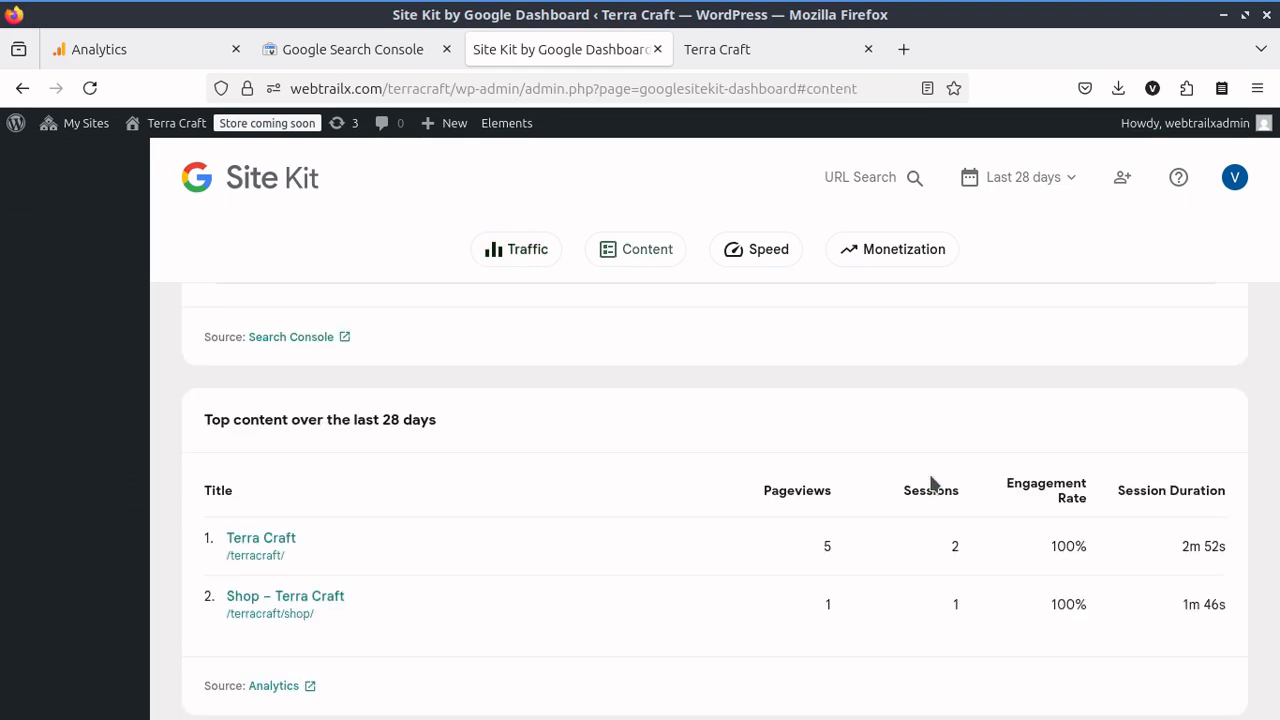
{"action": "scroll", "coordinate": [900, 470], "scroll_direction": "down", "scroll_amount": 5}
{"action": "scroll", "coordinate": [640, 478], "scroll_direction": "up", "scroll_amount": 5}
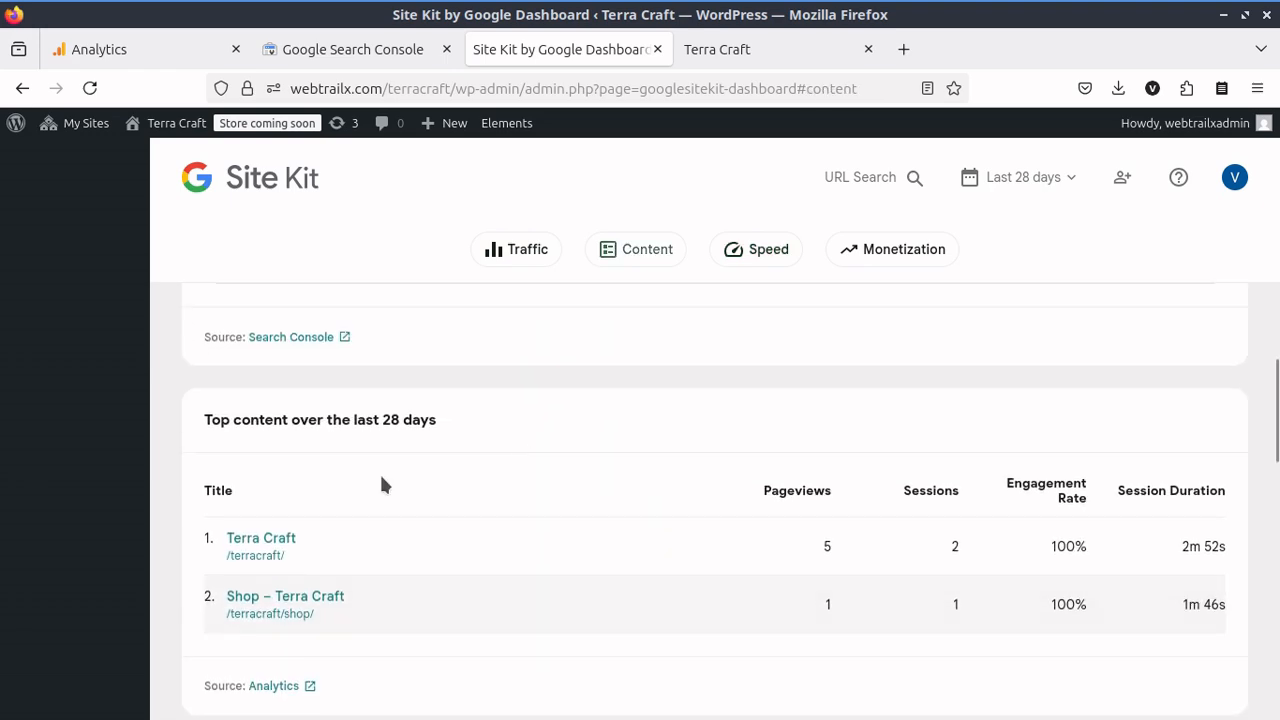
{"action": "scroll", "coordinate": [350, 580], "scroll_direction": "down", "scroll_amount": 5}
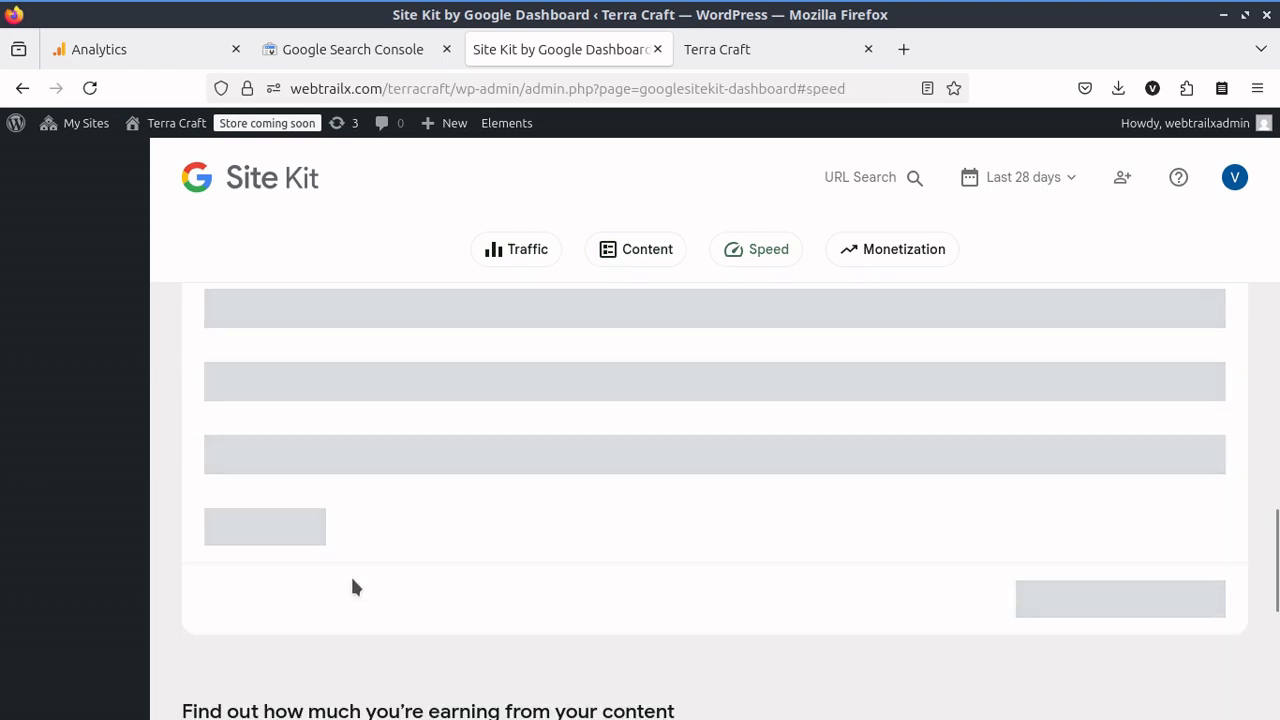
{"action": "scroll", "coordinate": [453, 637], "scroll_direction": "down", "scroll_amount": 4}
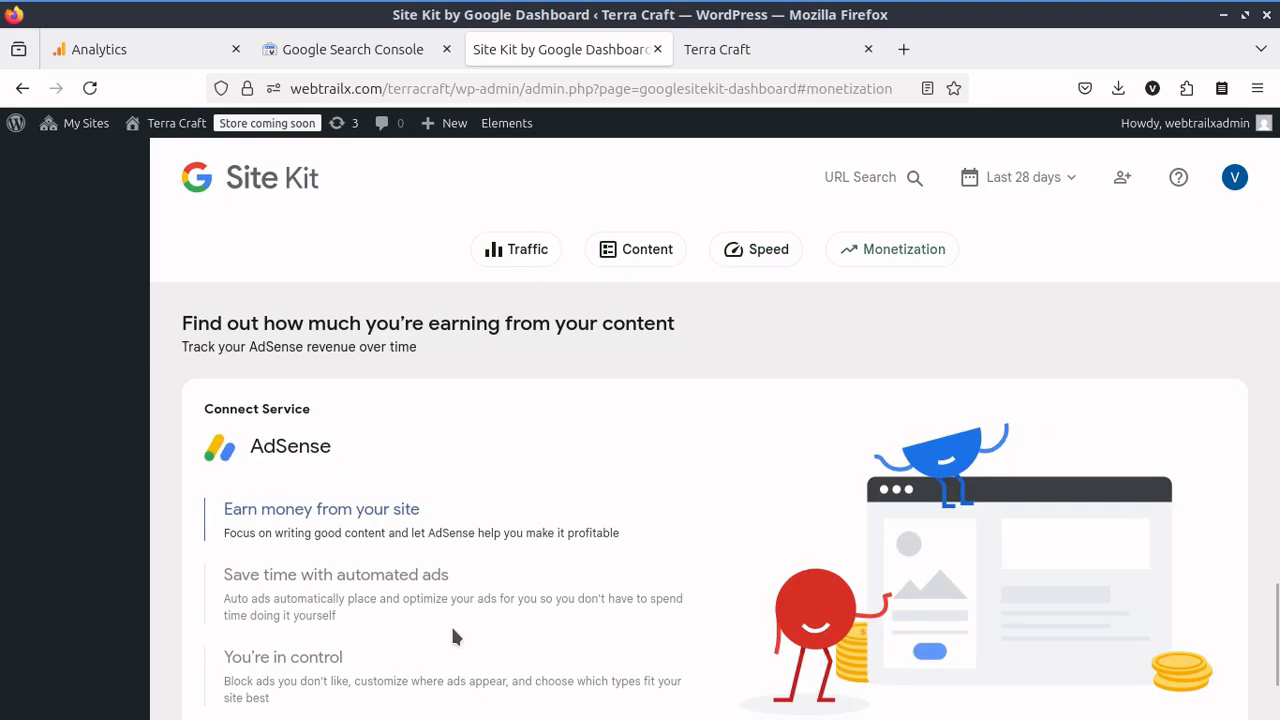
{"action": "scroll", "coordinate": [452, 636], "scroll_direction": "up", "scroll_amount": 8}
{"action": "scroll", "coordinate": [452, 636], "scroll_direction": "up", "scroll_amount": 10}
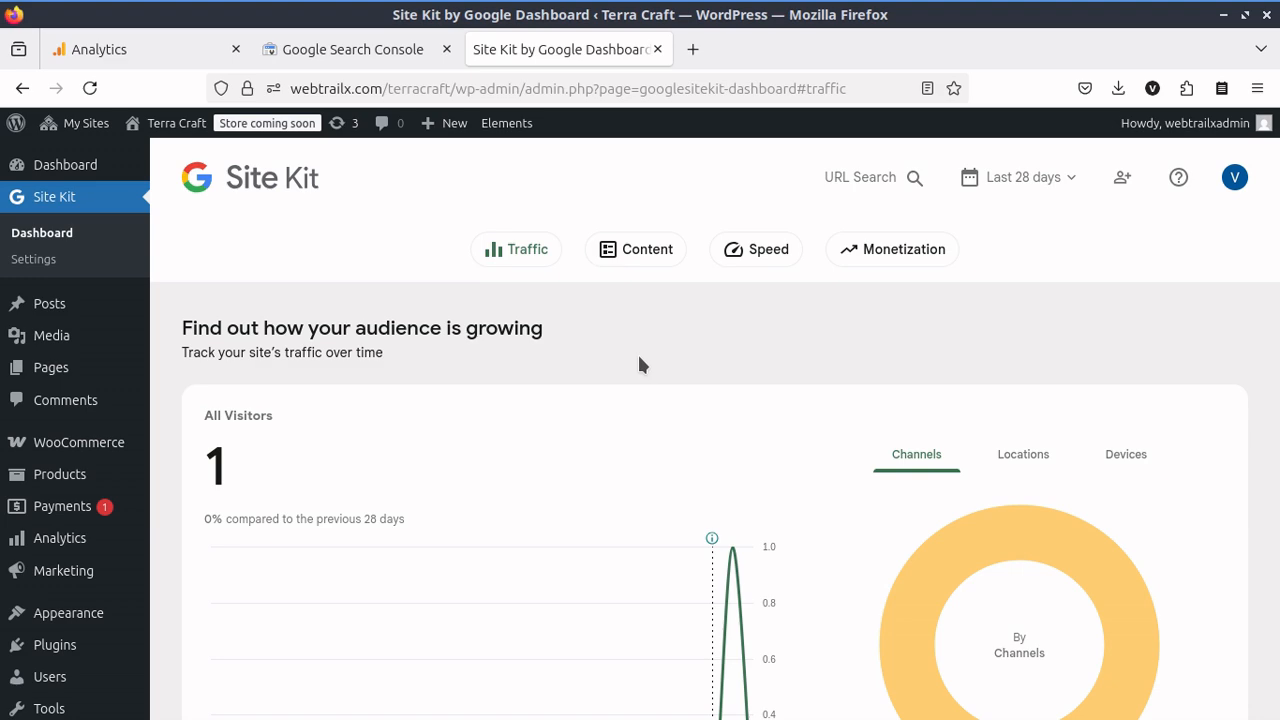
Recheck the Site Kit traffic and top content data and glance at the Site Kit installation instructions in Google Analytics.
{"action": "scroll", "coordinate": [641, 363], "scroll_direction": "down", "scroll_amount": 4}
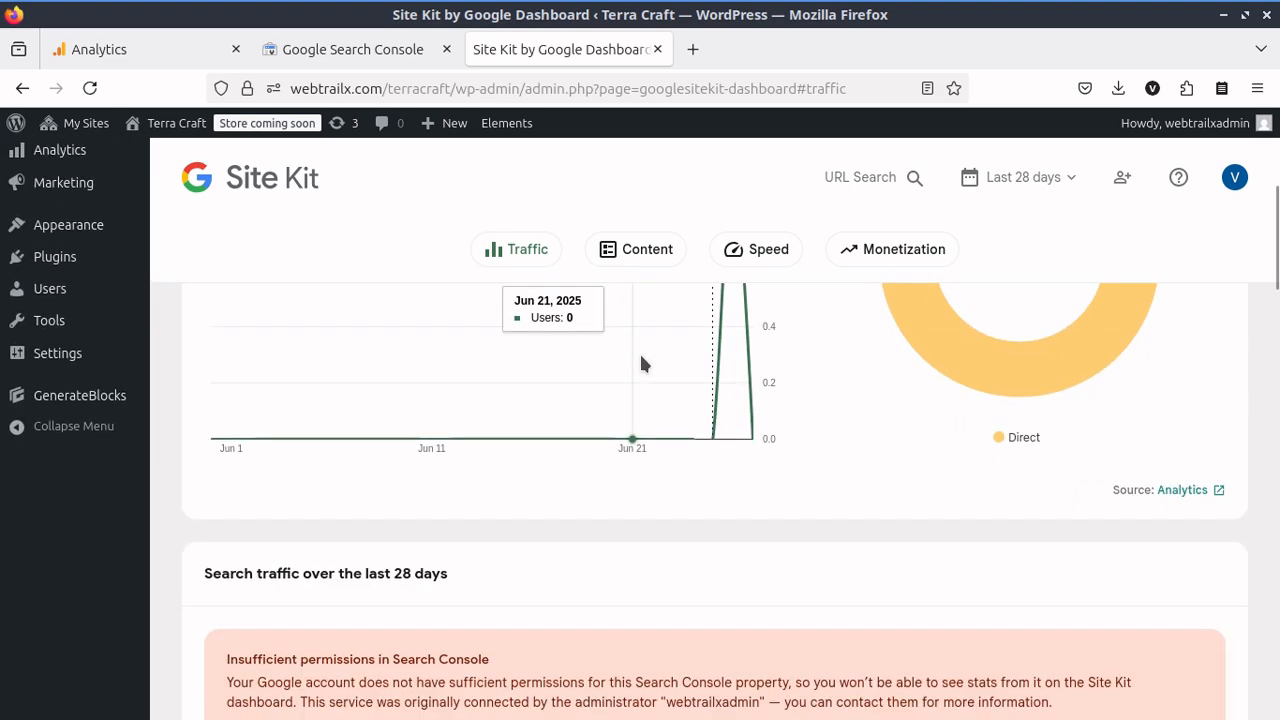
{"action": "scroll", "coordinate": [641, 363], "scroll_direction": "up", "scroll_amount": 4}
{"action": "scroll", "coordinate": [641, 363], "scroll_direction": "down", "scroll_amount": 10}
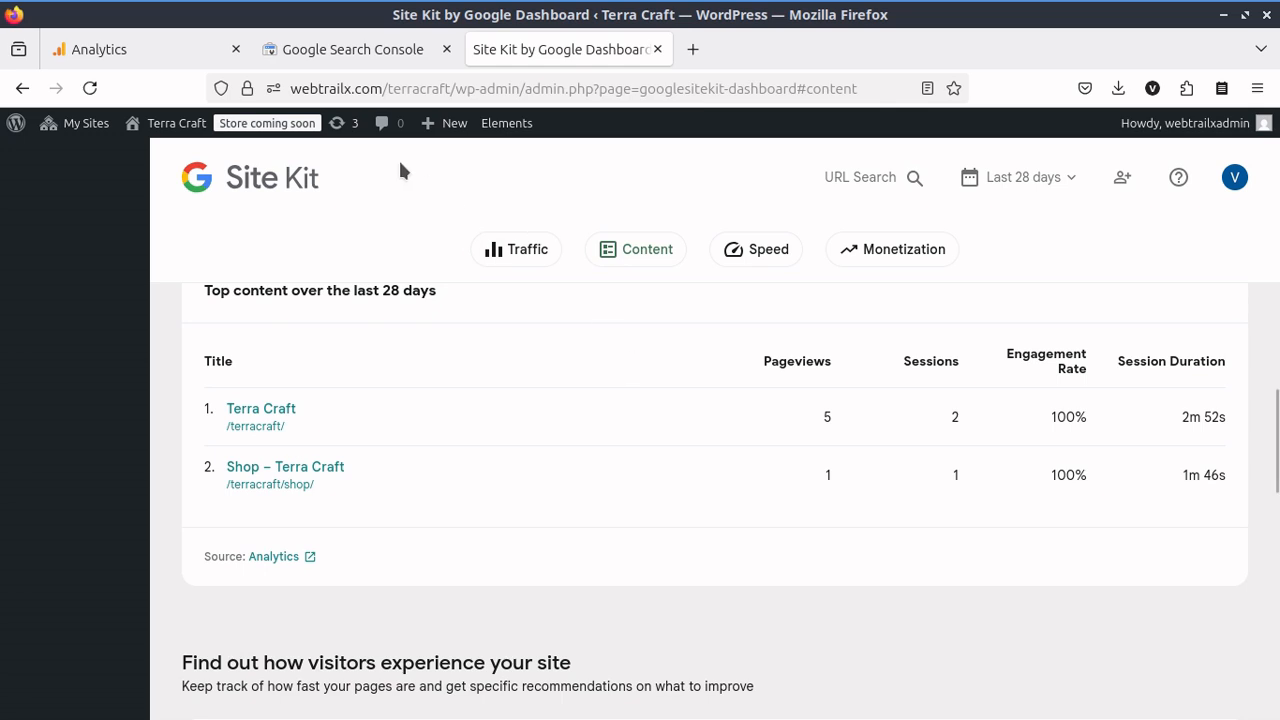
{"action": "left_click", "coordinate": [192, 49]}
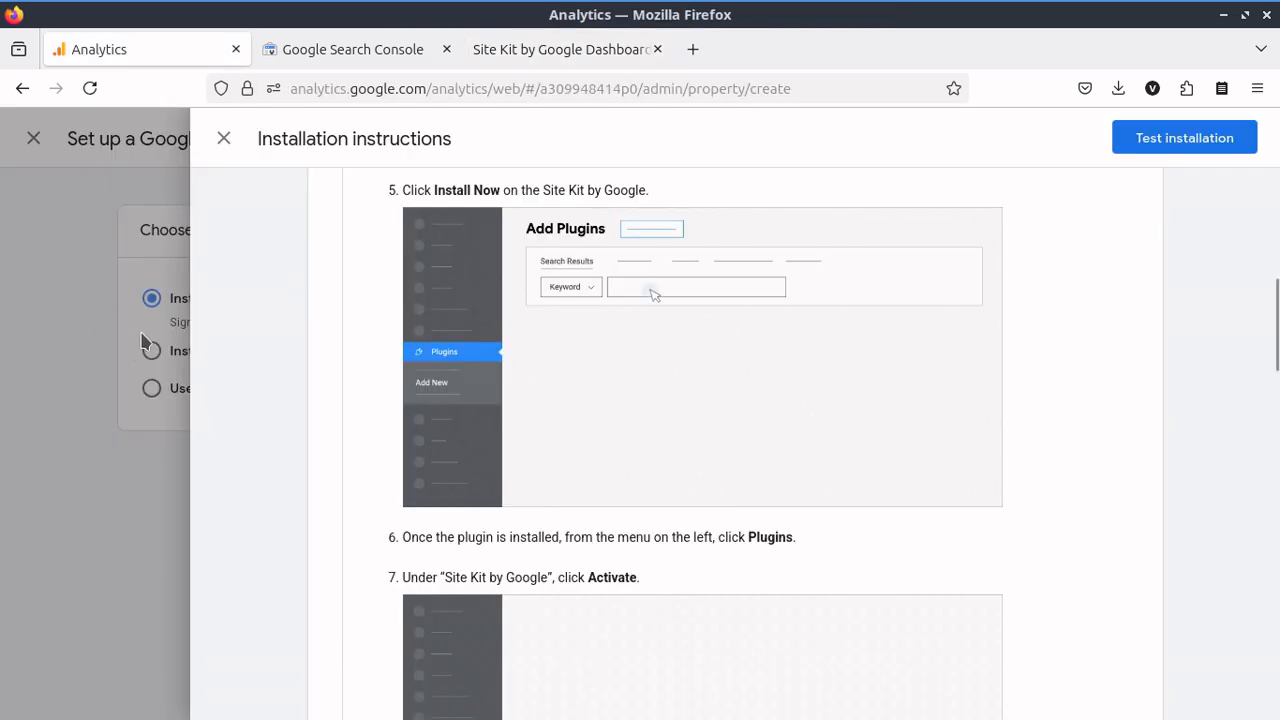
{"action": "left_click", "coordinate": [577, 54]}
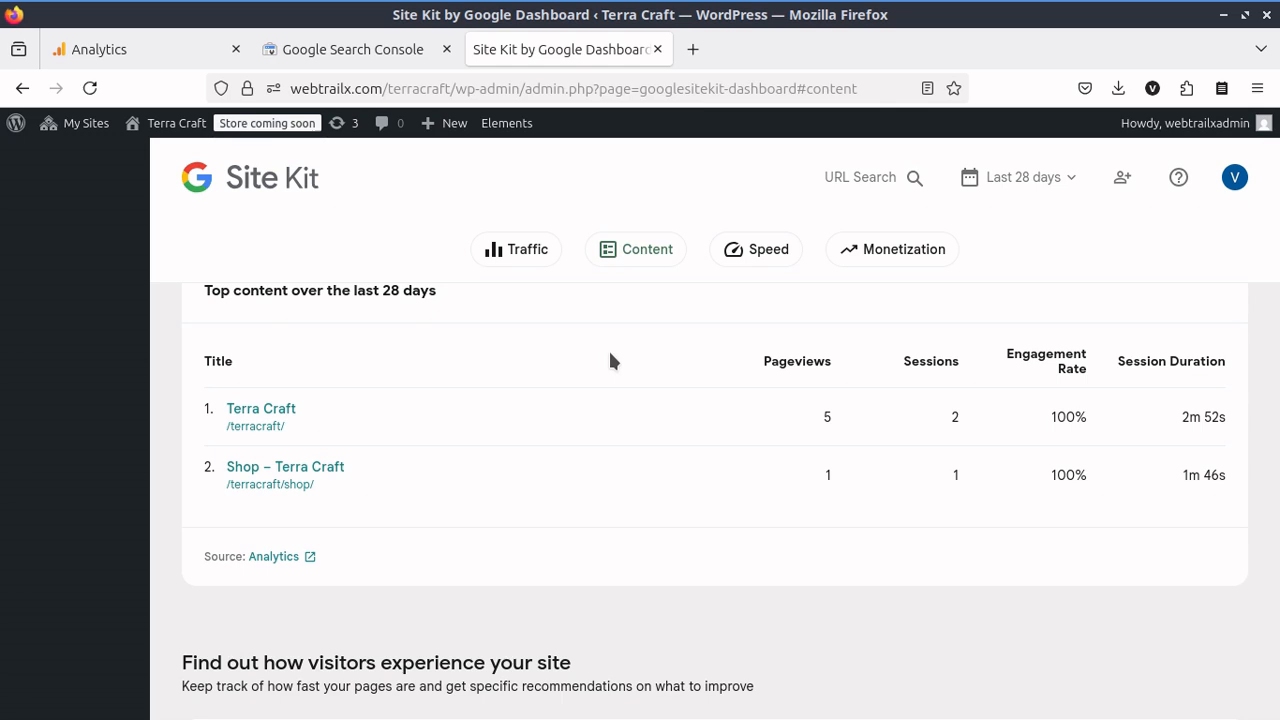
Review the Site Kit dashboard from the PageSpeed and AdSense sections back to the visitor chart and Search Console search traffic.
{"action": "scroll", "coordinate": [610, 353], "scroll_direction": "down", "scroll_amount": 10}
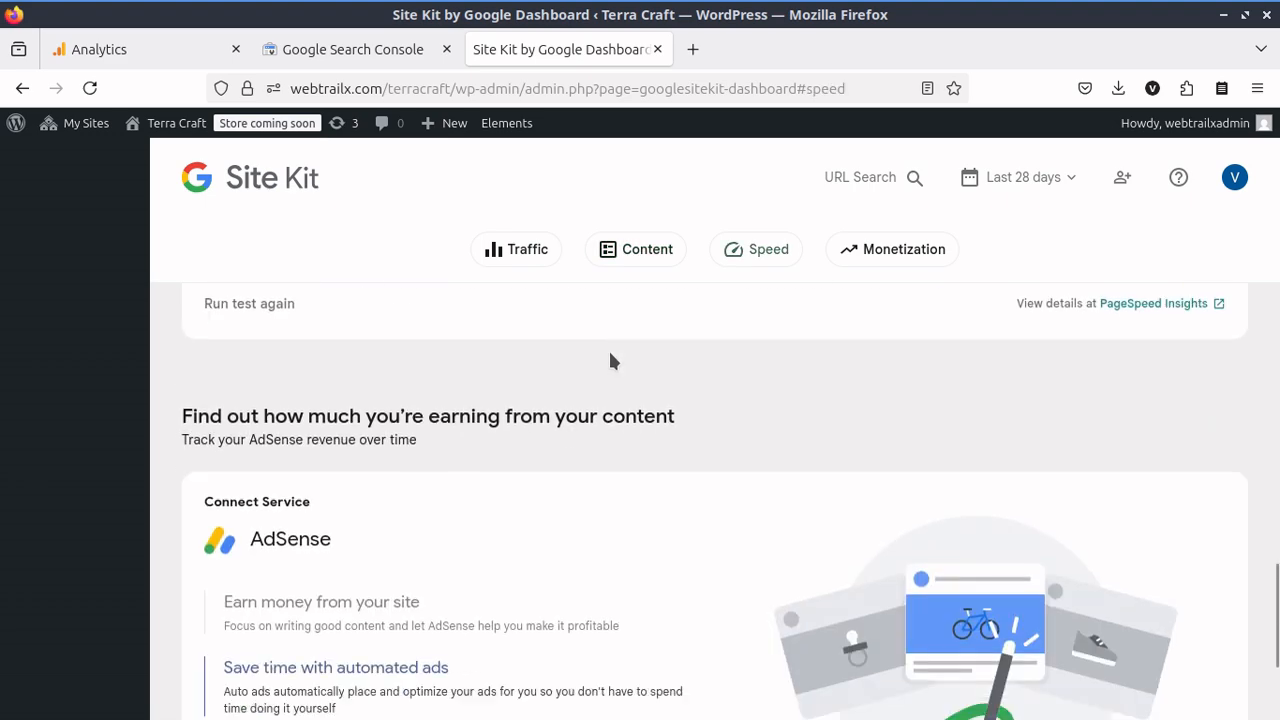
{"action": "scroll", "coordinate": [609, 353], "scroll_direction": "up", "scroll_amount": 10}
{"action": "scroll", "coordinate": [609, 360], "scroll_direction": "up", "scroll_amount": 10}
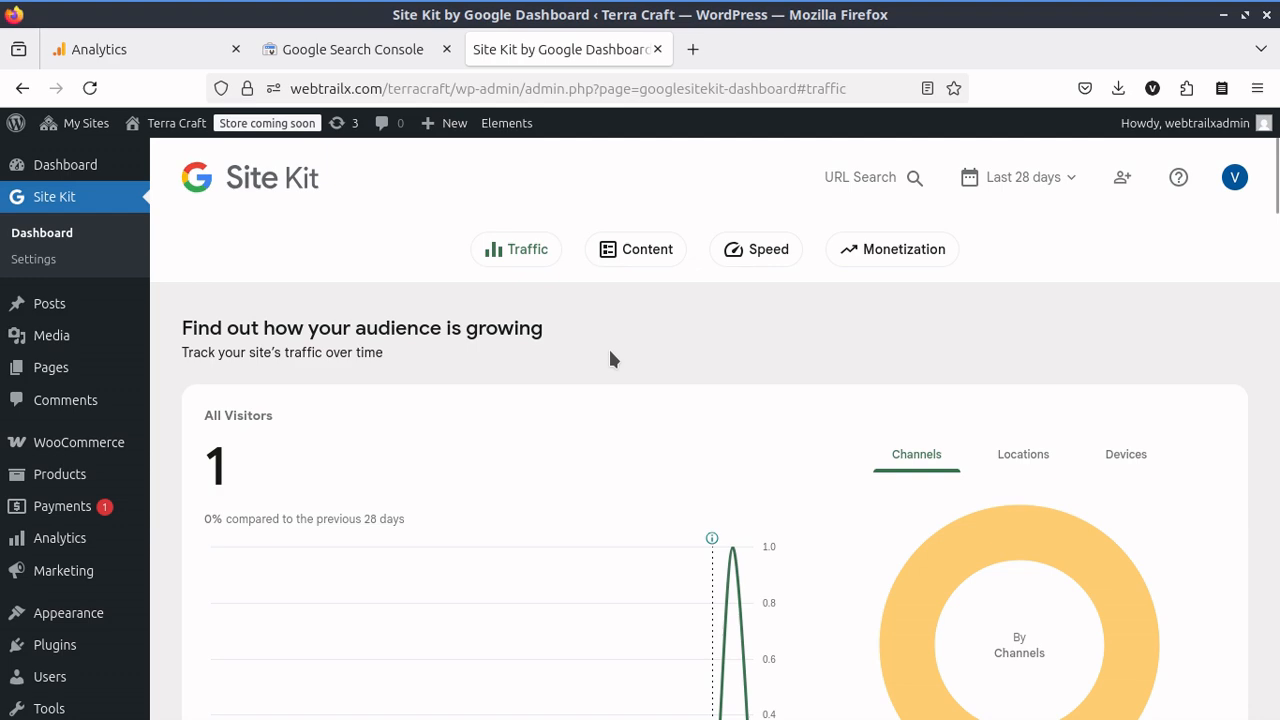
{"action": "scroll", "coordinate": [612, 360], "scroll_direction": "down", "scroll_amount": 5}
{"action": "scroll", "coordinate": [611, 357], "scroll_direction": "down", "scroll_amount": 3}
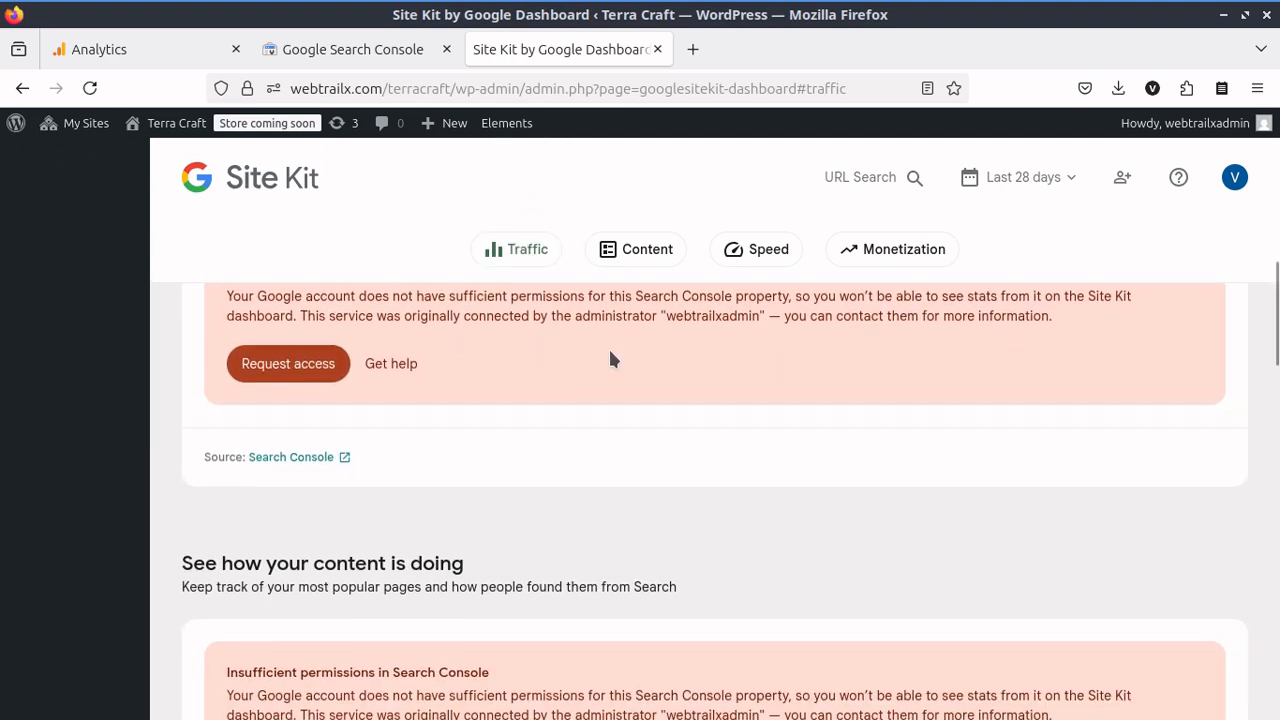
{"action": "scroll", "coordinate": [611, 357], "scroll_direction": "up", "scroll_amount": 6}
{"action": "scroll", "coordinate": [610, 359], "scroll_direction": "up", "scroll_amount": 1}
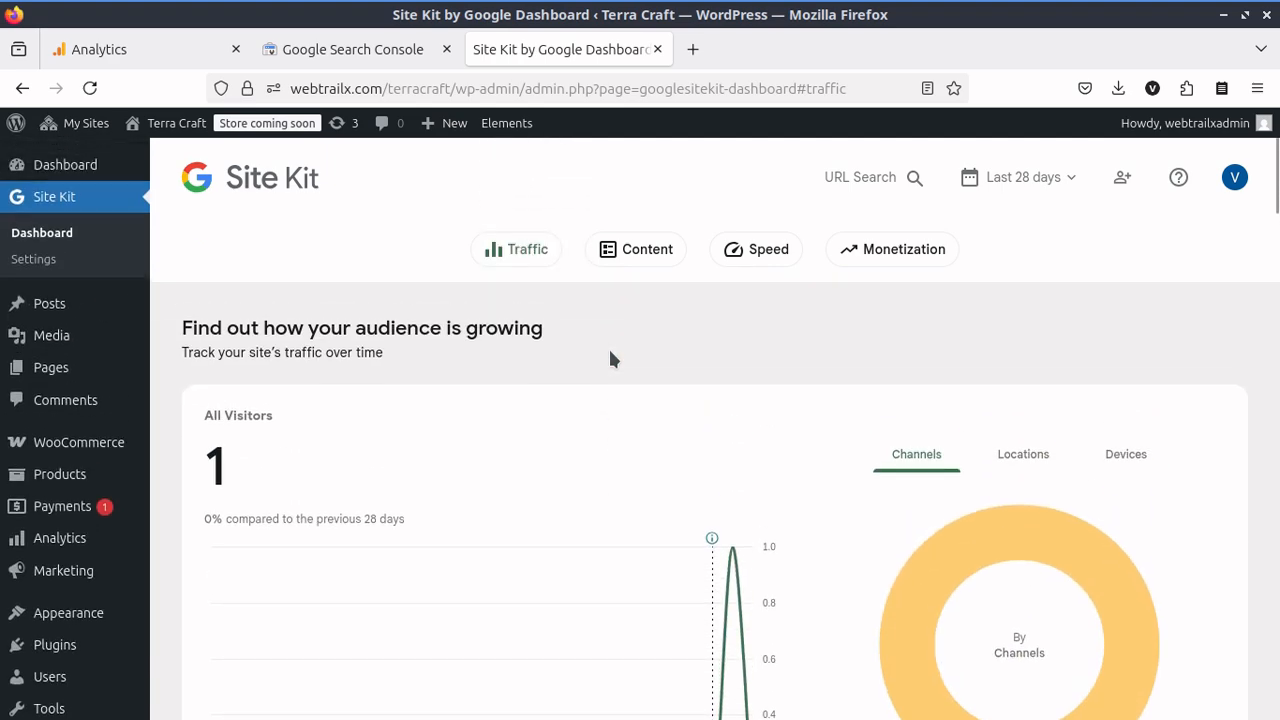
{"action": "scroll", "coordinate": [612, 359], "scroll_direction": "down", "scroll_amount": 5}
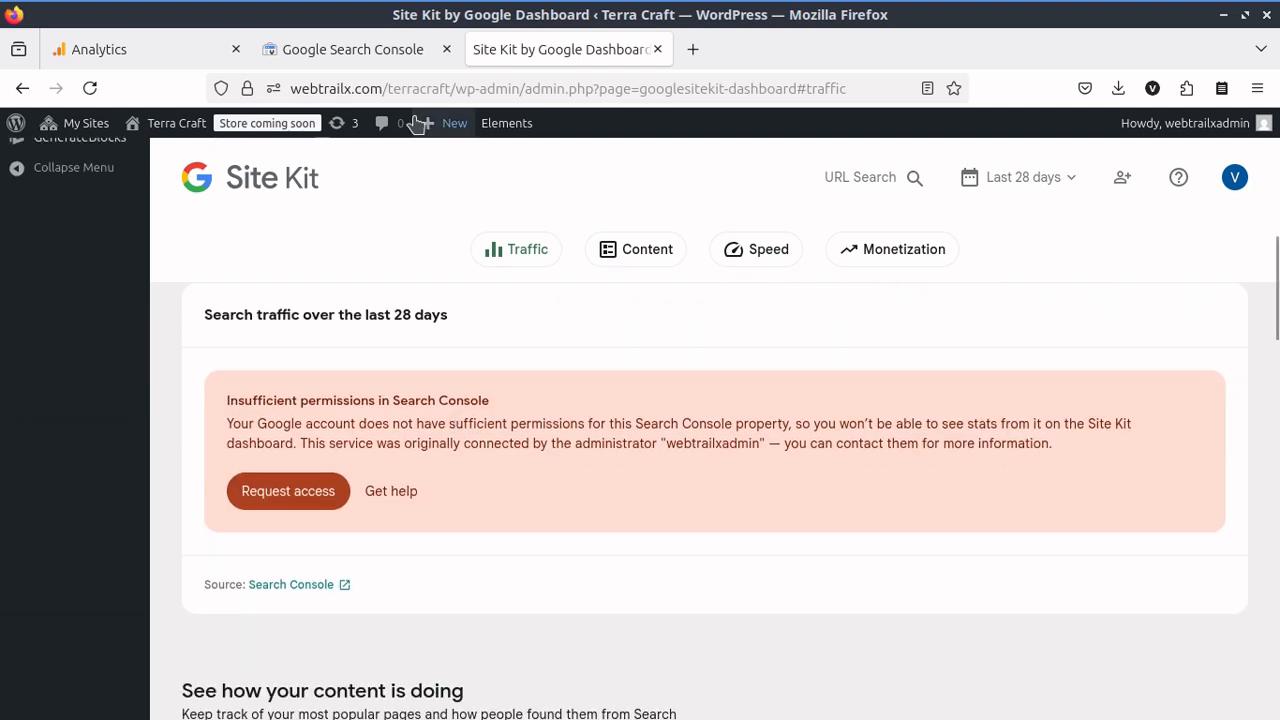
Switch to Google Analytics and reread the WordPress installation instructions from the tag ID through the Sign in with Google step.
{"action": "left_click", "coordinate": [151, 49]}
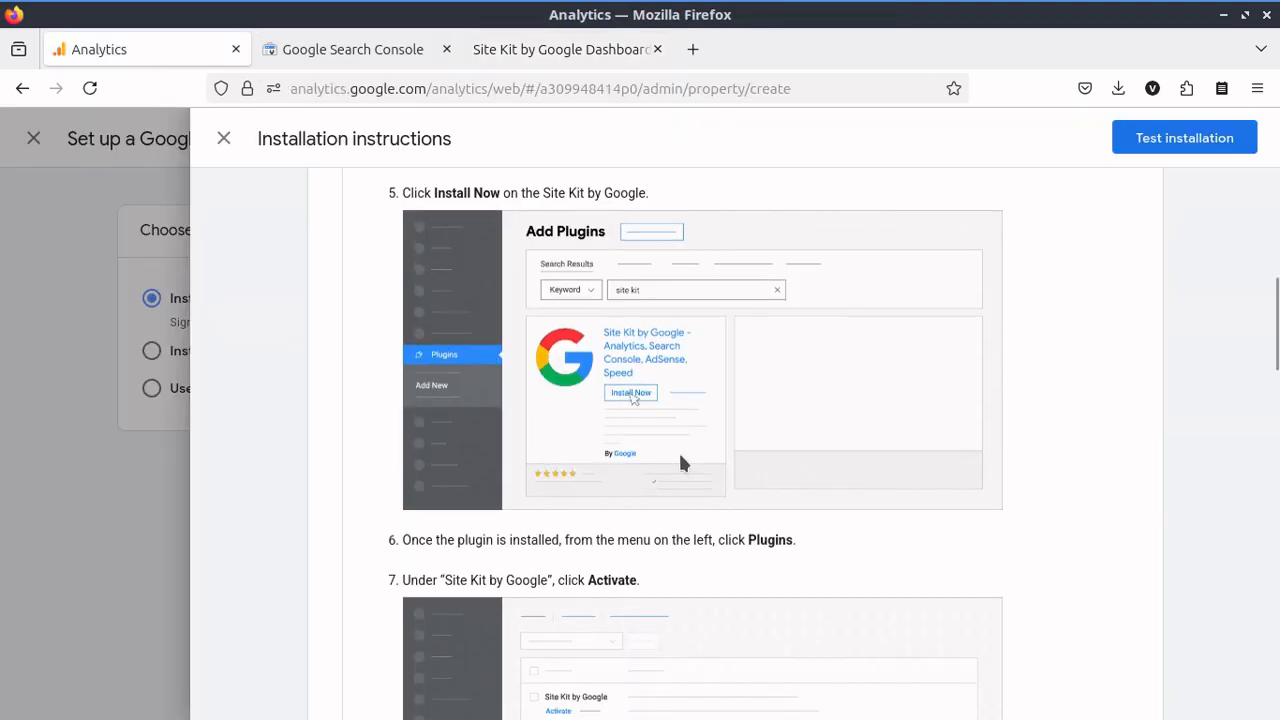
{"action": "scroll", "coordinate": [682, 462], "scroll_direction": "up", "scroll_amount": 3}
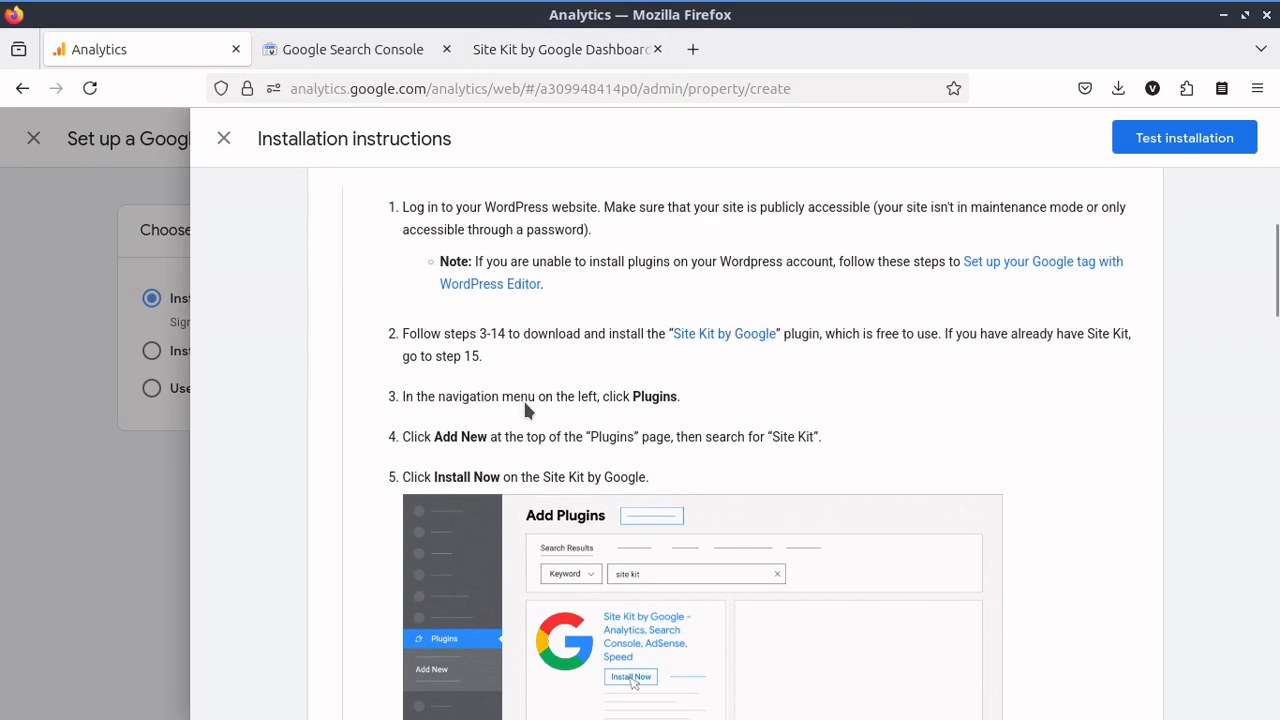
{"action": "scroll", "coordinate": [620, 360], "scroll_direction": "up", "scroll_amount": 3}
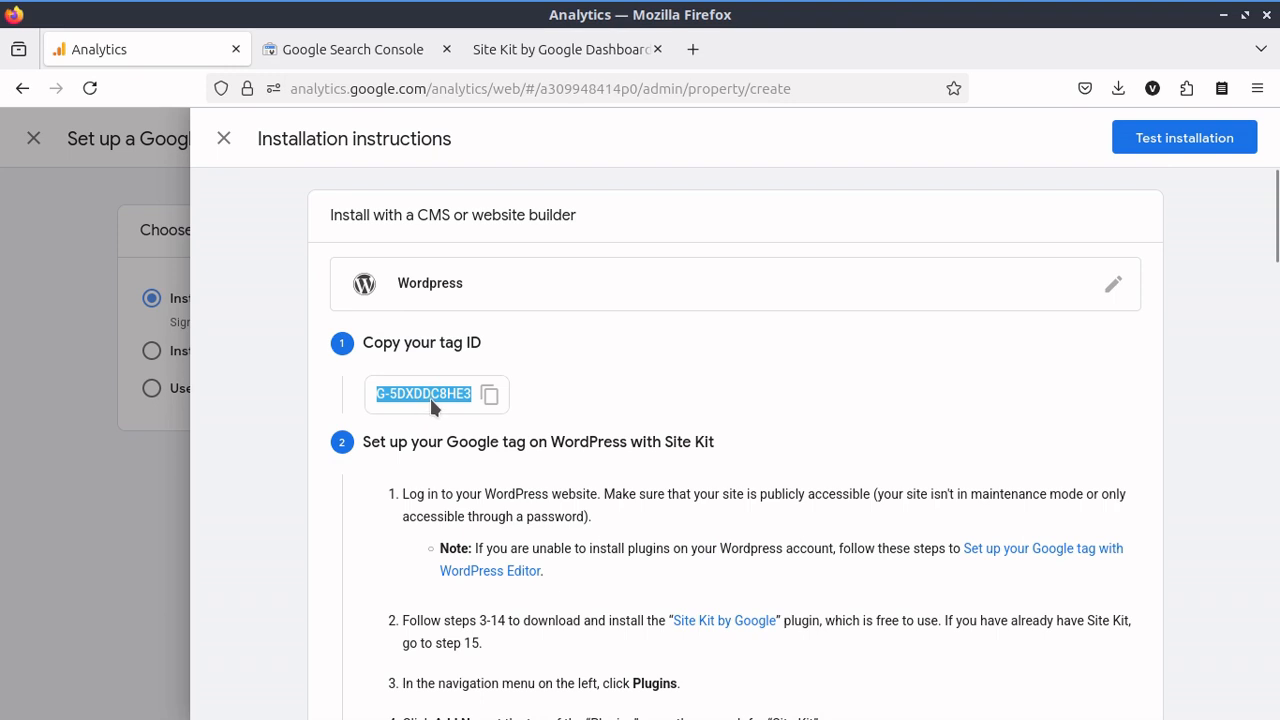
{"action": "scroll", "coordinate": [443, 405], "scroll_direction": "down", "scroll_amount": 7}
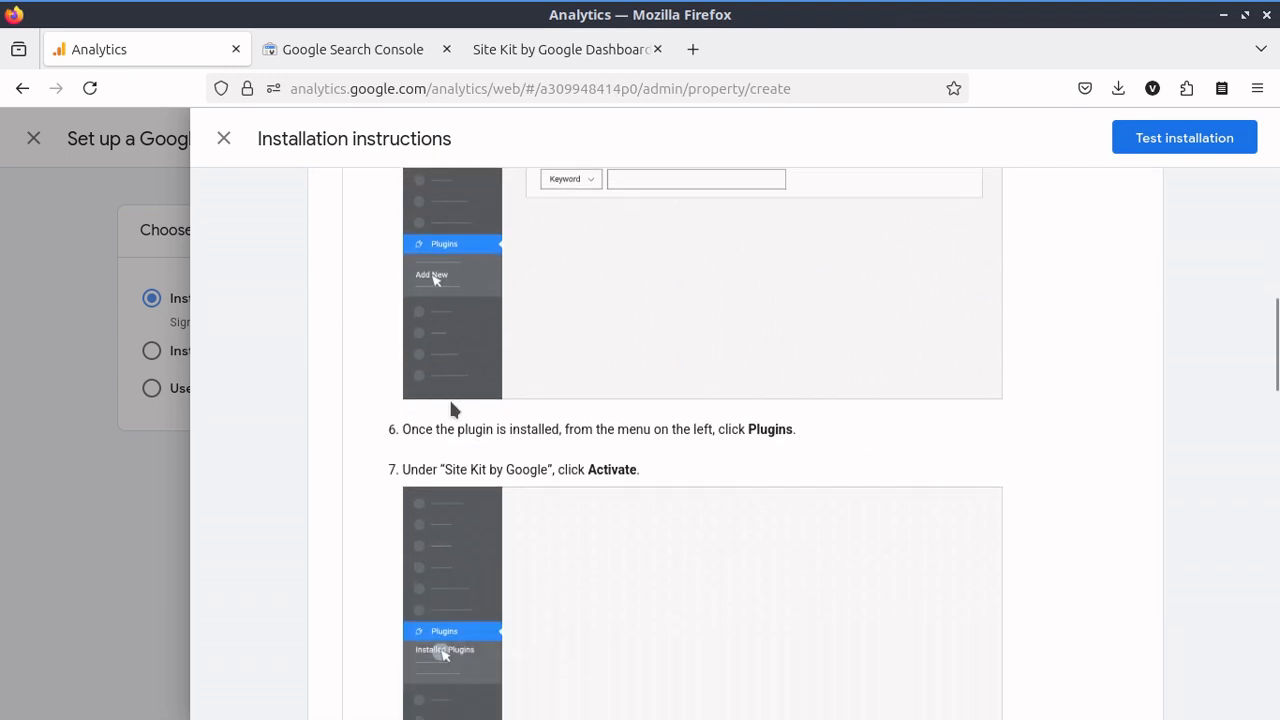
{"action": "scroll", "coordinate": [450, 409], "scroll_direction": "down", "scroll_amount": 1}
{"action": "scroll", "coordinate": [450, 409], "scroll_direction": "down", "scroll_amount": 2}
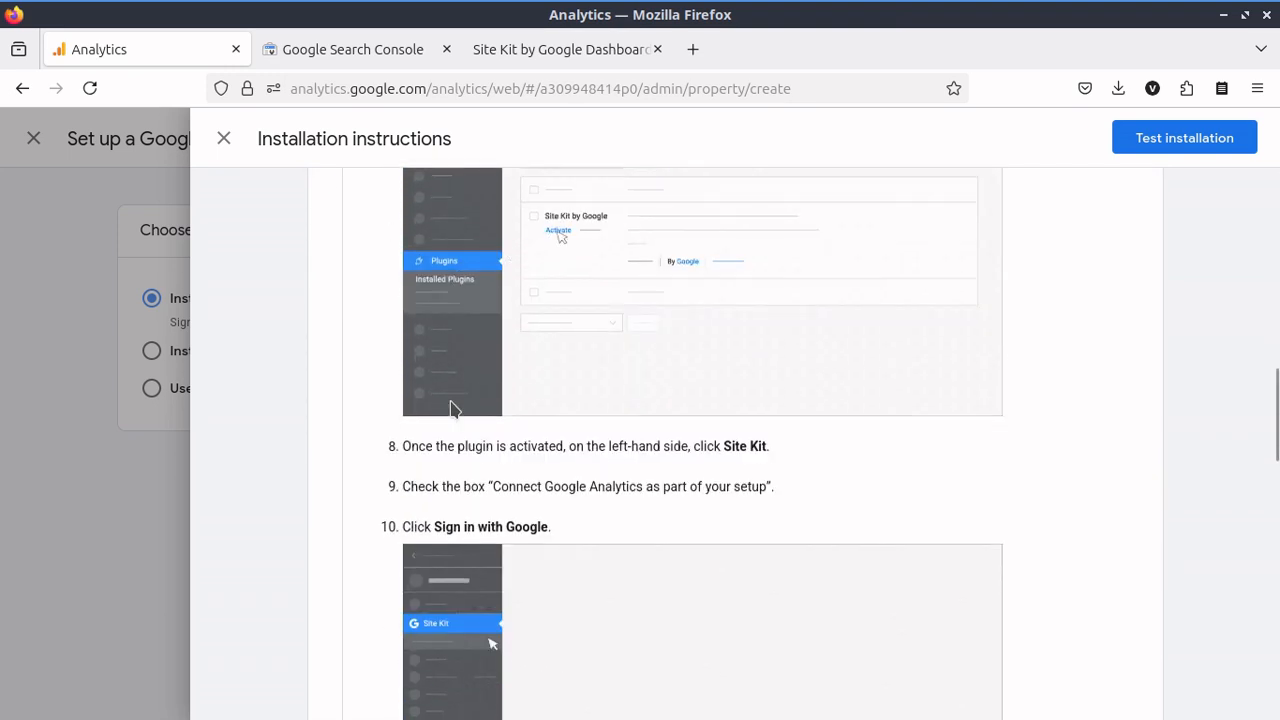
Request access to the Terra Craft Search Console property from Site Kit's search traffic section and return to the Site Kit dashboard.
{"action": "left_click", "coordinate": [535, 51]}
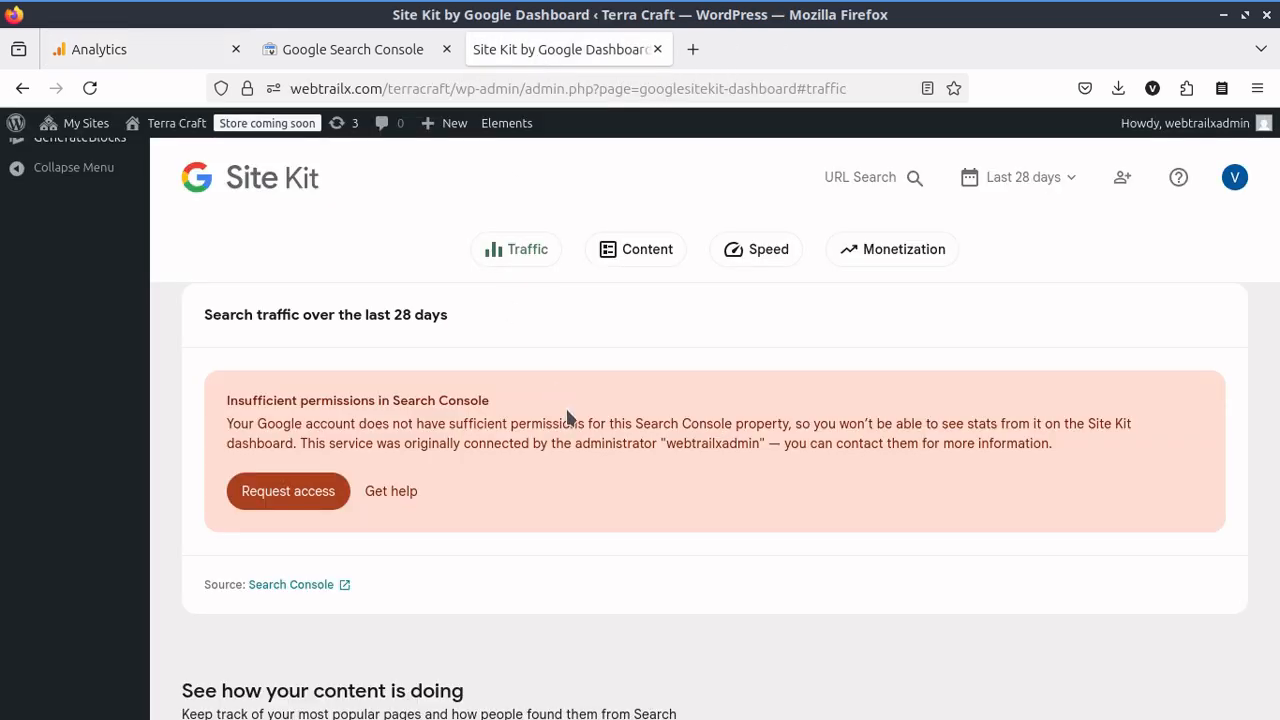
{"action": "left_click", "coordinate": [292, 491]}
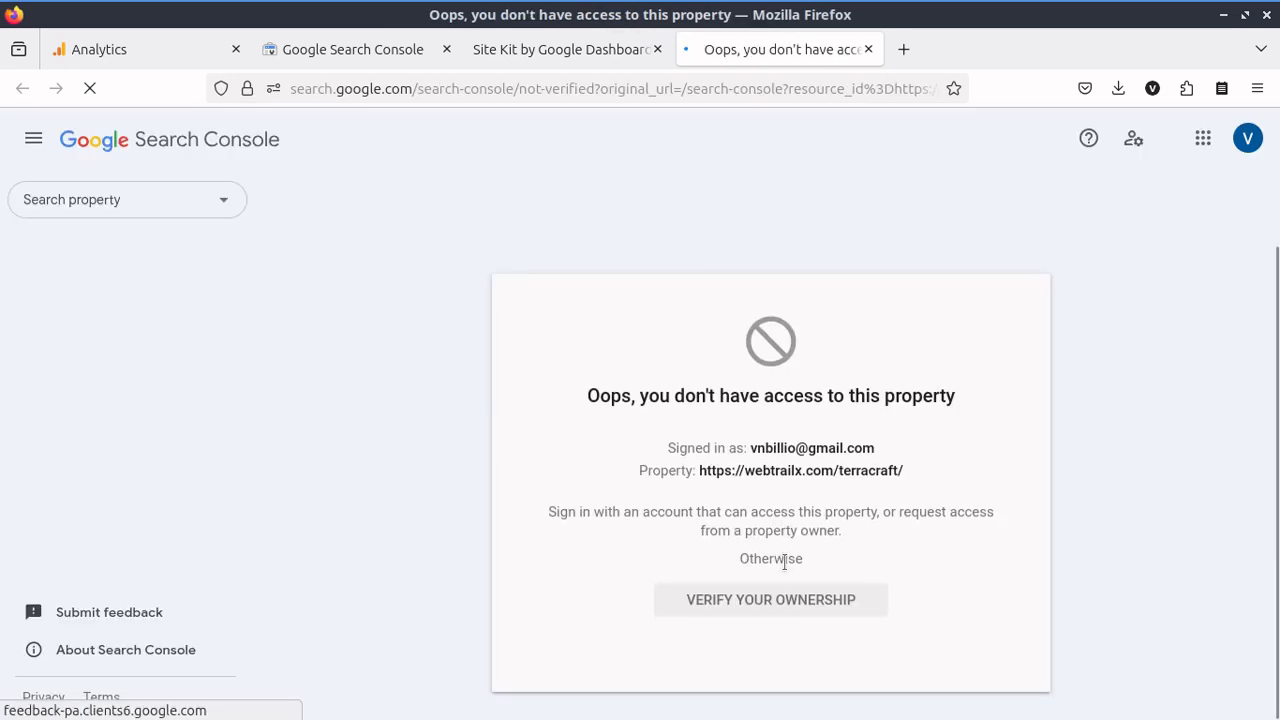
{"action": "left_click", "coordinate": [575, 48]}
{"action": "scroll", "coordinate": [449, 438], "scroll_direction": "up", "scroll_amount": 5}
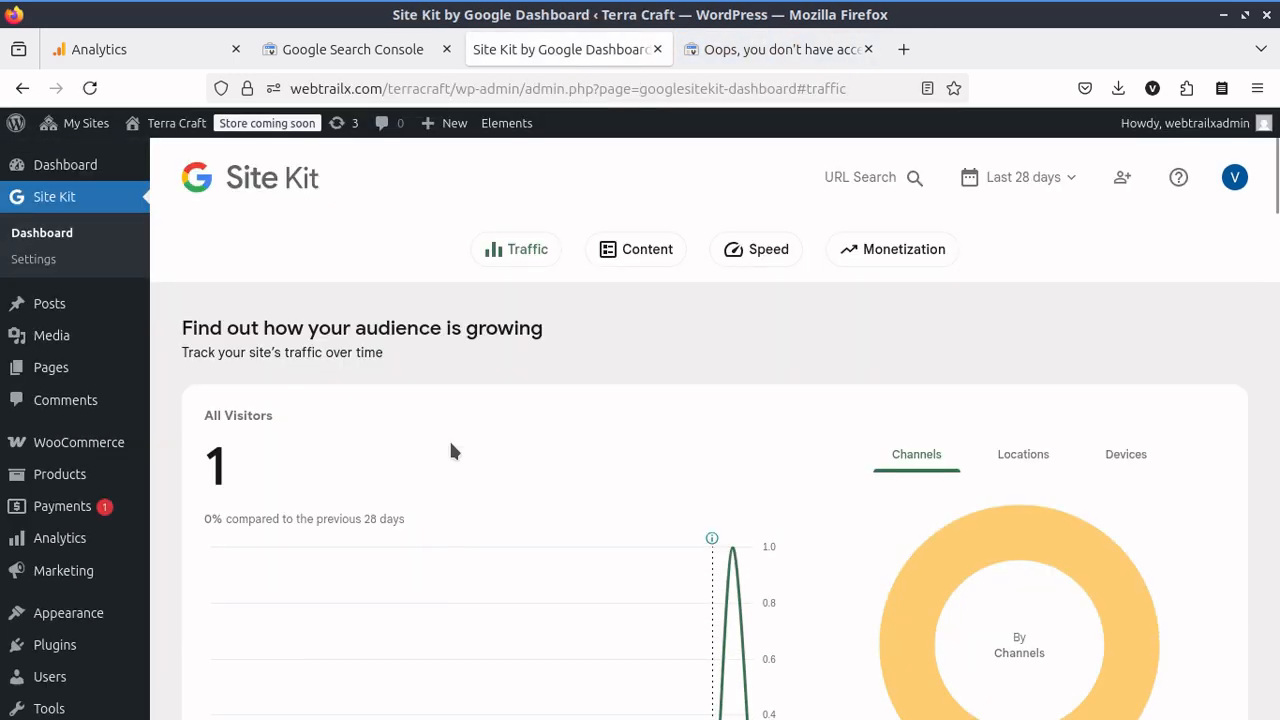
{"action": "scroll", "coordinate": [449, 438], "scroll_direction": "down", "scroll_amount": 2}
{"action": "scroll", "coordinate": [210, 399], "scroll_direction": "up", "scroll_amount": 3}
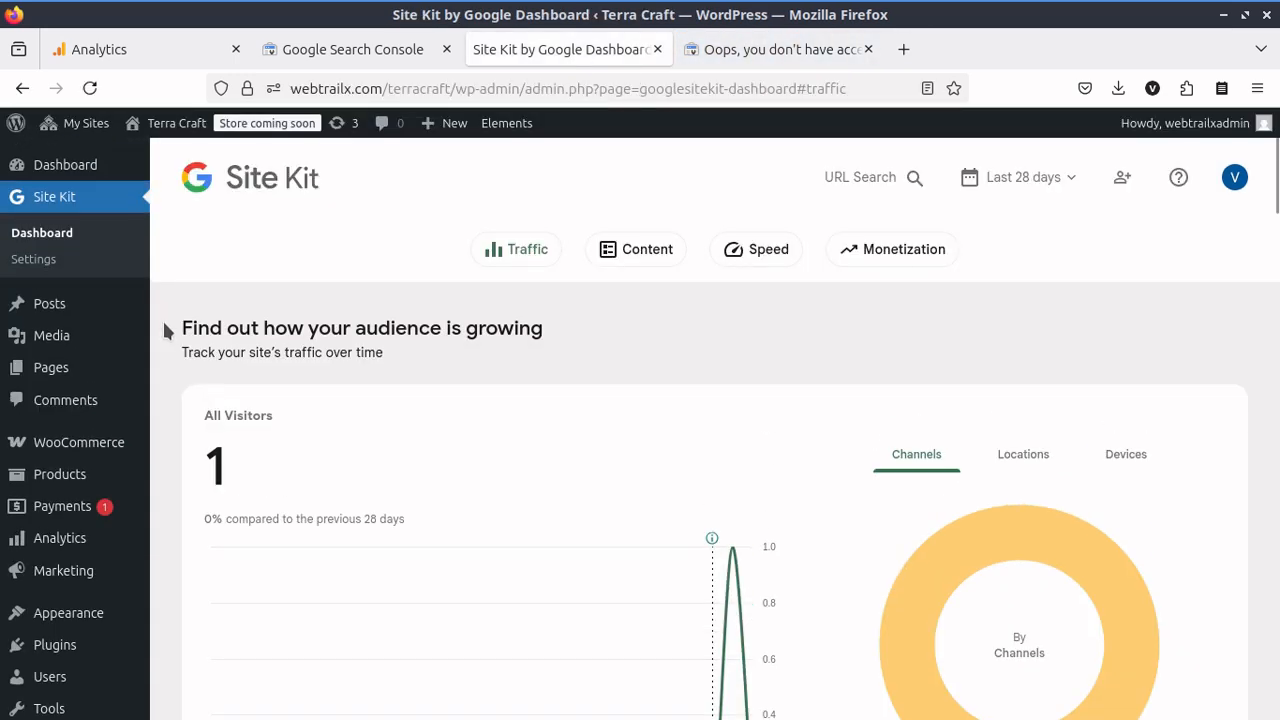
Open the Site Kit settings and expand the Search Console service to examine its connected property.
{"action": "left_click", "coordinate": [35, 260]}
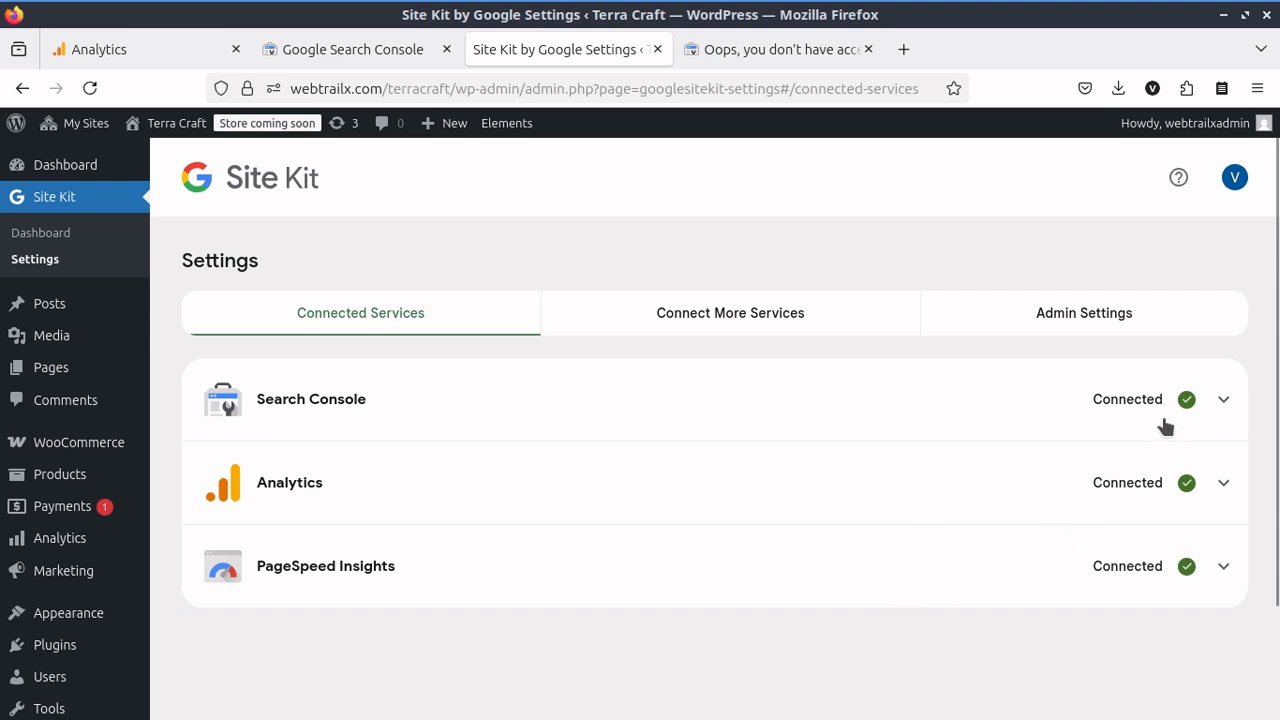
{"action": "left_click", "coordinate": [1221, 401]}
{"action": "scroll", "coordinate": [860, 450], "scroll_direction": "down", "scroll_amount": 2}
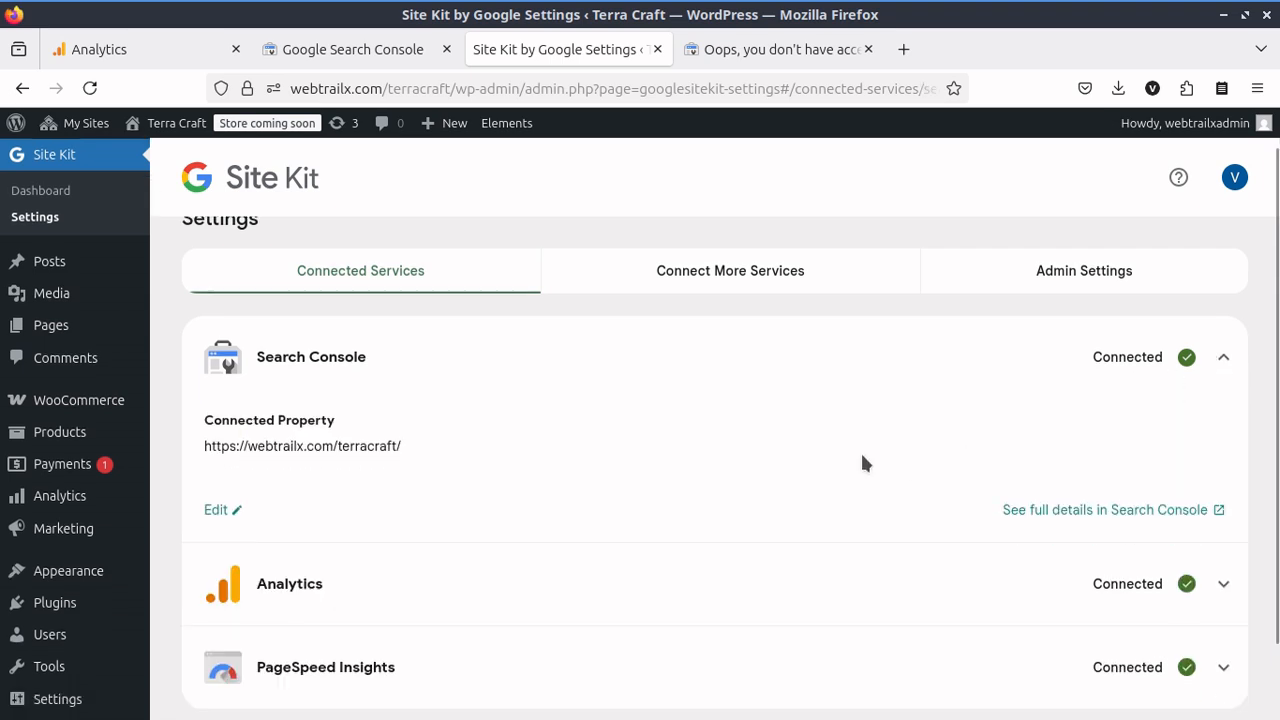
Try to choose a property for the Search Console connection and cancel the edit.
{"action": "left_click", "coordinate": [215, 427]}
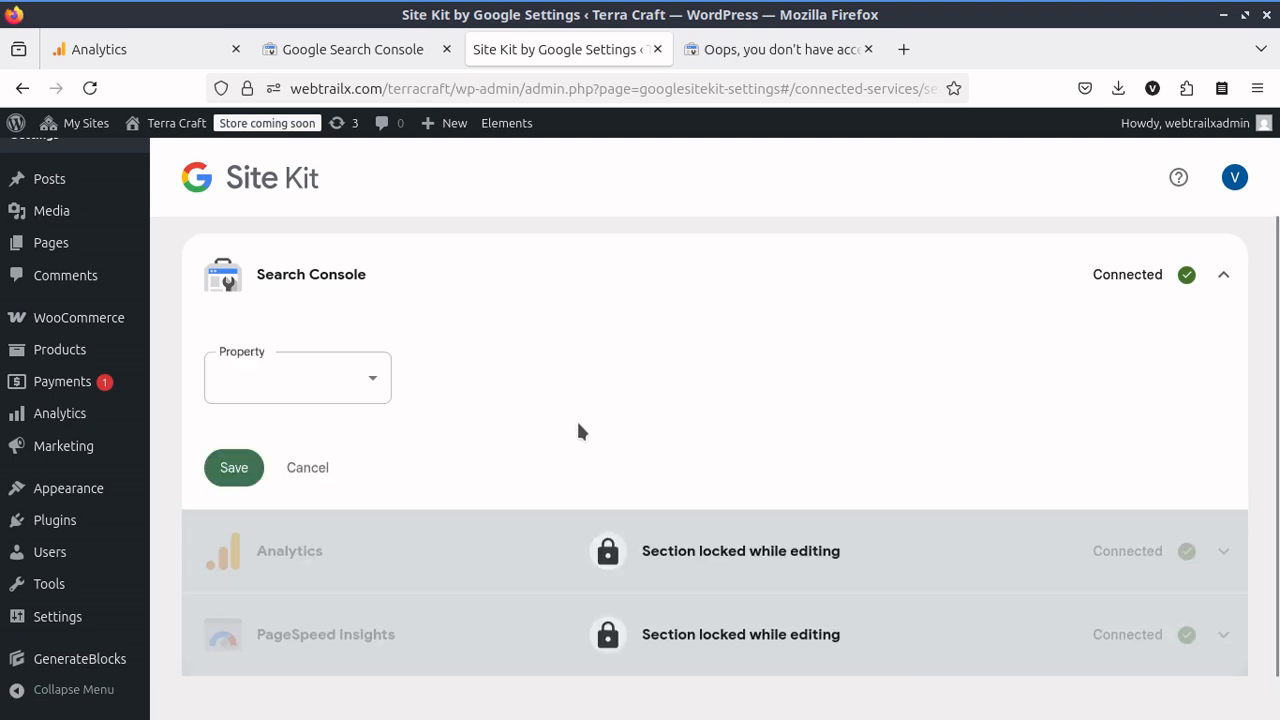
{"action": "left_click", "coordinate": [323, 386]}
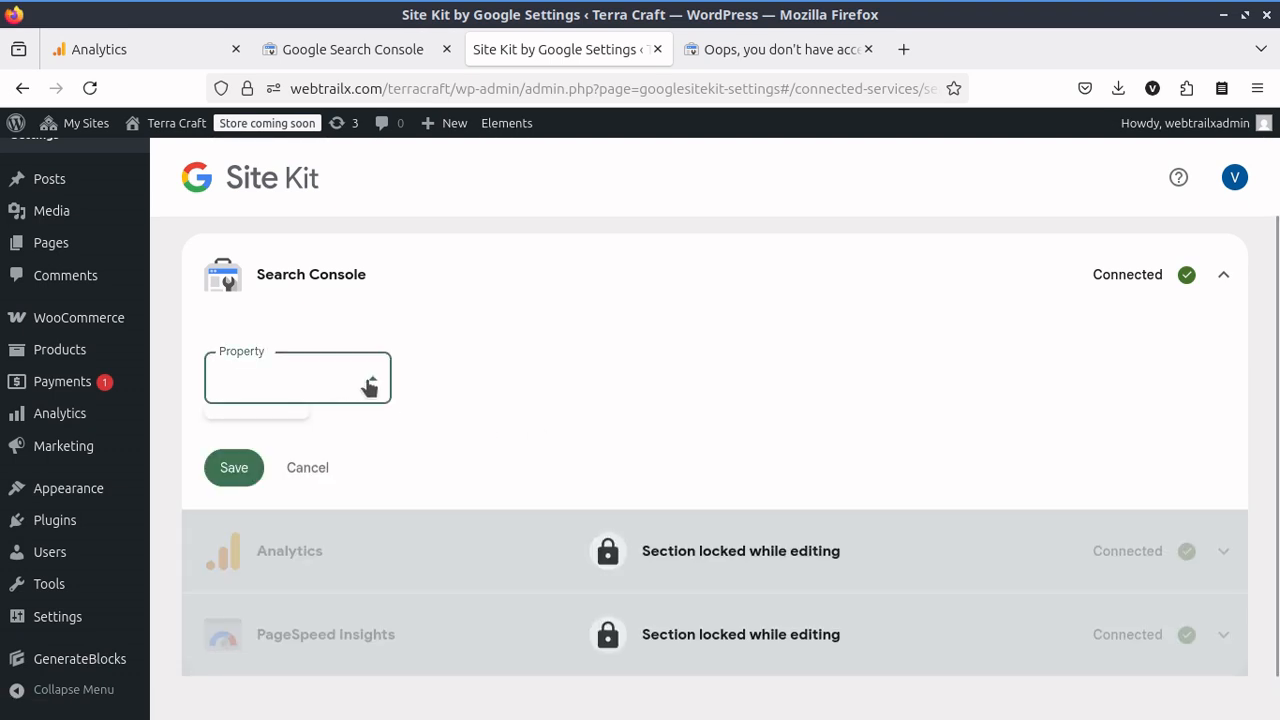
{"action": "left_click", "coordinate": [305, 462]}
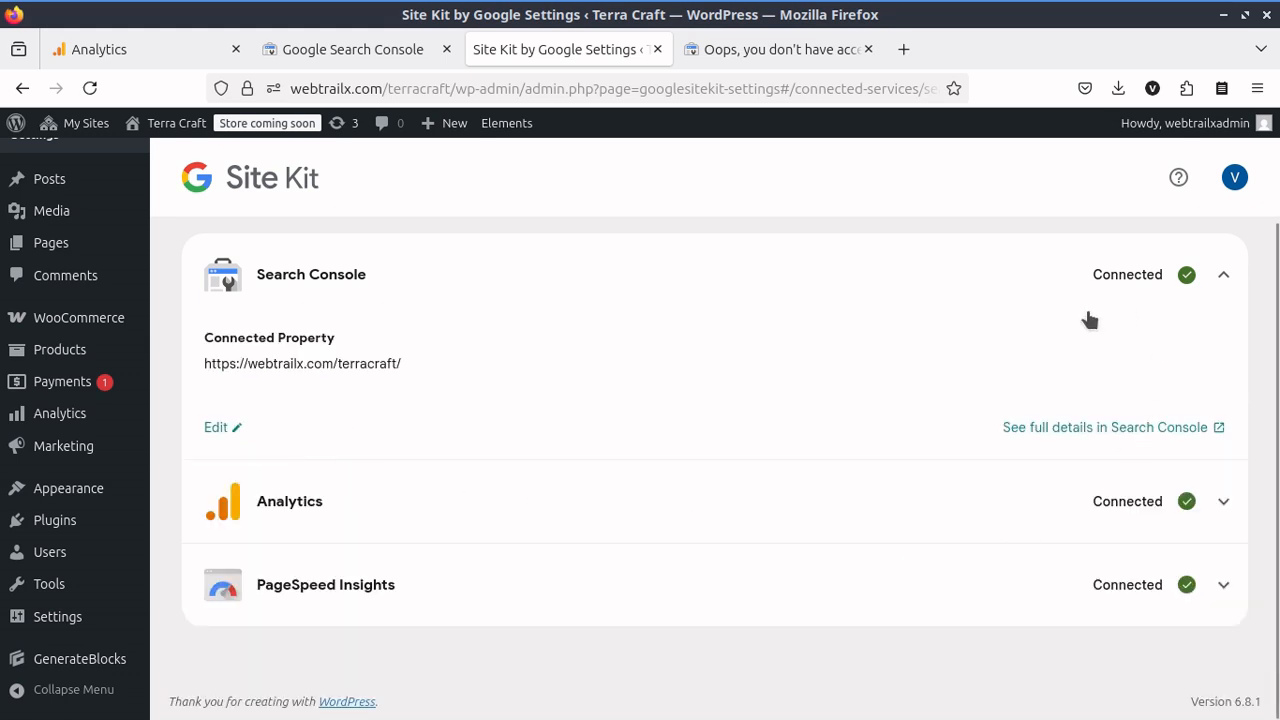
View the additional services Site Kit can connect and open its admin settings.
{"action": "scroll", "coordinate": [1086, 318], "scroll_direction": "up", "scroll_amount": 3}
{"action": "left_click", "coordinate": [769, 323]}
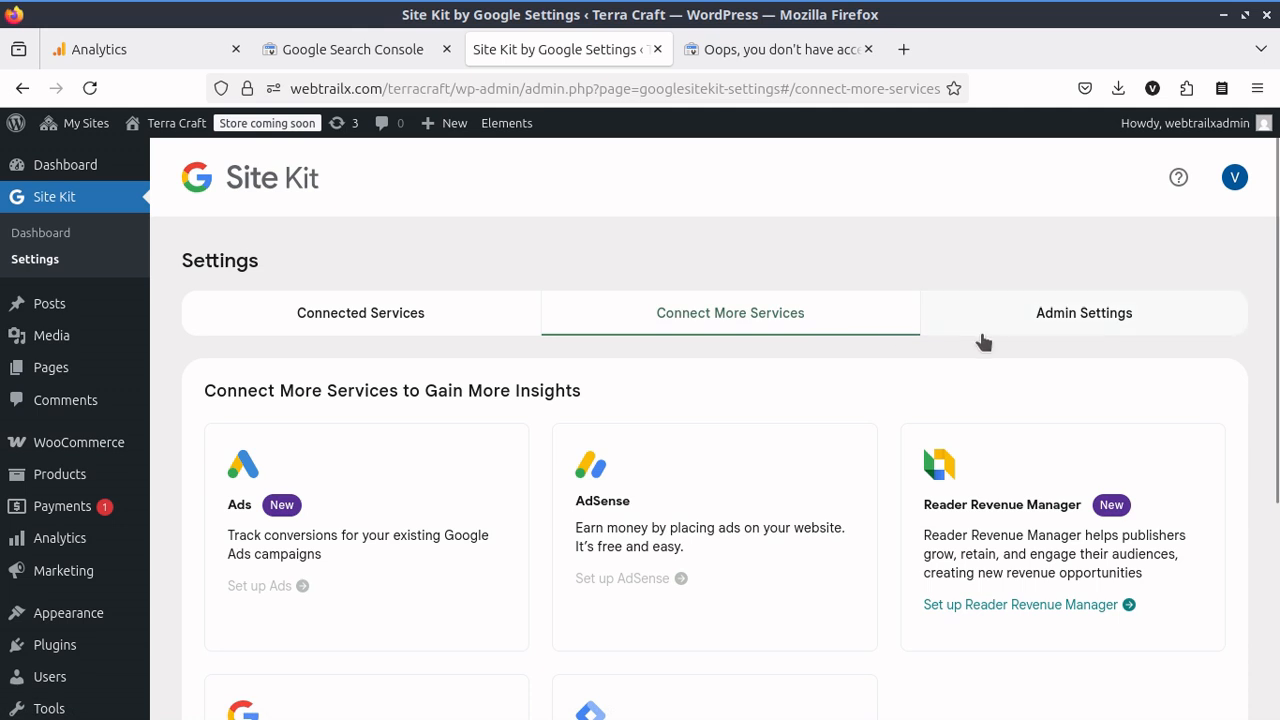
{"action": "left_click", "coordinate": [1028, 326]}
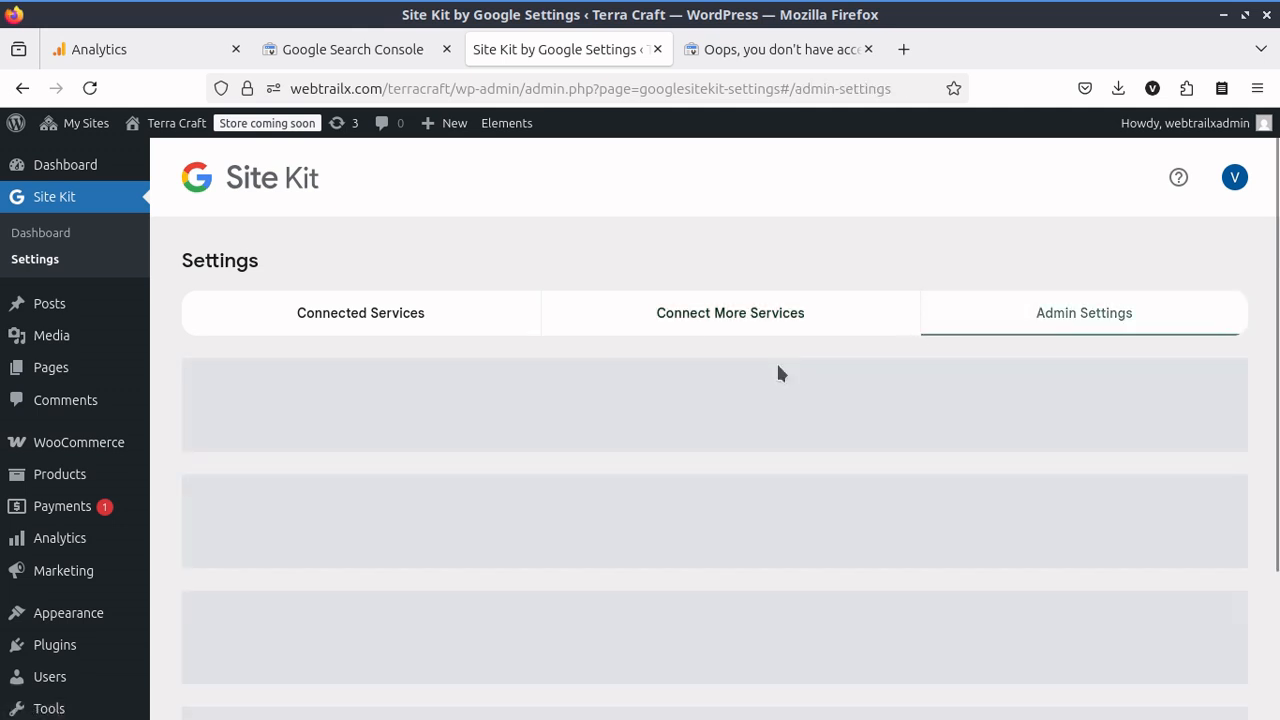
Reset Site Kit from its plugin status settings and confirm the removal of its connections and data.
{"action": "scroll", "coordinate": [550, 426], "scroll_direction": "down", "scroll_amount": 4}
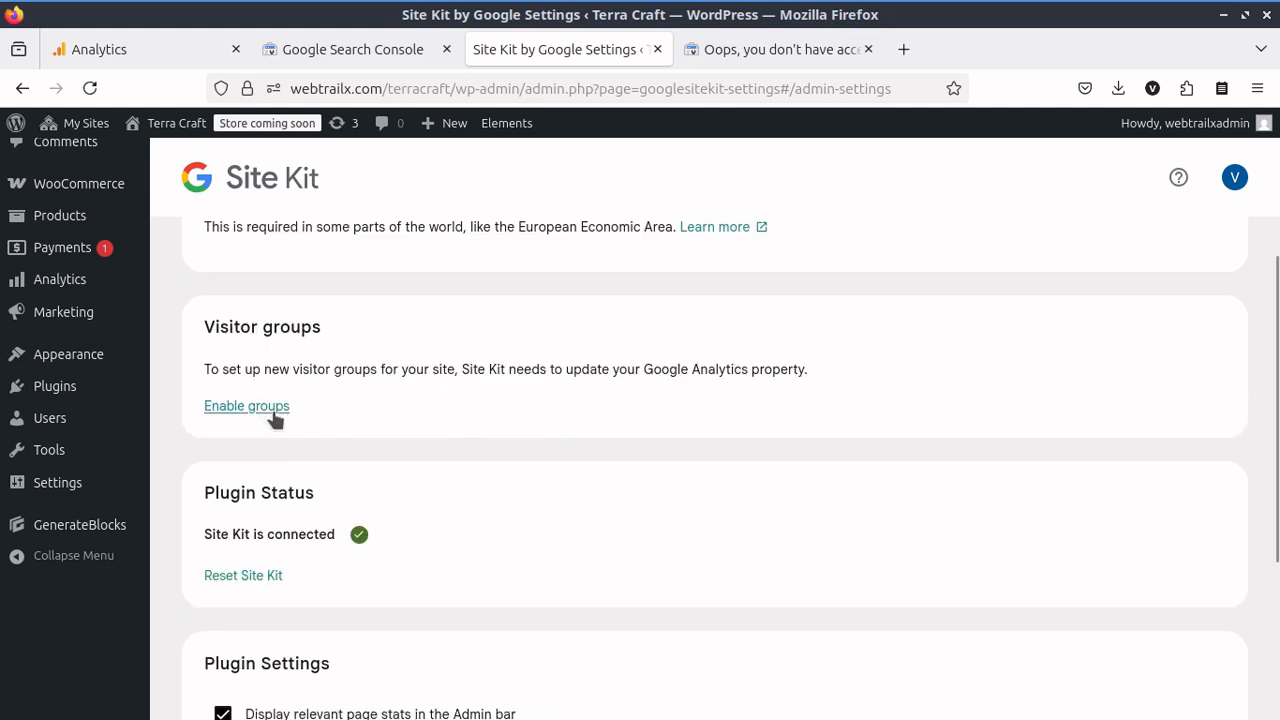
{"action": "scroll", "coordinate": [318, 540], "scroll_direction": "down", "scroll_amount": 2}
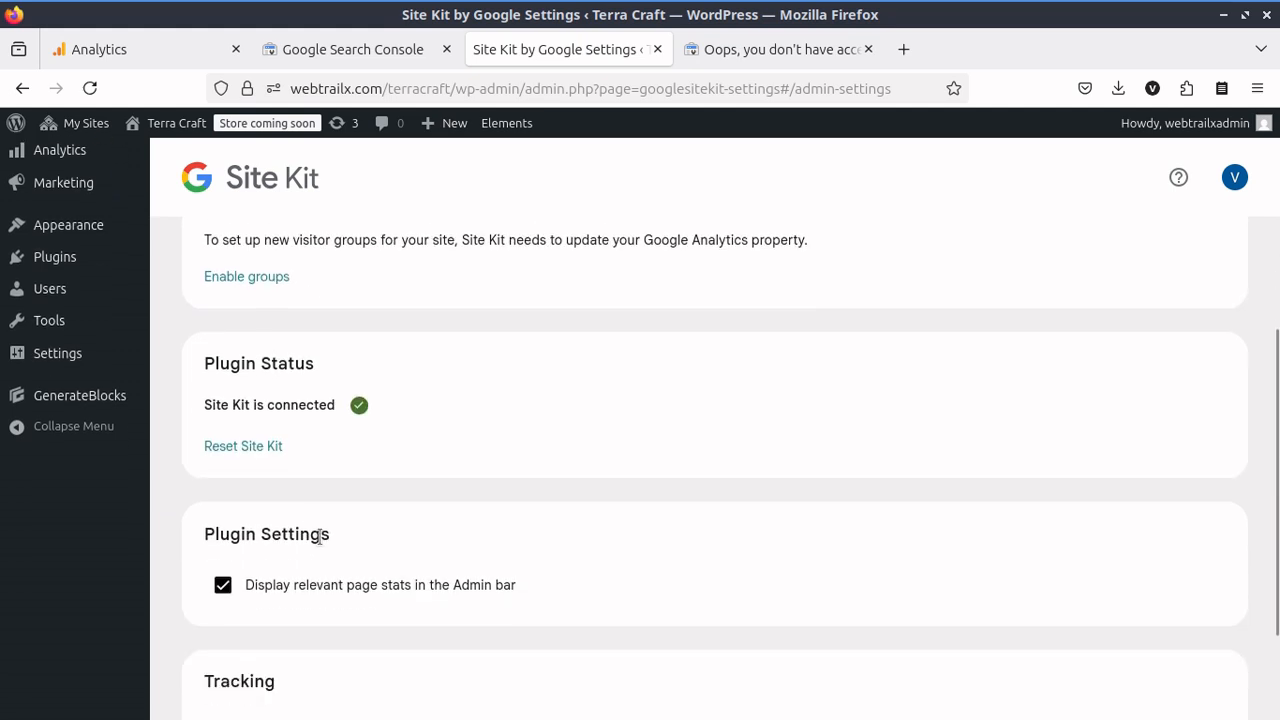
{"action": "left_click", "coordinate": [266, 450]}
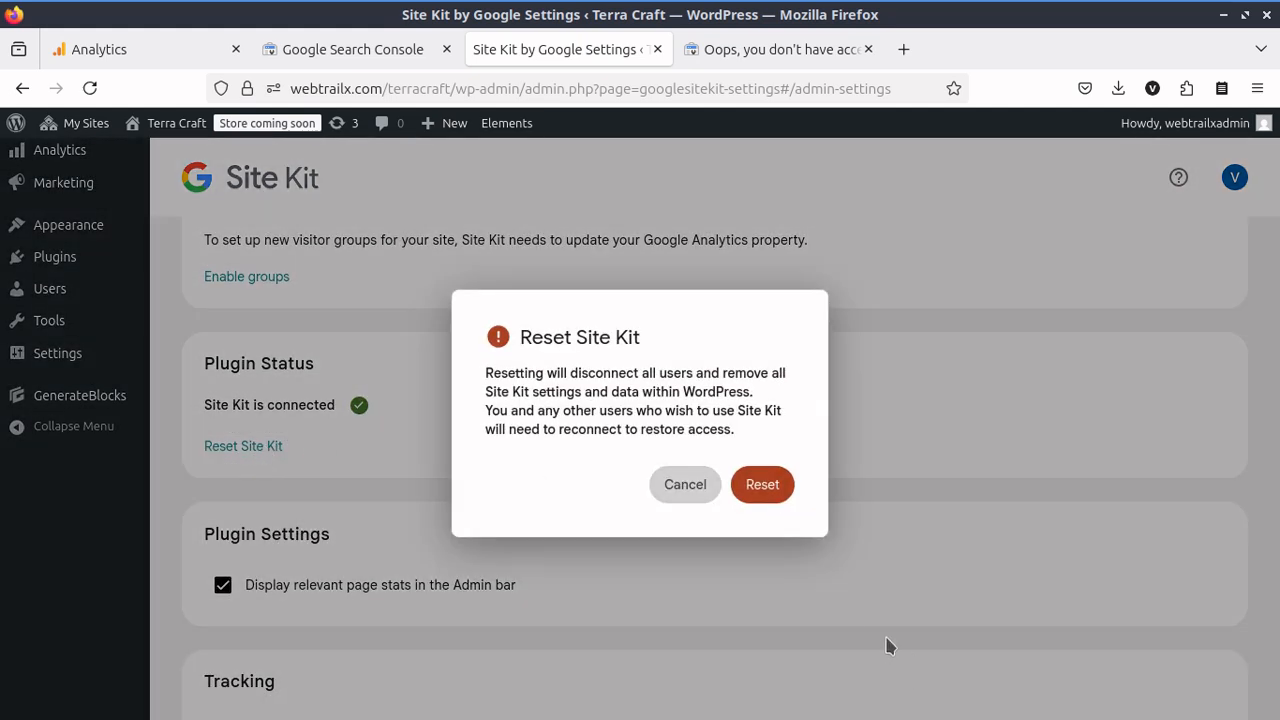
{"action": "left_click", "coordinate": [776, 487]}
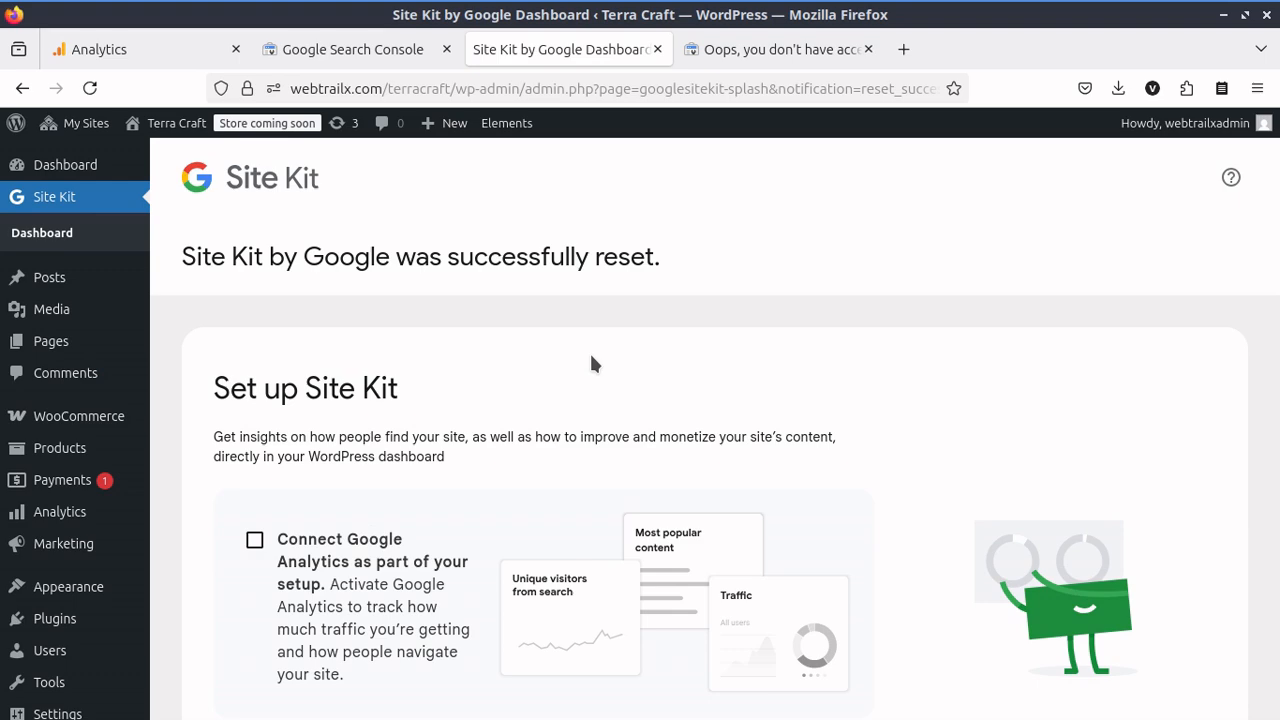
Include connecting Google Analytics in the Site Kit setup and start signing in with Google.
{"action": "scroll", "coordinate": [591, 363], "scroll_direction": "down", "scroll_amount": 5}
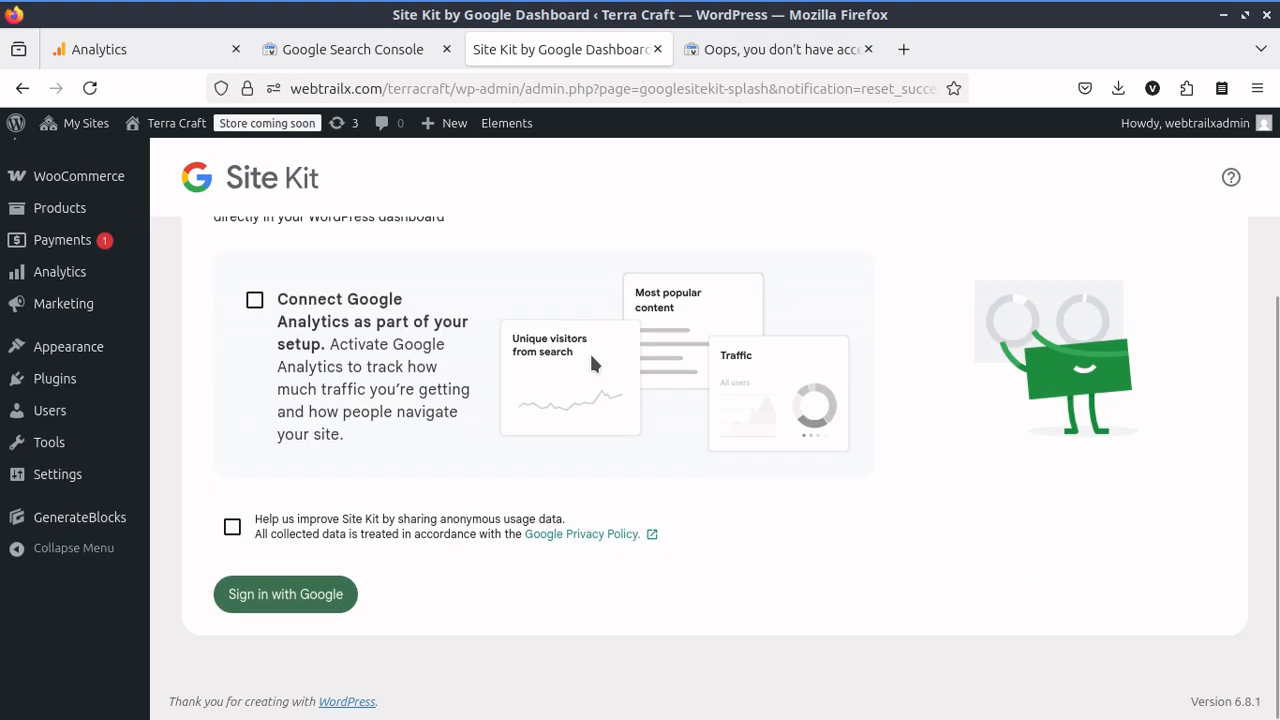
{"action": "scroll", "coordinate": [591, 363], "scroll_direction": "up", "scroll_amount": 5}
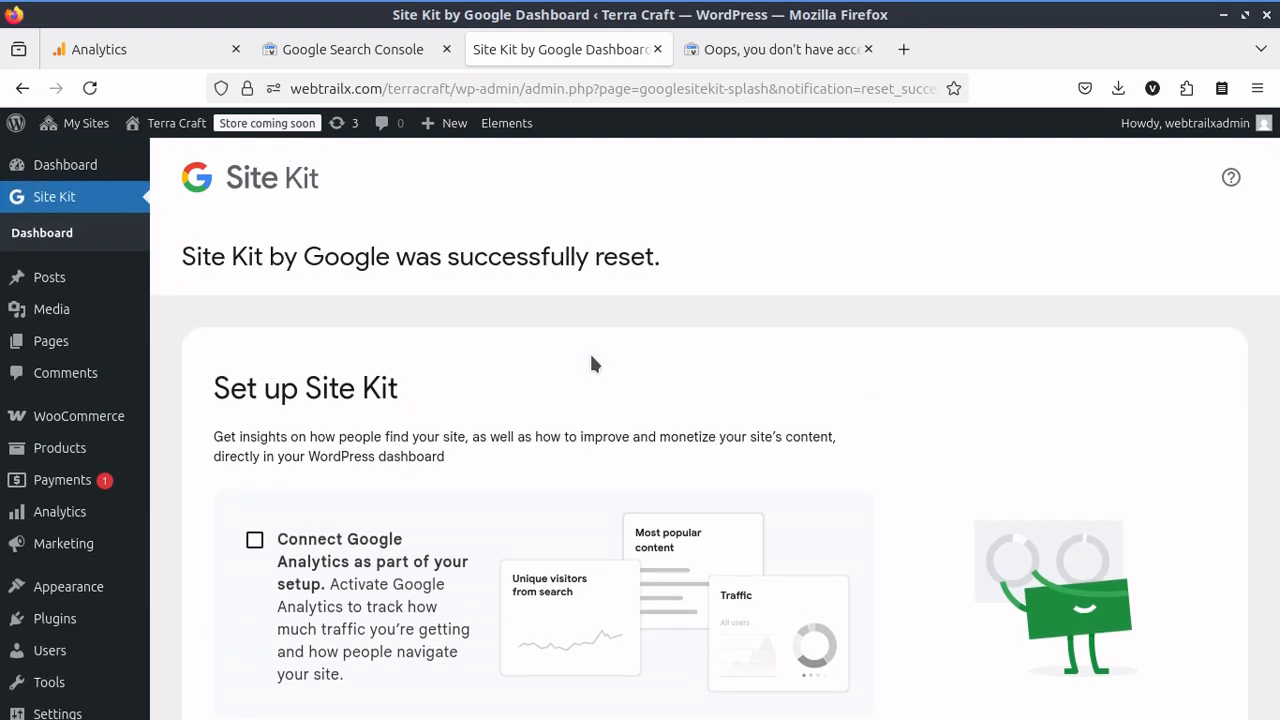
{"action": "triple_click", "coordinate": [342, 256]}
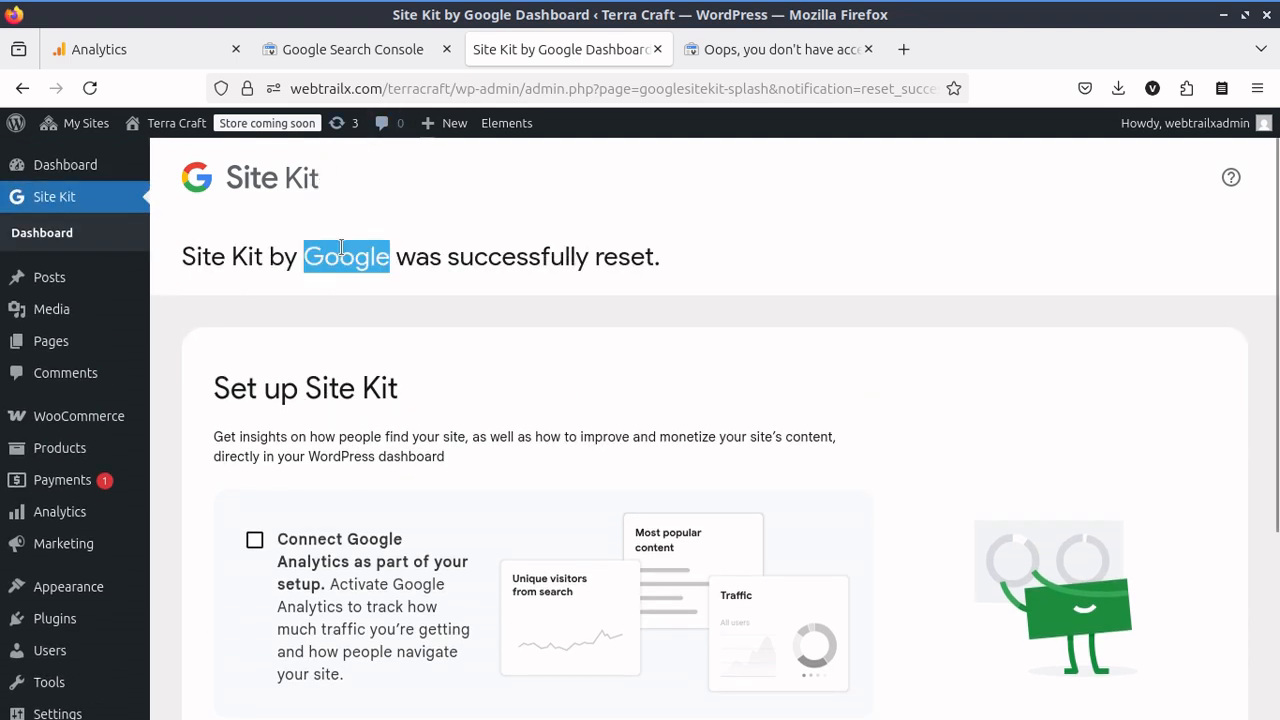
{"action": "scroll", "coordinate": [440, 328], "scroll_direction": "down", "scroll_amount": 5}
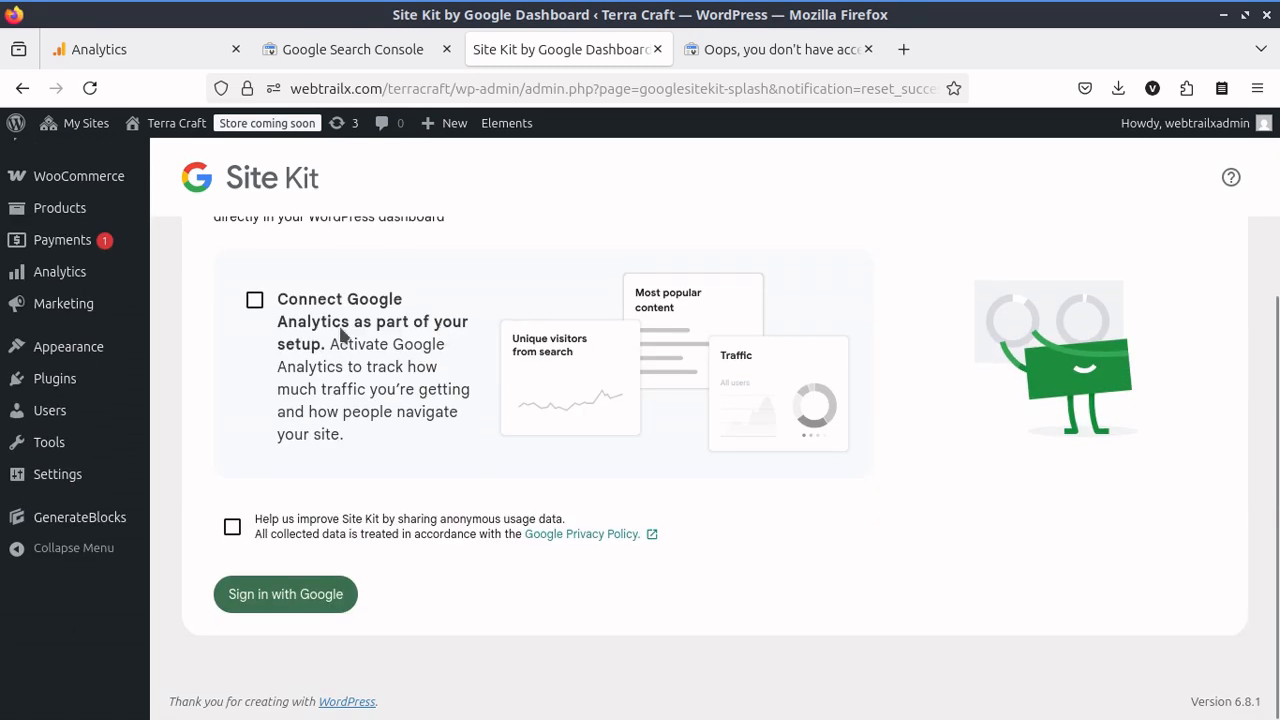
{"action": "left_click", "coordinate": [256, 301]}
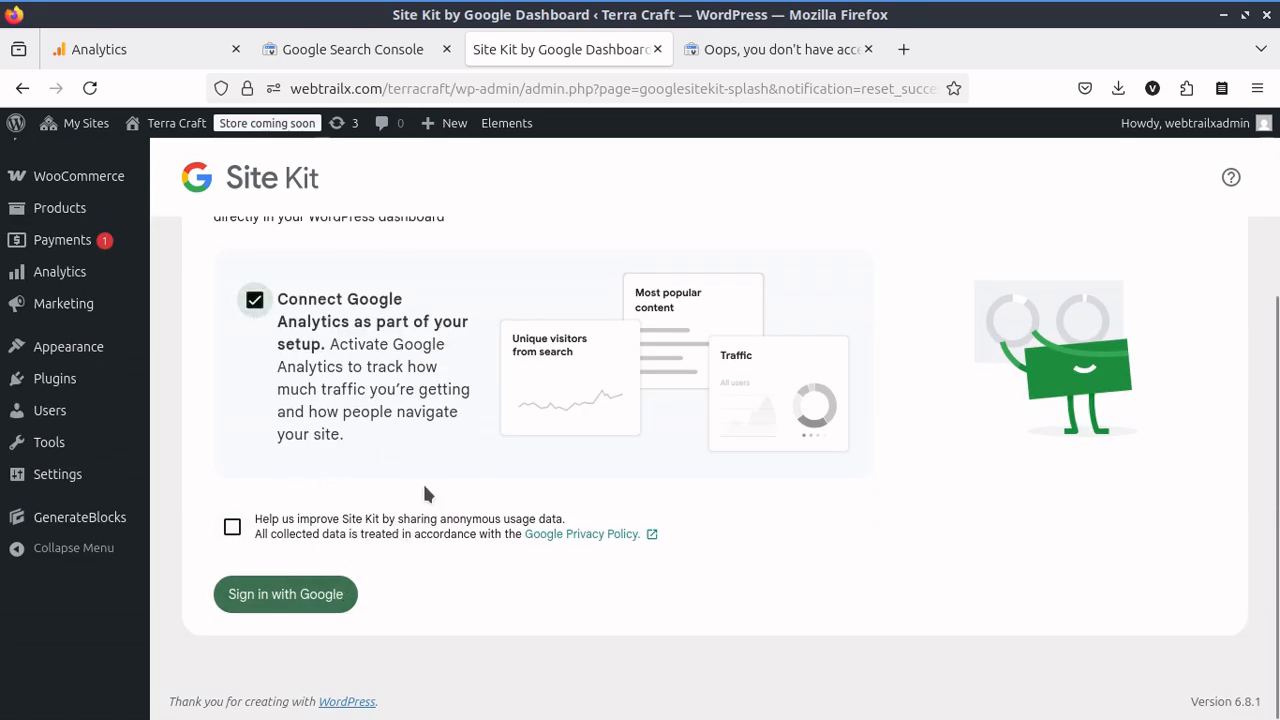
{"action": "left_click", "coordinate": [325, 596]}
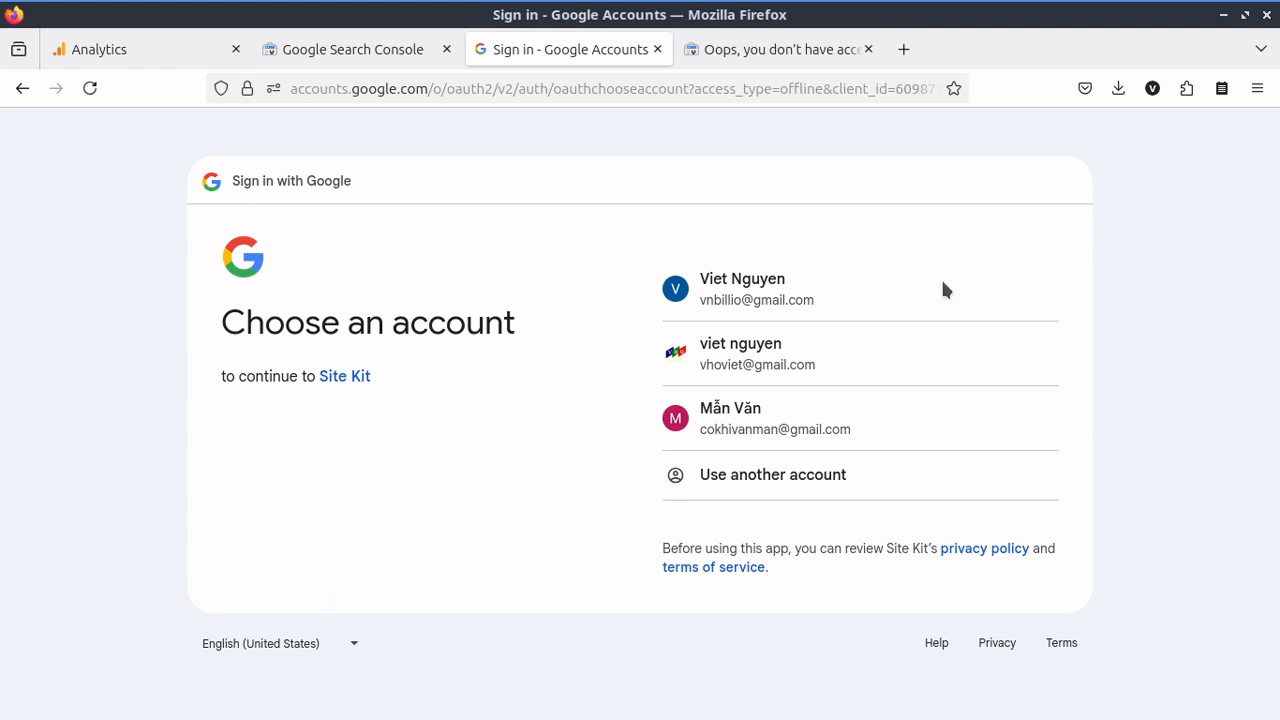
Choose the first listed Google account for Site Kit and approve its access to the account.
{"action": "left_click", "coordinate": [794, 298]}
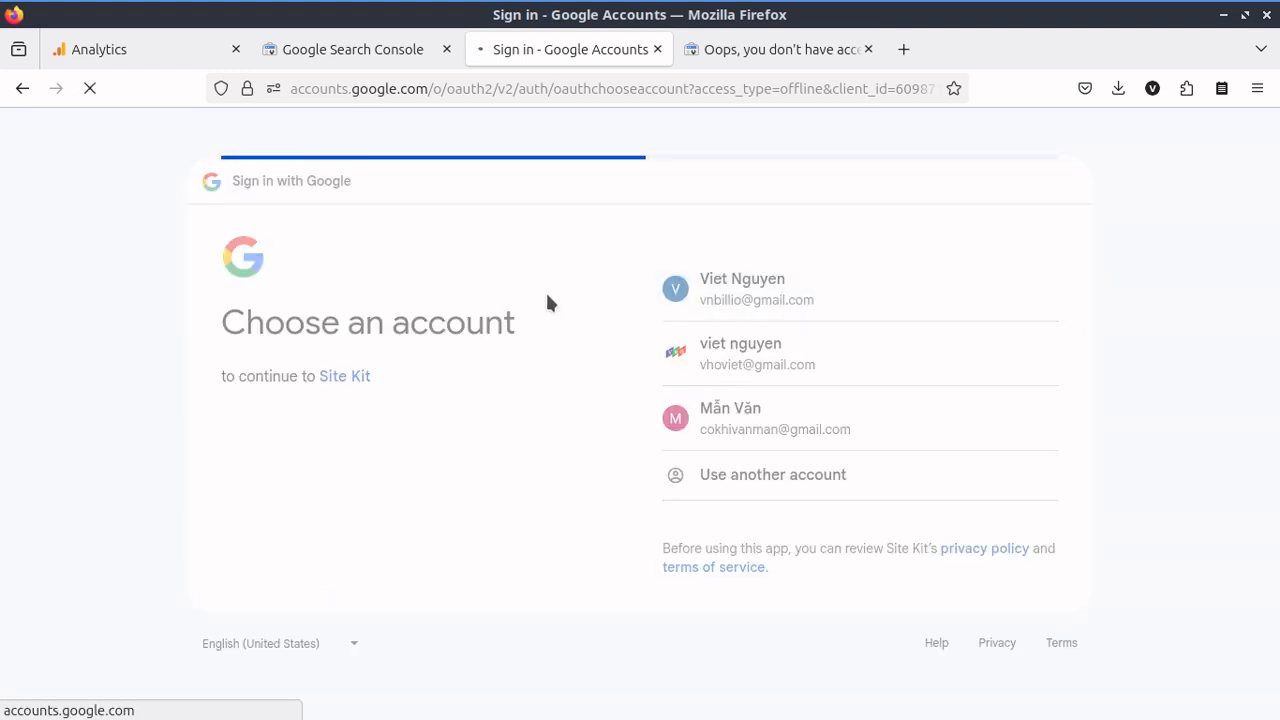
{"action": "left_click", "coordinate": [917, 536]}
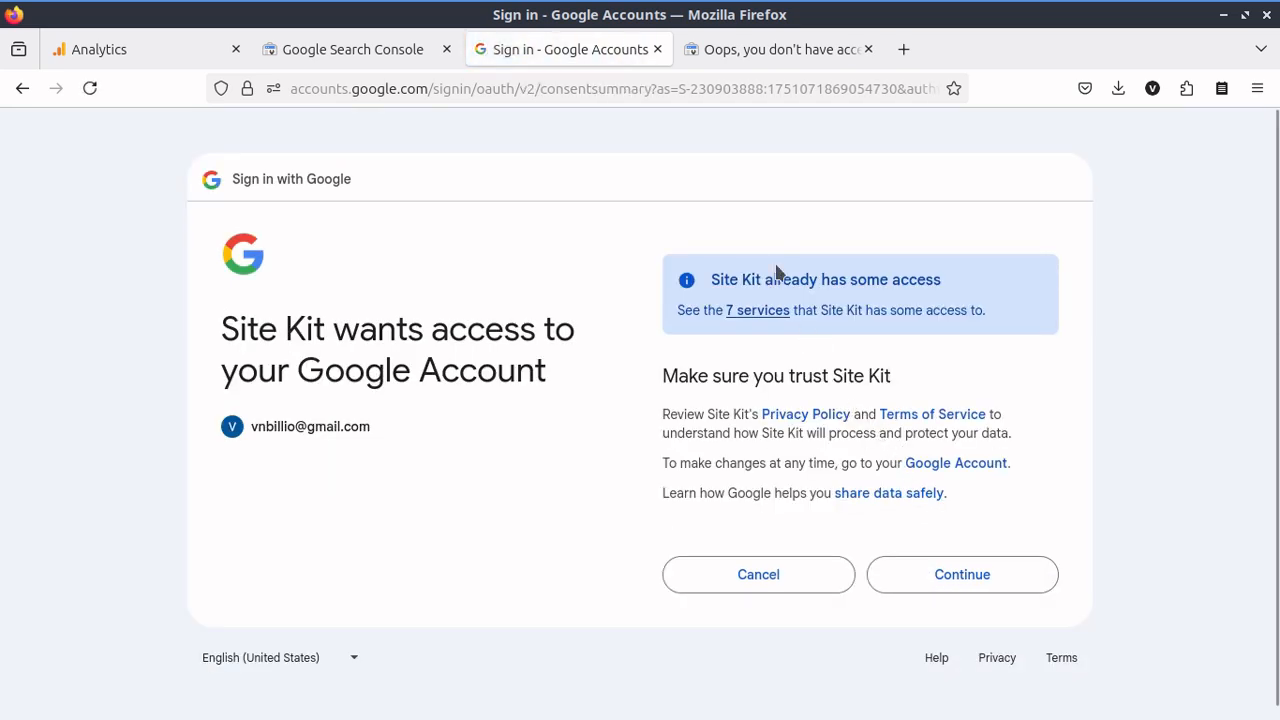
{"action": "left_click", "coordinate": [935, 578]}
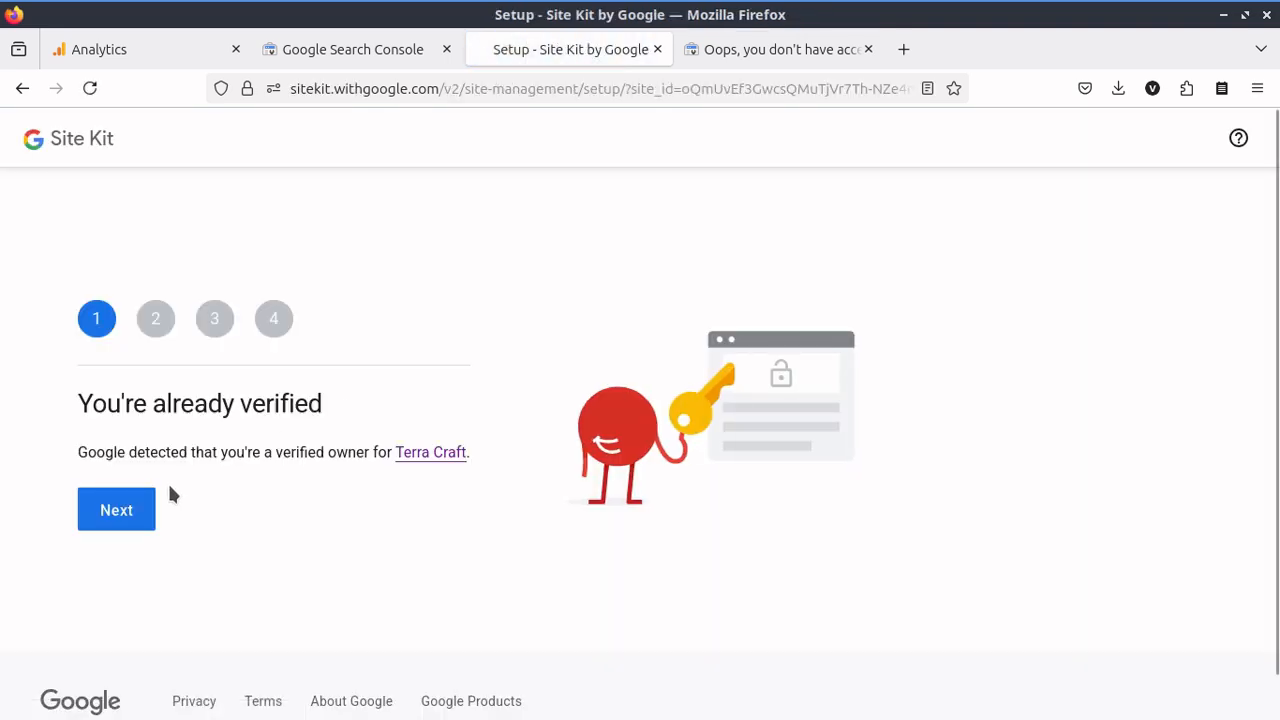
Proceed through the Site Kit setup stages for Terra Craft, from ownership verification through setting up Google Analytics.
{"action": "left_click", "coordinate": [131, 509]}
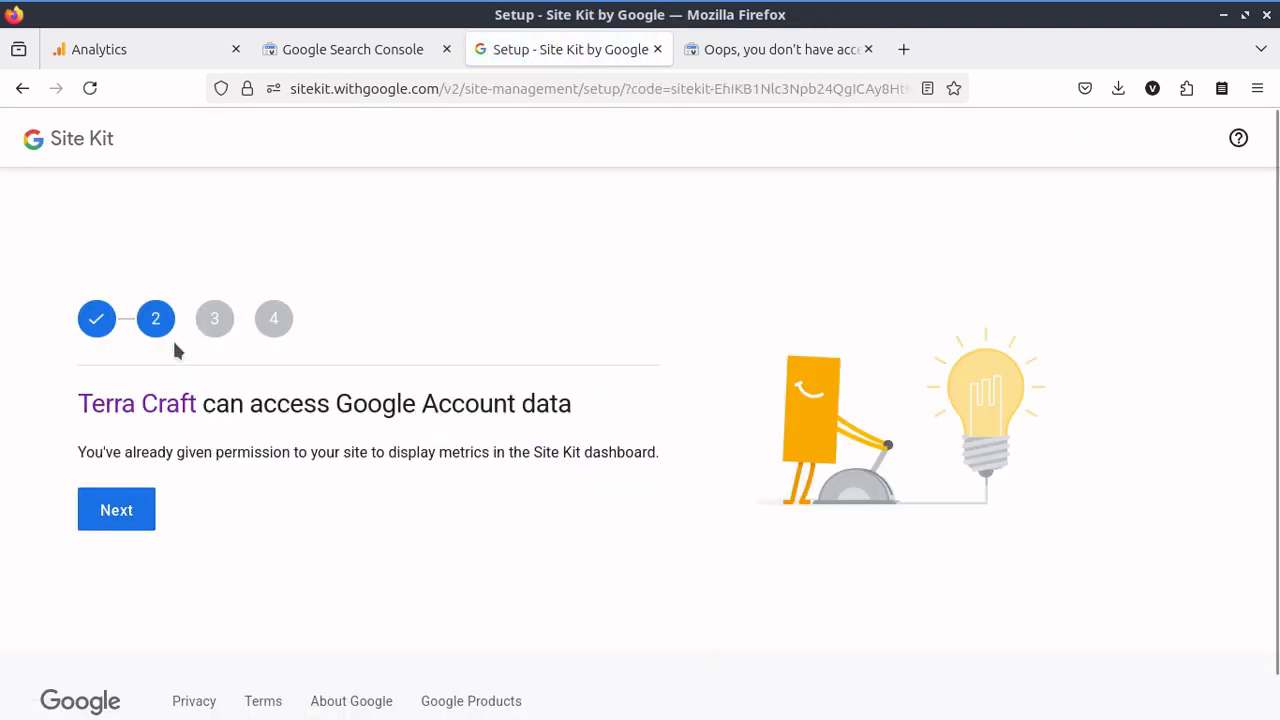
{"action": "left_click", "coordinate": [131, 512]}
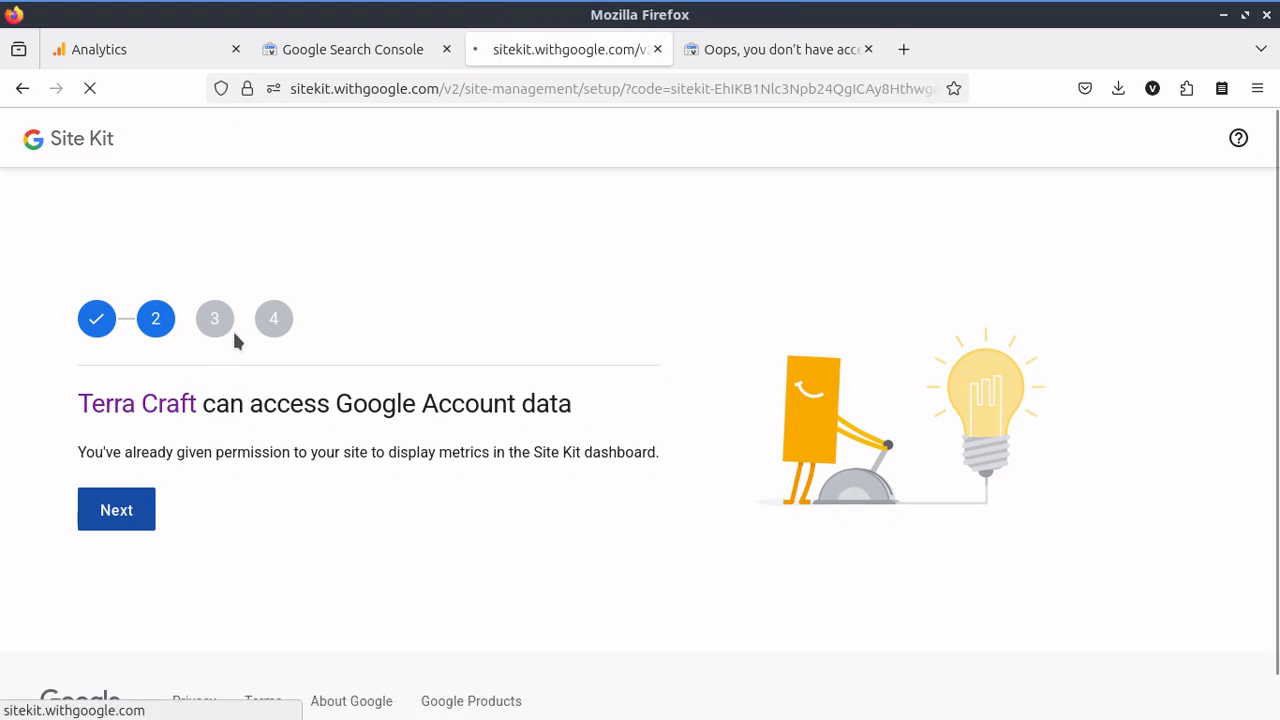
{"action": "left_click", "coordinate": [126, 524]}
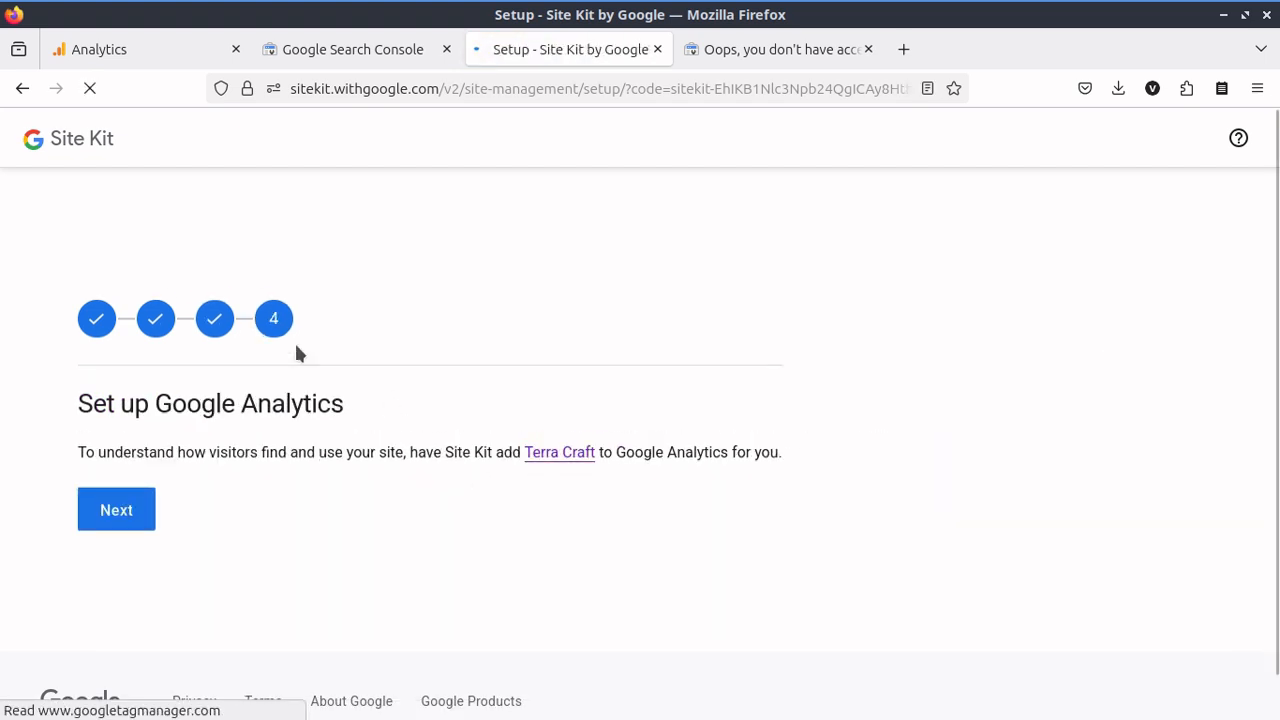
{"action": "left_click", "coordinate": [110, 511]}
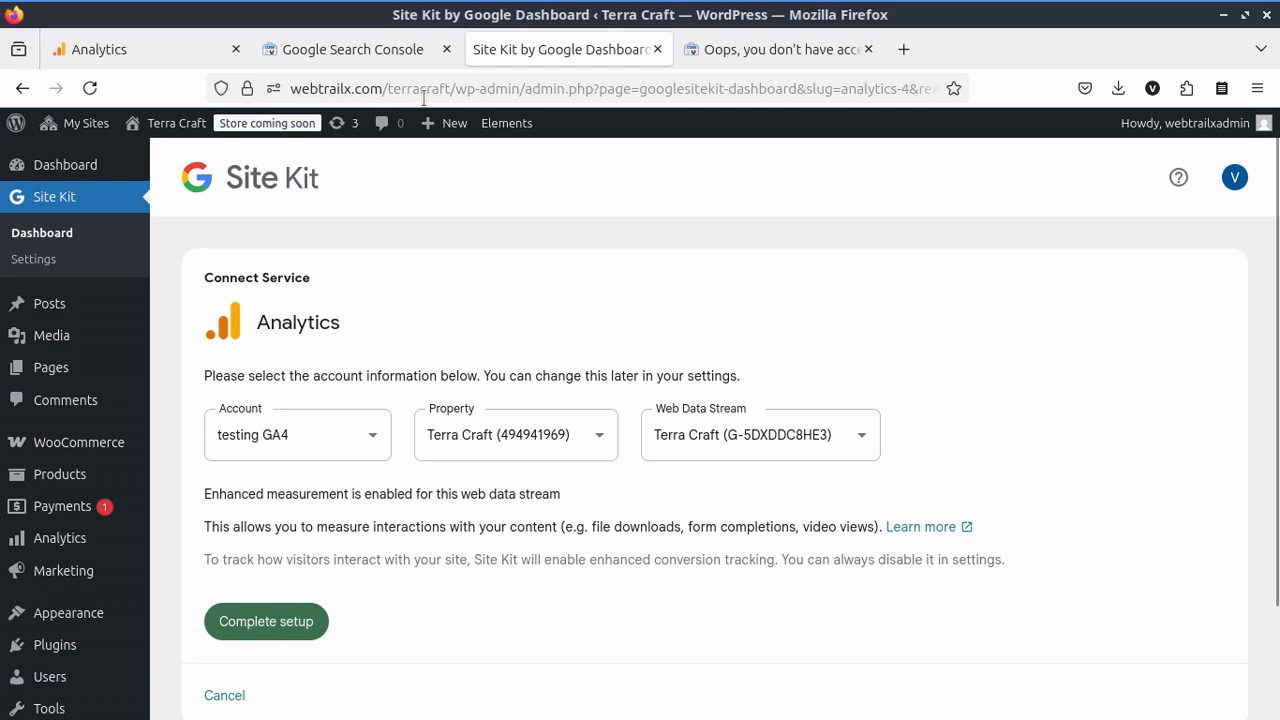
Compare the Terra Craft web data stream's ID with the tag ID in the Analytics installation instructions and complete Site Kit's Analytics setup.
{"action": "left_click", "coordinate": [117, 42]}
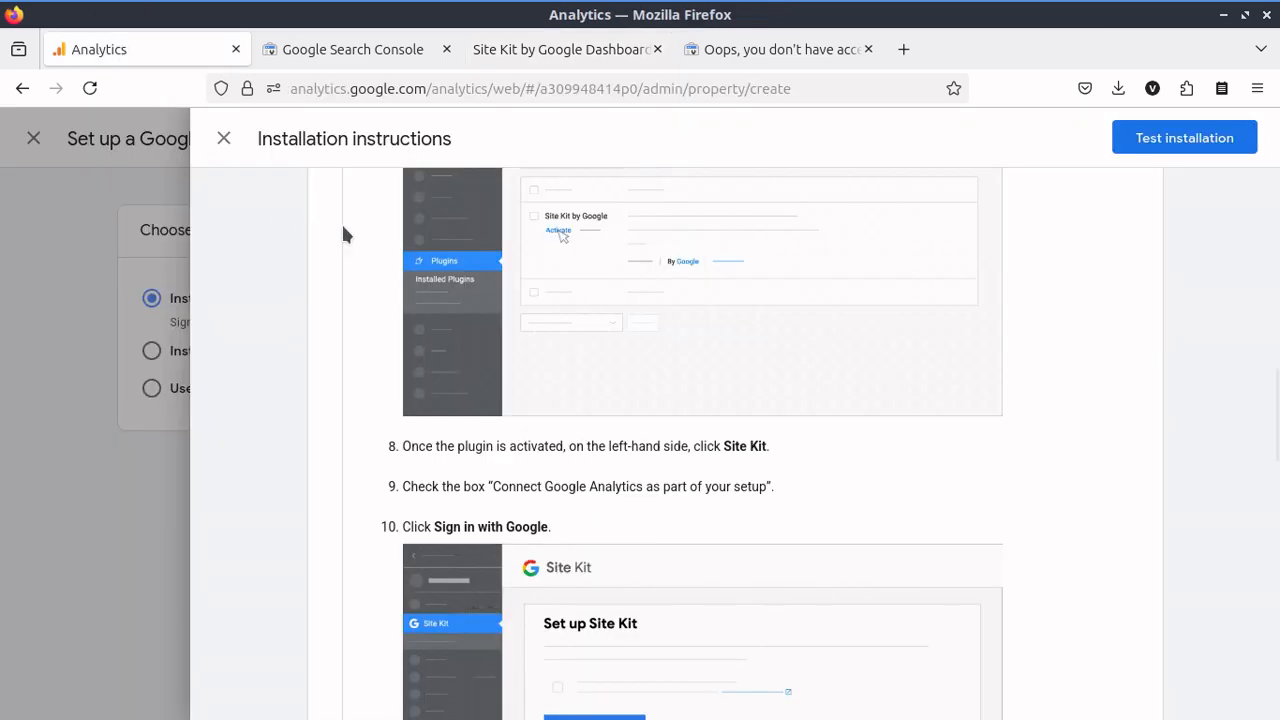
{"action": "scroll", "coordinate": [446, 345], "scroll_direction": "up", "scroll_amount": 10}
{"action": "scroll", "coordinate": [446, 345], "scroll_direction": "up", "scroll_amount": 3}
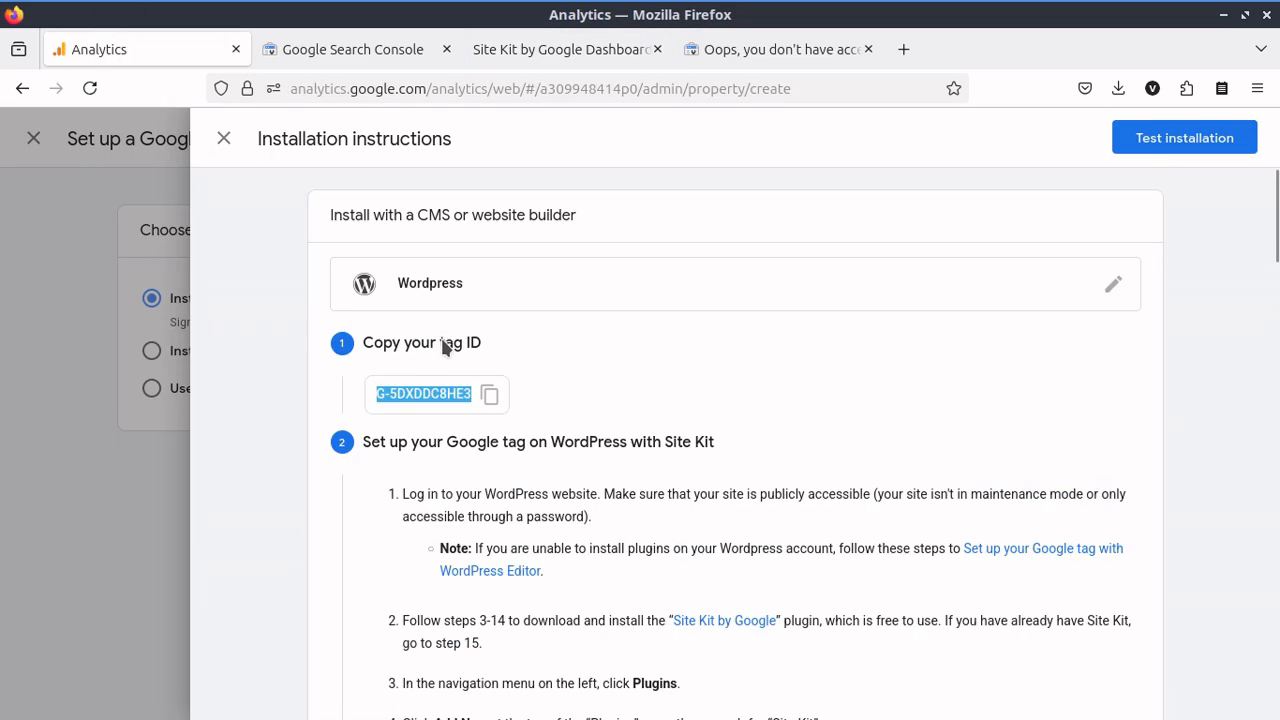
{"action": "double_click", "coordinate": [438, 398]}
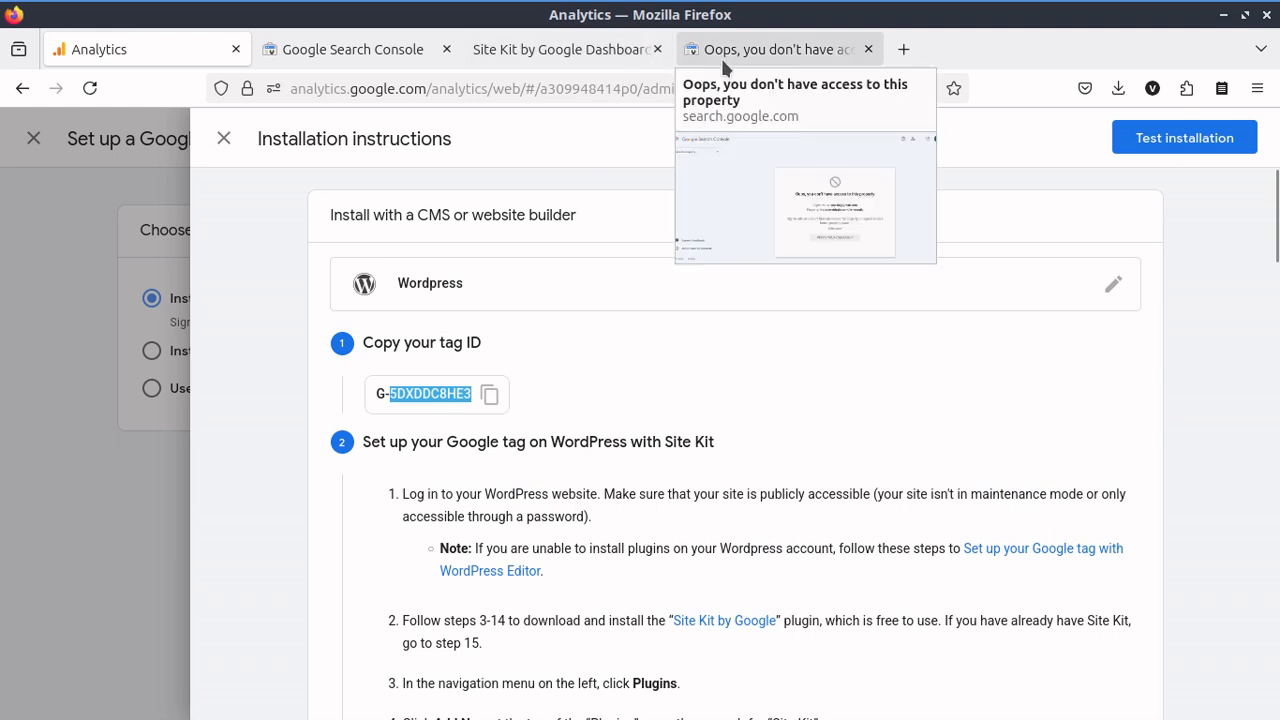
{"action": "left_click", "coordinate": [556, 58]}
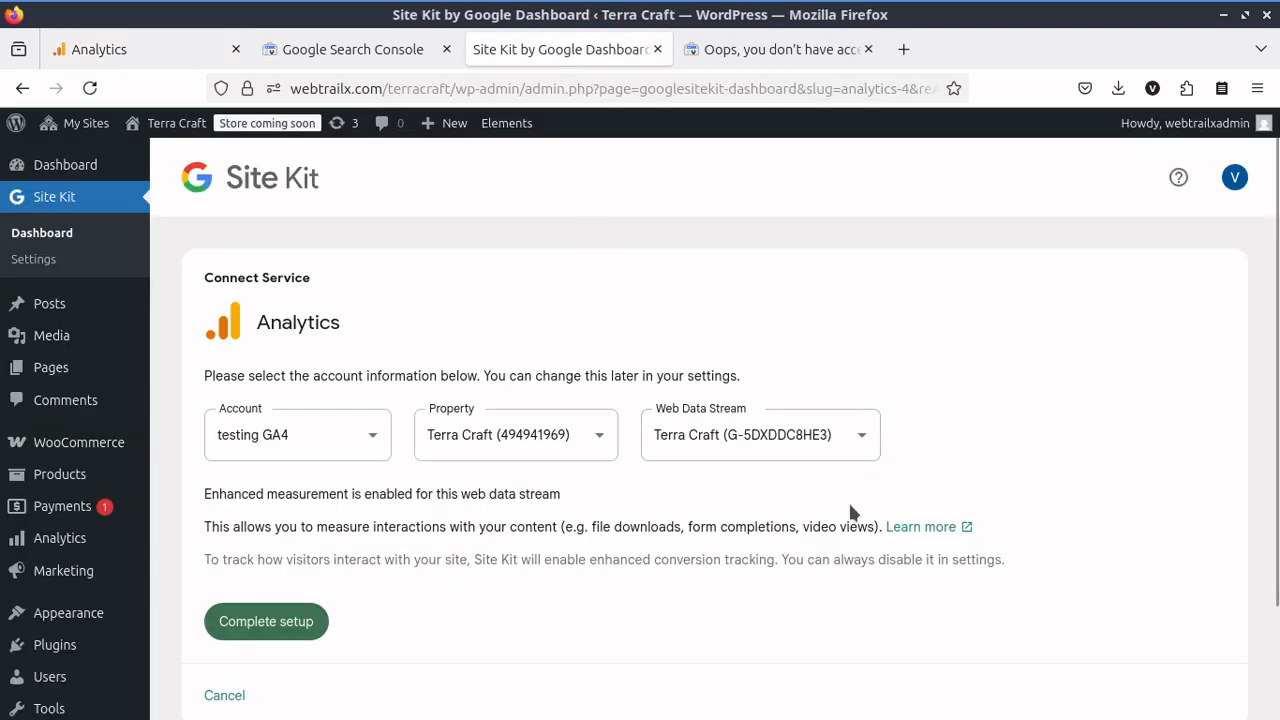
{"action": "left_click", "coordinate": [254, 630]}
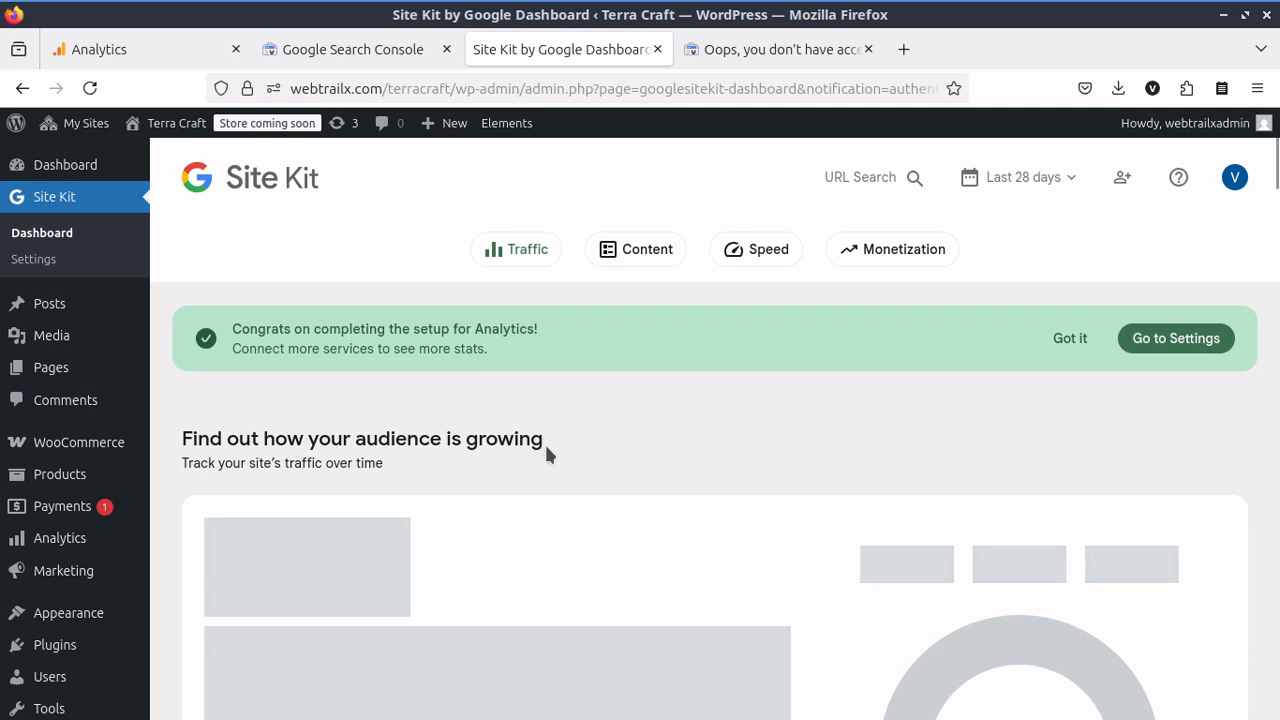
Examine the audience traffic charts and the search traffic metrics for the last 28 days on the Site Kit dashboard.
{"action": "scroll", "coordinate": [545, 457], "scroll_direction": "down", "scroll_amount": 3}
{"action": "scroll", "coordinate": [545, 457], "scroll_direction": "up", "scroll_amount": 3}
{"action": "scroll", "coordinate": [545, 457], "scroll_direction": "down", "scroll_amount": 5}
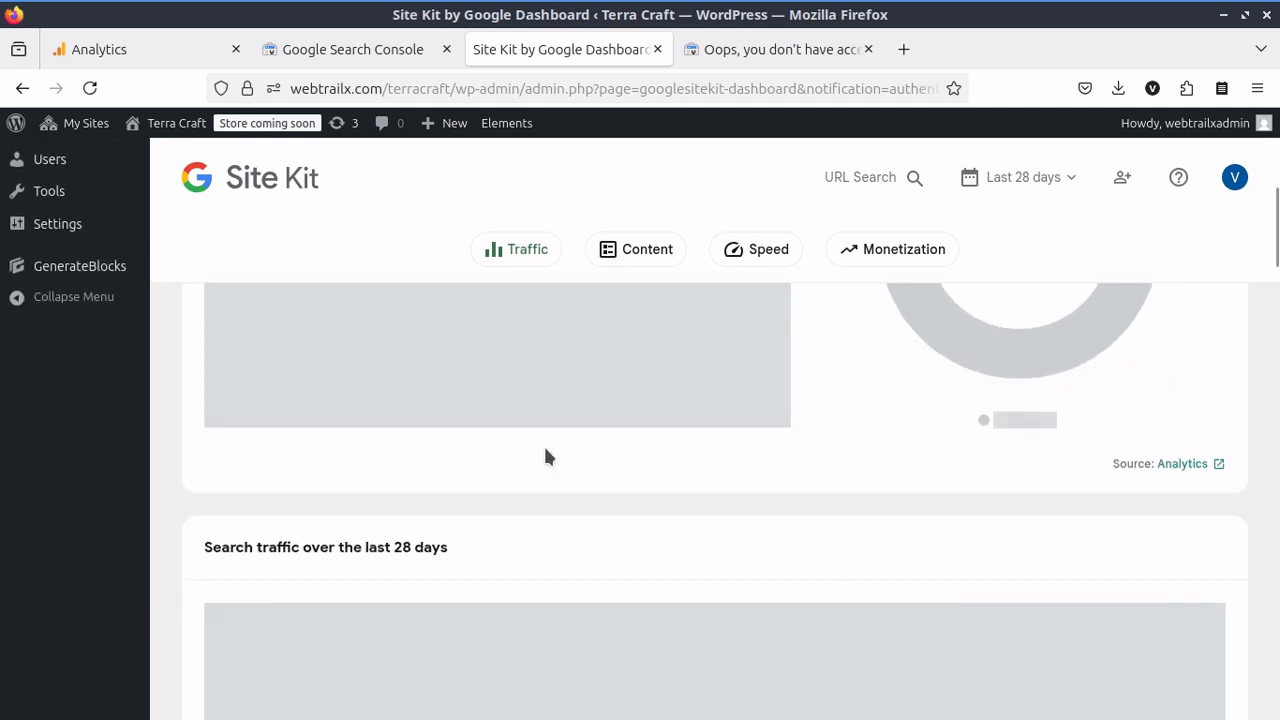
{"action": "scroll", "coordinate": [545, 457], "scroll_direction": "down", "scroll_amount": 5}
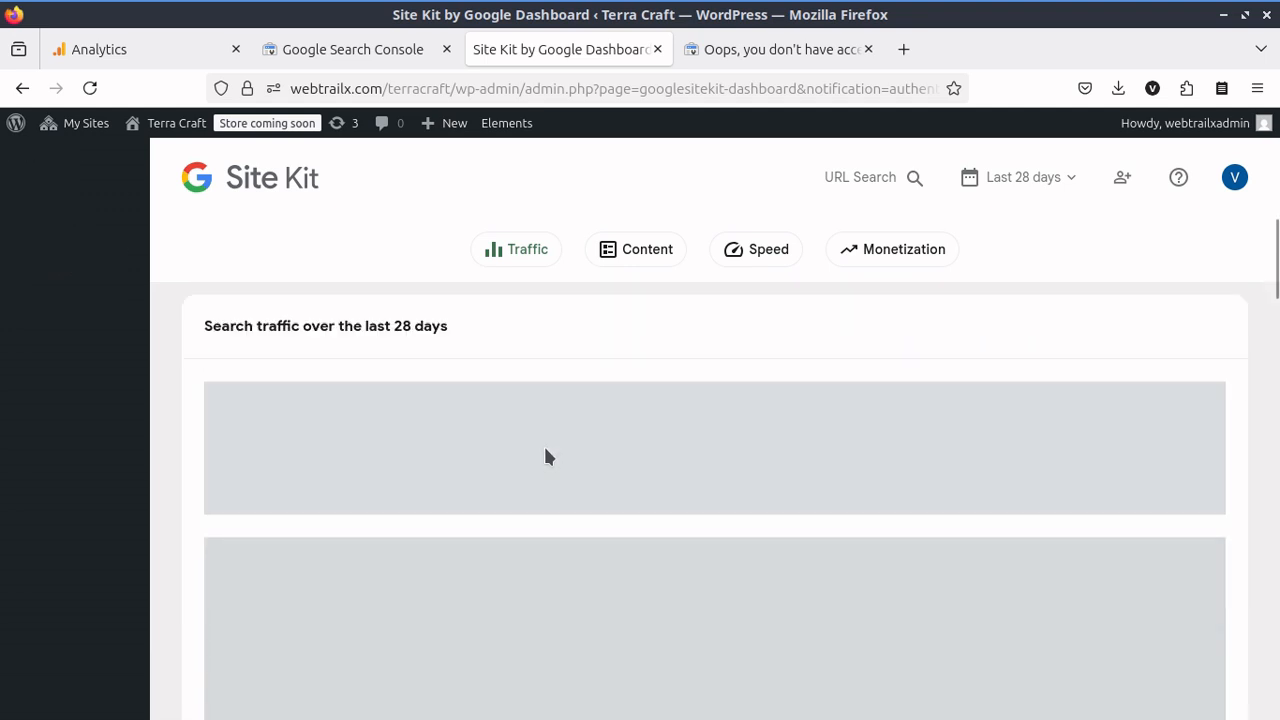
{"action": "scroll", "coordinate": [545, 457], "scroll_direction": "down", "scroll_amount": 3}
{"action": "scroll", "coordinate": [545, 457], "scroll_direction": "up", "scroll_amount": 10}
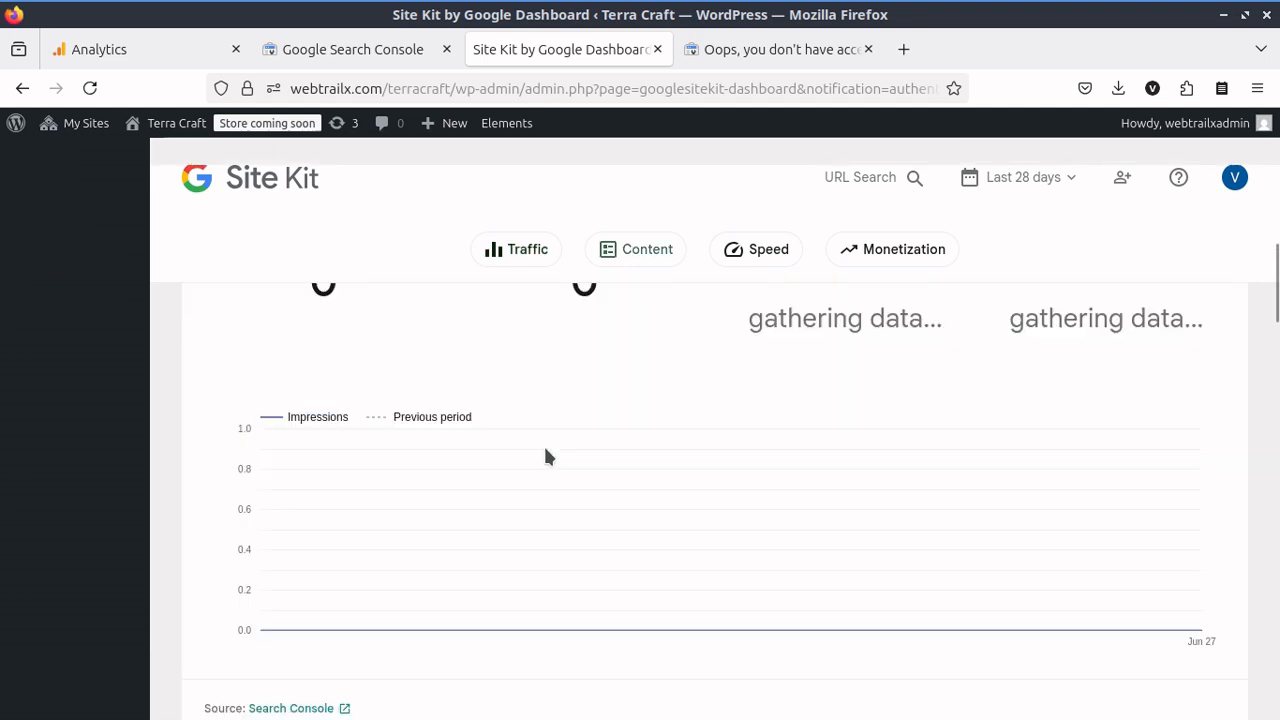
{"action": "scroll", "coordinate": [545, 457], "scroll_direction": "down", "scroll_amount": 3}
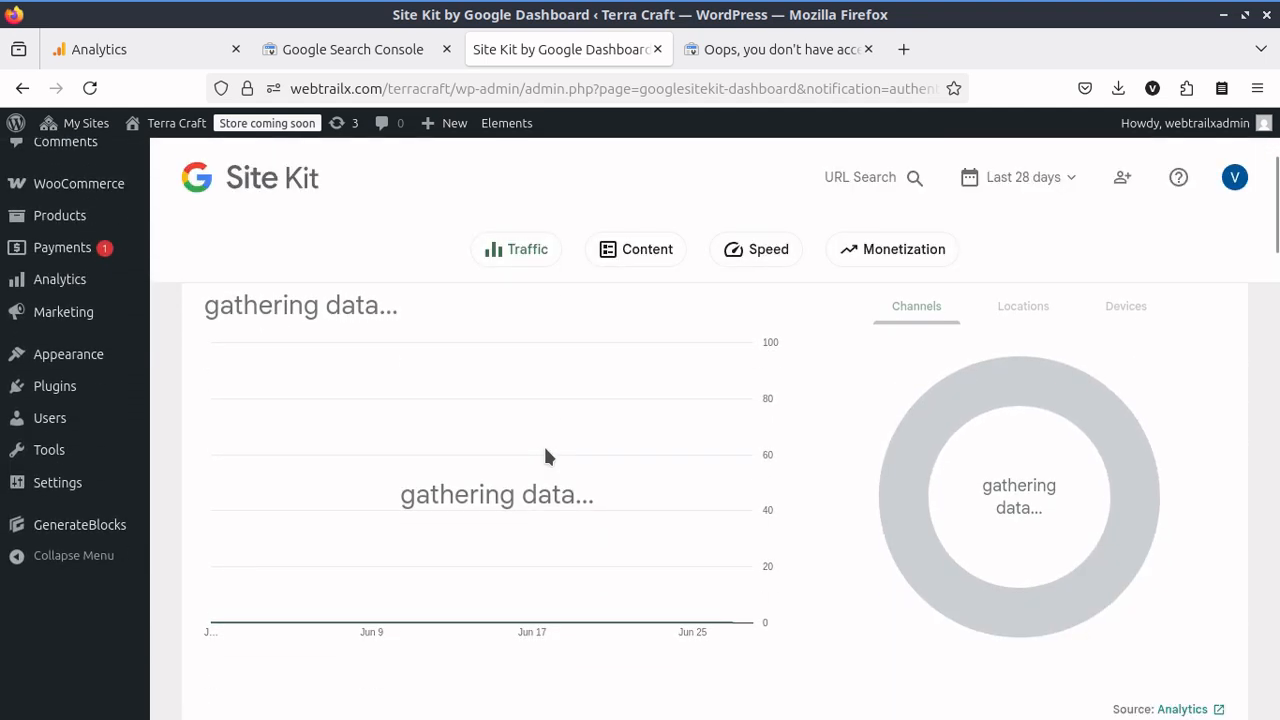
{"action": "scroll", "coordinate": [545, 457], "scroll_direction": "down", "scroll_amount": 4}
{"action": "scroll", "coordinate": [546, 457], "scroll_direction": "up", "scroll_amount": 6}
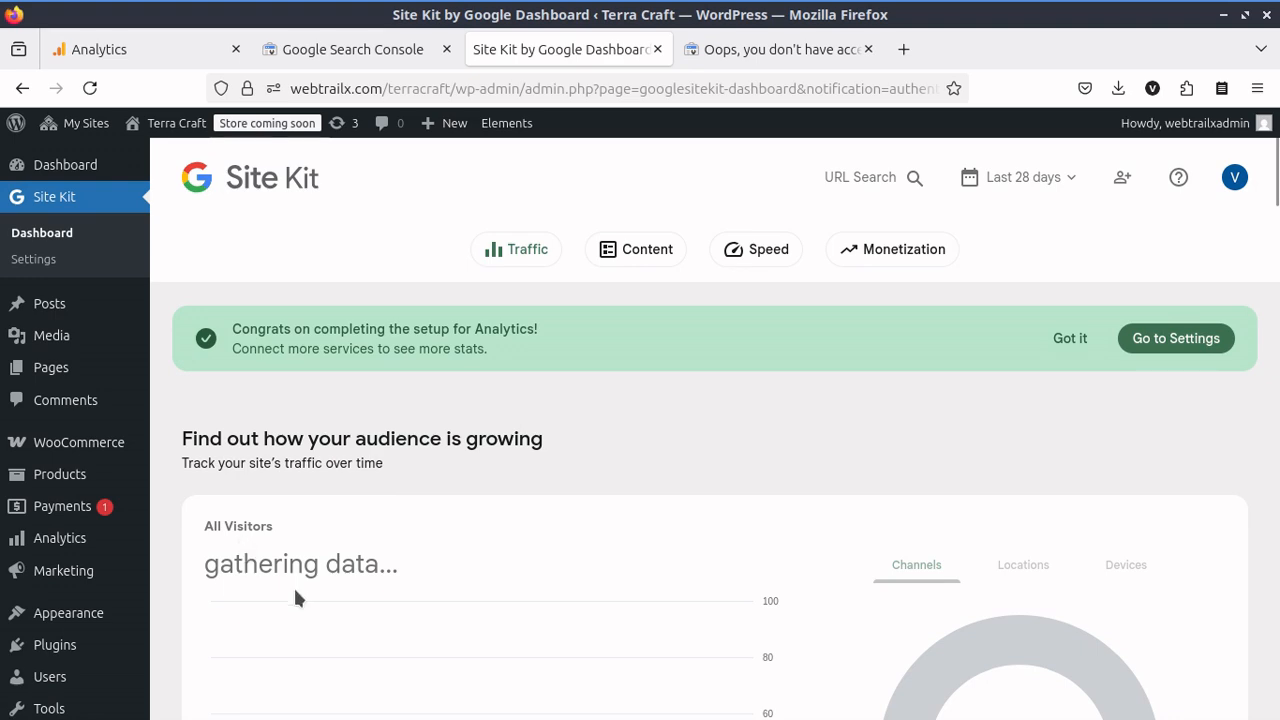
{"action": "scroll", "coordinate": [294, 591], "scroll_direction": "down", "scroll_amount": 4}
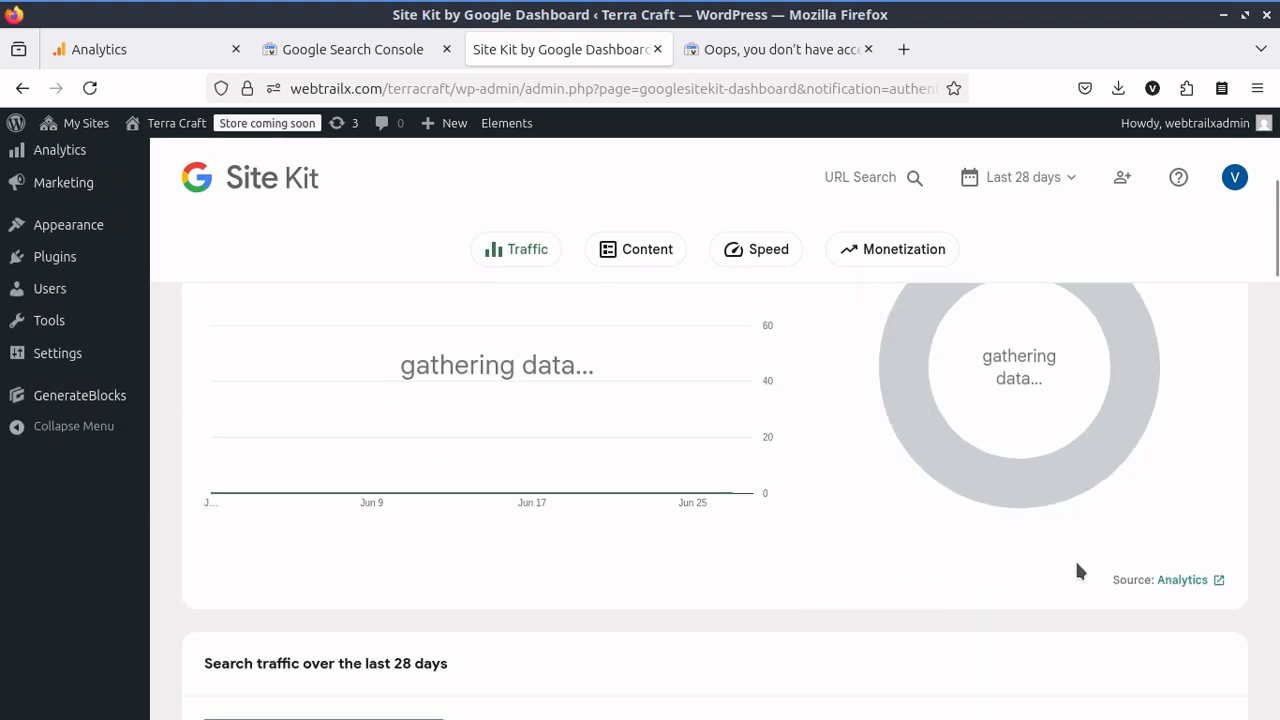
{"action": "scroll", "coordinate": [759, 457], "scroll_direction": "up", "scroll_amount": 4}
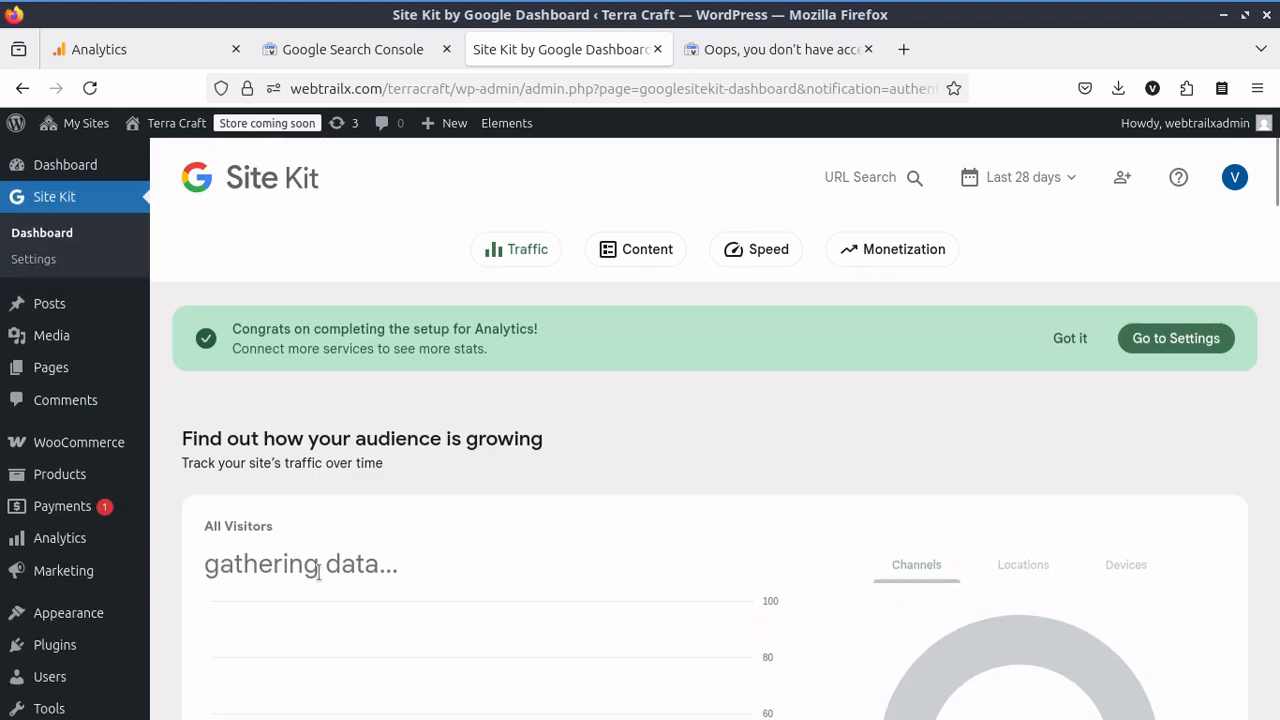
{"action": "scroll", "coordinate": [305, 555], "scroll_direction": "down", "scroll_amount": 4}
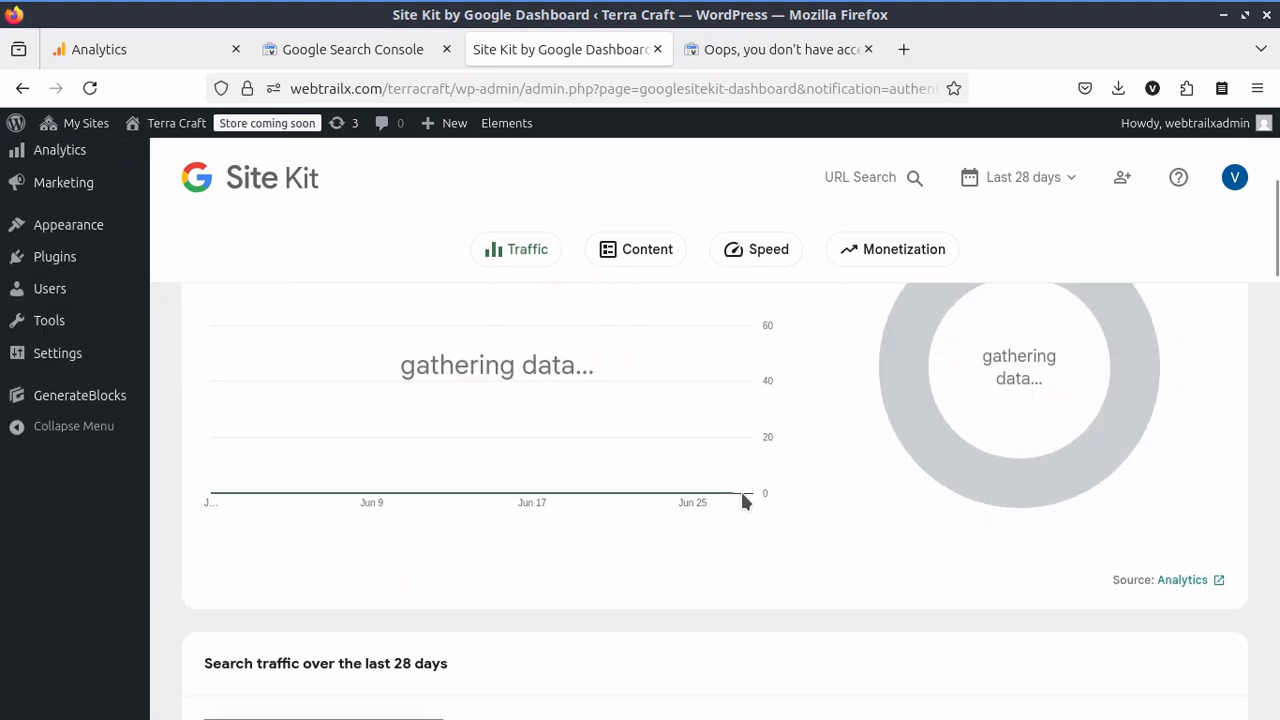
{"action": "scroll", "coordinate": [740, 490], "scroll_direction": "down", "scroll_amount": 6}
{"action": "scroll", "coordinate": [740, 490], "scroll_direction": "up", "scroll_amount": 3}
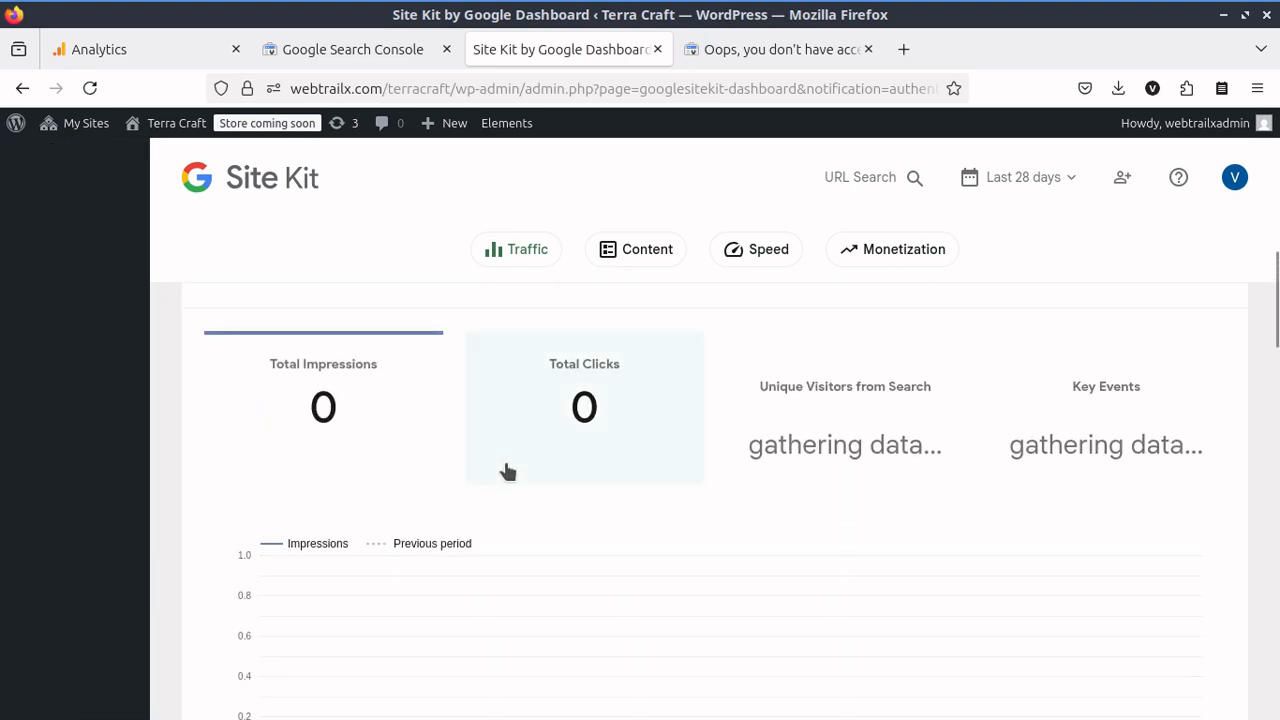
Review the top search queries and top content tables in the Site Kit dashboard's content section.
{"action": "scroll", "coordinate": [506, 466], "scroll_direction": "down", "scroll_amount": 5}
{"action": "scroll", "coordinate": [506, 466], "scroll_direction": "down", "scroll_amount": 2}
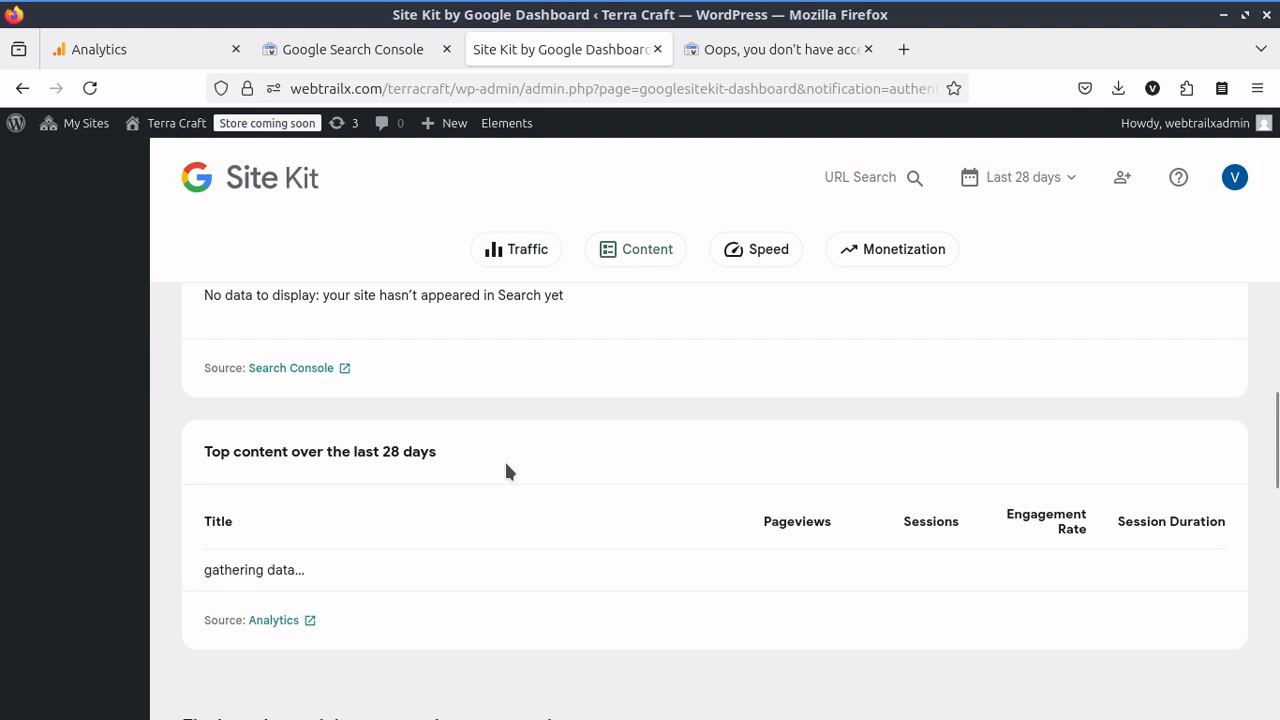
{"action": "scroll", "coordinate": [506, 471], "scroll_direction": "up", "scroll_amount": 3}
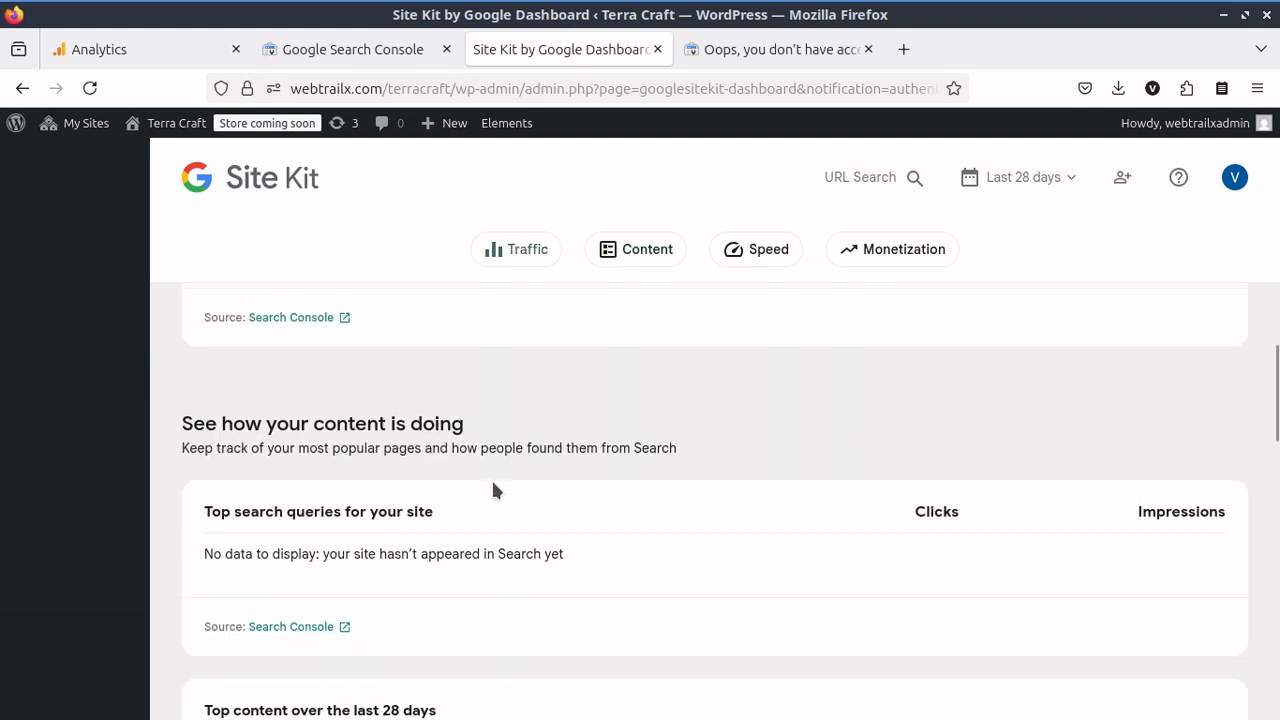
{"action": "scroll", "coordinate": [493, 490], "scroll_direction": "down", "scroll_amount": 5}
{"action": "scroll", "coordinate": [493, 490], "scroll_direction": "up", "scroll_amount": 3}
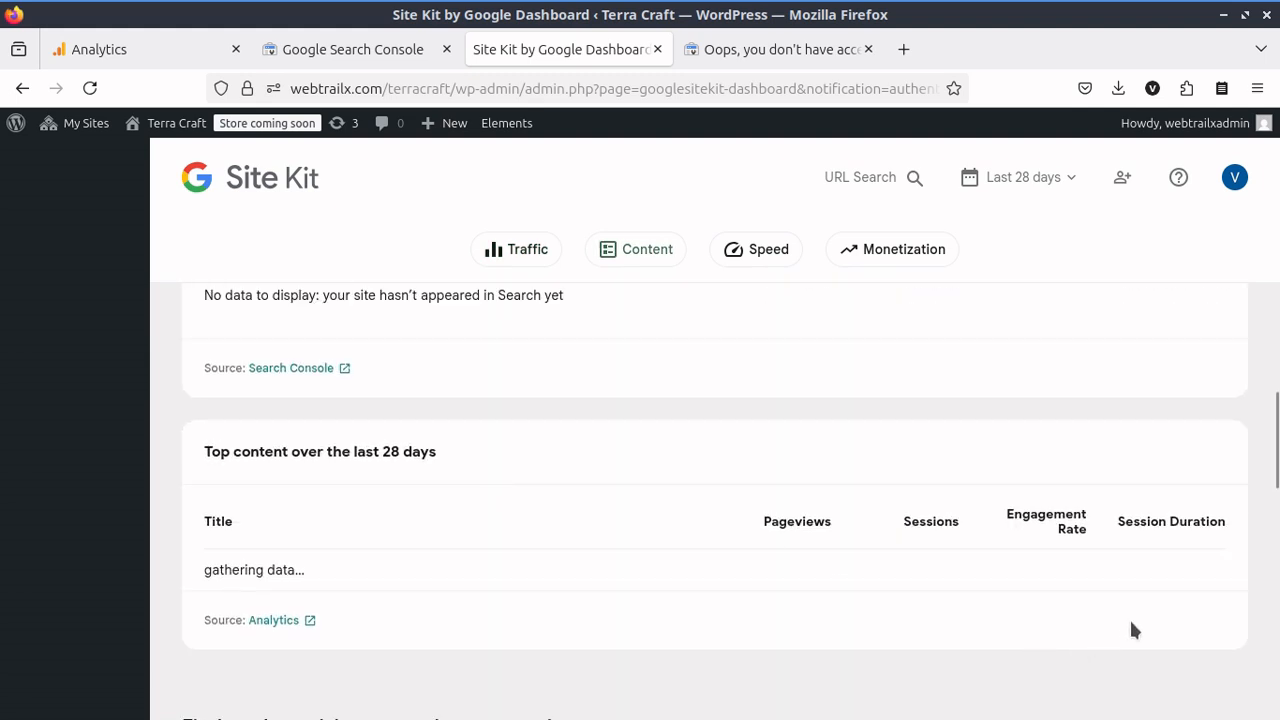
{"action": "scroll", "coordinate": [1101, 595], "scroll_direction": "up", "scroll_amount": 4}
{"action": "scroll", "coordinate": [1101, 595], "scroll_direction": "down", "scroll_amount": 5}
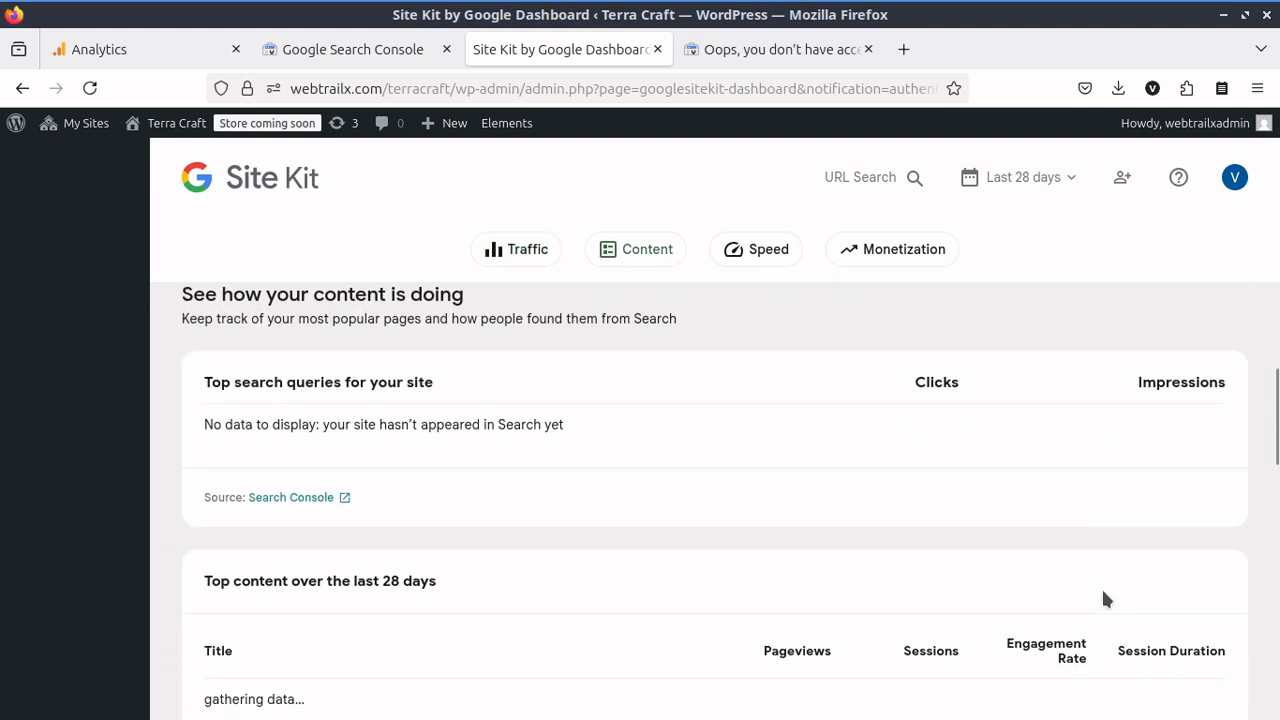
Examine the Site Kit dashboard's speed and monetization sections, and review its traffic charts and top content table again.
{"action": "scroll", "coordinate": [900, 513], "scroll_direction": "down", "scroll_amount": 5}
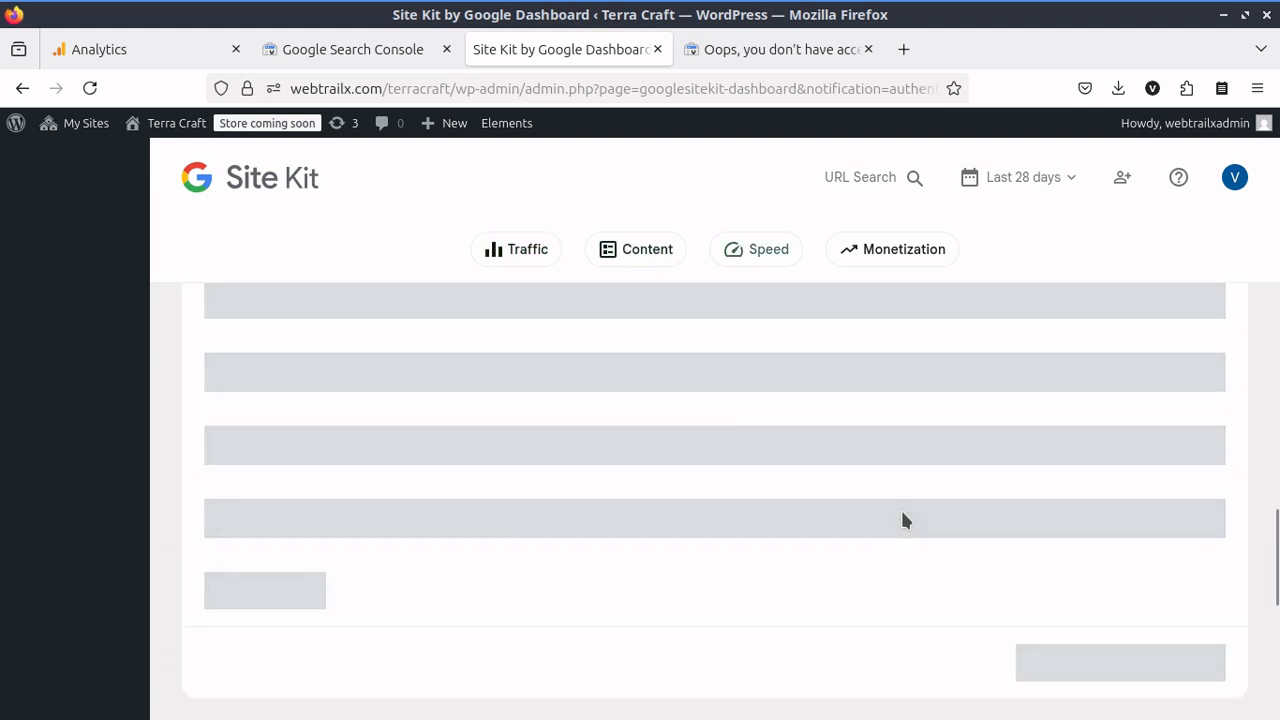
{"action": "scroll", "coordinate": [903, 520], "scroll_direction": "down", "scroll_amount": 4}
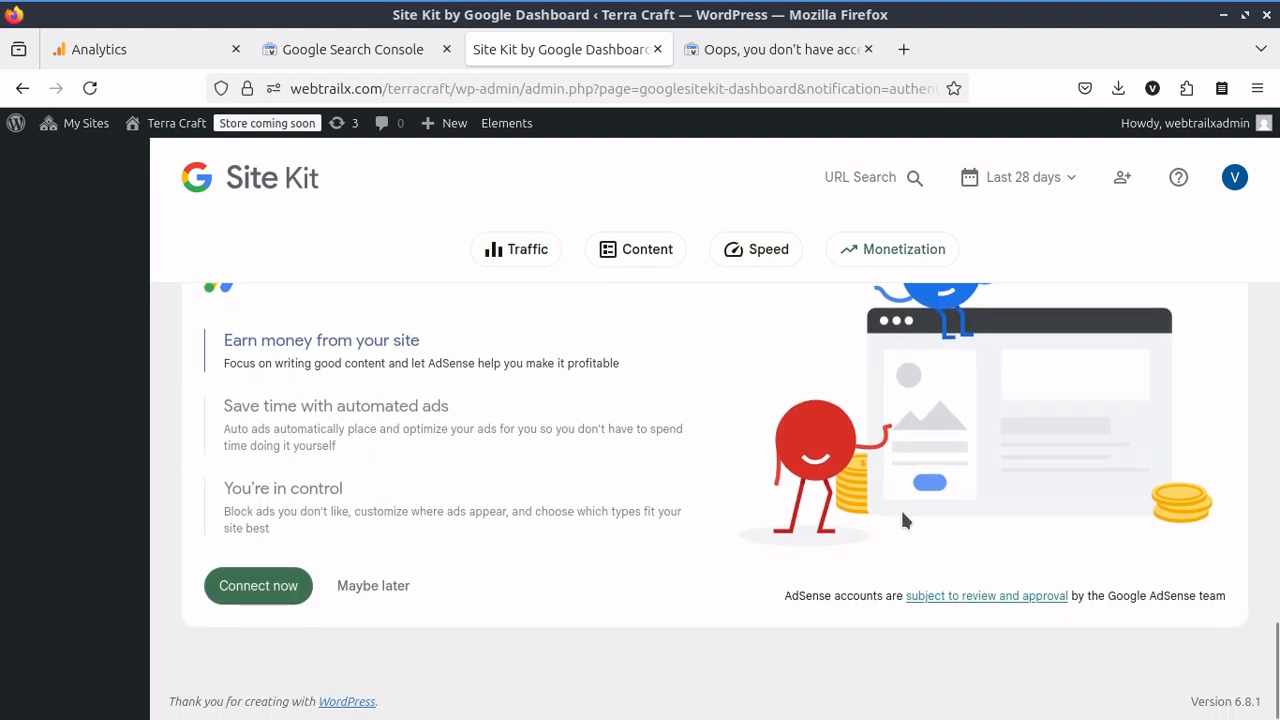
{"action": "scroll", "coordinate": [902, 512], "scroll_direction": "up", "scroll_amount": 8}
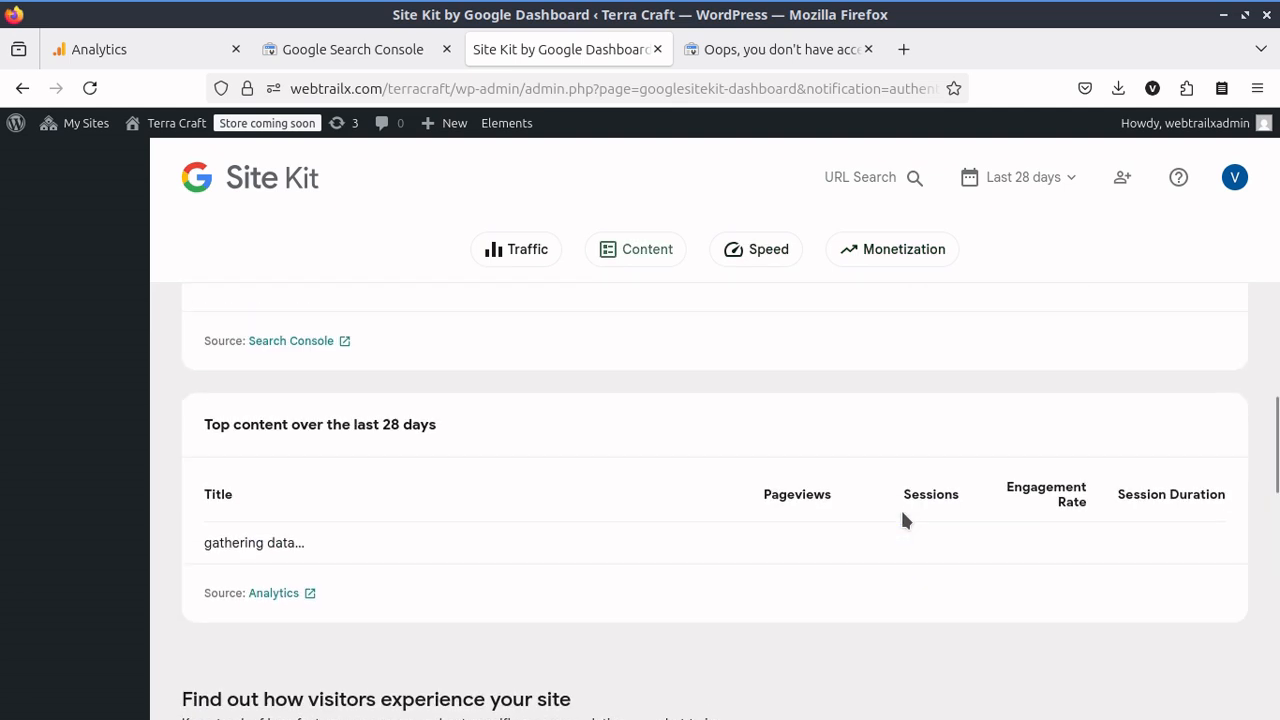
{"action": "scroll", "coordinate": [902, 519], "scroll_direction": "up", "scroll_amount": 10}
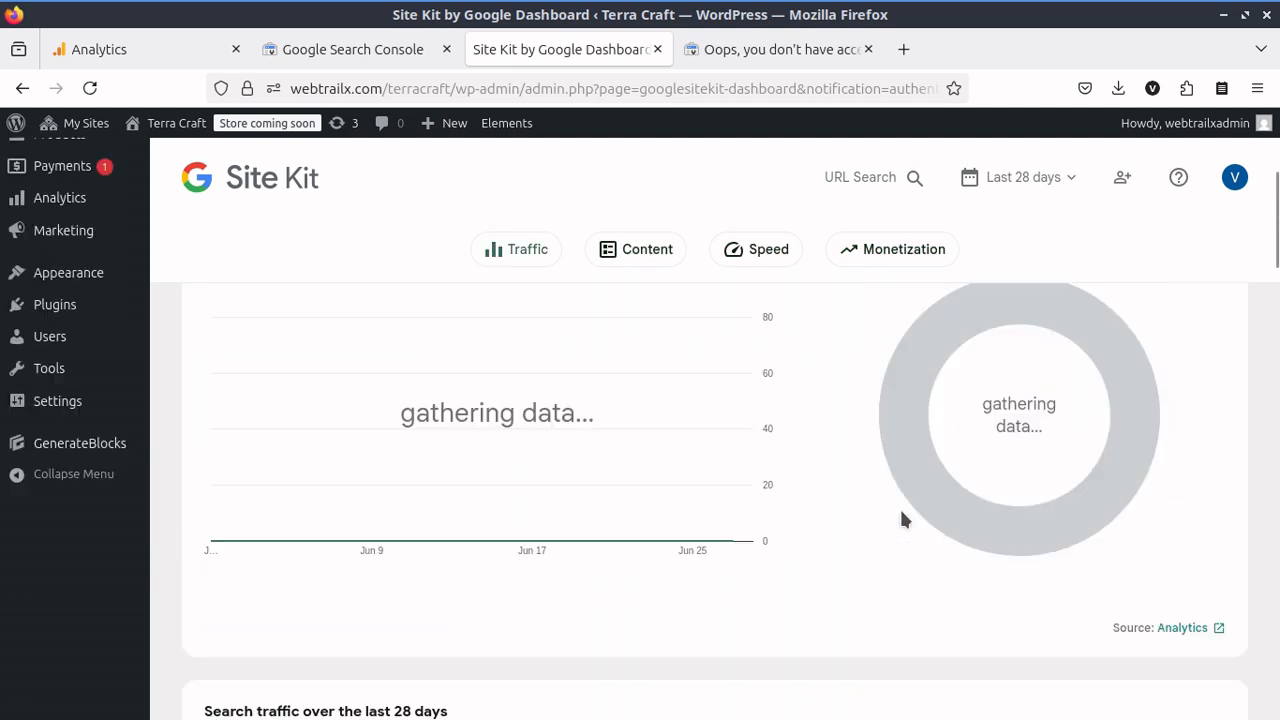
{"action": "scroll", "coordinate": [901, 517], "scroll_direction": "up", "scroll_amount": 3}
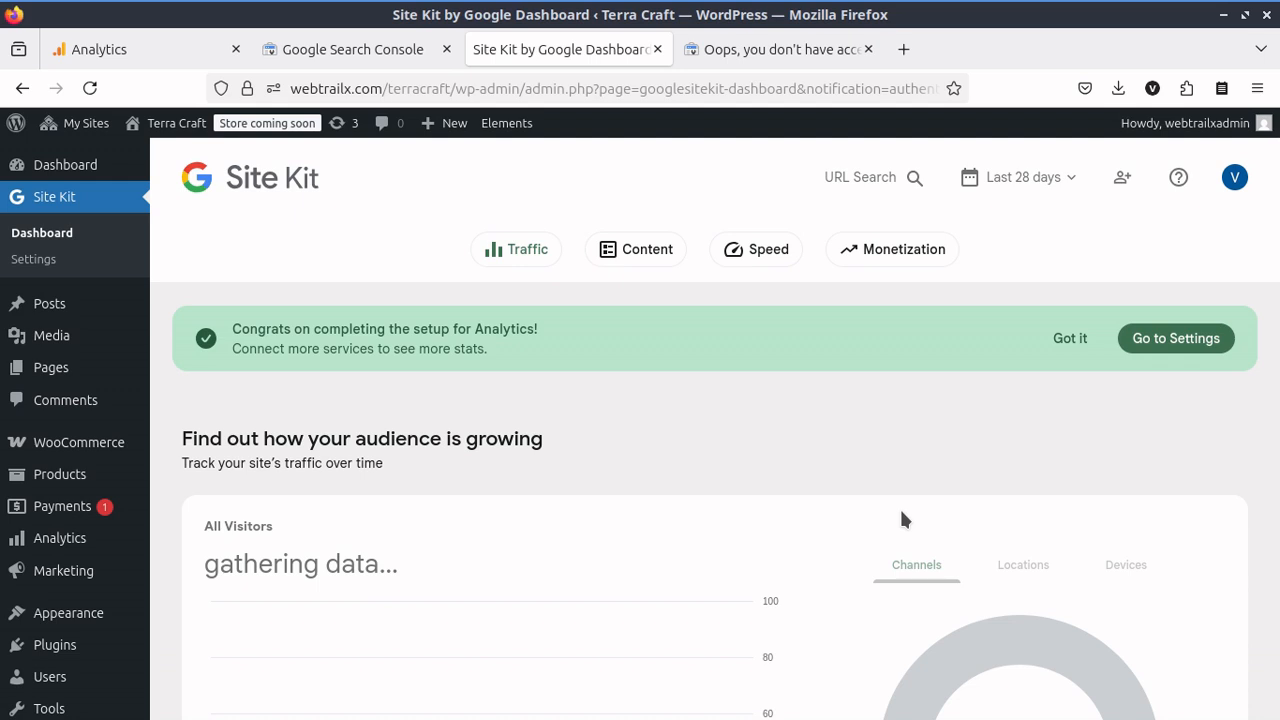
{"action": "scroll", "coordinate": [732, 467], "scroll_direction": "down", "scroll_amount": 8}
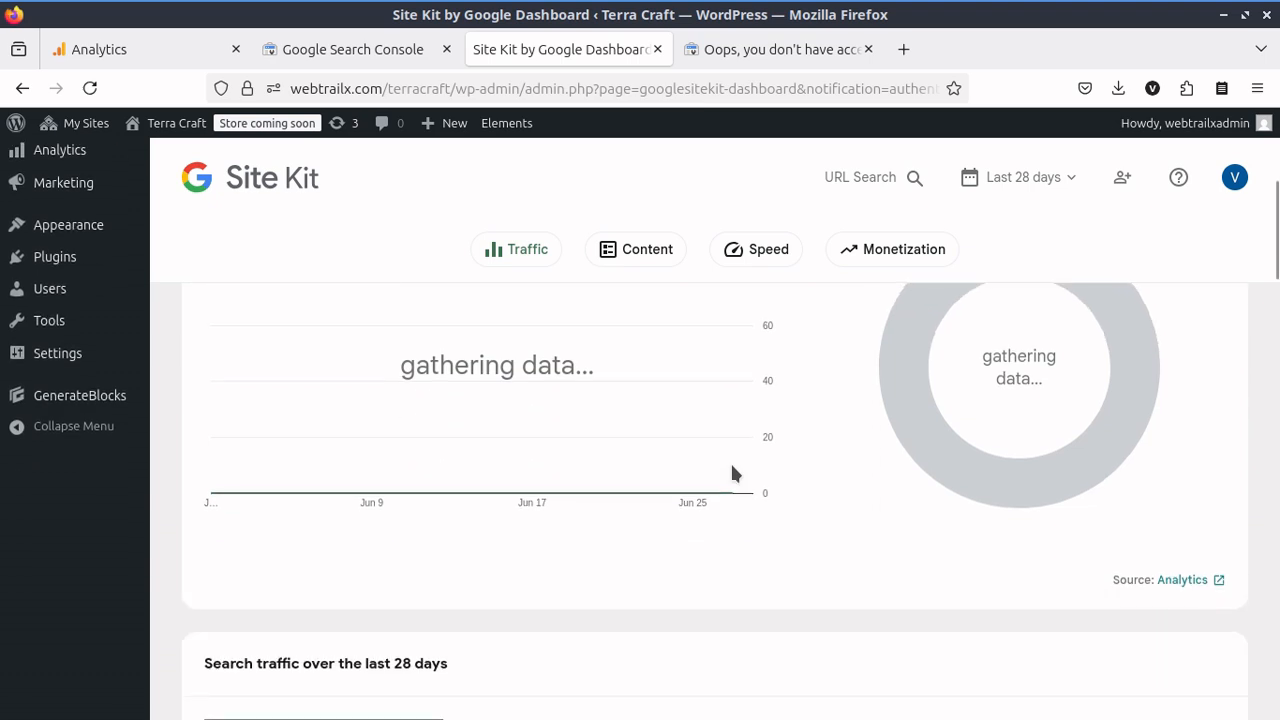
{"action": "scroll", "coordinate": [732, 468], "scroll_direction": "down", "scroll_amount": 2}
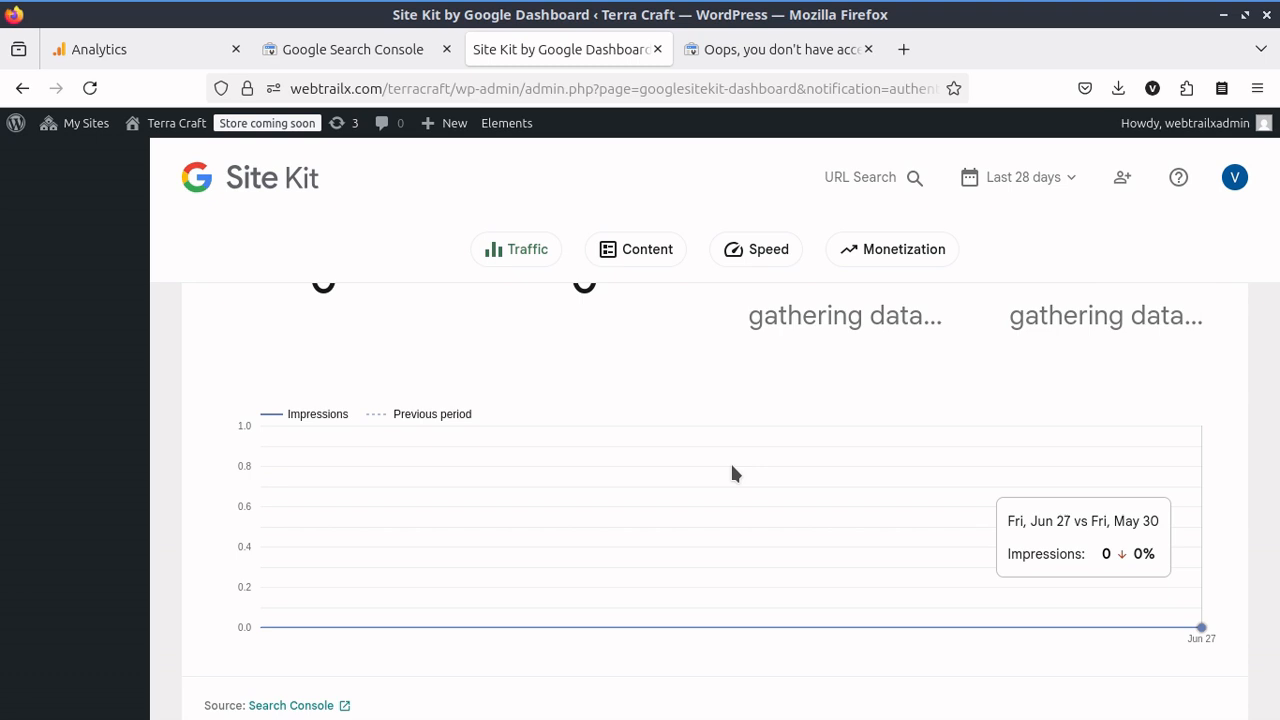
{"action": "scroll", "coordinate": [731, 472], "scroll_direction": "down", "scroll_amount": 12}
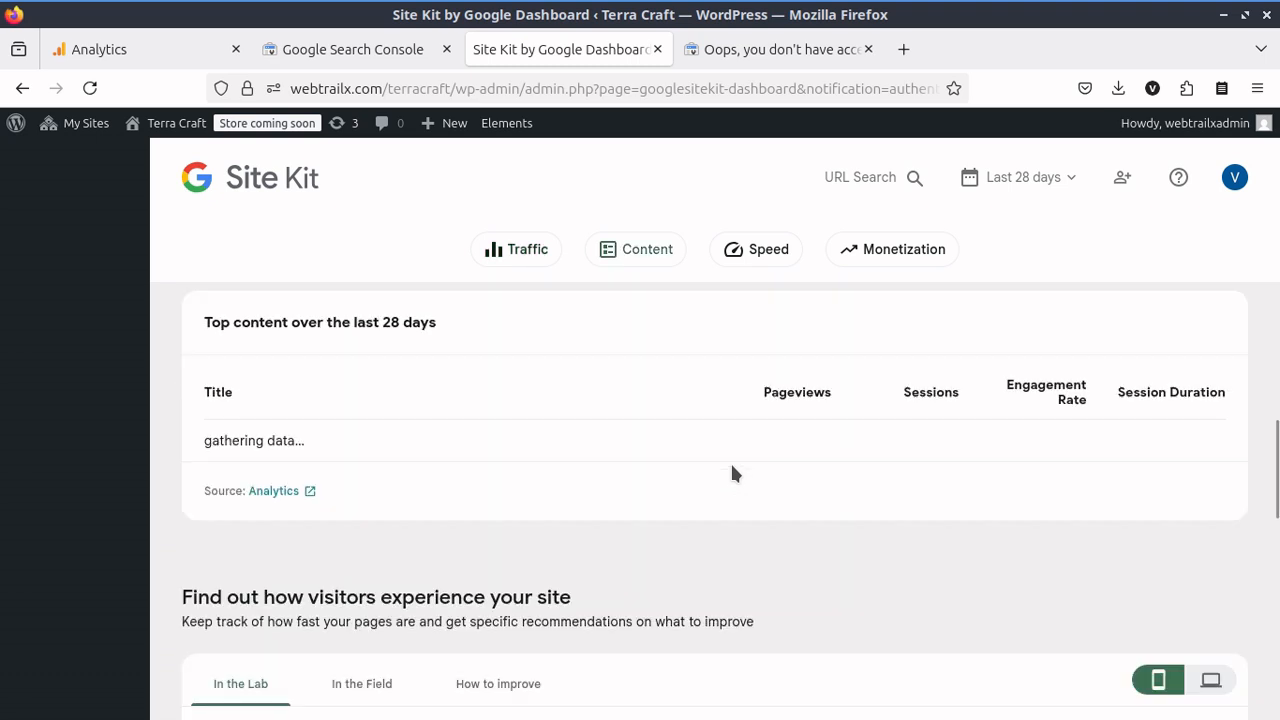
{"action": "scroll", "coordinate": [731, 472], "scroll_direction": "up", "scroll_amount": 15}
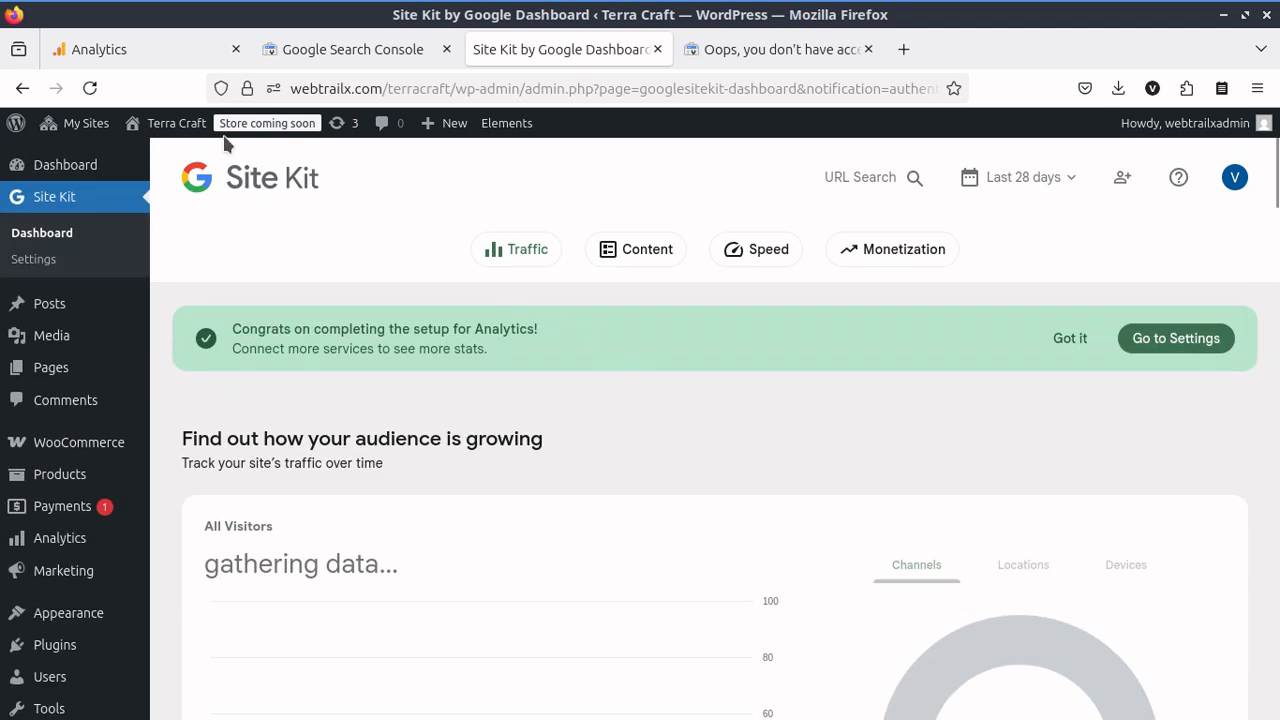
Switch to Google Analytics, view the manual installation code for the Google tag, and close the tag setup and web stream details.
{"action": "left_click", "coordinate": [173, 52]}
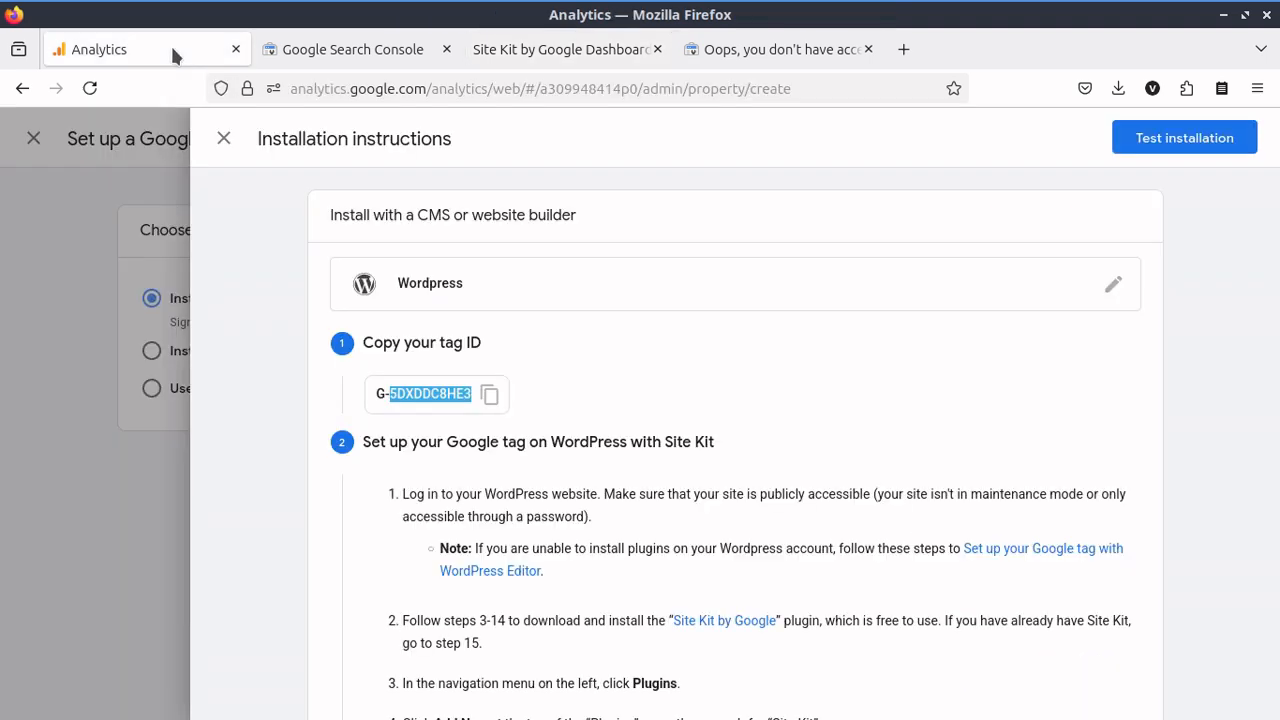
{"action": "left_click", "coordinate": [236, 136]}
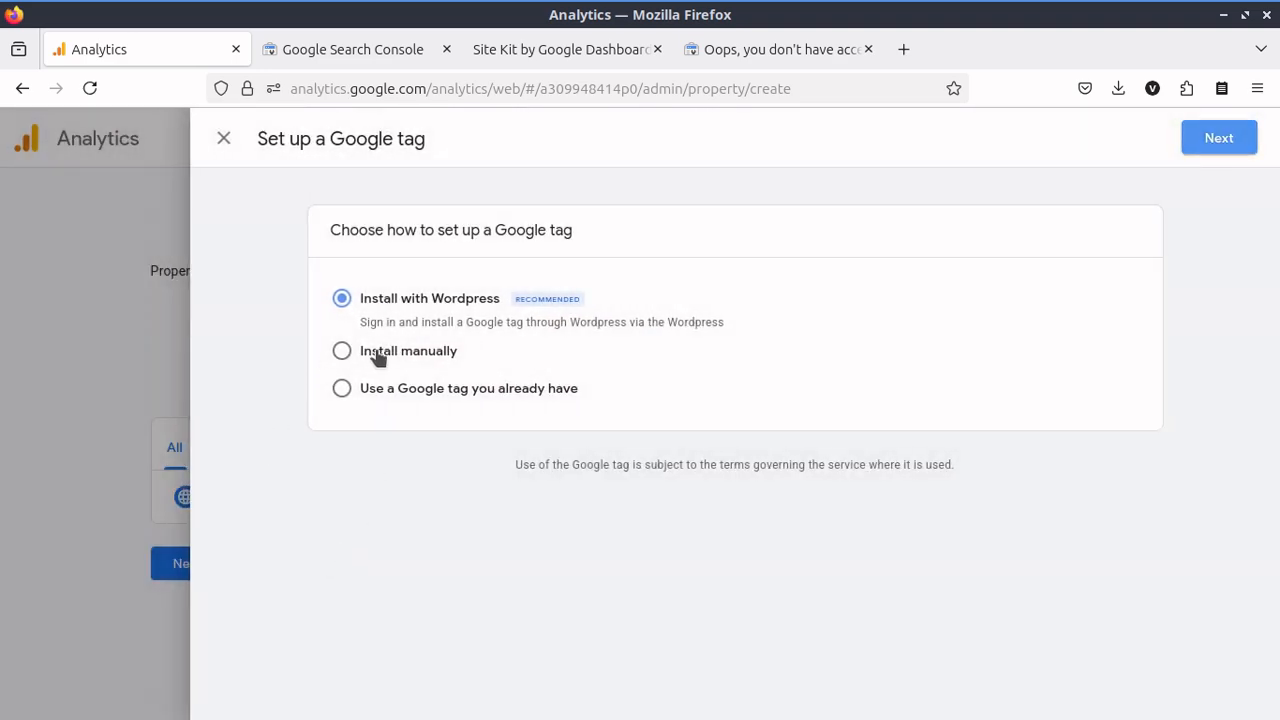
{"action": "left_click", "coordinate": [378, 356]}
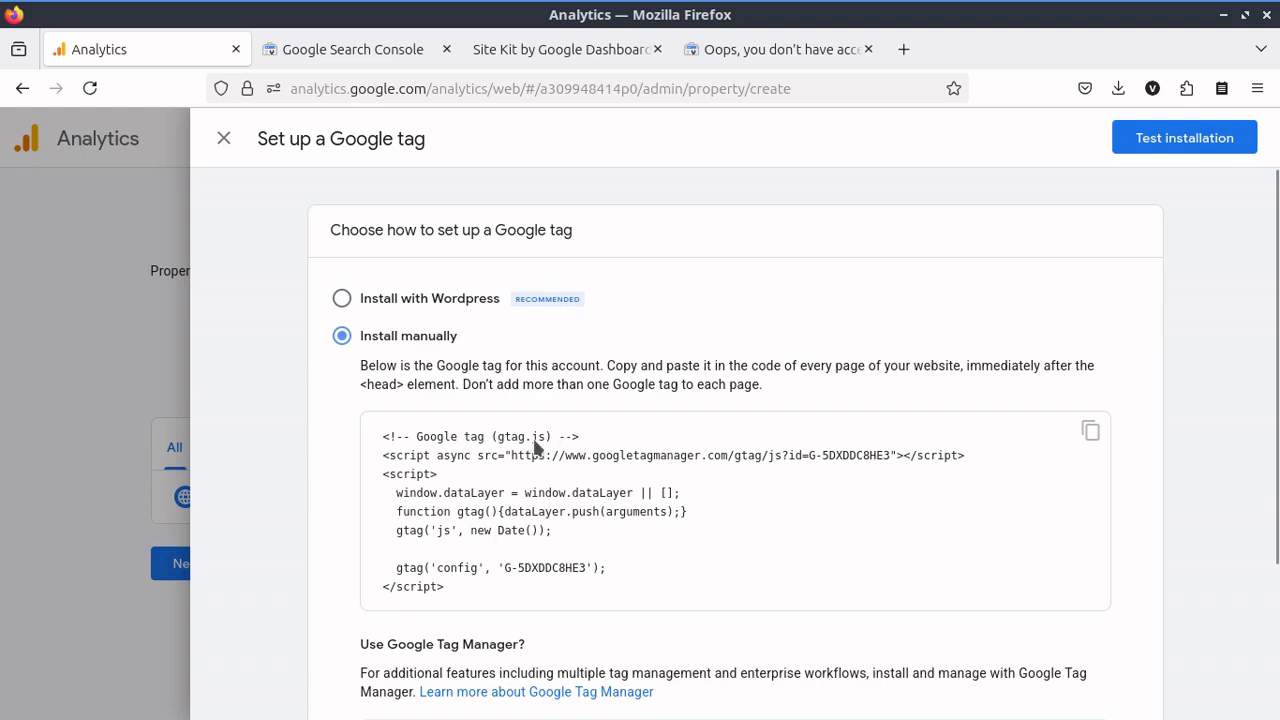
{"action": "left_click", "coordinate": [218, 142]}
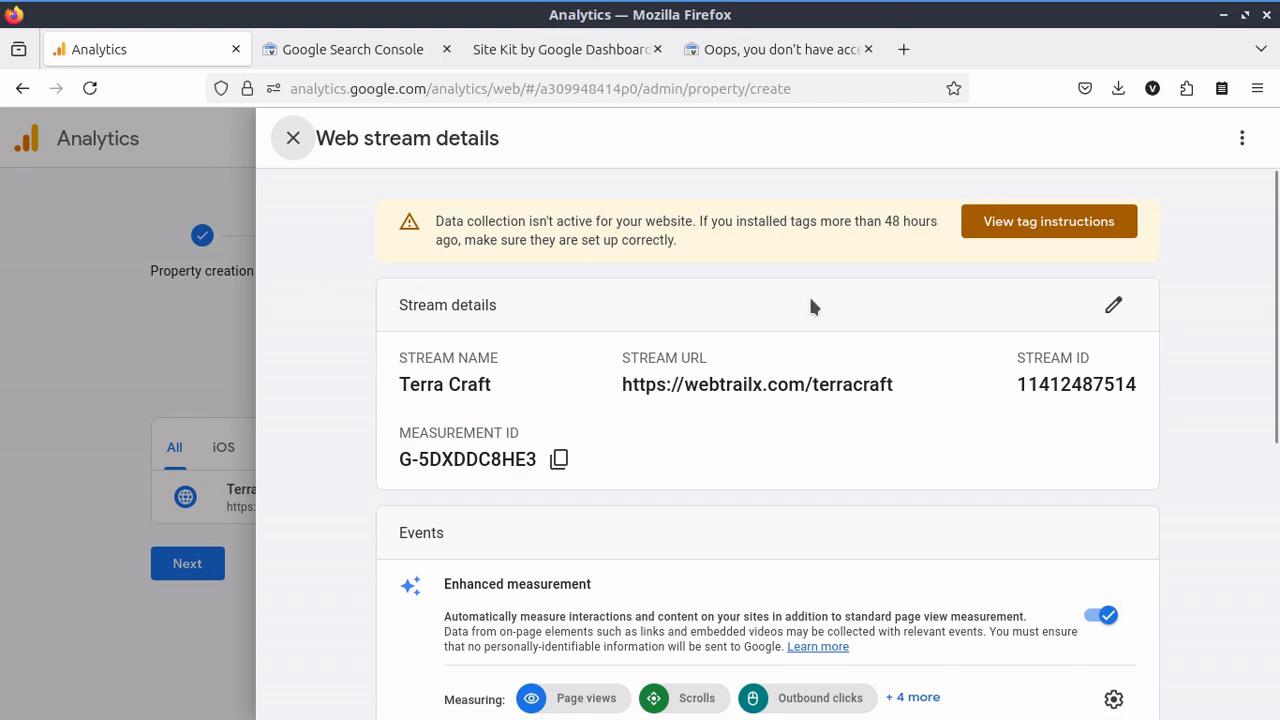
{"action": "left_click", "coordinate": [1008, 222]}
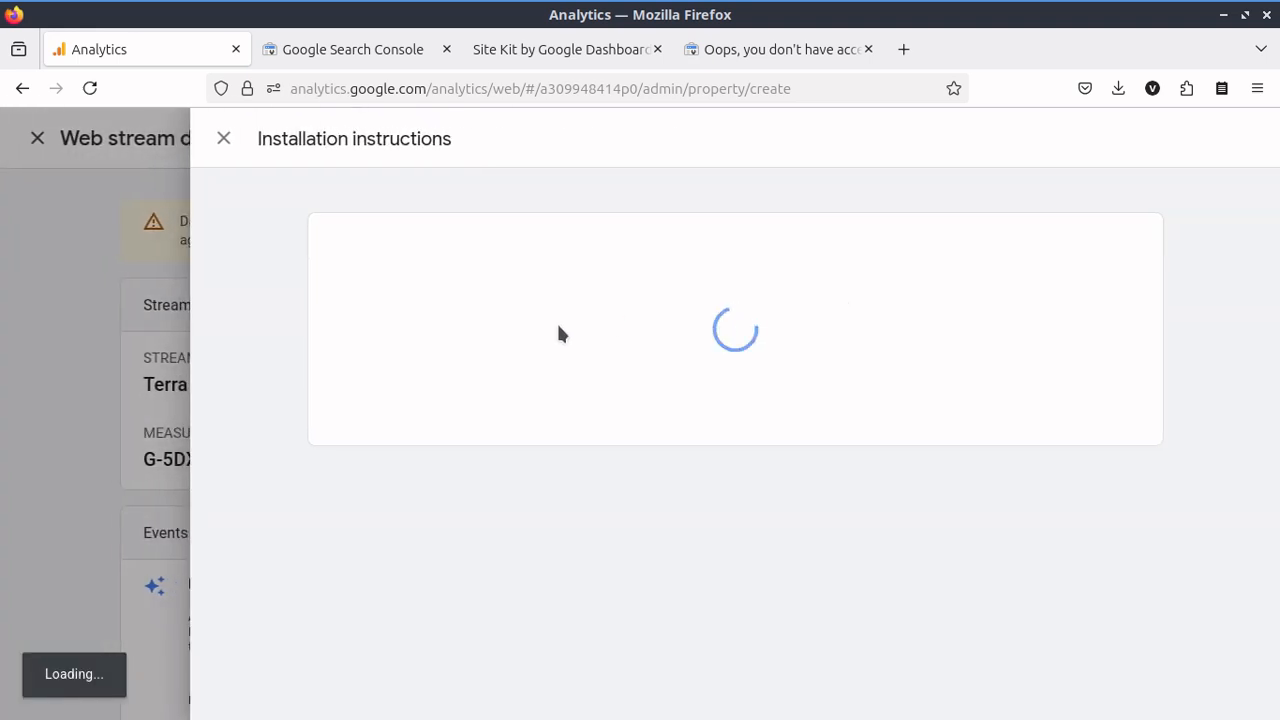
{"action": "left_click", "coordinate": [223, 140]}
{"action": "left_click", "coordinate": [290, 140]}
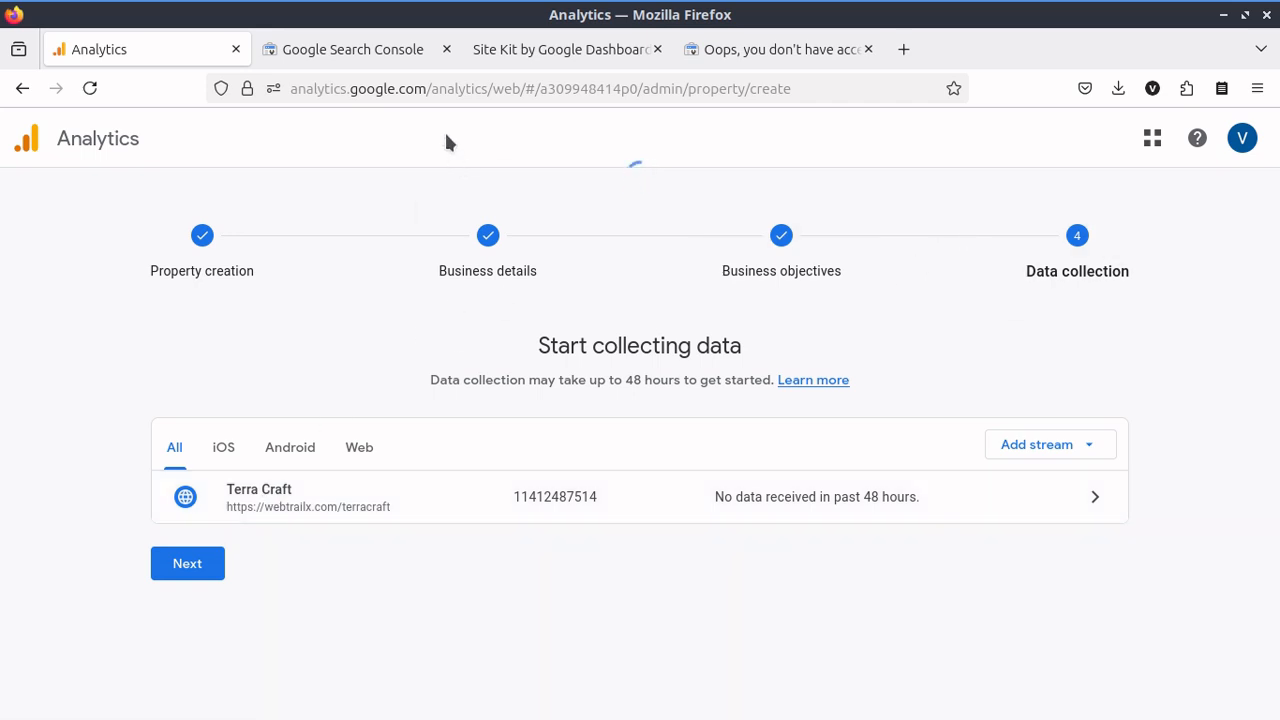
Leave the property creation wizard by loading the base address analytics.google.com.
{"action": "left_click_drag", "start_coordinate": [481, 91], "coordinate": [733, 96]}
{"action": "left_click", "coordinate": [519, 95]}
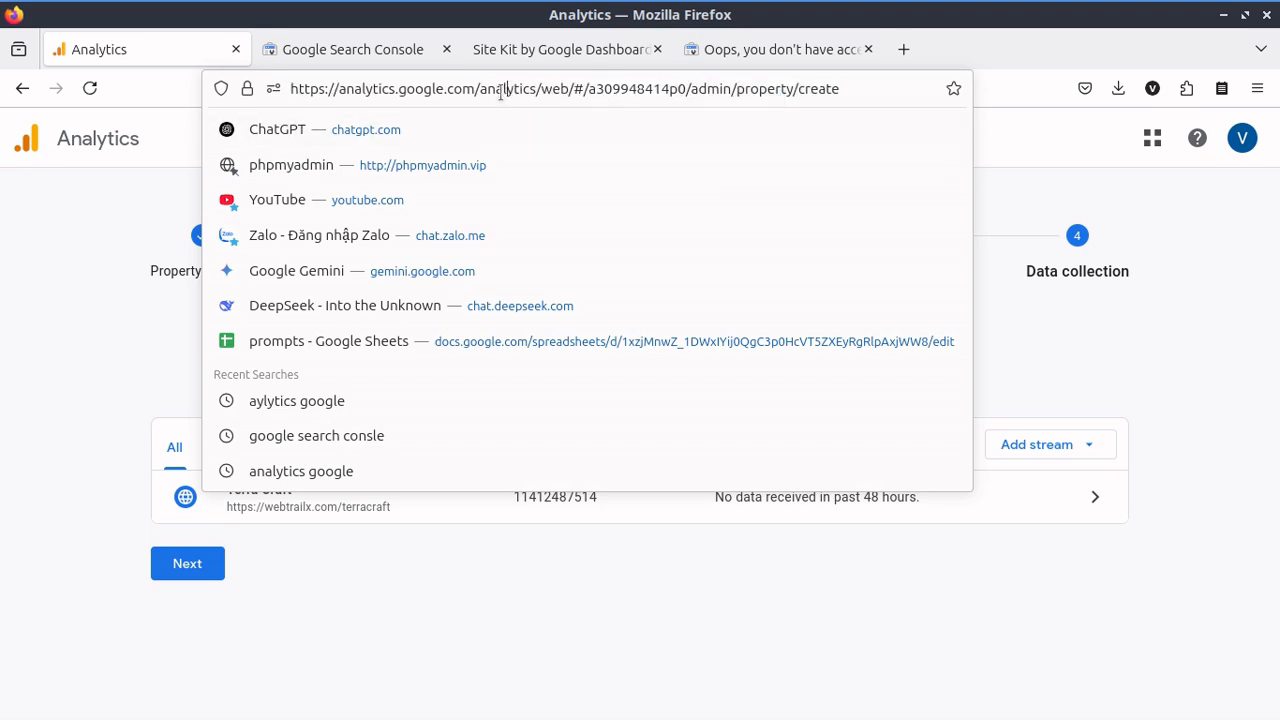
{"action": "left_click_drag", "start_coordinate": [480, 91], "coordinate": [832, 93]}
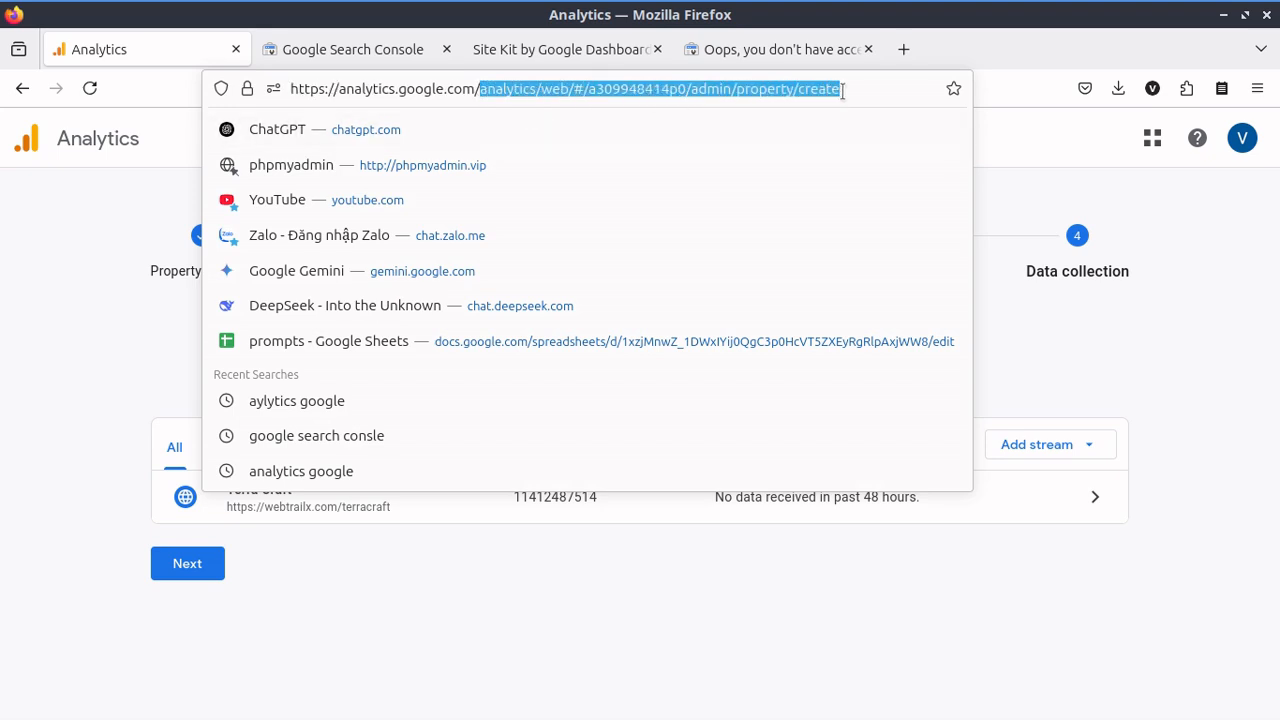
{"action": "key", "text": "BackSpace"}
{"action": "key", "text": "Return"}
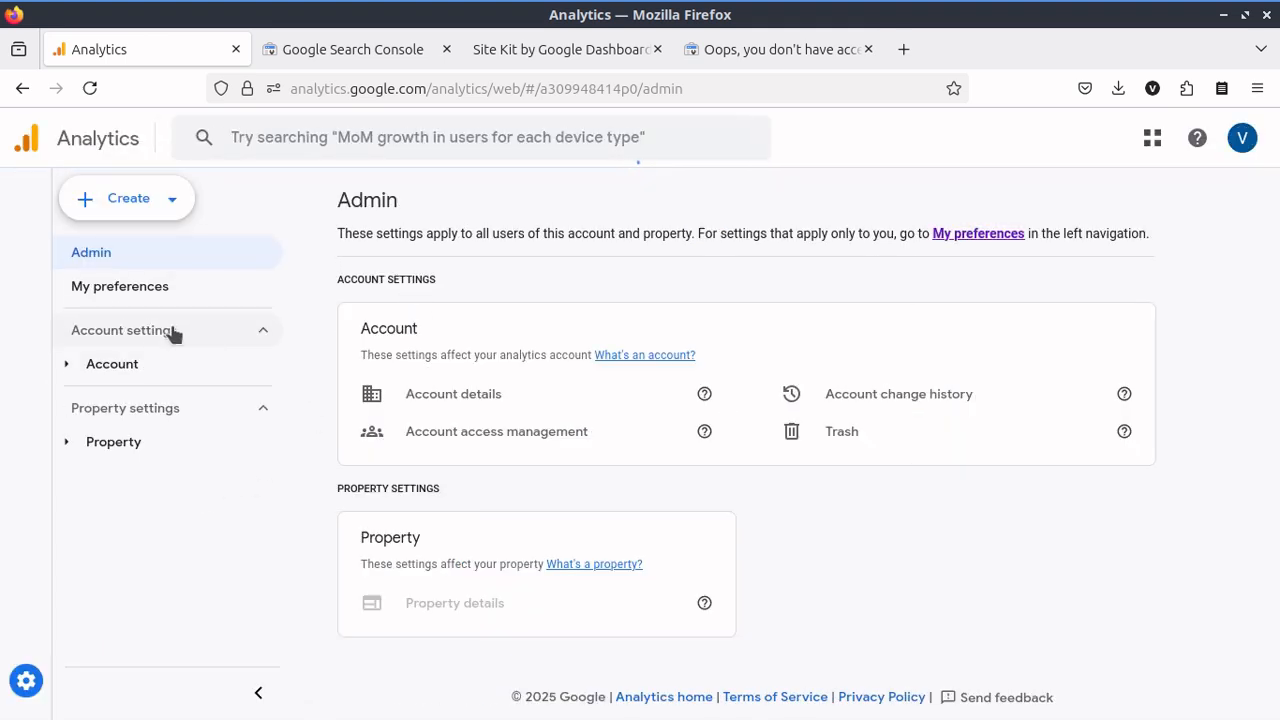
Open the active, non-deleted Terra Craft property in the testing GA4 account.
{"action": "left_click", "coordinate": [124, 445]}
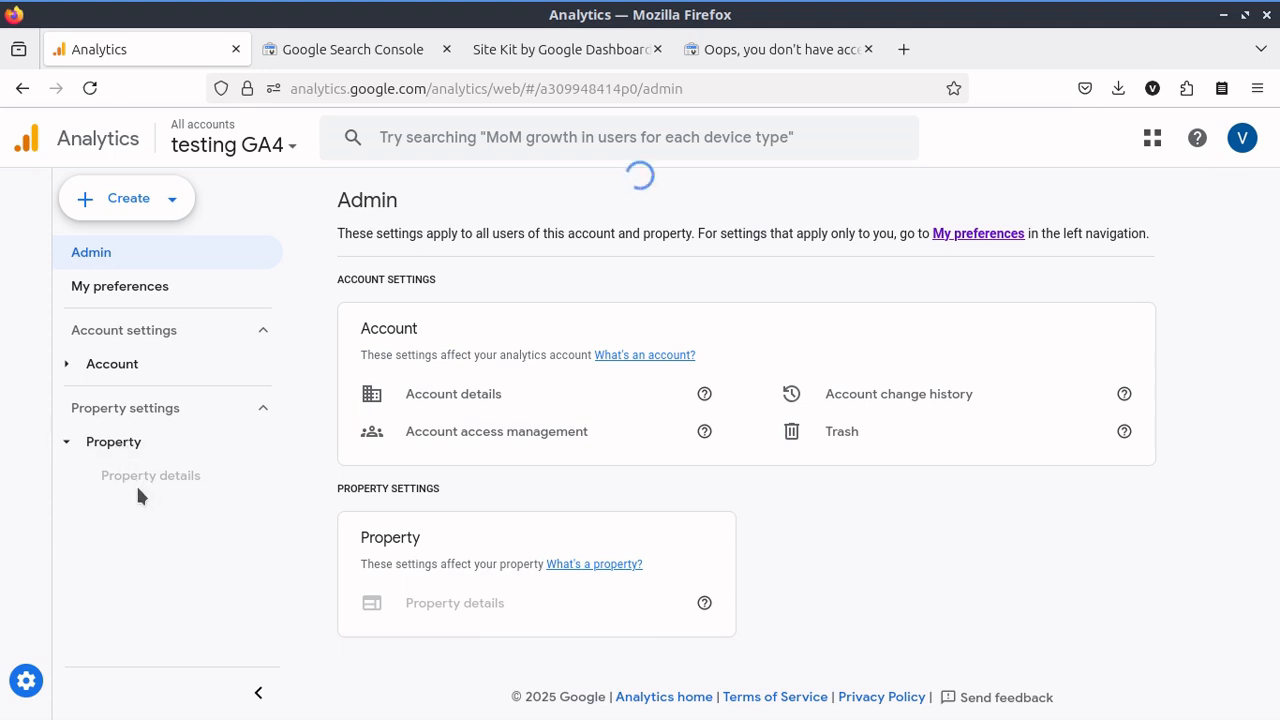
{"action": "left_click", "coordinate": [266, 155]}
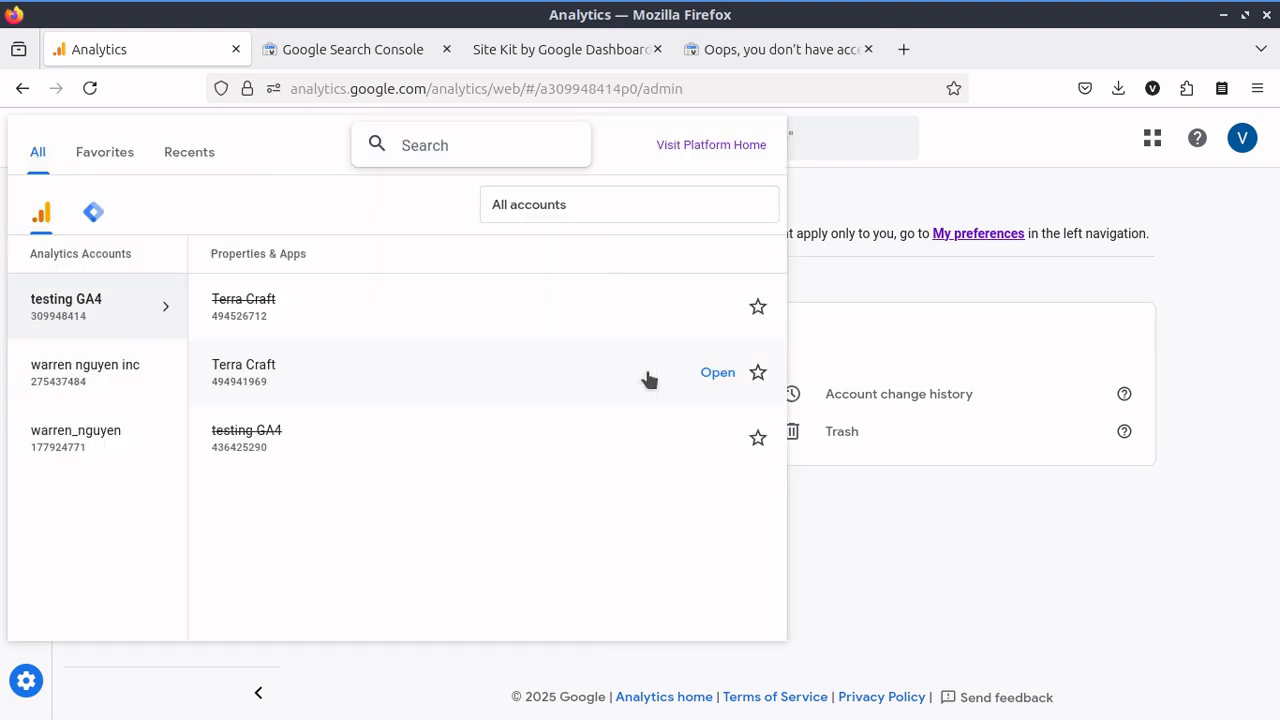
{"action": "left_click", "coordinate": [714, 372]}
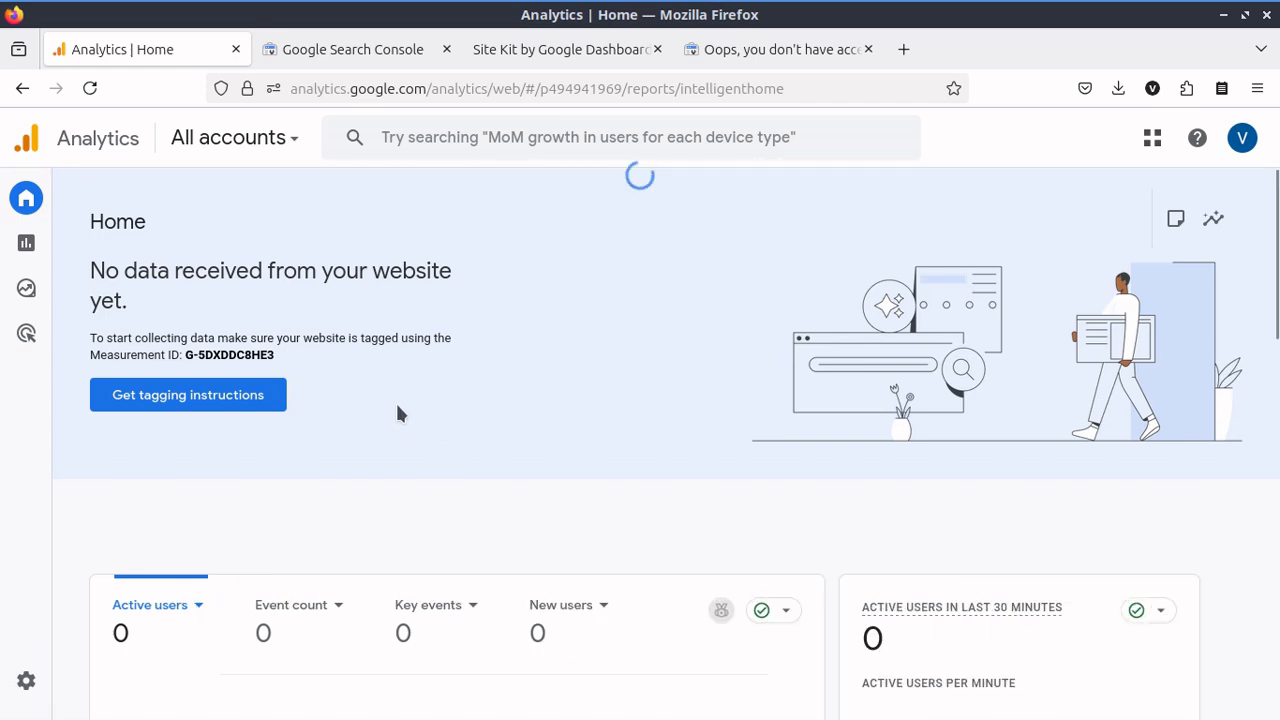
Check the measurement ID and look over the overview cards on the Terra Craft property's home page.
{"action": "left_click_drag", "start_coordinate": [220, 356], "coordinate": [284, 363]}
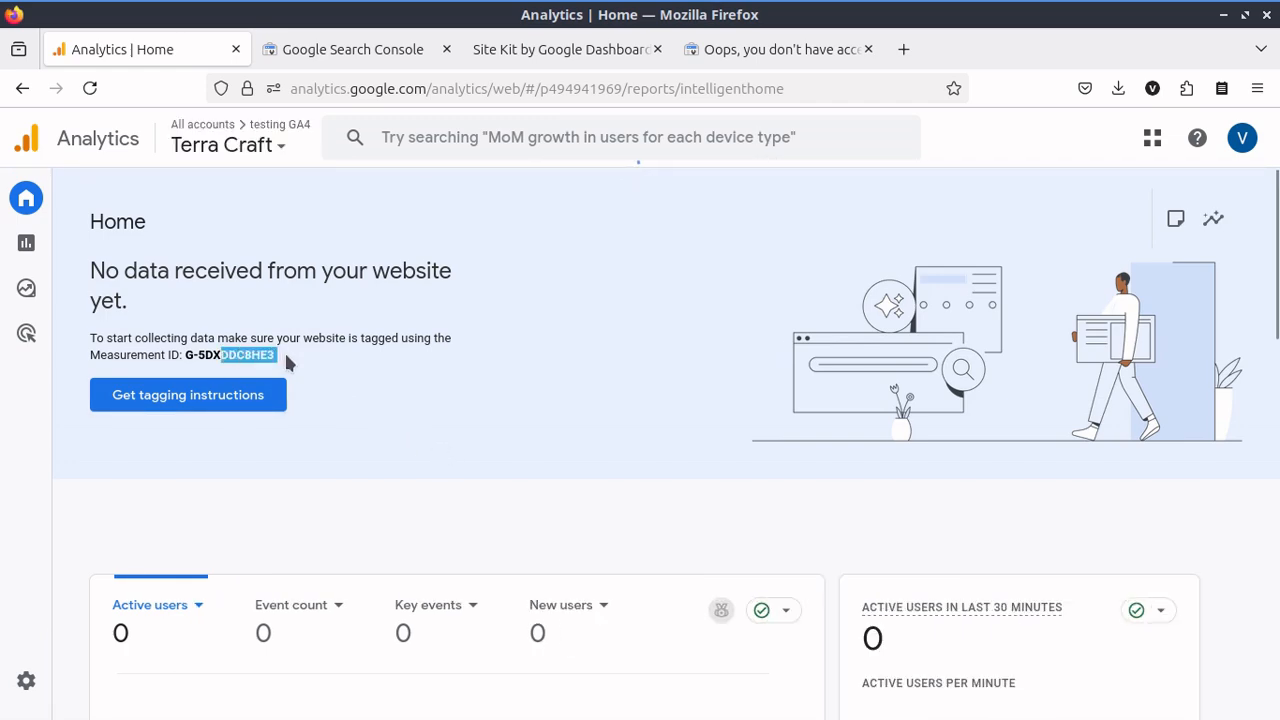
{"action": "scroll", "coordinate": [494, 366], "scroll_direction": "down", "scroll_amount": 4}
{"action": "scroll", "coordinate": [494, 366], "scroll_direction": "down", "scroll_amount": 4}
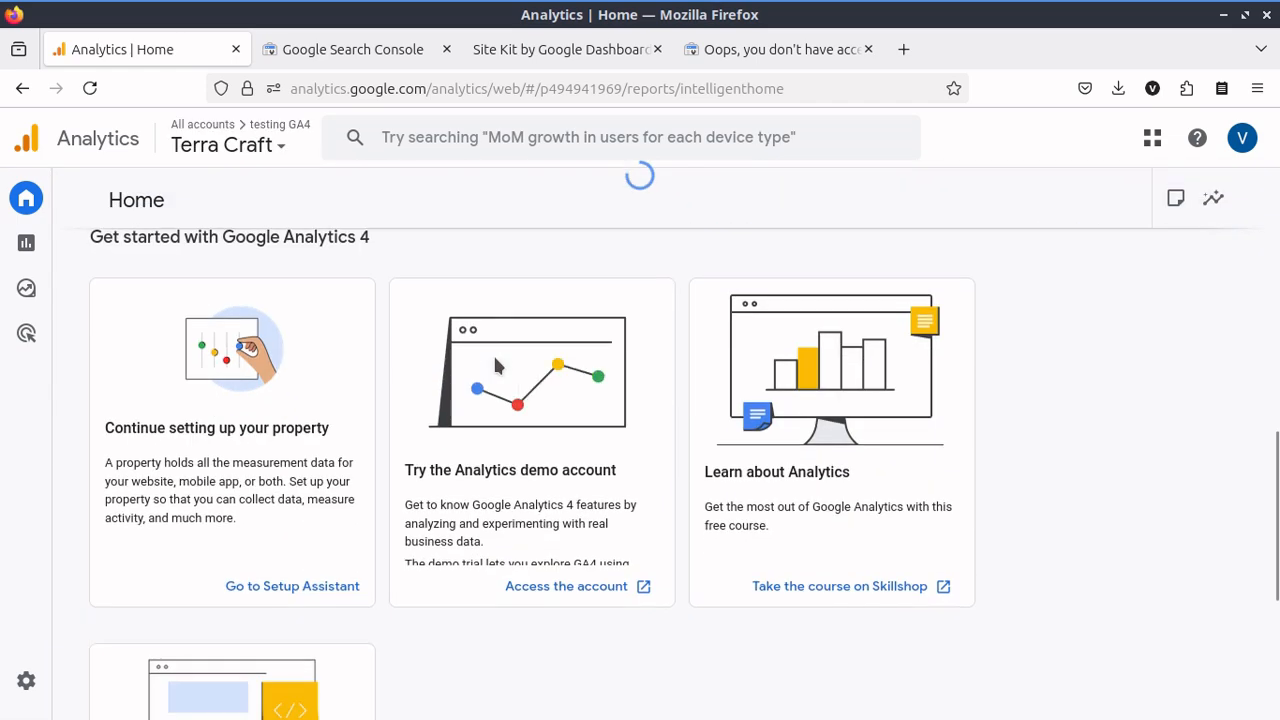
{"action": "scroll", "coordinate": [494, 363], "scroll_direction": "up", "scroll_amount": 5}
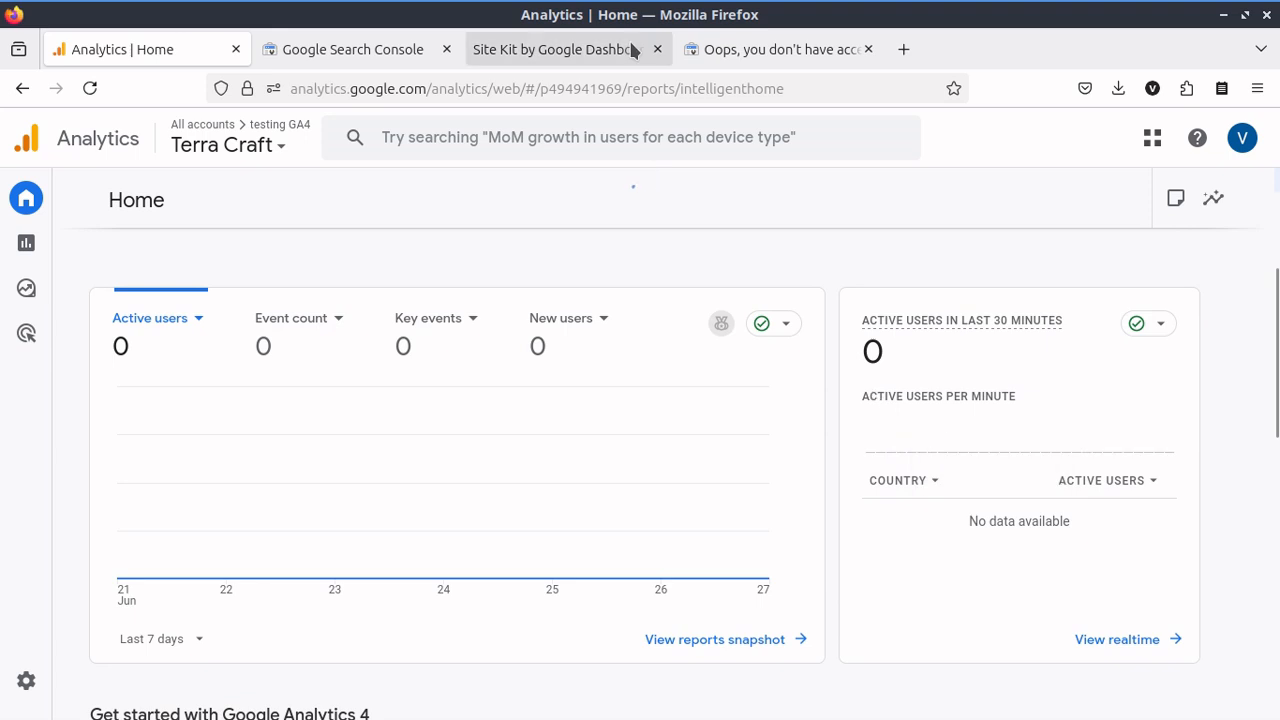
Switch to the Site Kit dashboard and check its search traffic metrics, including key events, and its top content table.
{"action": "left_click", "coordinate": [591, 52]}
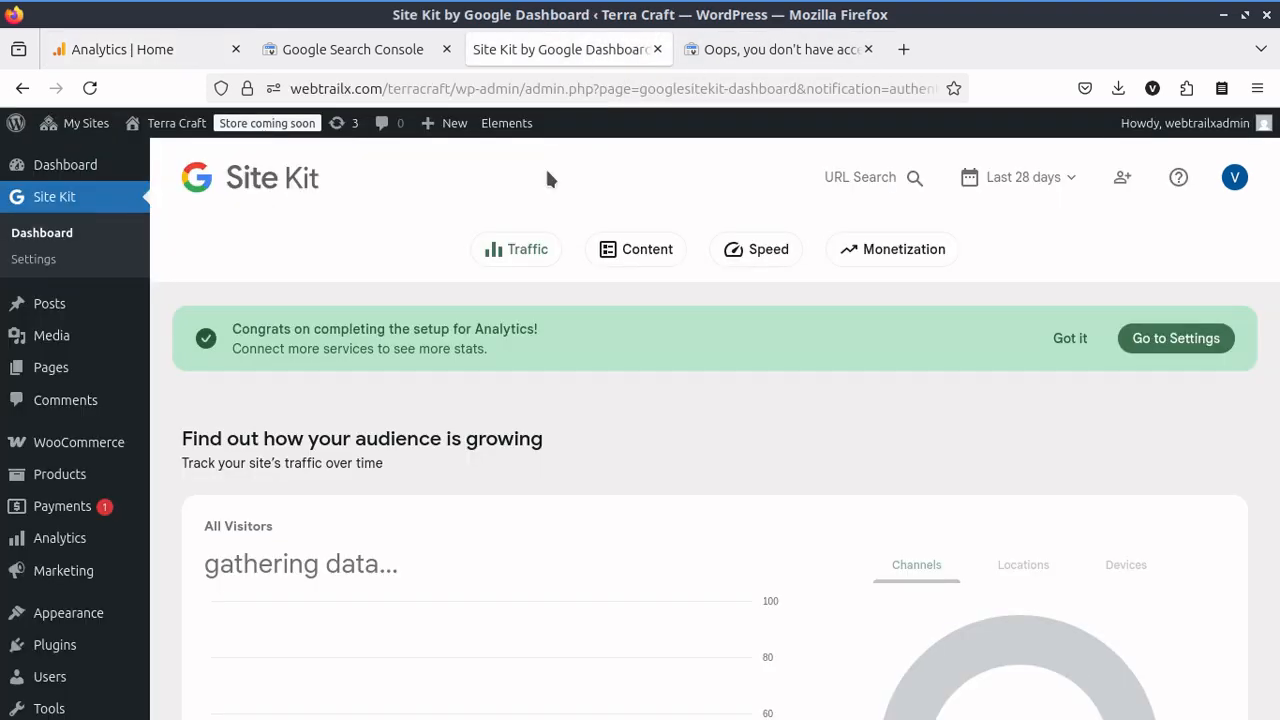
{"action": "scroll", "coordinate": [555, 431], "scroll_direction": "down", "scroll_amount": 5}
{"action": "scroll", "coordinate": [555, 431], "scroll_direction": "down", "scroll_amount": 4}
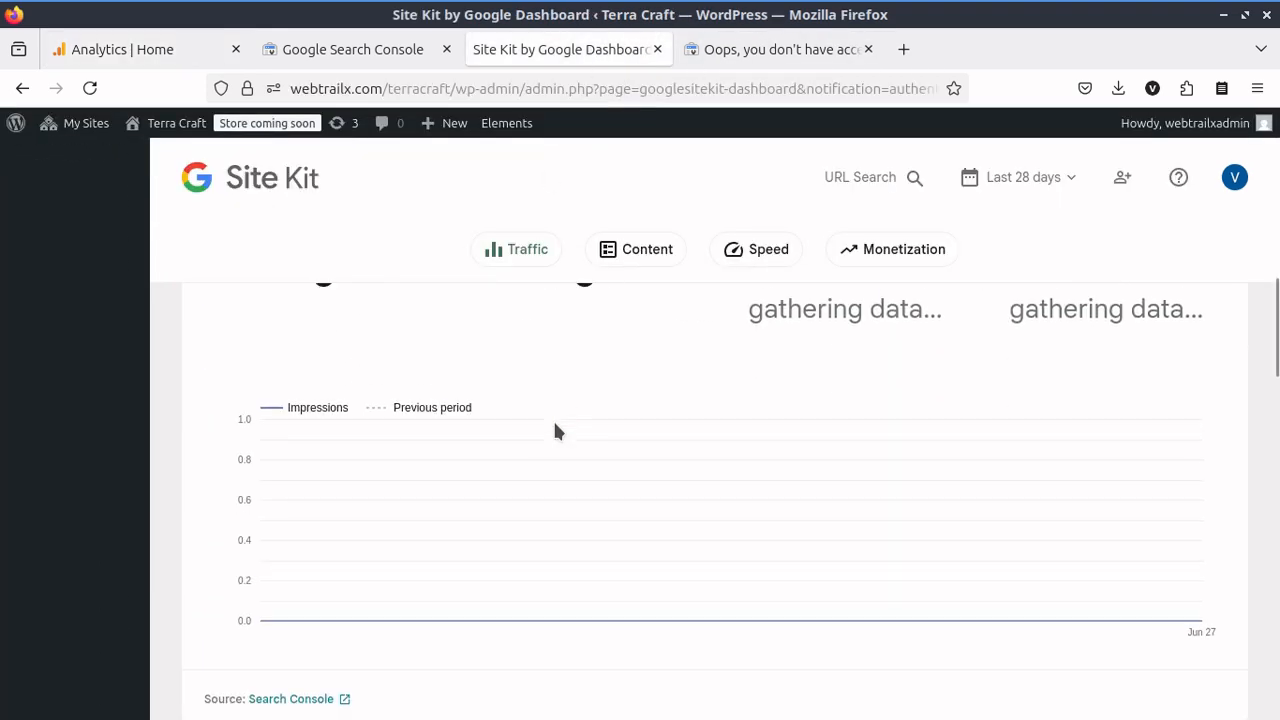
{"action": "scroll", "coordinate": [555, 431], "scroll_direction": "up", "scroll_amount": 4}
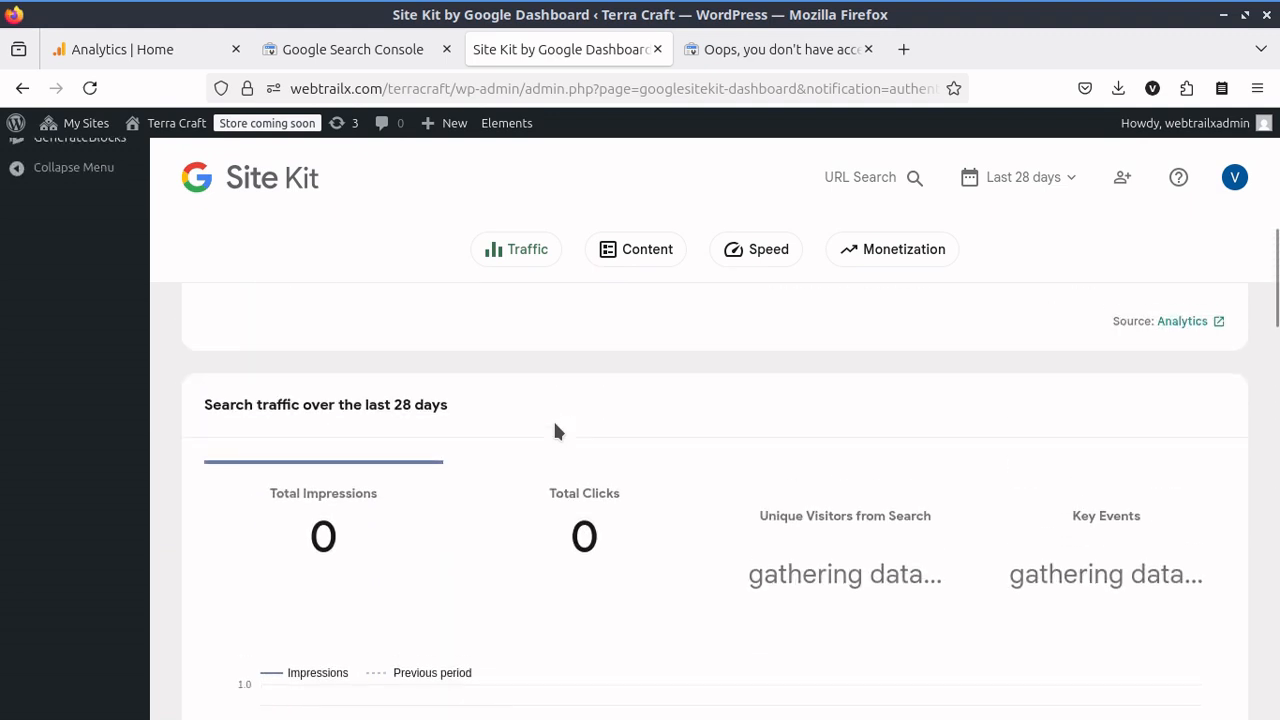
{"action": "scroll", "coordinate": [557, 431], "scroll_direction": "down", "scroll_amount": 2}
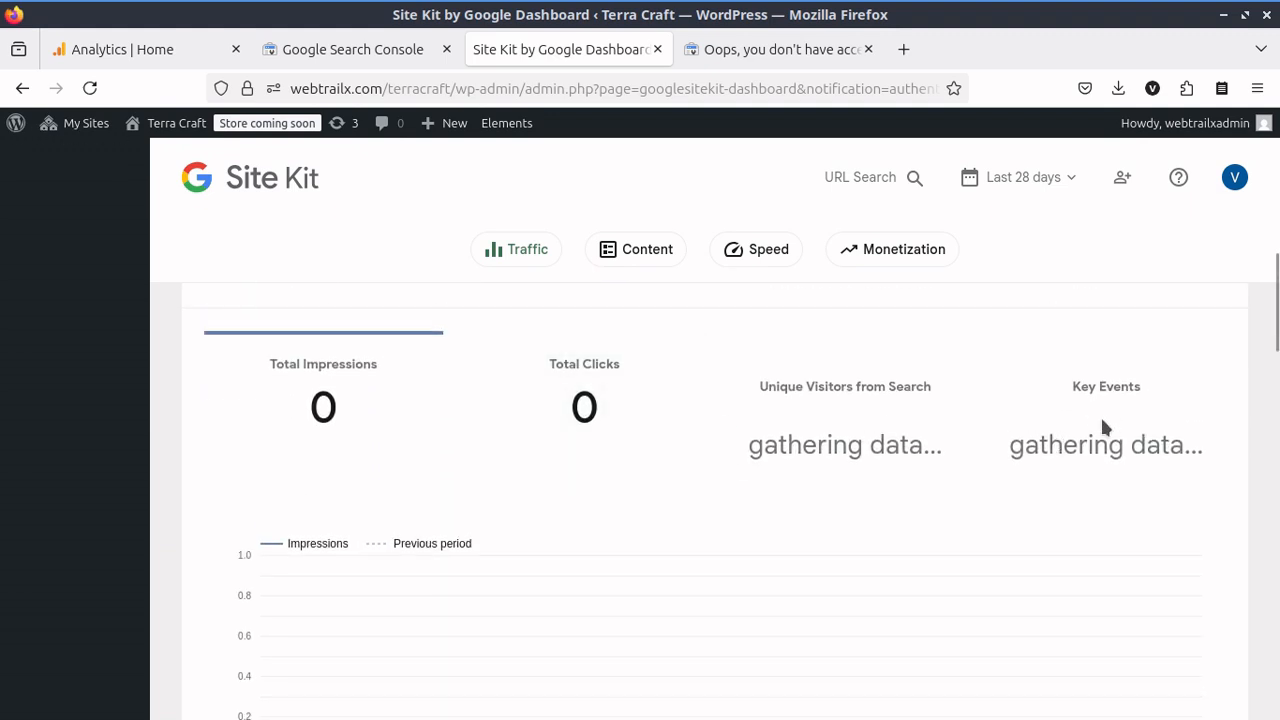
{"action": "scroll", "coordinate": [728, 465], "scroll_direction": "down", "scroll_amount": 10}
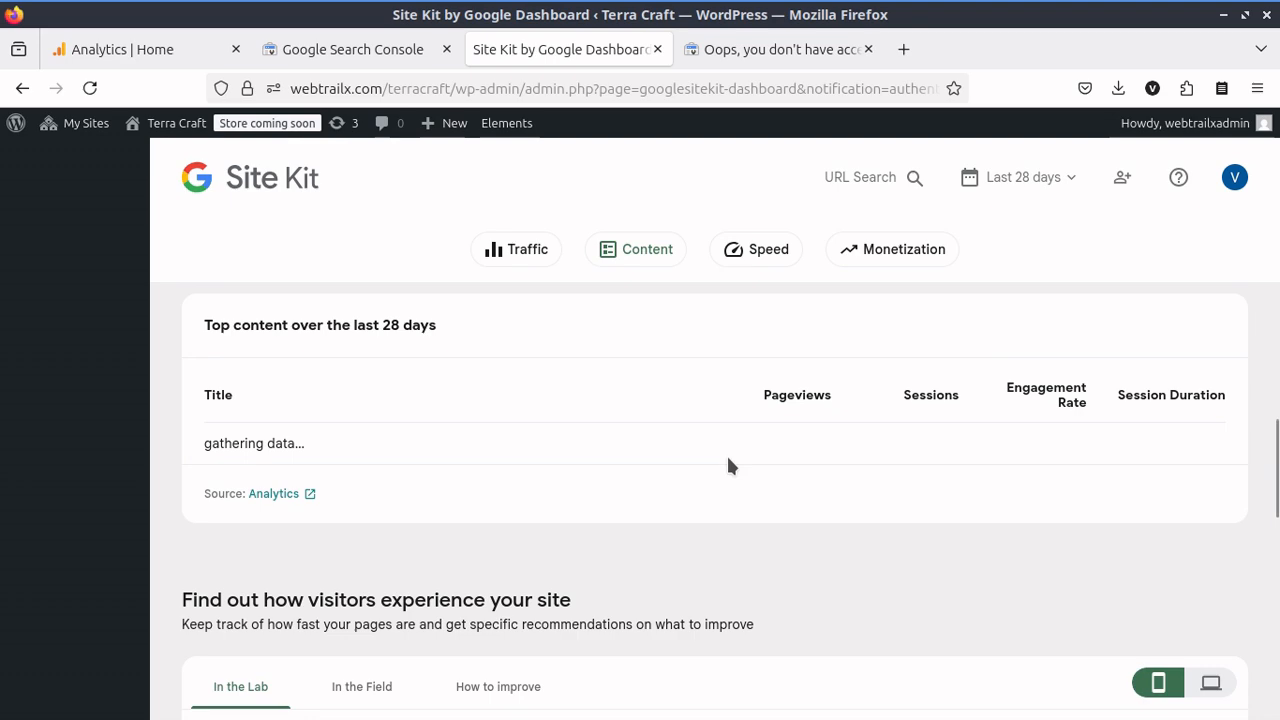
{"action": "scroll", "coordinate": [728, 465], "scroll_direction": "up", "scroll_amount": 10}
Check active users per minute in Google Analytics' realtime overview for Terra Craft, and return to the Site Kit dashboard.
{"action": "left_click", "coordinate": [176, 52]}
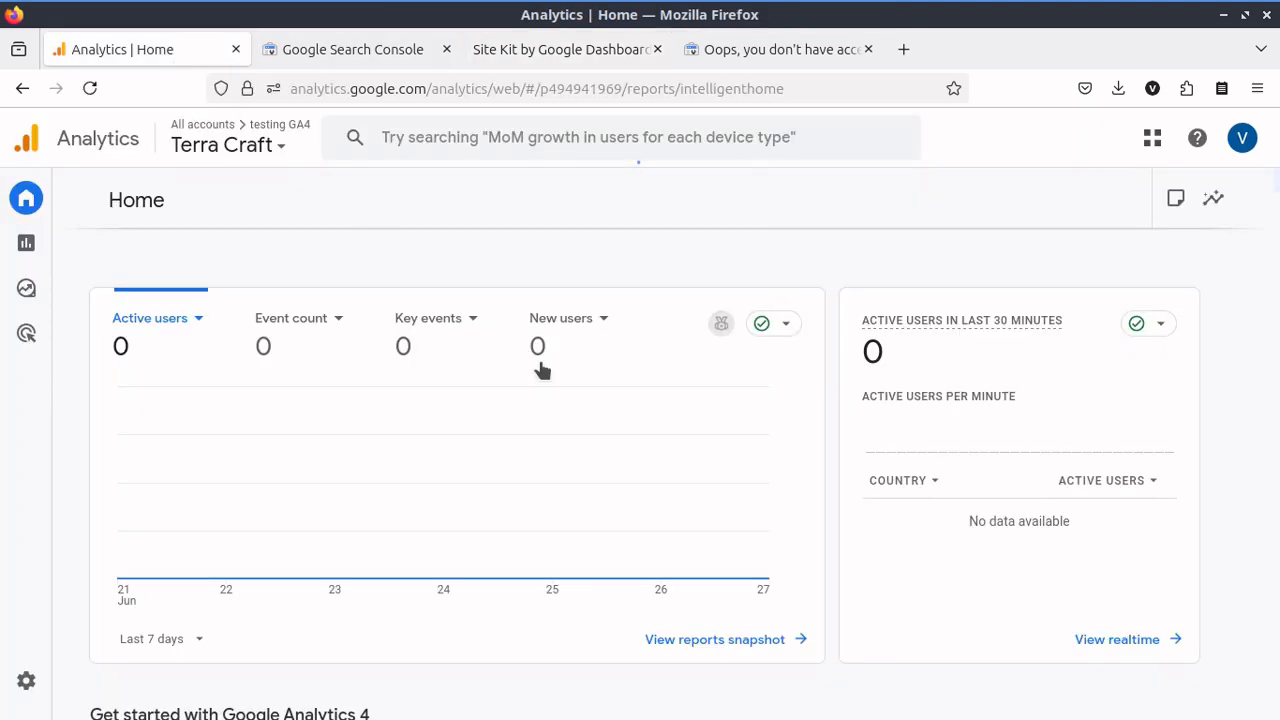
{"action": "scroll", "coordinate": [1035, 372], "scroll_direction": "down", "scroll_amount": 5}
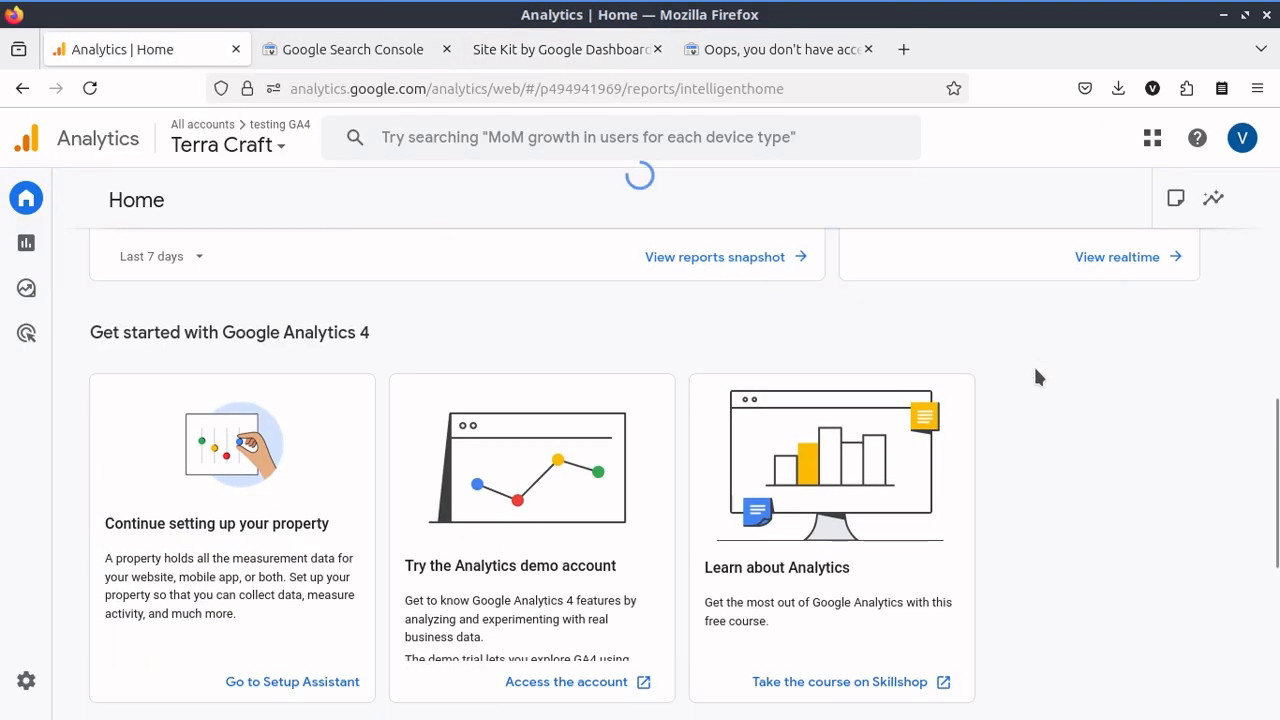
{"action": "scroll", "coordinate": [1035, 370], "scroll_direction": "down", "scroll_amount": 5}
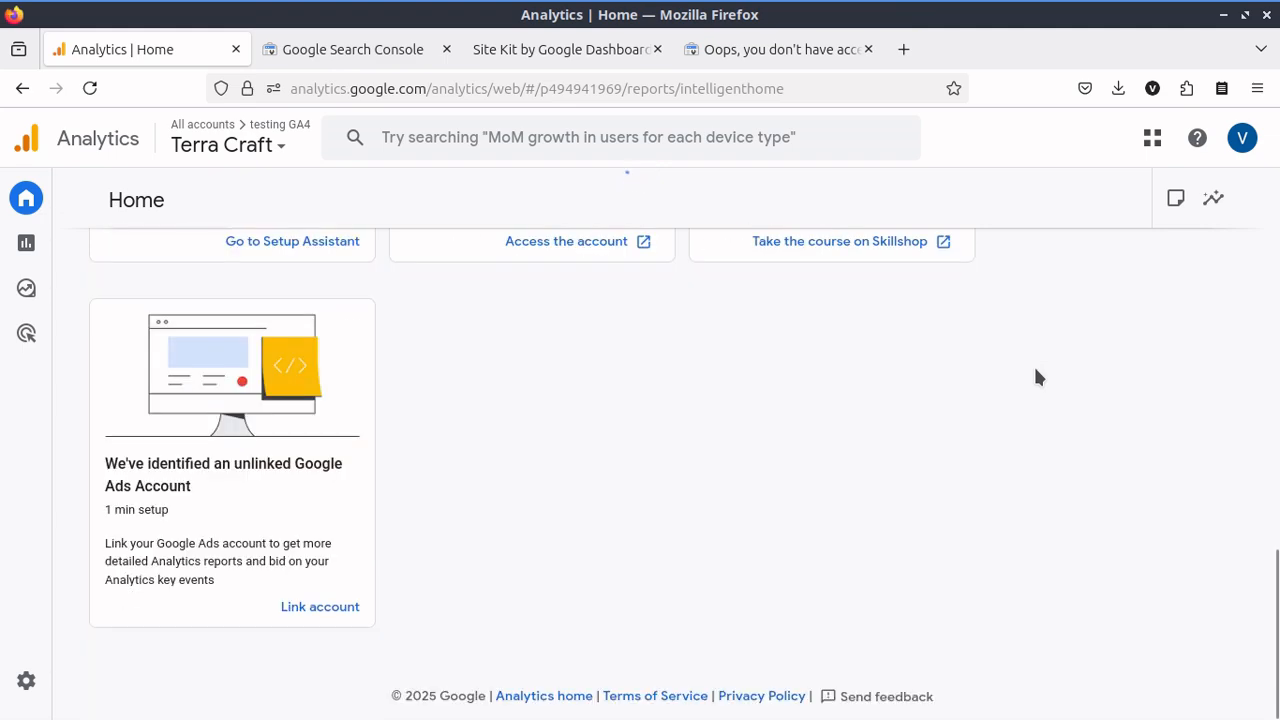
{"action": "scroll", "coordinate": [1036, 374], "scroll_direction": "up", "scroll_amount": 8}
{"action": "left_click", "coordinate": [1112, 486]}
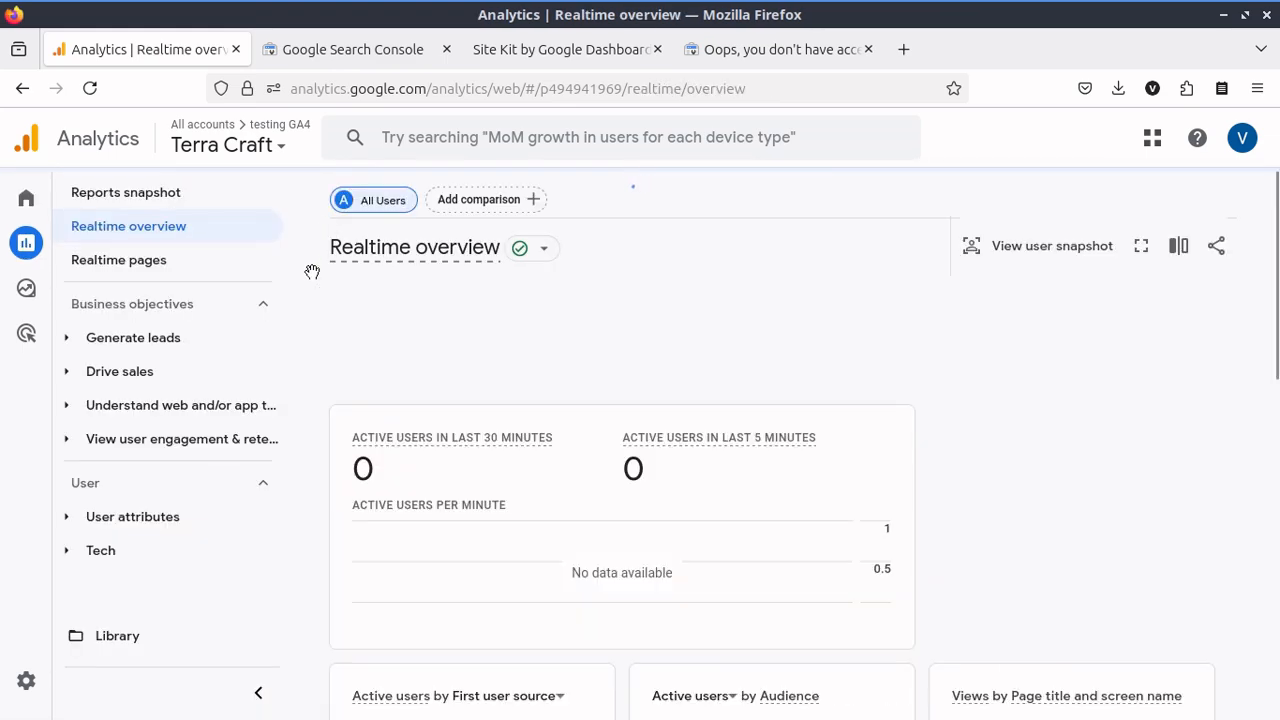
{"action": "mouse_move", "coordinate": [463, 537]}
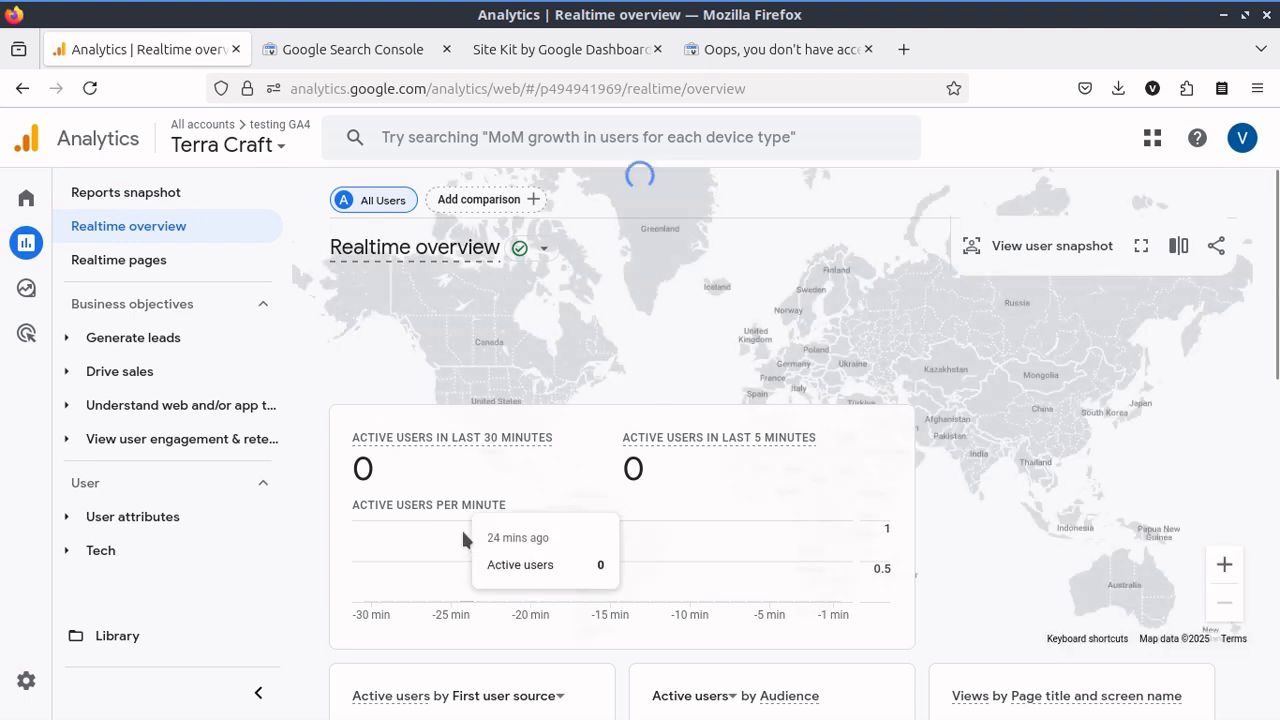
{"action": "left_click", "coordinate": [622, 64]}
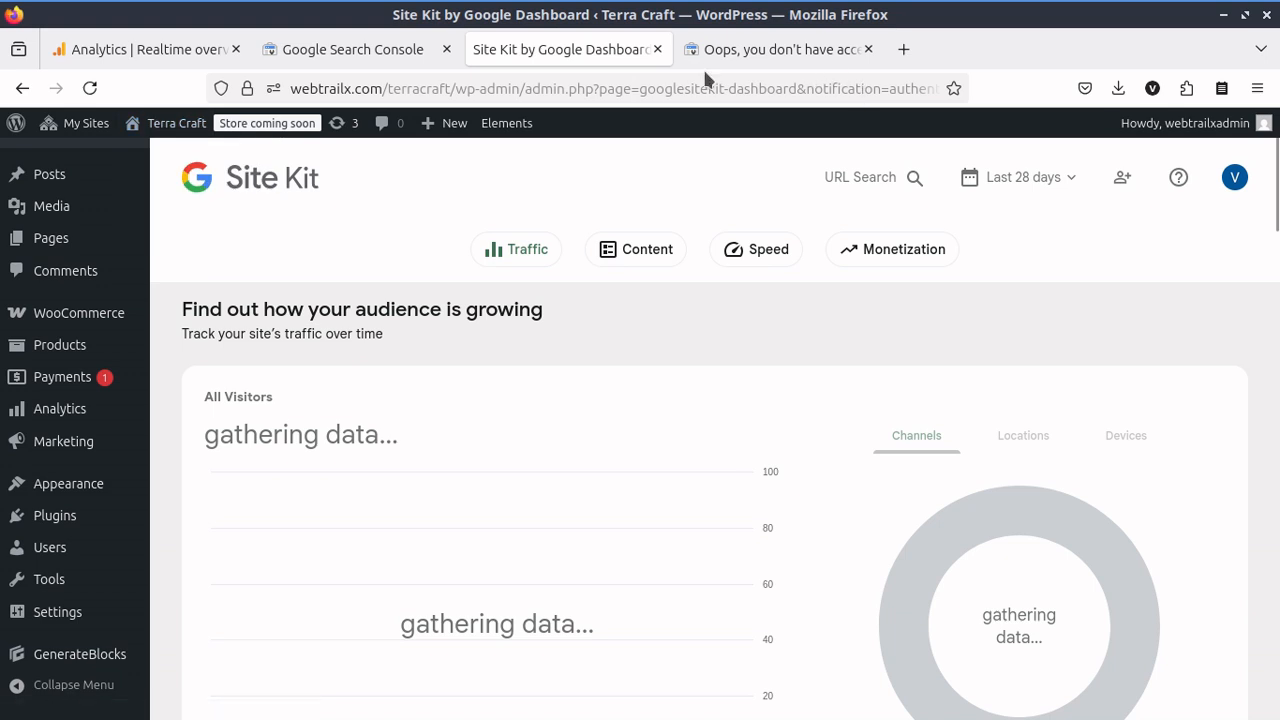
Close the Search Console access-error page and open the Terra Craft storefront in a new tab.
{"action": "left_click", "coordinate": [867, 49]}
{"action": "mouse_move", "coordinate": [165, 120]}
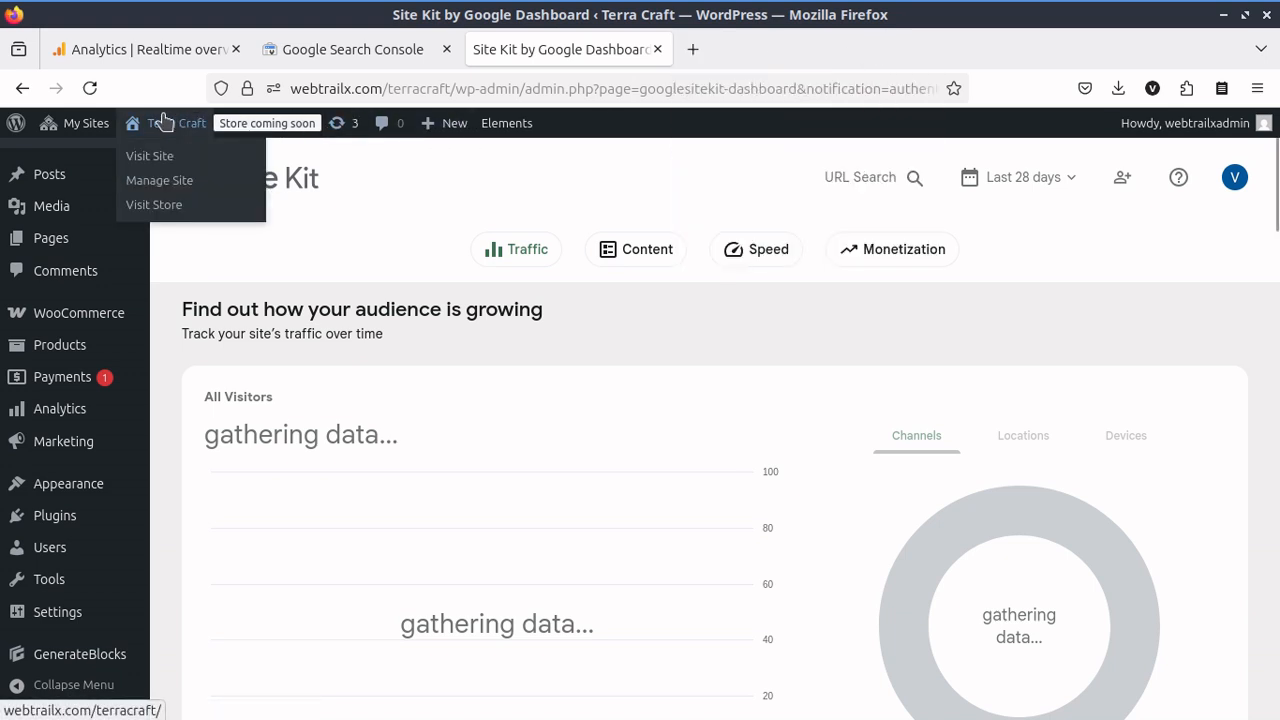
{"action": "middle_click", "coordinate": [158, 155]}
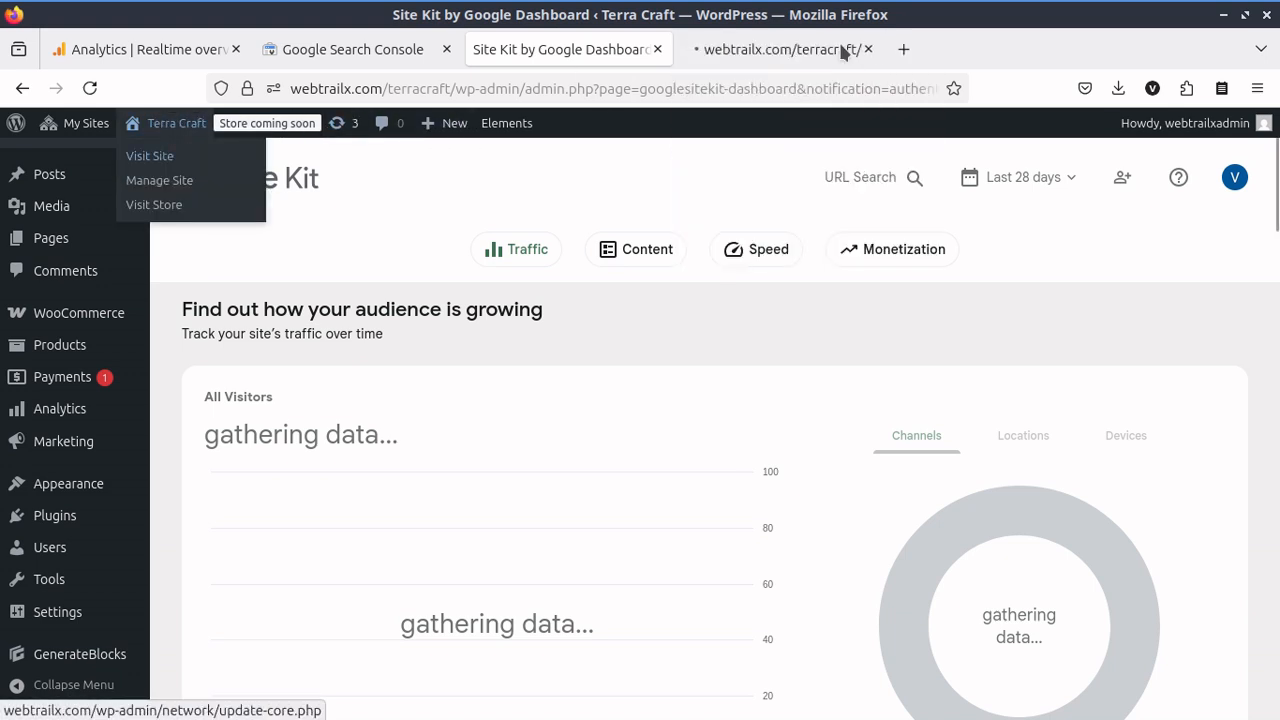
{"action": "left_click", "coordinate": [791, 62]}
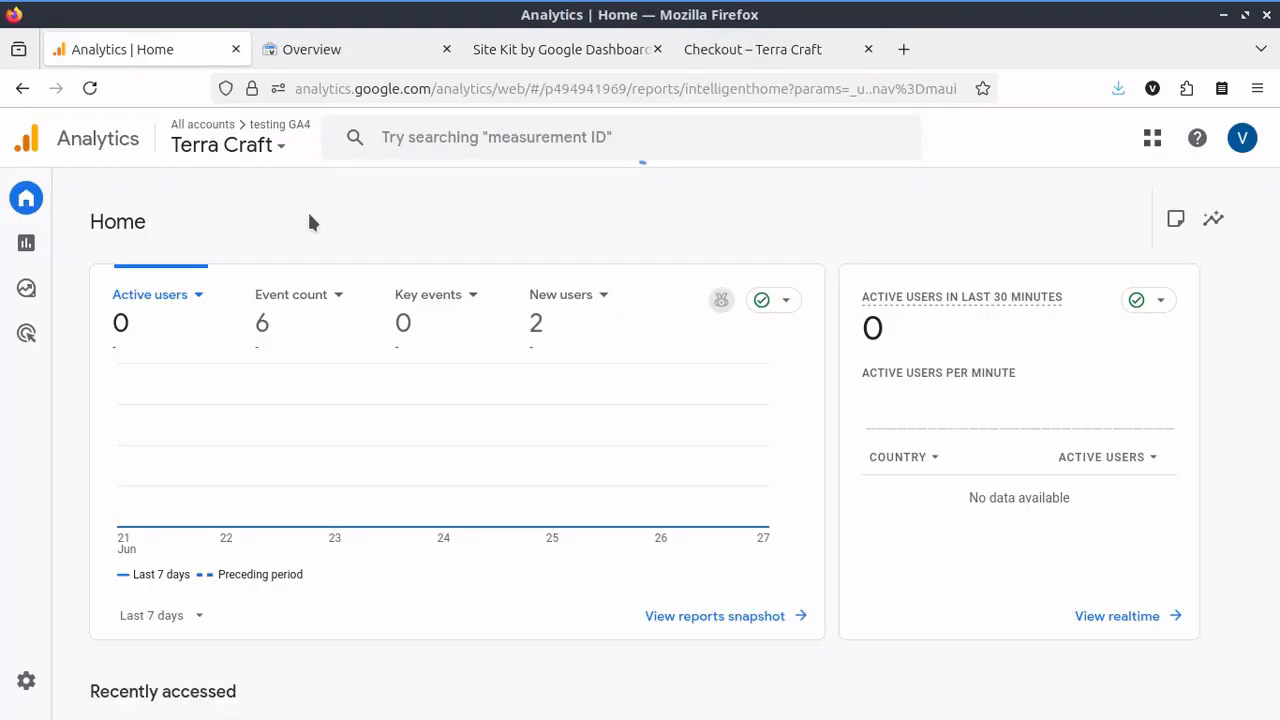
Reload the Google Analytics home page, and review all visitors and search traffic on the Site Kit dashboard.
{"action": "key", "text": "F5"}
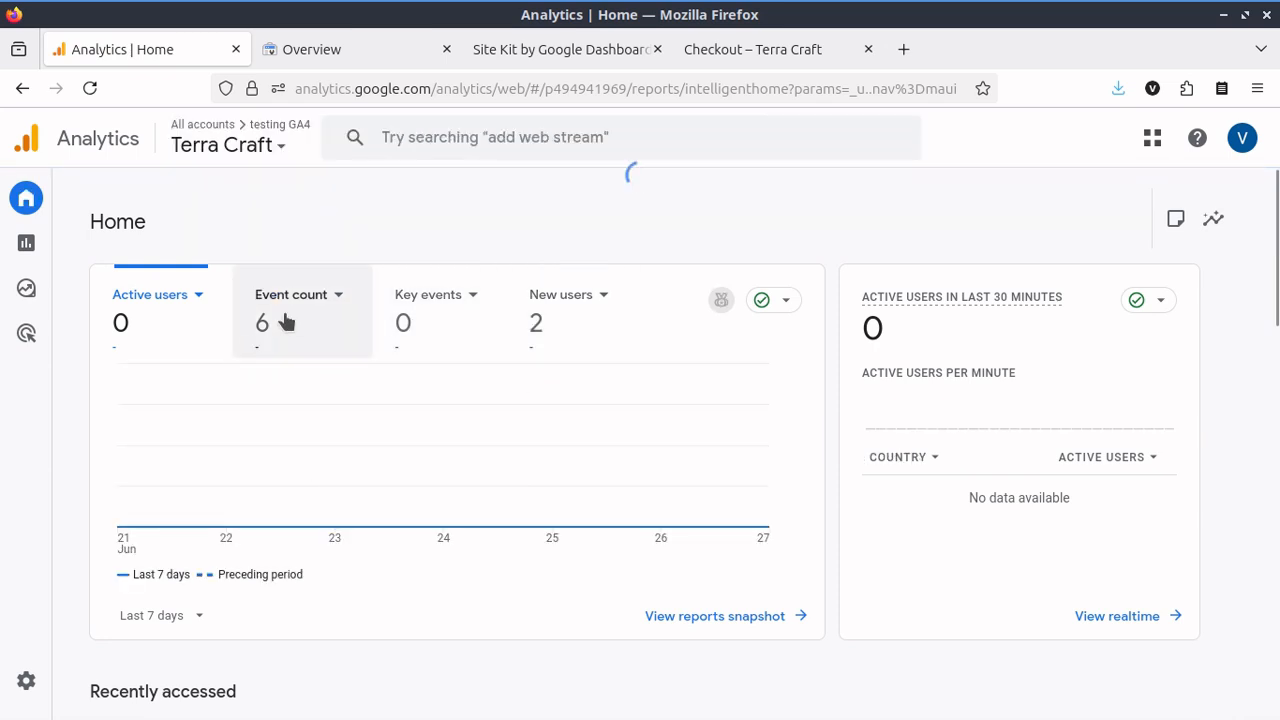
{"action": "left_click", "coordinate": [545, 50]}
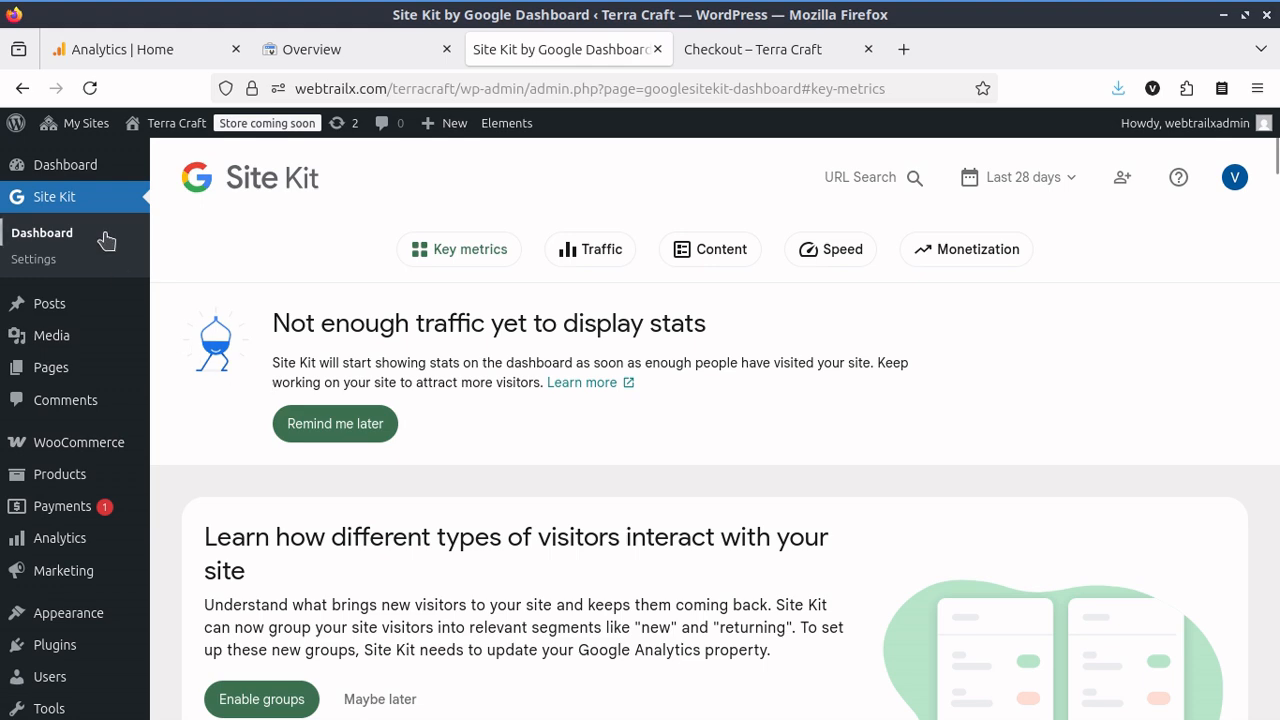
{"action": "scroll", "coordinate": [540, 350], "scroll_direction": "down", "scroll_amount": 10}
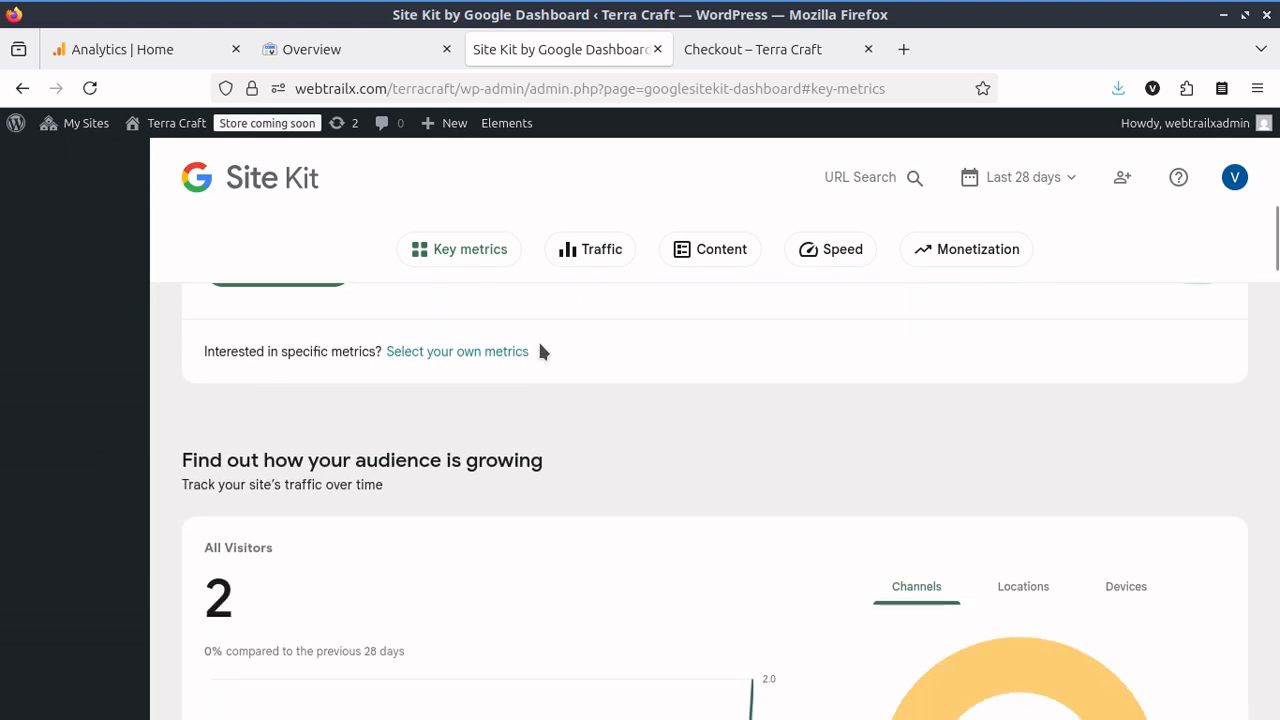
{"action": "scroll", "coordinate": [540, 350], "scroll_direction": "up", "scroll_amount": 3}
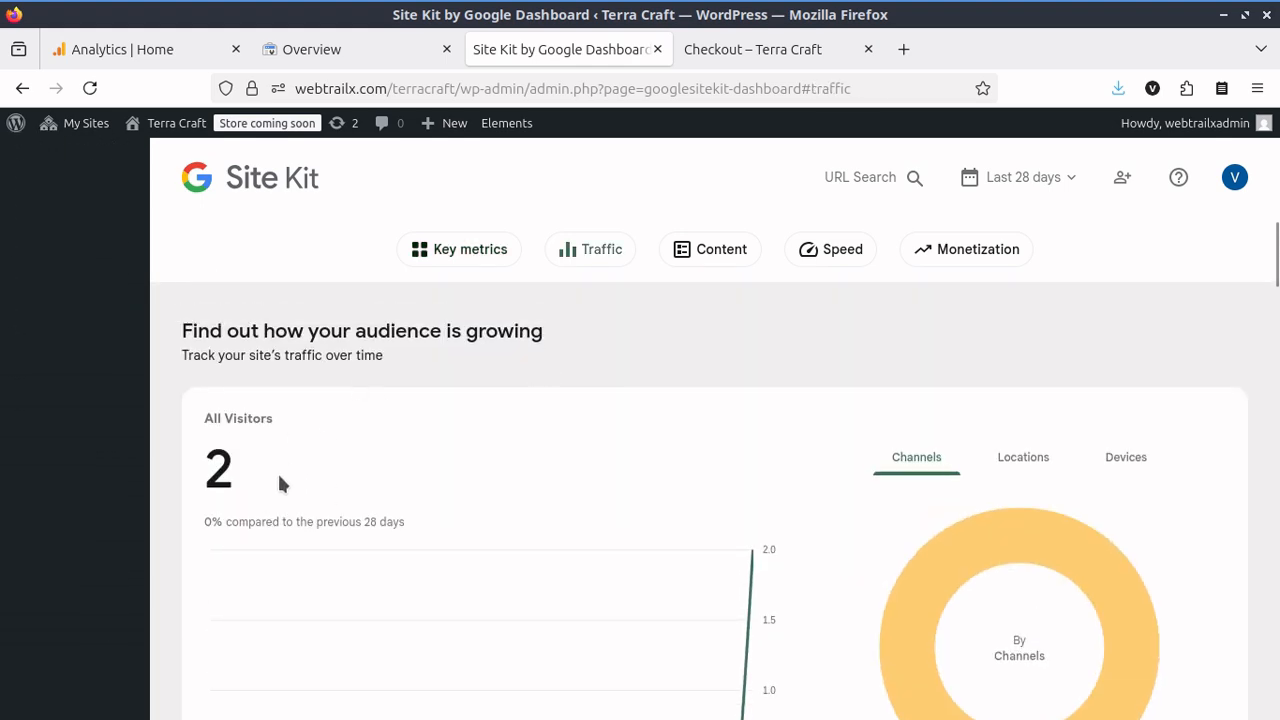
{"action": "scroll", "coordinate": [285, 476], "scroll_direction": "down", "scroll_amount": 12}
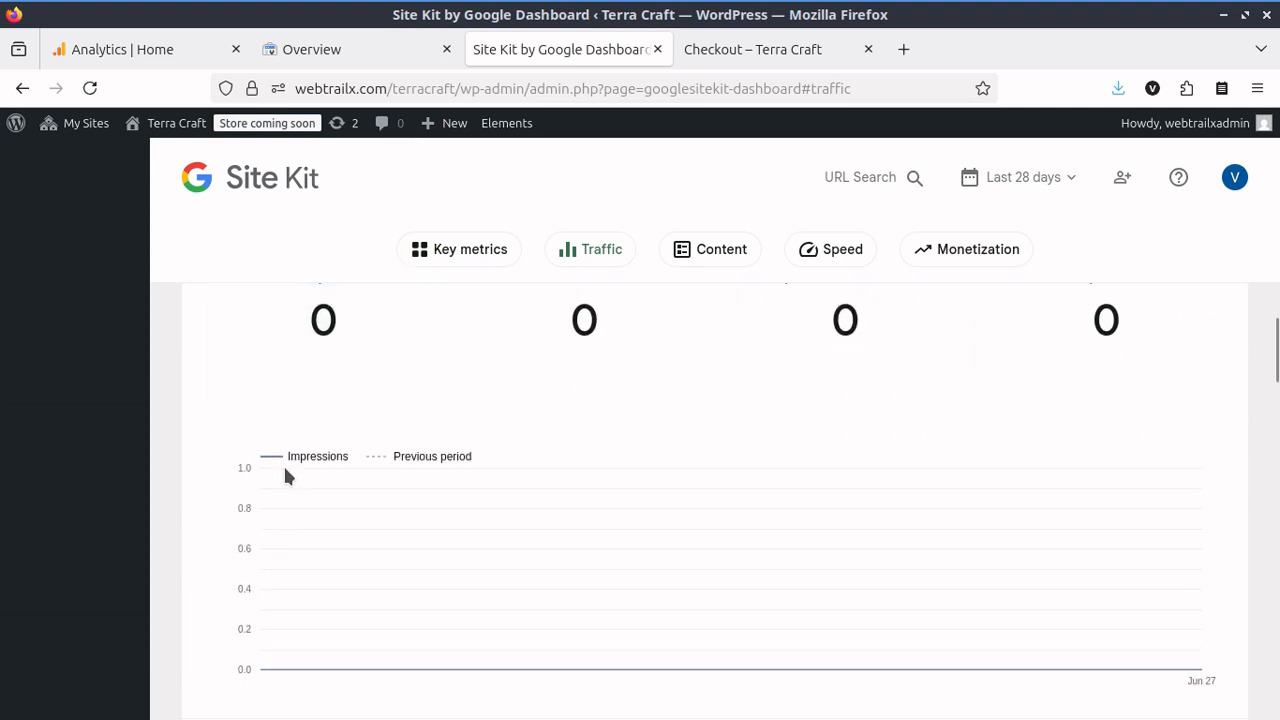
{"action": "scroll", "coordinate": [285, 476], "scroll_direction": "up", "scroll_amount": 14}
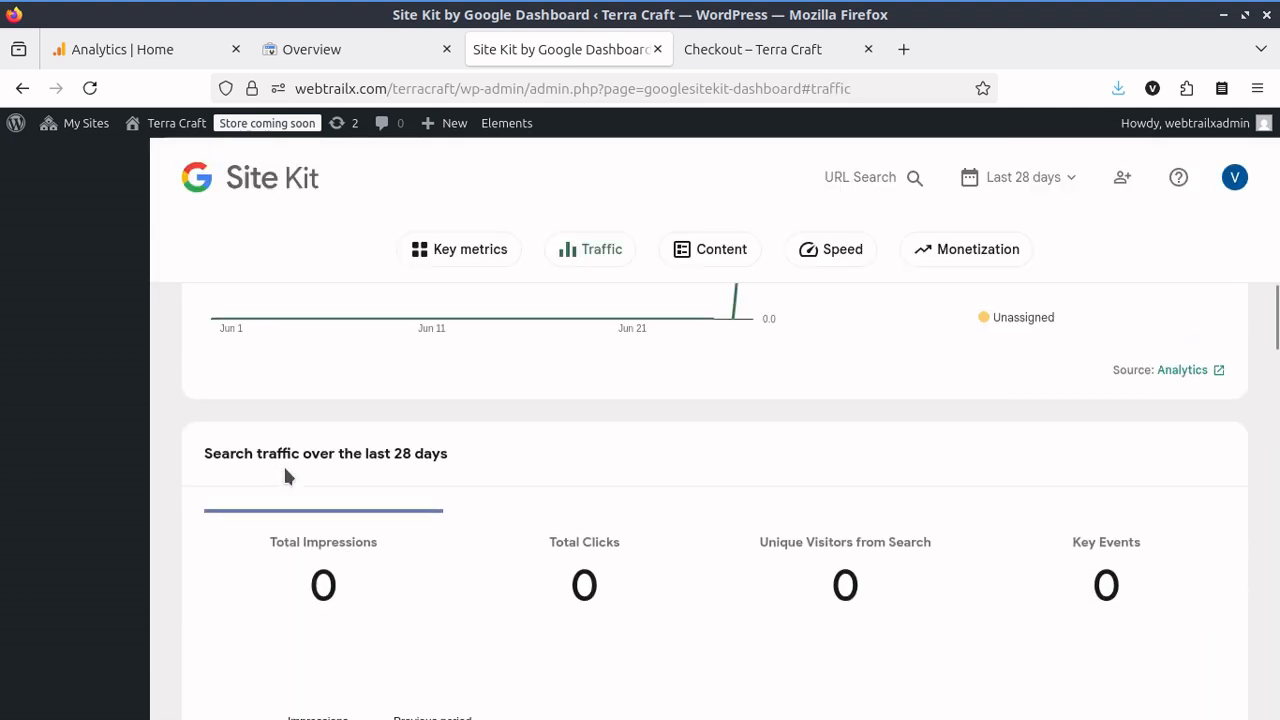
{"action": "scroll", "coordinate": [285, 476], "scroll_direction": "down", "scroll_amount": 5}
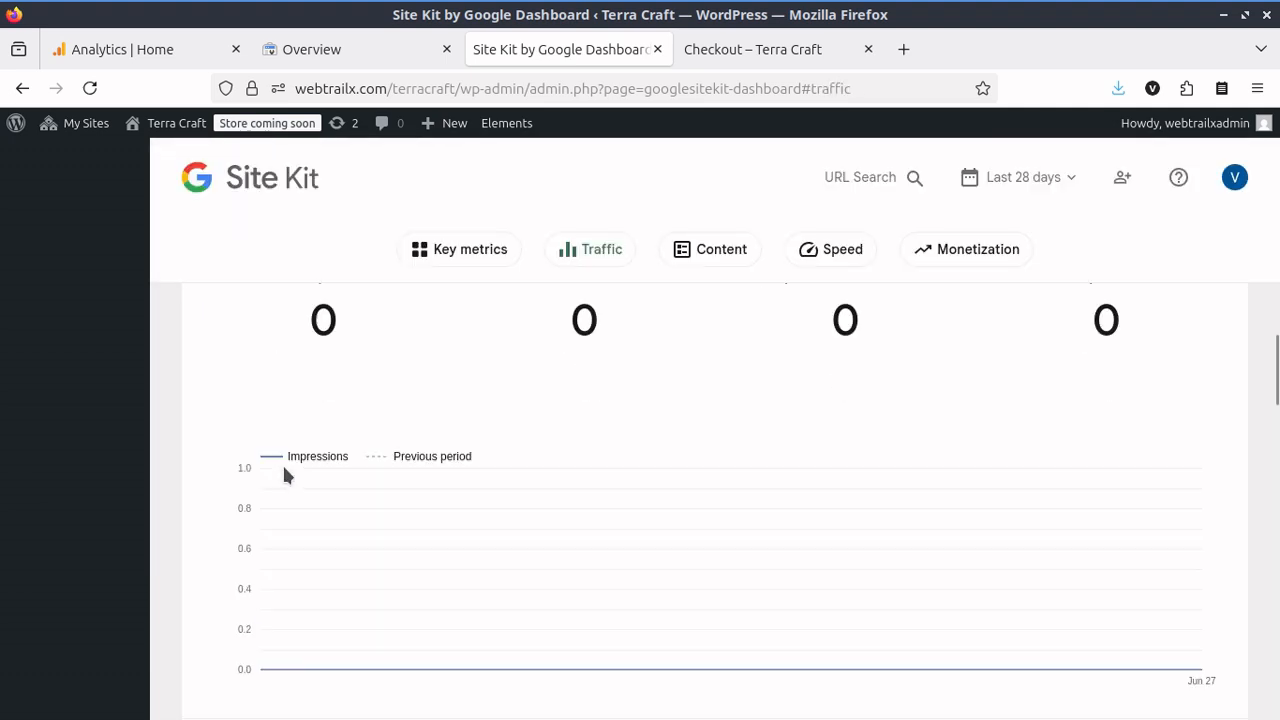
{"action": "scroll", "coordinate": [284, 476], "scroll_direction": "down", "scroll_amount": 20}
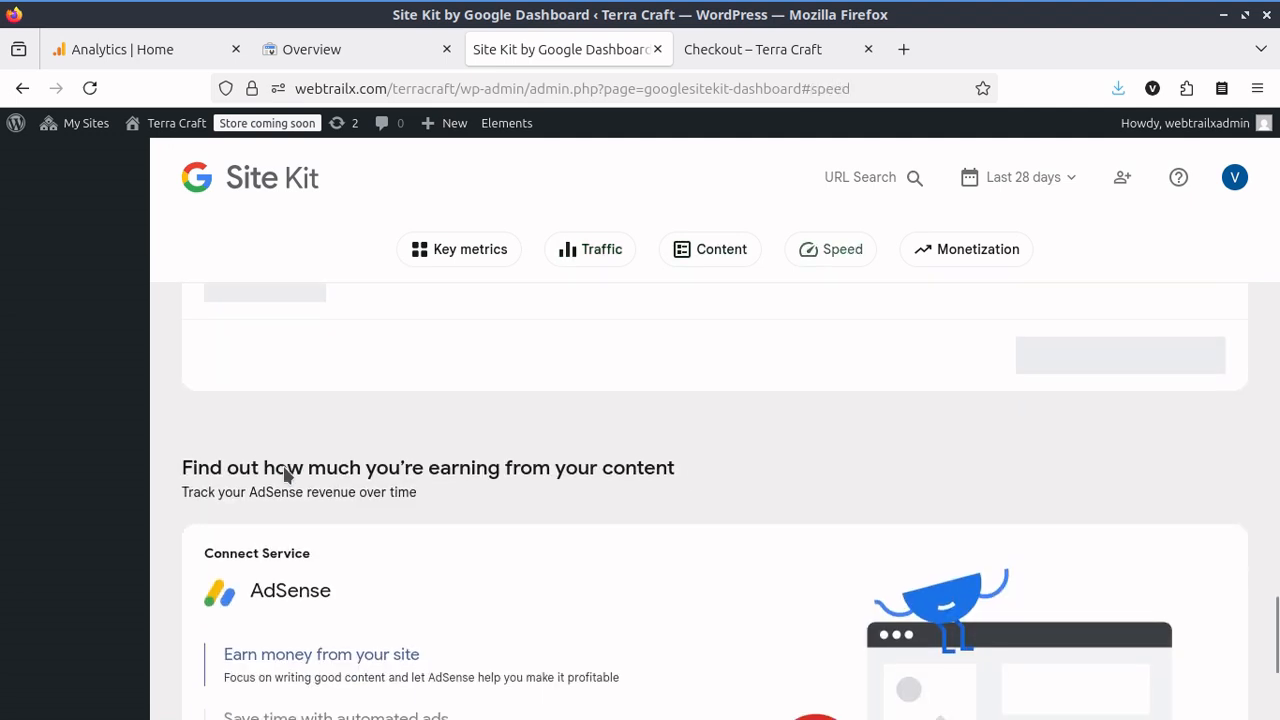
Examine the Site Kit dashboard's top search queries and its top content table with pageviews, sessions, engagement rate and session duration.
{"action": "scroll", "coordinate": [286, 476], "scroll_direction": "up", "scroll_amount": 10}
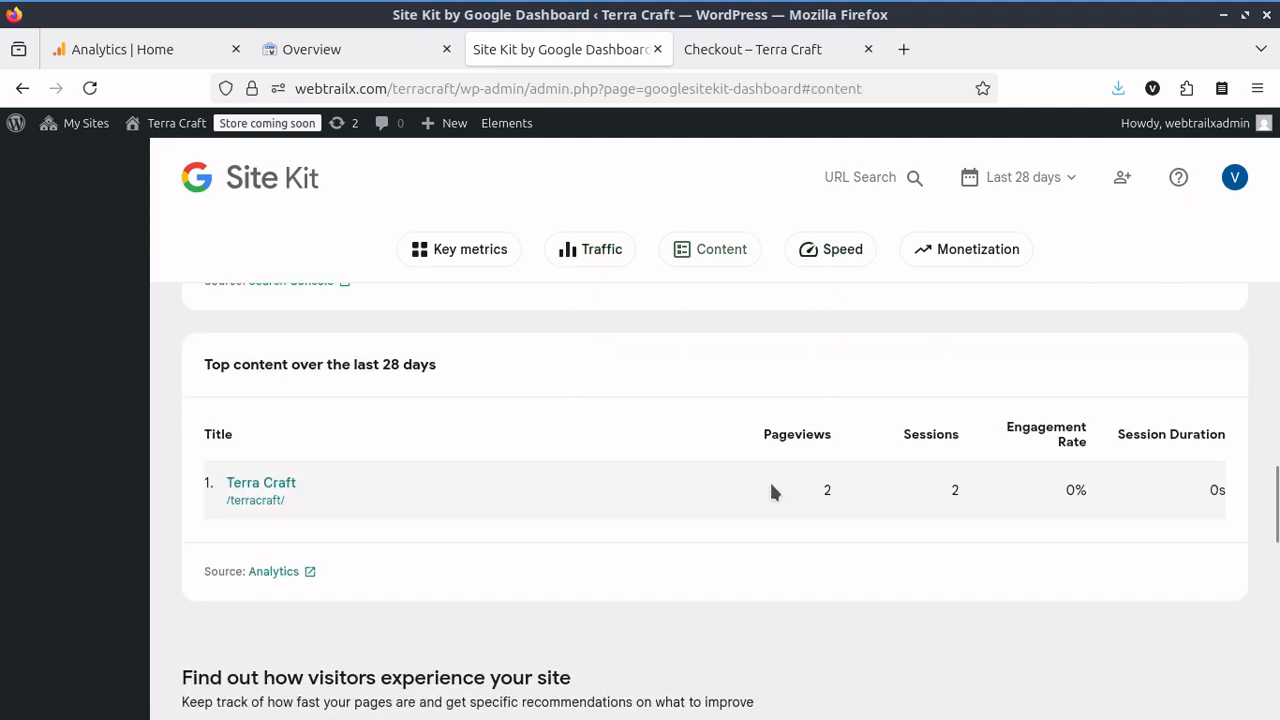
{"action": "scroll", "coordinate": [992, 492], "scroll_direction": "up", "scroll_amount": 12}
{"action": "scroll", "coordinate": [992, 492], "scroll_direction": "down", "scroll_amount": 7}
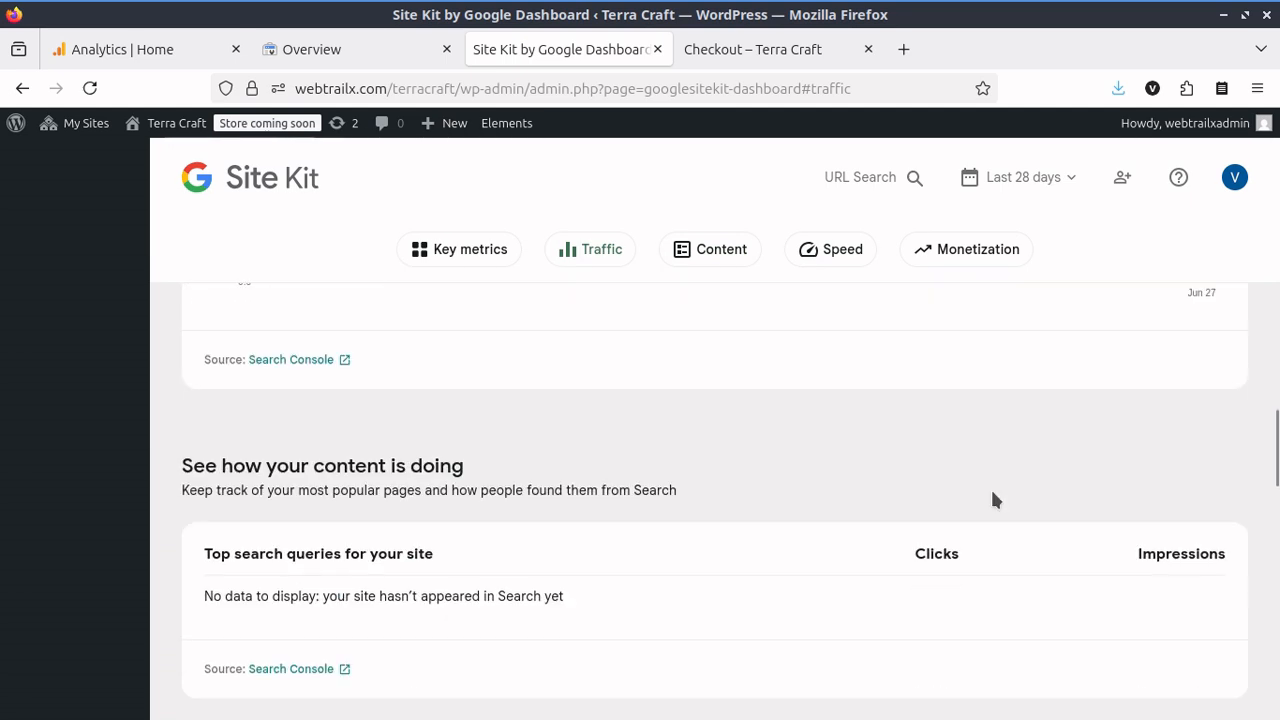
{"action": "scroll", "coordinate": [993, 498], "scroll_direction": "up", "scroll_amount": 5}
{"action": "scroll", "coordinate": [993, 498], "scroll_direction": "down", "scroll_amount": 5}
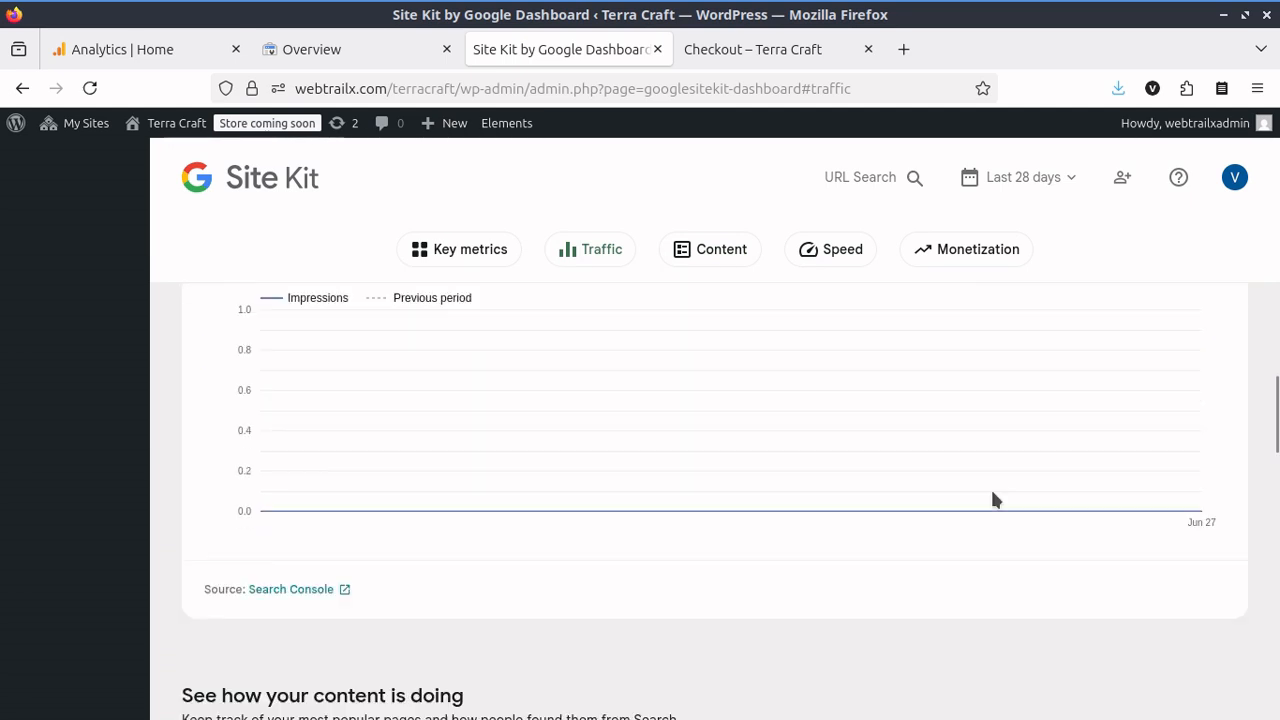
{"action": "scroll", "coordinate": [993, 498], "scroll_direction": "down", "scroll_amount": 3}
{"action": "scroll", "coordinate": [993, 498], "scroll_direction": "down", "scroll_amount": 2}
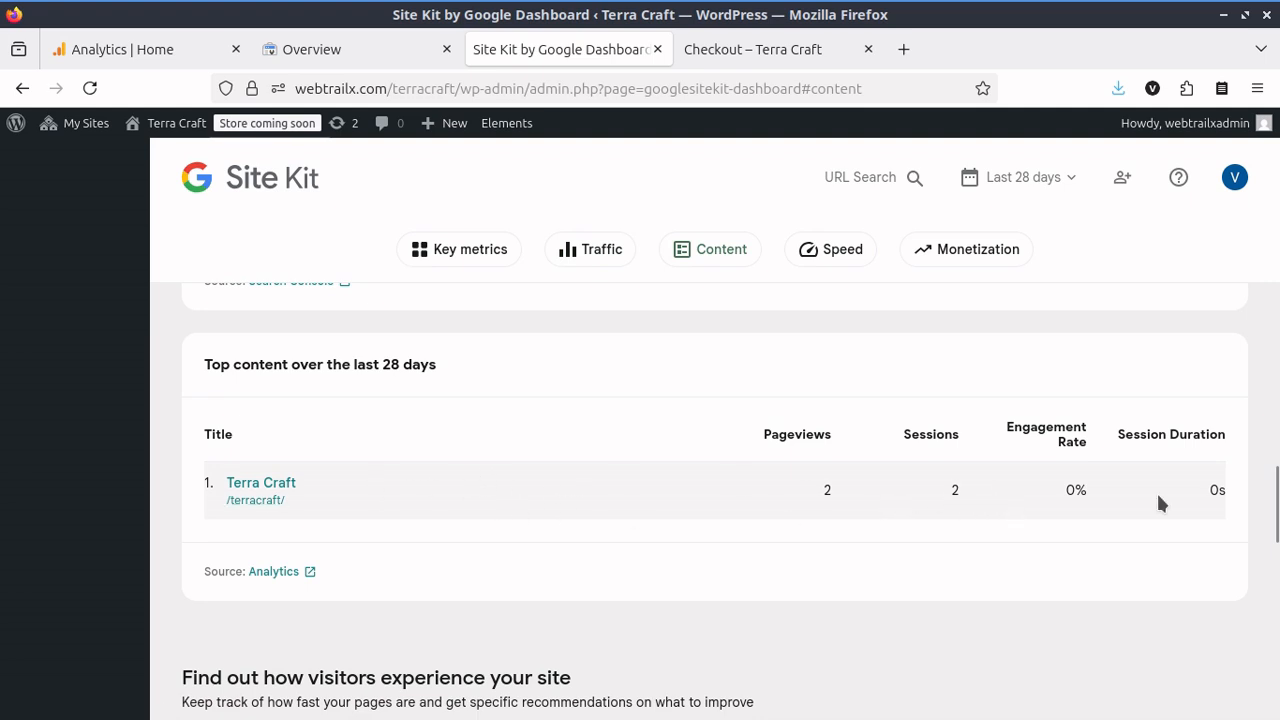
{"action": "scroll", "coordinate": [1099, 520], "scroll_direction": "up", "scroll_amount": 15}
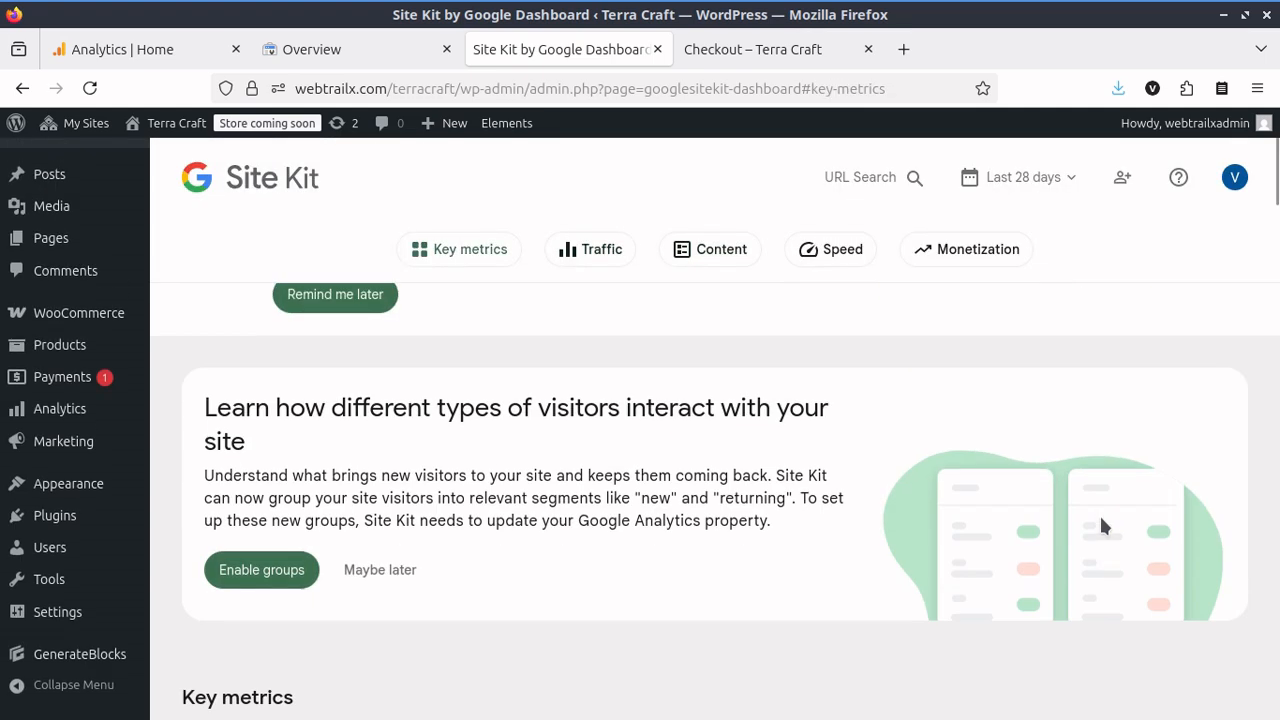
Switch to Google Analytics and look over Terra Craft's overview, realtime and suggested cards on the home page.
{"action": "left_click", "coordinate": [293, 52]}
{"action": "left_click", "coordinate": [137, 60]}
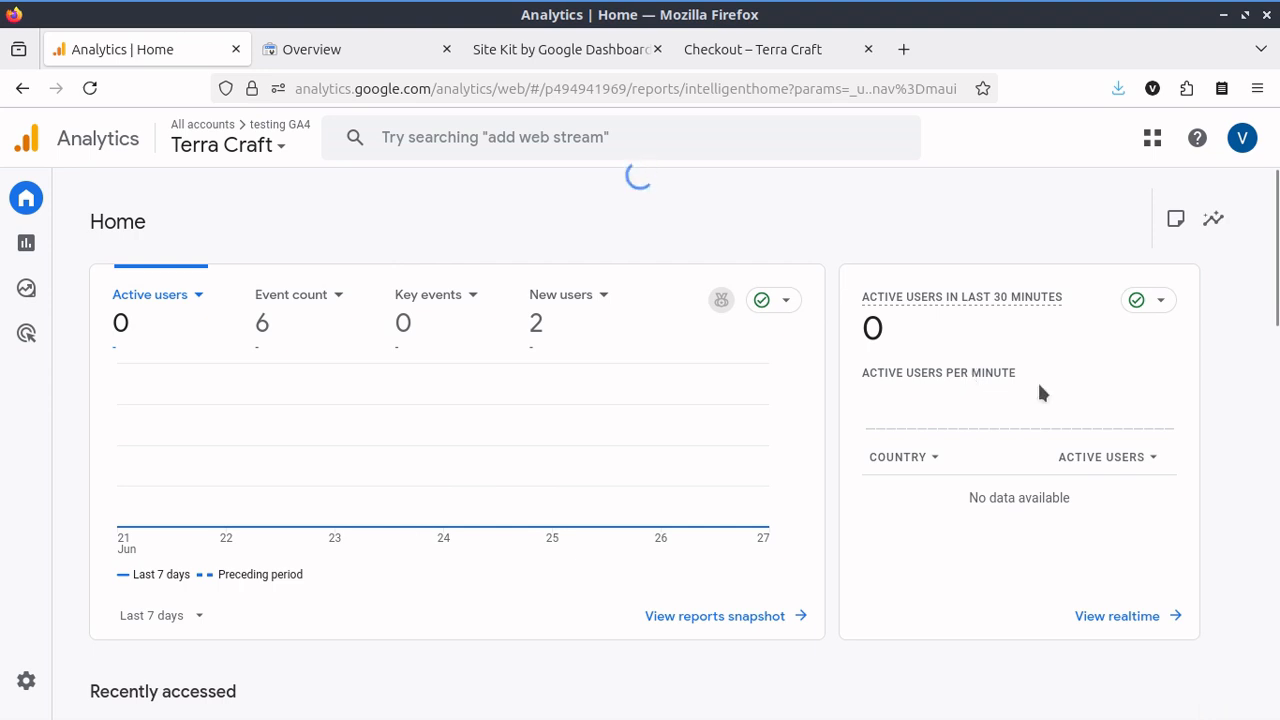
{"action": "scroll", "coordinate": [1040, 392], "scroll_direction": "down", "scroll_amount": 5}
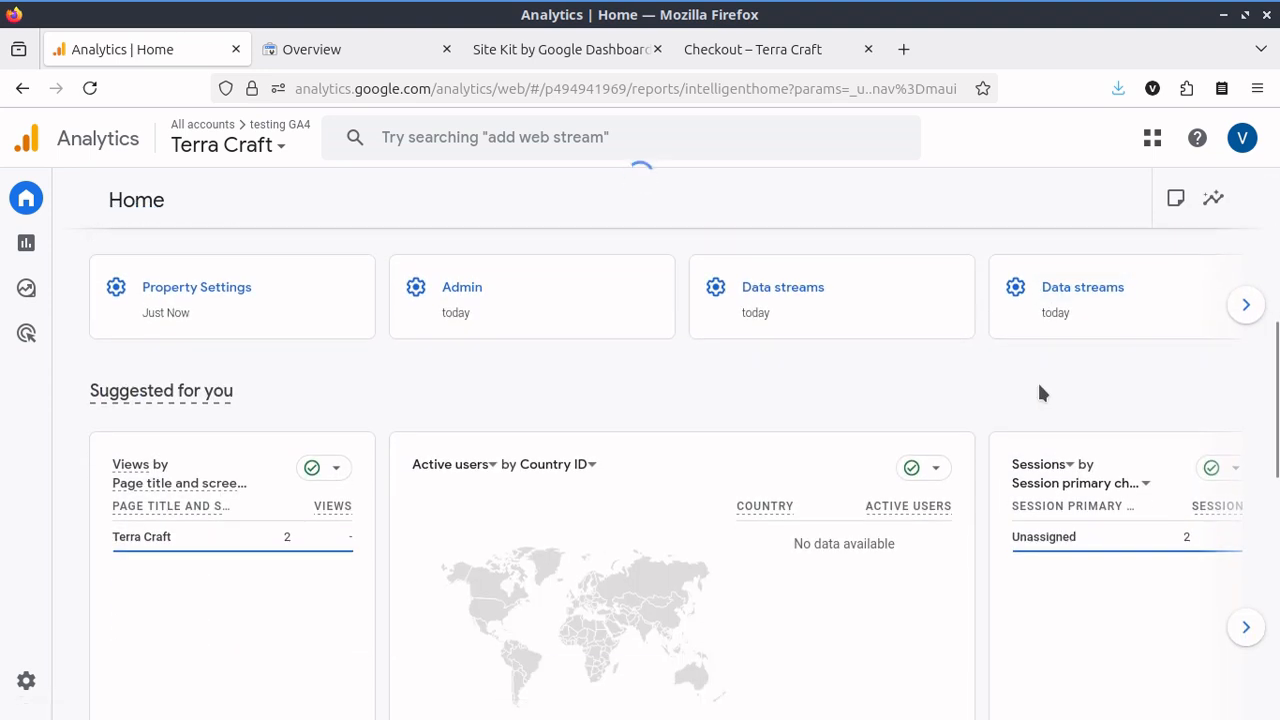
{"action": "scroll", "coordinate": [1040, 392], "scroll_direction": "down", "scroll_amount": 4}
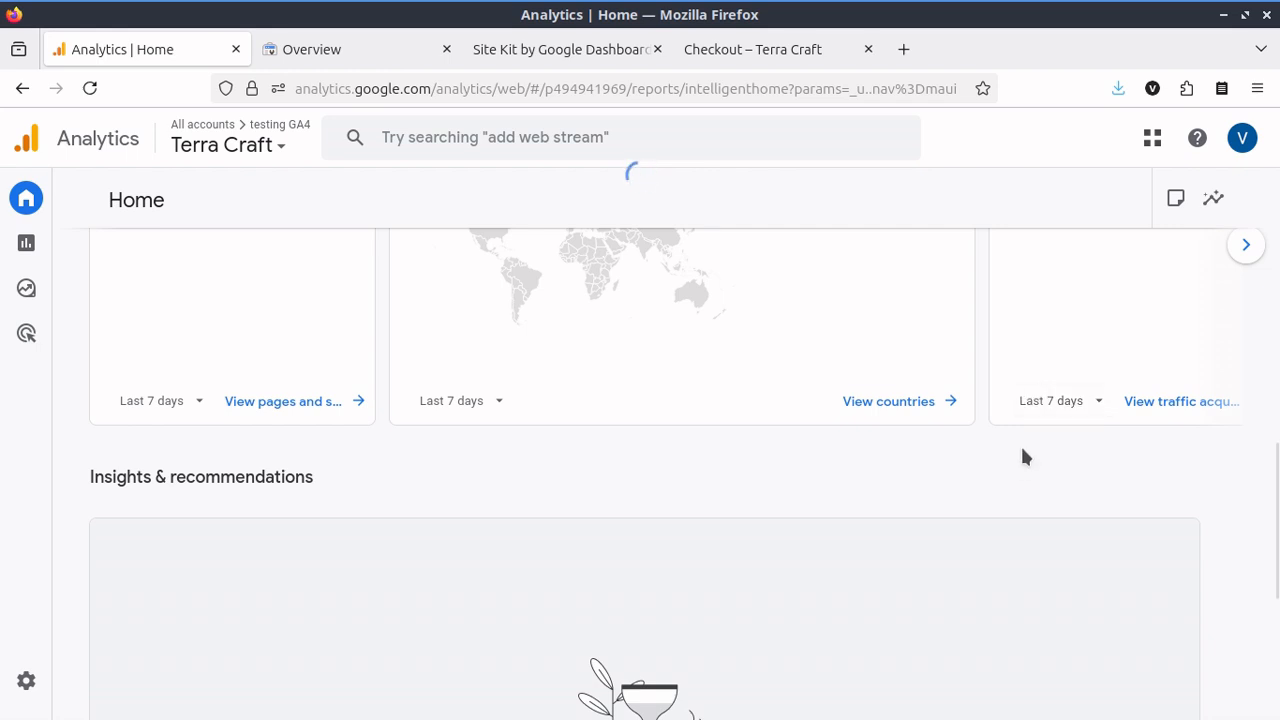
{"action": "scroll", "coordinate": [1017, 456], "scroll_direction": "down", "scroll_amount": 4}
{"action": "scroll", "coordinate": [1019, 462], "scroll_direction": "up", "scroll_amount": 10}
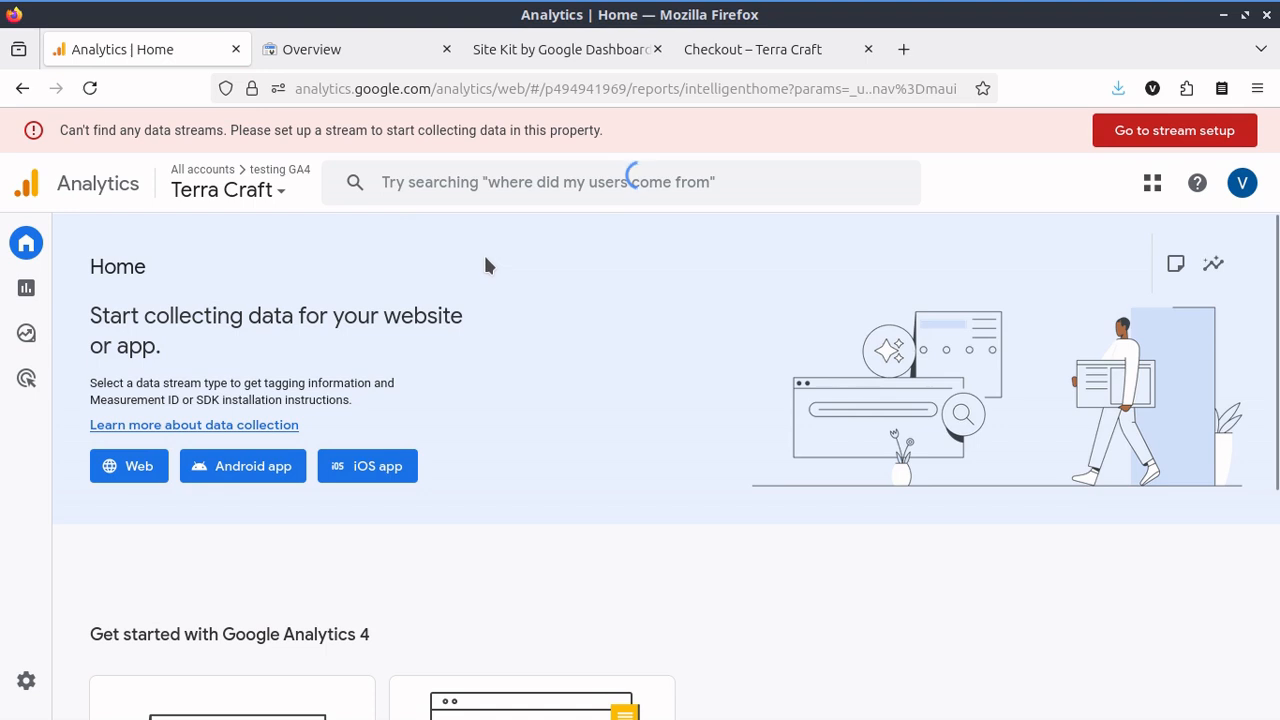
Look over the data collection options on Terra Craft's Analytics home page, and check the Search Console overview for webtrailx.com.
{"action": "scroll", "coordinate": [607, 436], "scroll_direction": "down", "scroll_amount": 5}
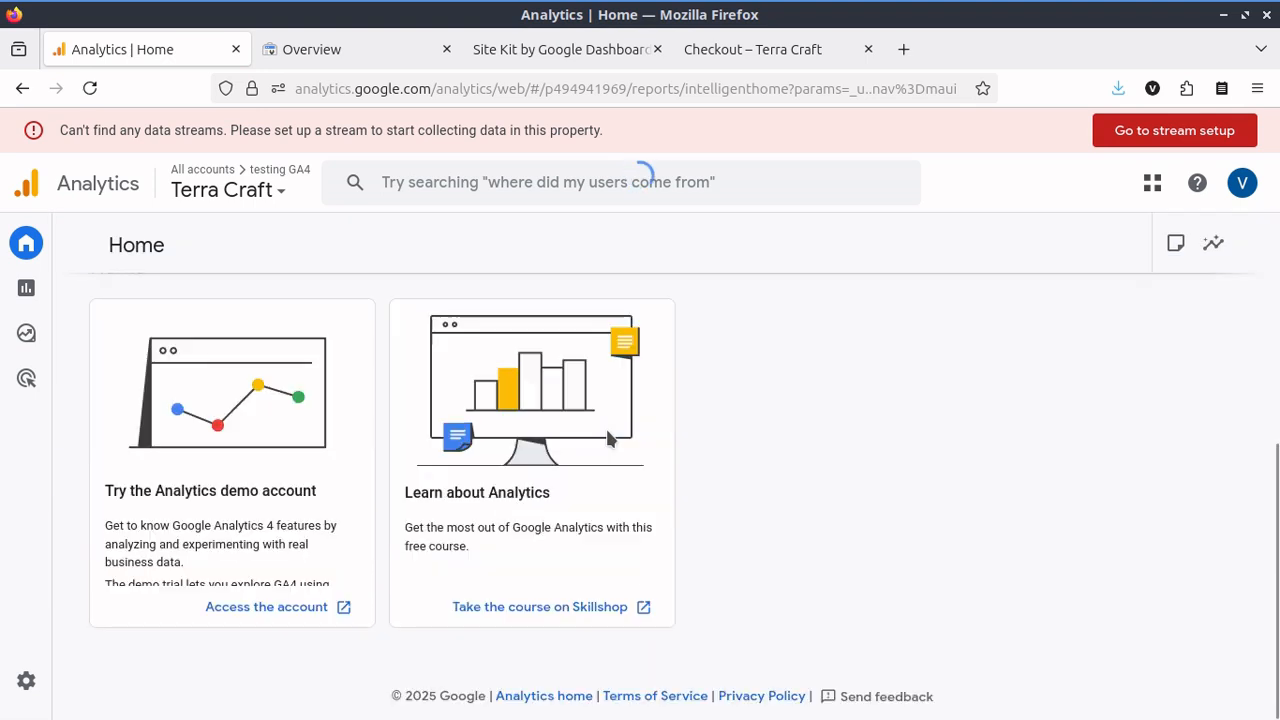
{"action": "scroll", "coordinate": [607, 438], "scroll_direction": "up", "scroll_amount": 5}
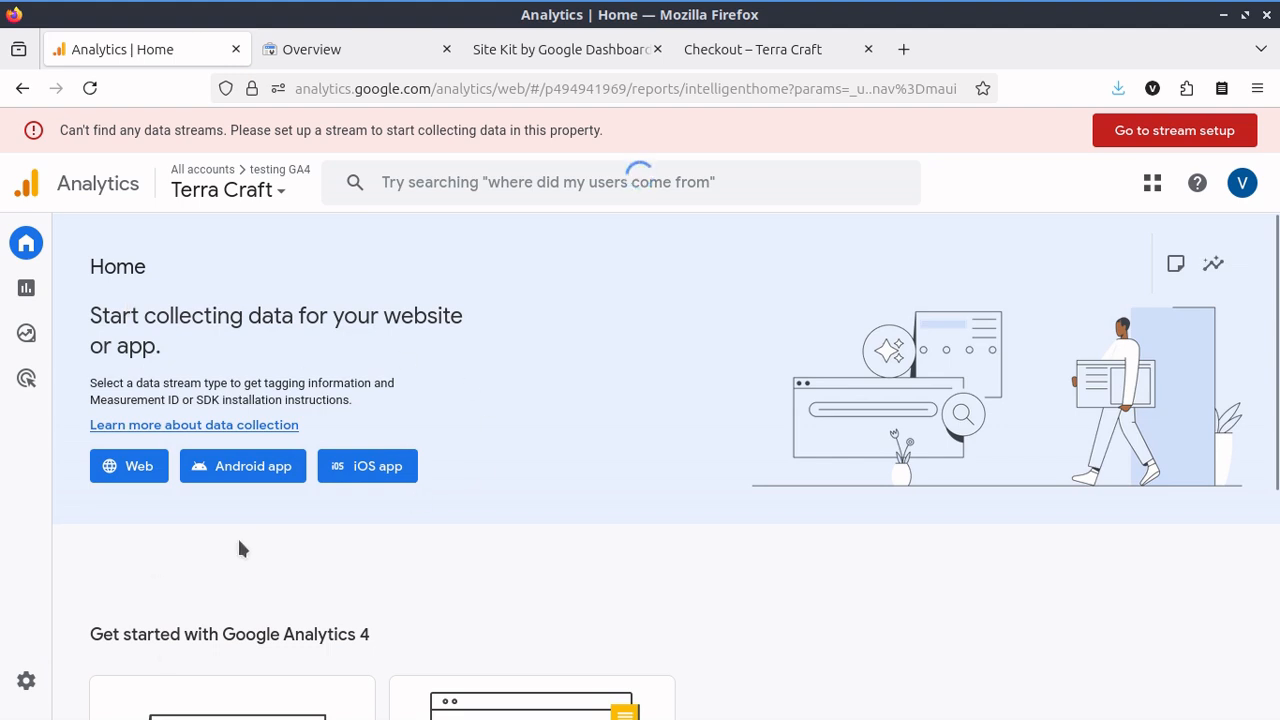
{"action": "scroll", "coordinate": [240, 548], "scroll_direction": "down", "scroll_amount": 5}
{"action": "scroll", "coordinate": [238, 540], "scroll_direction": "up", "scroll_amount": 5}
{"action": "left_click", "coordinate": [362, 45]}
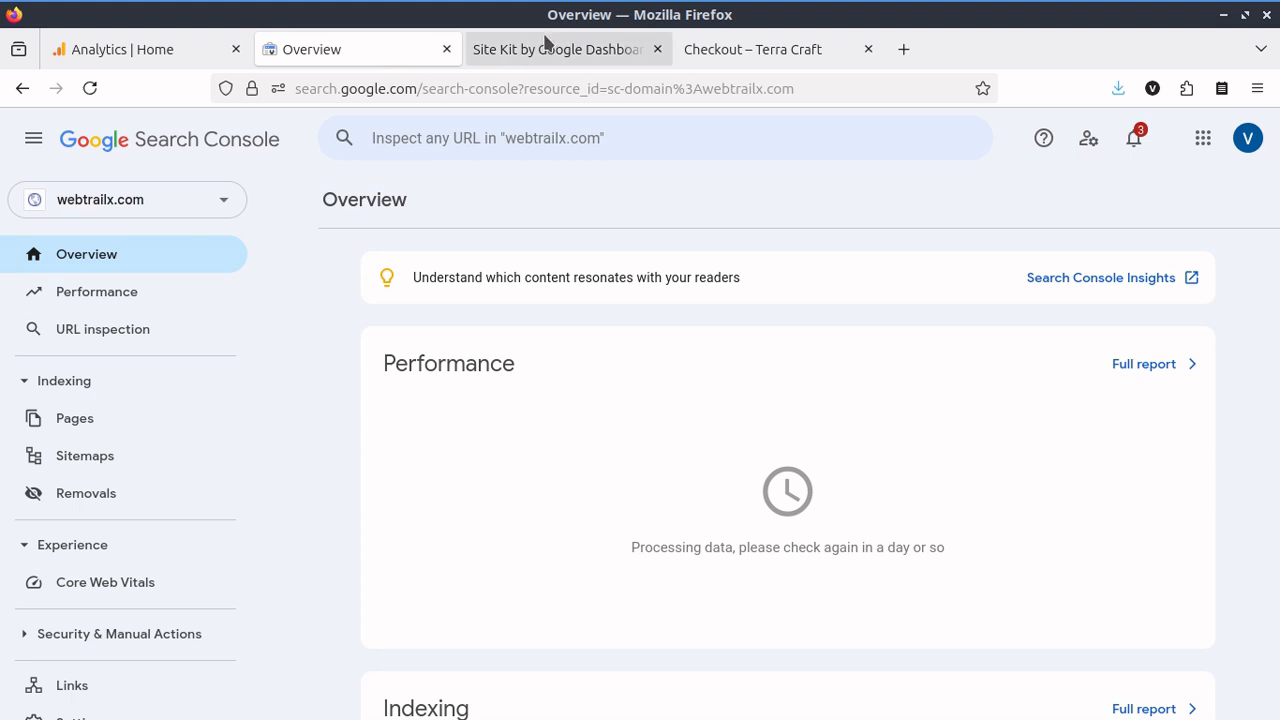
Return to the WordPress admin and deactivate the Site Kit by Google plugin.
{"action": "left_click", "coordinate": [545, 40]}
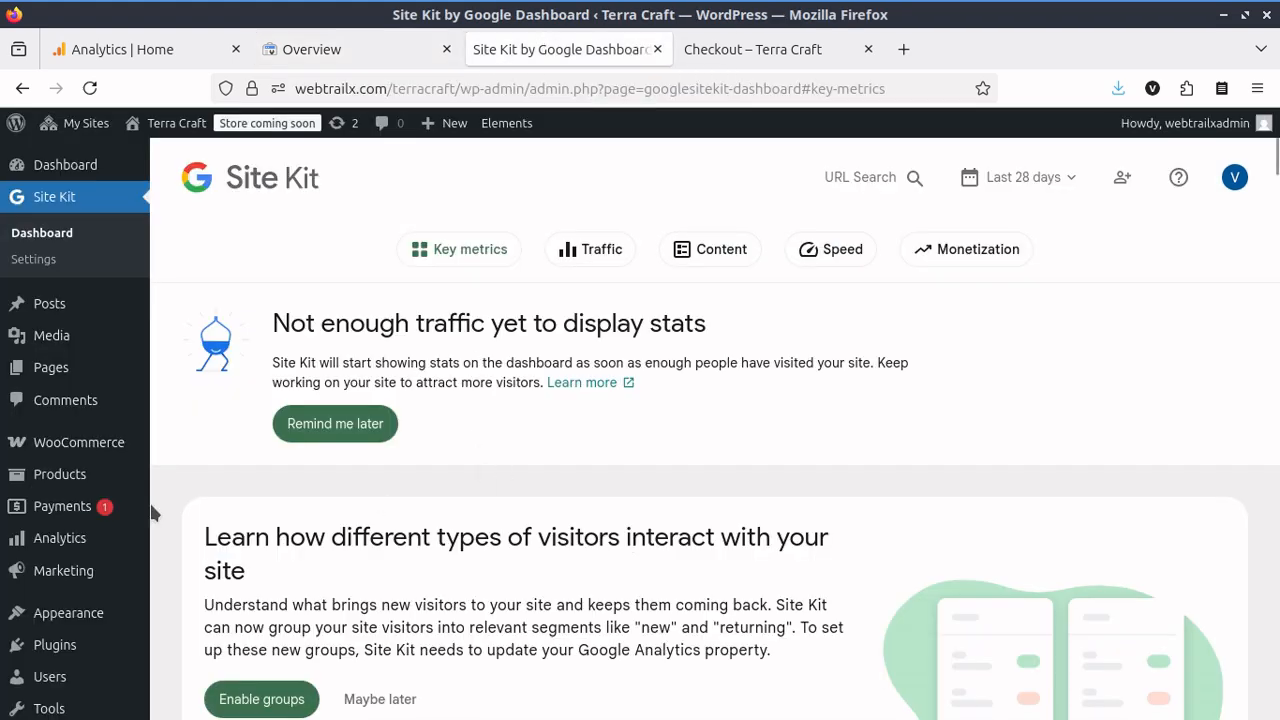
{"action": "scroll", "coordinate": [69, 531], "scroll_direction": "down", "scroll_amount": 2}
{"action": "left_click", "coordinate": [74, 528]}
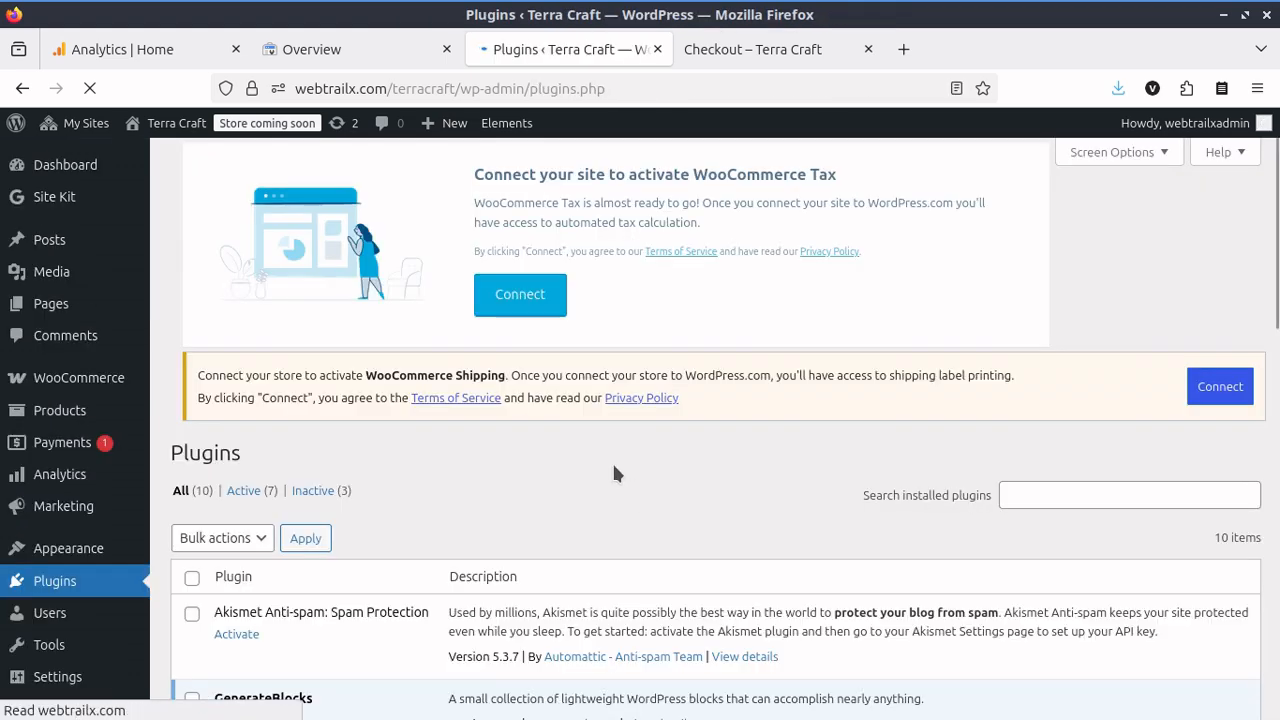
{"action": "scroll", "coordinate": [516, 418], "scroll_direction": "down", "scroll_amount": 9}
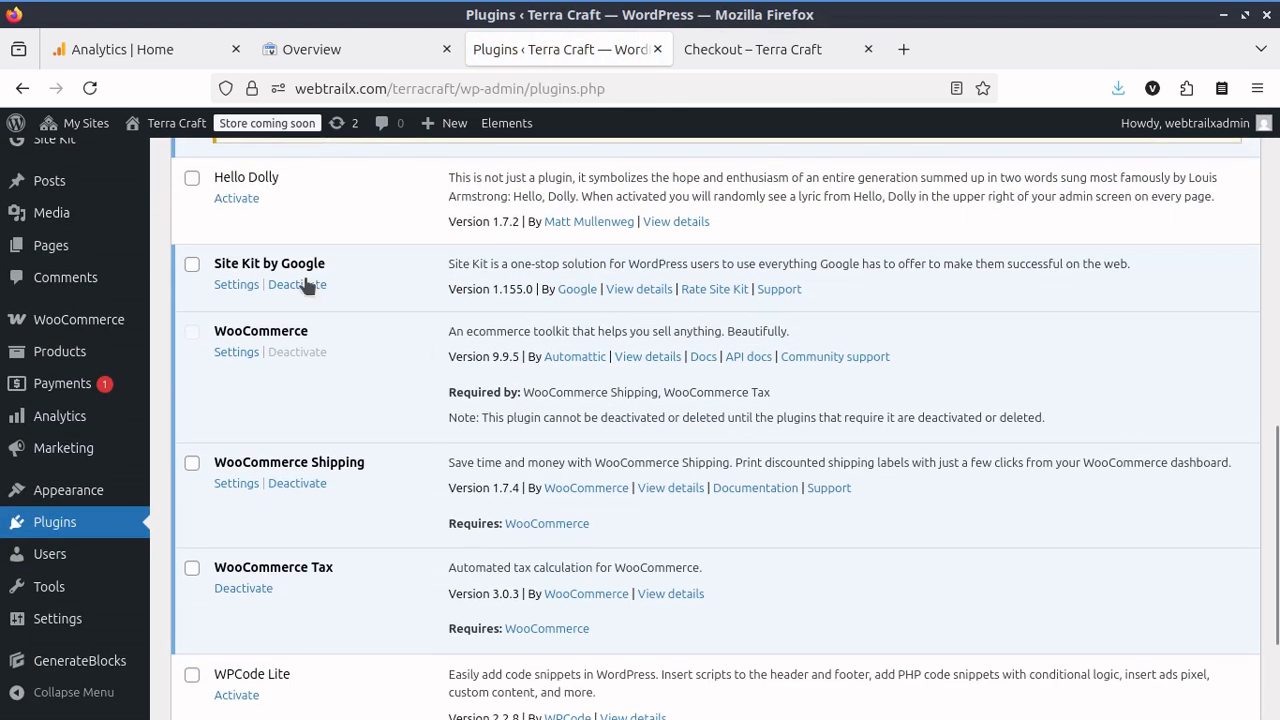
{"action": "left_click", "coordinate": [306, 286]}
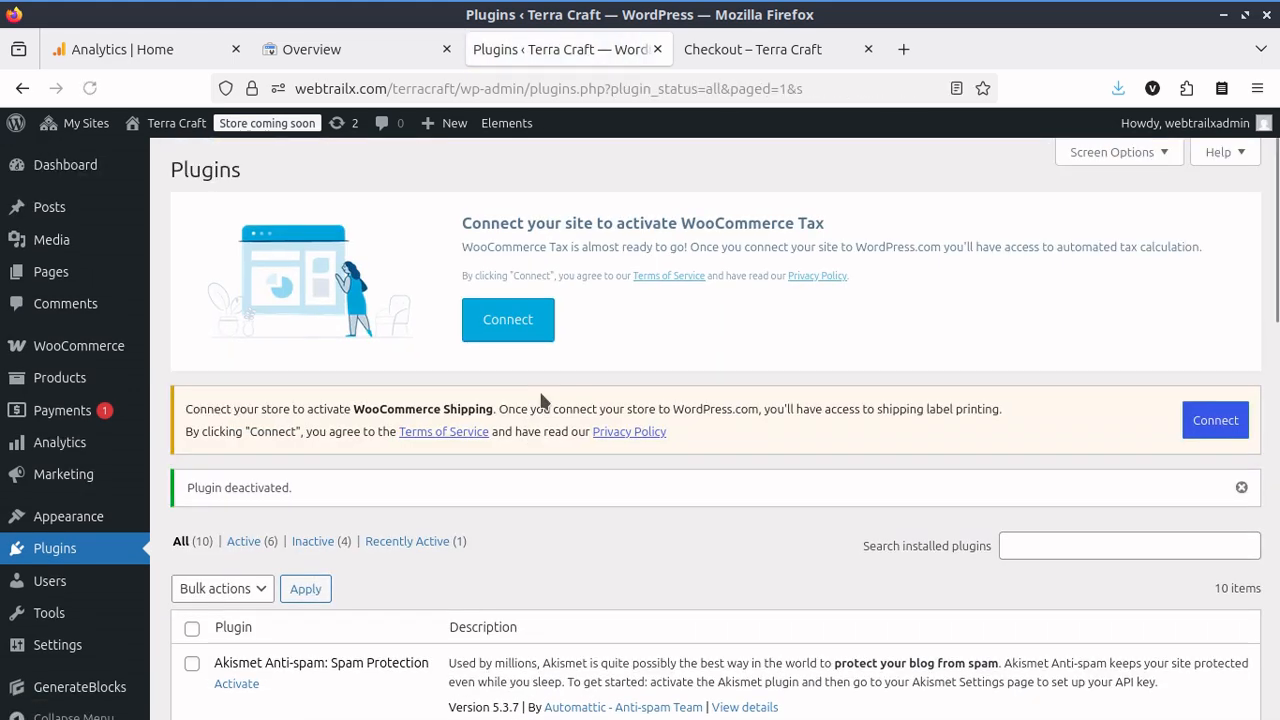
Look through the installed plugins list to see which plugins are active or inactive, including Site Kit by Google.
{"action": "scroll", "coordinate": [808, 437], "scroll_direction": "down", "scroll_amount": 10}
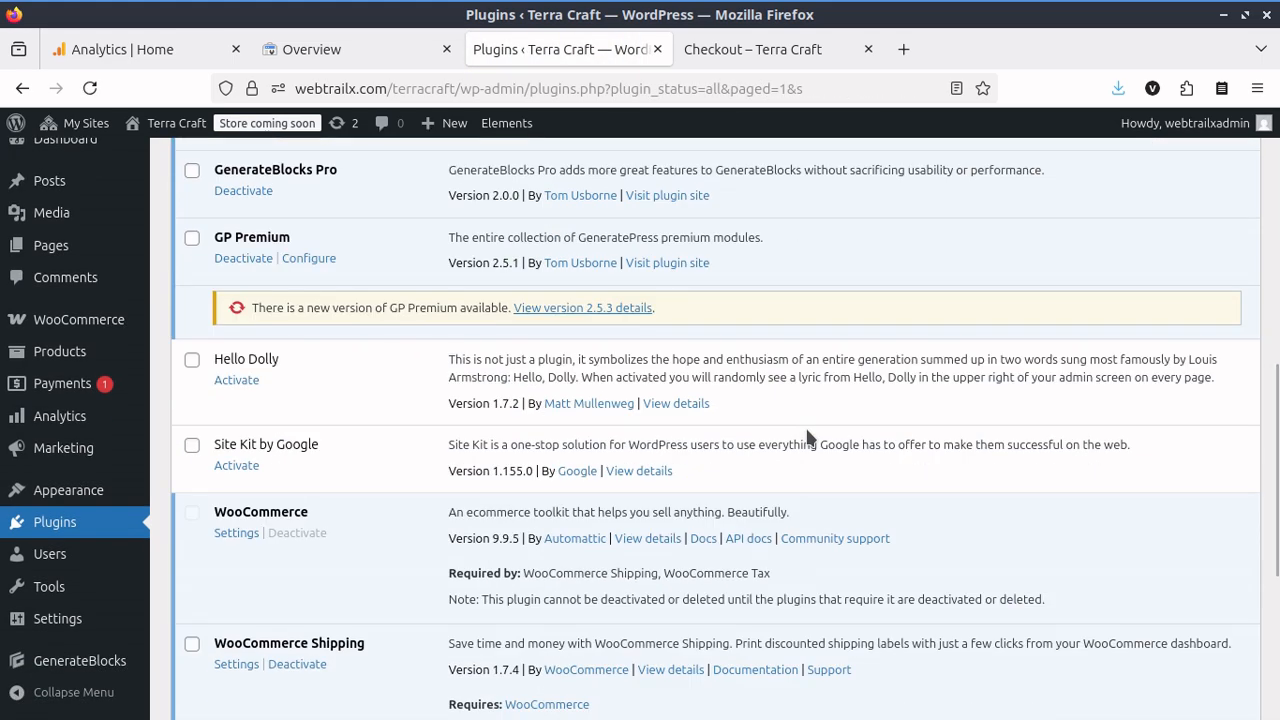
{"action": "scroll", "coordinate": [790, 392], "scroll_direction": "up", "scroll_amount": 10}
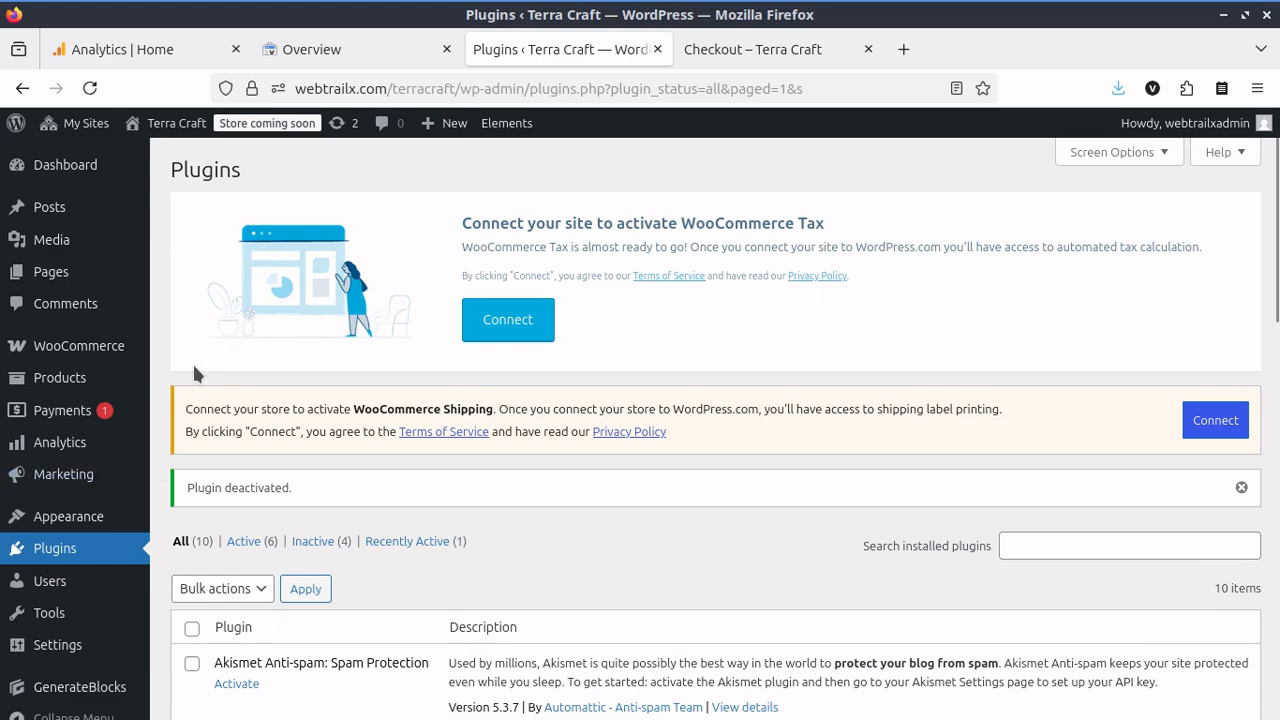
{"action": "mouse_move", "coordinate": [88, 370]}
{"action": "scroll", "coordinate": [88, 370], "scroll_direction": "down", "scroll_amount": 3}
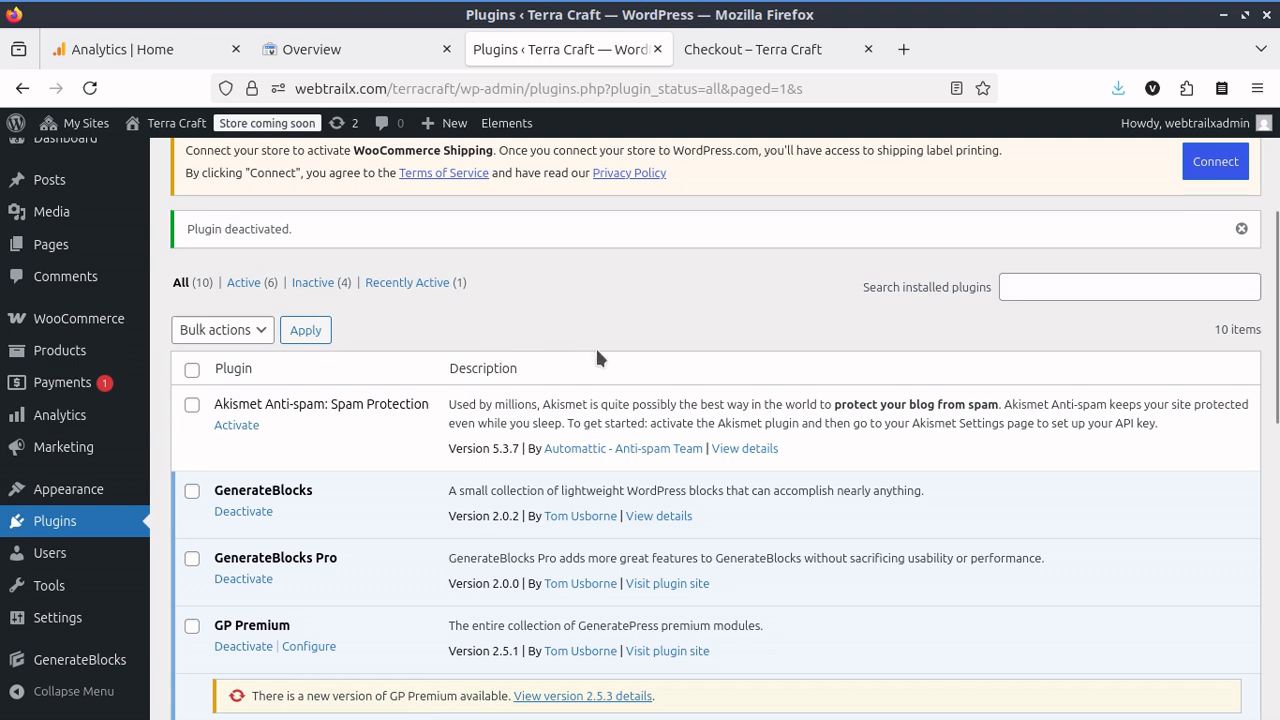
{"action": "scroll", "coordinate": [597, 352], "scroll_direction": "down", "scroll_amount": 8}
{"action": "scroll", "coordinate": [596, 352], "scroll_direction": "up", "scroll_amount": 5}
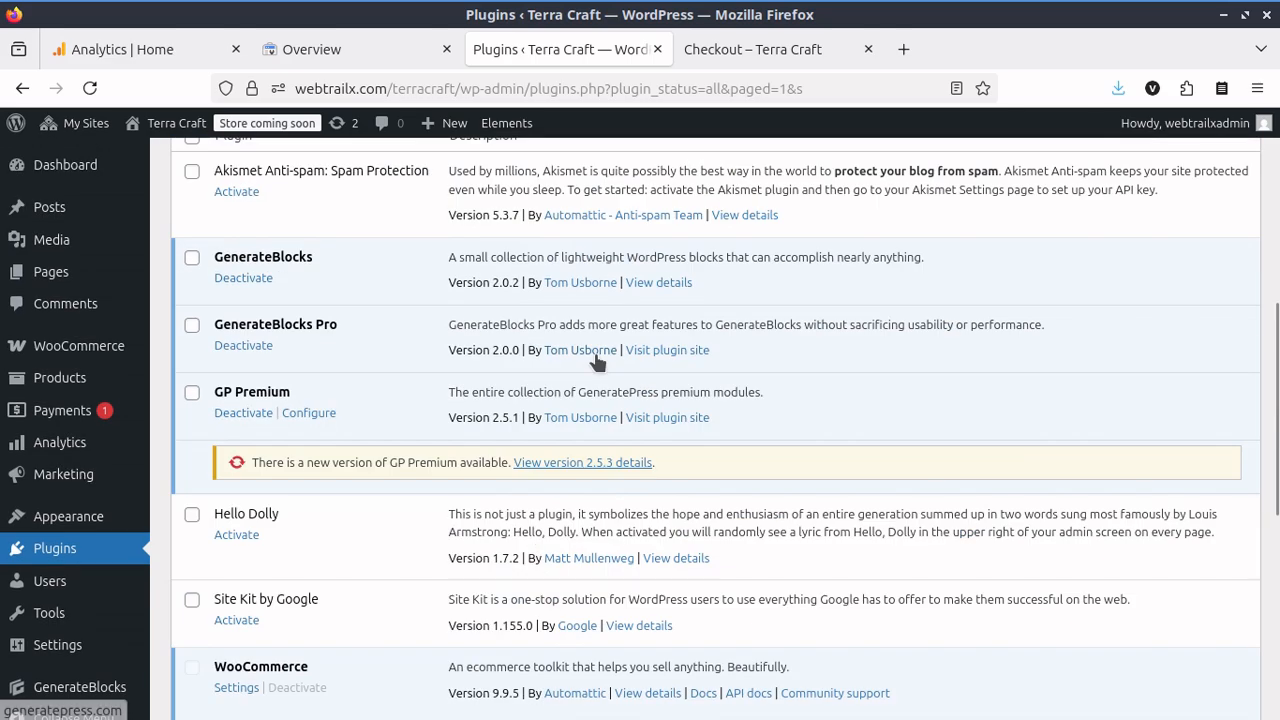
{"action": "scroll", "coordinate": [596, 352], "scroll_direction": "up", "scroll_amount": 3}
{"action": "scroll", "coordinate": [596, 352], "scroll_direction": "down", "scroll_amount": 6}
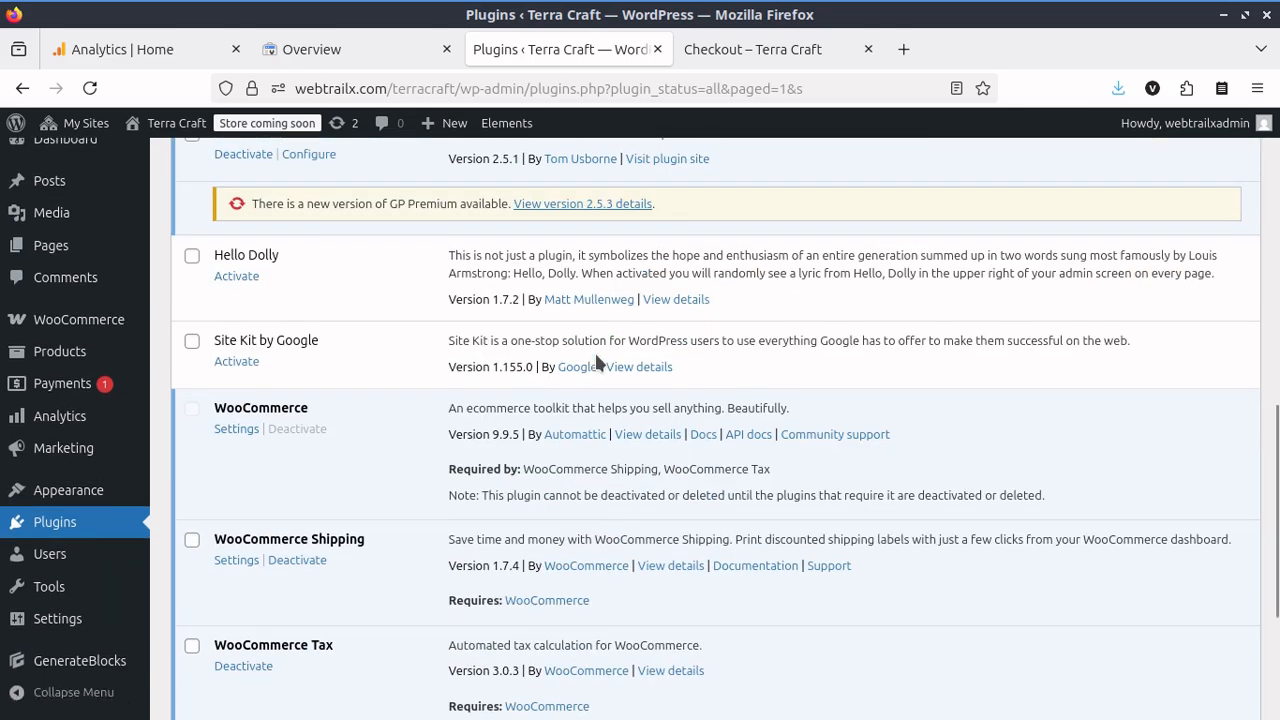
{"action": "scroll", "coordinate": [374, 380], "scroll_direction": "up", "scroll_amount": 10}
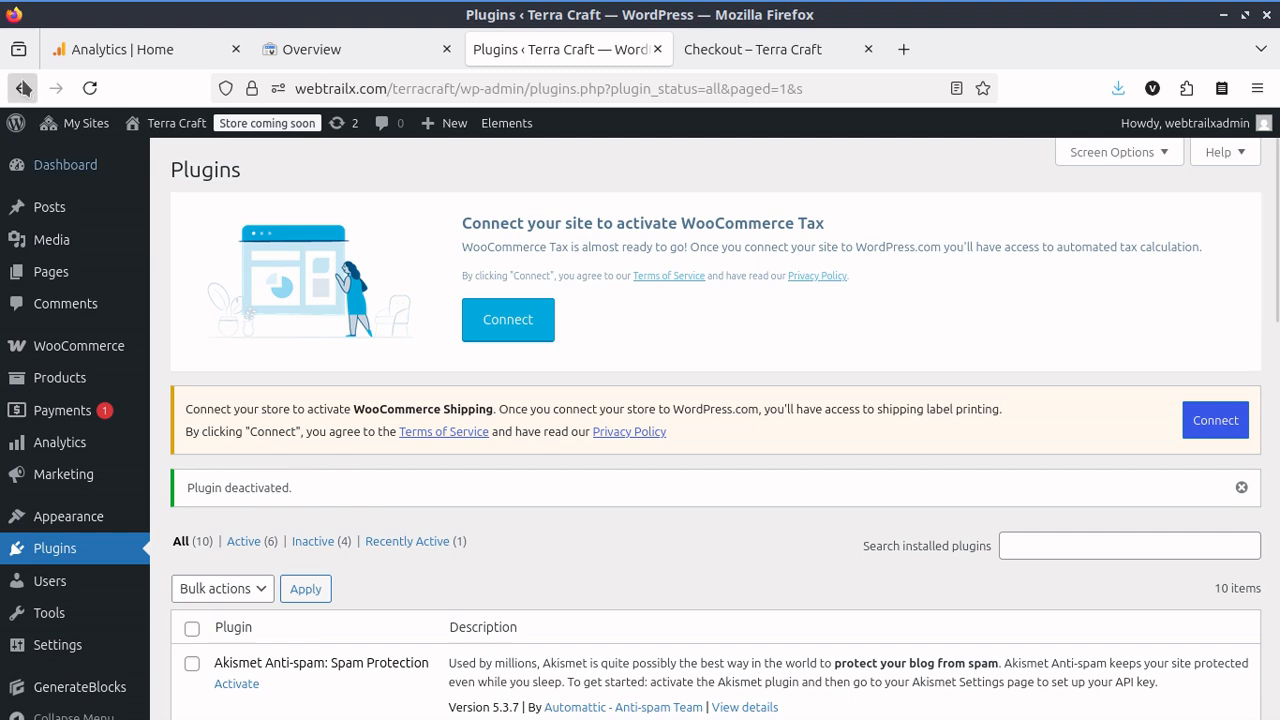
Glance at the Google Analytics home page and the Search Console overview, and return to the WordPress plugins page.
{"action": "left_click", "coordinate": [98, 58]}
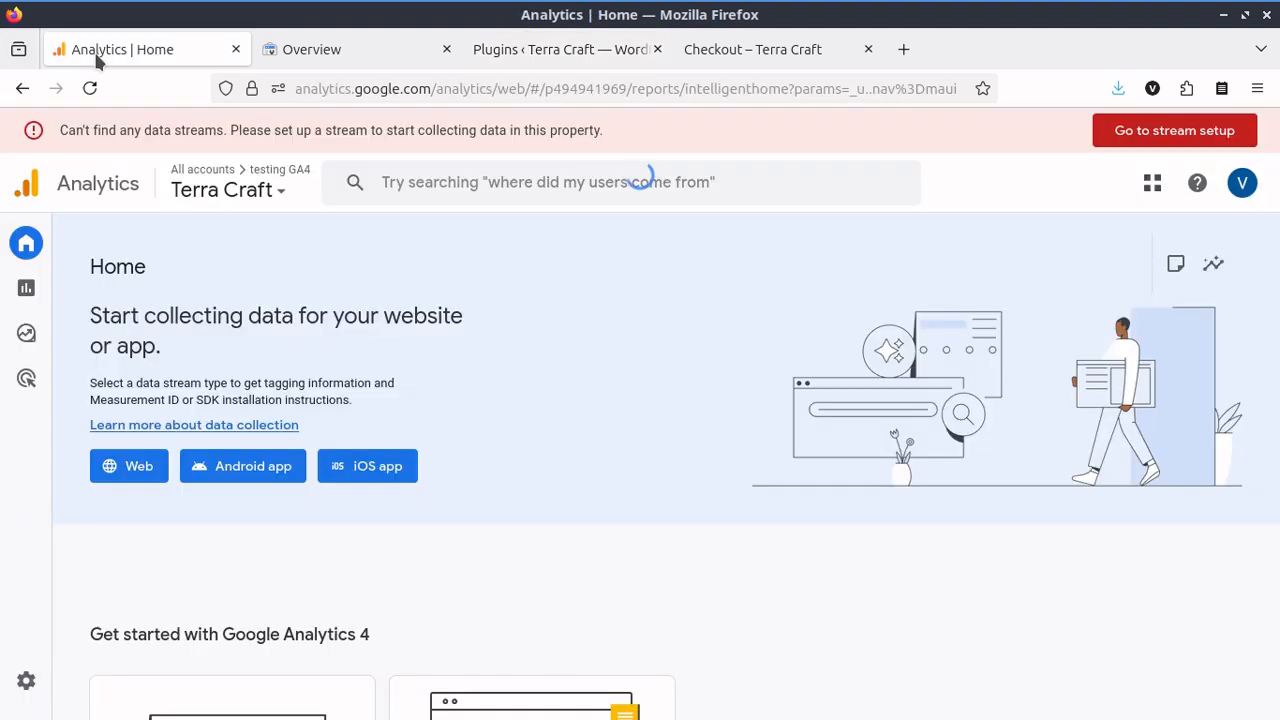
{"action": "left_click", "coordinate": [320, 55]}
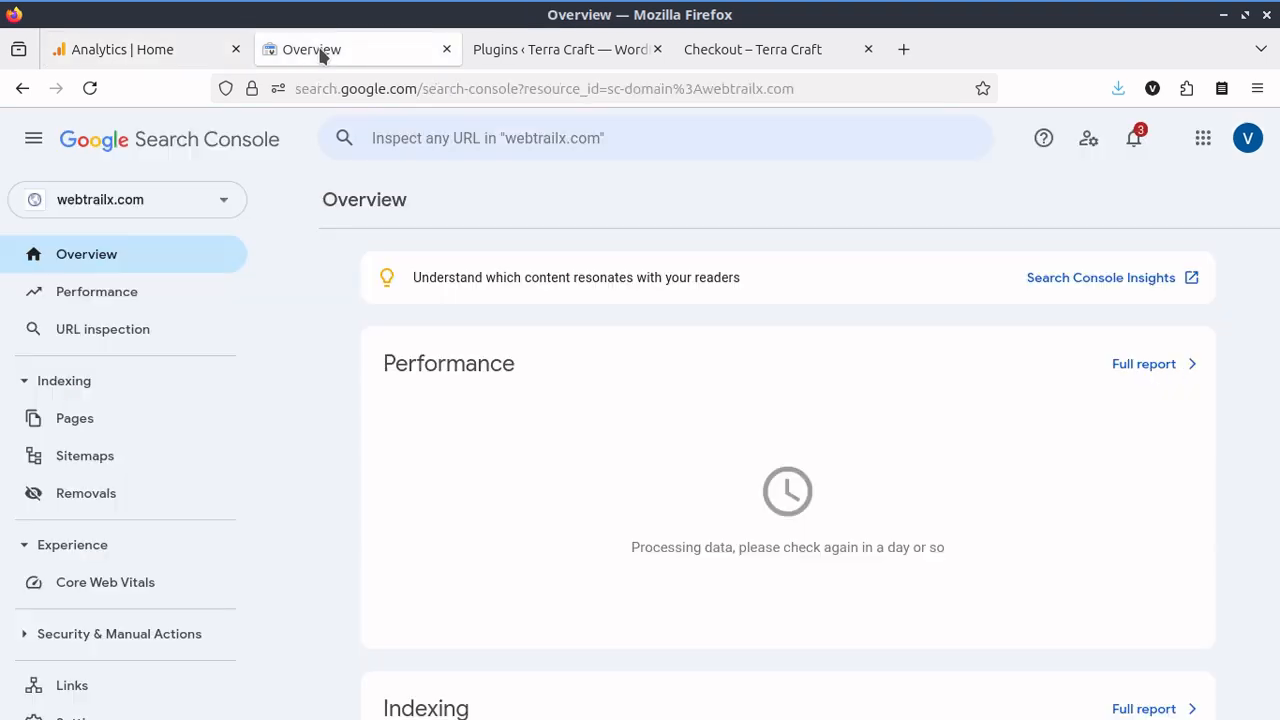
{"action": "left_click", "coordinate": [532, 44]}
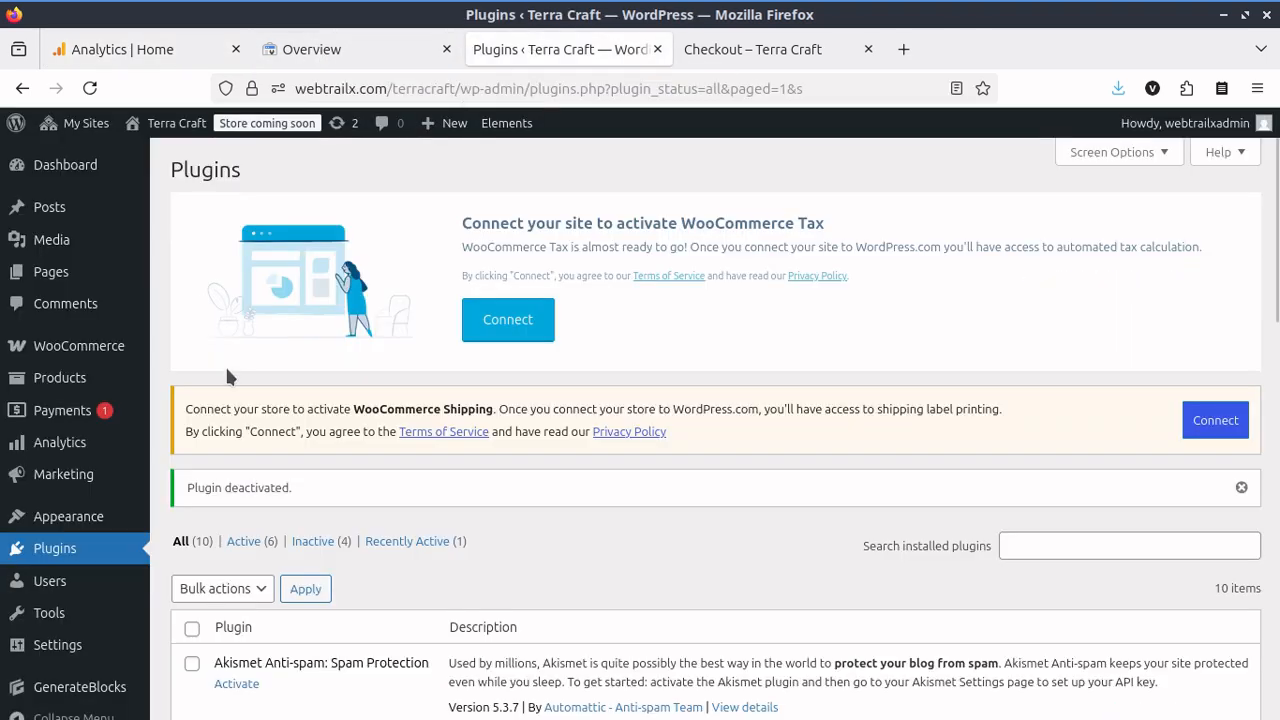
Open the GeneratePress theme dashboard and look over its list of modules.
{"action": "mouse_move", "coordinate": [72, 474]}
{"action": "scroll", "coordinate": [75, 472], "scroll_direction": "down", "scroll_amount": 1}
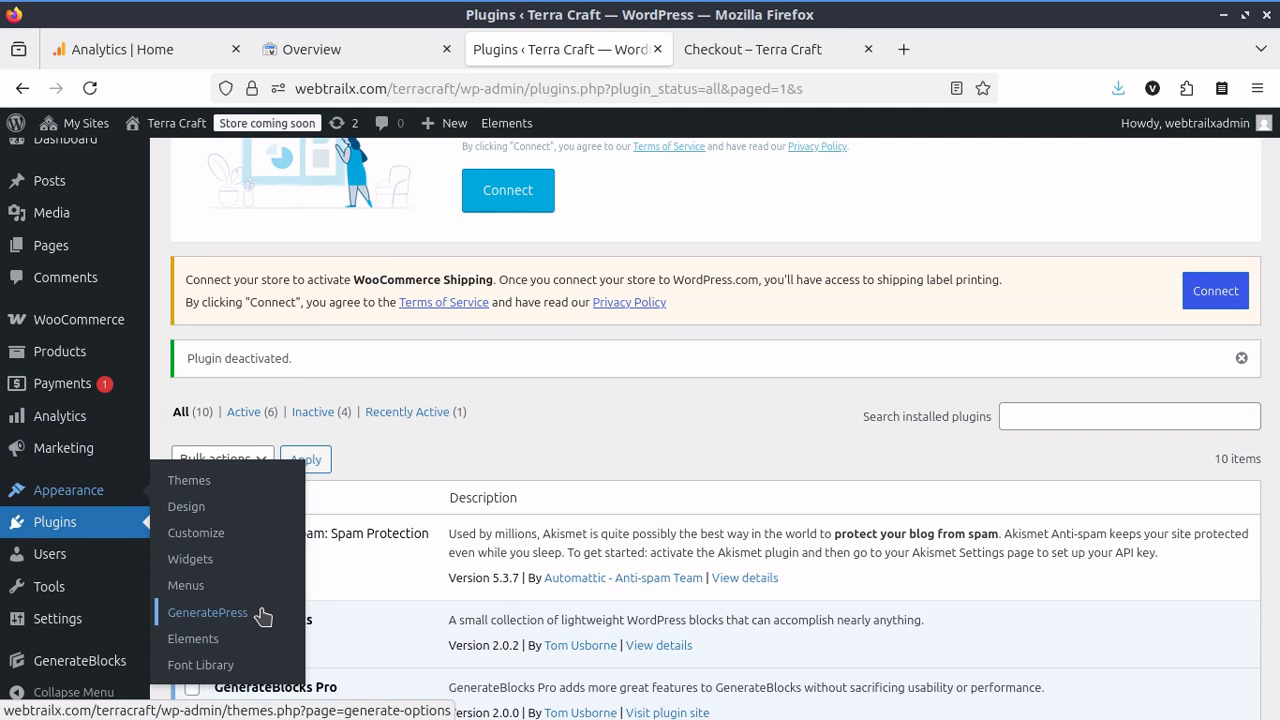
{"action": "left_click", "coordinate": [263, 616]}
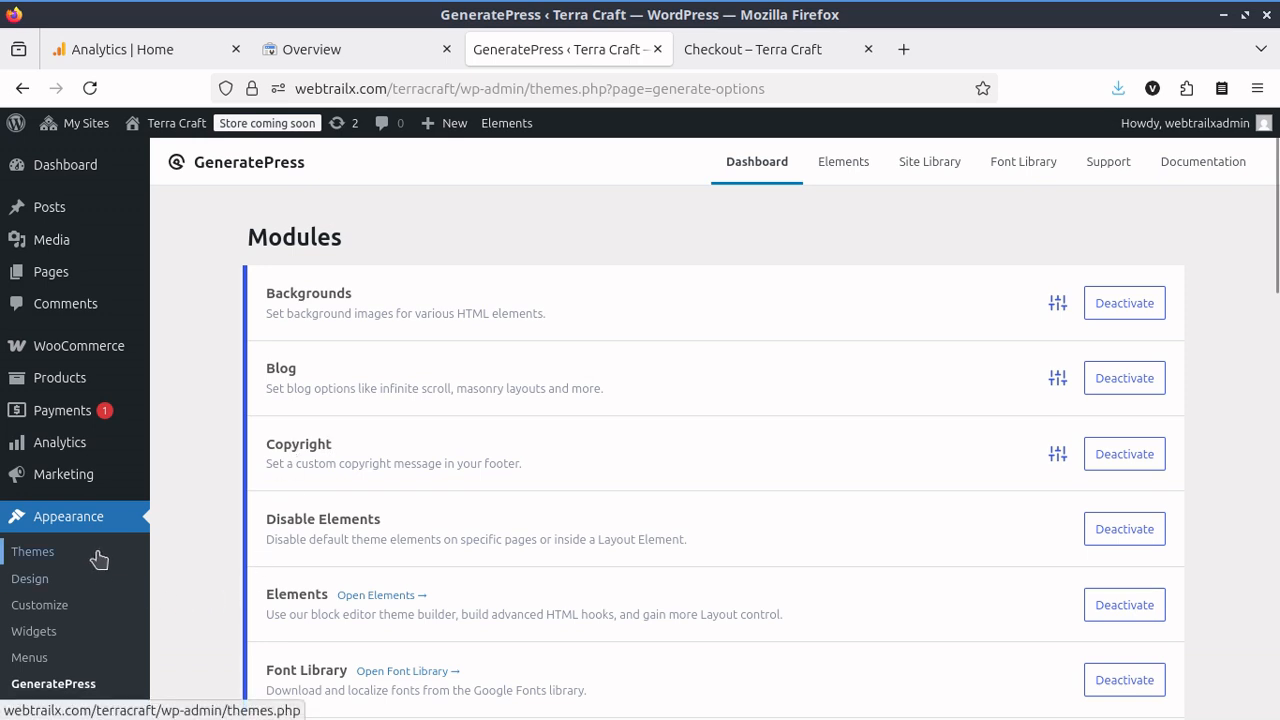
{"action": "scroll", "coordinate": [97, 557], "scroll_direction": "down", "scroll_amount": 5}
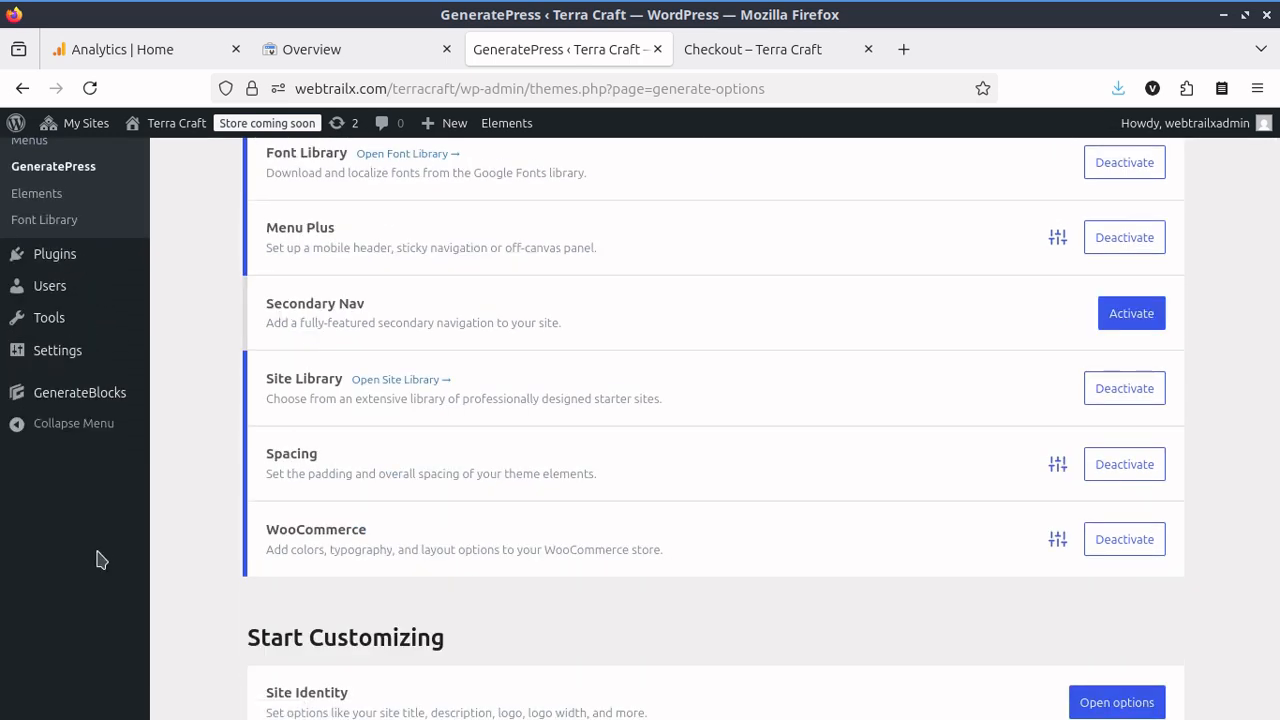
Open the GeneratePress Elements list and create a new element of type Hook.
{"action": "scroll", "coordinate": [97, 557], "scroll_direction": "up", "scroll_amount": 5}
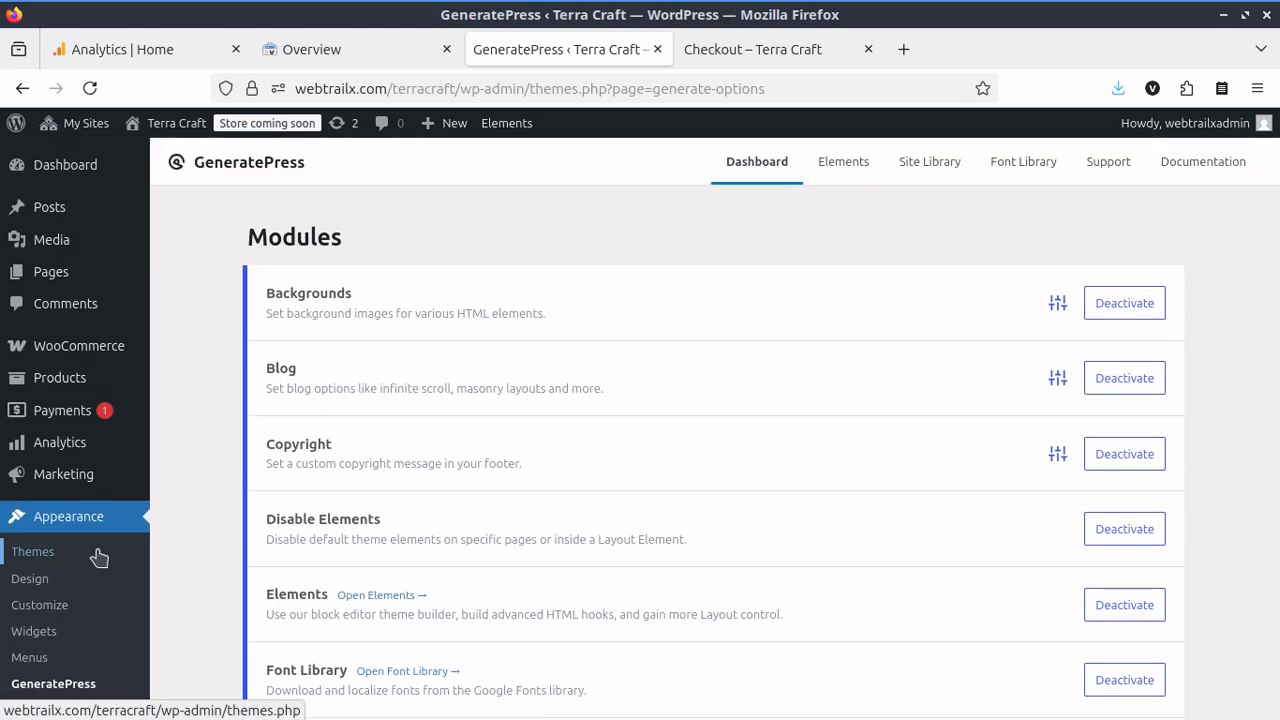
{"action": "scroll", "coordinate": [99, 557], "scroll_direction": "down", "scroll_amount": 4}
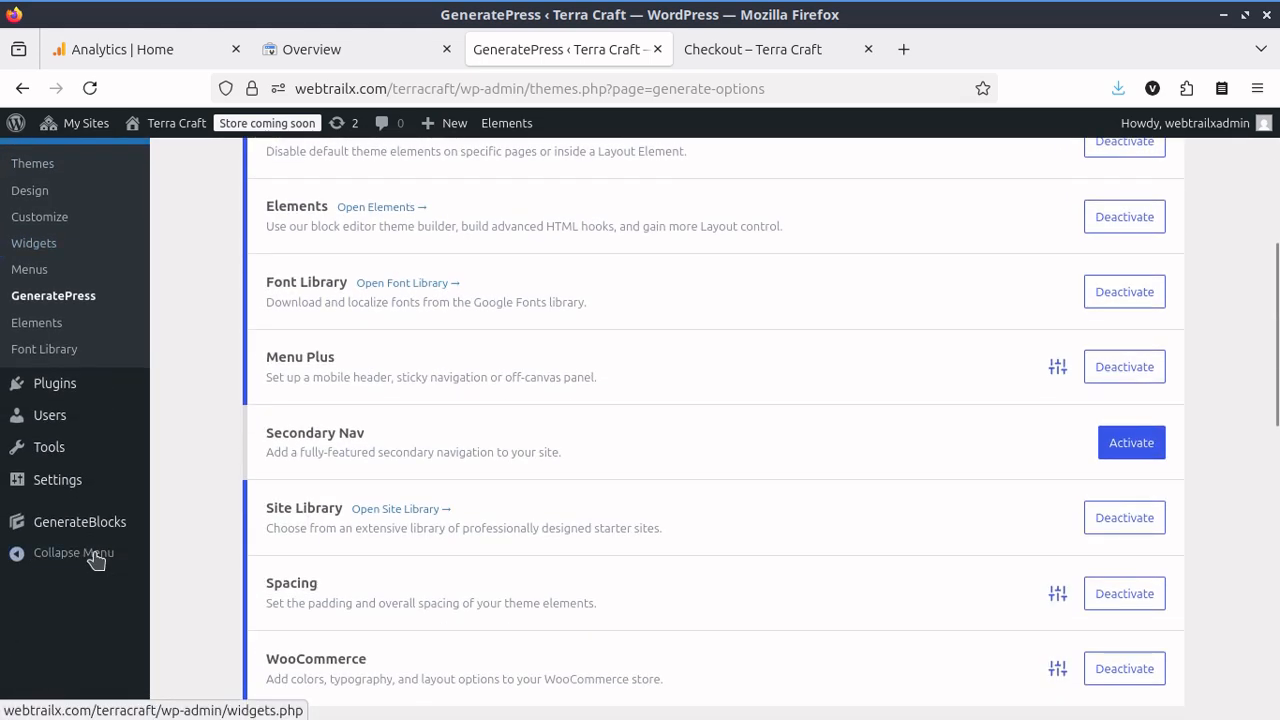
{"action": "left_click", "coordinate": [88, 327]}
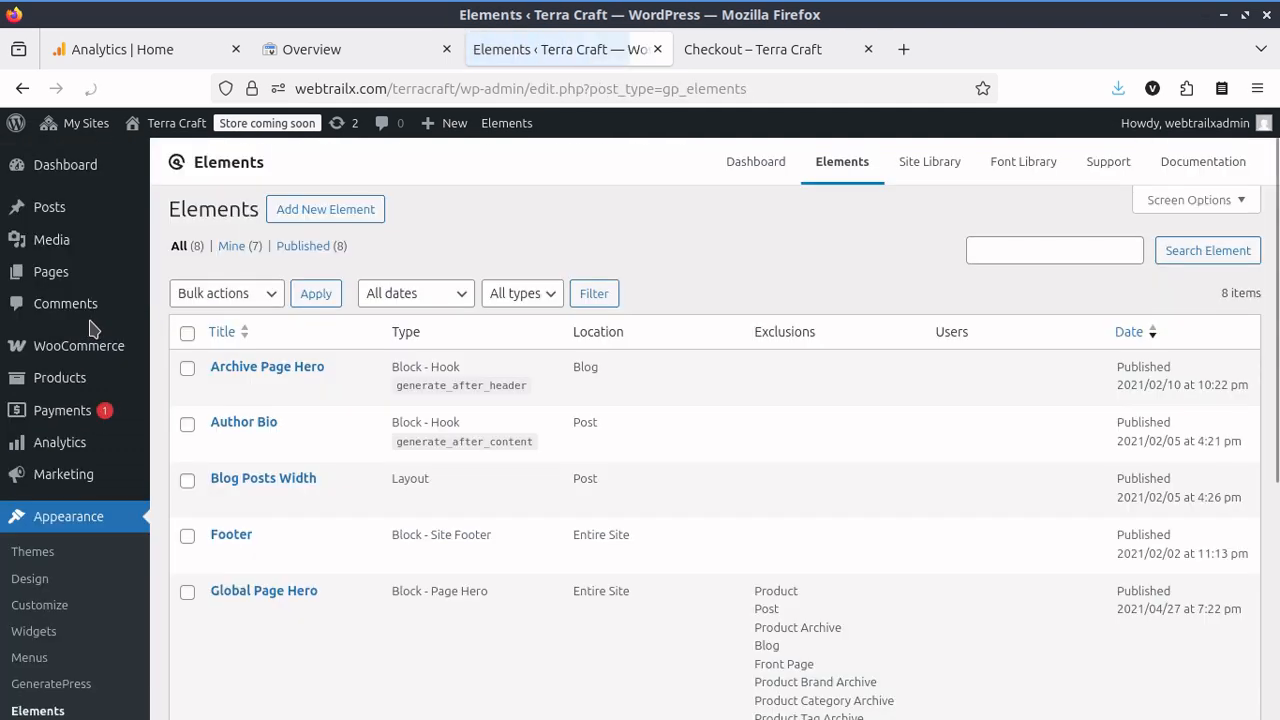
{"action": "left_click", "coordinate": [369, 215]}
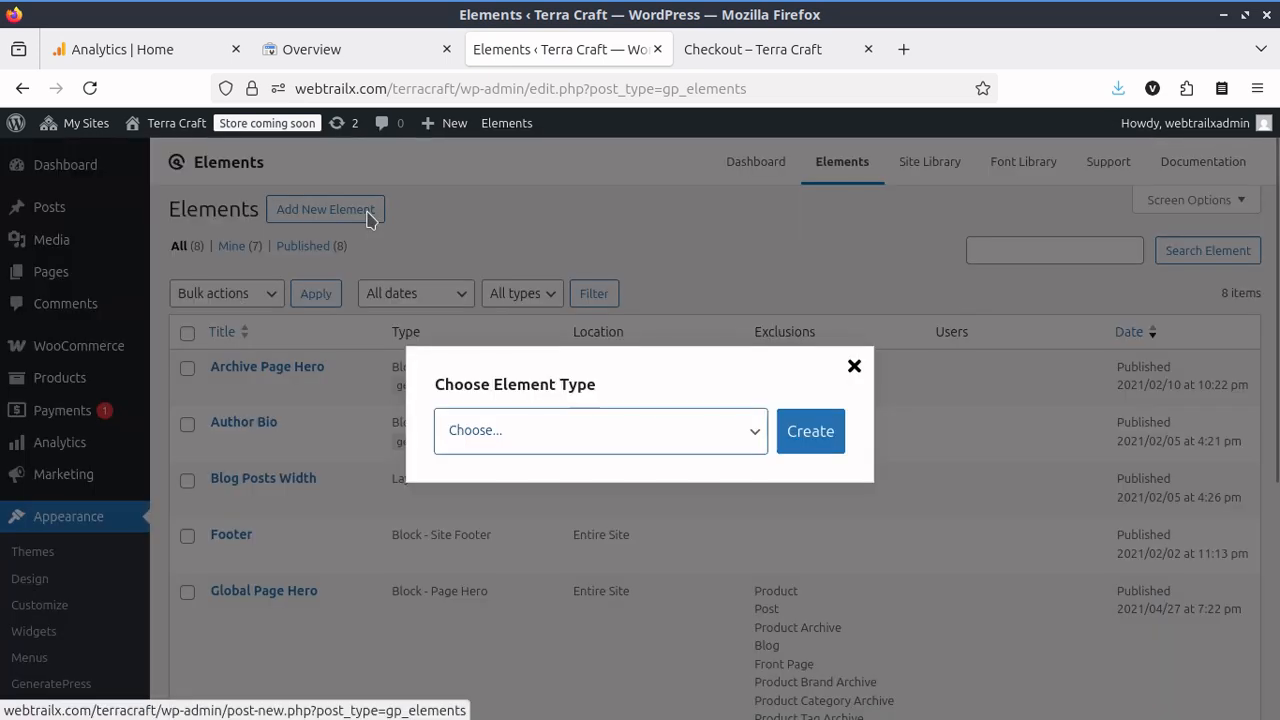
{"action": "left_click", "coordinate": [571, 432]}
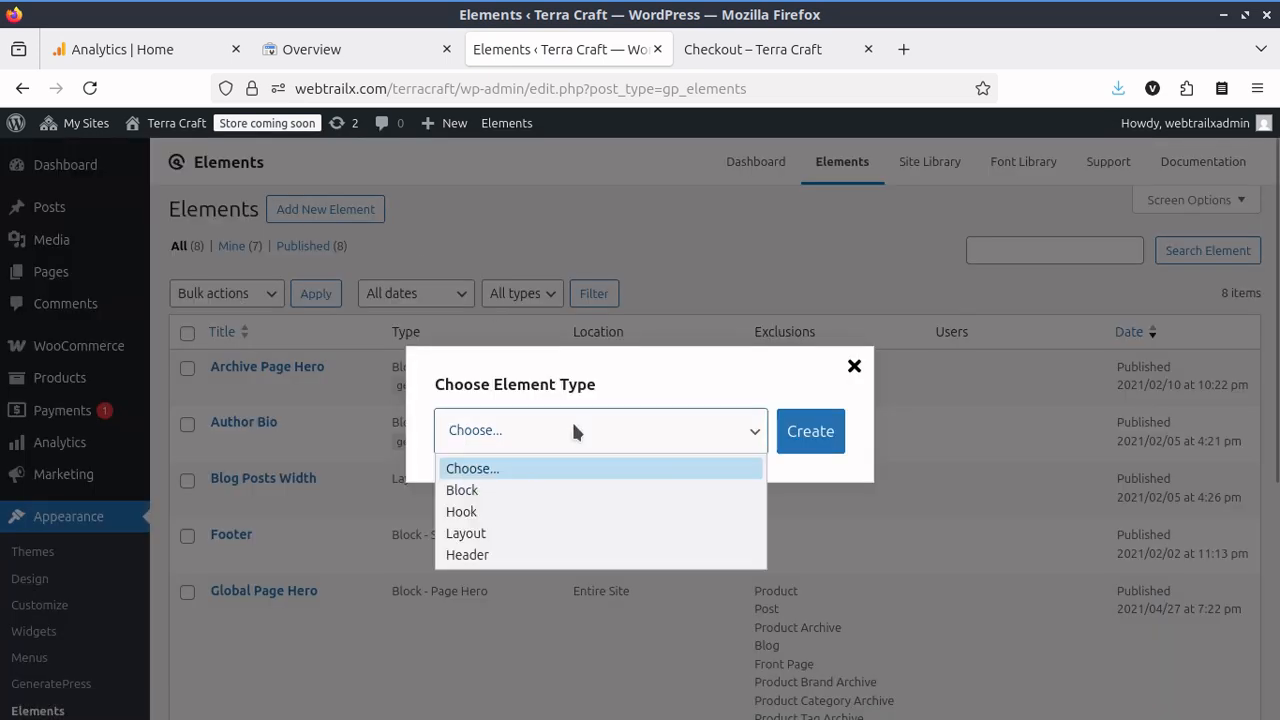
{"action": "left_click", "coordinate": [541, 511]}
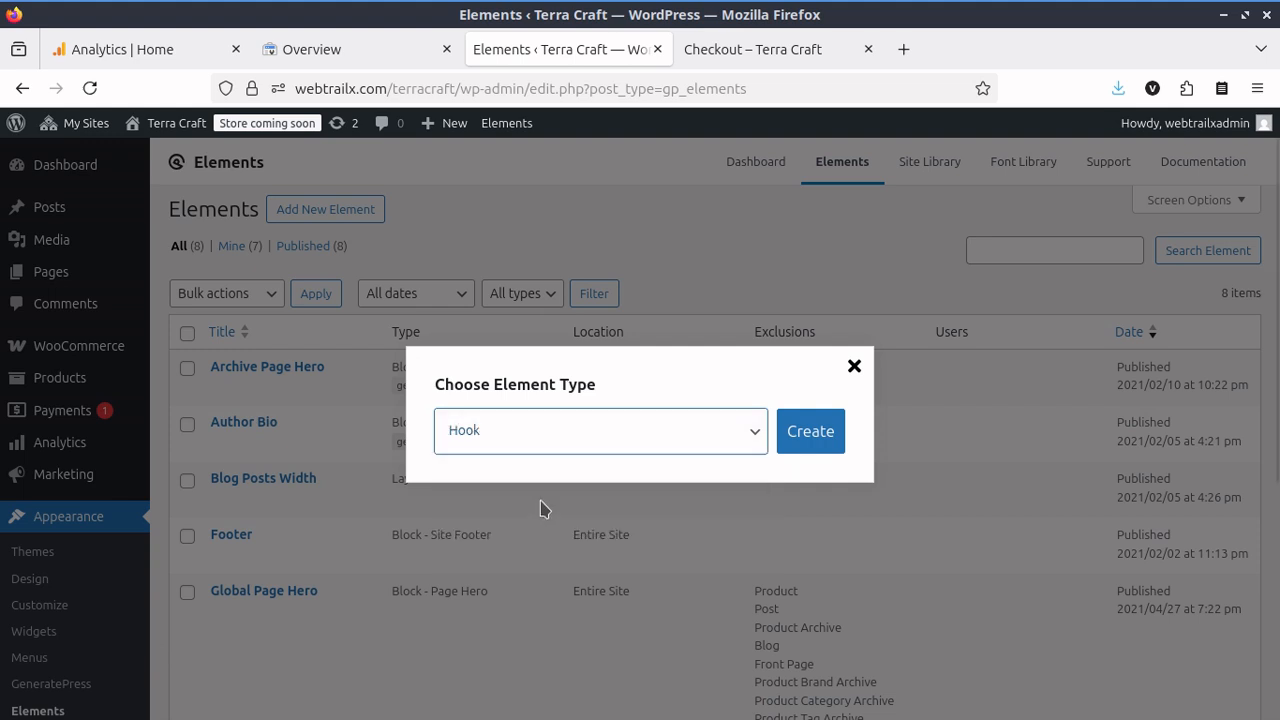
{"action": "left_click", "coordinate": [828, 446]}
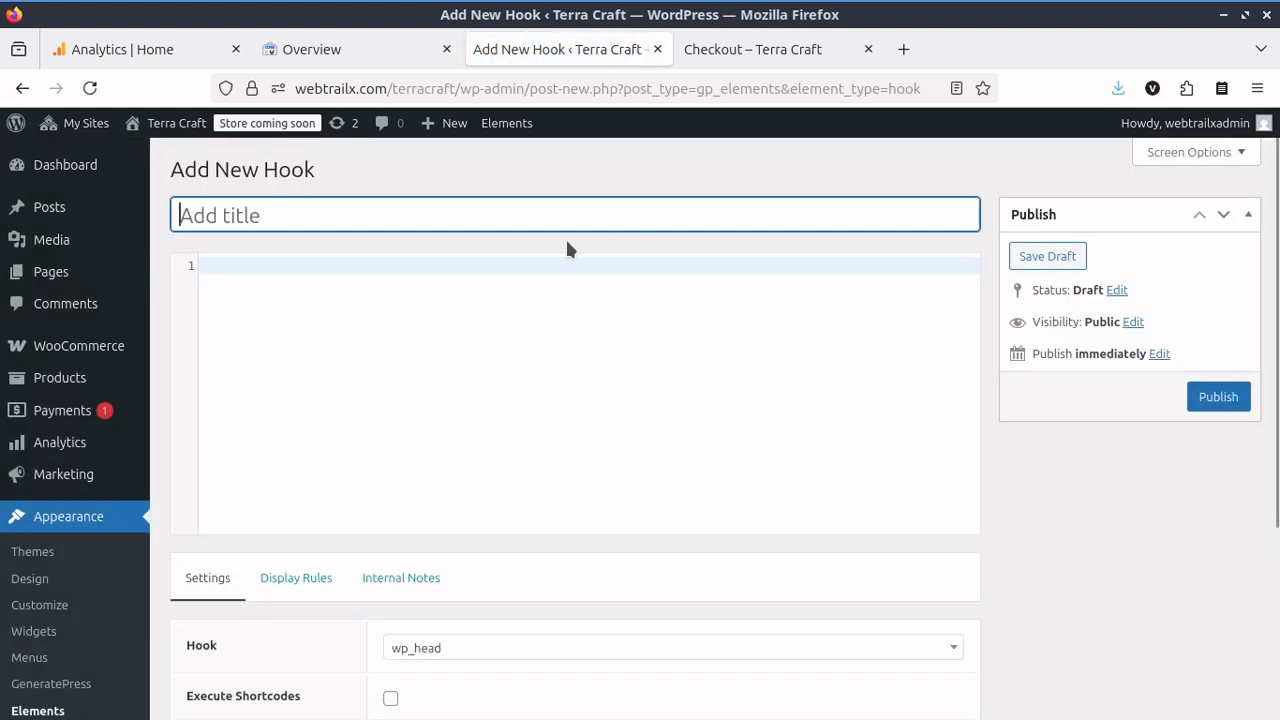
Title the new hook Ga4 and place the cursor in its empty code editor.
{"action": "type", "text": "G"}
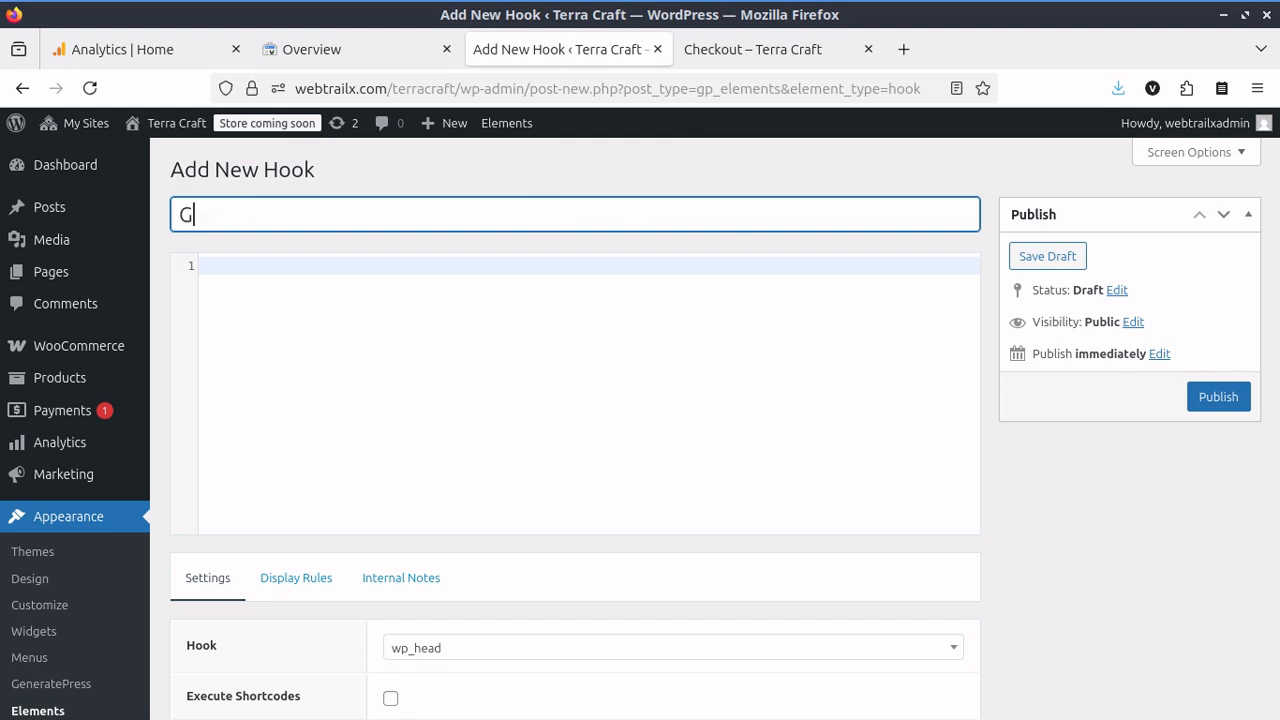
{"action": "type", "text": "a4"}
{"action": "left_click", "coordinate": [480, 343]}
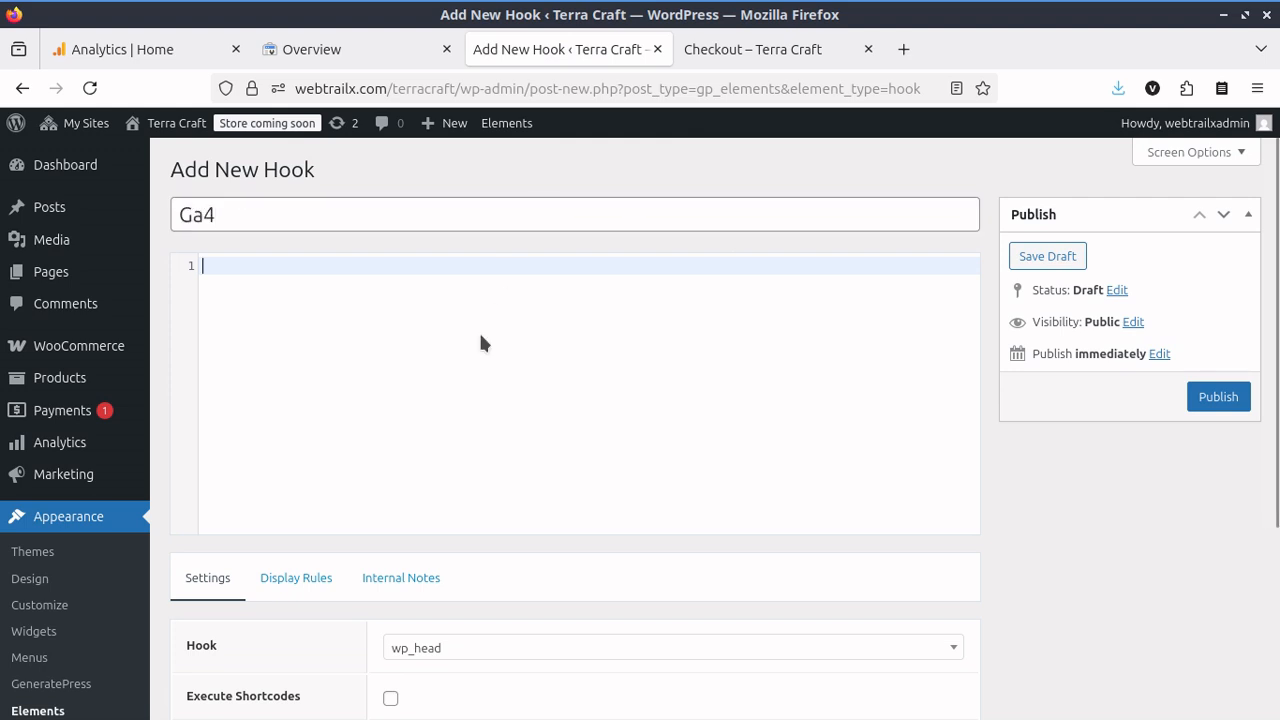
Switch to Google Analytics and start setting up a Web data stream for the Terra Craft property.
{"action": "left_click", "coordinate": [166, 52]}
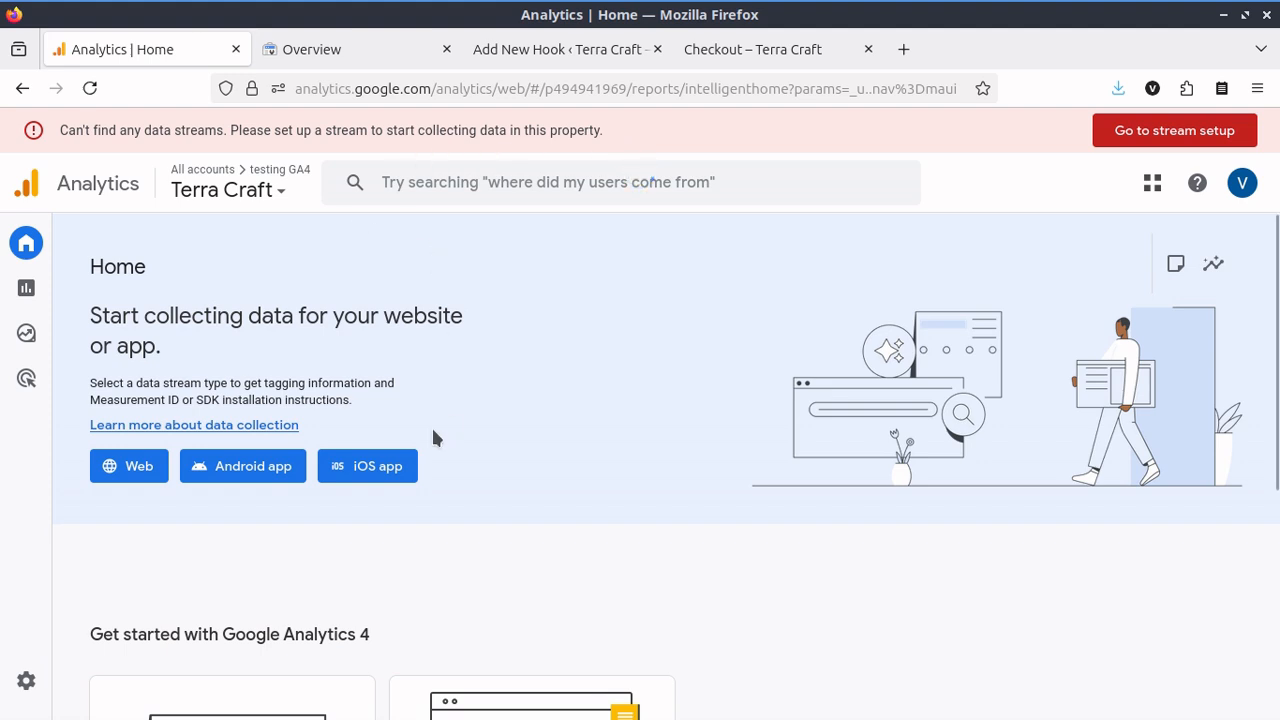
{"action": "scroll", "coordinate": [689, 394], "scroll_direction": "down", "scroll_amount": 5}
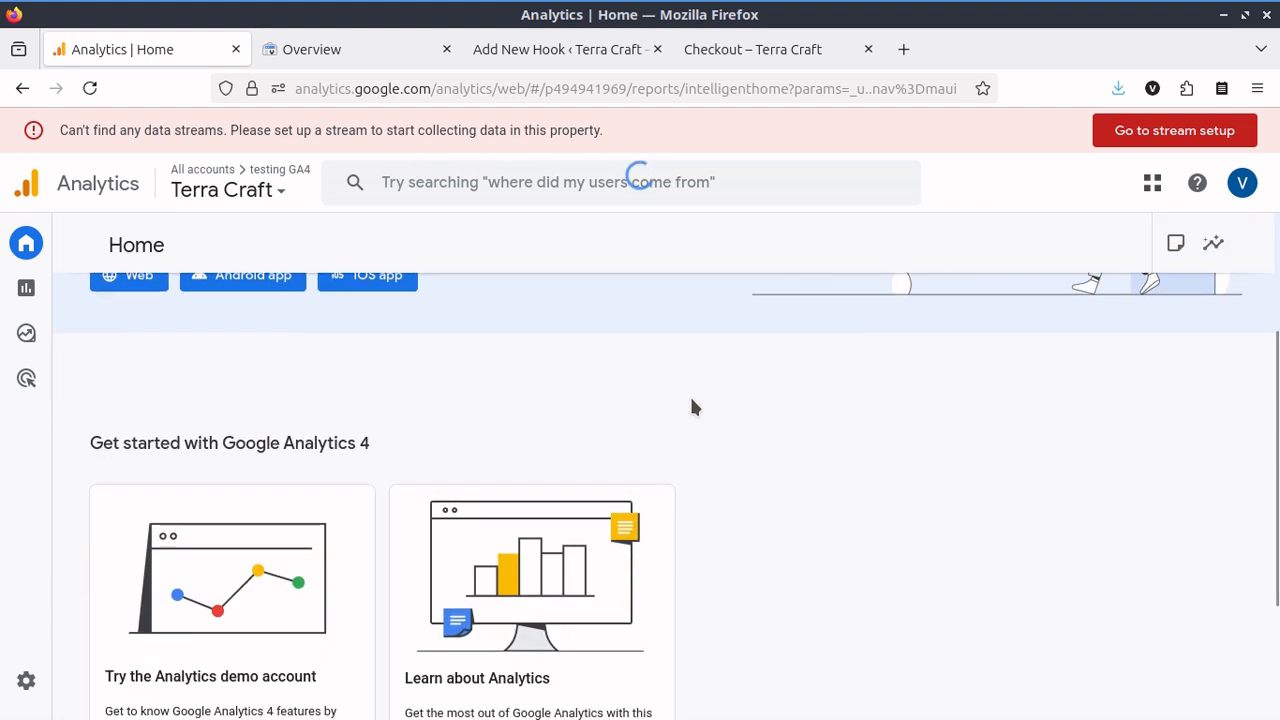
{"action": "scroll", "coordinate": [689, 394], "scroll_direction": "up", "scroll_amount": 4}
{"action": "scroll", "coordinate": [695, 407], "scroll_direction": "up", "scroll_amount": 1}
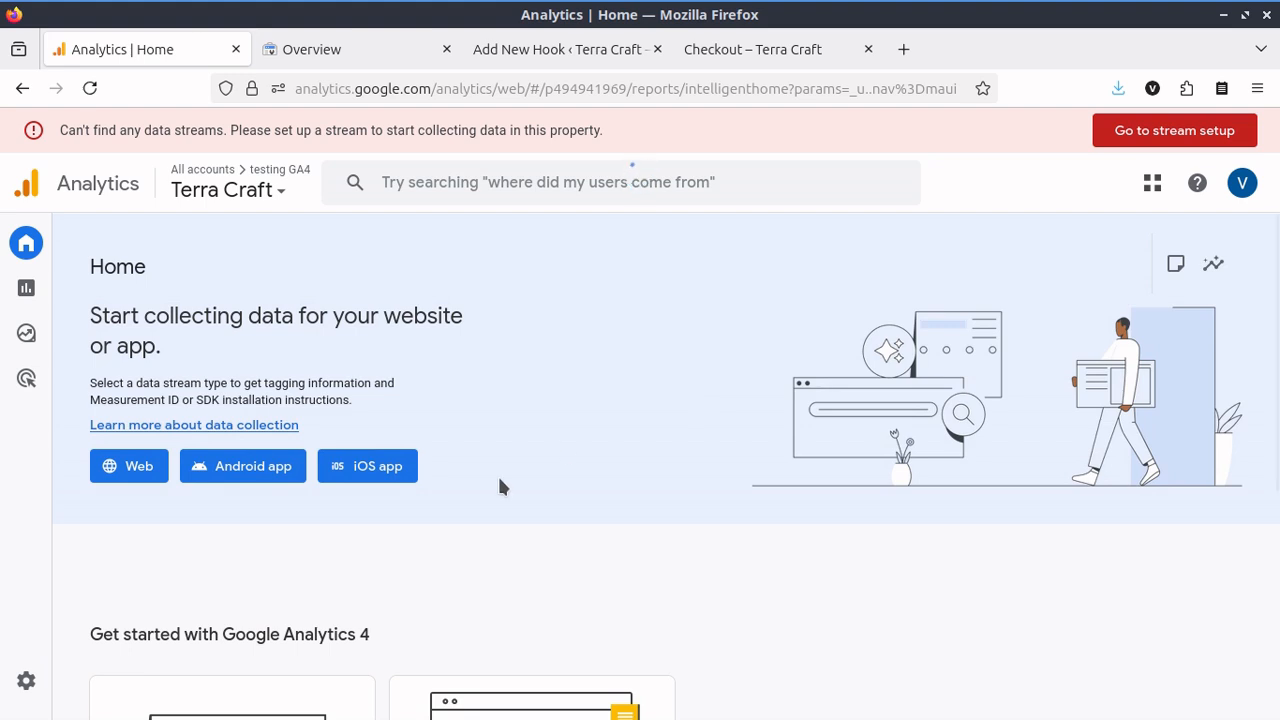
{"action": "left_click", "coordinate": [129, 466]}
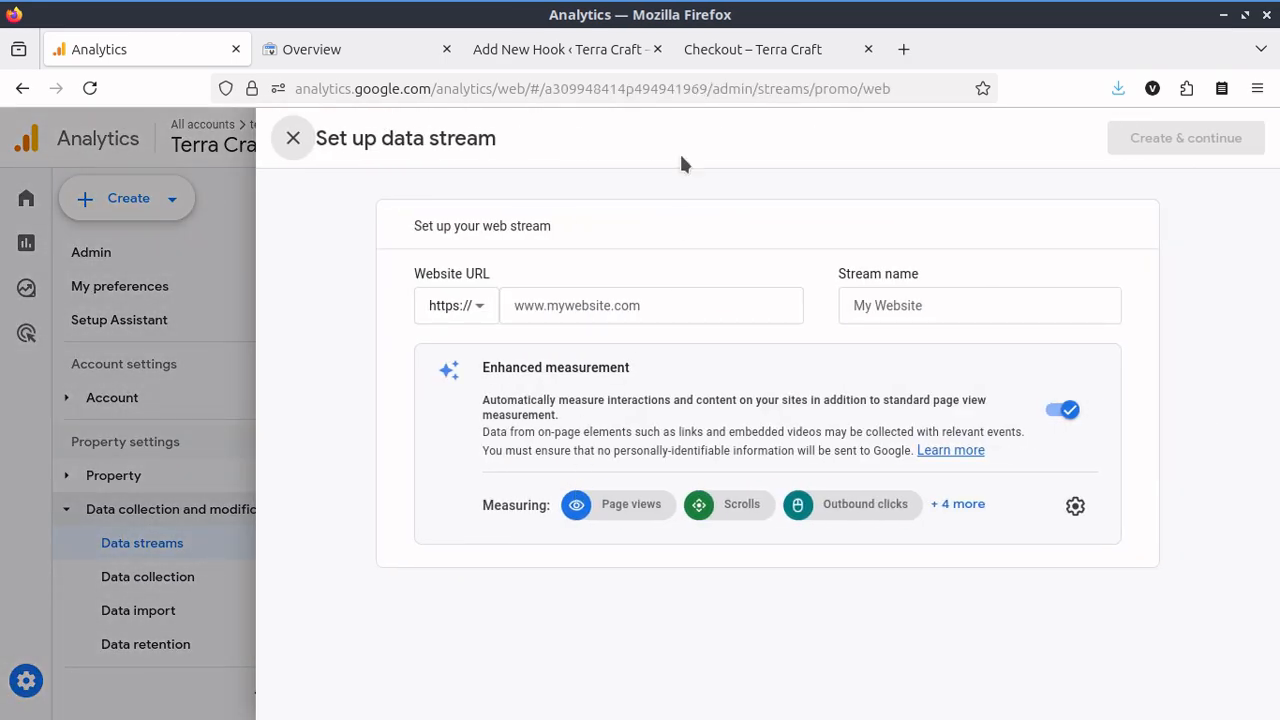
{"action": "mouse_move", "coordinate": [584, 57]}
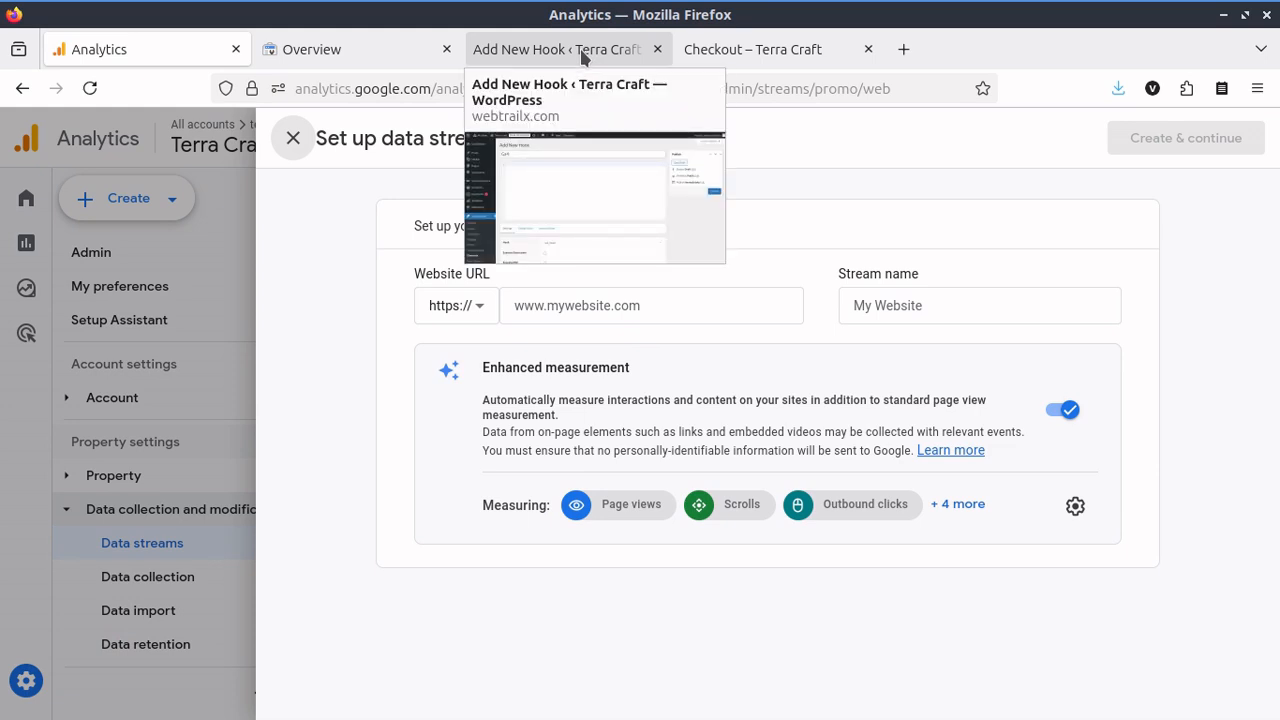
{"action": "left_click", "coordinate": [609, 56]}
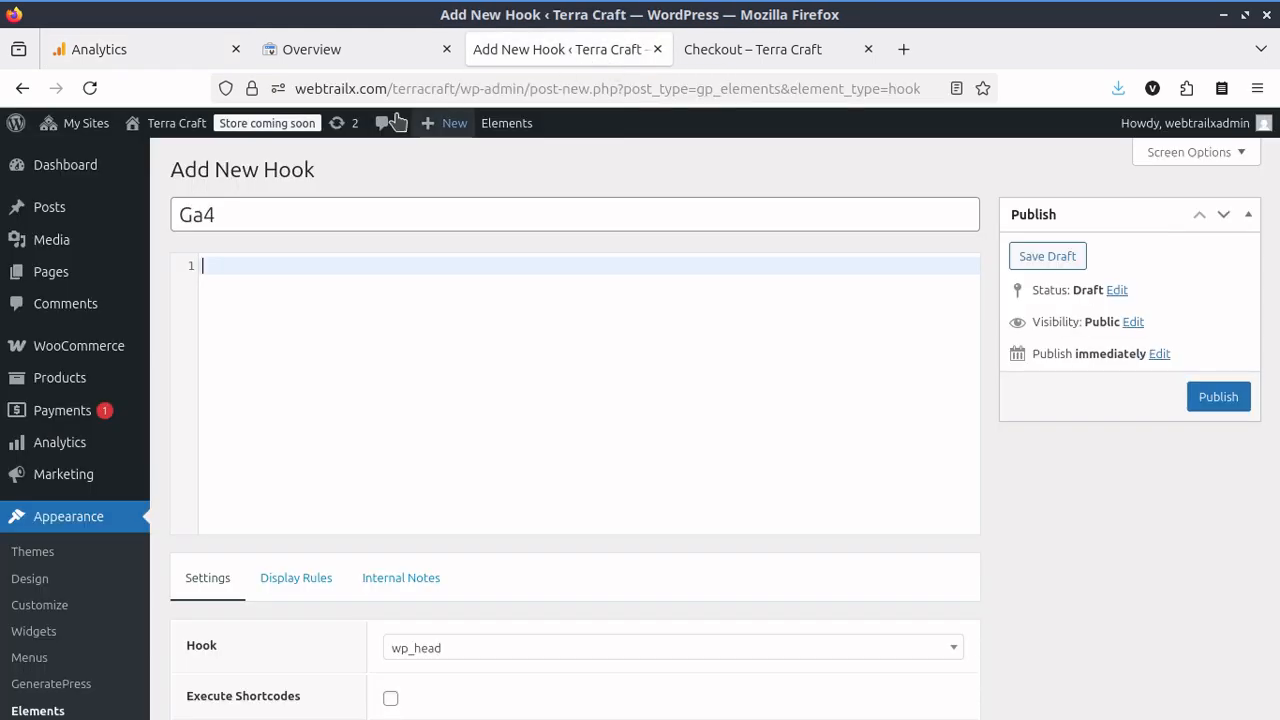
{"action": "key", "text": "ctrl+Tab"}
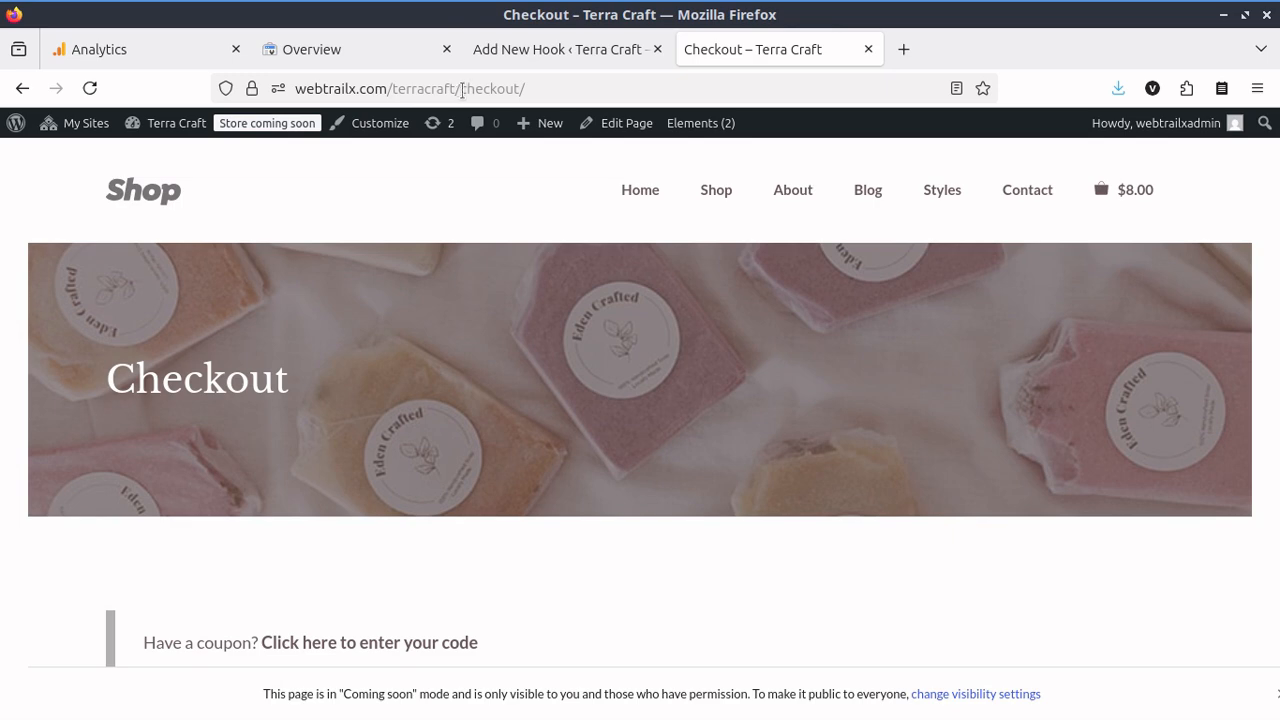
{"action": "left_click_drag", "start_coordinate": [462, 89], "coordinate": [297, 79]}
{"action": "key", "text": "ctrl+c"}
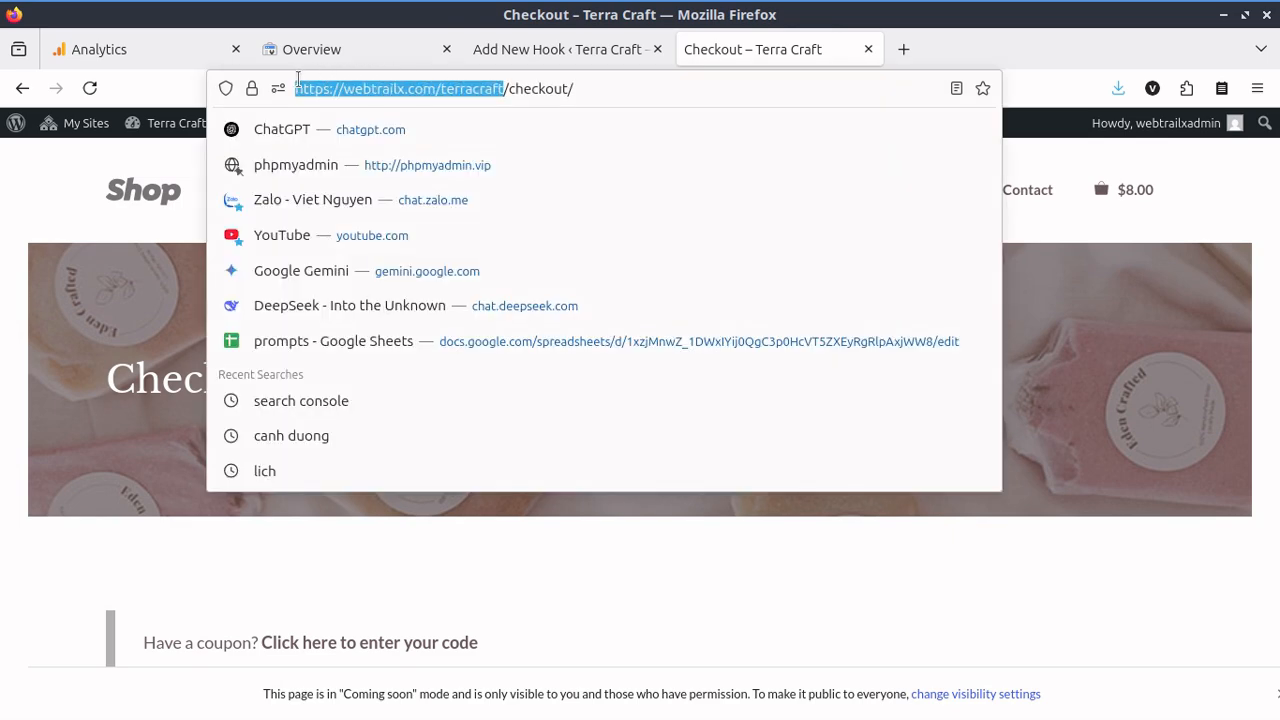
Paste the copied address as the Analytics web stream's website URL and strip its protocol, leaving webtrailx.com/terracraft.
{"action": "left_click", "coordinate": [152, 56]}
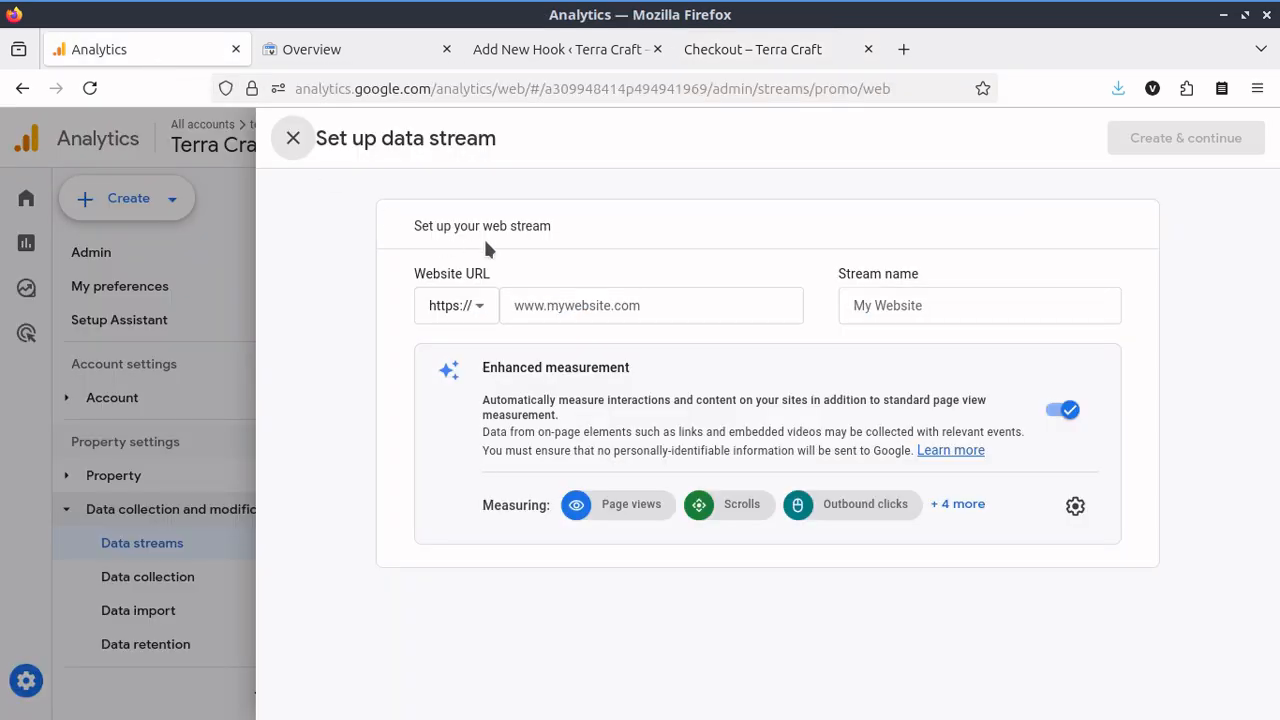
{"action": "left_click", "coordinate": [549, 300]}
{"action": "key", "text": "ctrl+v"}
{"action": "double_click", "coordinate": [533, 304]}
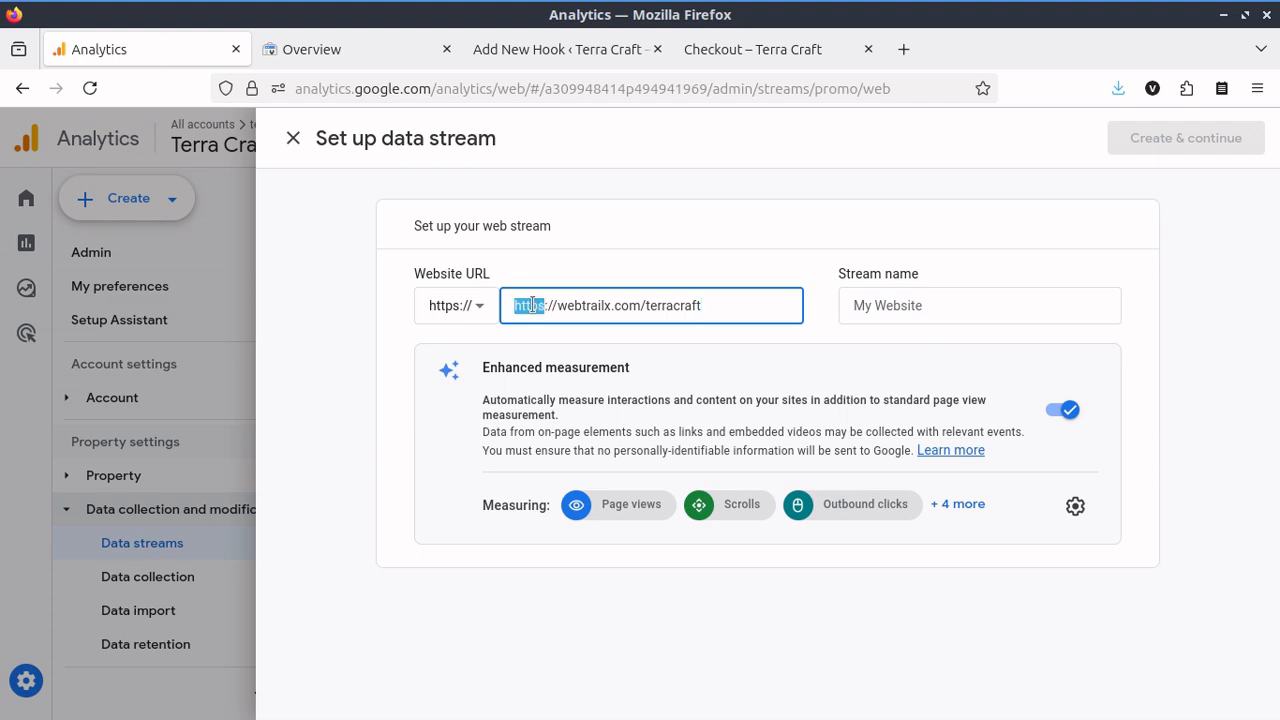
{"action": "key", "text": "Delete"}
{"action": "key", "text": "Delete"}
{"action": "key", "text": "Delete"}
{"action": "key", "text": "Delete"}
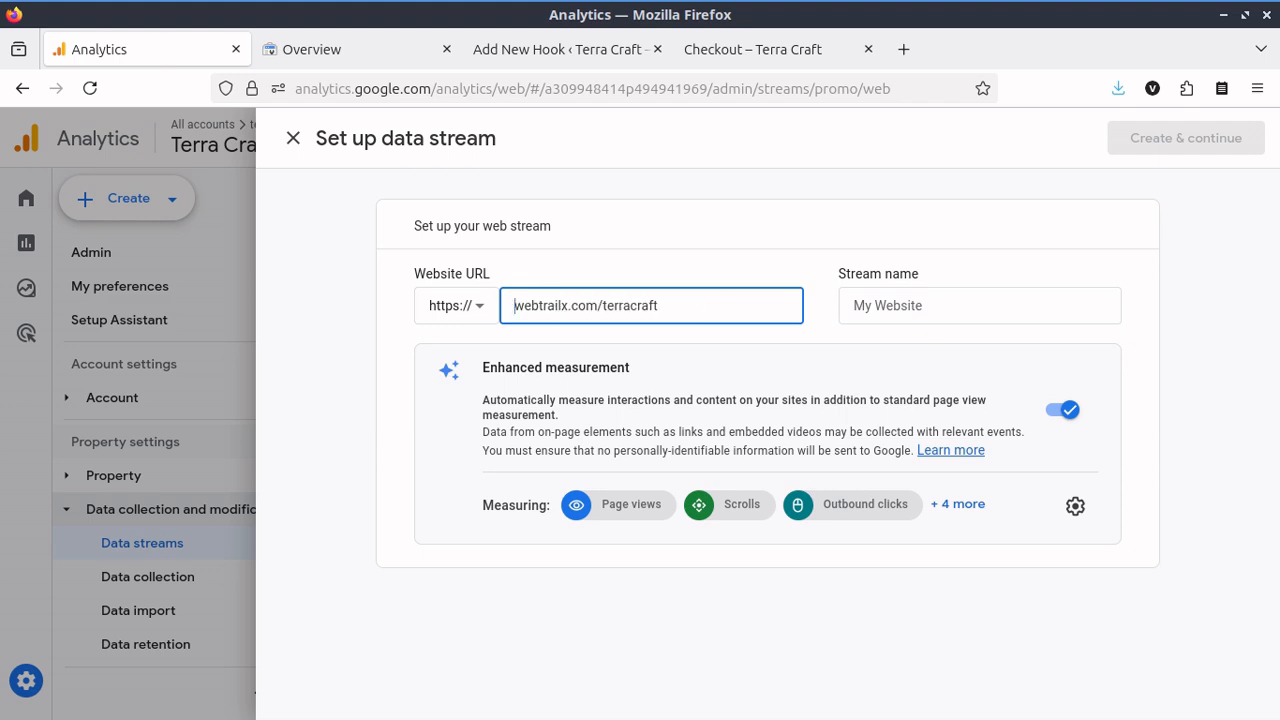
Name the stream terracraft, reusing that word from the website URL, and create the stream.
{"action": "left_click", "coordinate": [908, 318]}
{"action": "double_click", "coordinate": [677, 298]}
{"action": "key", "text": "ctrl+c"}
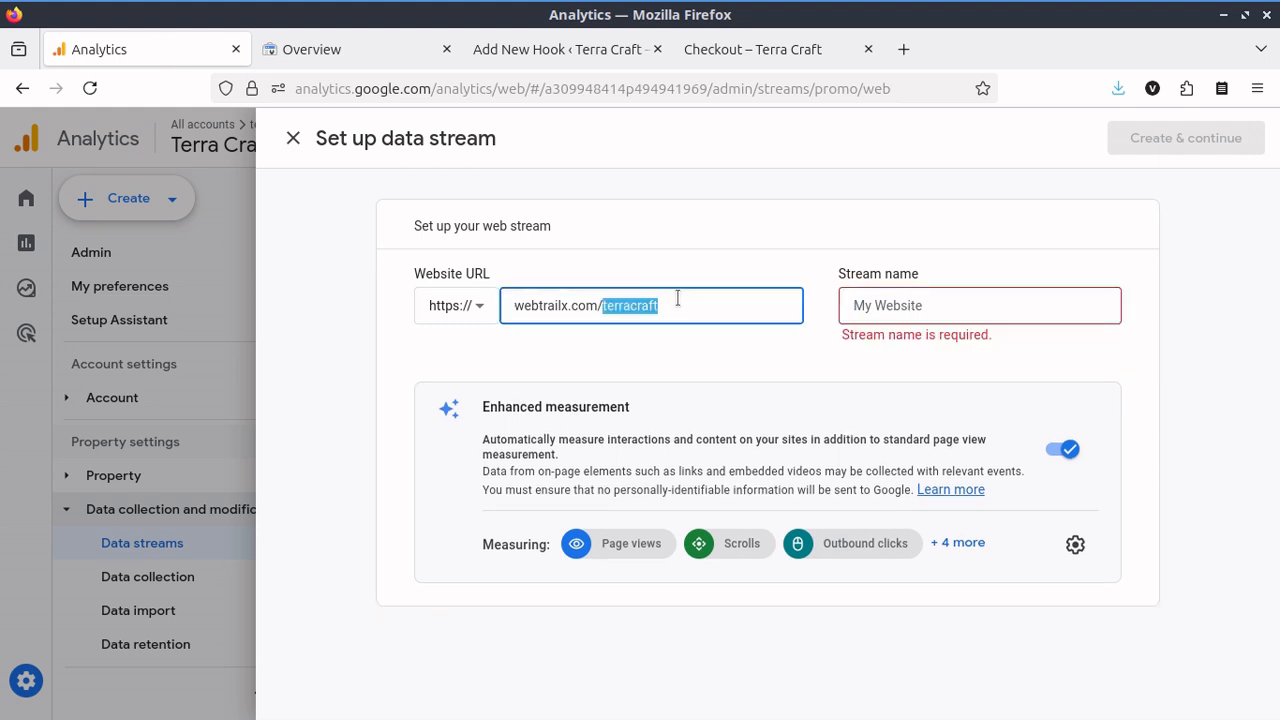
{"action": "left_click", "coordinate": [842, 318]}
{"action": "key", "text": "ctrl+v"}
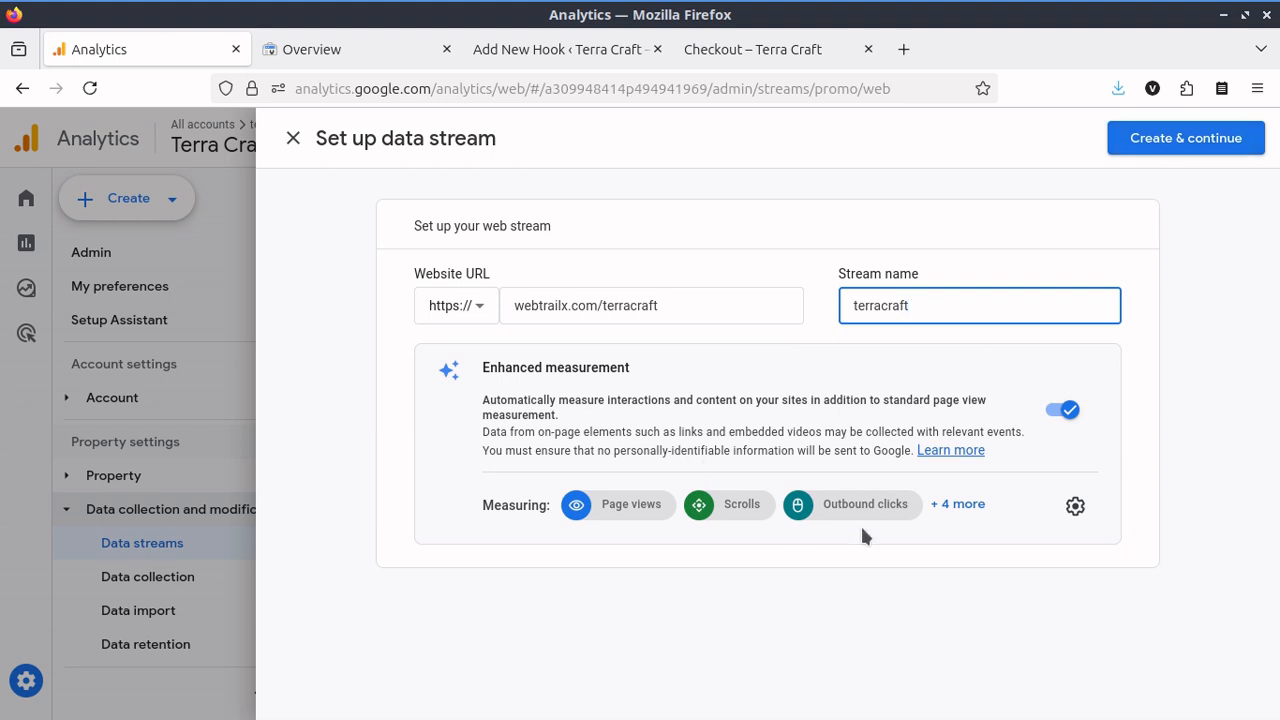
{"action": "left_click", "coordinate": [1182, 133]}
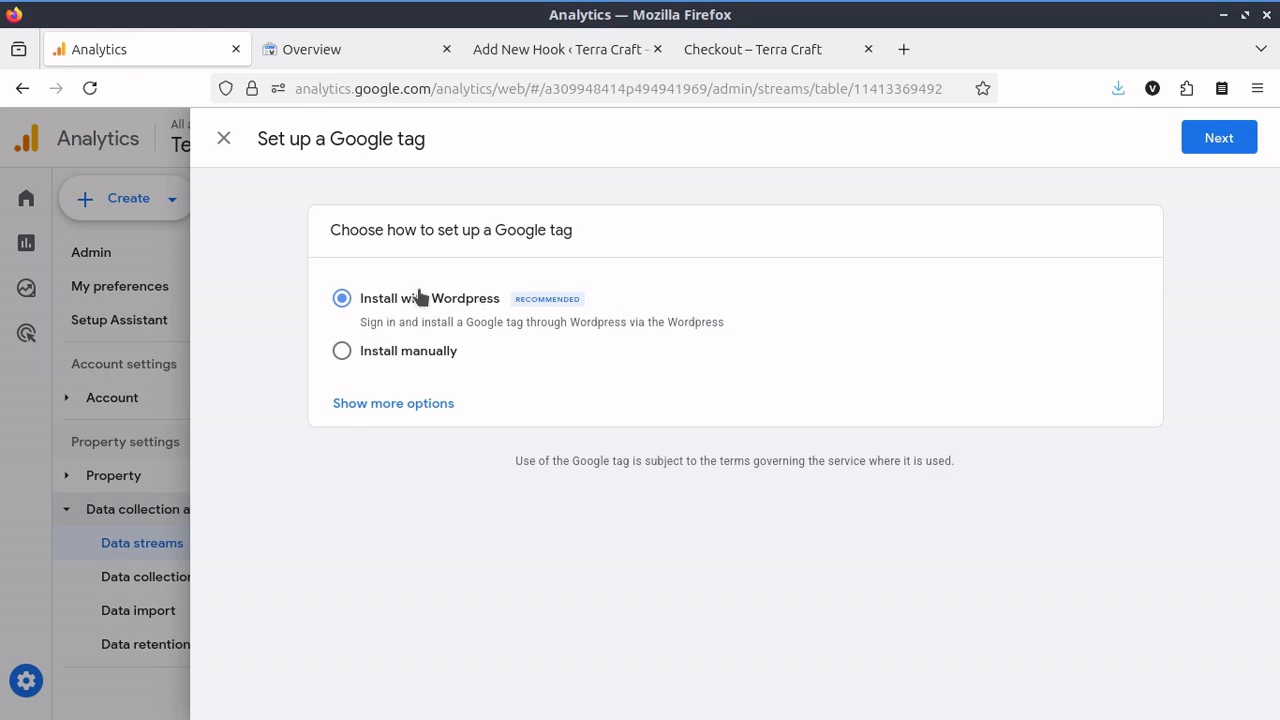
Choose to install the Google tag manually and copy the whole gtag.js snippet.
{"action": "left_click", "coordinate": [400, 403]}
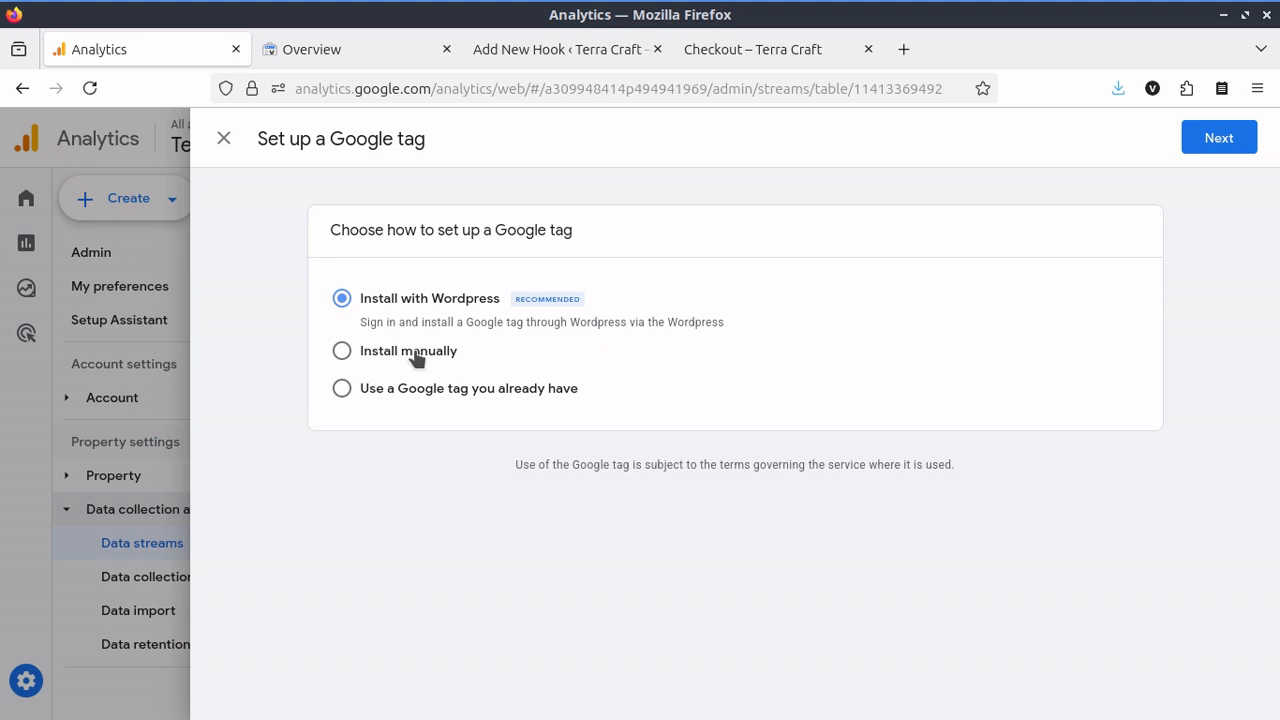
{"action": "left_click", "coordinate": [416, 359]}
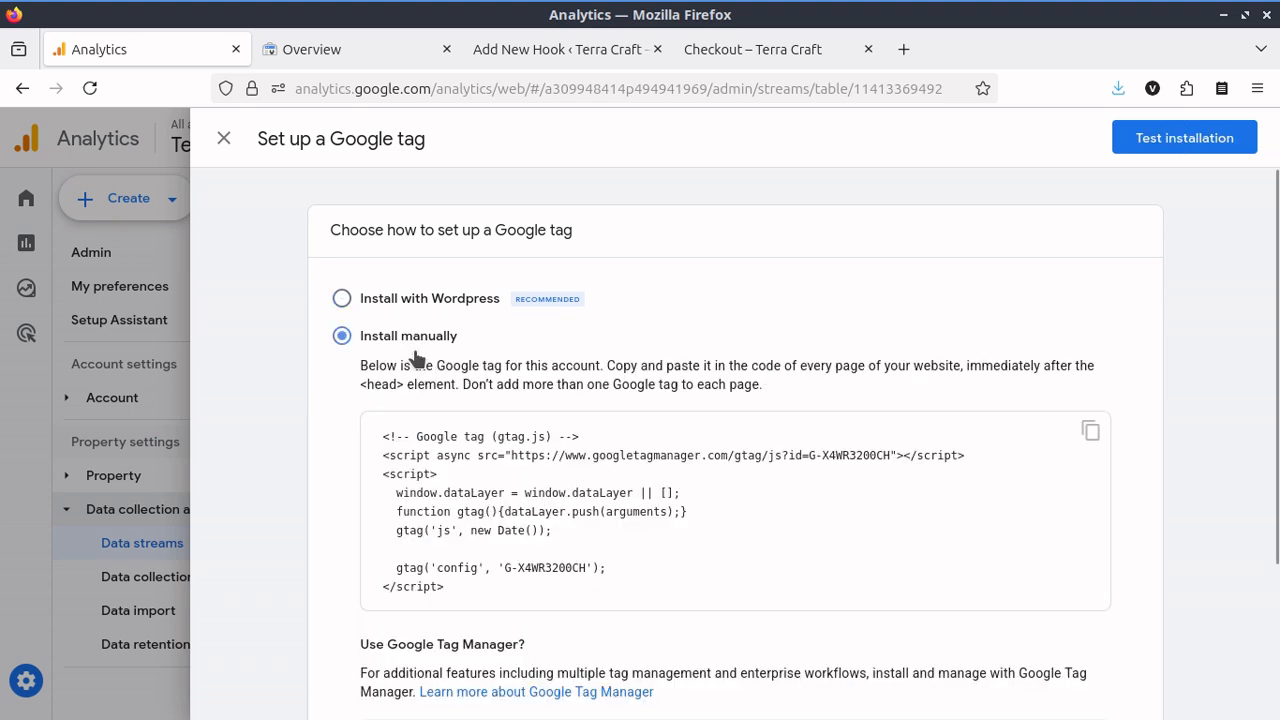
{"action": "left_click", "coordinate": [1089, 429]}
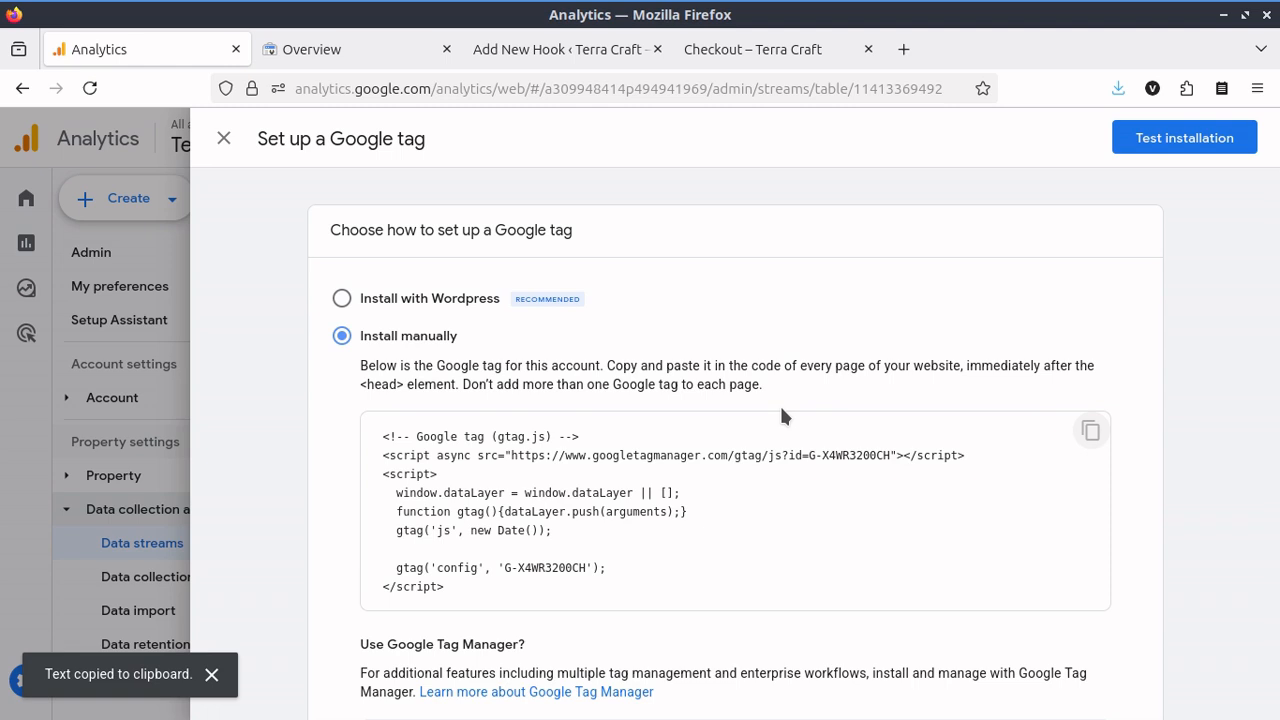
Paste the Google tag snippet into the code of the Ga4 hook in WordPress and publish the hook.
{"action": "left_click", "coordinate": [671, 63]}
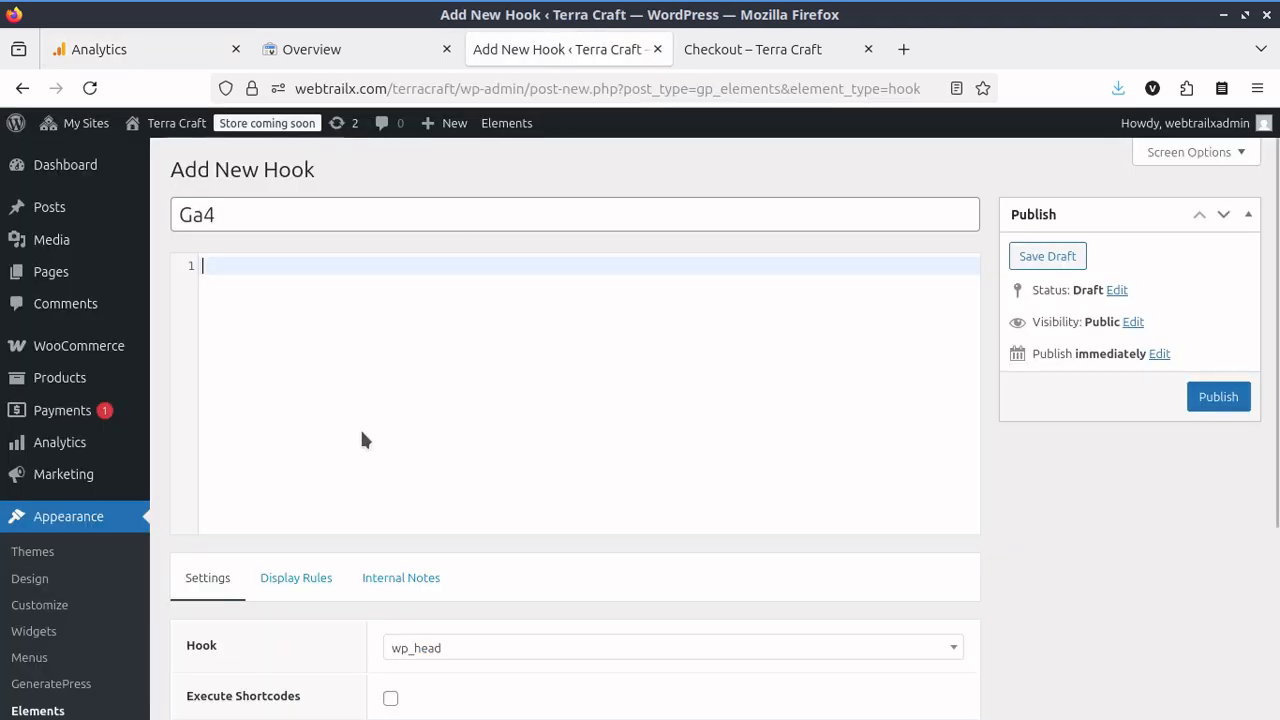
{"action": "key", "text": "ctrl+v"}
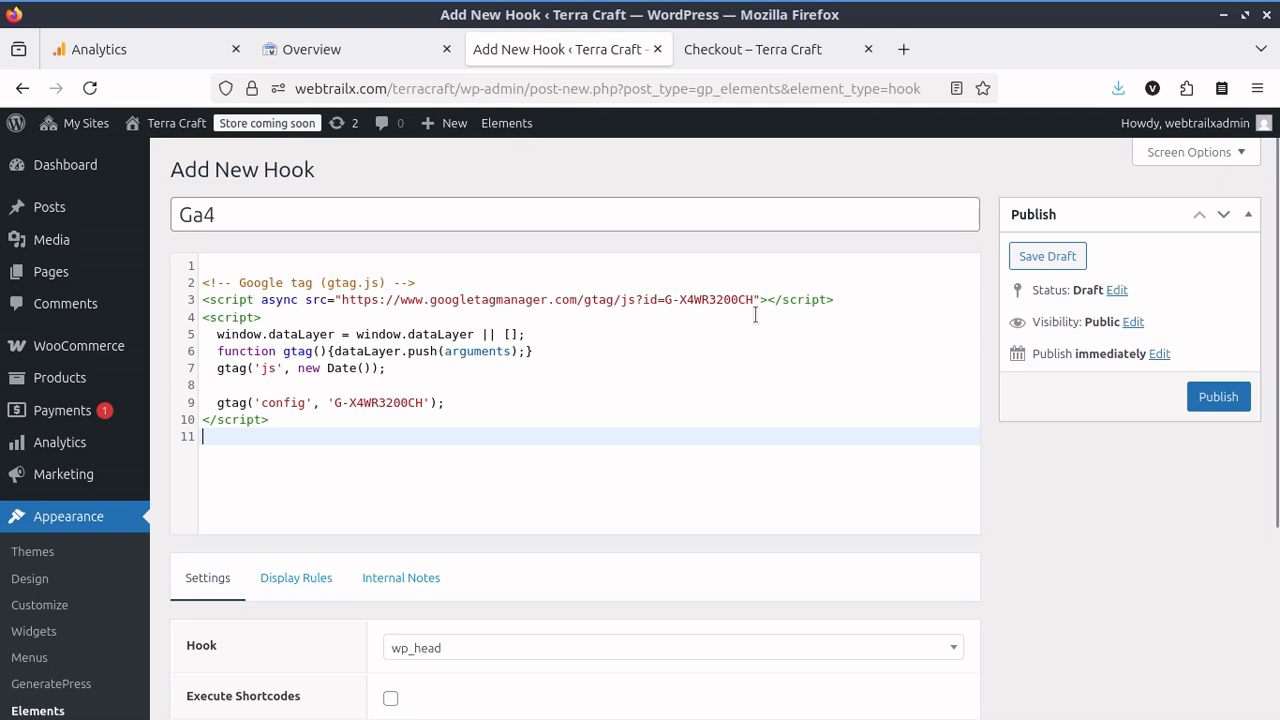
{"action": "left_click", "coordinate": [1216, 404]}
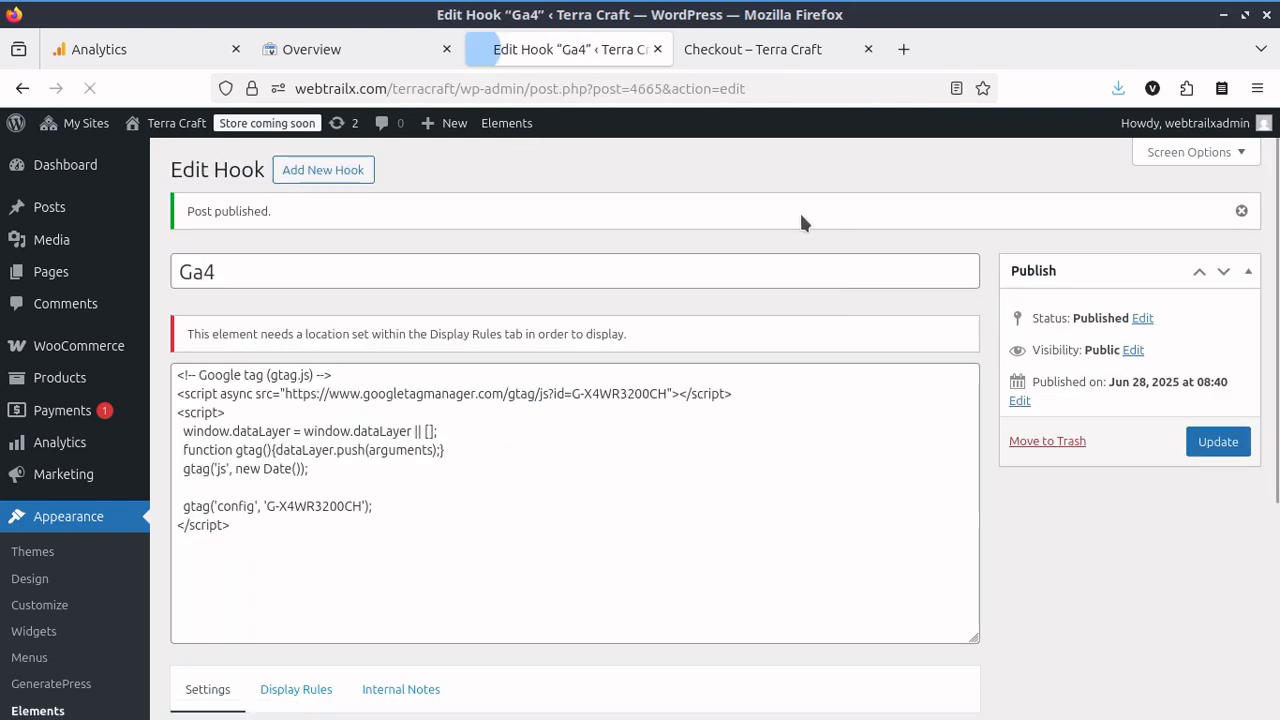
Open the Terra Craft front page in a new tab and view its page source.
{"action": "middle_click", "coordinate": [195, 125]}
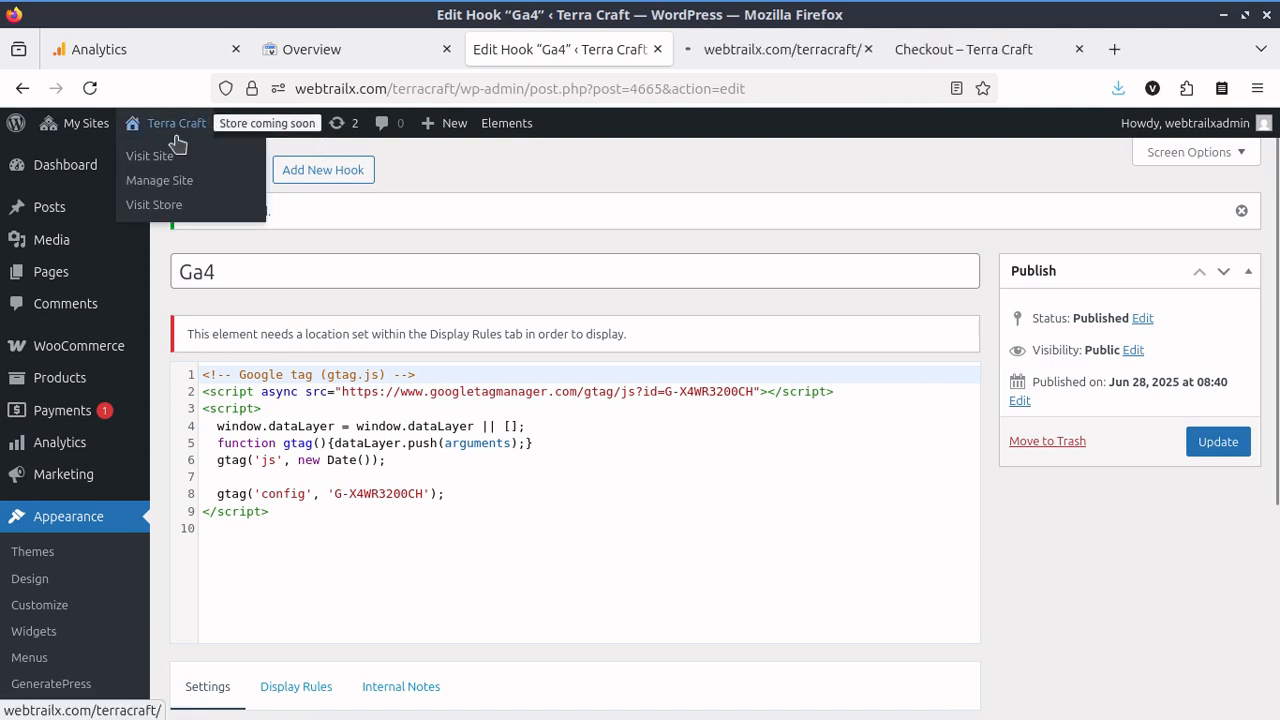
{"action": "left_click", "coordinate": [772, 58]}
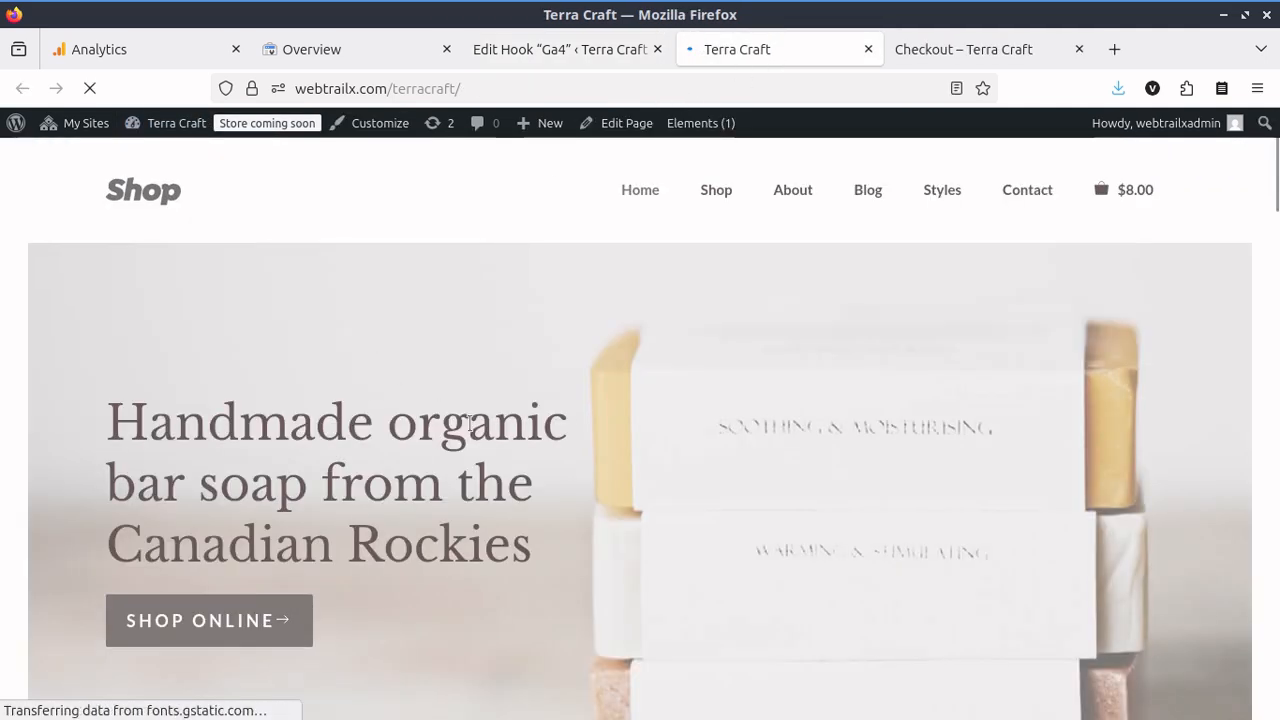
{"action": "right_click", "coordinate": [364, 332]}
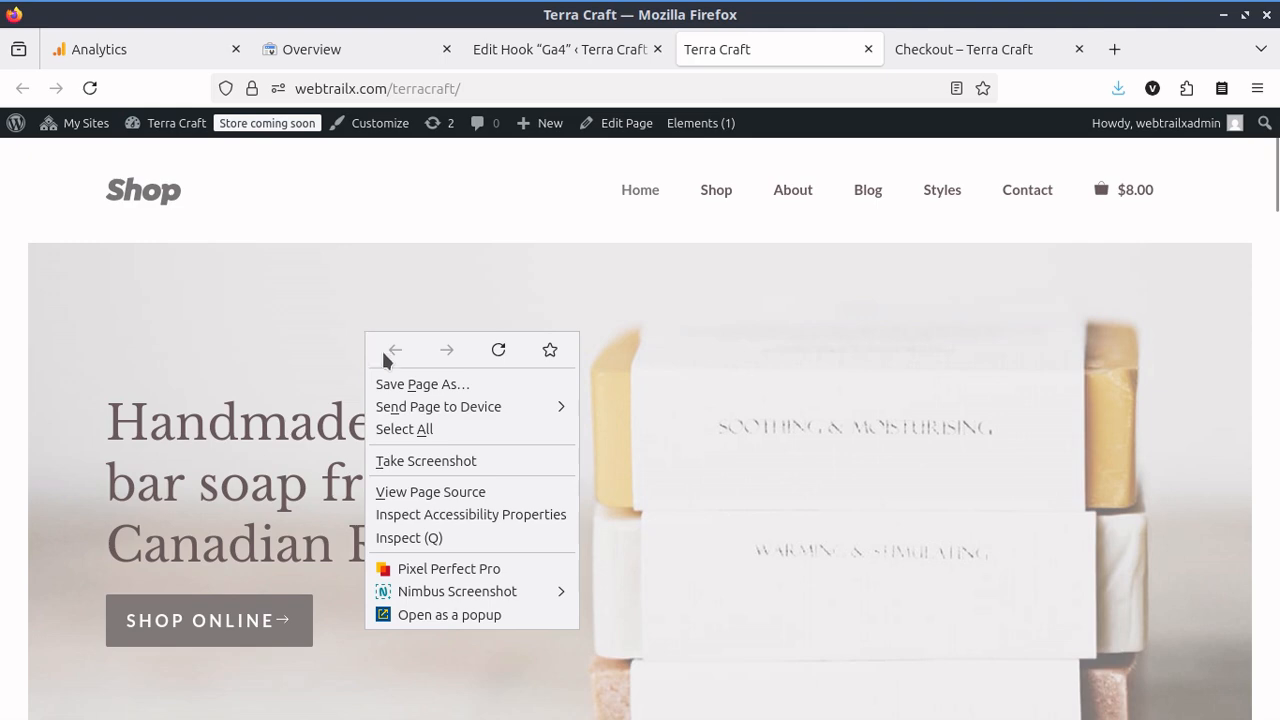
{"action": "left_click", "coordinate": [431, 498]}
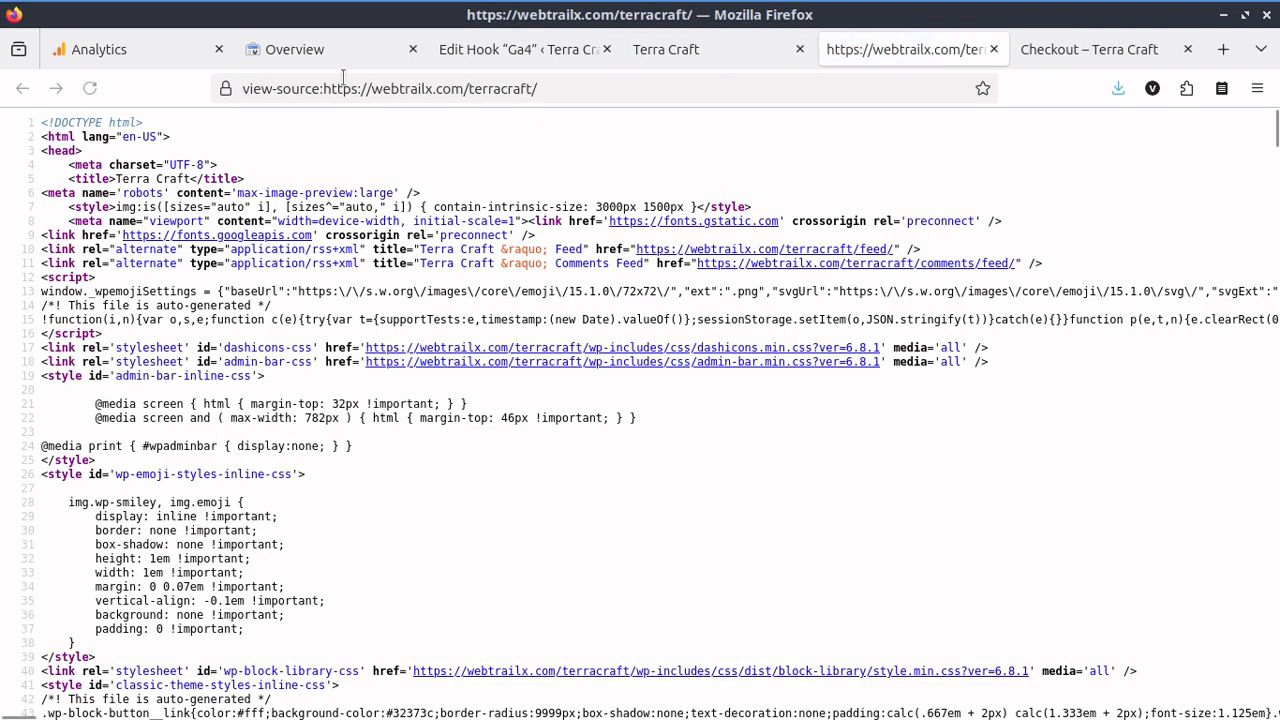
Copy the characters 4WR3200C from the measurement ID in the Analytics tag snippet and search the Terra Craft page source for them.
{"action": "left_click", "coordinate": [137, 47]}
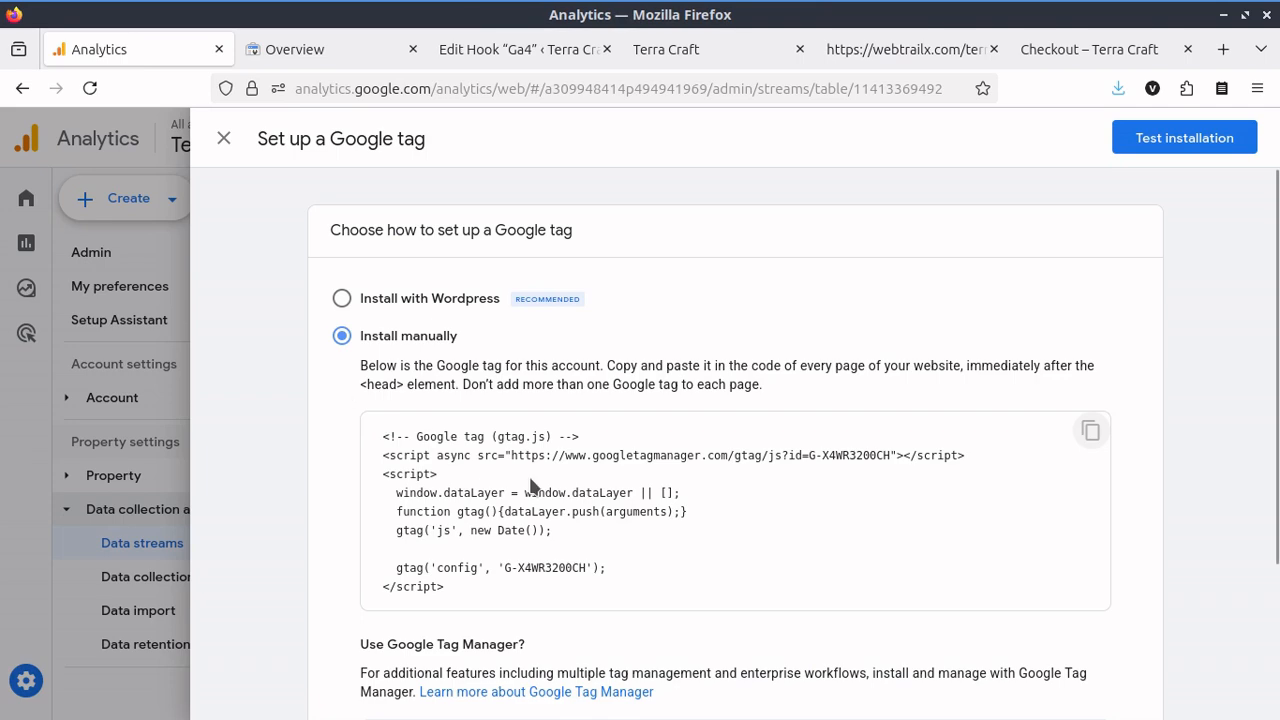
{"action": "left_click_drag", "start_coordinate": [528, 574], "coordinate": [582, 572]}
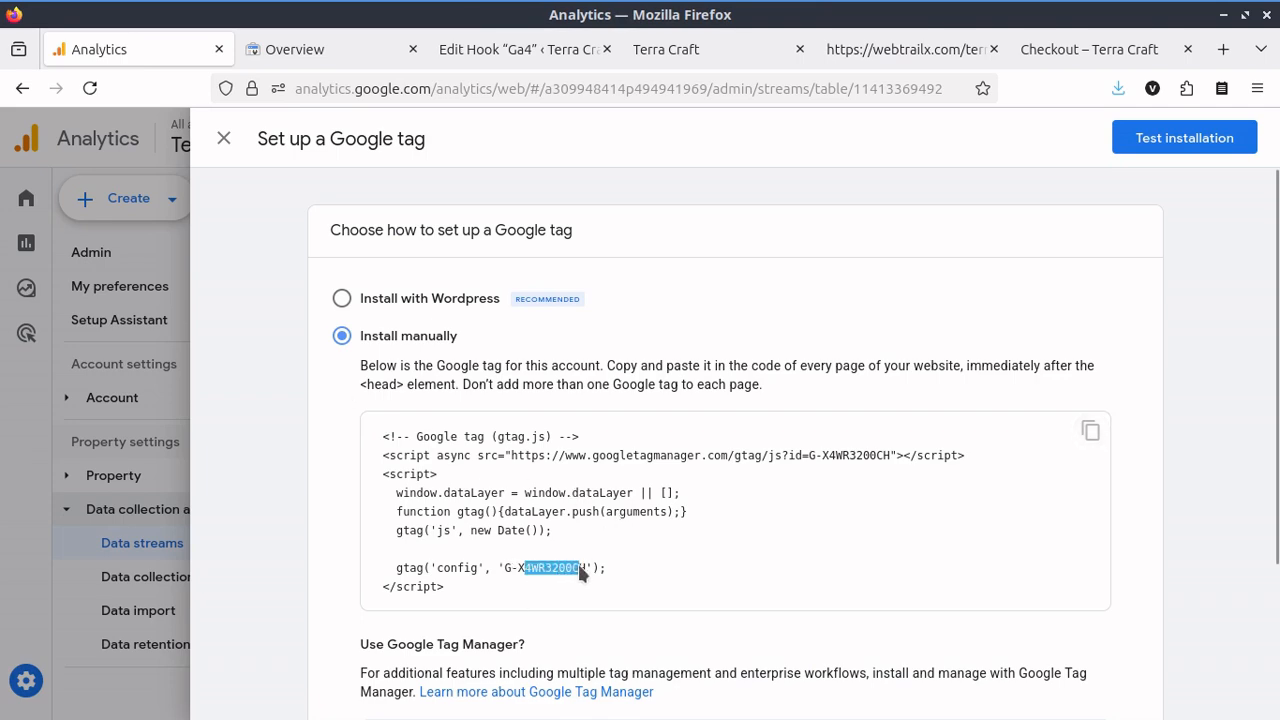
{"action": "left_click", "coordinate": [940, 50]}
{"action": "key", "text": "ctrl+f"}
{"action": "key", "text": "ctrl+v"}
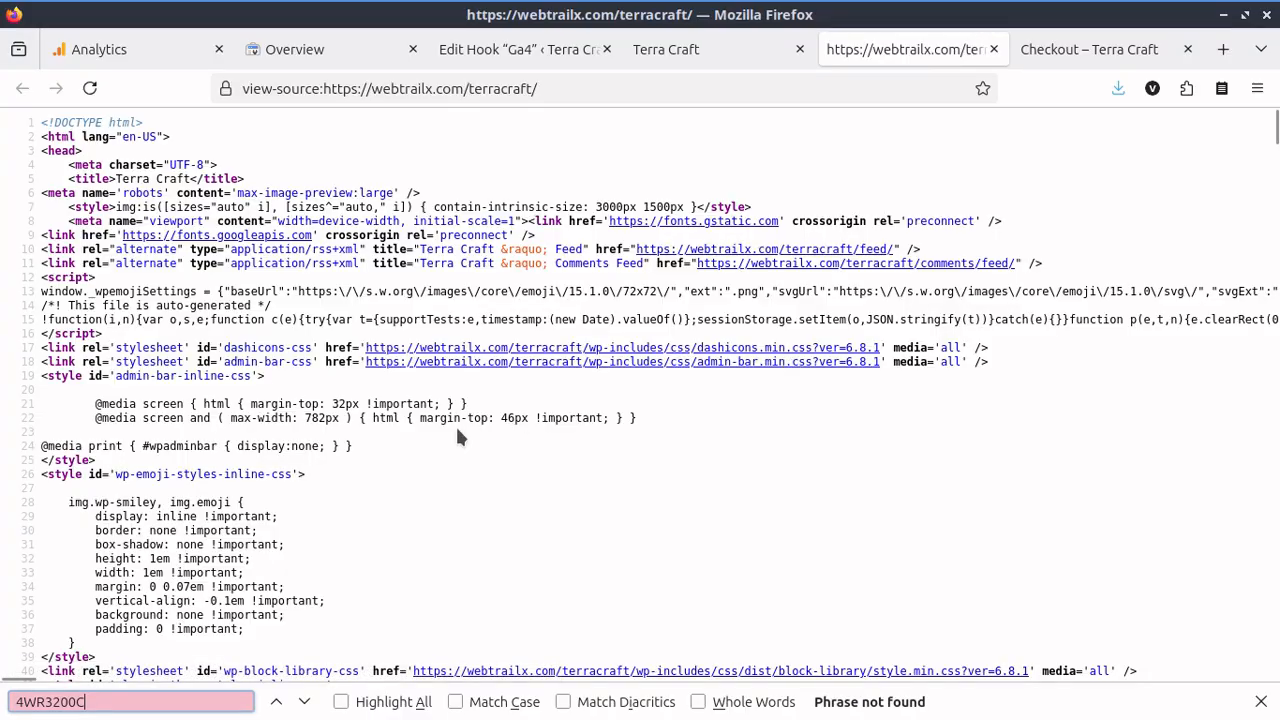
{"action": "scroll", "coordinate": [458, 436], "scroll_direction": "down", "scroll_amount": 20}
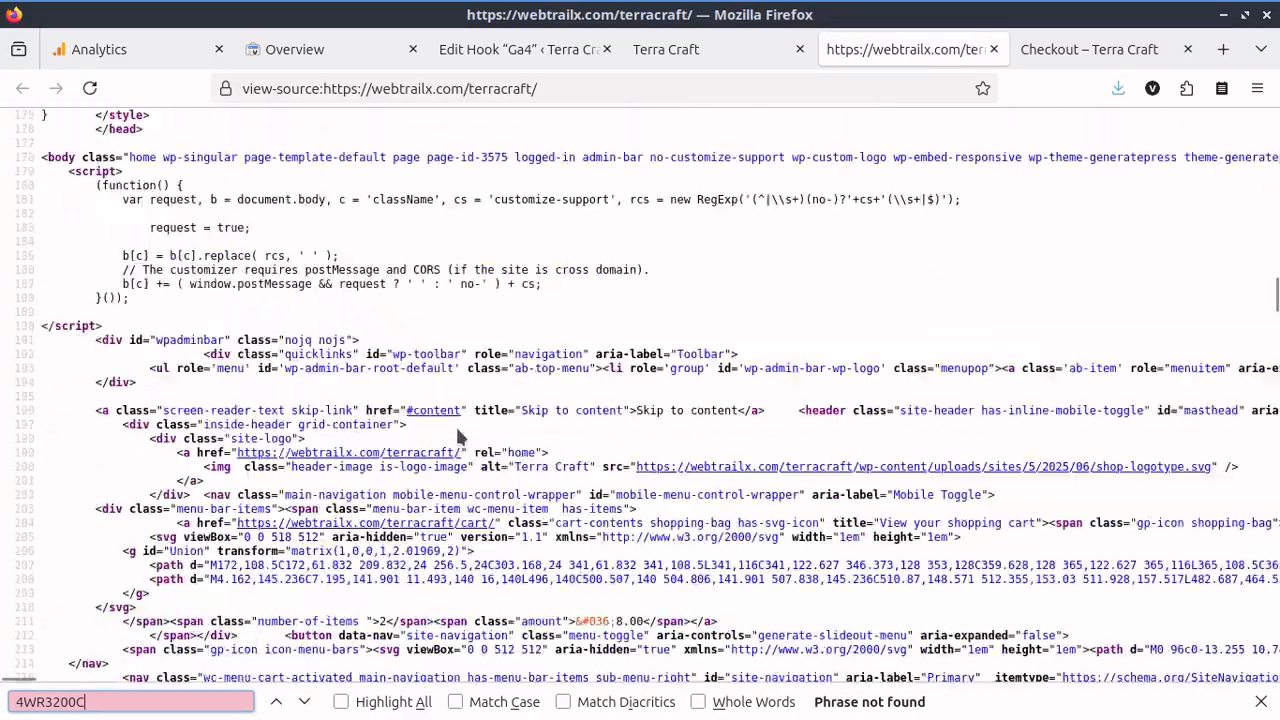
{"action": "scroll", "coordinate": [458, 436], "scroll_direction": "down", "scroll_amount": 3}
Reload the Terra Craft page source and repeat the search for the measurement ID characters.
{"action": "left_click", "coordinate": [306, 49]}
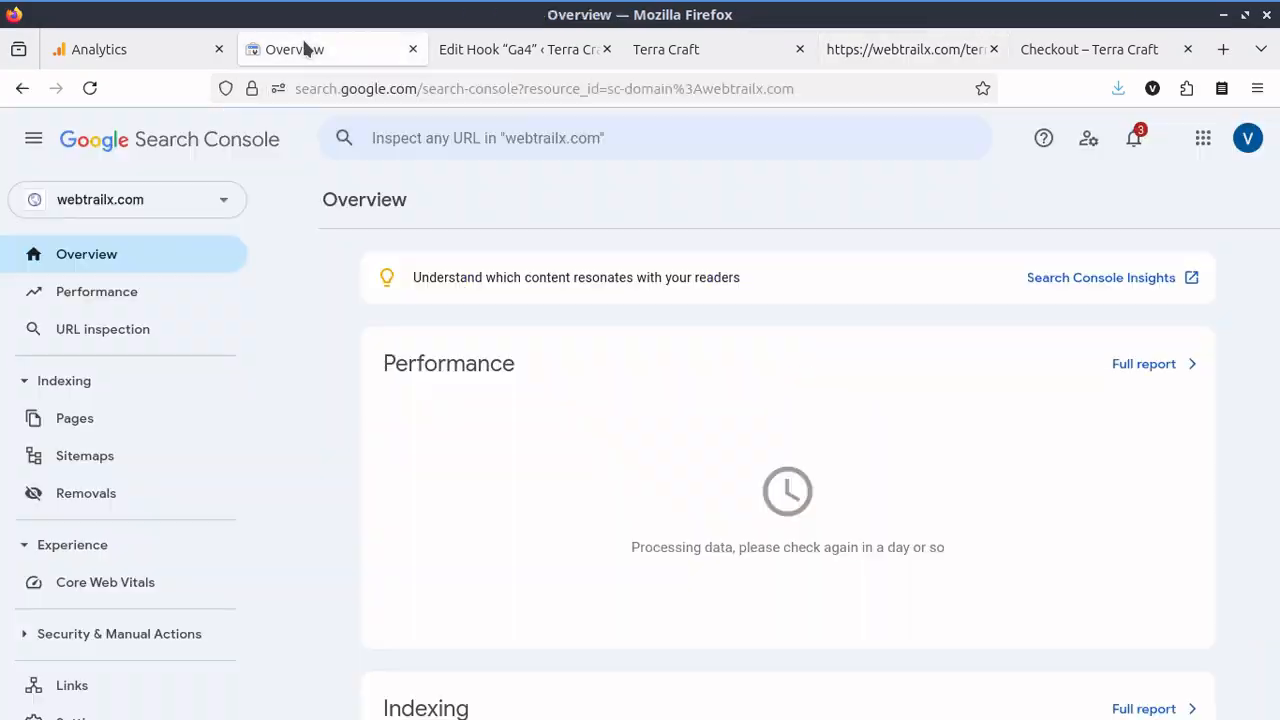
{"action": "left_click", "coordinate": [822, 49]}
{"action": "key", "text": "F5"}
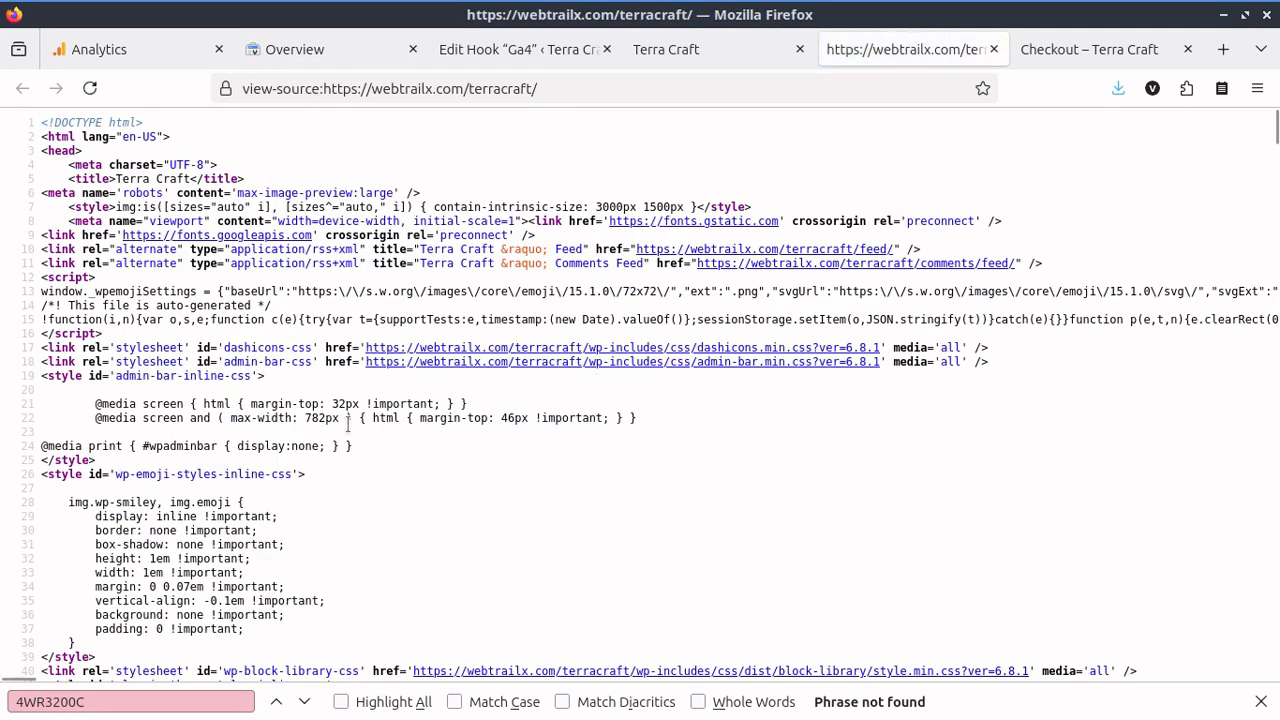
{"action": "key", "text": "ctrl+f"}
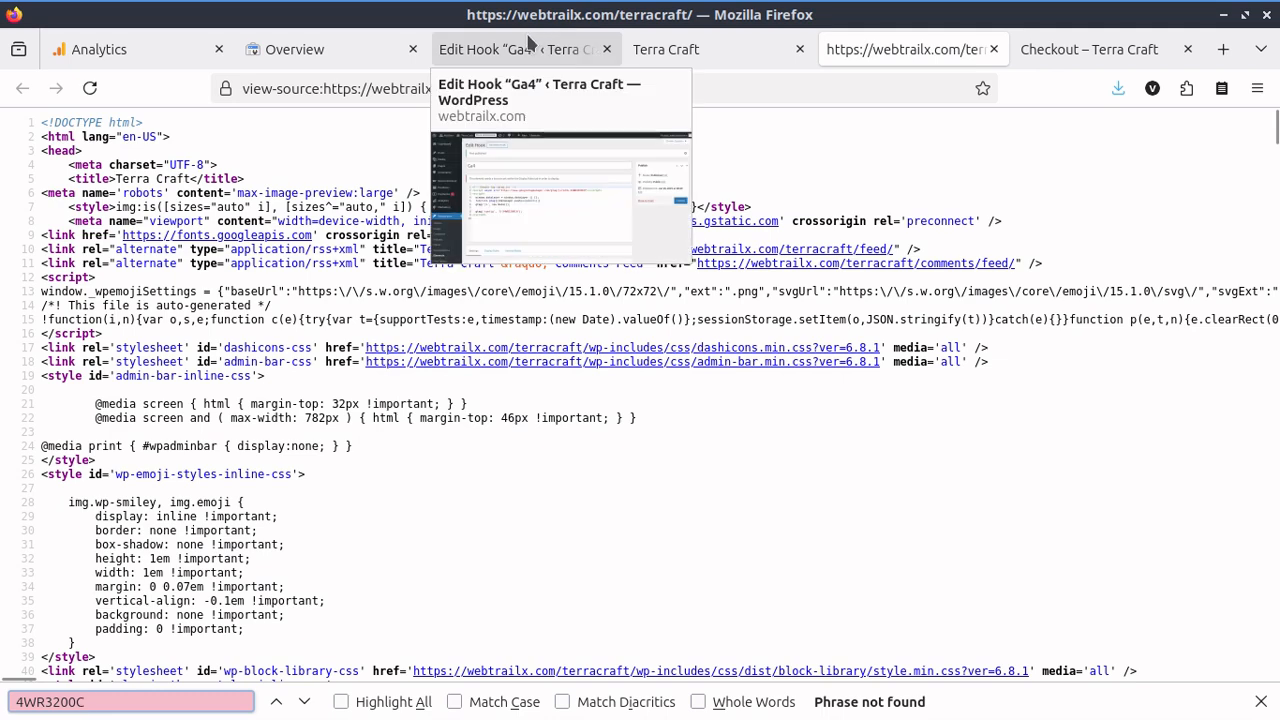
Set the Ga4 hook's display location to Entire Site in WordPress and update the hook.
{"action": "left_click", "coordinate": [528, 45]}
{"action": "scroll", "coordinate": [621, 372], "scroll_direction": "down", "scroll_amount": 5}
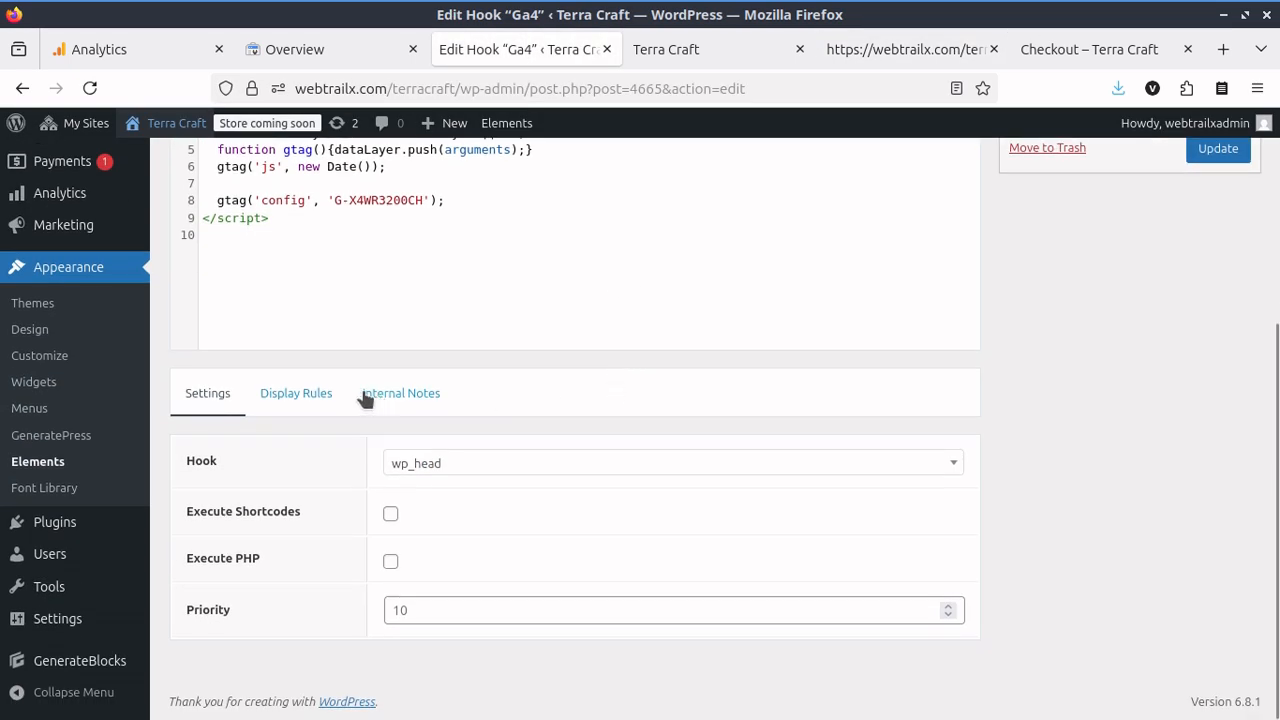
{"action": "left_click", "coordinate": [316, 393]}
{"action": "scroll", "coordinate": [500, 508], "scroll_direction": "down", "scroll_amount": 4}
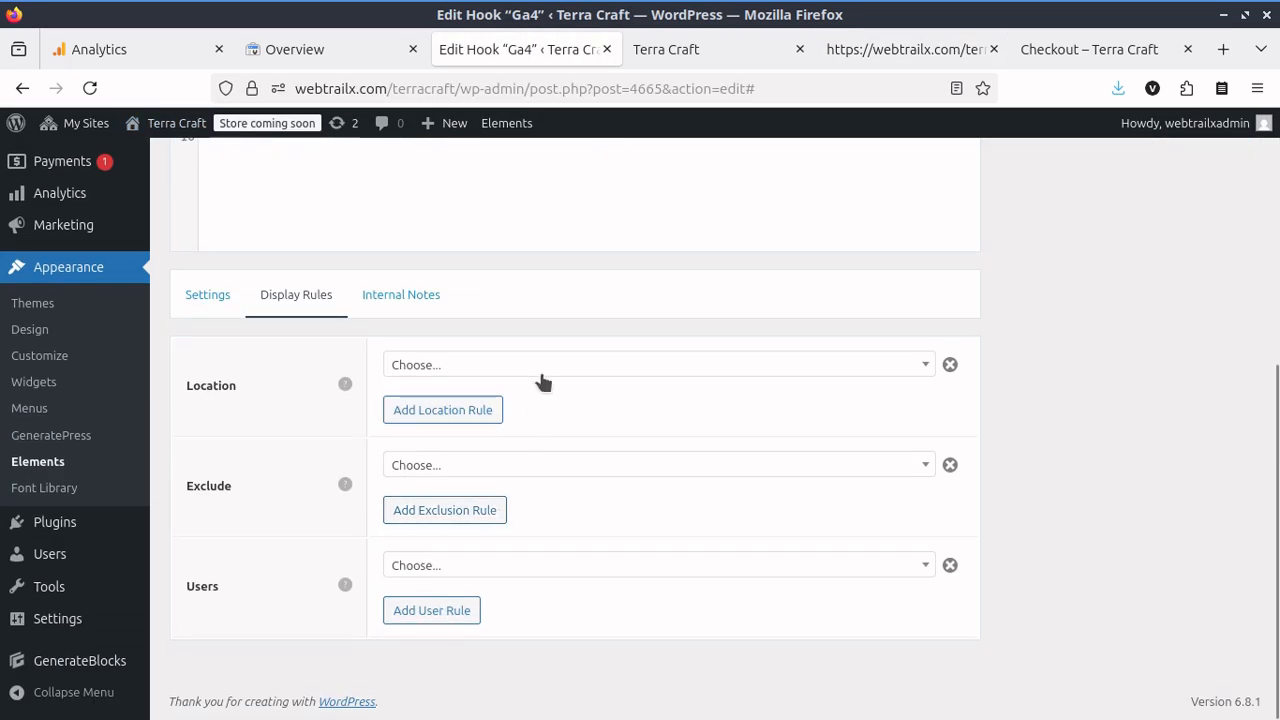
{"action": "left_click", "coordinate": [548, 370]}
{"action": "left_click", "coordinate": [458, 490]}
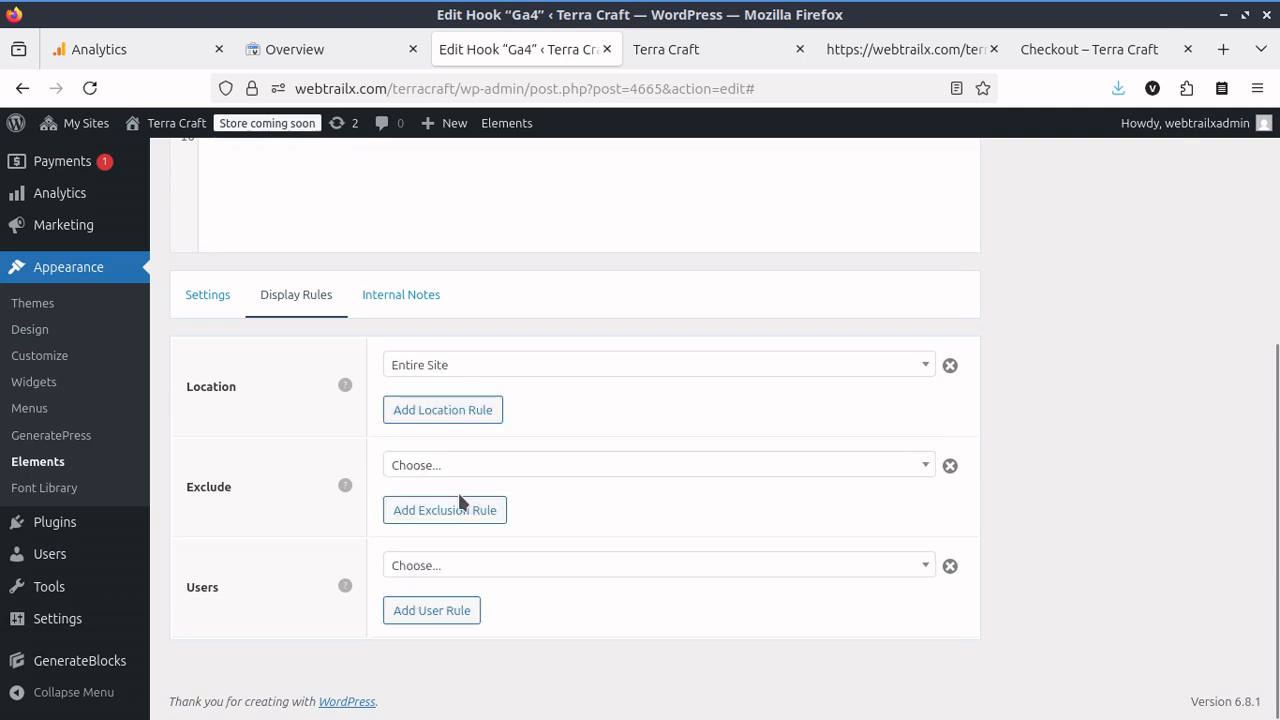
{"action": "scroll", "coordinate": [1125, 454], "scroll_direction": "up", "scroll_amount": 5}
{"action": "left_click", "coordinate": [1190, 441]}
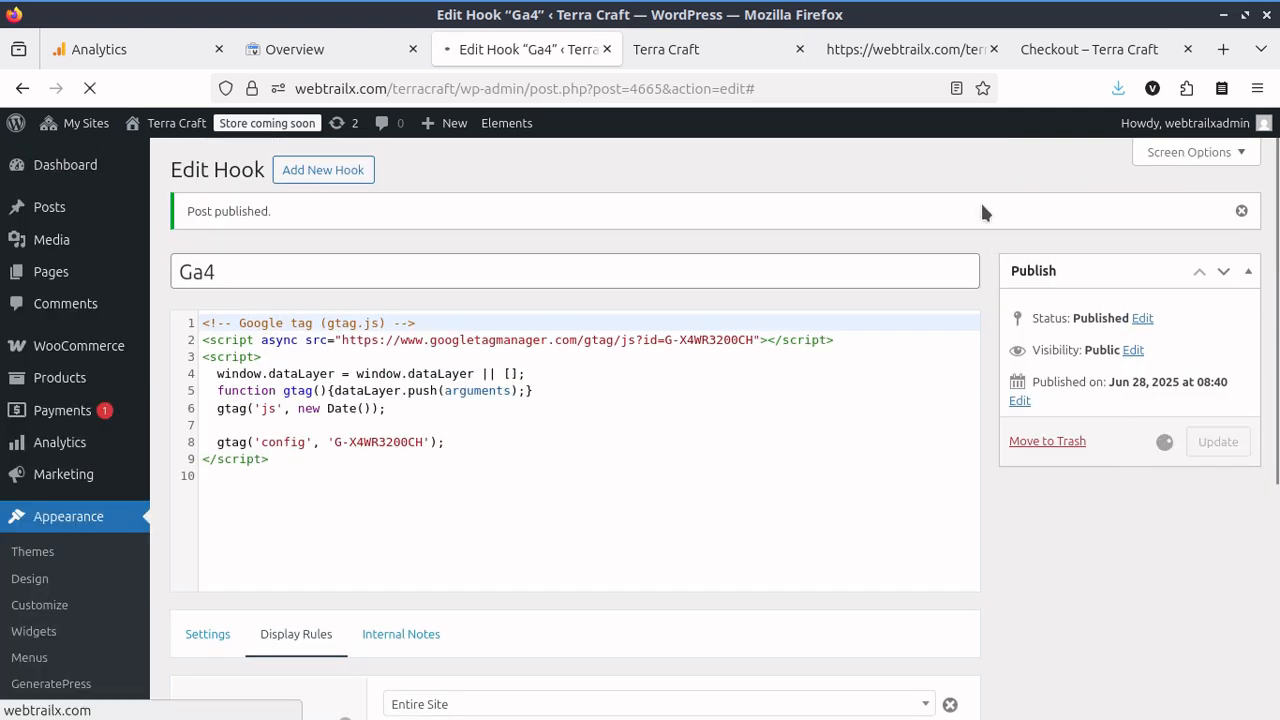
Search the site's page source for 4WR3200C again and examine the Google tag code around the match.
{"action": "left_click", "coordinate": [891, 52]}
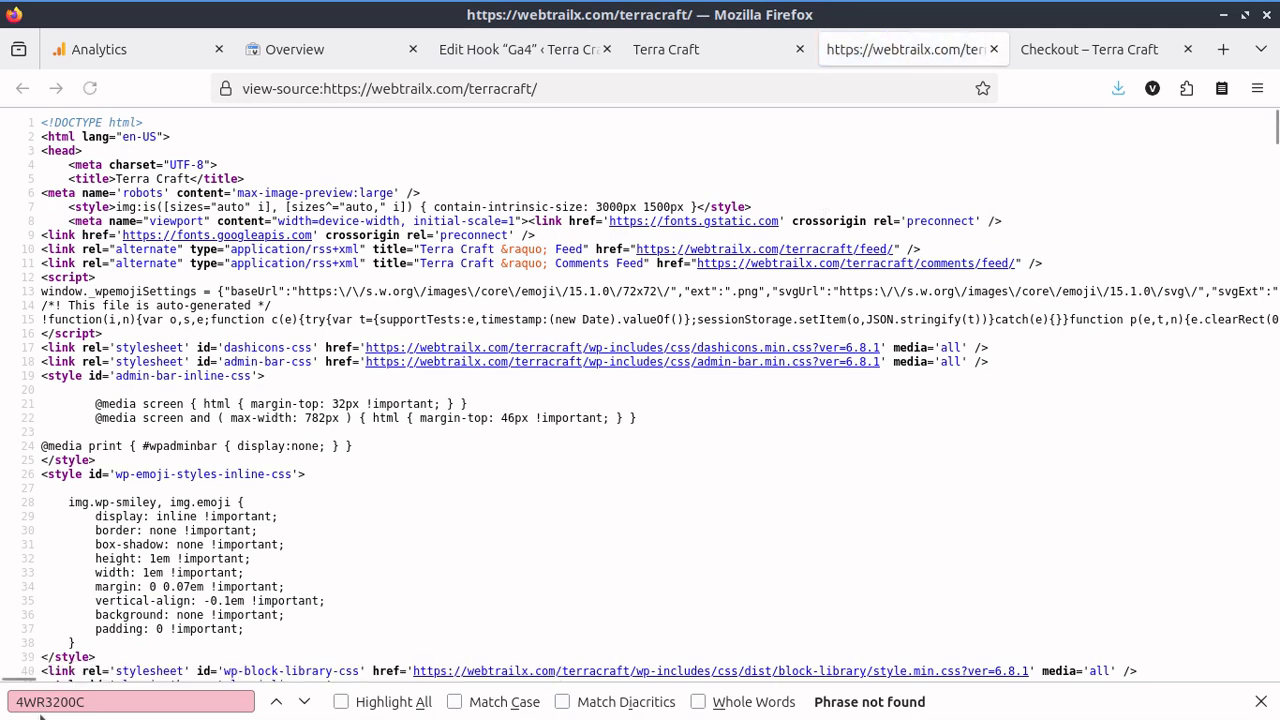
{"action": "key", "text": "Return"}
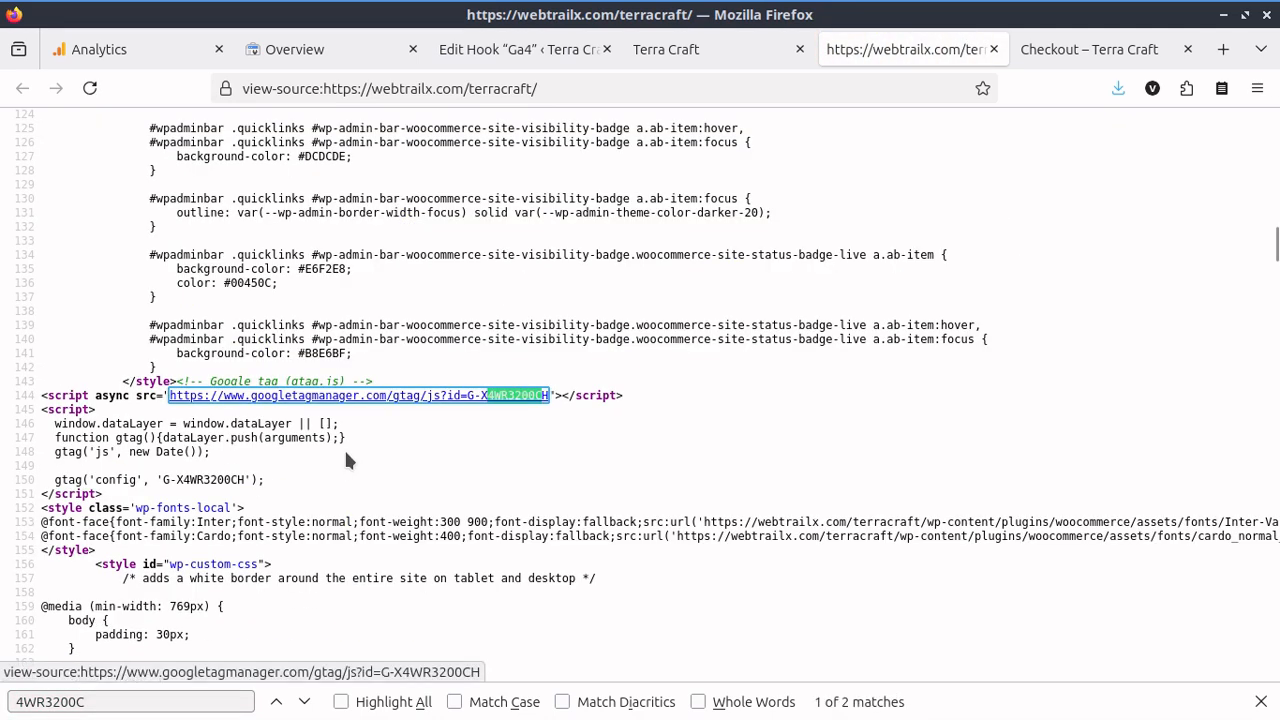
{"action": "scroll", "coordinate": [329, 383], "scroll_direction": "down", "scroll_amount": 3}
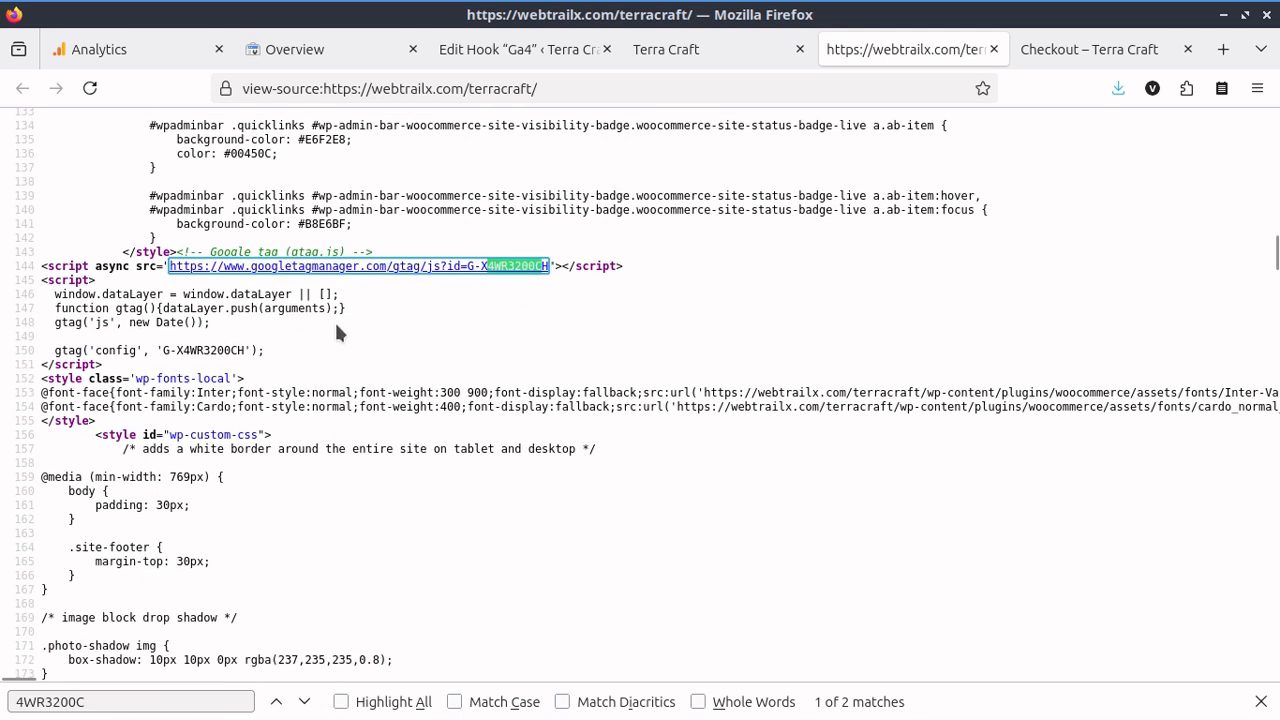
Close the Google tag setup in Analytics and reload the web stream details.
{"action": "left_click", "coordinate": [140, 49]}
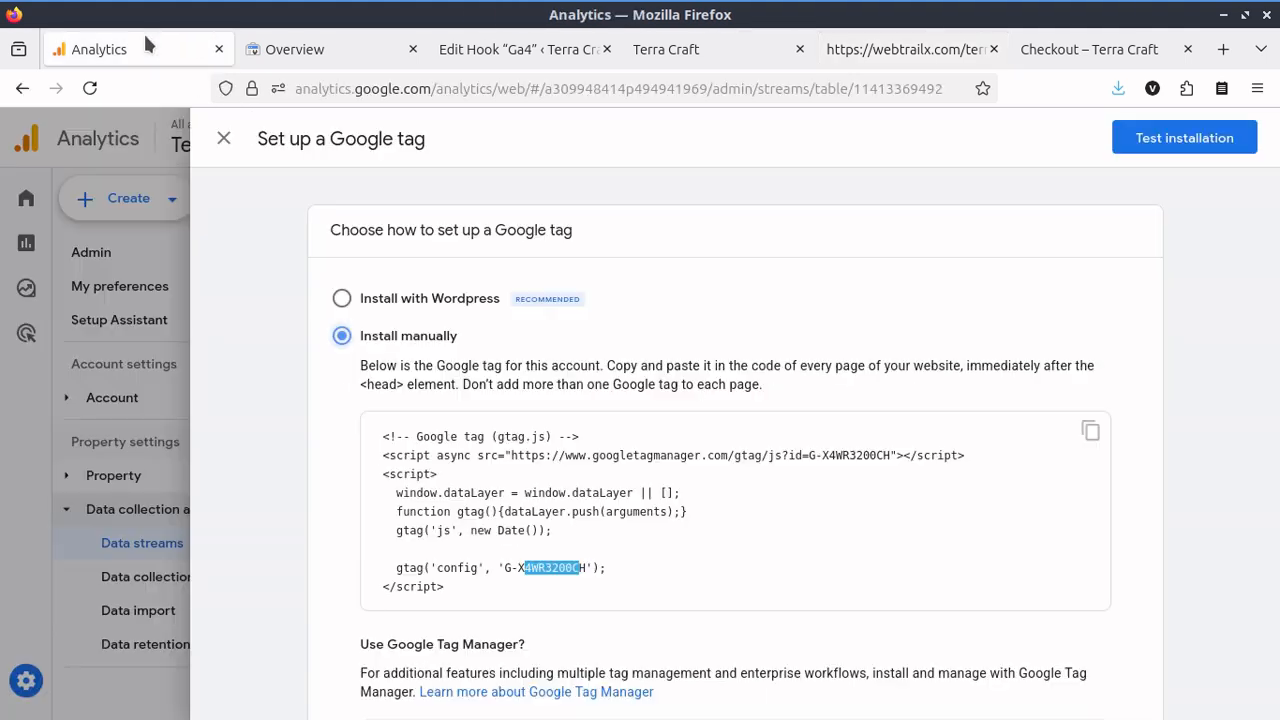
{"action": "left_click", "coordinate": [222, 139]}
{"action": "left_click", "coordinate": [410, 295]}
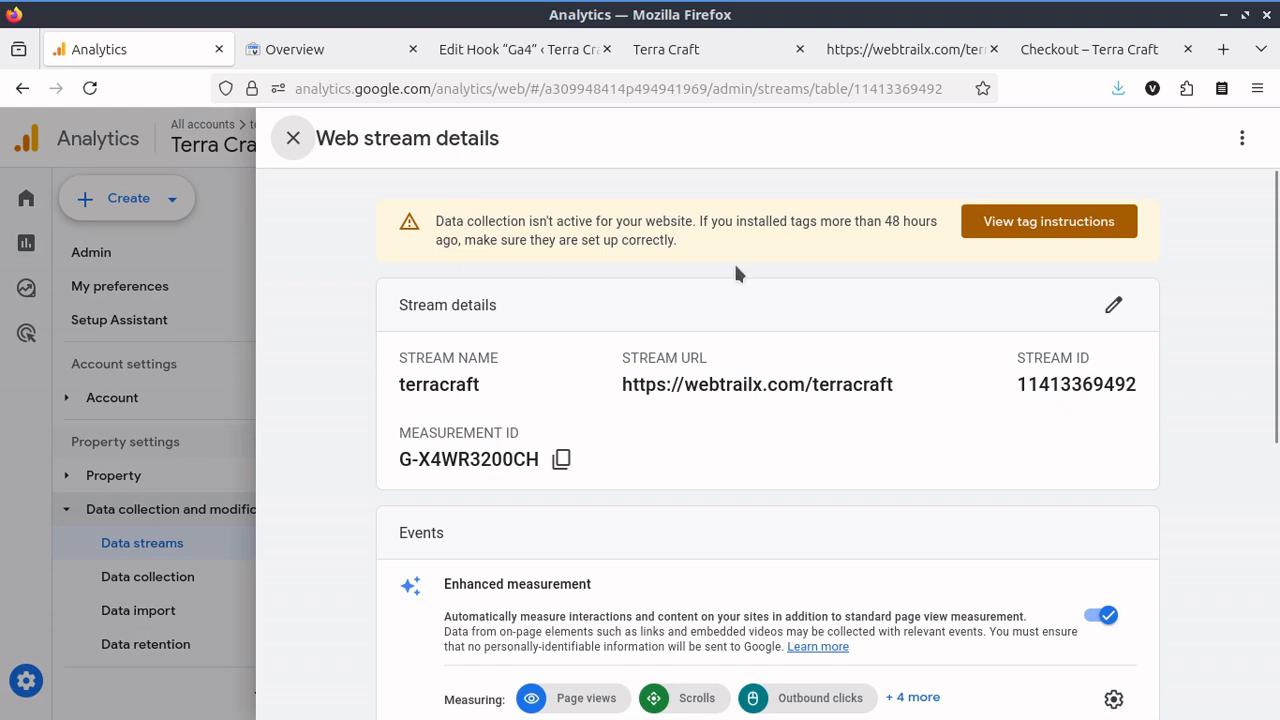
{"action": "key", "text": "ctrl+r"}
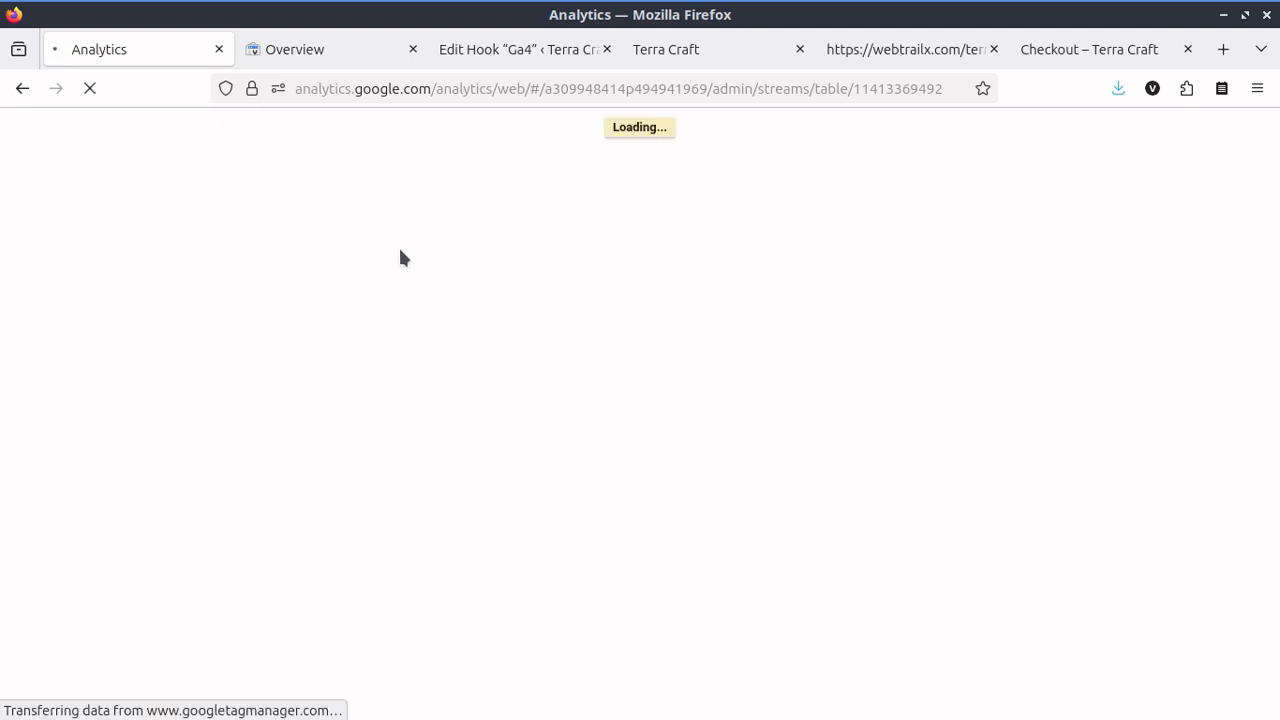
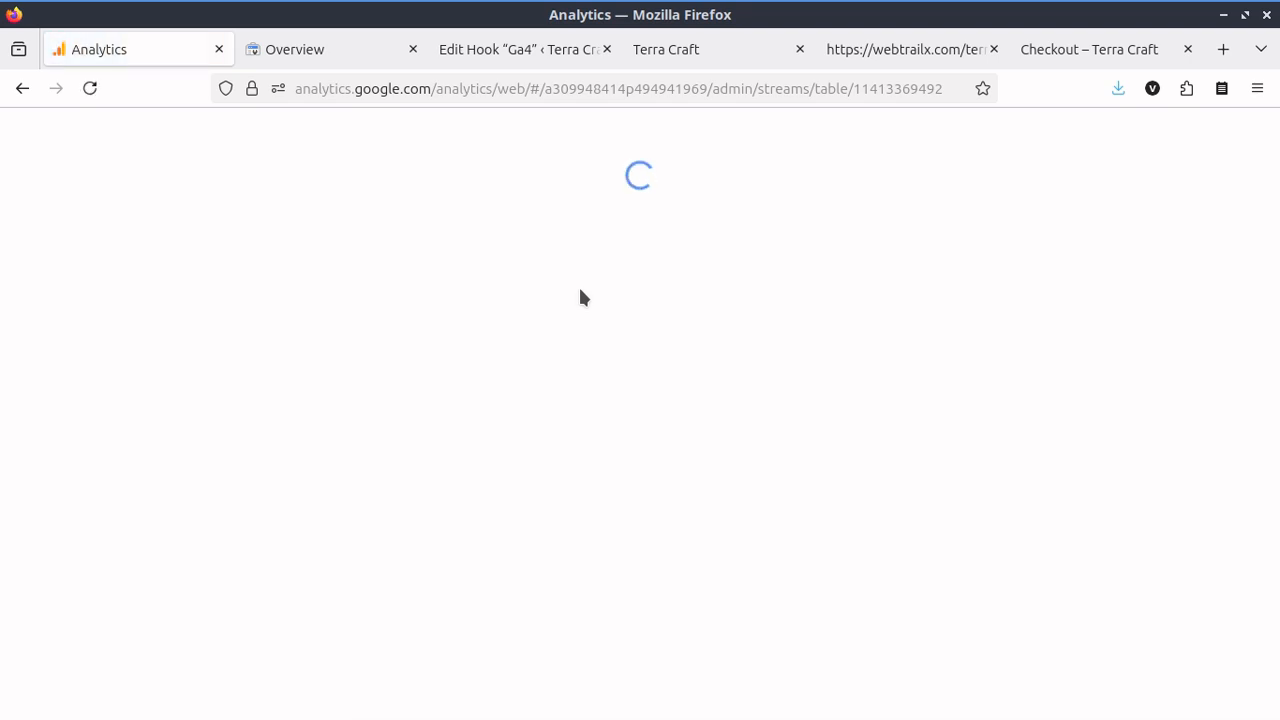
Open the terracraft web stream's details and review its data collection notice, event settings and Google tag section.
{"action": "left_click", "coordinate": [868, 49]}
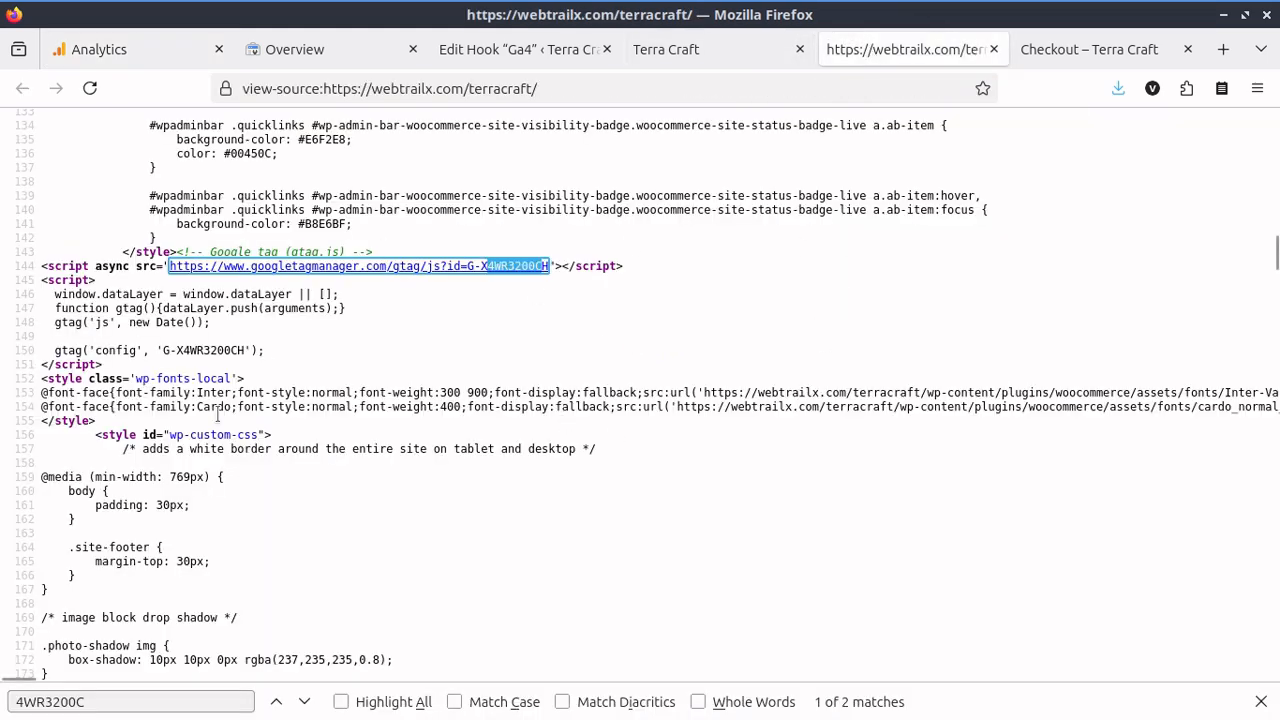
{"action": "left_click", "coordinate": [125, 49]}
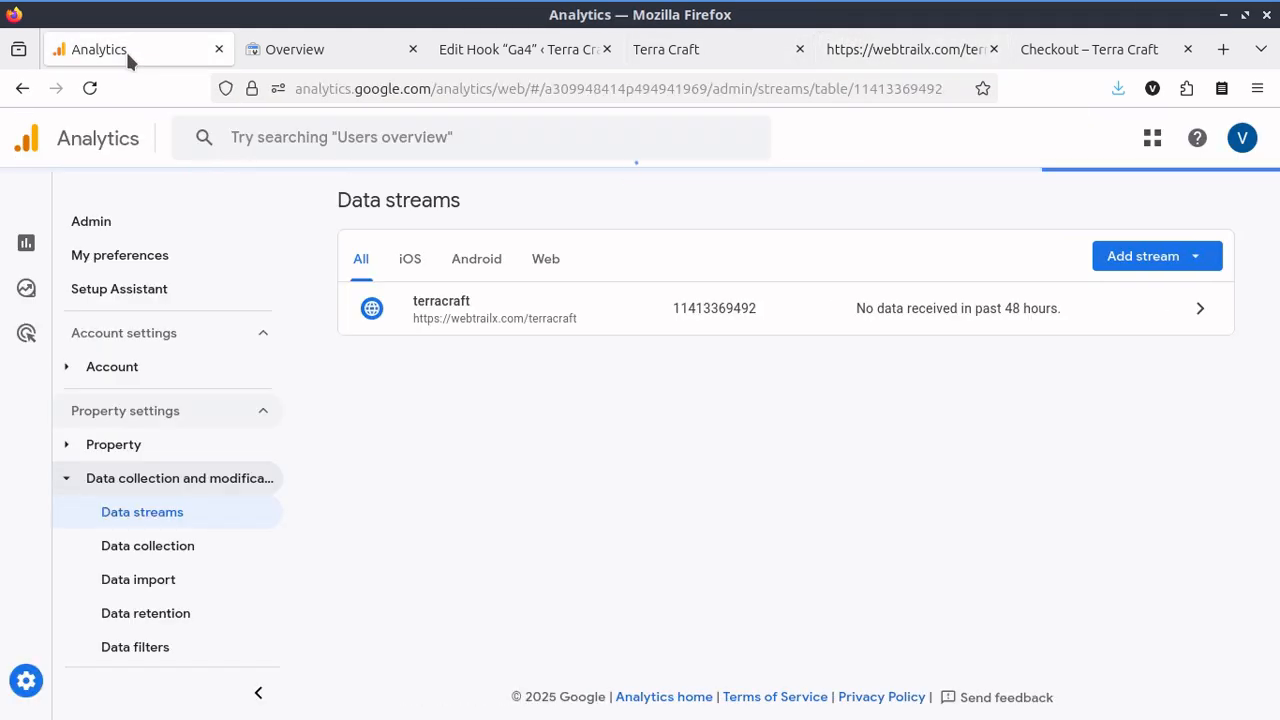
{"action": "left_click", "coordinate": [418, 325]}
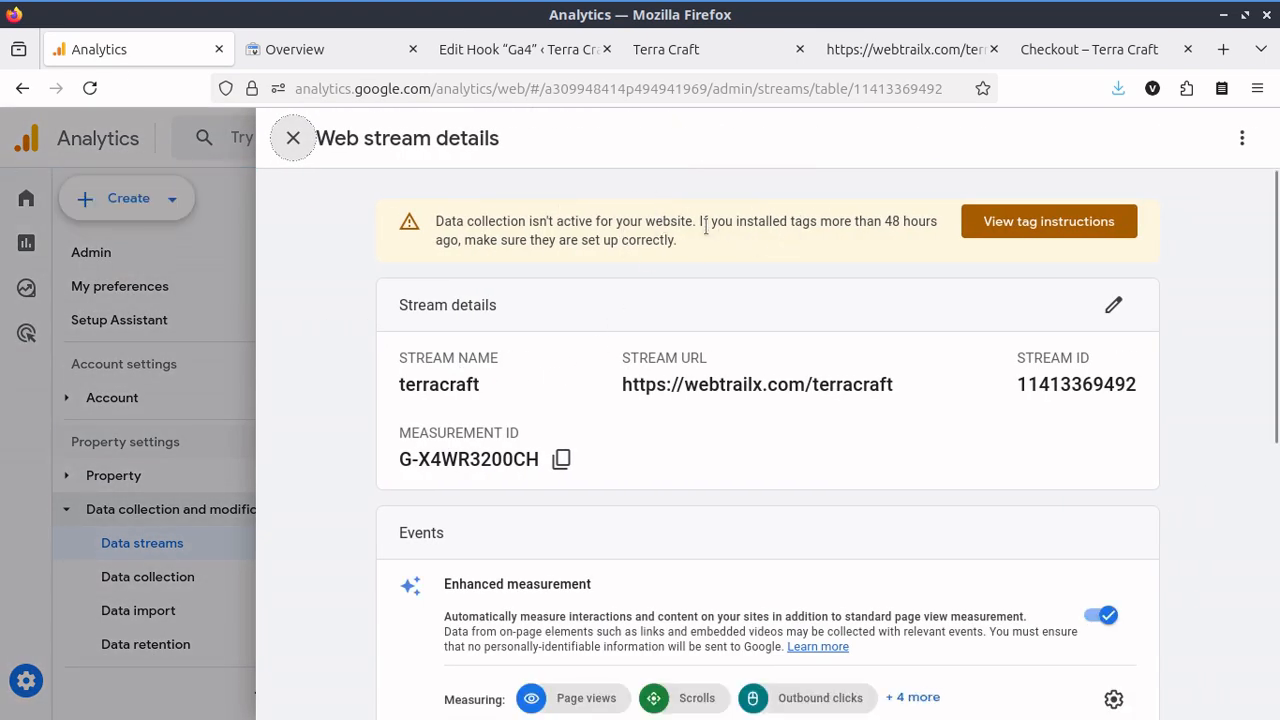
{"action": "left_click_drag", "start_coordinate": [706, 228], "coordinate": [775, 245]}
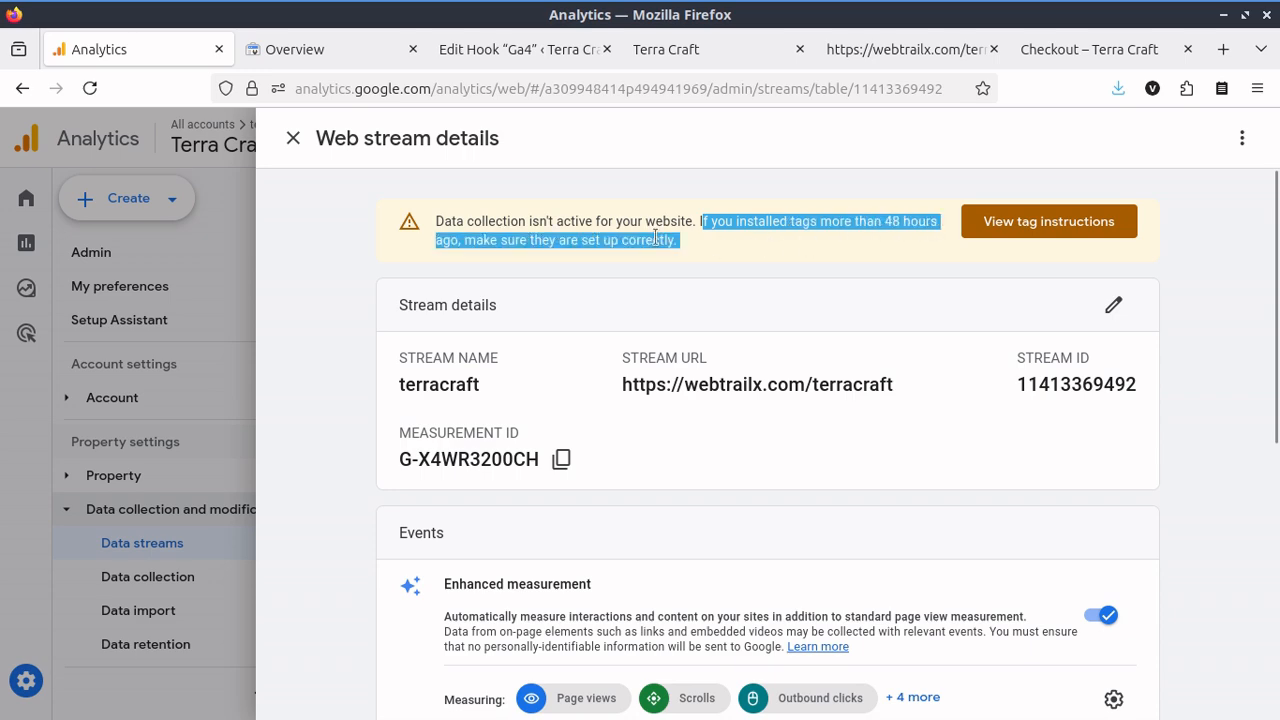
{"action": "scroll", "coordinate": [695, 260], "scroll_direction": "down", "scroll_amount": 5}
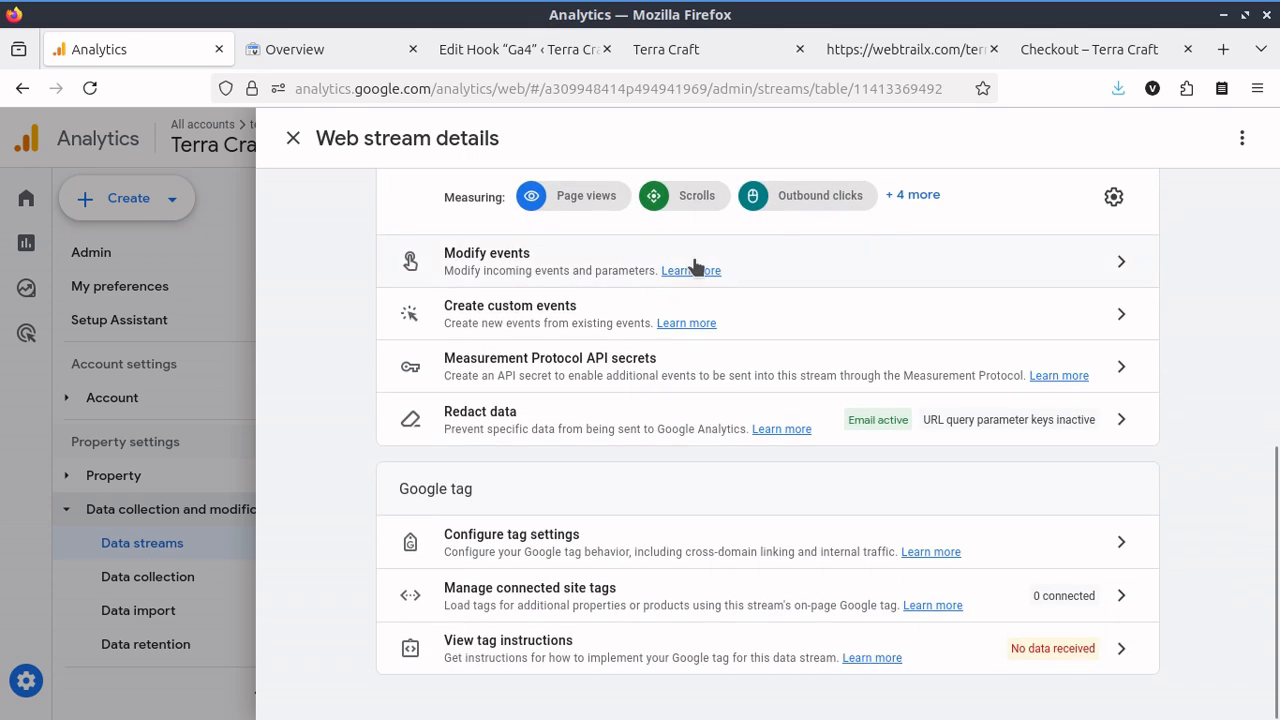
{"action": "scroll", "coordinate": [694, 262], "scroll_direction": "up", "scroll_amount": 5}
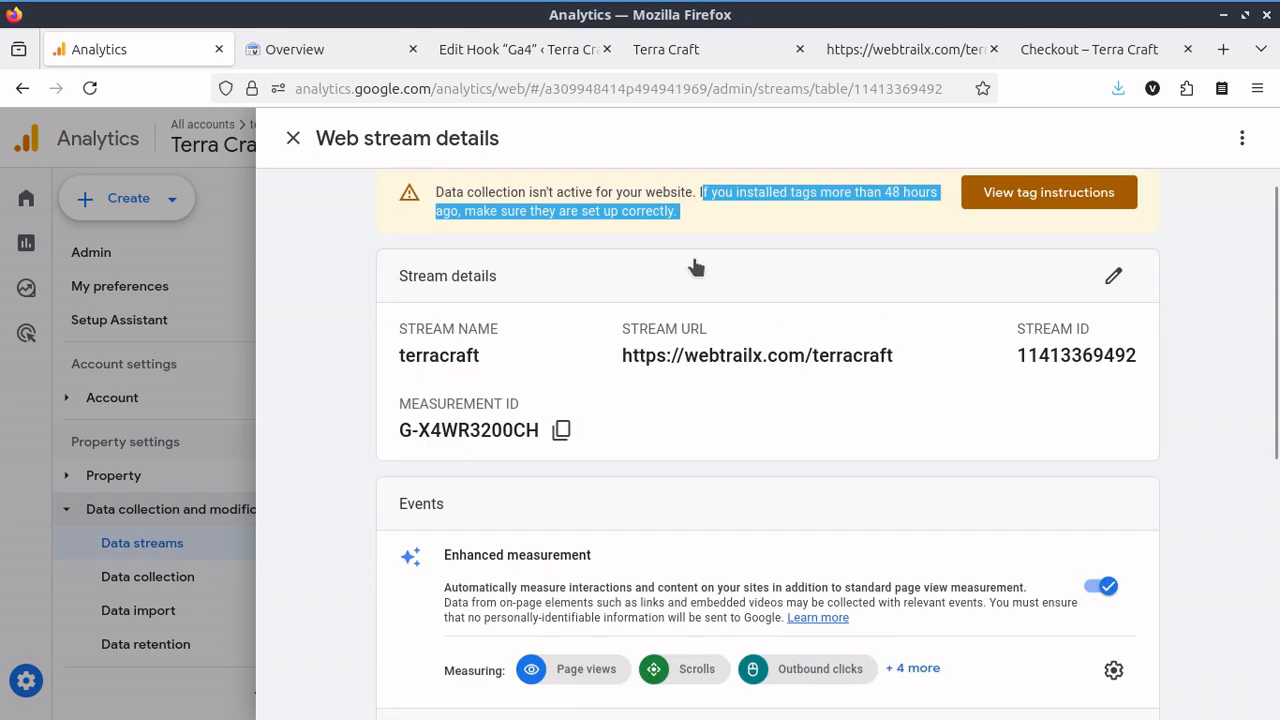
Close the web stream details and open the Analytics home page of the Terra Craft property.
{"action": "left_click", "coordinate": [293, 138]}
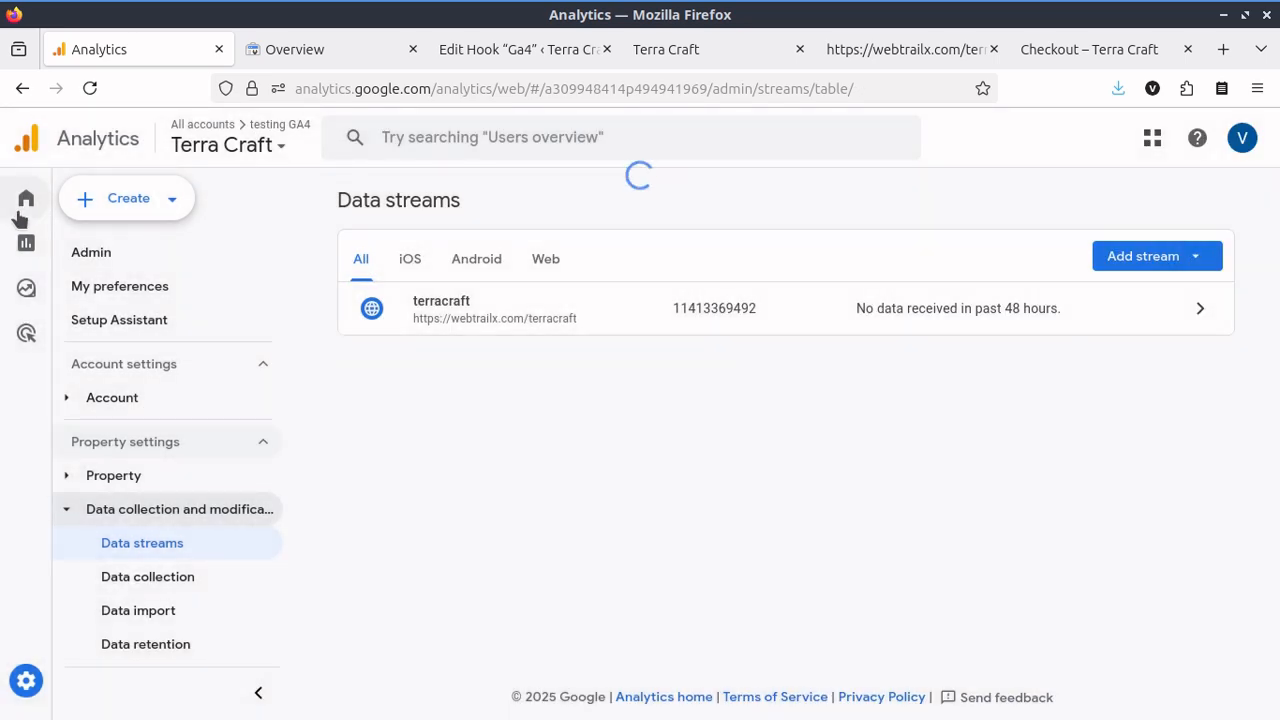
{"action": "left_click", "coordinate": [18, 214]}
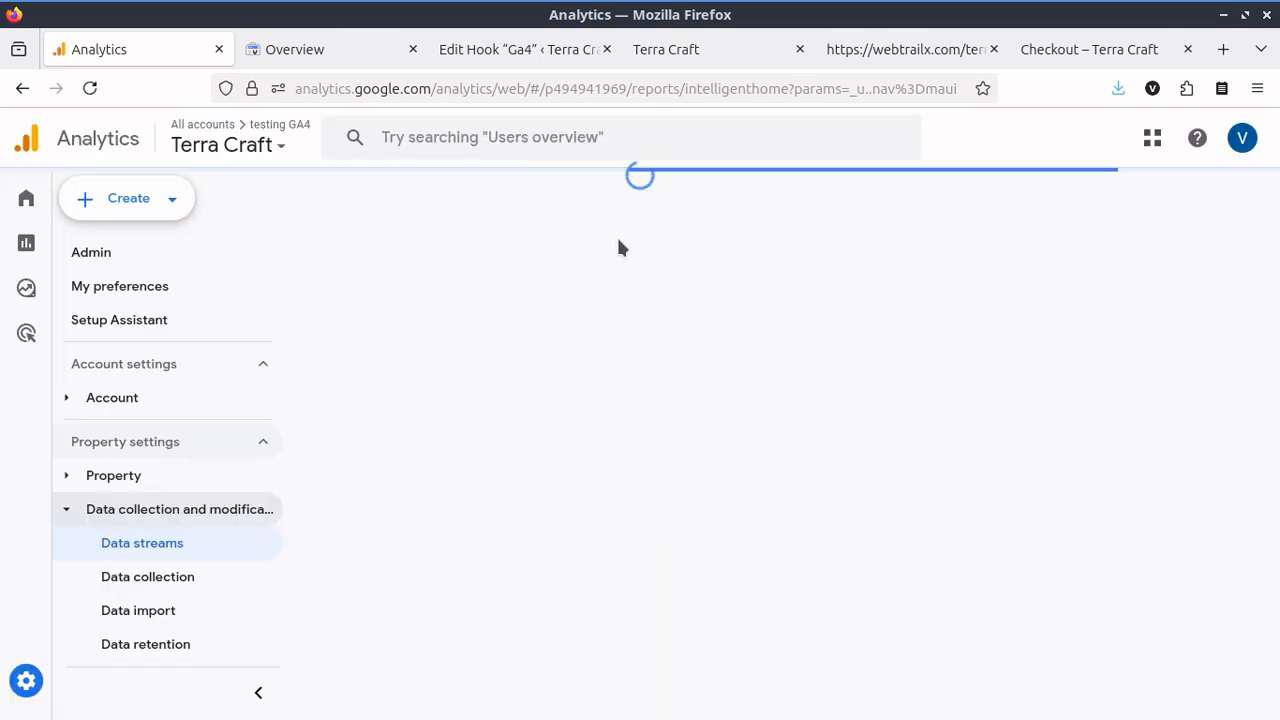
{"action": "mouse_move", "coordinate": [522, 62]}
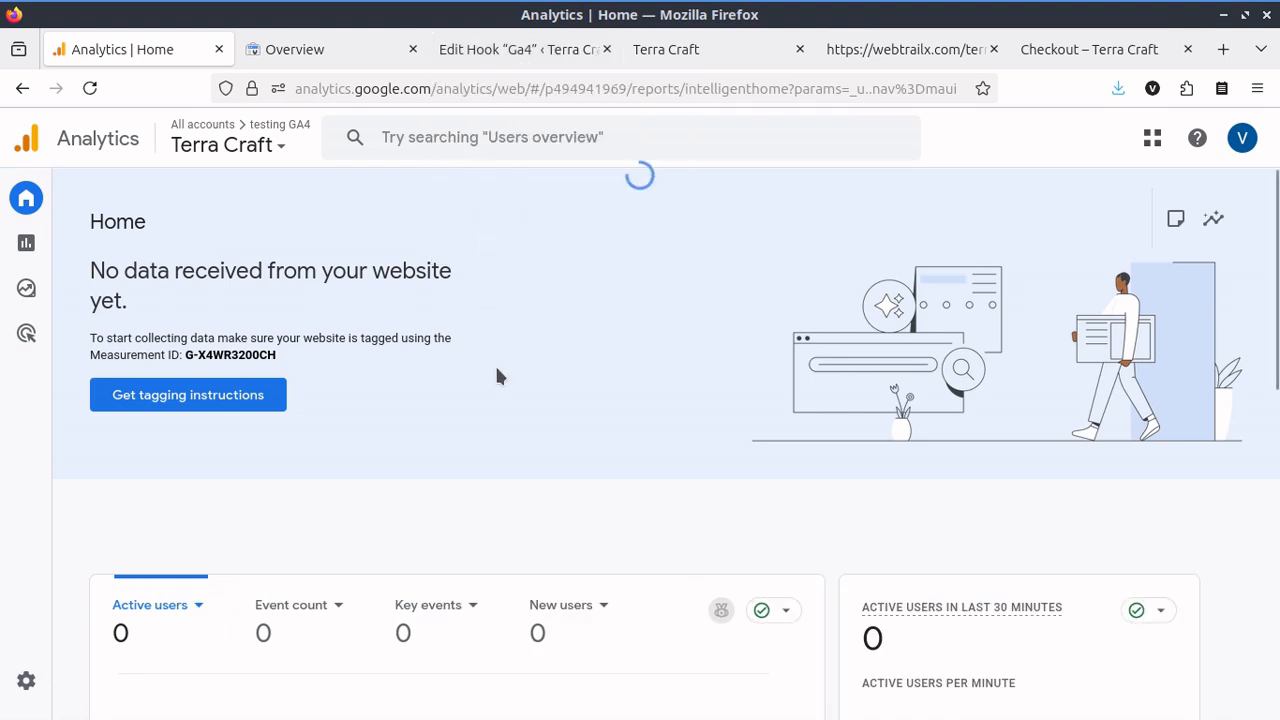
Review the Ga4 hook's code and settings in WordPress, and recheck the tag in the site's page source.
{"action": "mouse_move", "coordinate": [557, 63]}
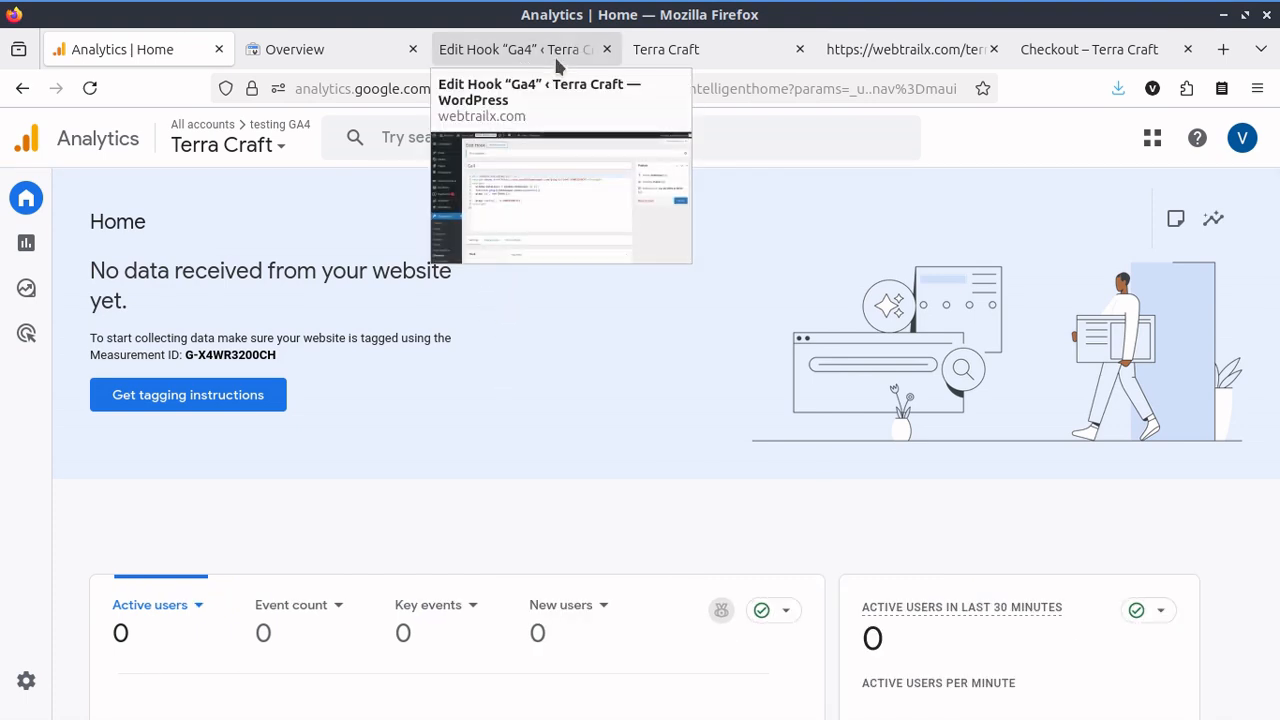
{"action": "left_click", "coordinate": [557, 63]}
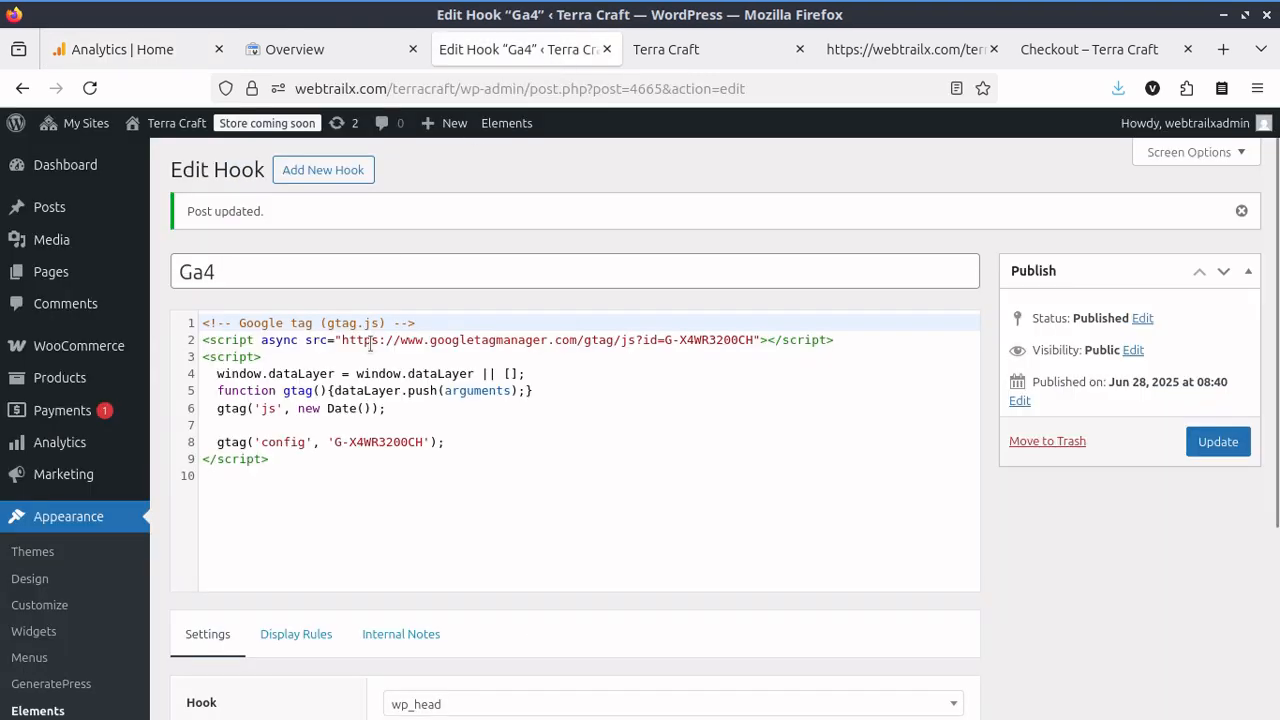
{"action": "scroll", "coordinate": [373, 343], "scroll_direction": "down", "scroll_amount": 4}
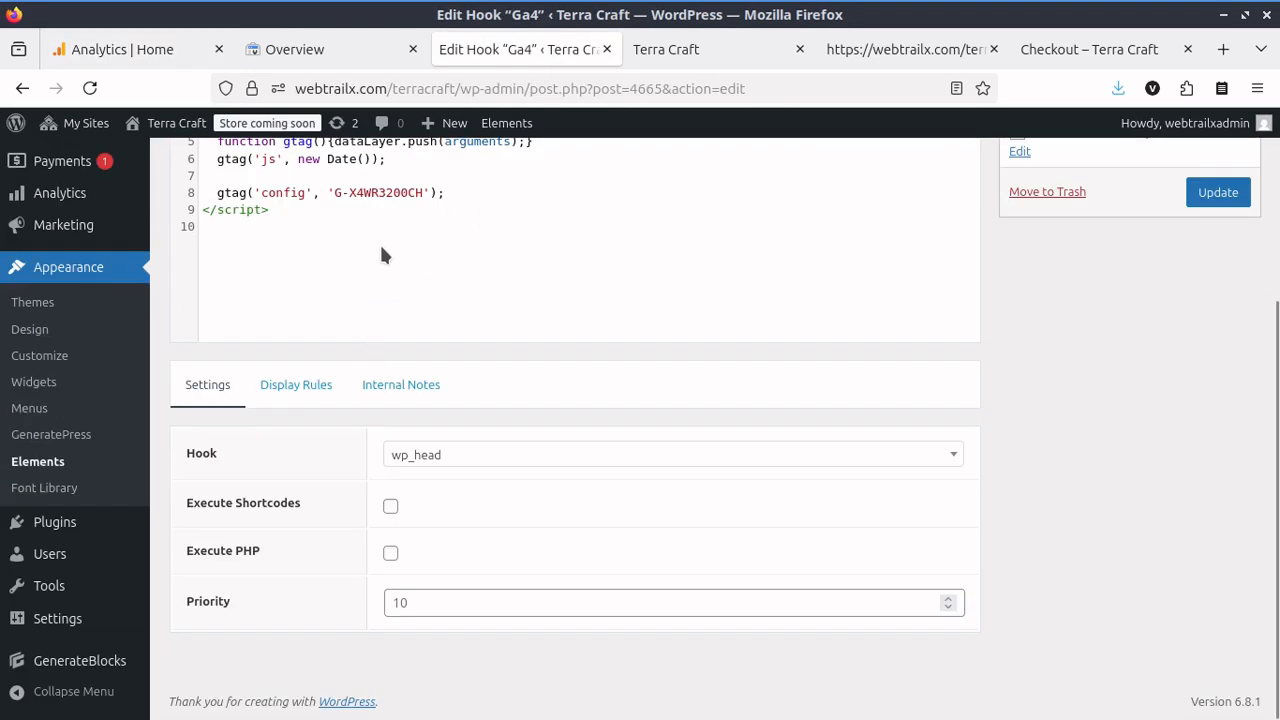
{"action": "left_click", "coordinate": [698, 49]}
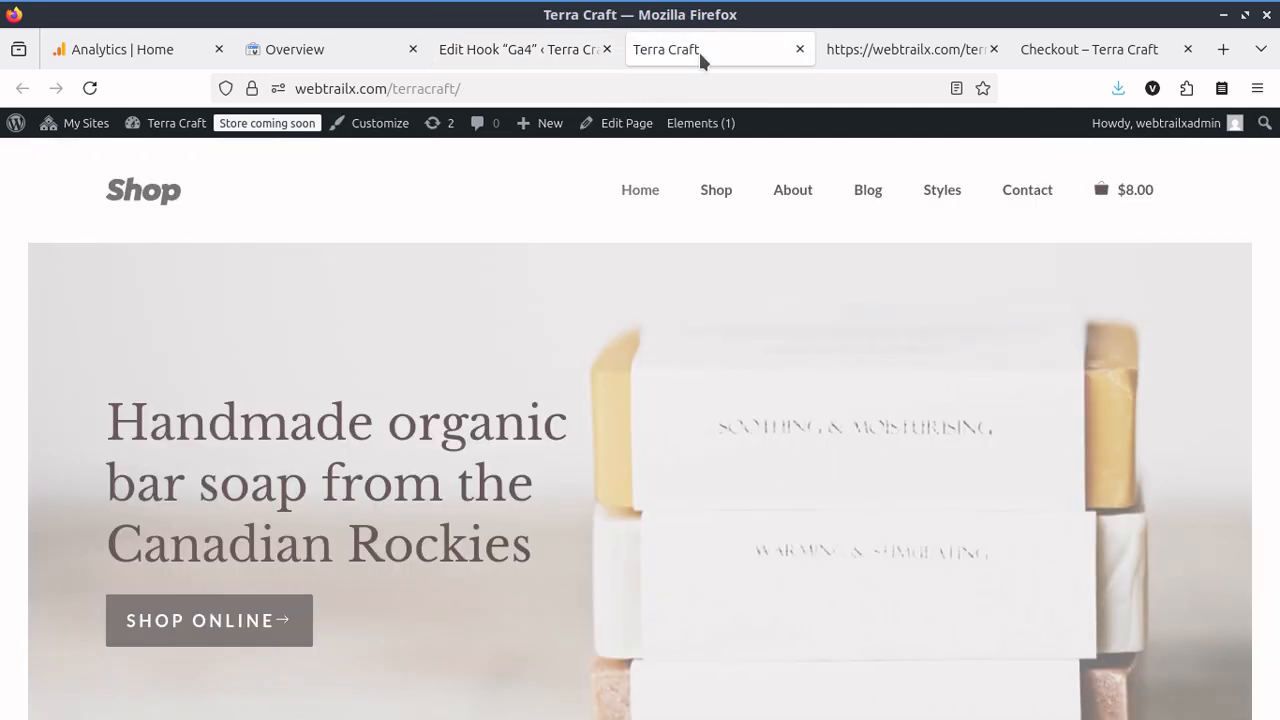
{"action": "left_click", "coordinate": [855, 58]}
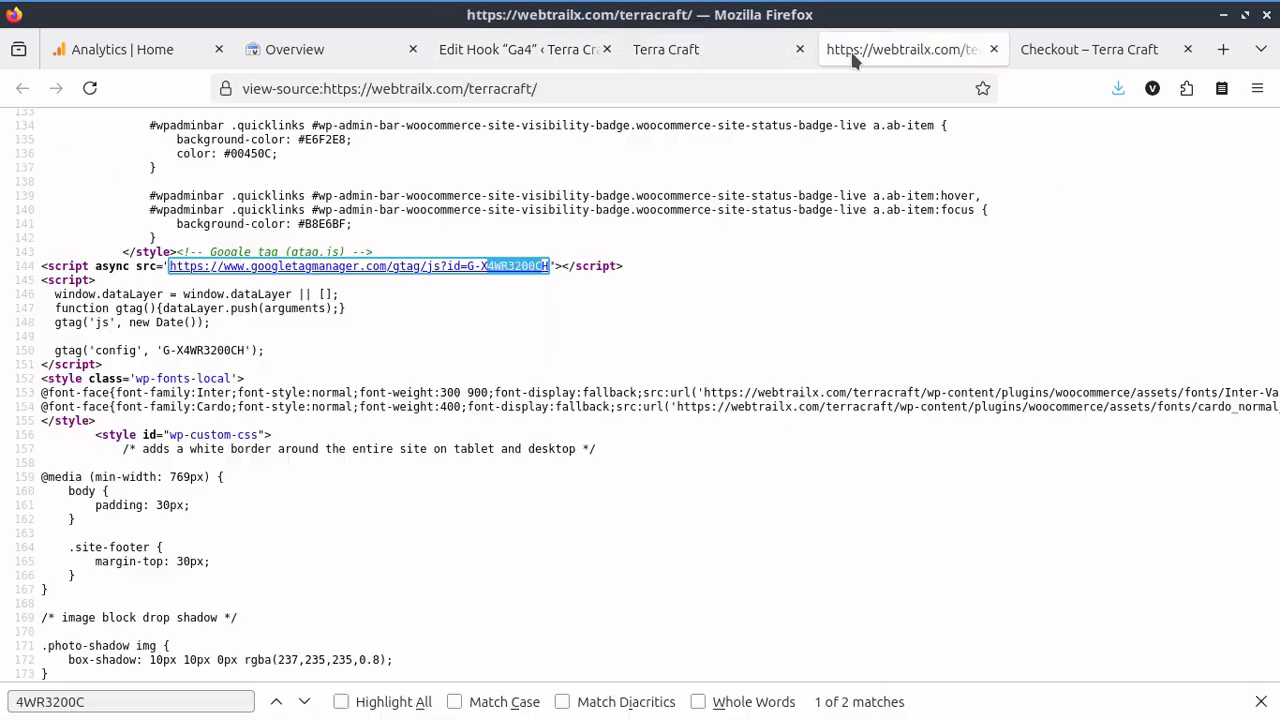
Return to the Ga4 hook in WordPress and open the list of all GeneratePress elements.
{"action": "left_click", "coordinate": [482, 57]}
{"action": "scroll", "coordinate": [390, 385], "scroll_direction": "up", "scroll_amount": 4}
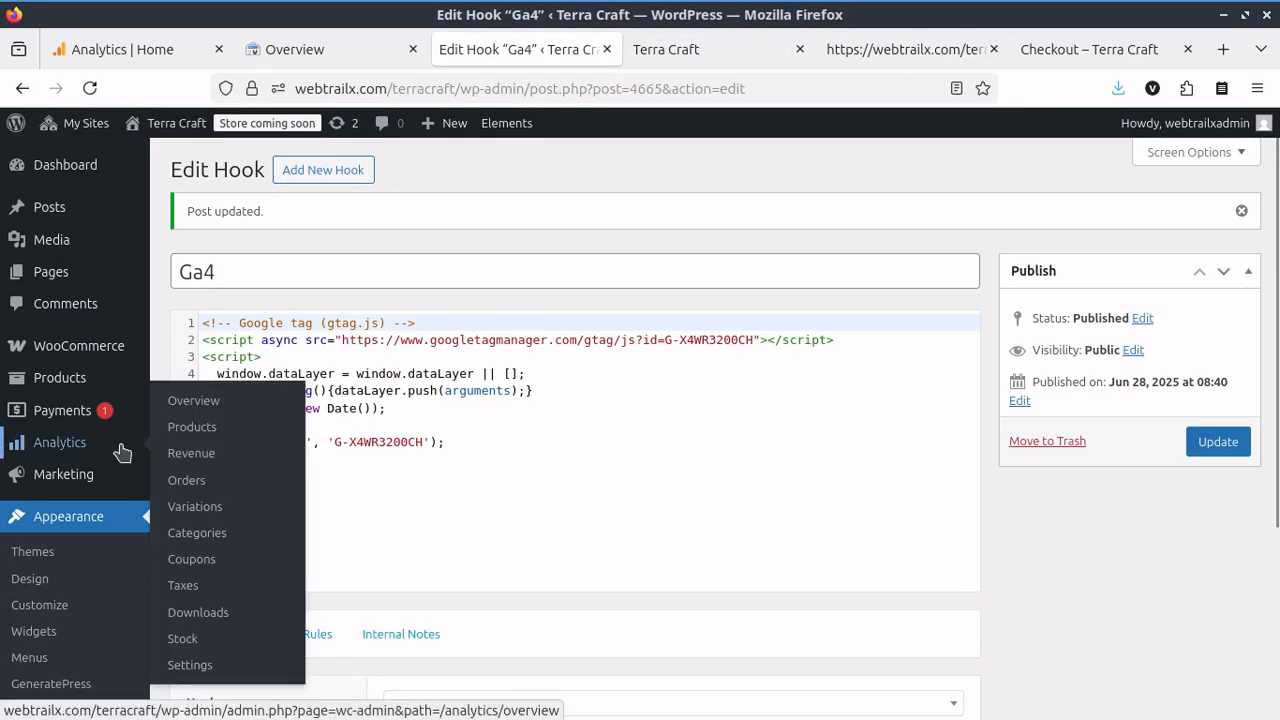
{"action": "scroll", "coordinate": [118, 449], "scroll_direction": "down", "scroll_amount": 3}
{"action": "scroll", "coordinate": [123, 449], "scroll_direction": "up", "scroll_amount": 2}
{"action": "scroll", "coordinate": [122, 453], "scroll_direction": "down", "scroll_amount": 1}
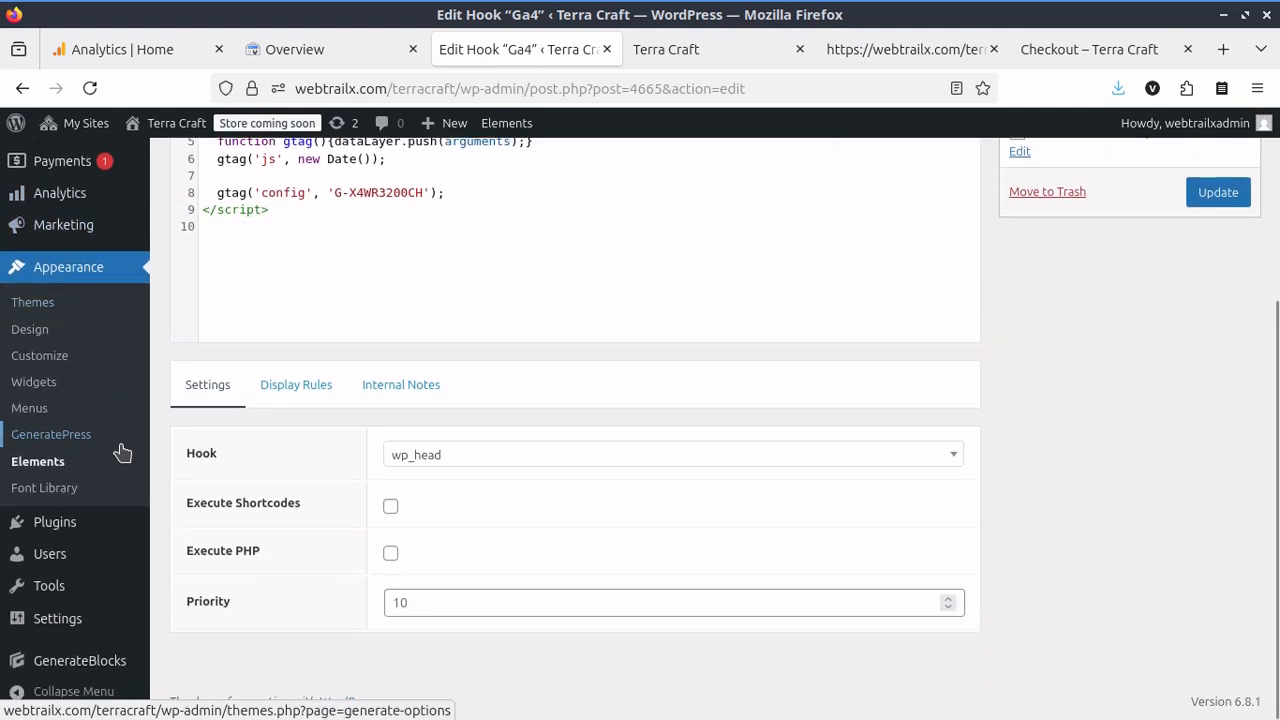
{"action": "left_click", "coordinate": [66, 468]}
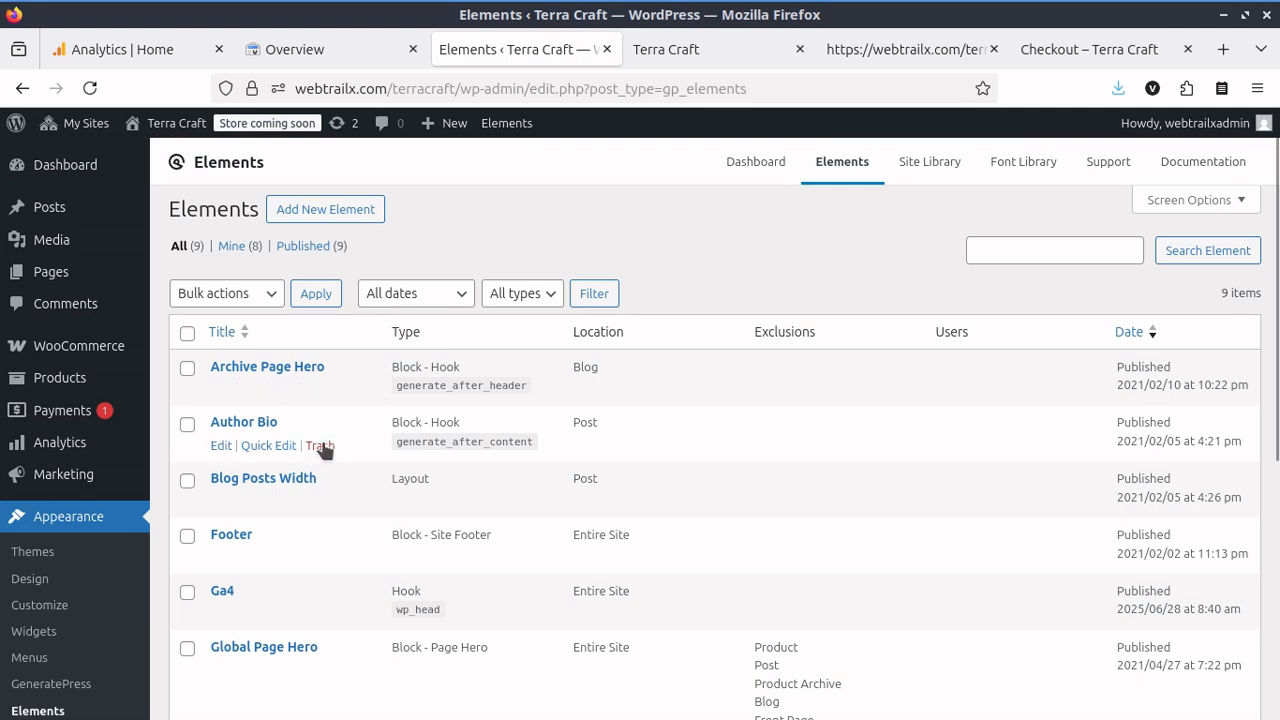
Move the Ga4 hook to the trash and delete it permanently from the GeneratePress elements.
{"action": "scroll", "coordinate": [313, 520], "scroll_direction": "down", "scroll_amount": 3}
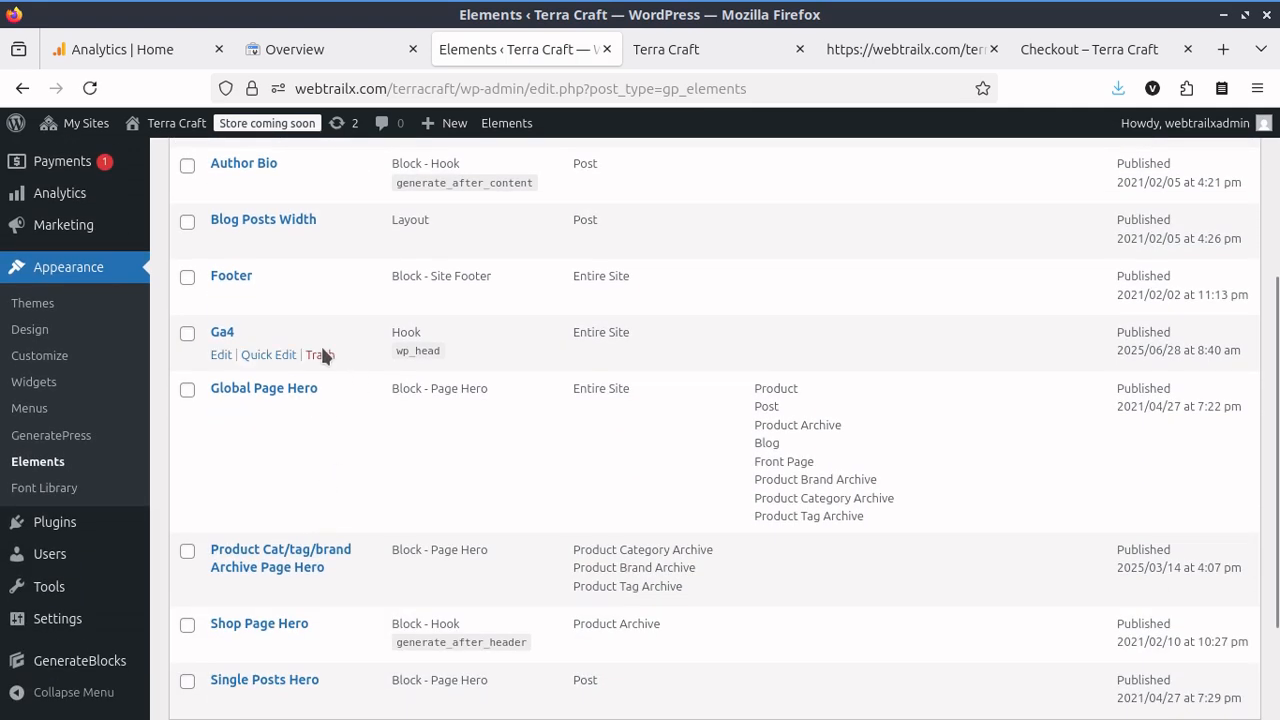
{"action": "left_click", "coordinate": [320, 356]}
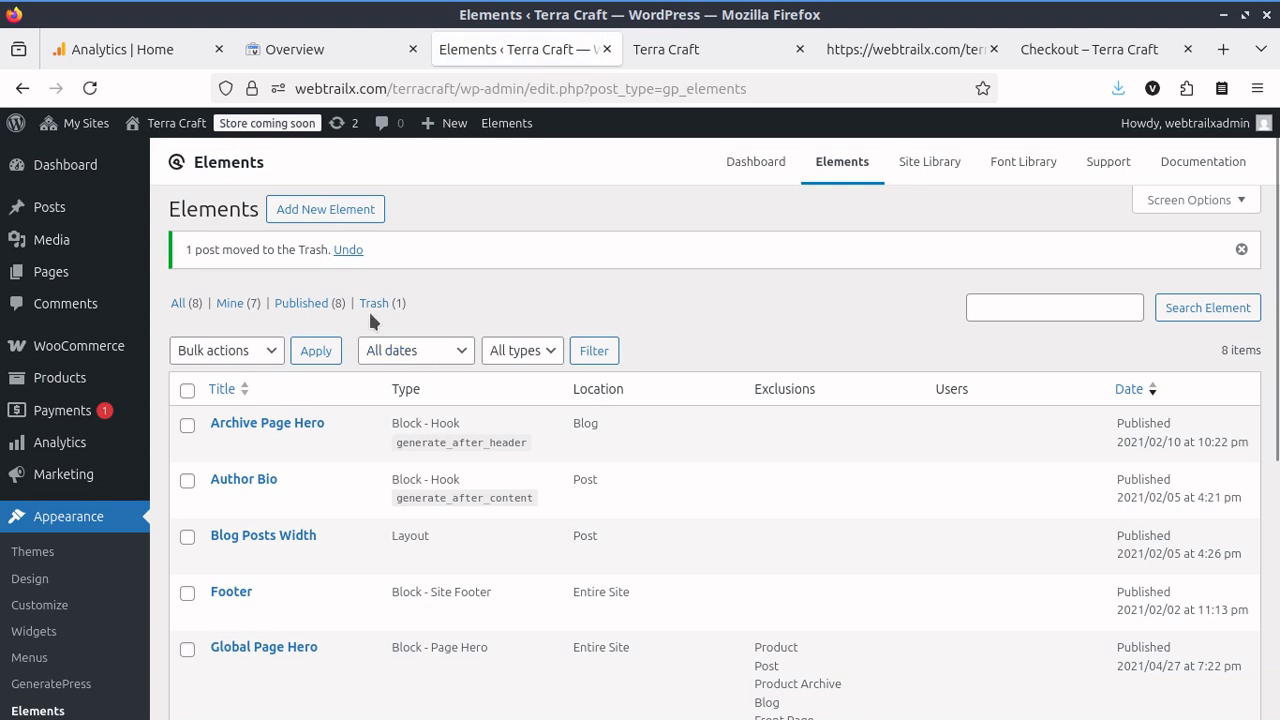
{"action": "left_click", "coordinate": [374, 304]}
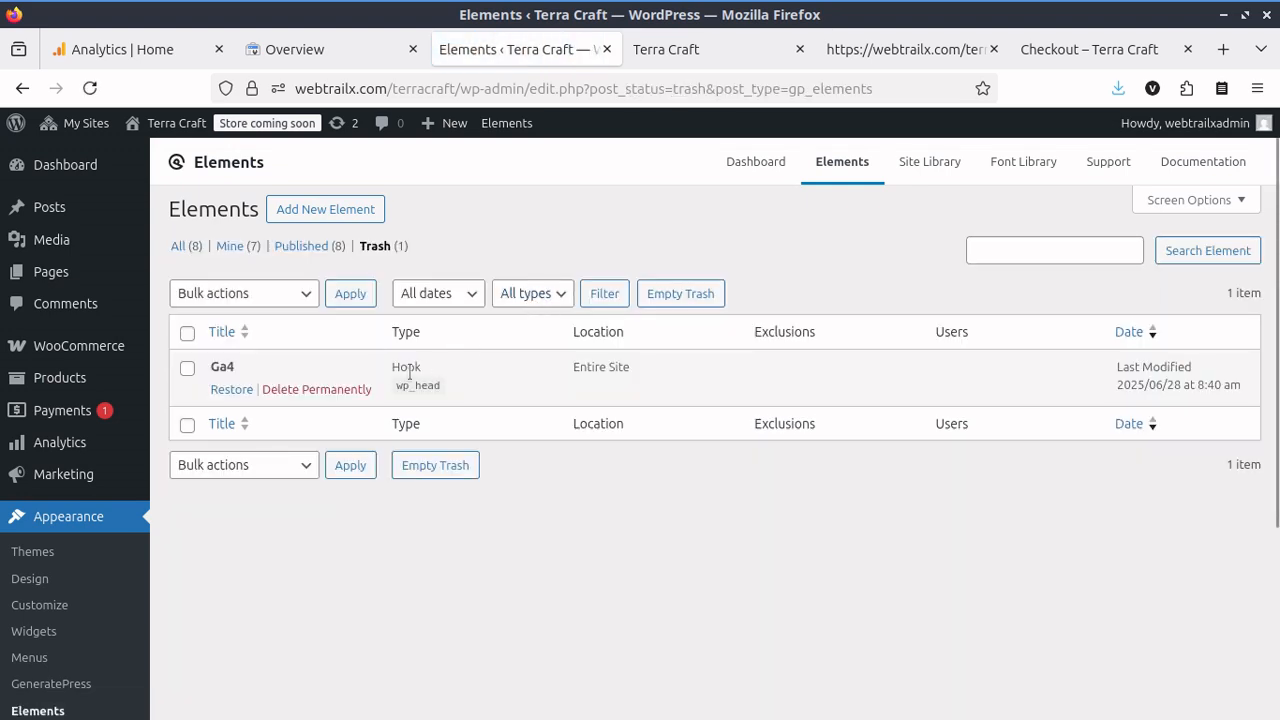
{"action": "left_click", "coordinate": [335, 390]}
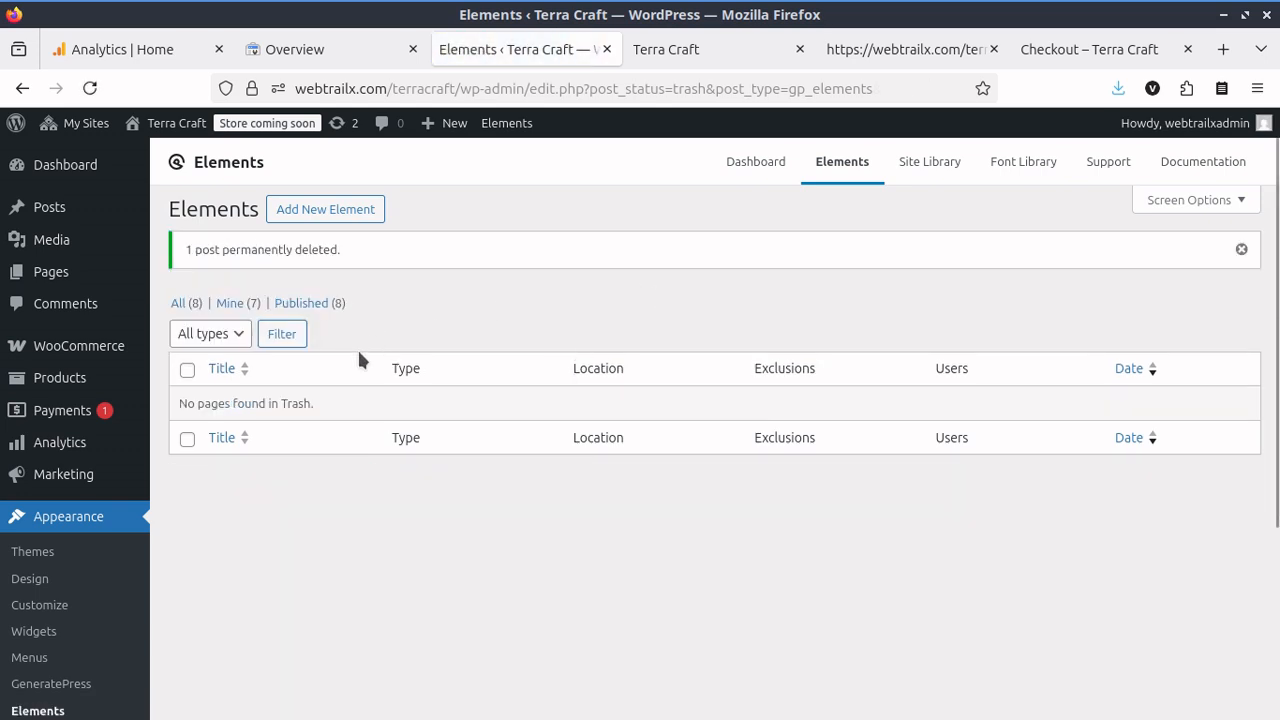
Open the list of installed plugins and activate WPCode Lite.
{"action": "mouse_move", "coordinate": [103, 451]}
{"action": "scroll", "coordinate": [103, 455], "scroll_direction": "down", "scroll_amount": 3}
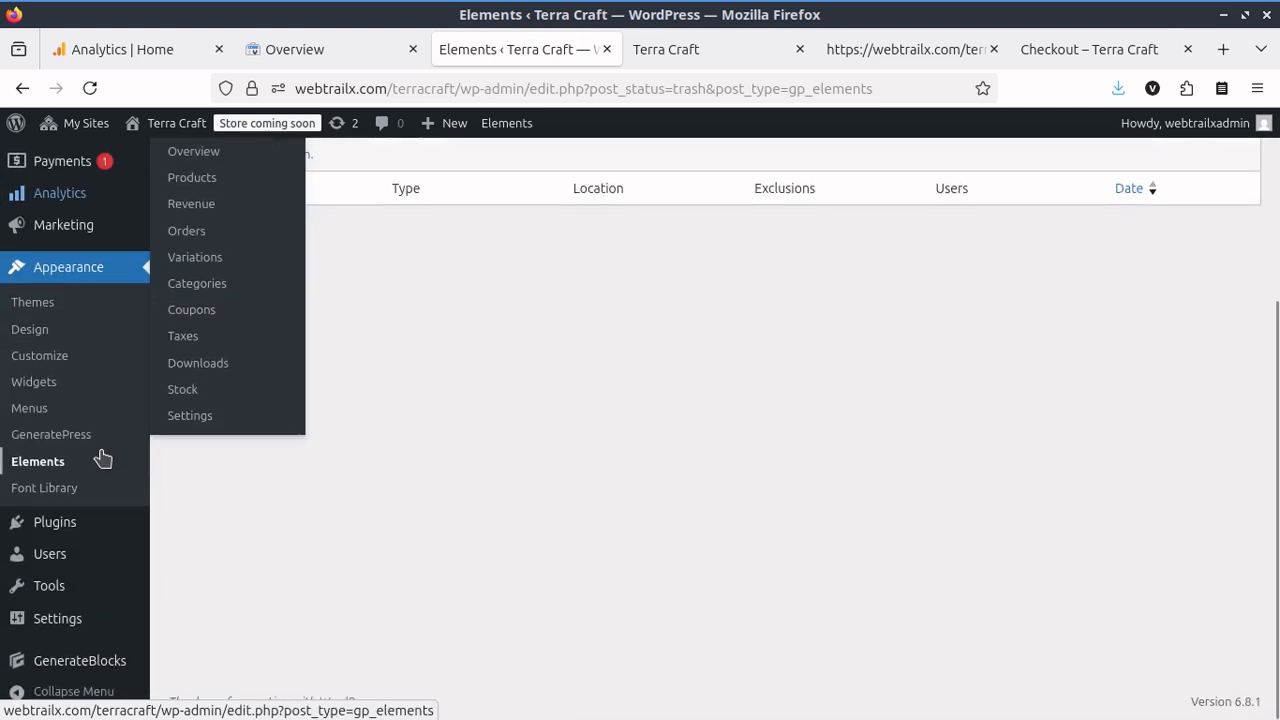
{"action": "left_click", "coordinate": [62, 533]}
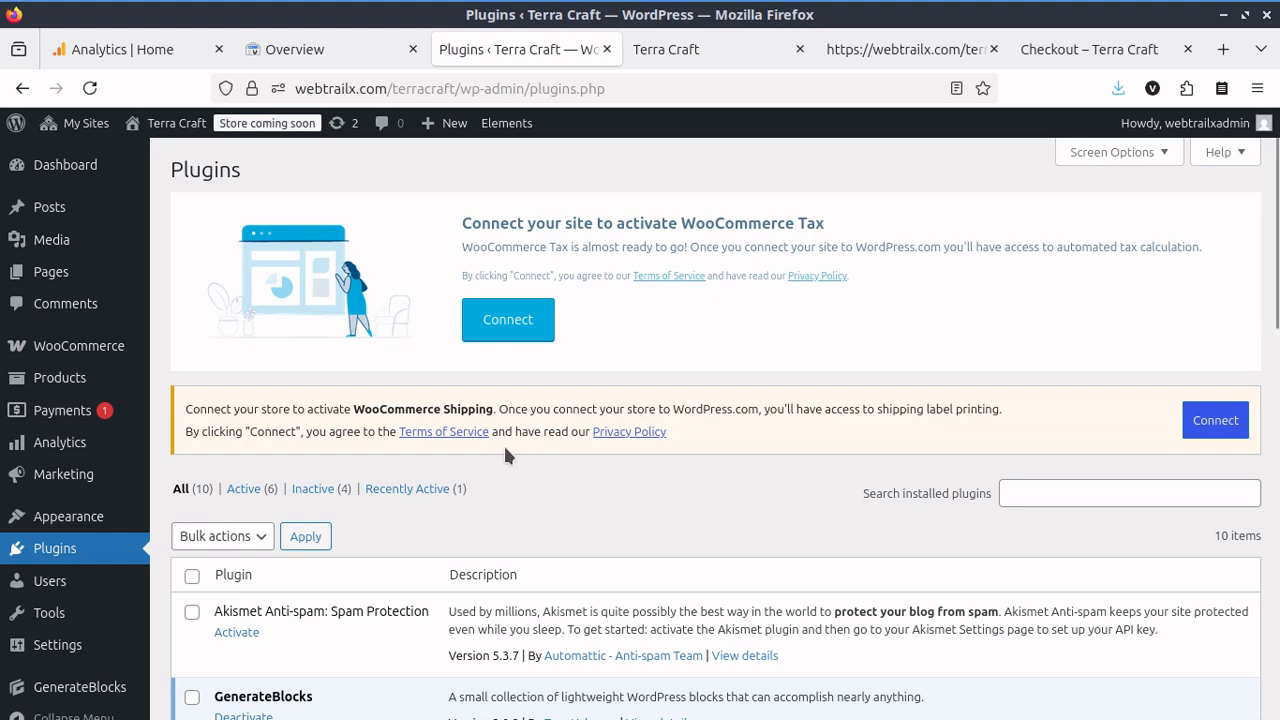
{"action": "scroll", "coordinate": [505, 455], "scroll_direction": "down", "scroll_amount": 3}
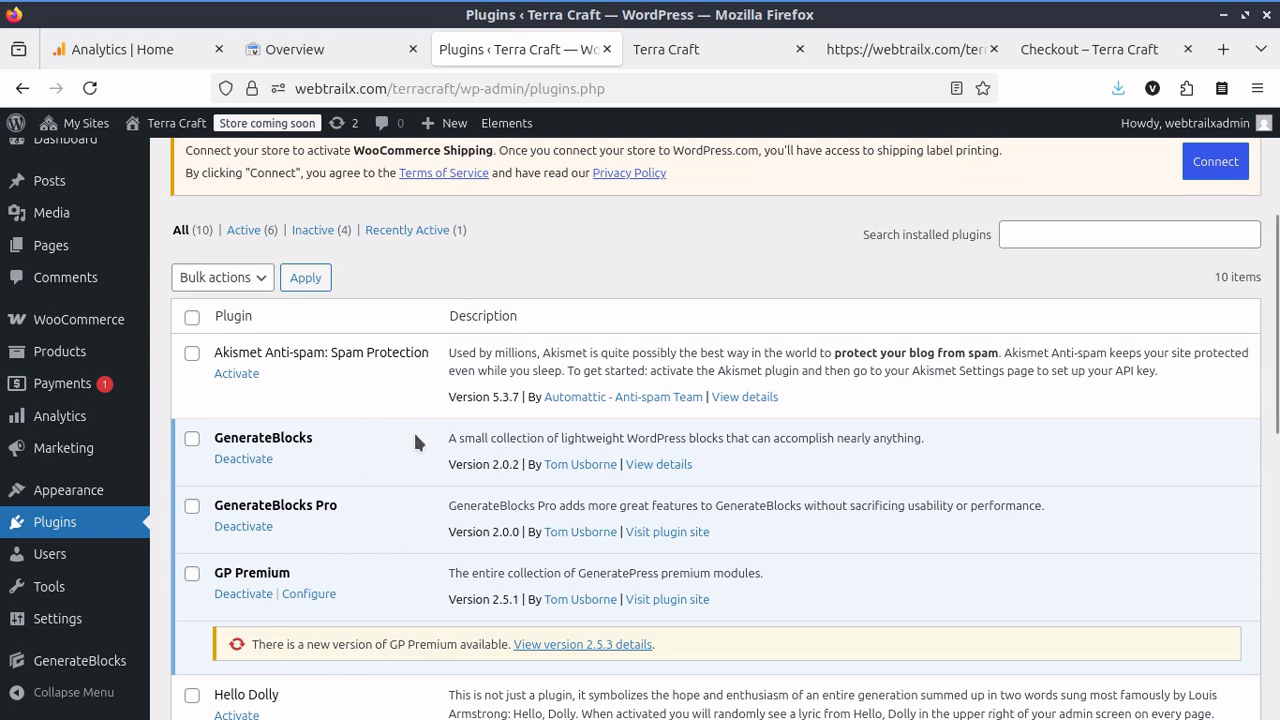
{"action": "scroll", "coordinate": [415, 441], "scroll_direction": "down", "scroll_amount": 6}
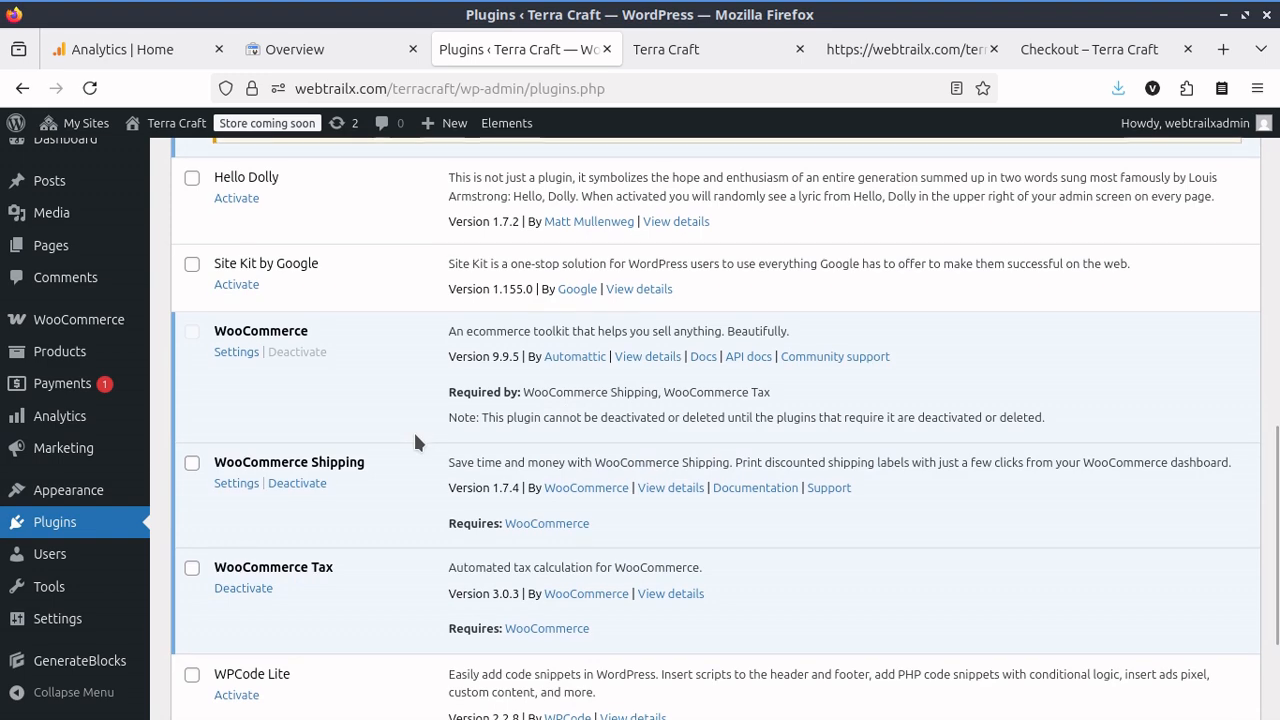
{"action": "scroll", "coordinate": [413, 430], "scroll_direction": "down", "scroll_amount": 2}
{"action": "left_click_drag", "start_coordinate": [291, 492], "coordinate": [204, 492]}
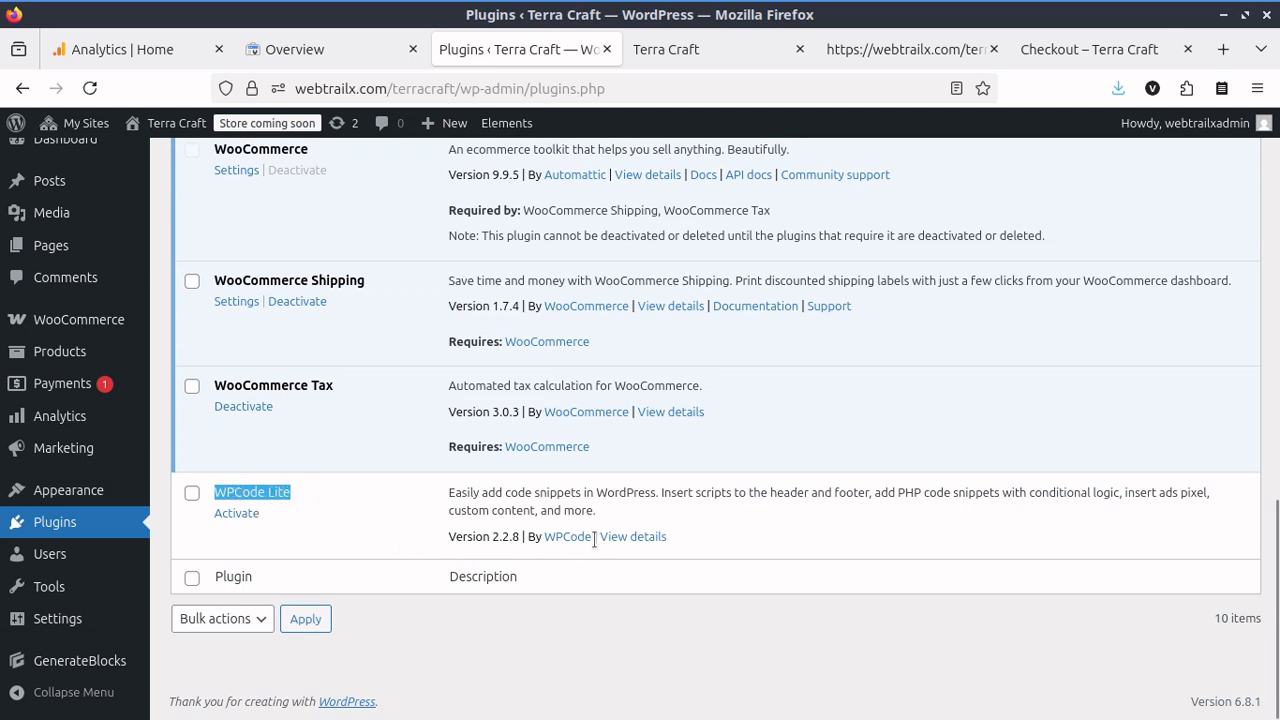
{"action": "left_click", "coordinate": [245, 513]}
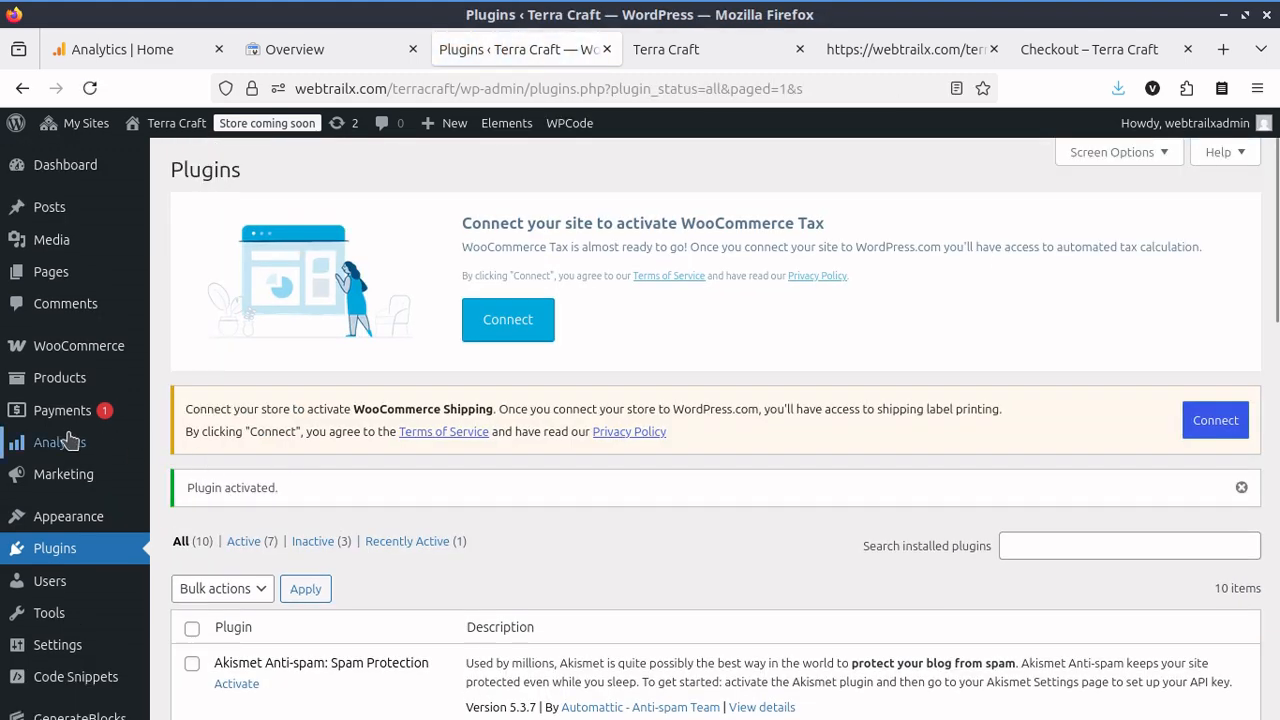
Open the Header & Footer page of Code Snippets.
{"action": "scroll", "coordinate": [40, 437], "scroll_direction": "down", "scroll_amount": 3}
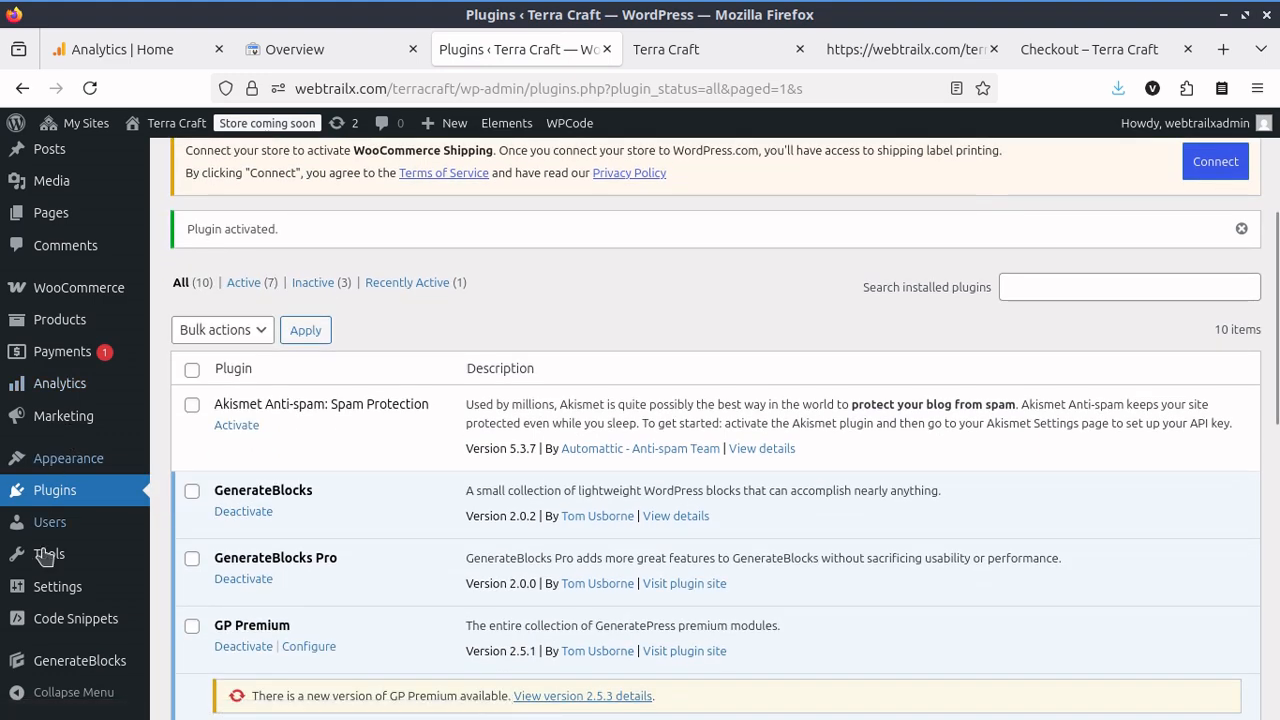
{"action": "mouse_move", "coordinate": [50, 612]}
{"action": "mouse_move", "coordinate": [73, 560]}
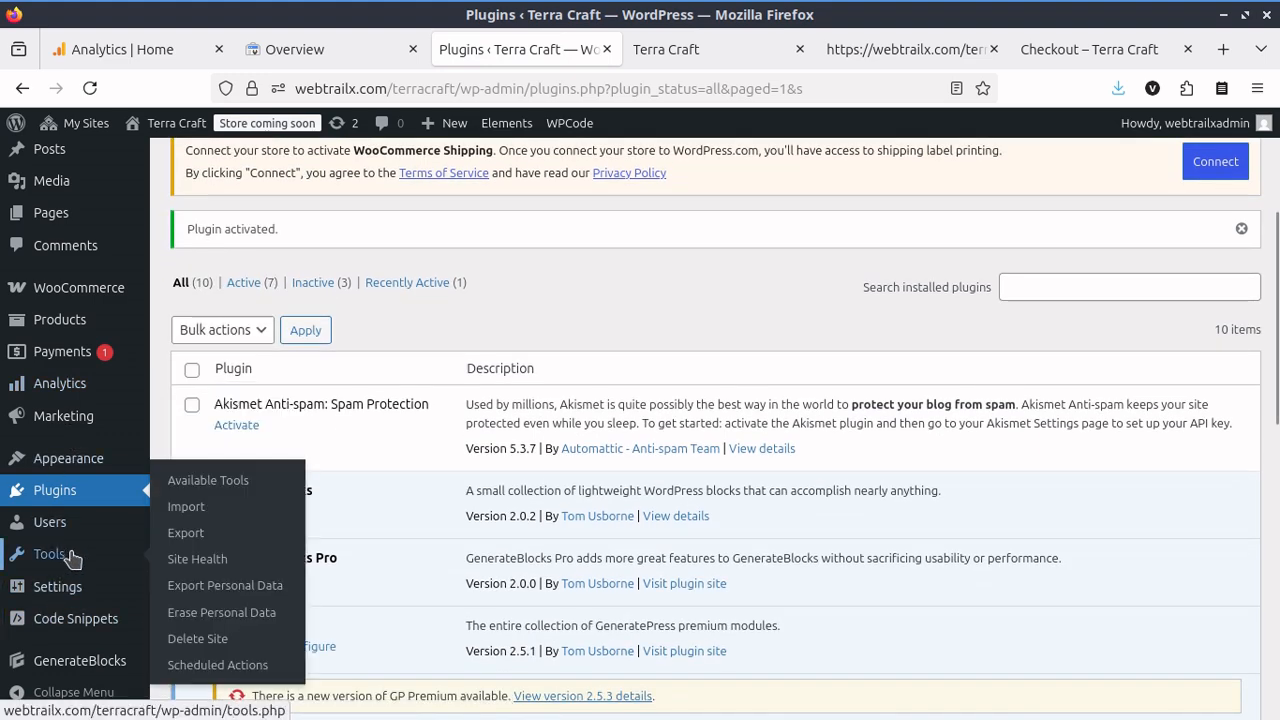
{"action": "mouse_move", "coordinate": [62, 588]}
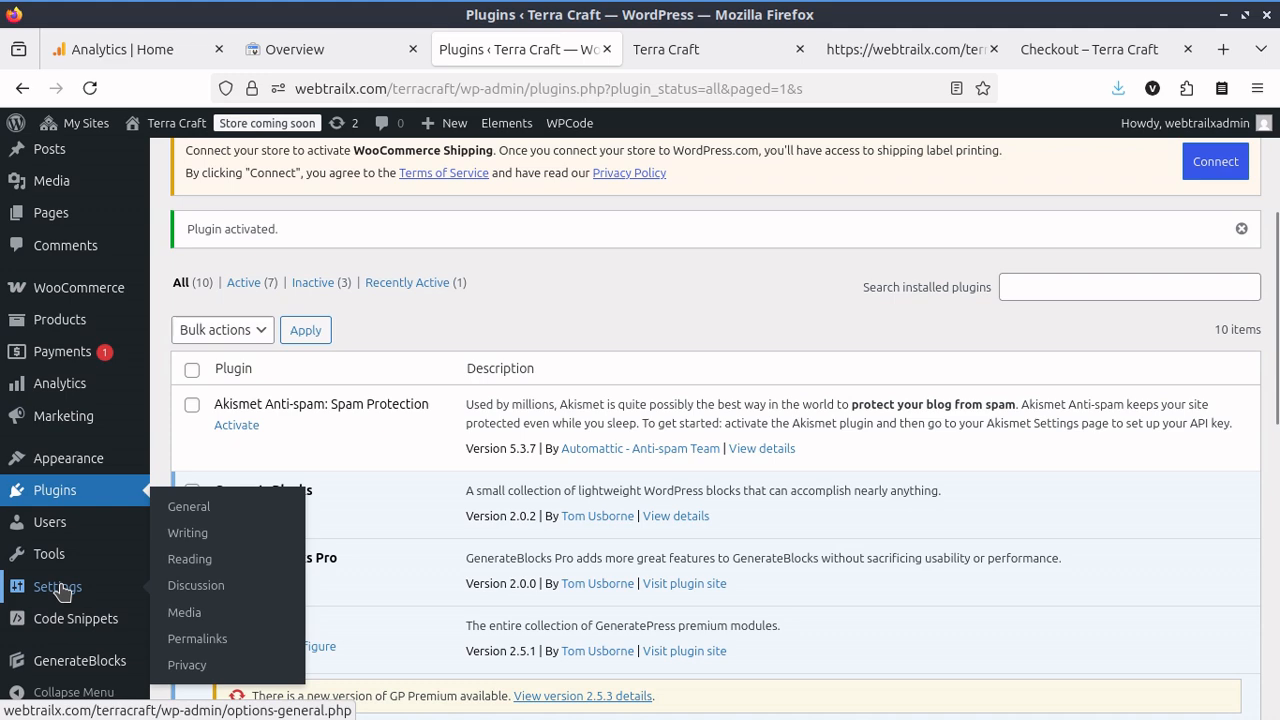
{"action": "scroll", "coordinate": [60, 590], "scroll_direction": "down", "scroll_amount": 2}
{"action": "scroll", "coordinate": [60, 590], "scroll_direction": "down", "scroll_amount": 1}
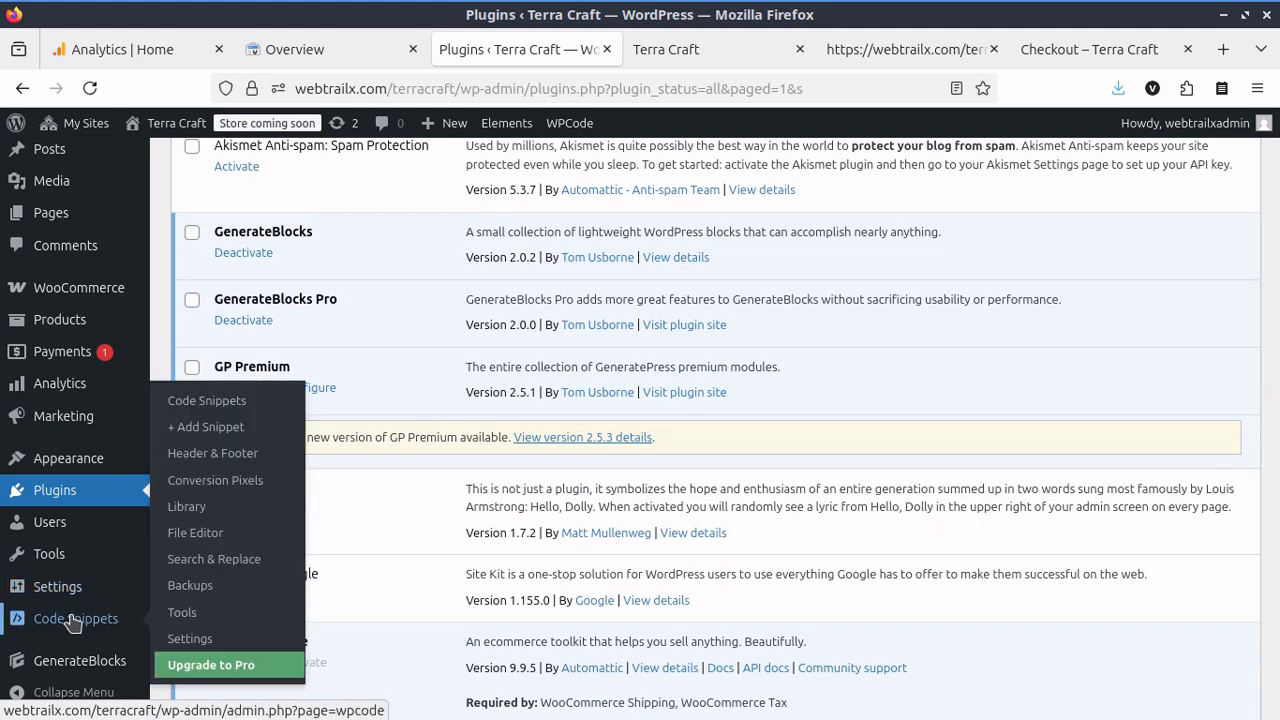
{"action": "left_click", "coordinate": [235, 457]}
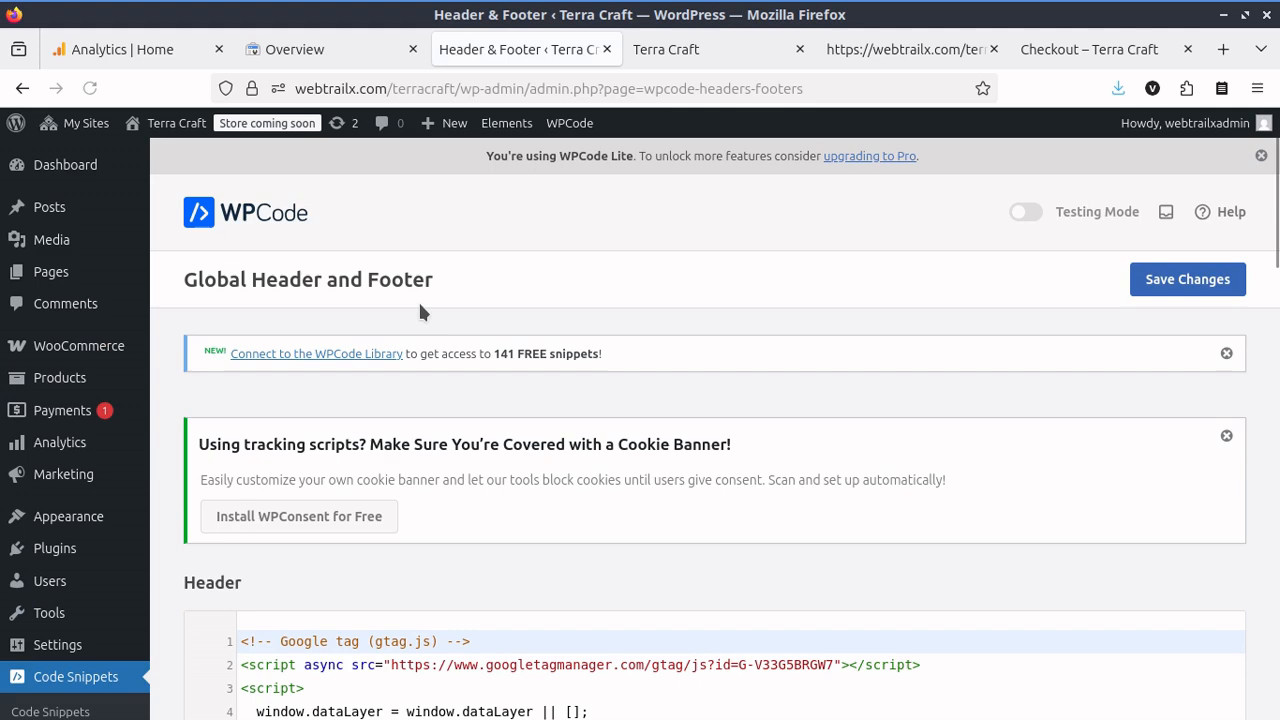
Delete the existing Google tag script from the global Header code.
{"action": "scroll", "coordinate": [348, 364], "scroll_direction": "down", "scroll_amount": 3}
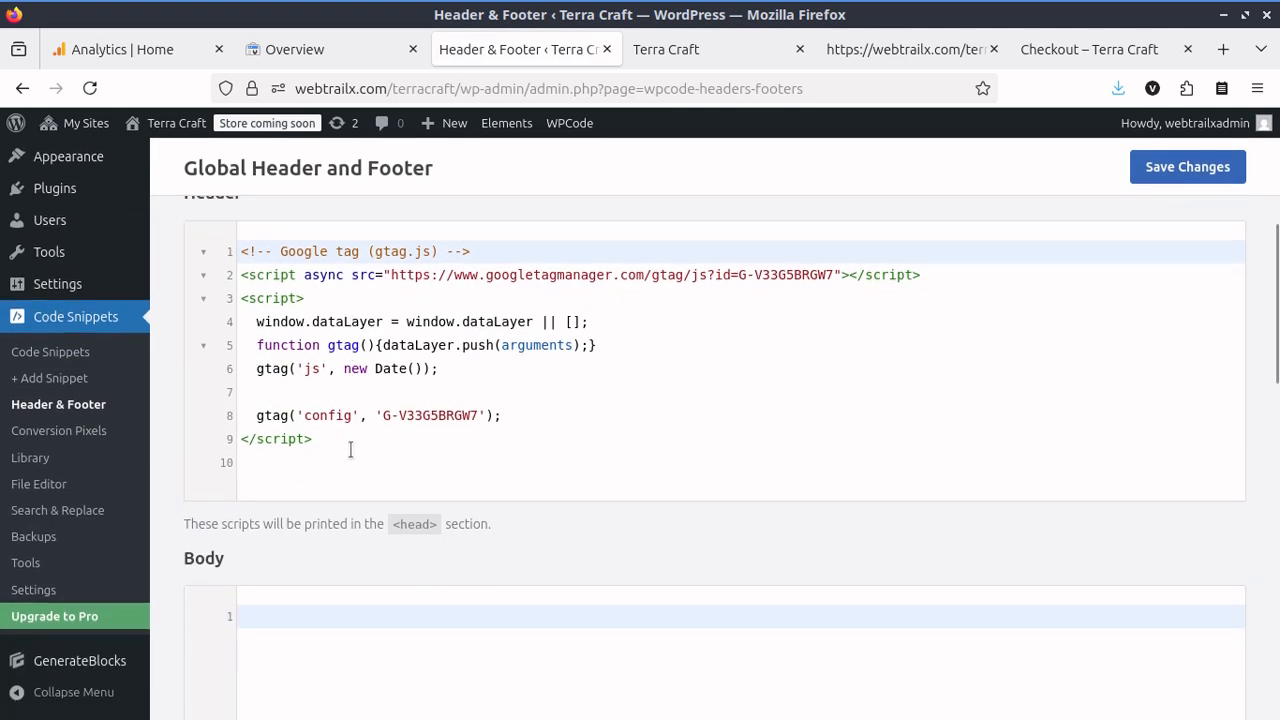
{"action": "left_click_drag", "start_coordinate": [312, 440], "coordinate": [238, 258]}
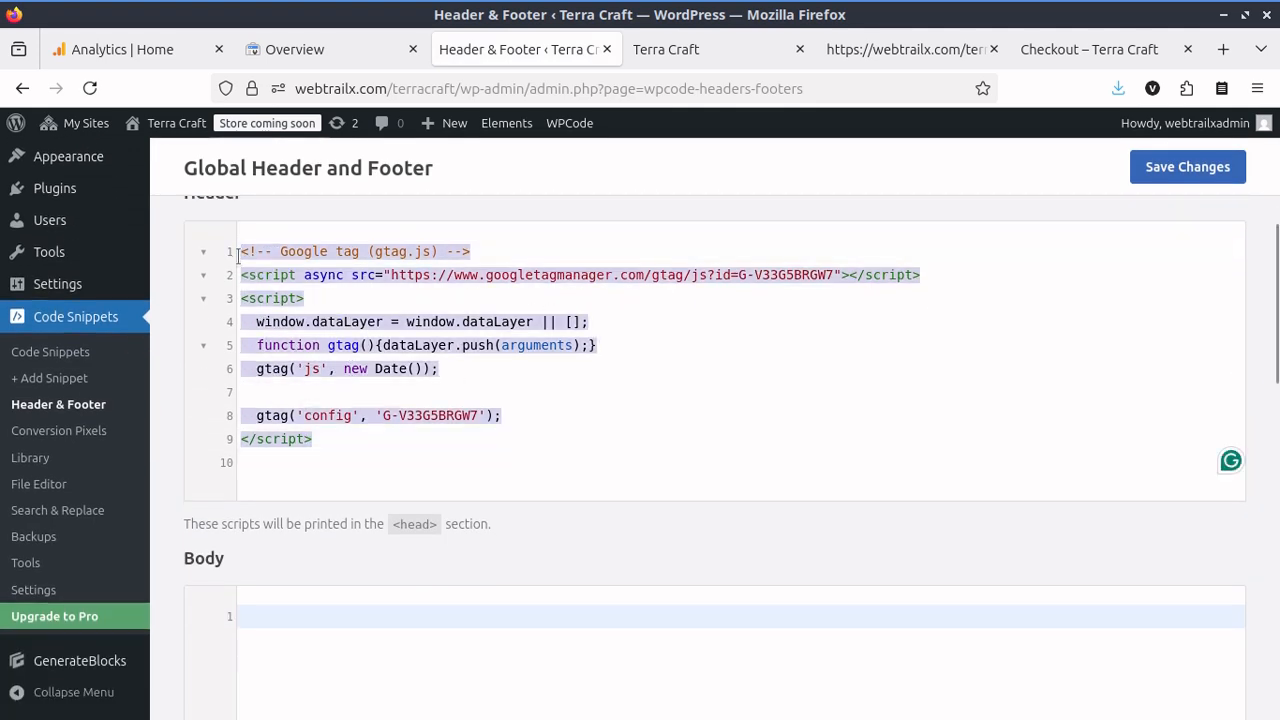
{"action": "key", "text": "BackSpace"}
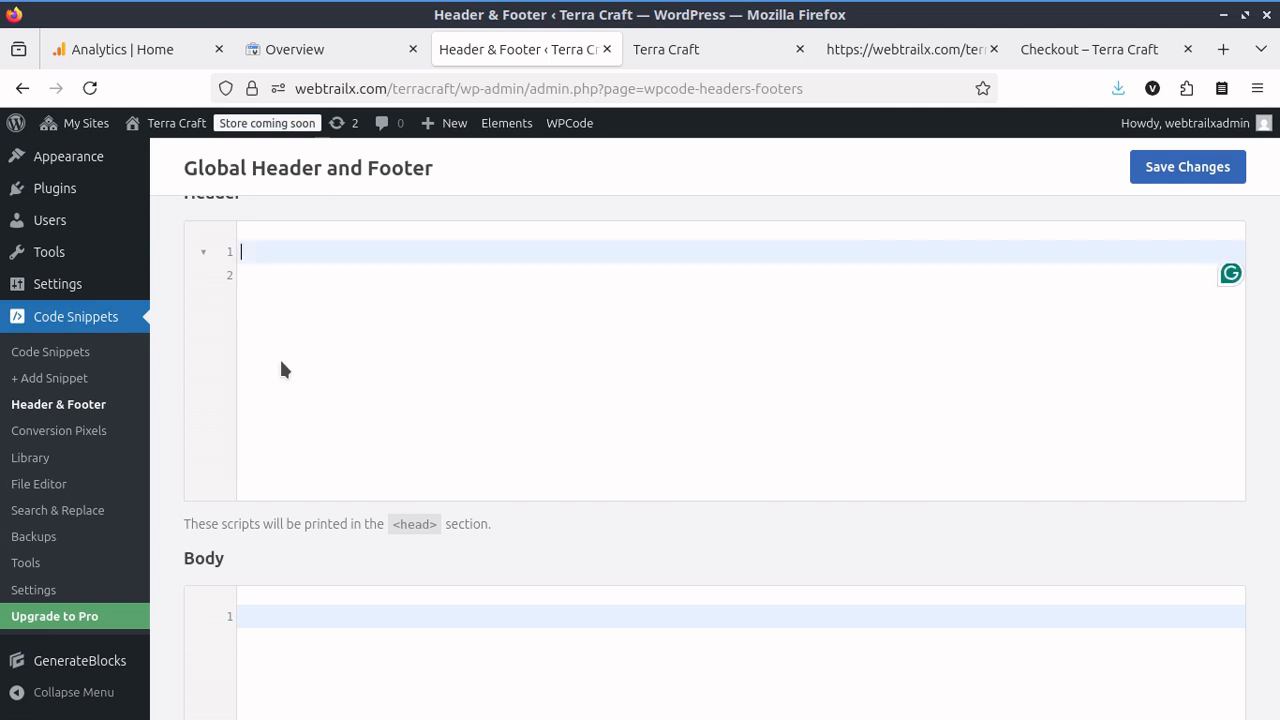
Switch to Google Analytics, open the Terra Craft property's Admin page and look through its account and property settings.
{"action": "left_click", "coordinate": [146, 49]}
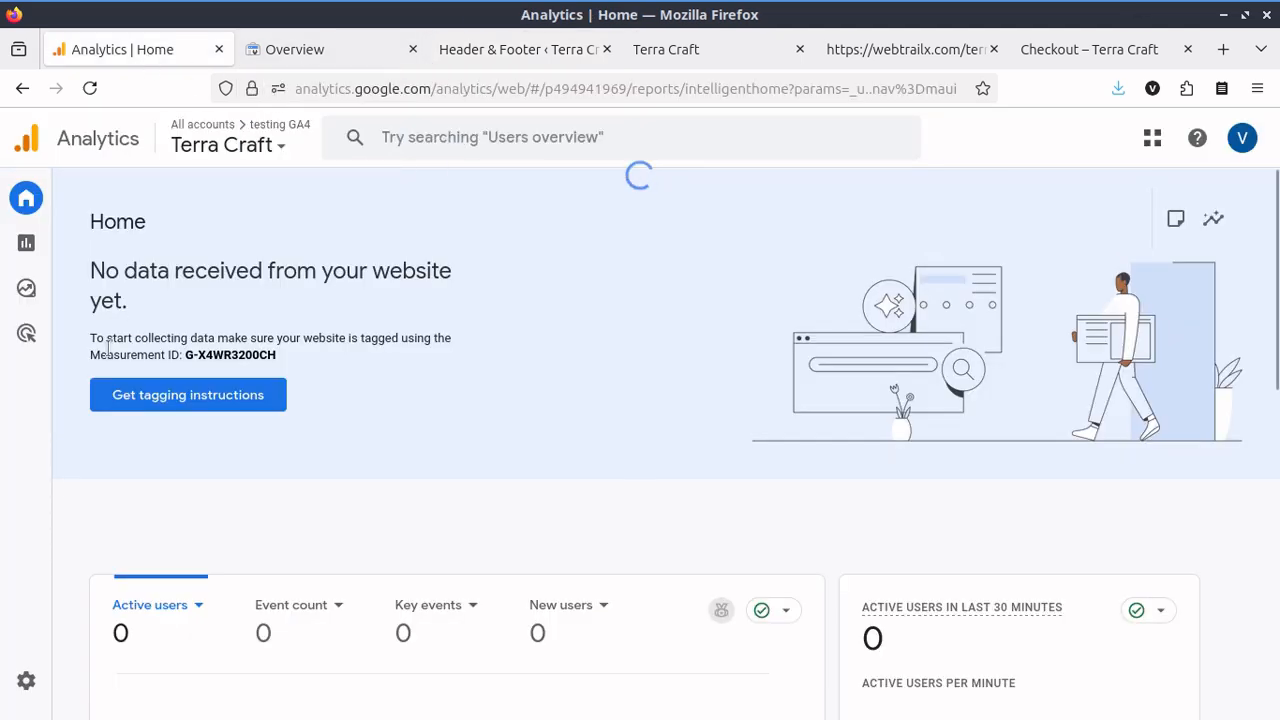
{"action": "mouse_move", "coordinate": [40, 546]}
{"action": "left_click", "coordinate": [43, 684]}
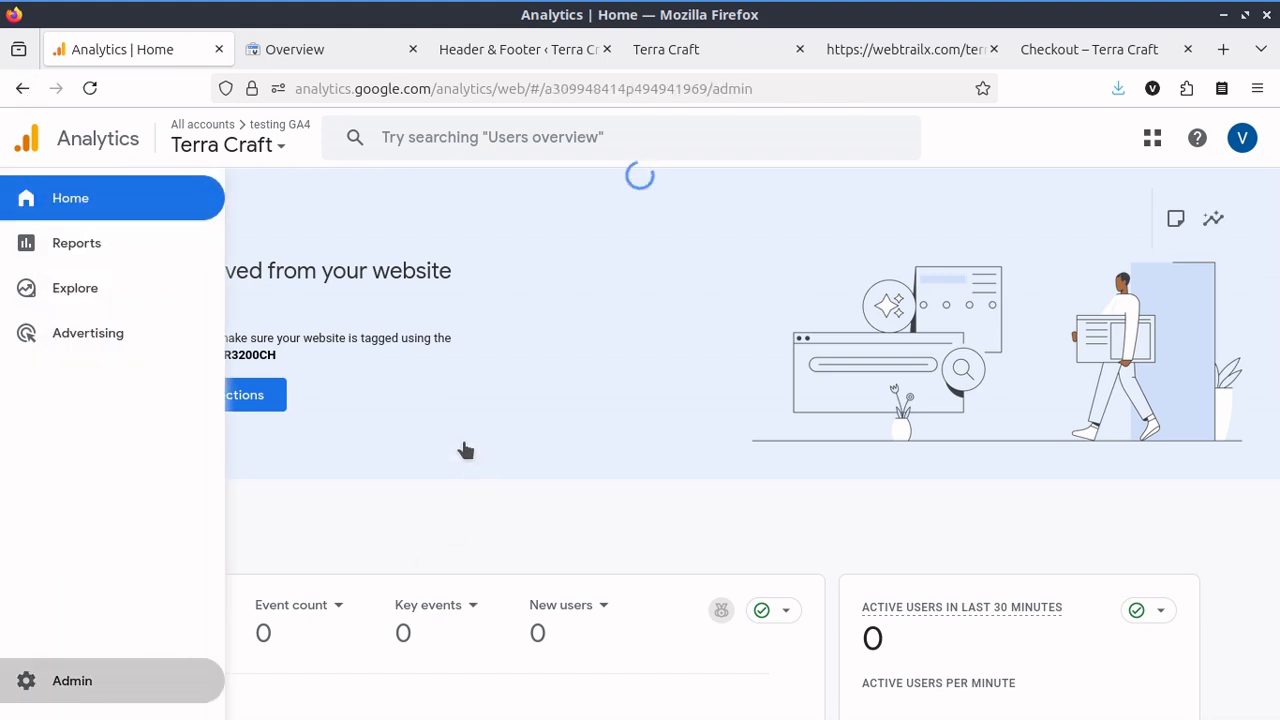
{"action": "scroll", "coordinate": [532, 300], "scroll_direction": "down", "scroll_amount": 3}
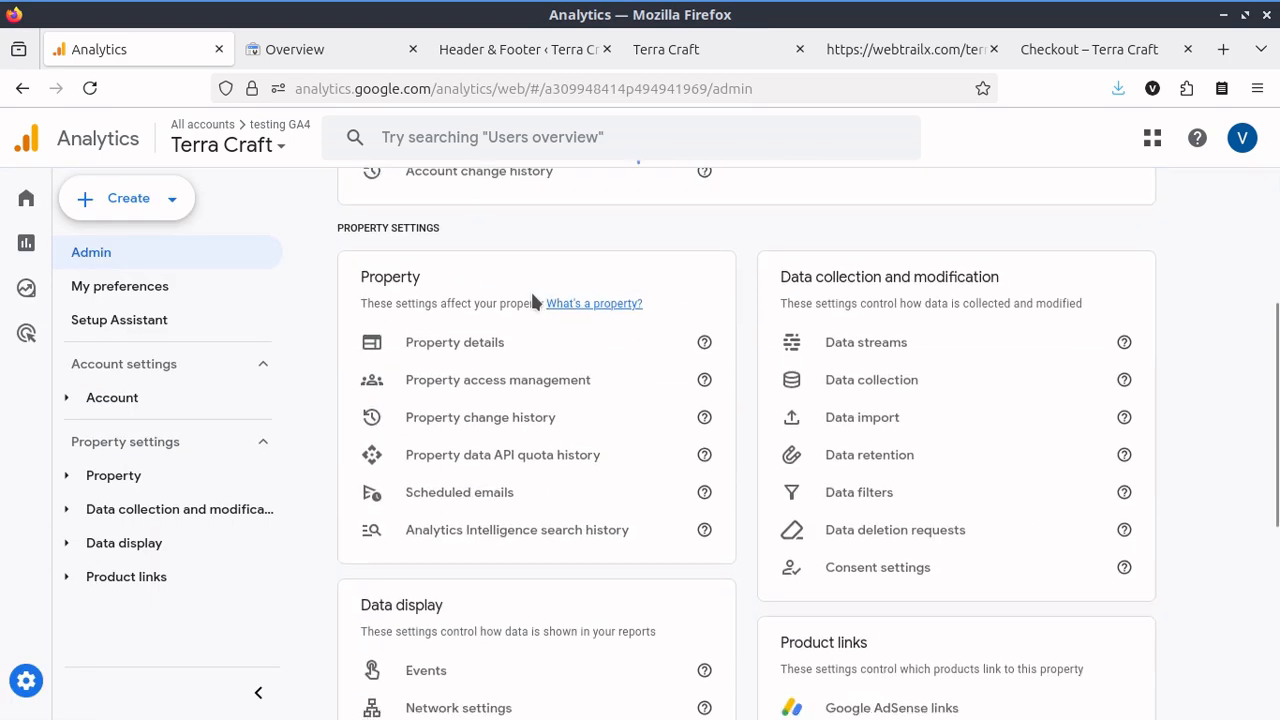
{"action": "scroll", "coordinate": [532, 300], "scroll_direction": "down", "scroll_amount": 4}
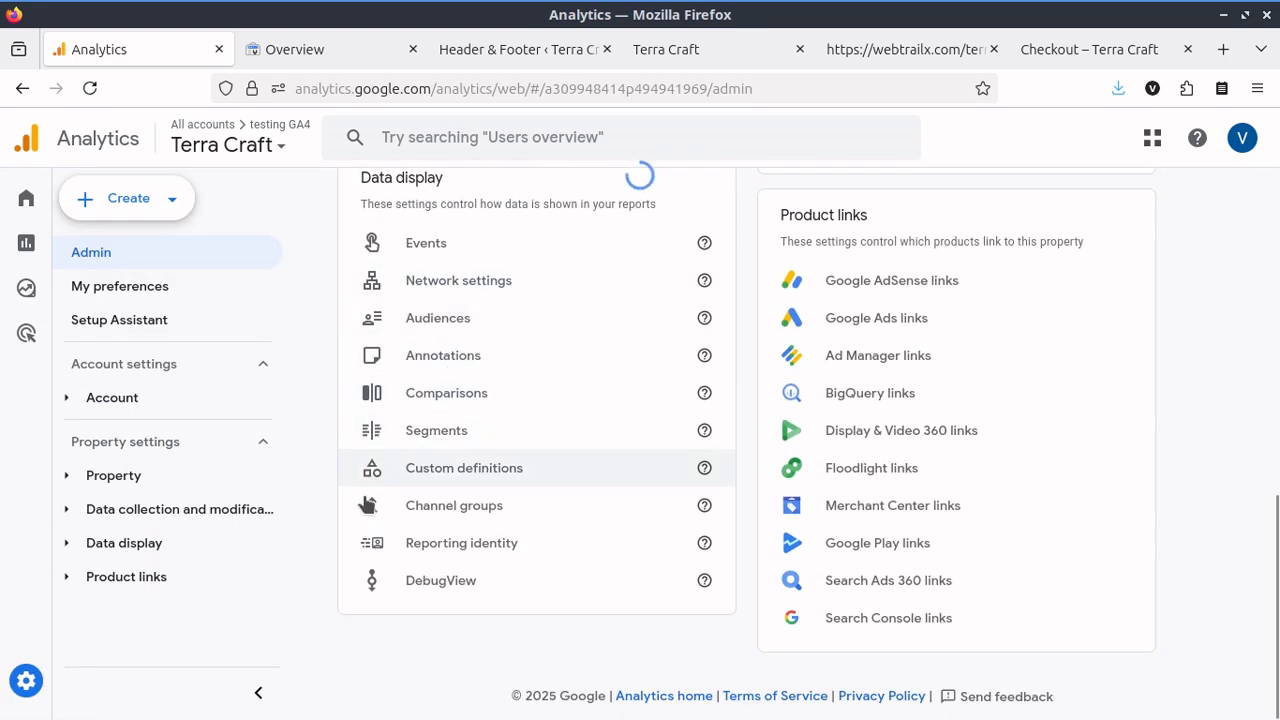
{"action": "scroll", "coordinate": [430, 603], "scroll_direction": "up", "scroll_amount": 6}
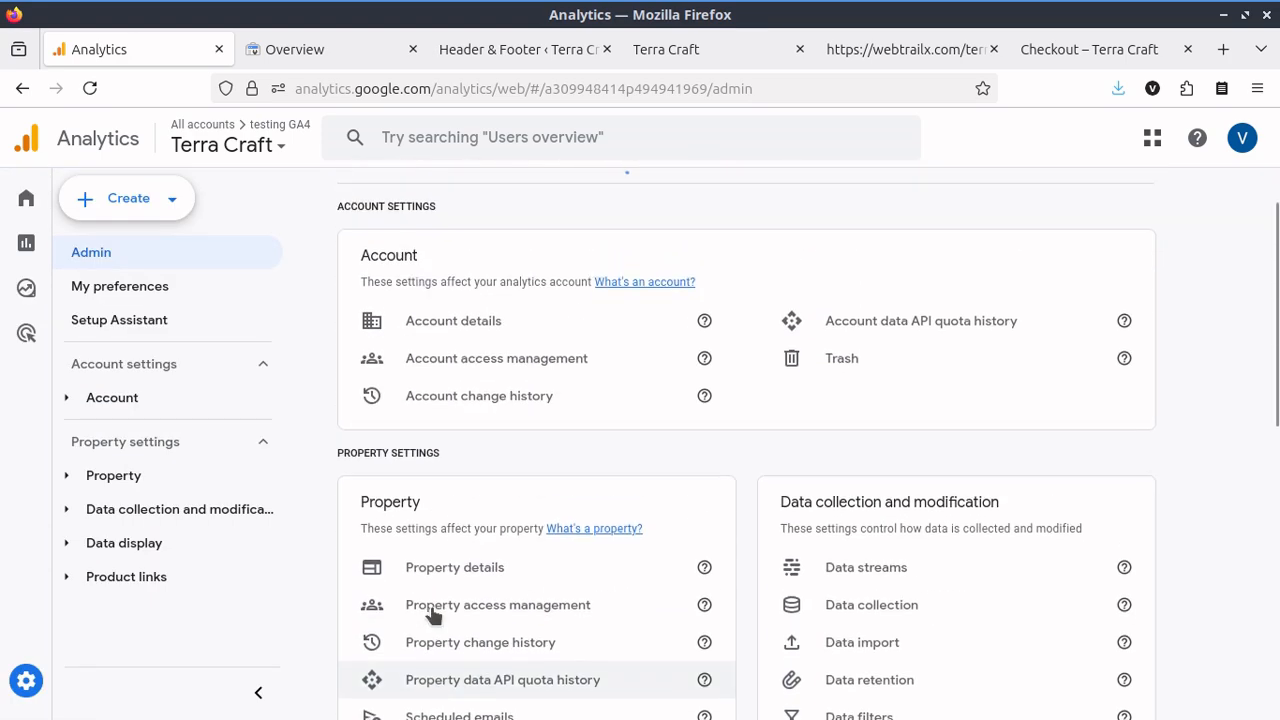
{"action": "scroll", "coordinate": [432, 612], "scroll_direction": "up", "scroll_amount": 1}
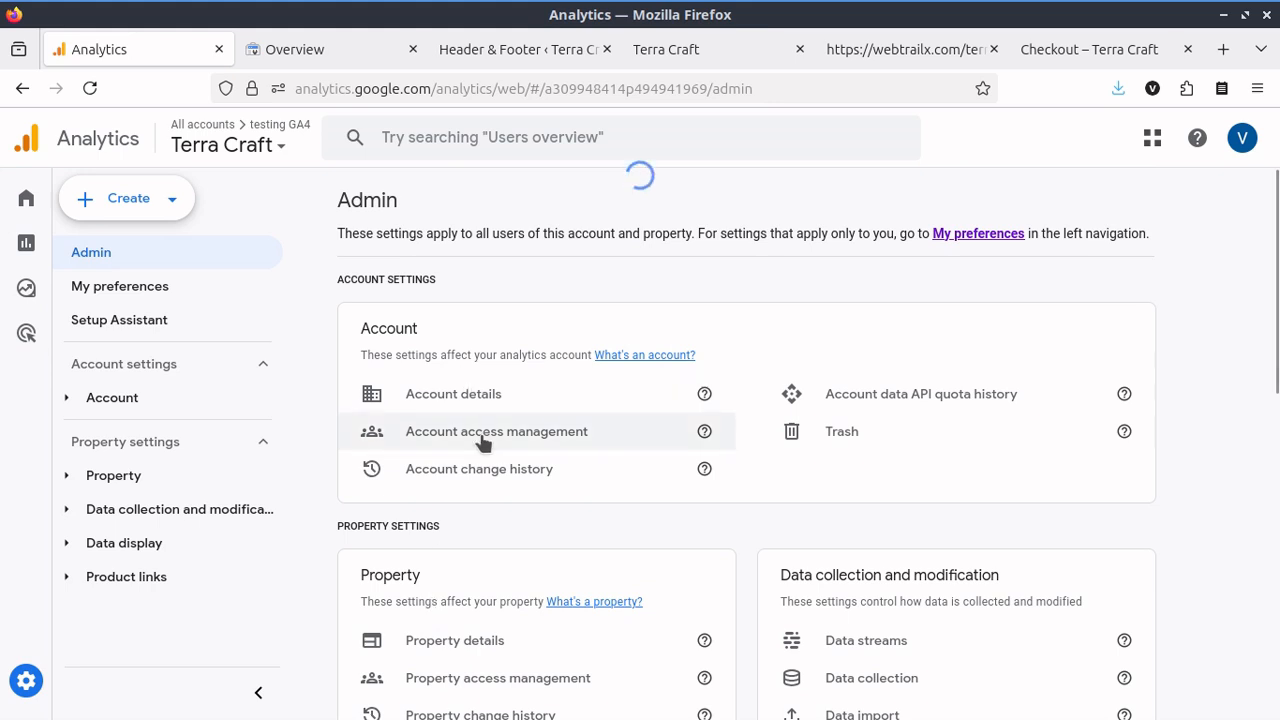
{"action": "scroll", "coordinate": [481, 440], "scroll_direction": "down", "scroll_amount": 5}
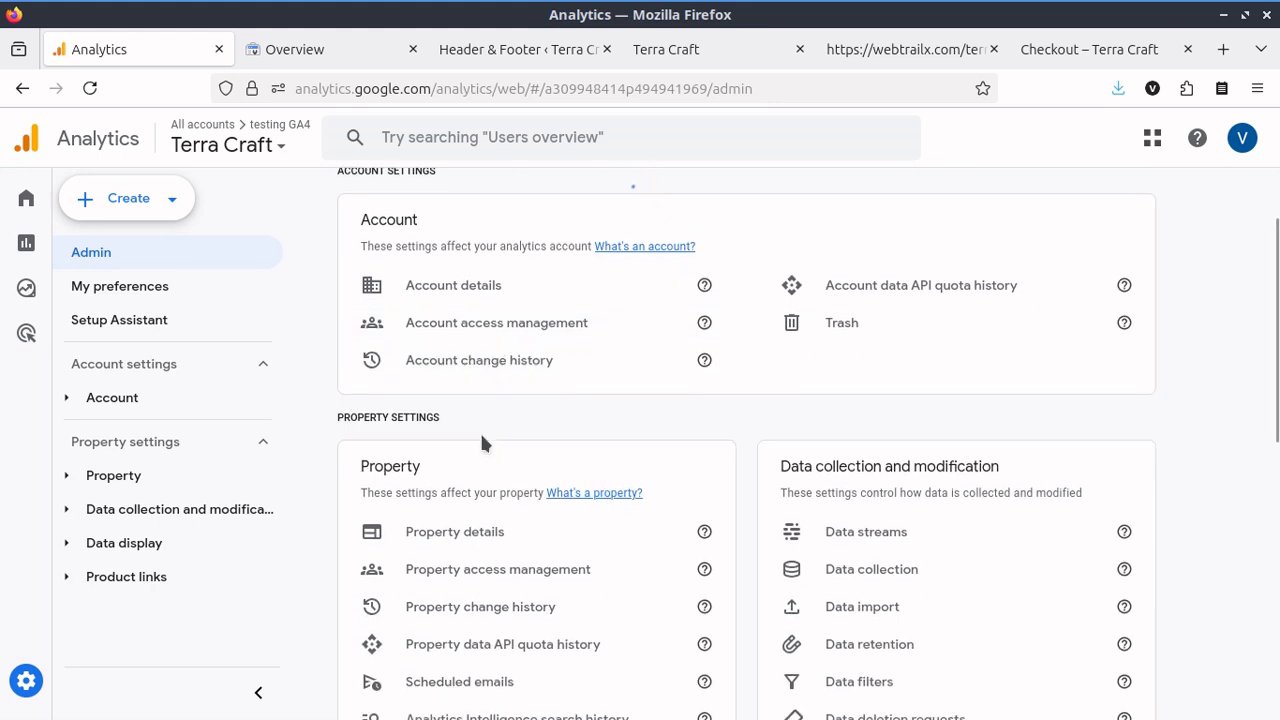
{"action": "scroll", "coordinate": [481, 441], "scroll_direction": "down", "scroll_amount": 5}
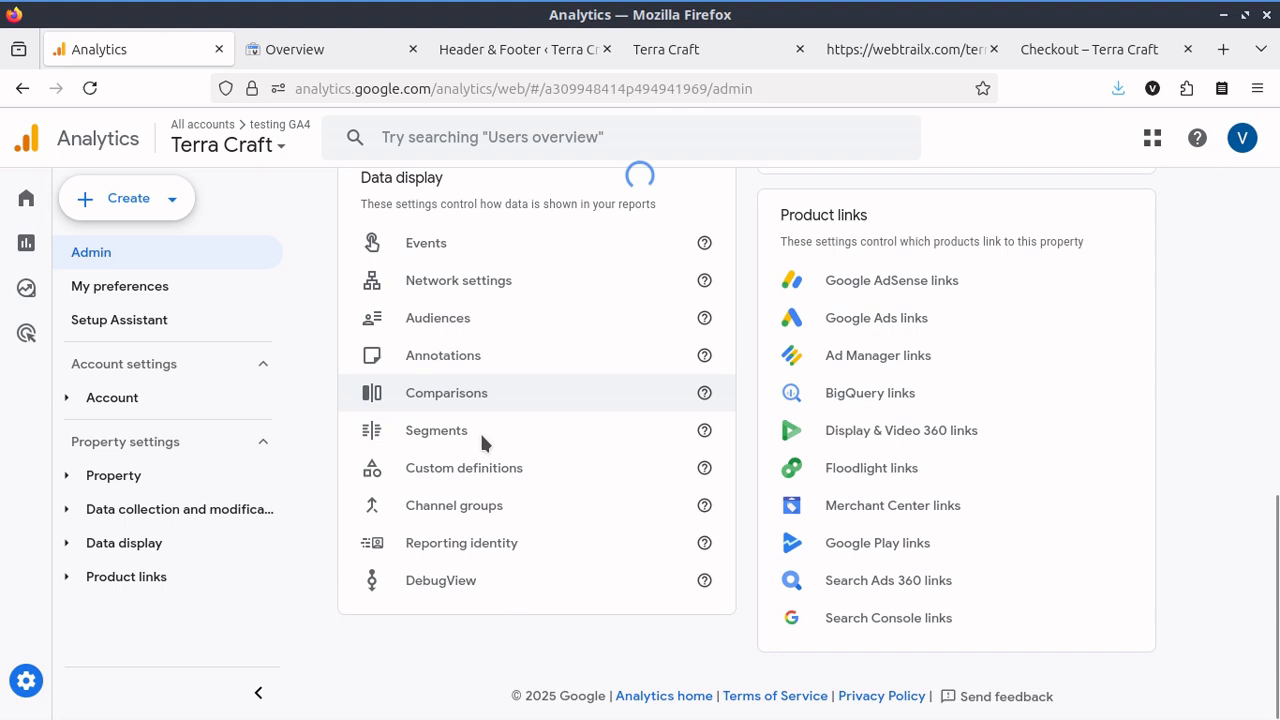
Open the Terra Craft property details and review the name, industry category, time zone and currency settings.
{"action": "left_click", "coordinate": [162, 476]}
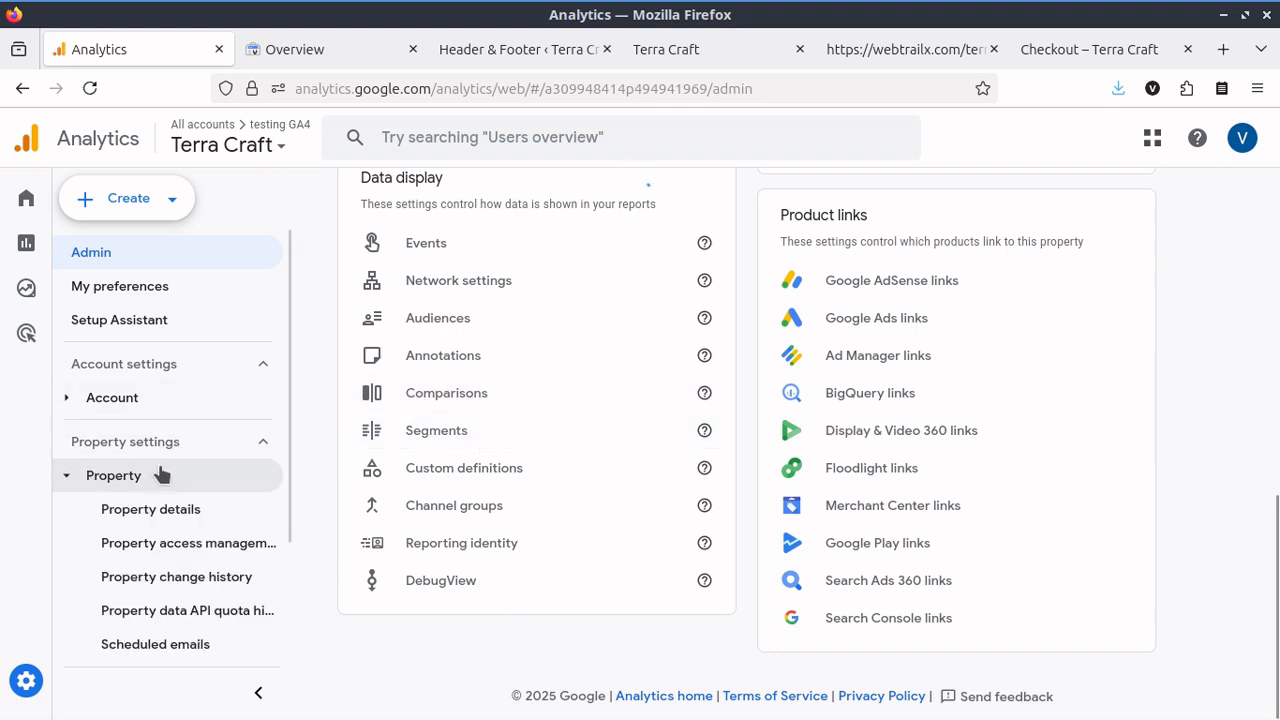
{"action": "left_click", "coordinate": [168, 512]}
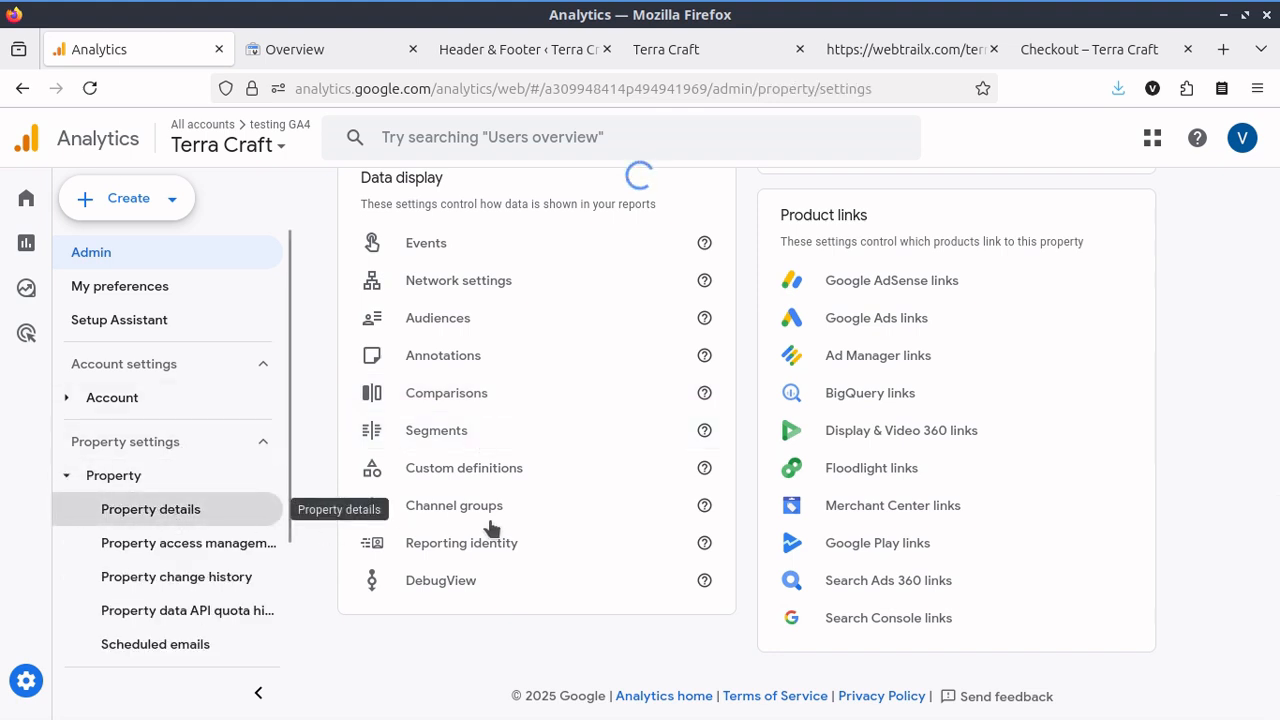
{"action": "scroll", "coordinate": [645, 490], "scroll_direction": "down", "scroll_amount": 2}
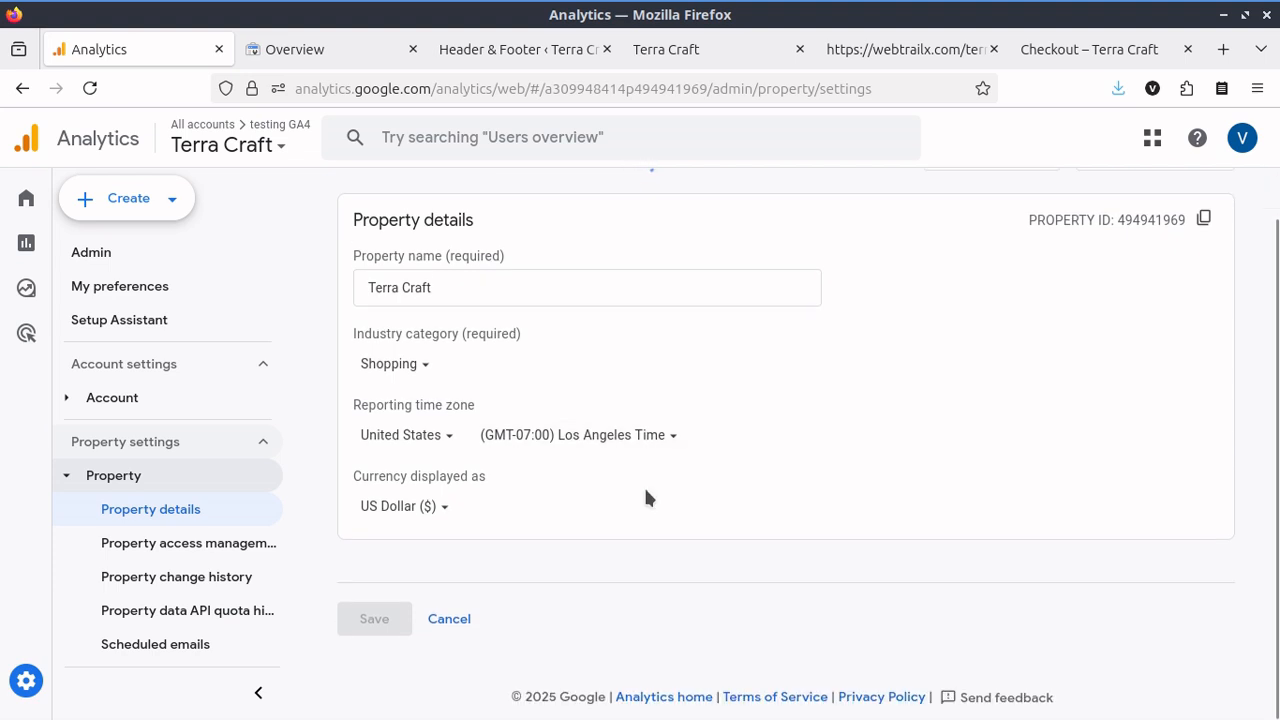
{"action": "scroll", "coordinate": [720, 460], "scroll_direction": "up", "scroll_amount": 2}
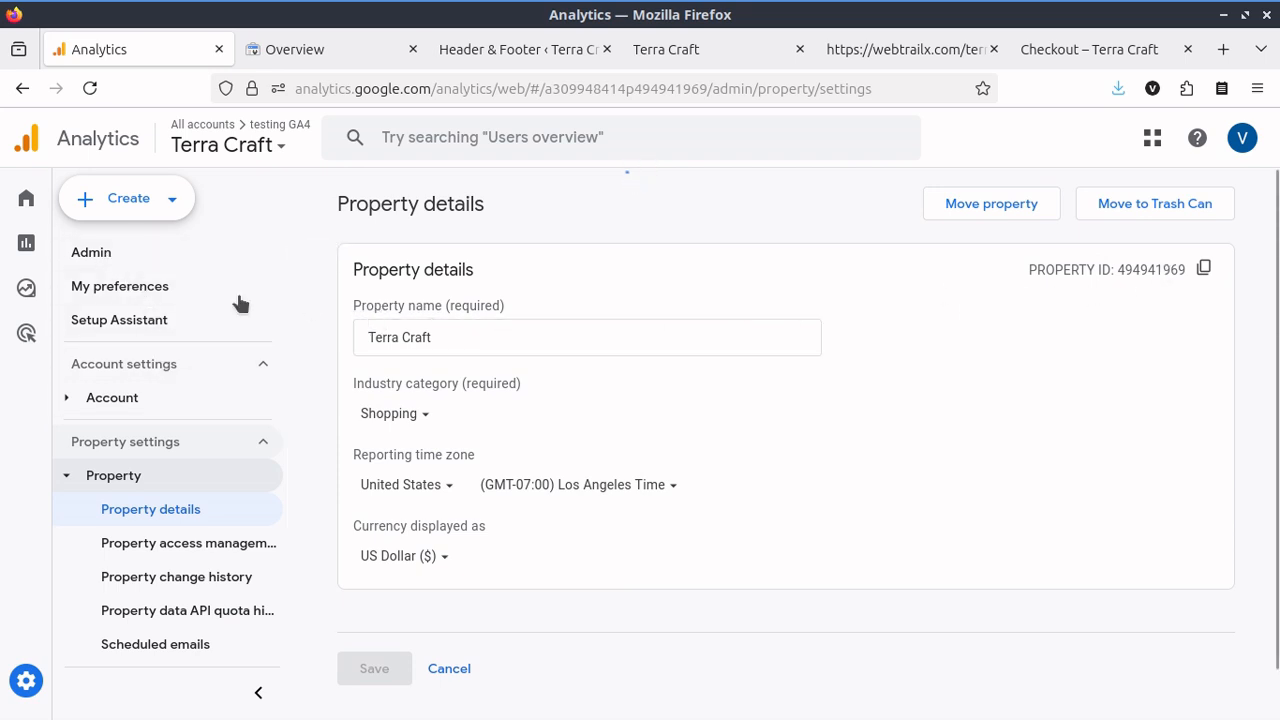
Return to the Admin overview and open the terracraft web stream's details at the Google tag section.
{"action": "left_click", "coordinate": [117, 253]}
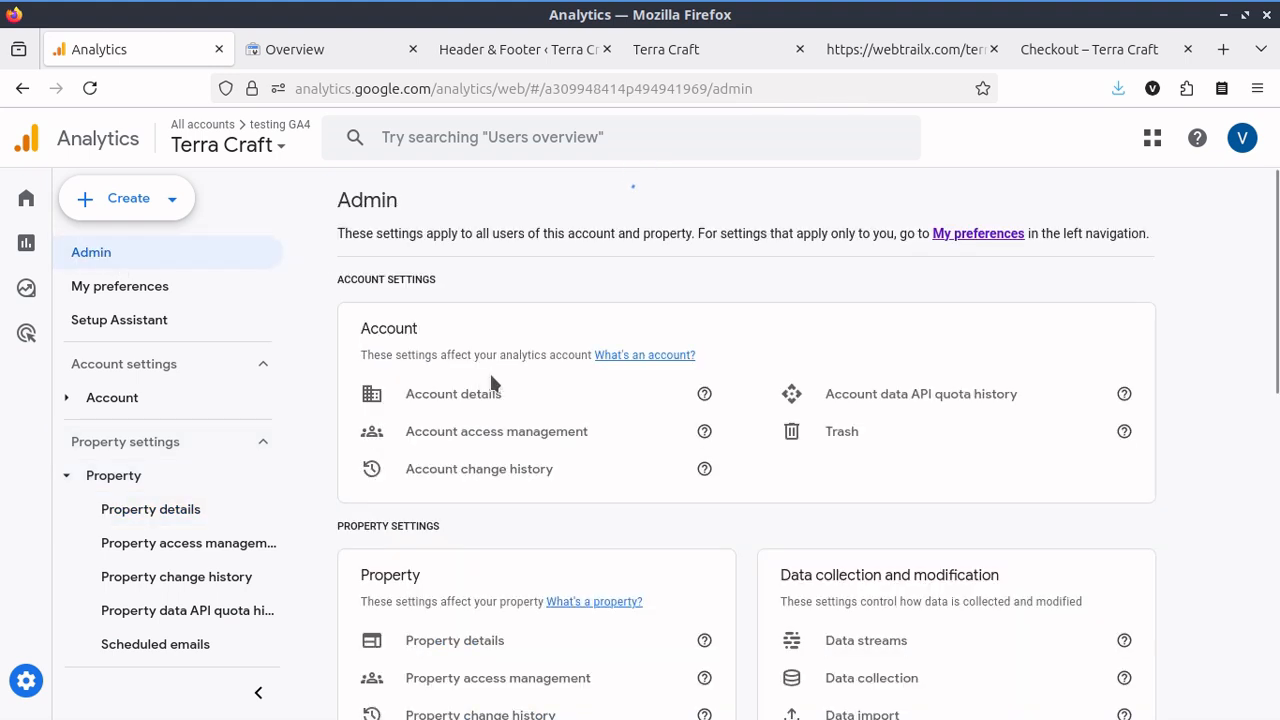
{"action": "scroll", "coordinate": [835, 405], "scroll_direction": "down", "scroll_amount": 3}
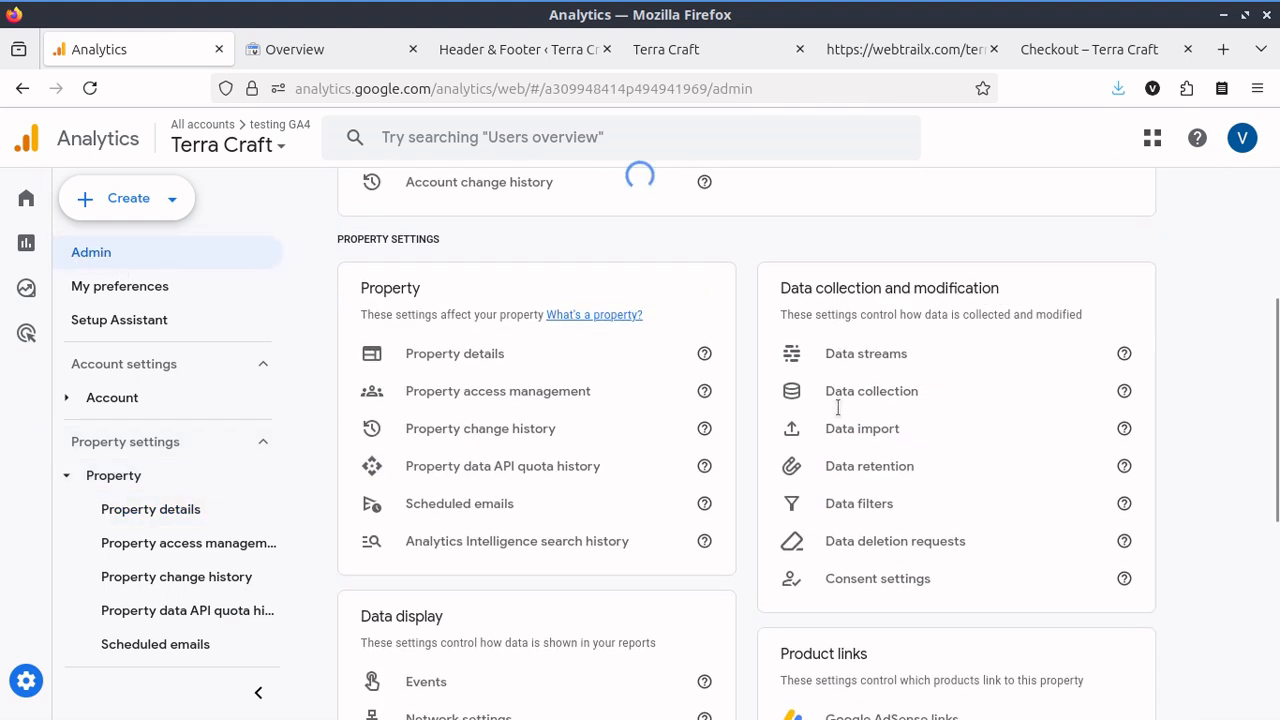
{"action": "left_click", "coordinate": [885, 368]}
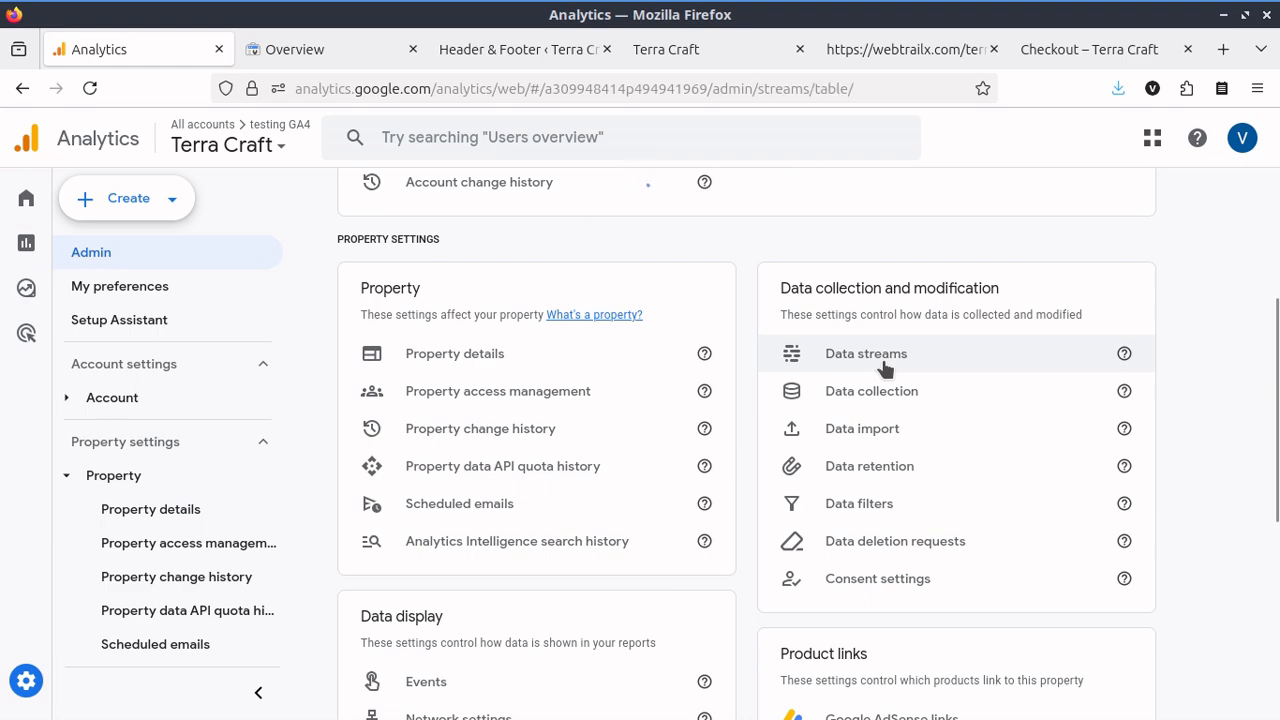
{"action": "left_click", "coordinate": [548, 333]}
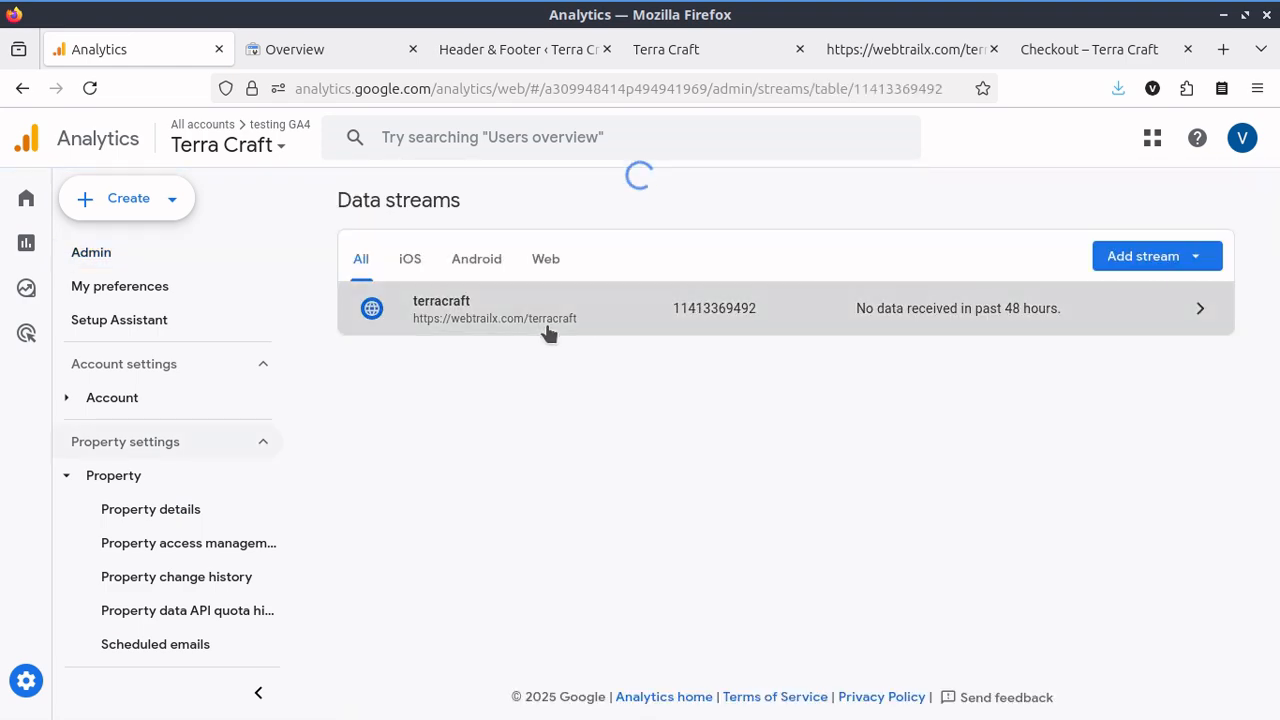
{"action": "scroll", "coordinate": [743, 440], "scroll_direction": "down", "scroll_amount": 5}
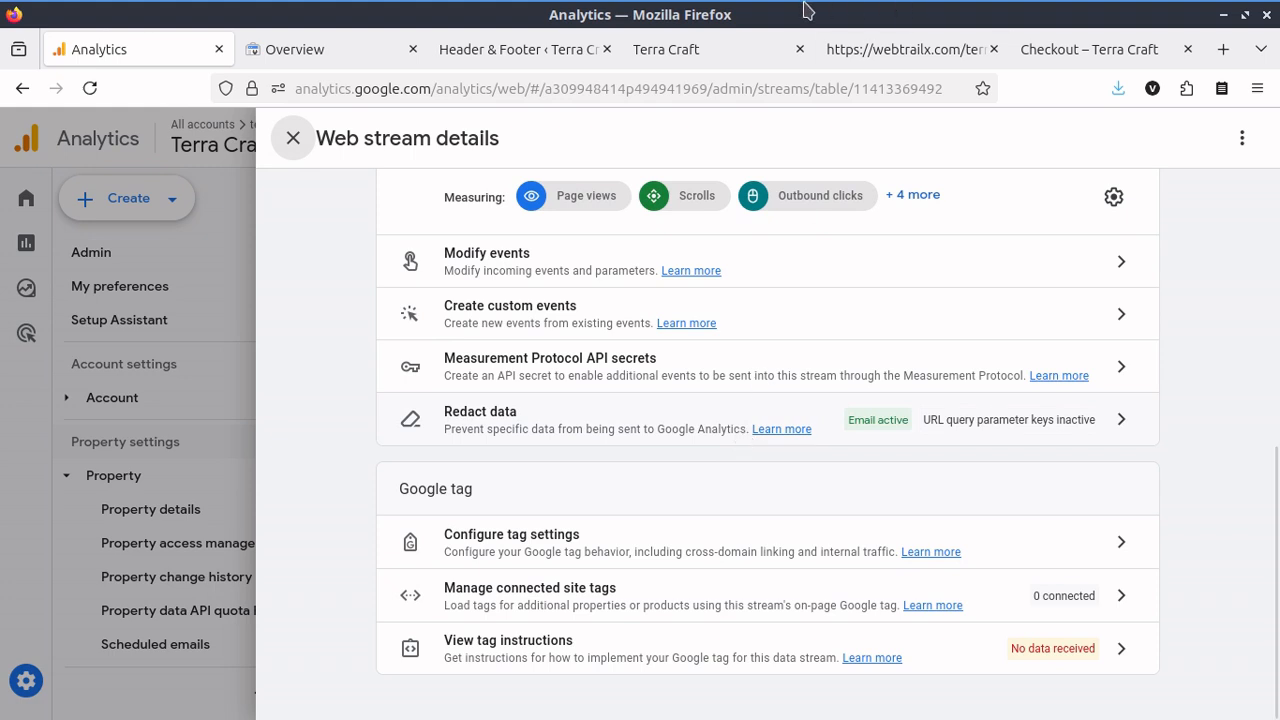
Reload the Terra Craft homepage's source code and search it for the tag ID fragment 4WR3200C.
{"action": "left_click", "coordinate": [737, 49]}
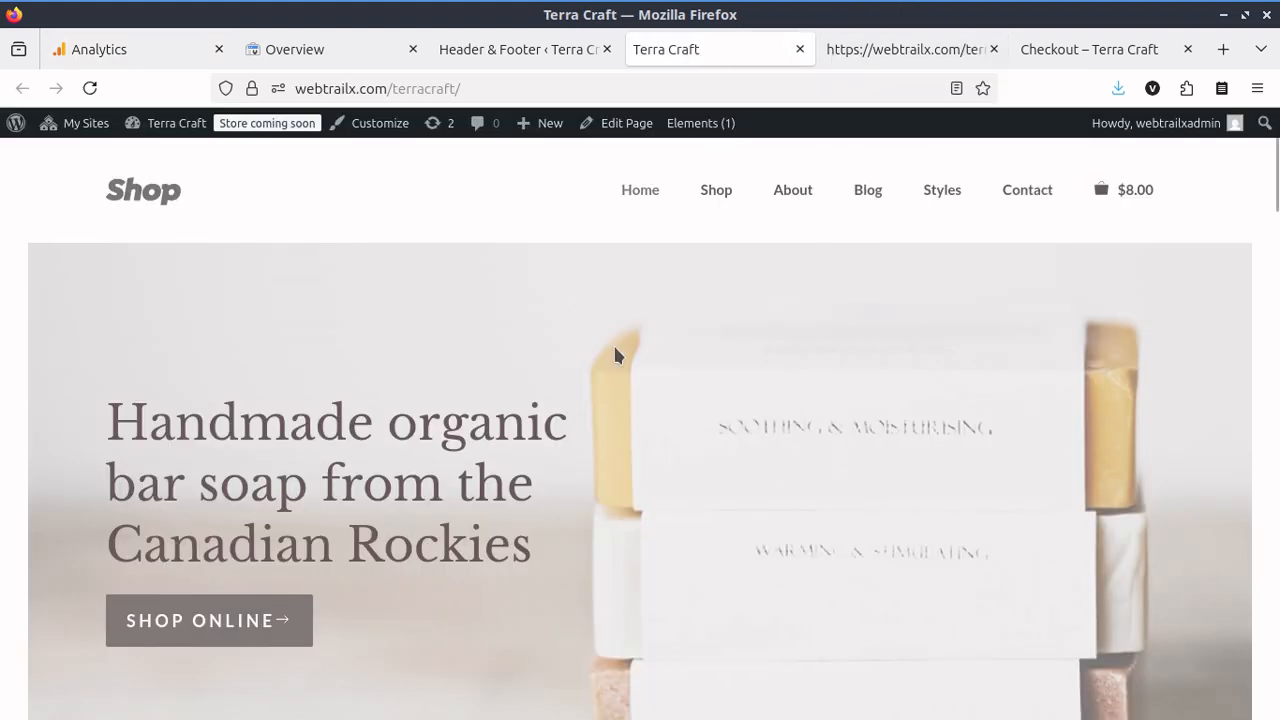
{"action": "left_click", "coordinate": [889, 49]}
{"action": "key", "text": "F5"}
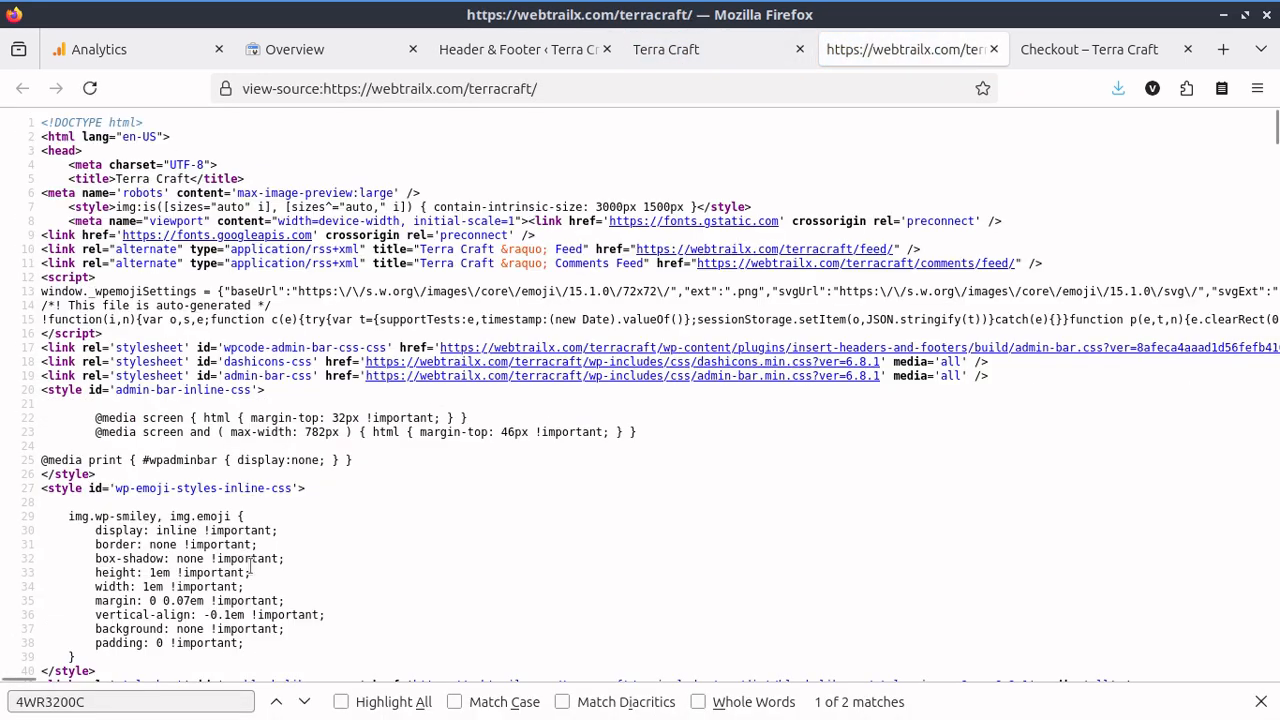
{"action": "double_click", "coordinate": [340, 546]}
{"action": "key", "text": "F5"}
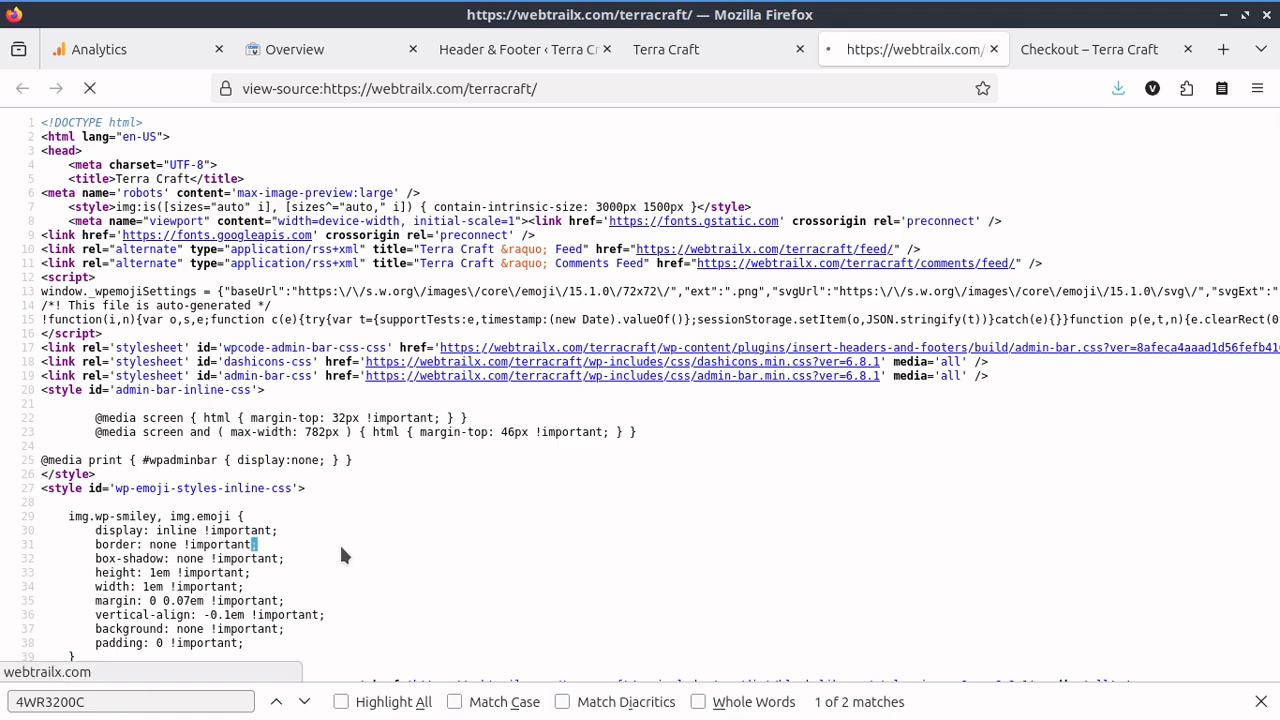
{"action": "left_click", "coordinate": [279, 703]}
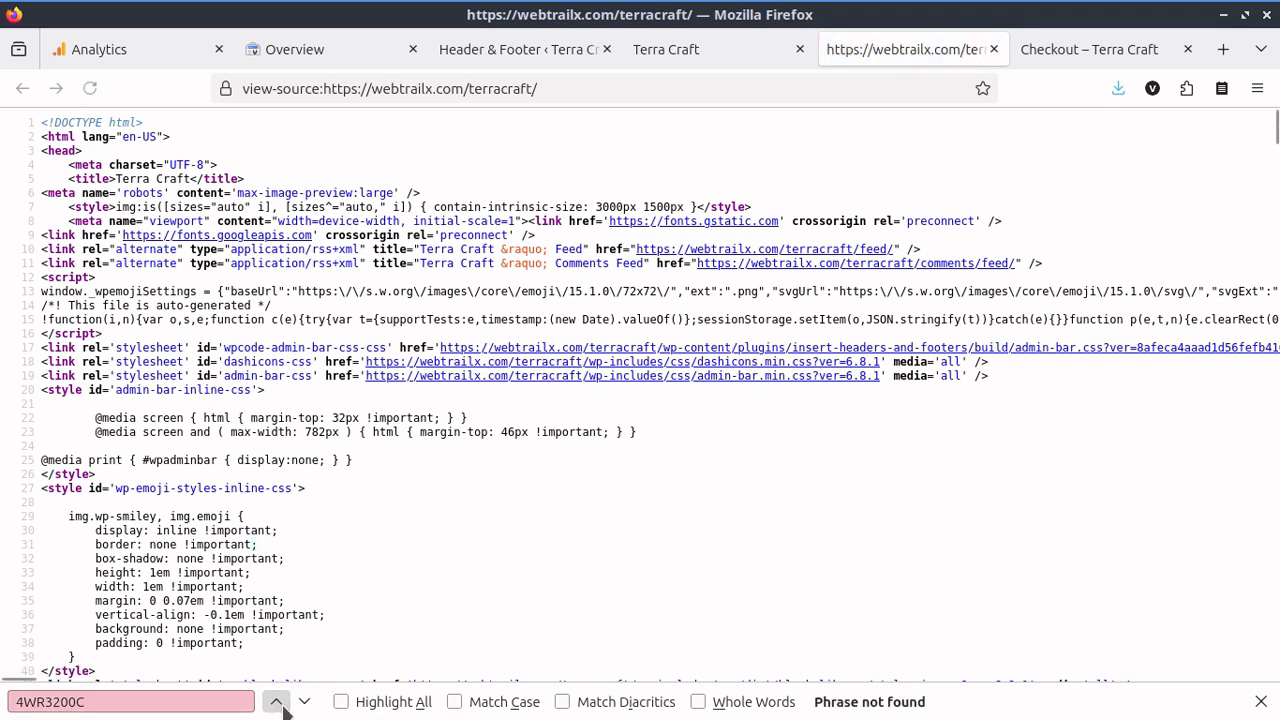
{"action": "left_click", "coordinate": [283, 706]}
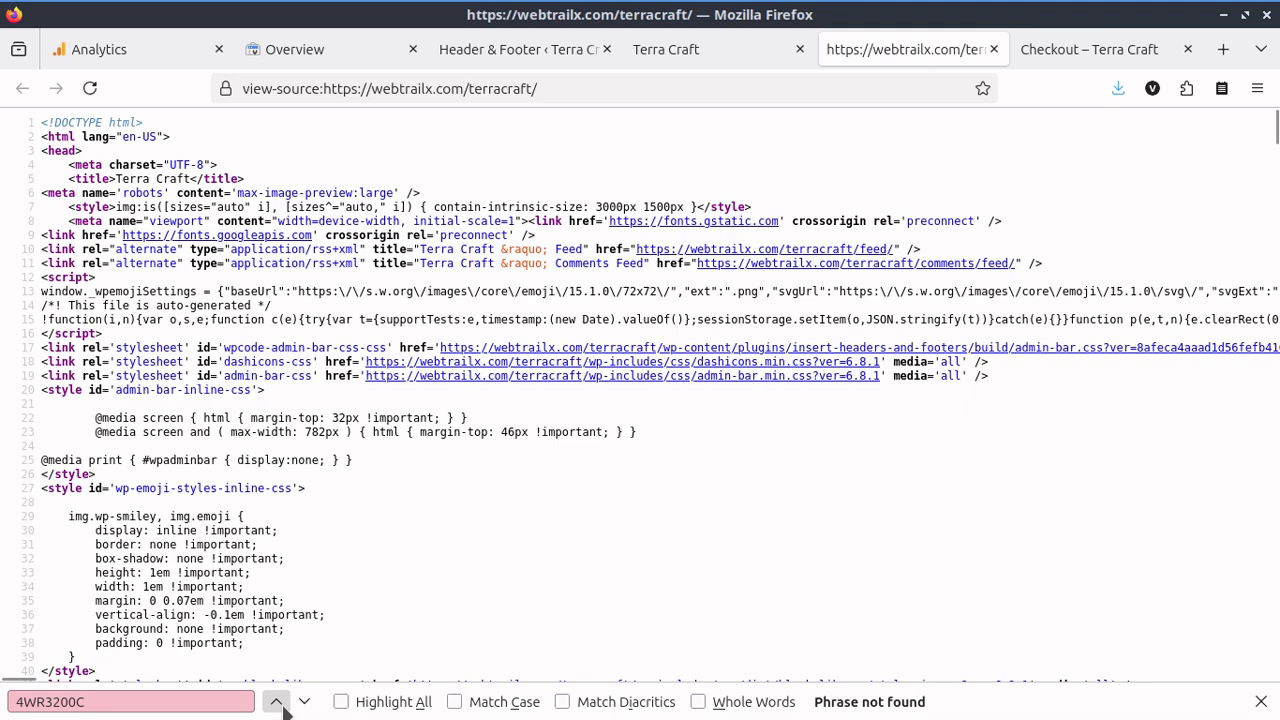
Return to Google Analytics and copy the Google tag code from the stream's manual installation instructions.
{"action": "left_click", "coordinate": [150, 47]}
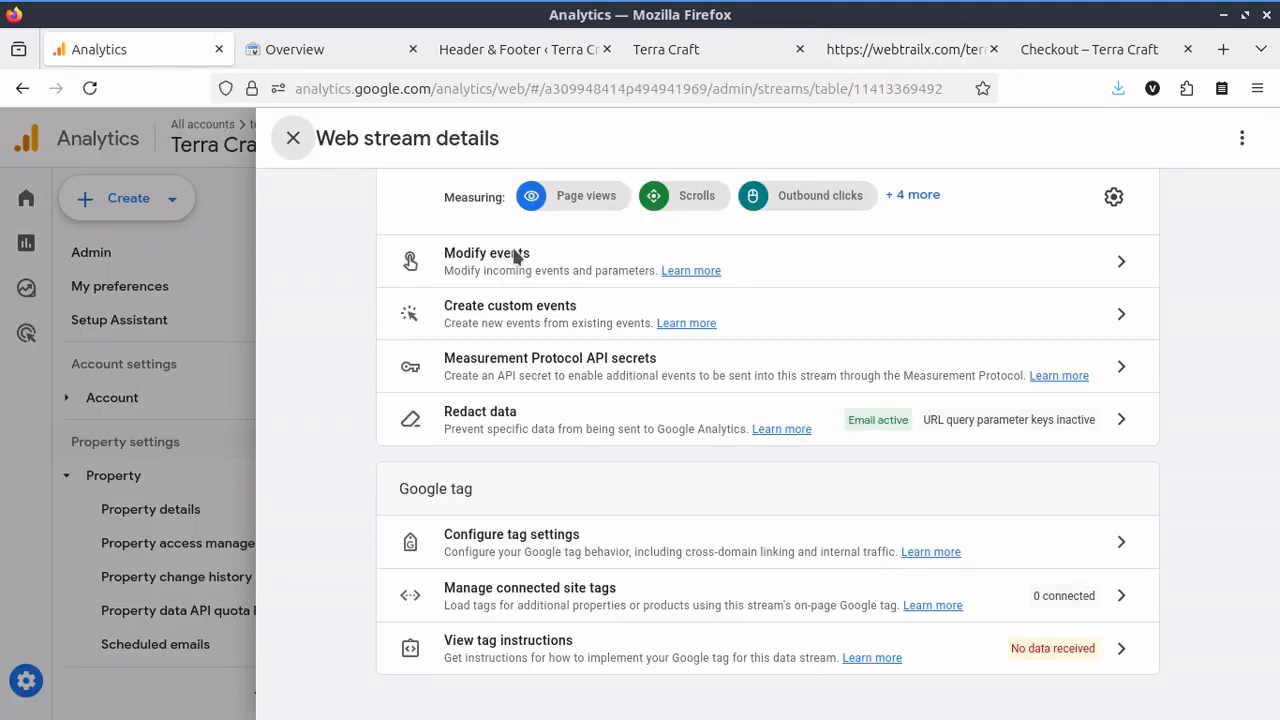
{"action": "left_click", "coordinate": [678, 662]}
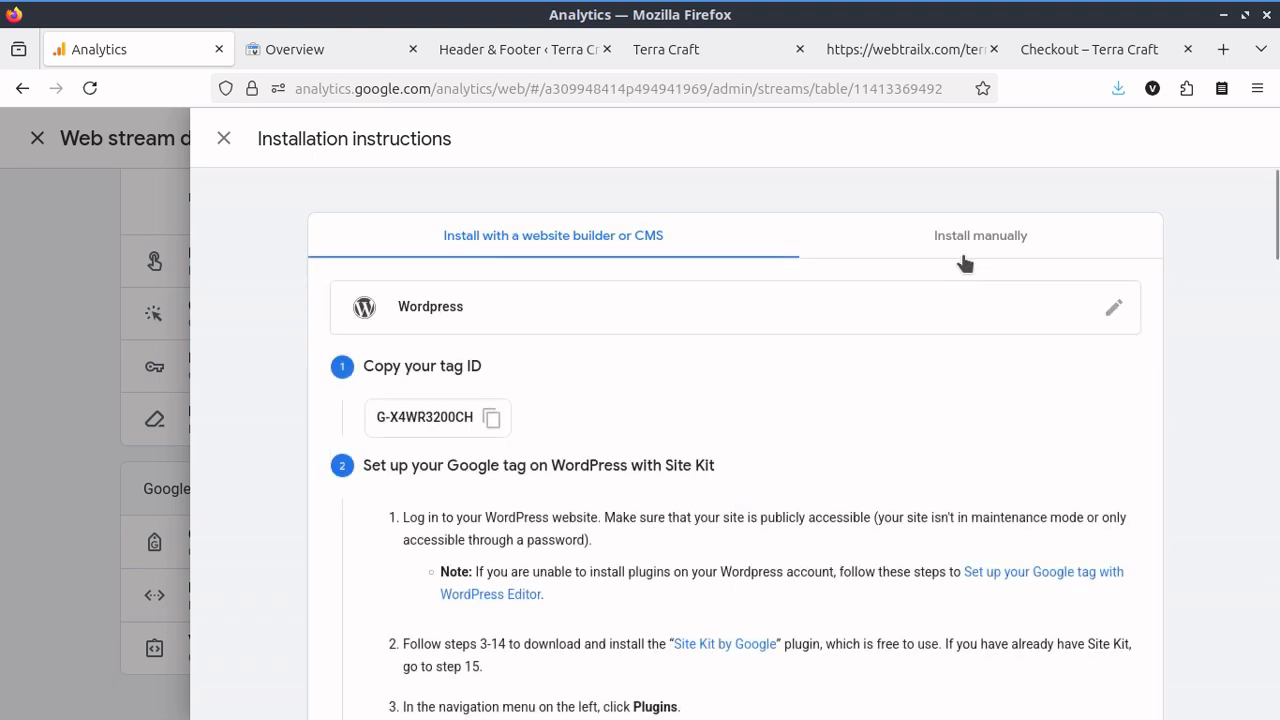
{"action": "left_click", "coordinate": [988, 238]}
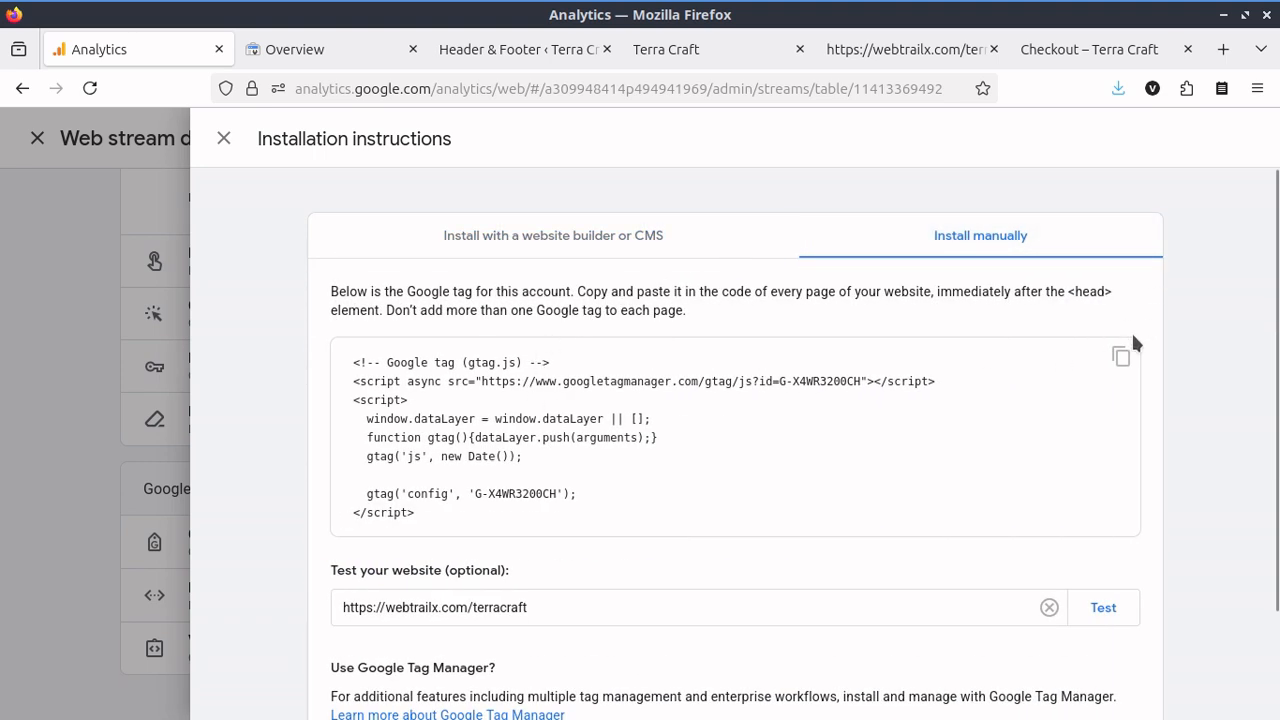
{"action": "left_click", "coordinate": [1121, 356]}
Paste the Google tag script into WPCode's global Header code and save the changes.
{"action": "left_click", "coordinate": [545, 52]}
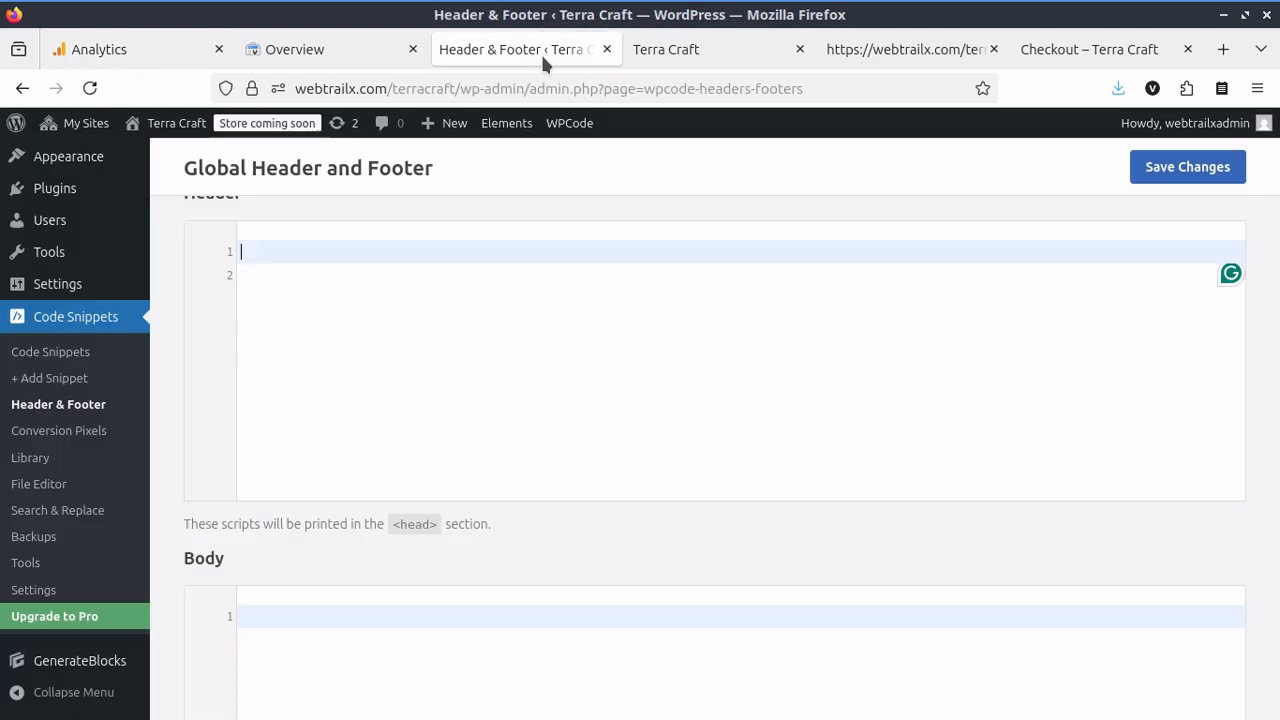
{"action": "left_click", "coordinate": [490, 297]}
{"action": "key", "text": "ctrl+v"}
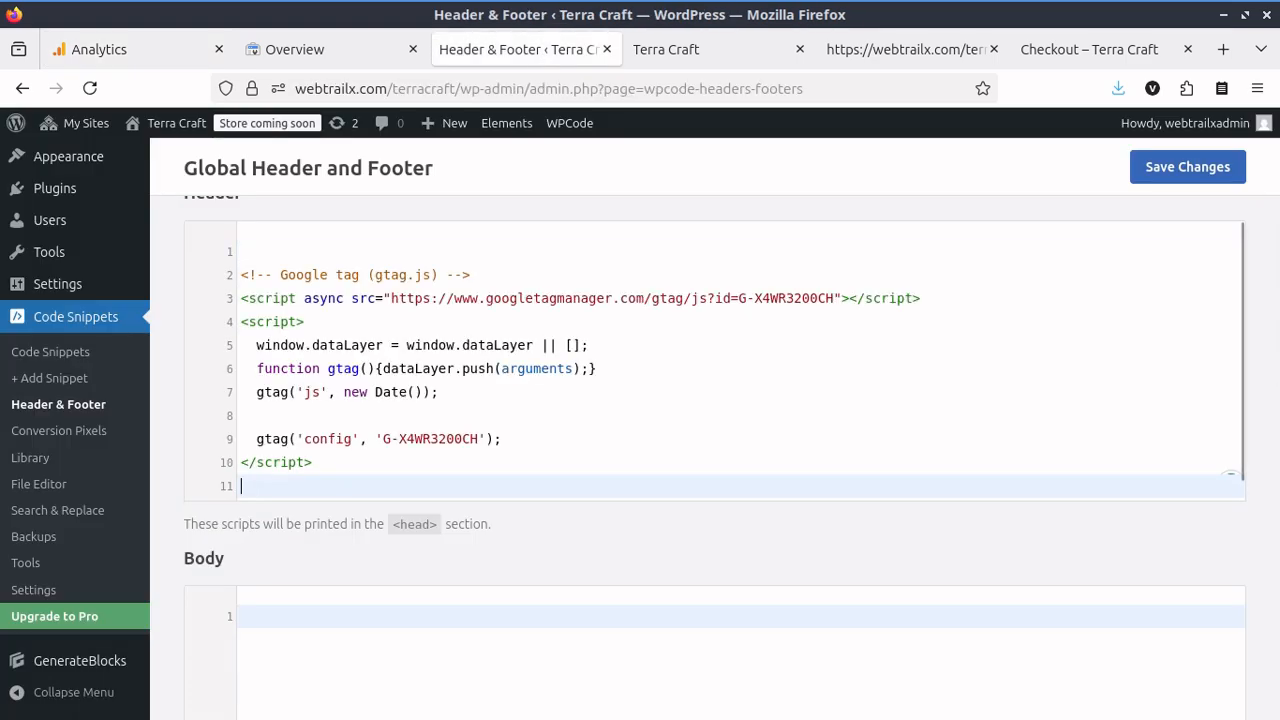
{"action": "scroll", "coordinate": [490, 297], "scroll_direction": "up", "scroll_amount": 5}
{"action": "scroll", "coordinate": [491, 287], "scroll_direction": "down", "scroll_amount": 6}
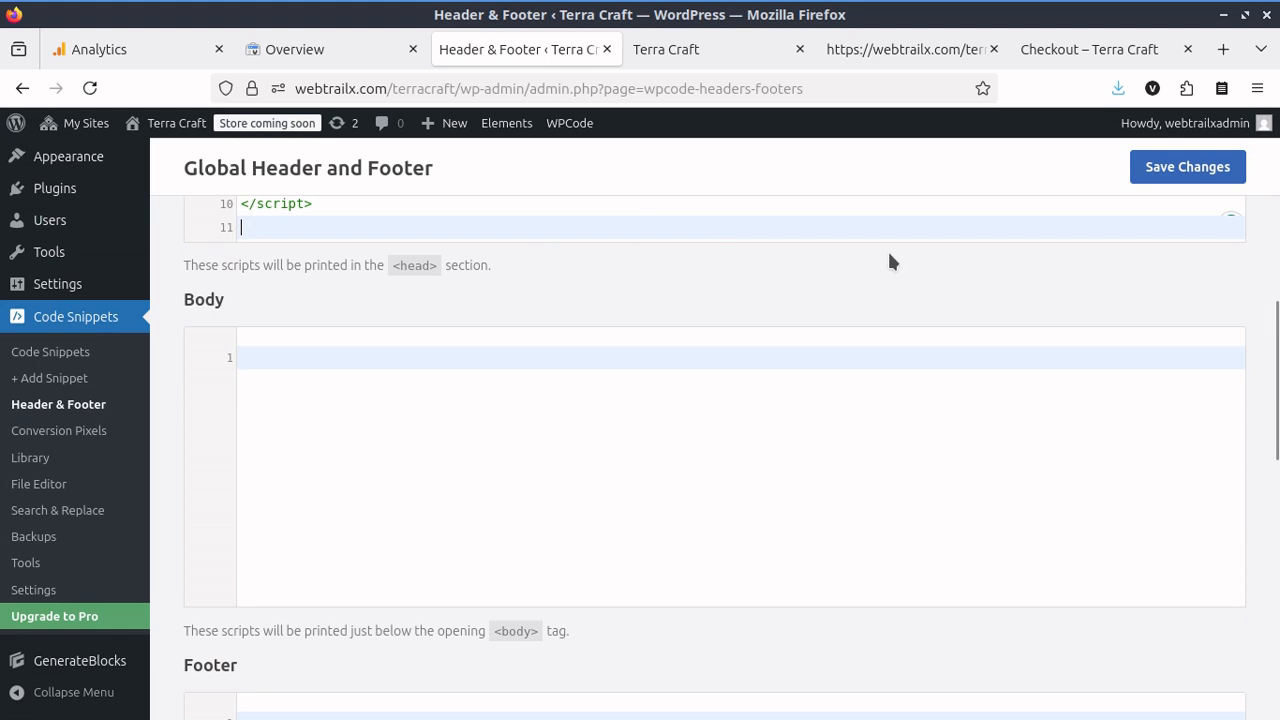
{"action": "left_click", "coordinate": [1140, 170]}
Refresh the Terra Craft homepage source, find 4WR3200C again and highlight the whole Google tag script.
{"action": "left_click", "coordinate": [704, 47]}
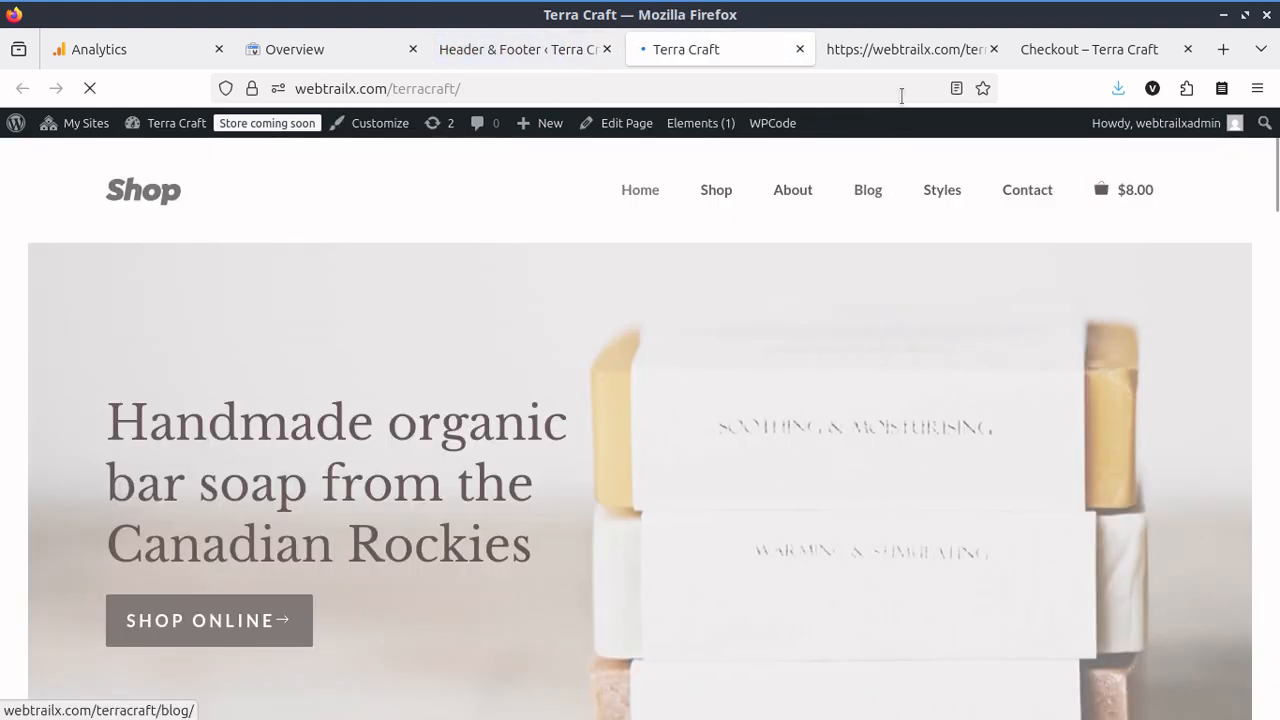
{"action": "left_click", "coordinate": [884, 50]}
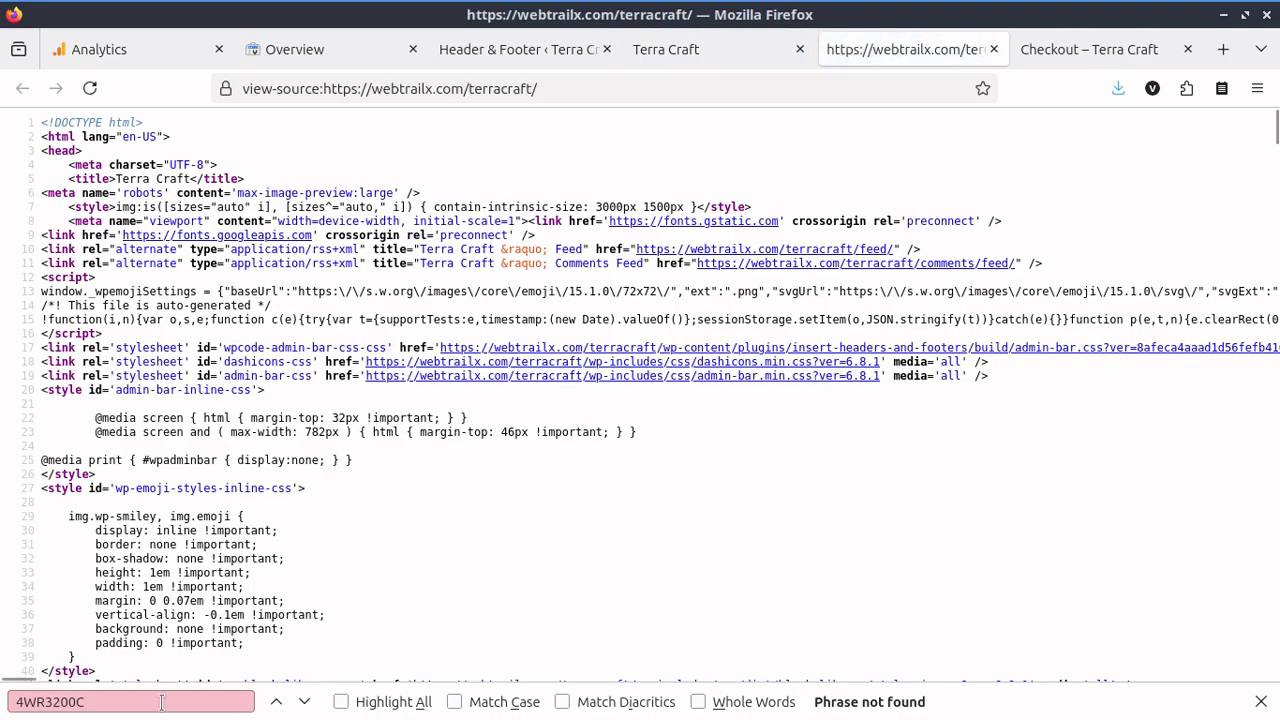
{"action": "key", "text": "Return"}
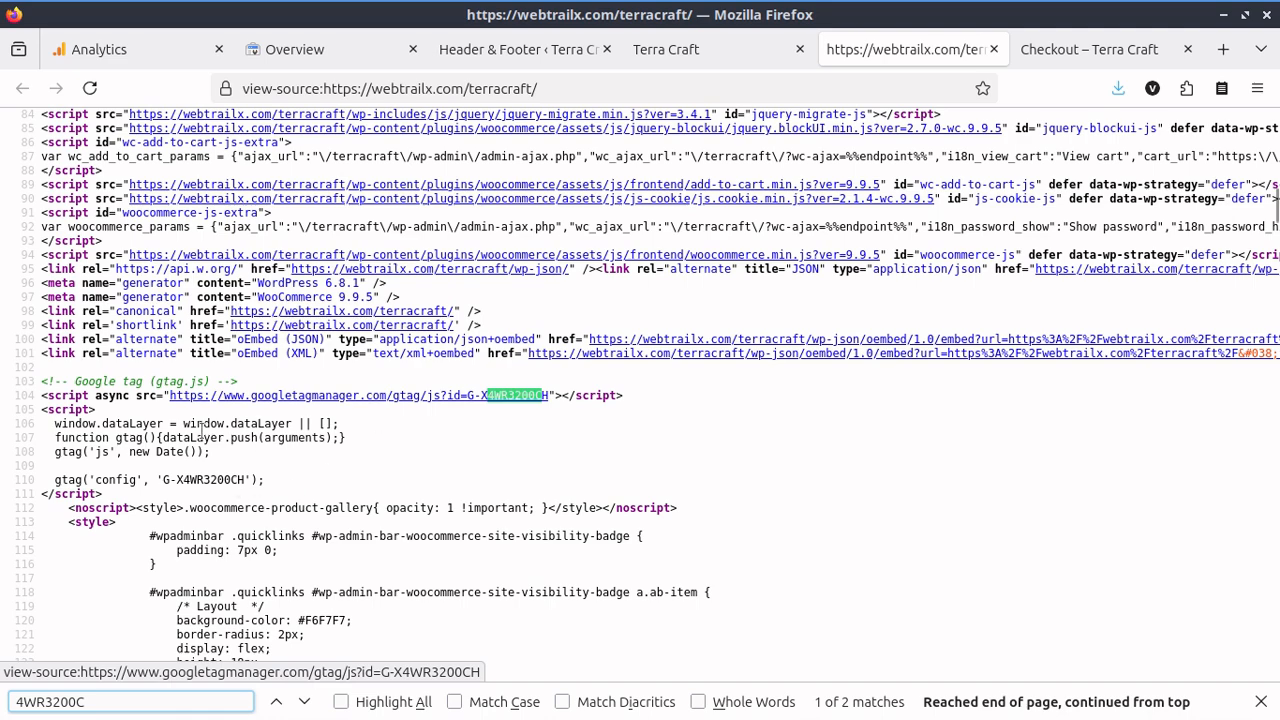
{"action": "scroll", "coordinate": [160, 370], "scroll_direction": "down", "scroll_amount": 8}
{"action": "scroll", "coordinate": [243, 200], "scroll_direction": "up", "scroll_amount": 5}
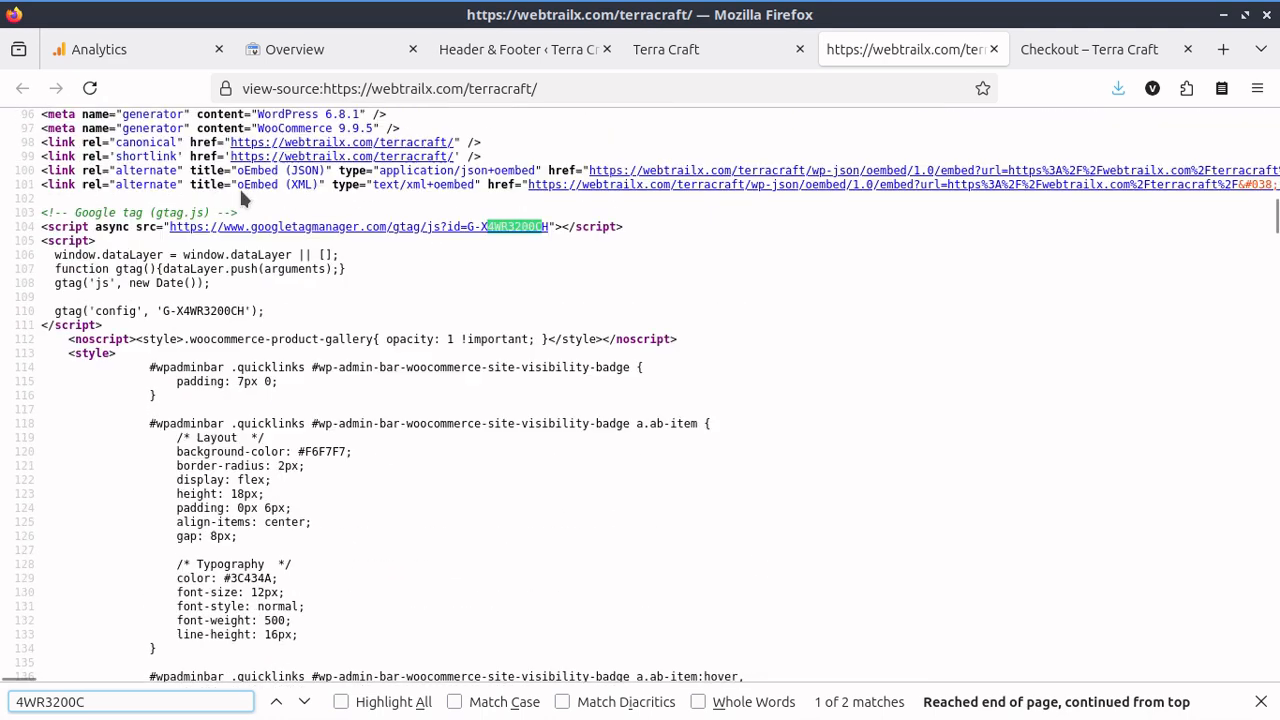
{"action": "scroll", "coordinate": [243, 200], "scroll_direction": "up", "scroll_amount": 4}
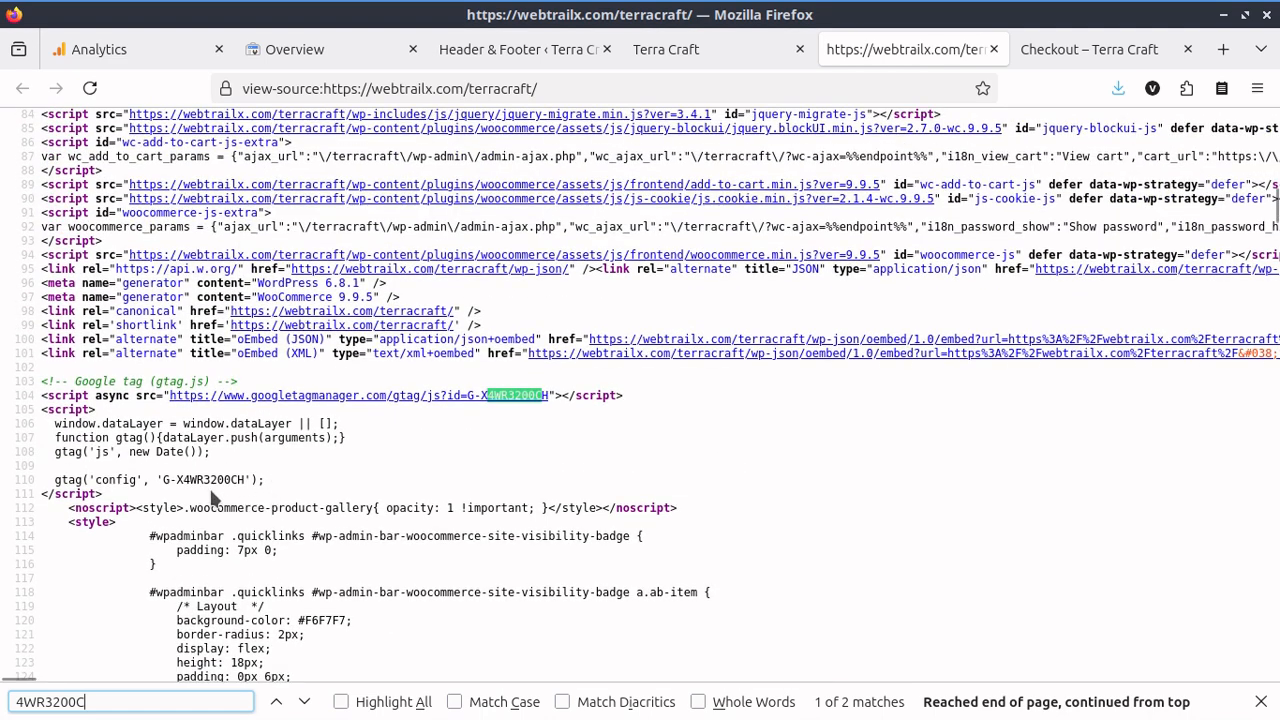
{"action": "left_click_drag", "start_coordinate": [212, 497], "coordinate": [45, 382]}
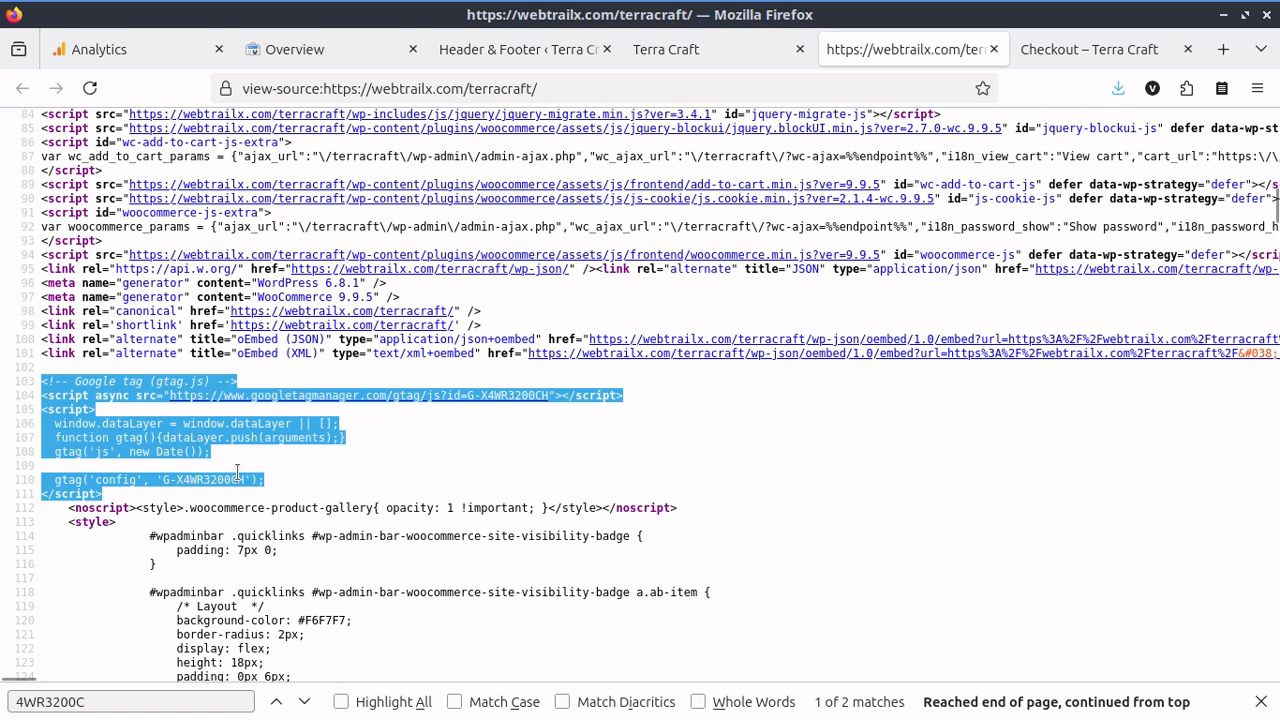
Check the WPCode header page, return to Google Analytics and close the installation instructions and web stream details.
{"action": "left_click", "coordinate": [528, 49]}
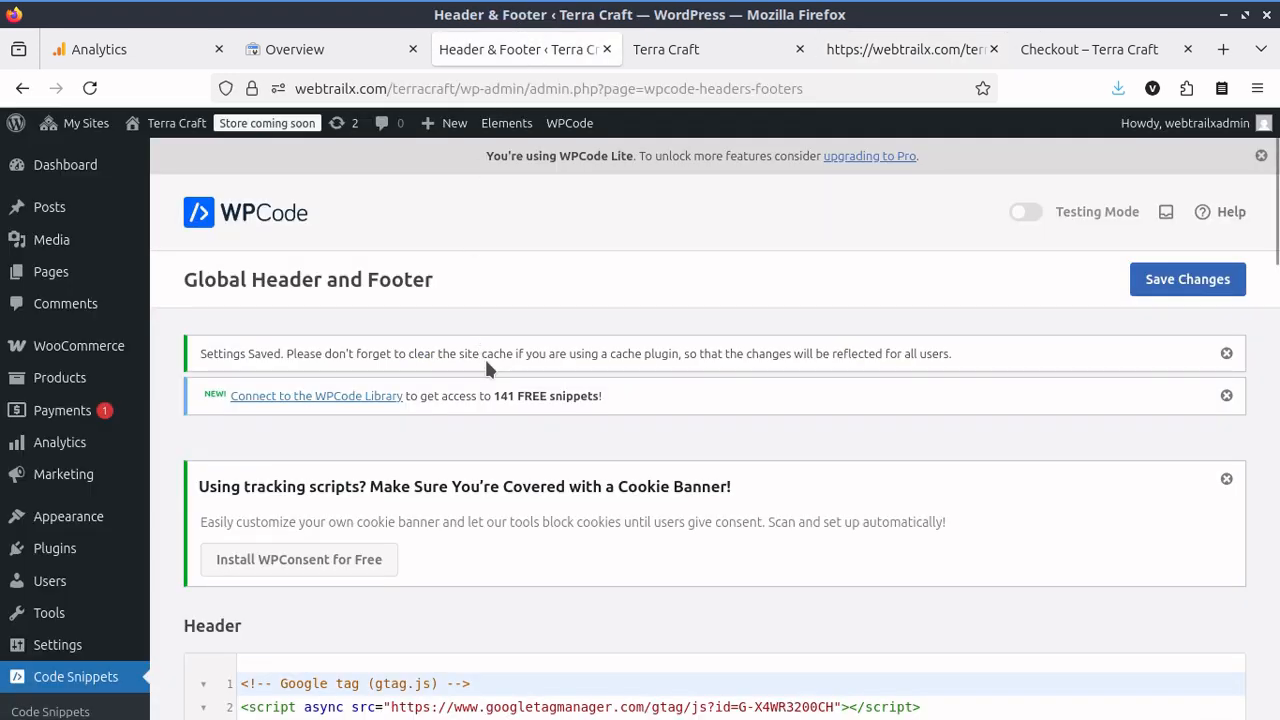
{"action": "left_click", "coordinate": [98, 57]}
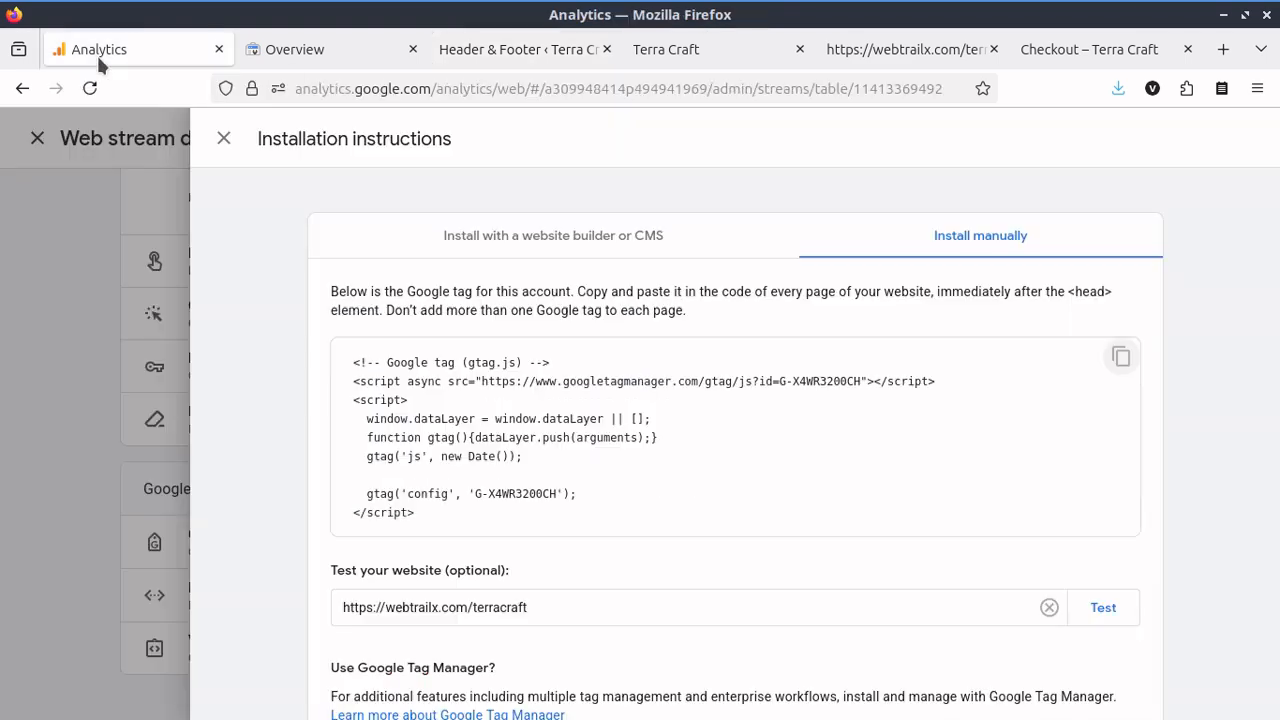
{"action": "left_click", "coordinate": [224, 140]}
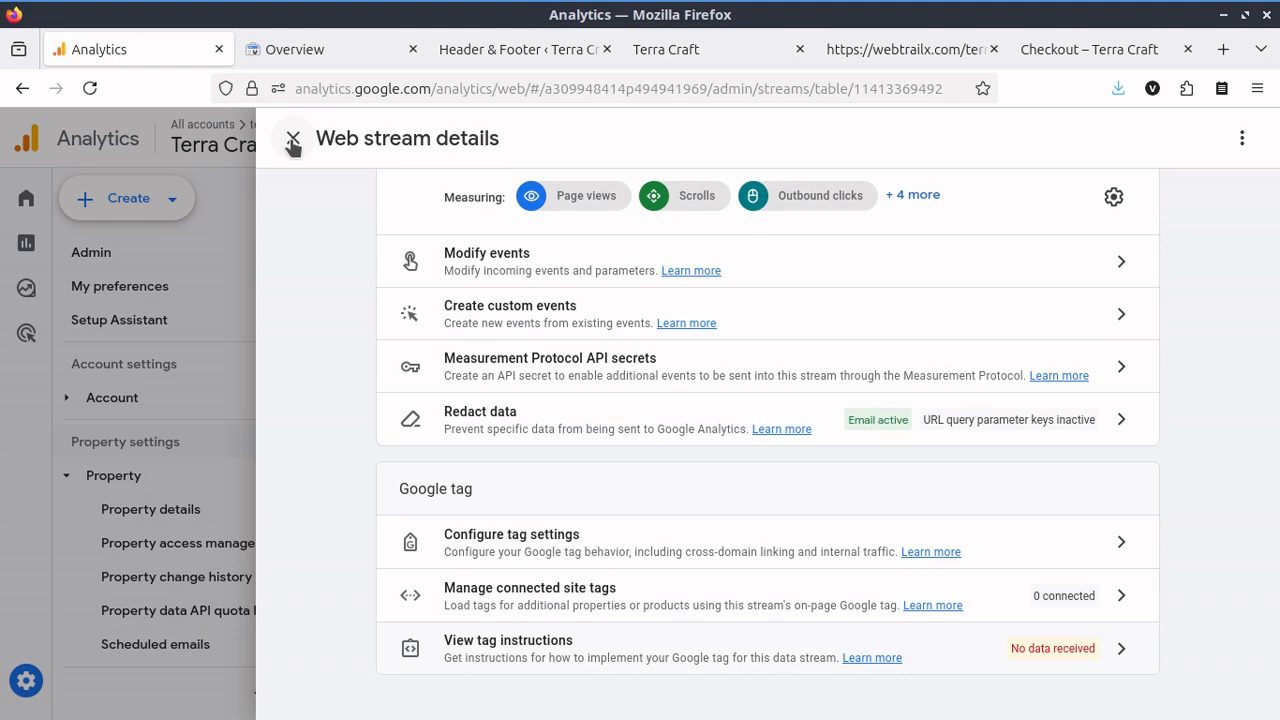
{"action": "left_click", "coordinate": [293, 140]}
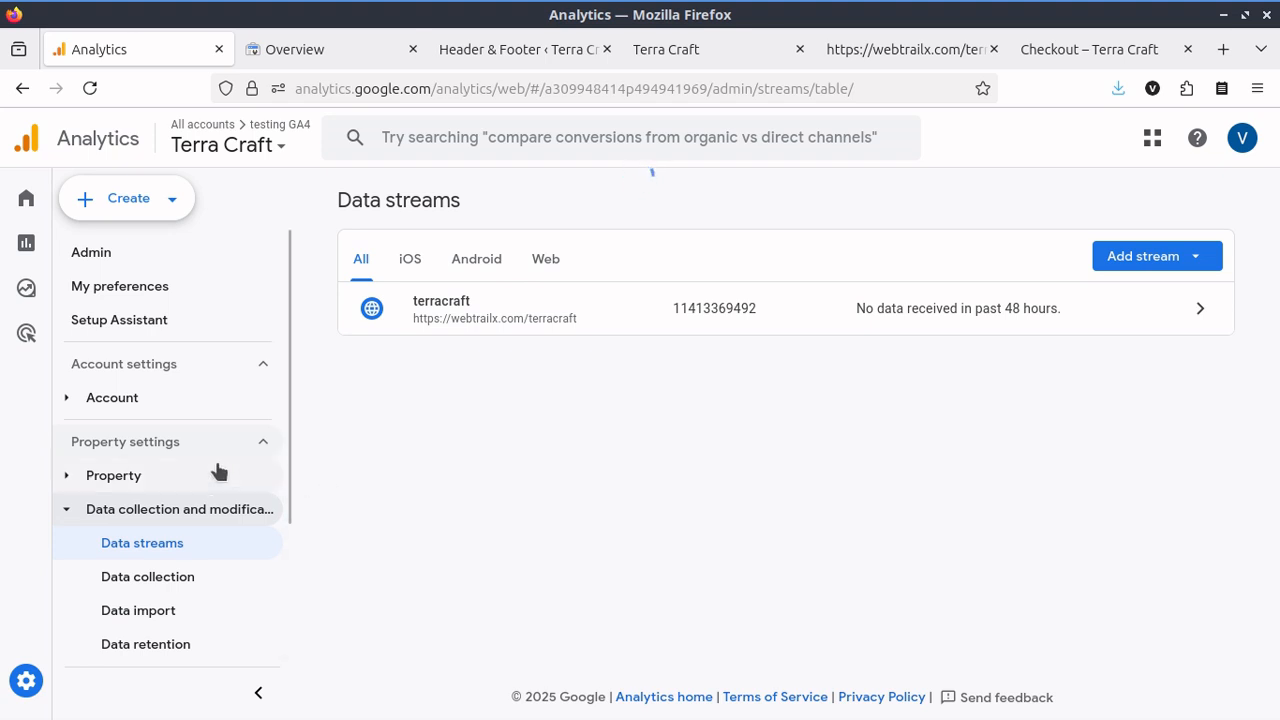
Look through the Terra Craft property's settings list, its Reports snapshot and the Analytics Home page.
{"action": "scroll", "coordinate": [209, 452], "scroll_direction": "down", "scroll_amount": 3}
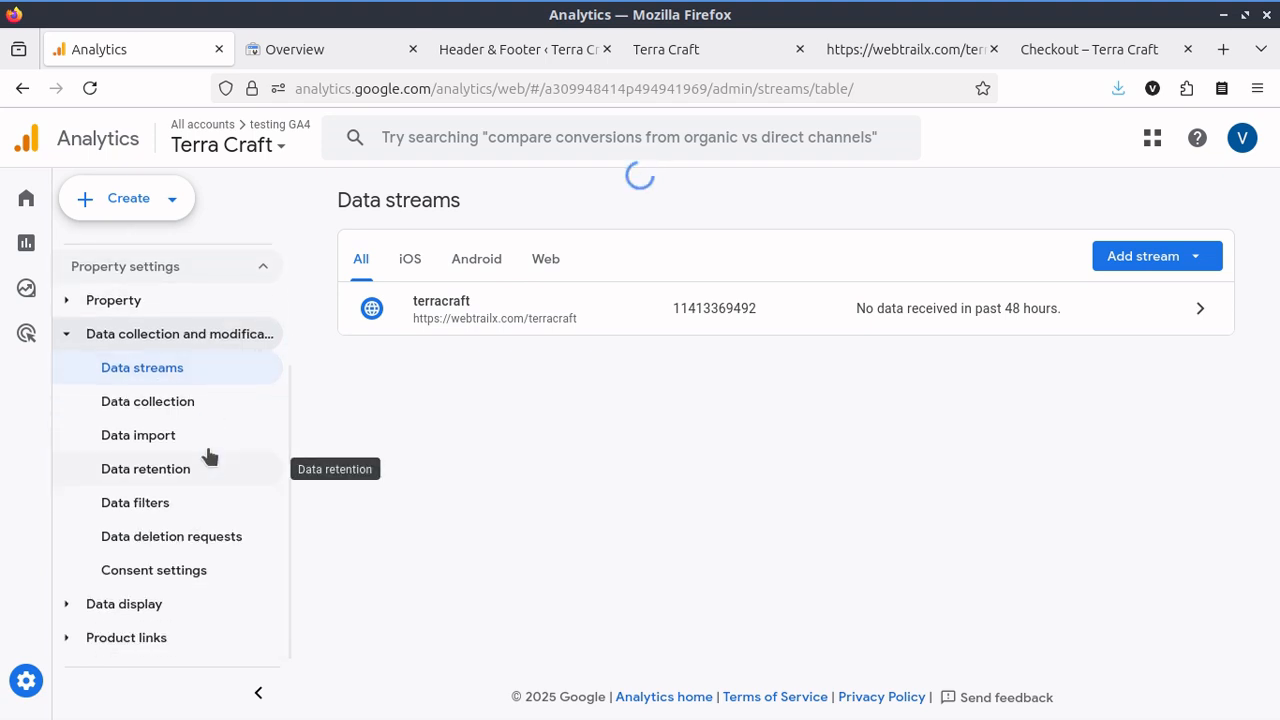
{"action": "scroll", "coordinate": [208, 452], "scroll_direction": "up", "scroll_amount": 3}
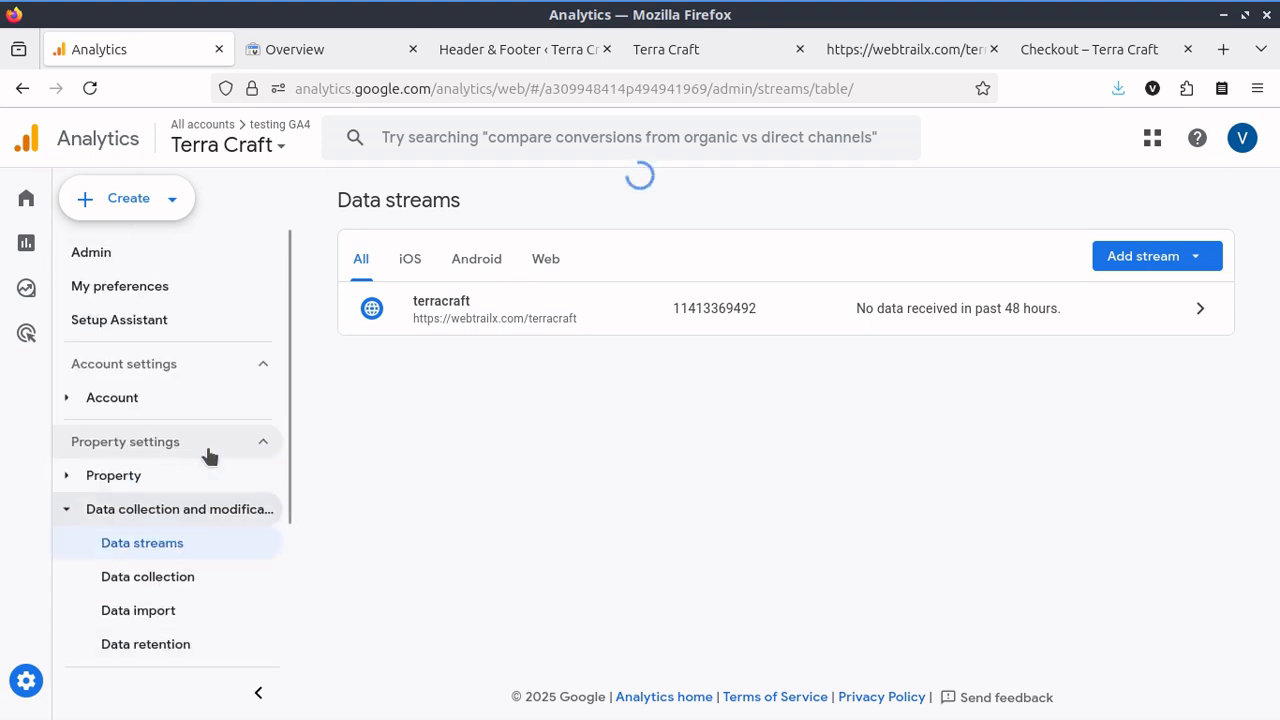
{"action": "left_click", "coordinate": [26, 248]}
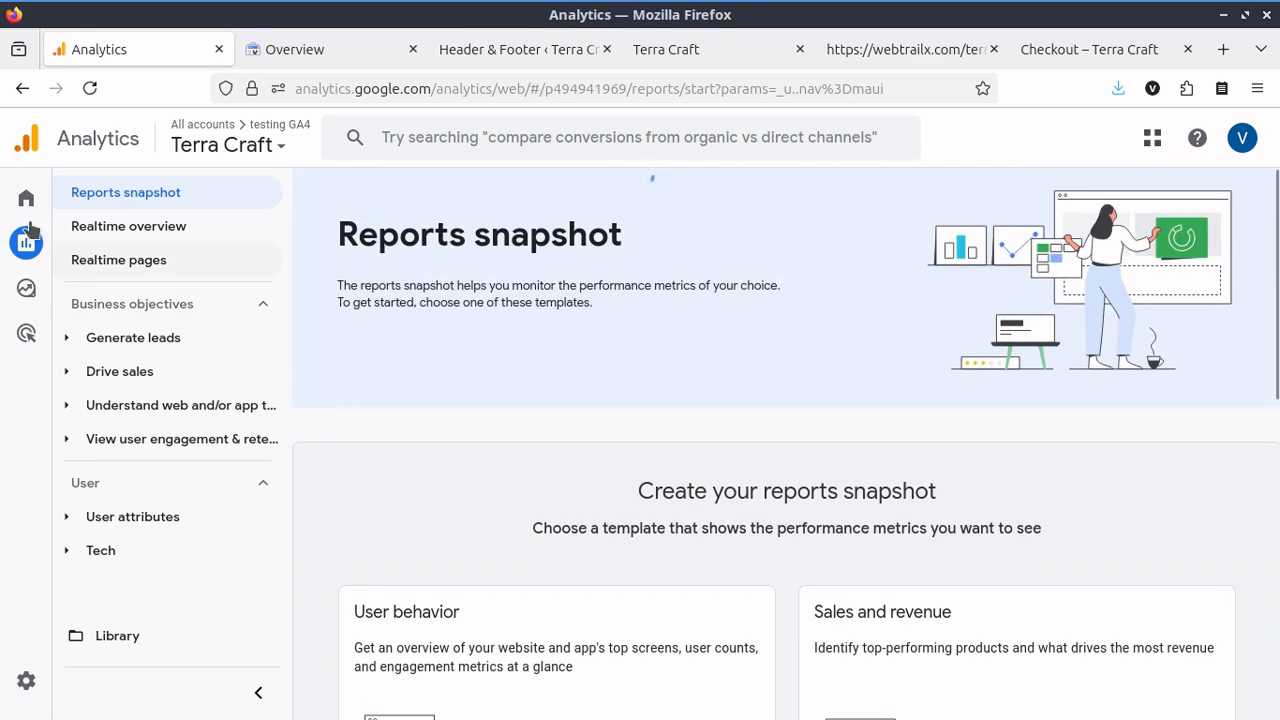
{"action": "left_click", "coordinate": [24, 198]}
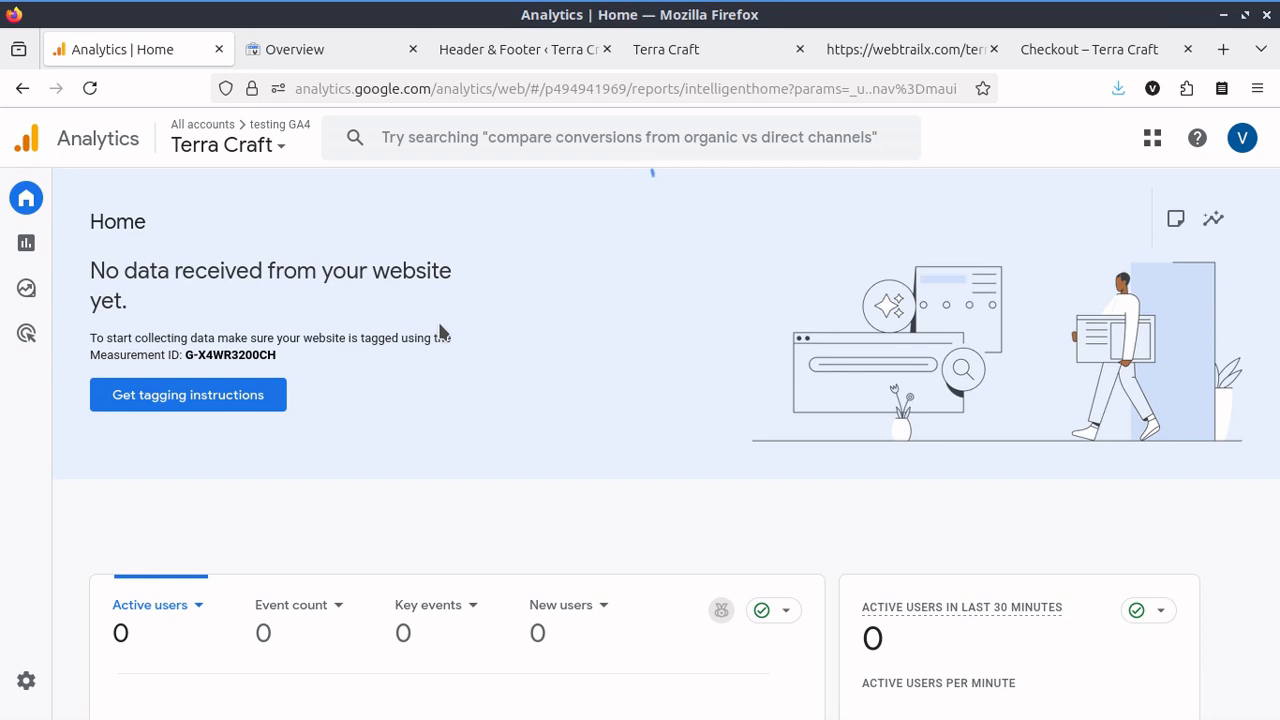
Switch to Google Search Console and open the settings of the webtrailx.com property.
{"action": "left_click", "coordinate": [341, 50]}
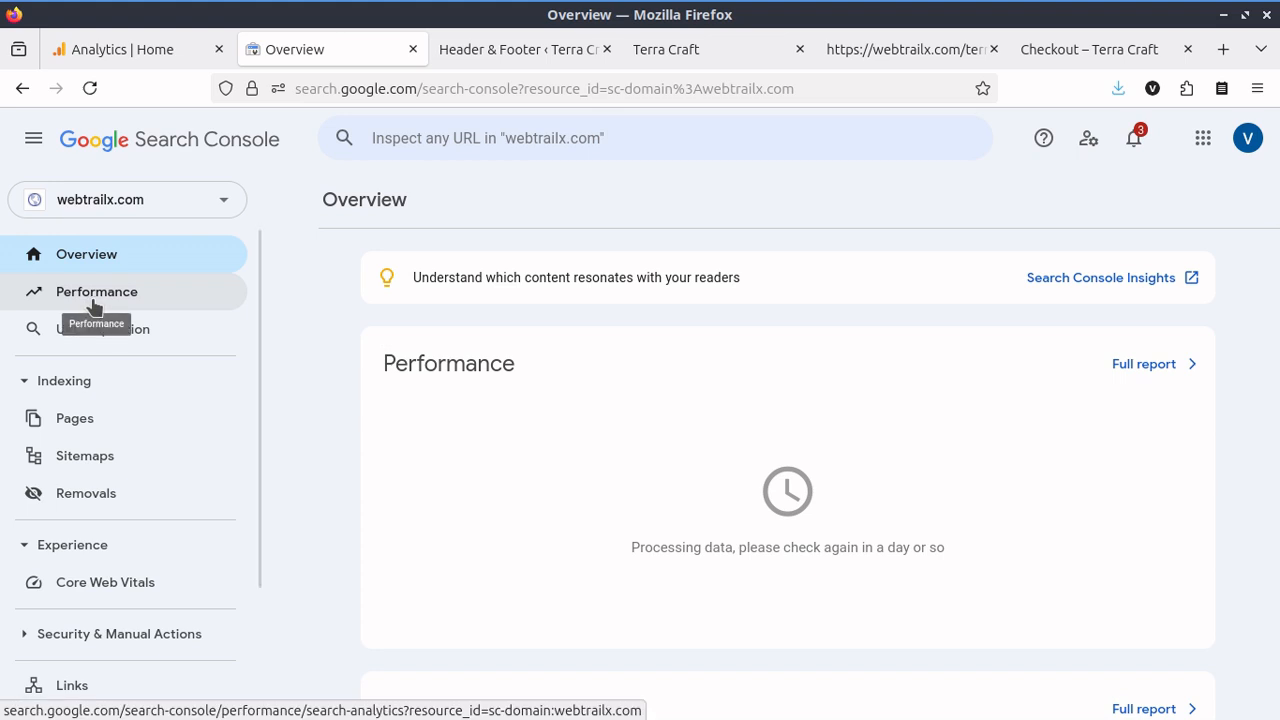
{"action": "left_click", "coordinate": [33, 139]}
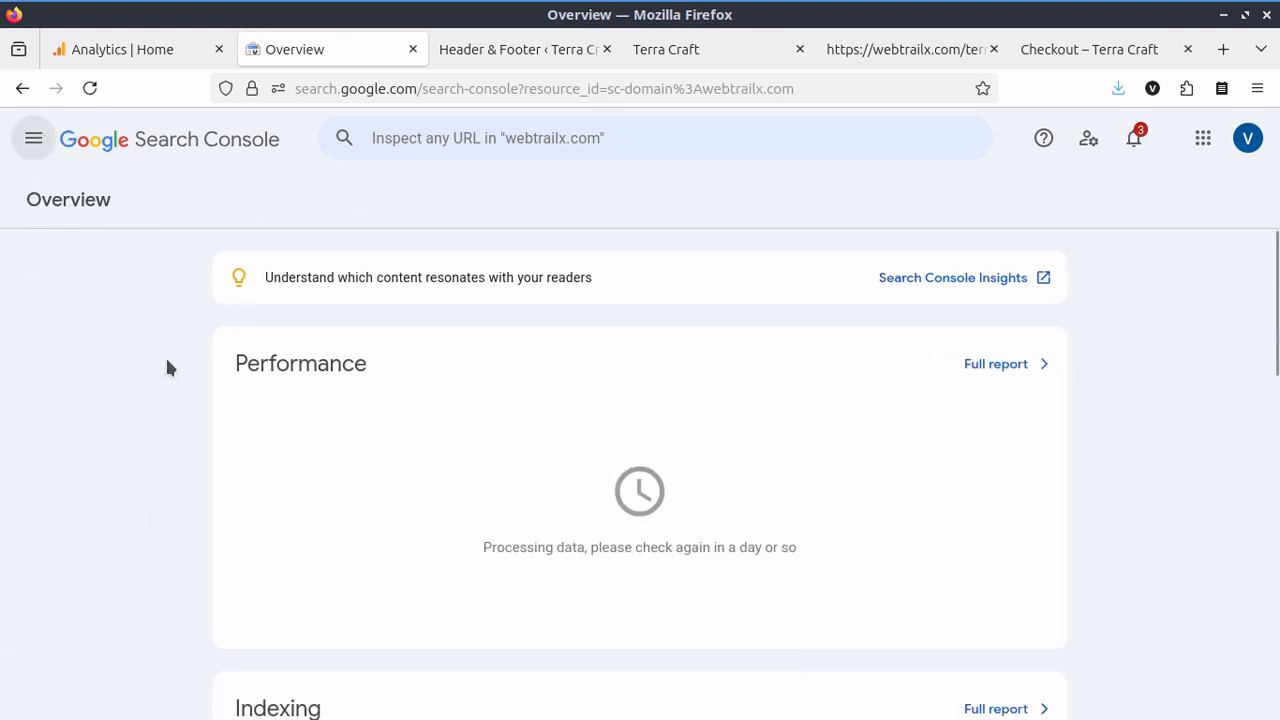
{"action": "left_click", "coordinate": [32, 145]}
{"action": "scroll", "coordinate": [110, 410], "scroll_direction": "down", "scroll_amount": 3}
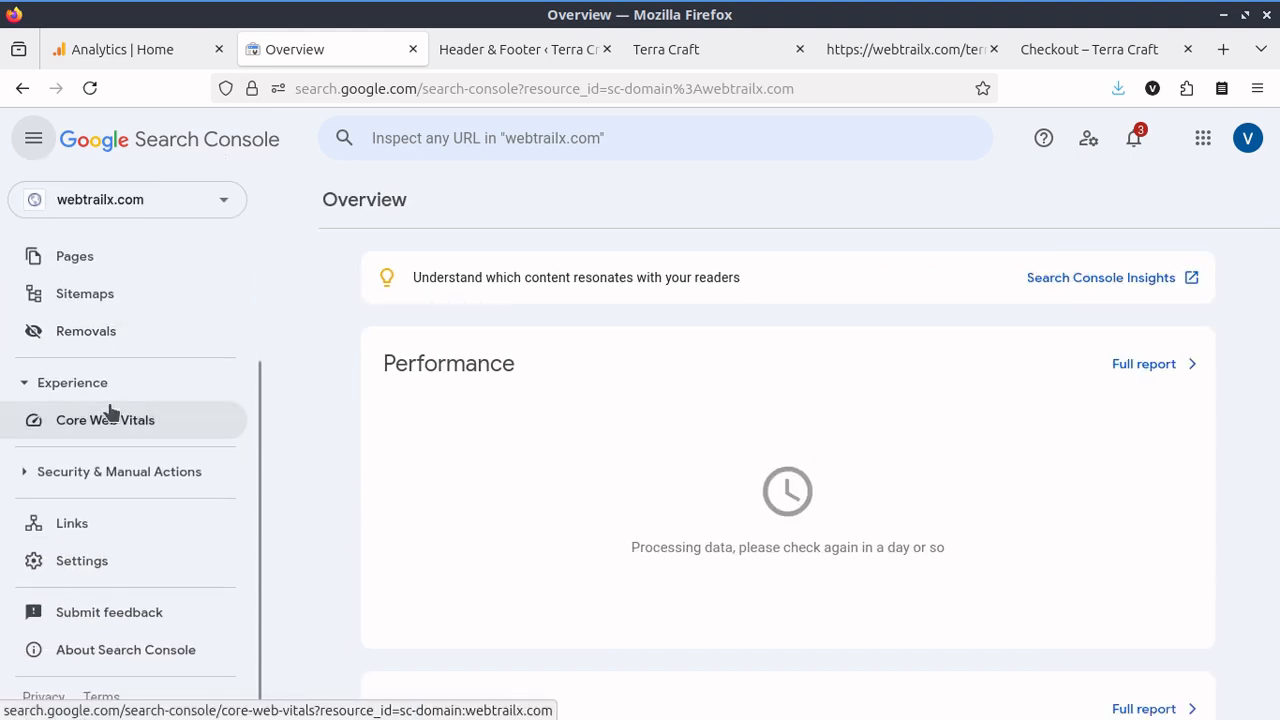
{"action": "left_click", "coordinate": [110, 561]}
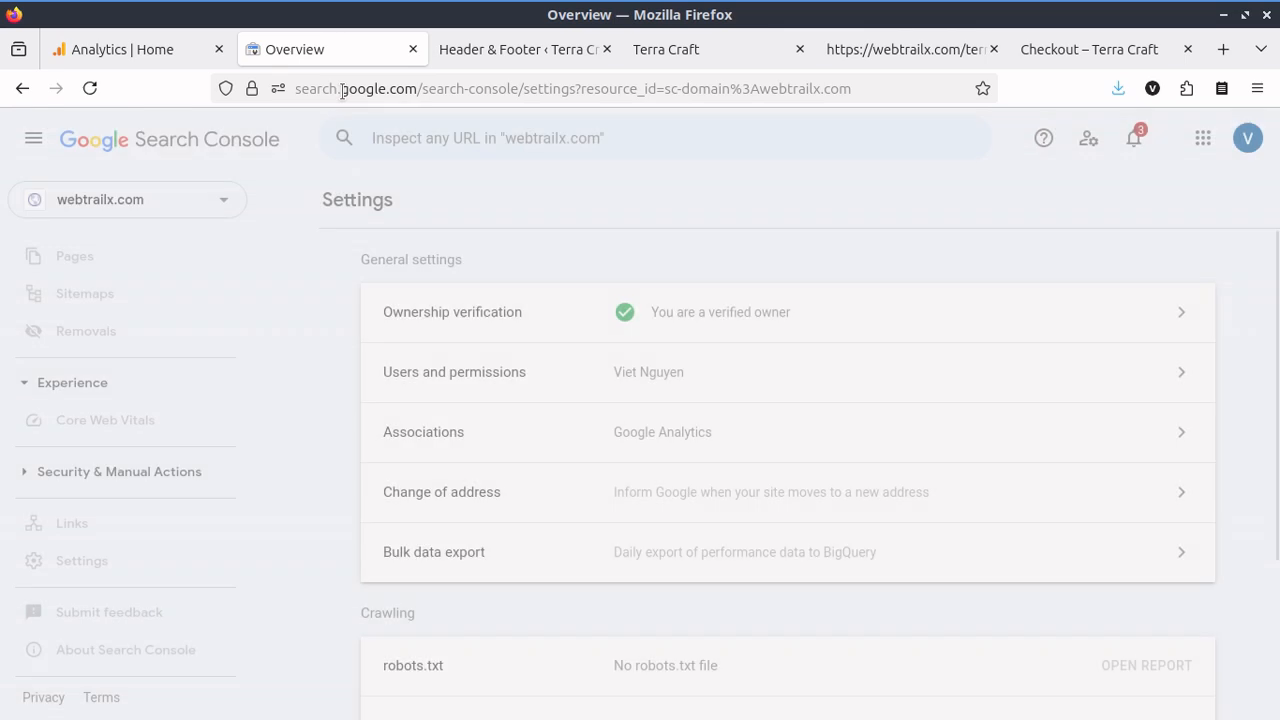
Search Google for "search goole console" and reopen the webtrailx.com property's overview in Google Search Console.
{"action": "left_click", "coordinate": [340, 90]}
{"action": "type", "text": "search "}
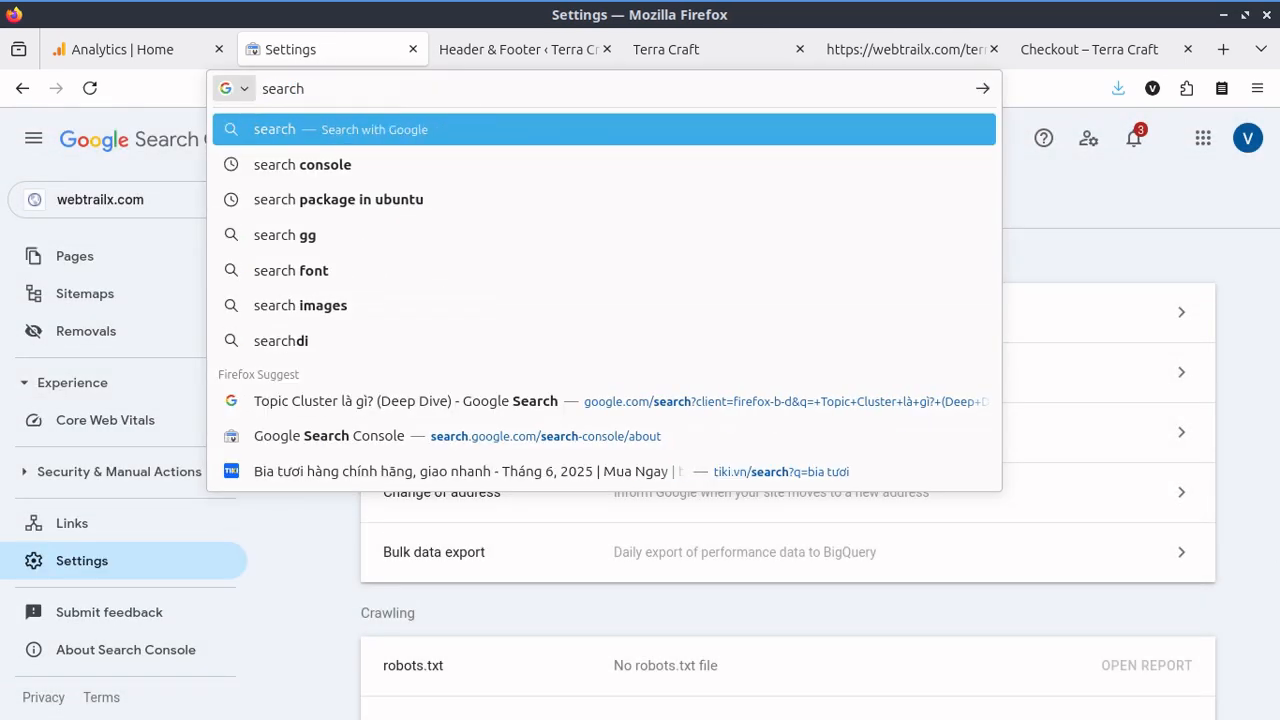
{"action": "type", "text": "g"}
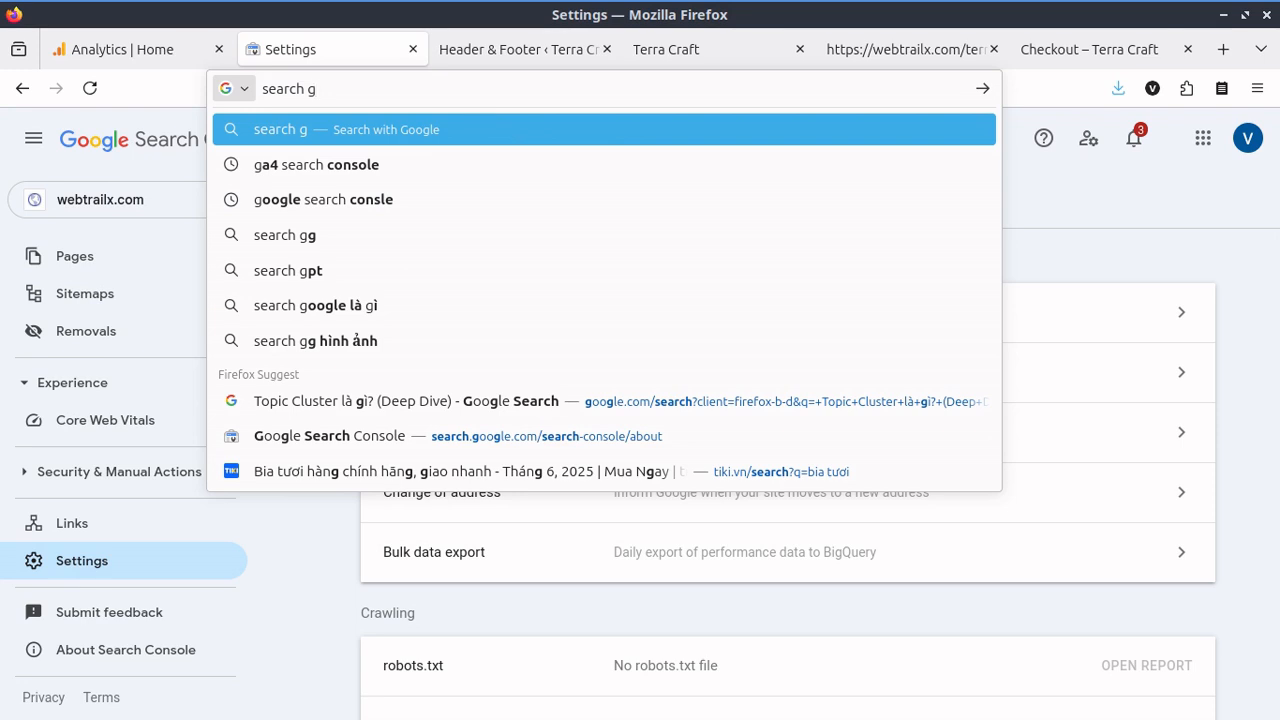
{"action": "type", "text": "oole console"}
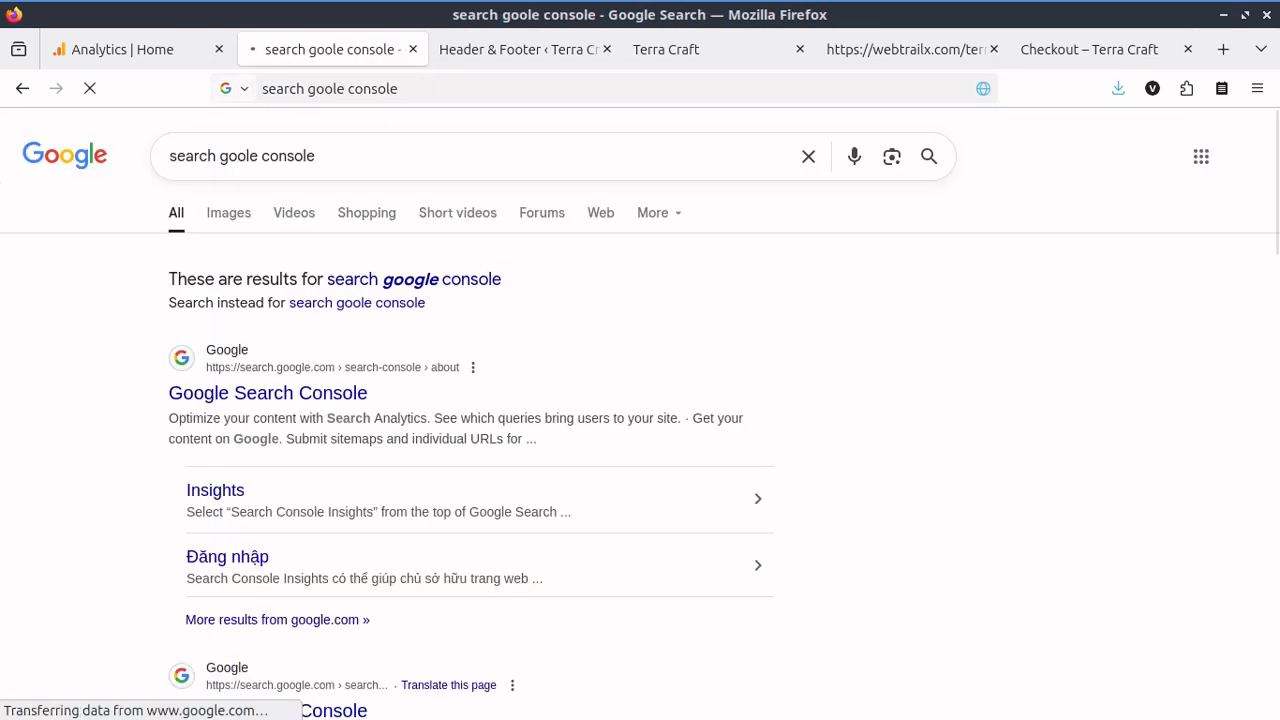
{"action": "left_click", "coordinate": [310, 397]}
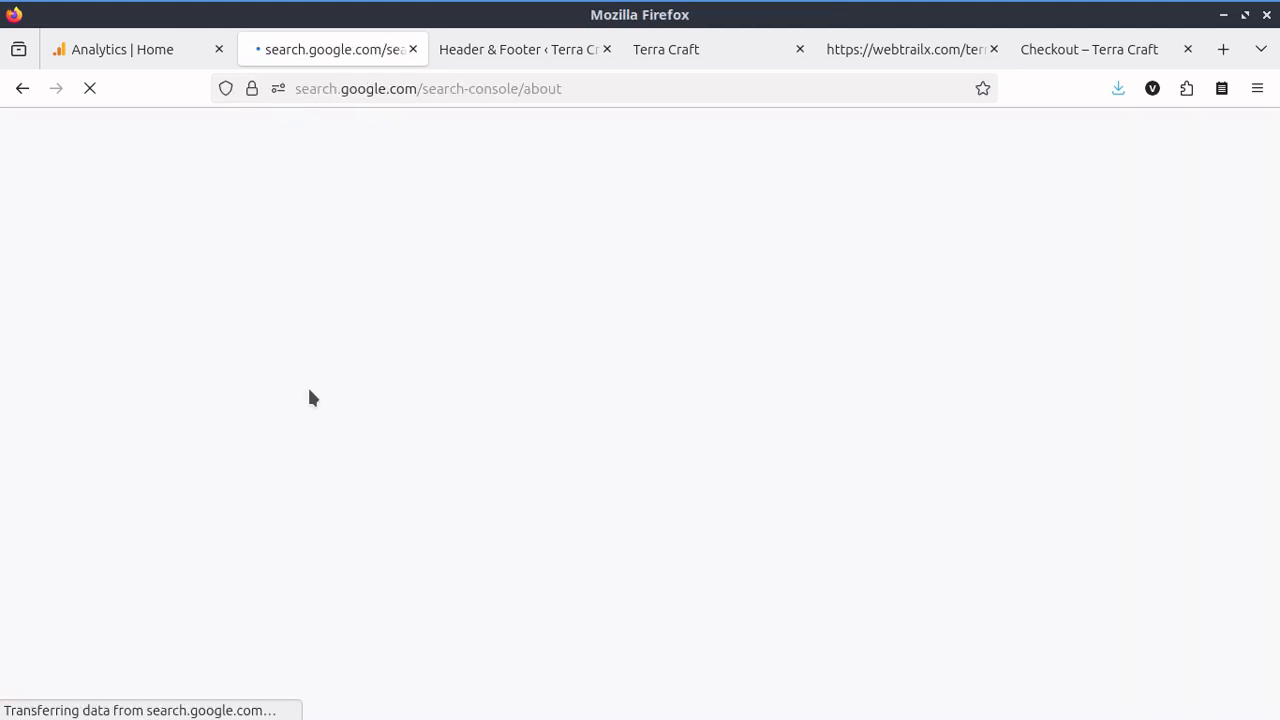
{"action": "left_click", "coordinate": [252, 543]}
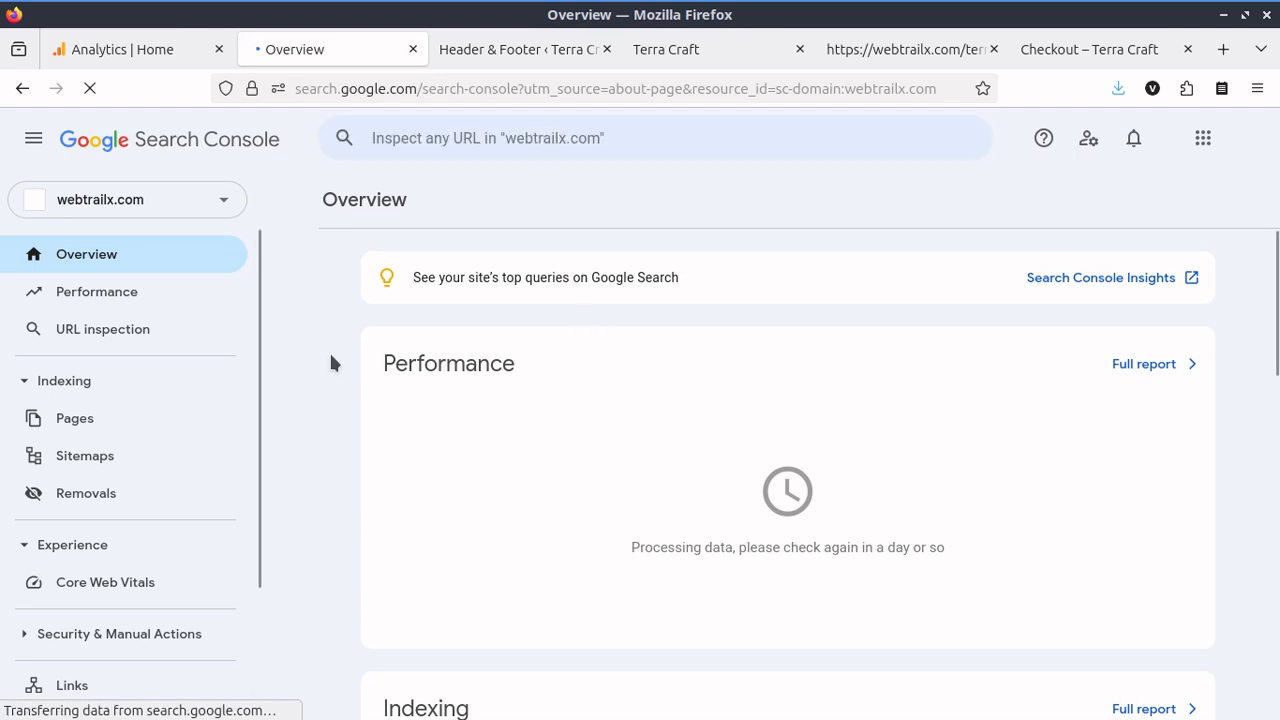
{"action": "scroll", "coordinate": [104, 585], "scroll_direction": "down", "scroll_amount": 3}
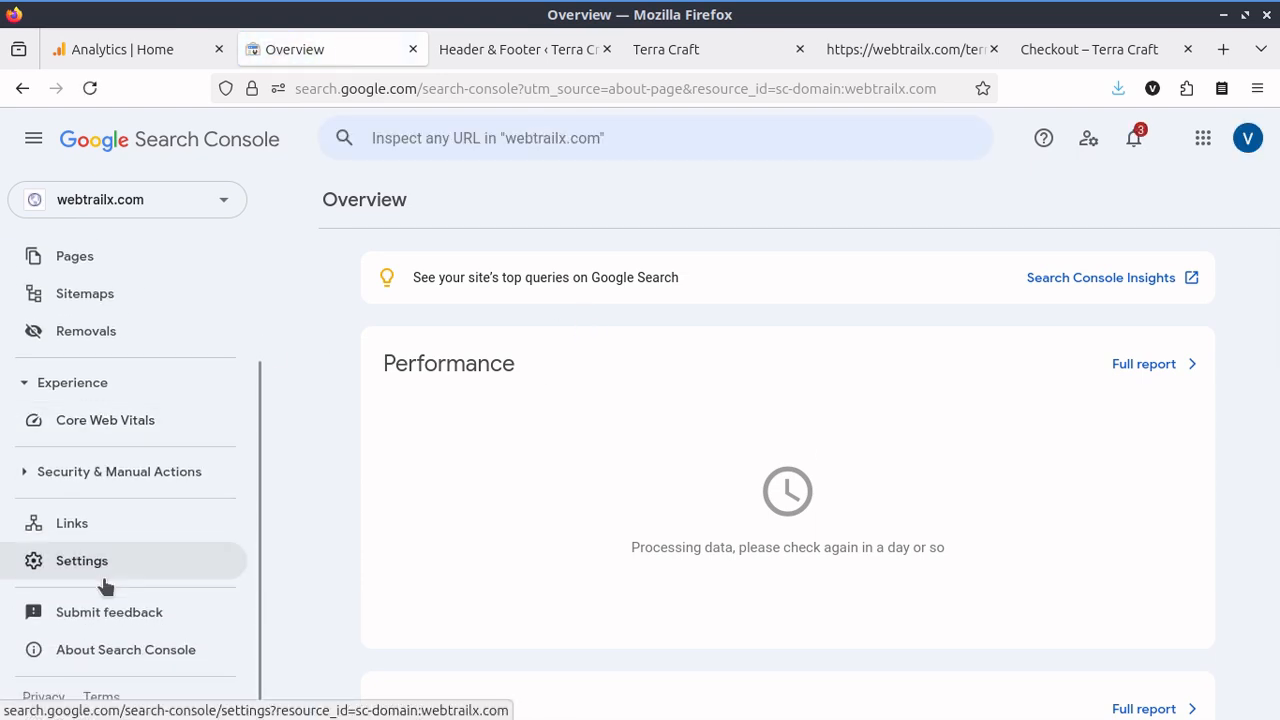
Open the webtrailx.com property's settings in Search Console and look through the general and crawling sections.
{"action": "left_click", "coordinate": [104, 577]}
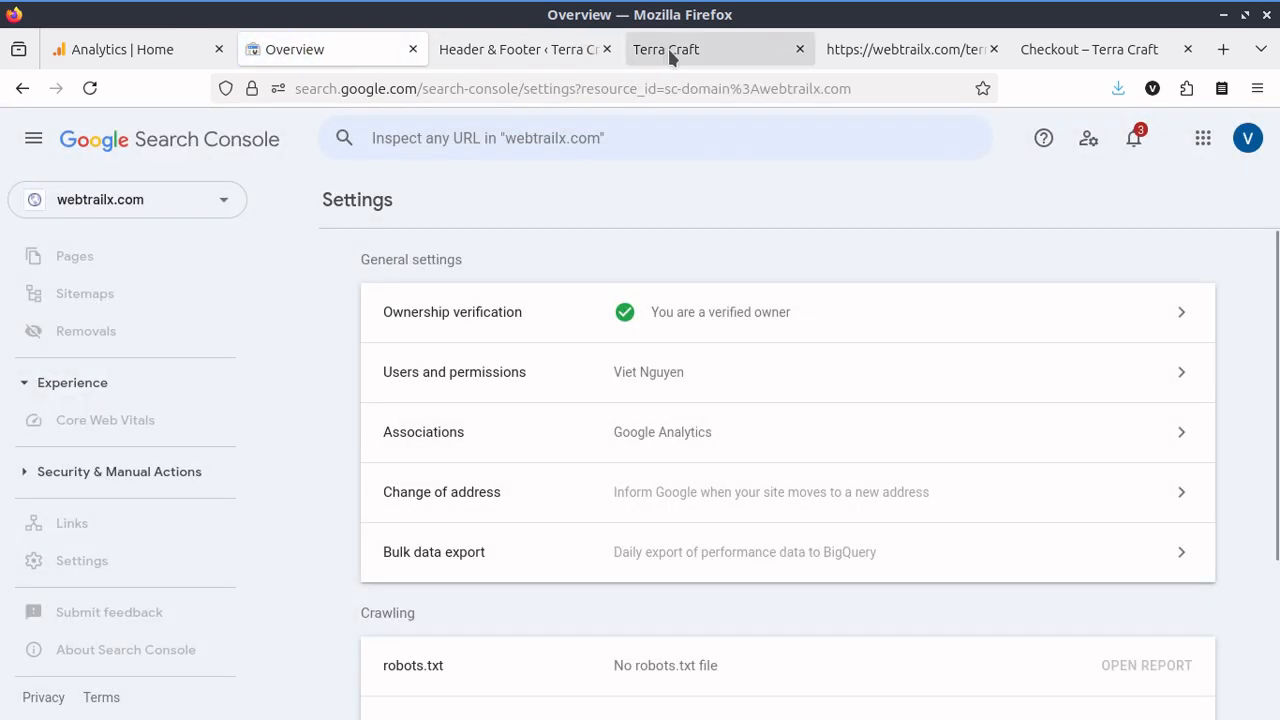
{"action": "mouse_move", "coordinate": [672, 55]}
{"action": "scroll", "coordinate": [514, 350], "scroll_direction": "down", "scroll_amount": 3}
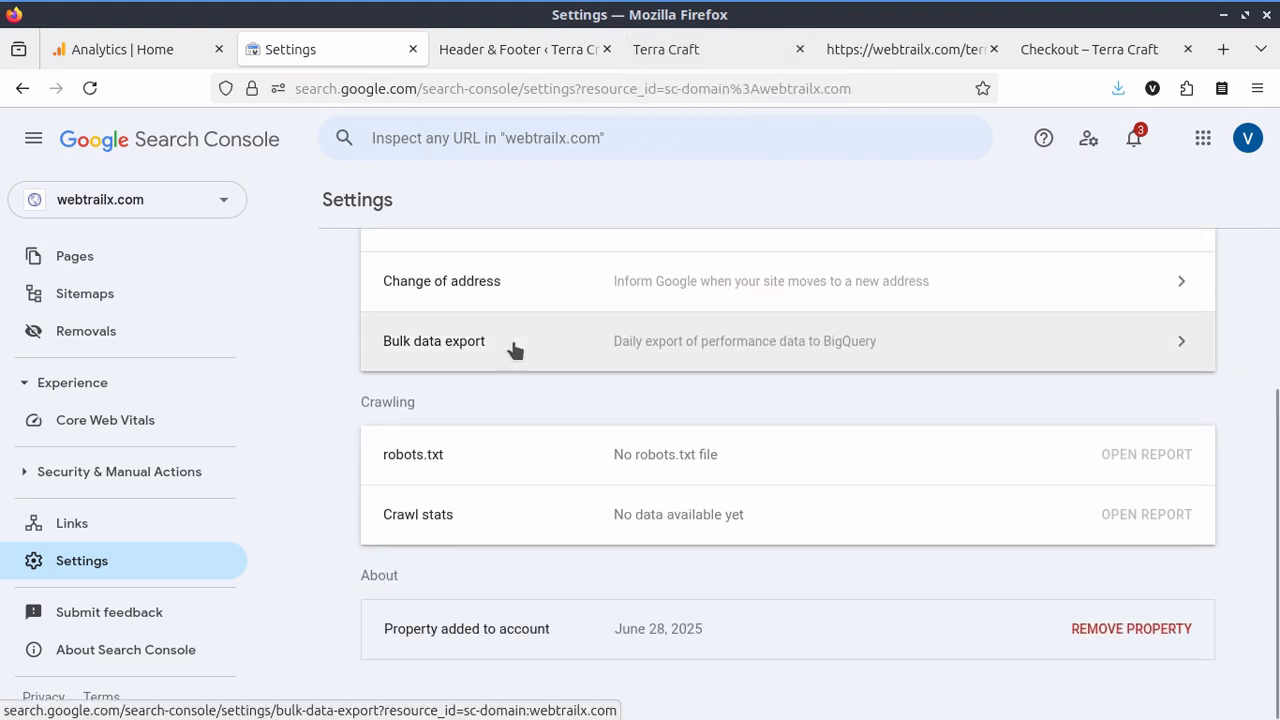
{"action": "left_click", "coordinate": [690, 60]}
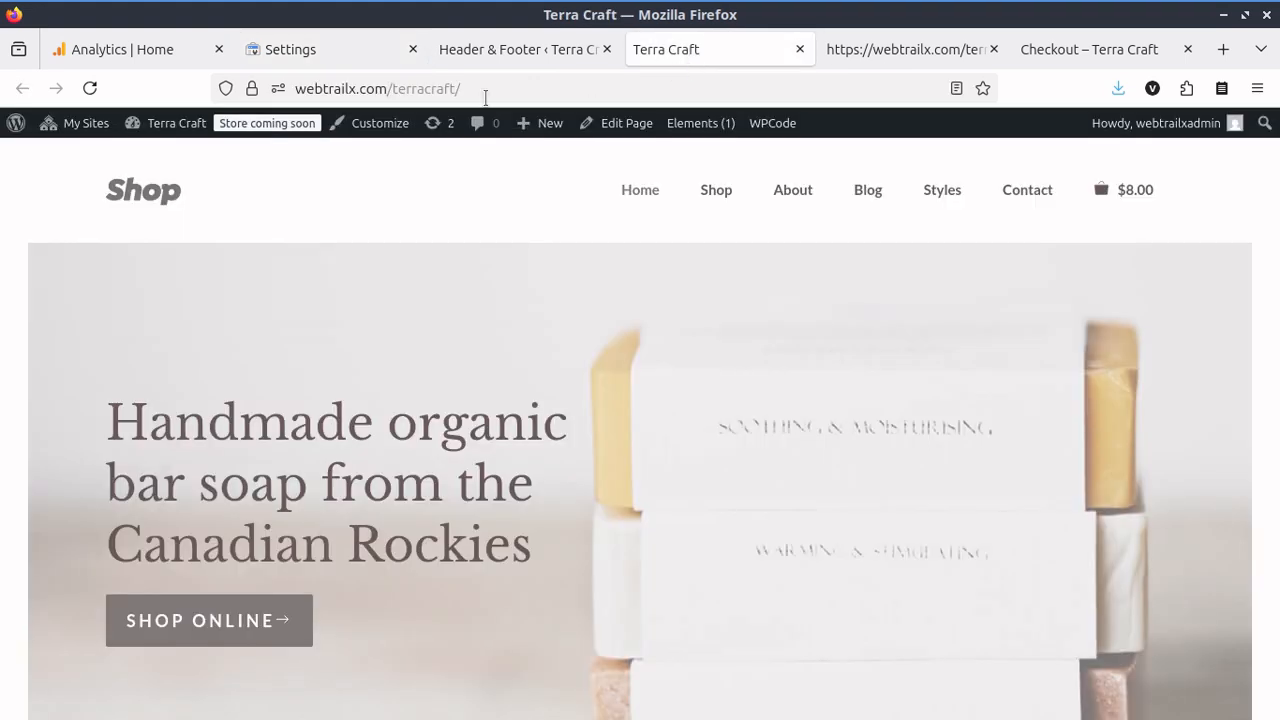
{"action": "double_click", "coordinate": [390, 97]}
{"action": "left_click_drag", "start_coordinate": [390, 97], "coordinate": [361, 83]}
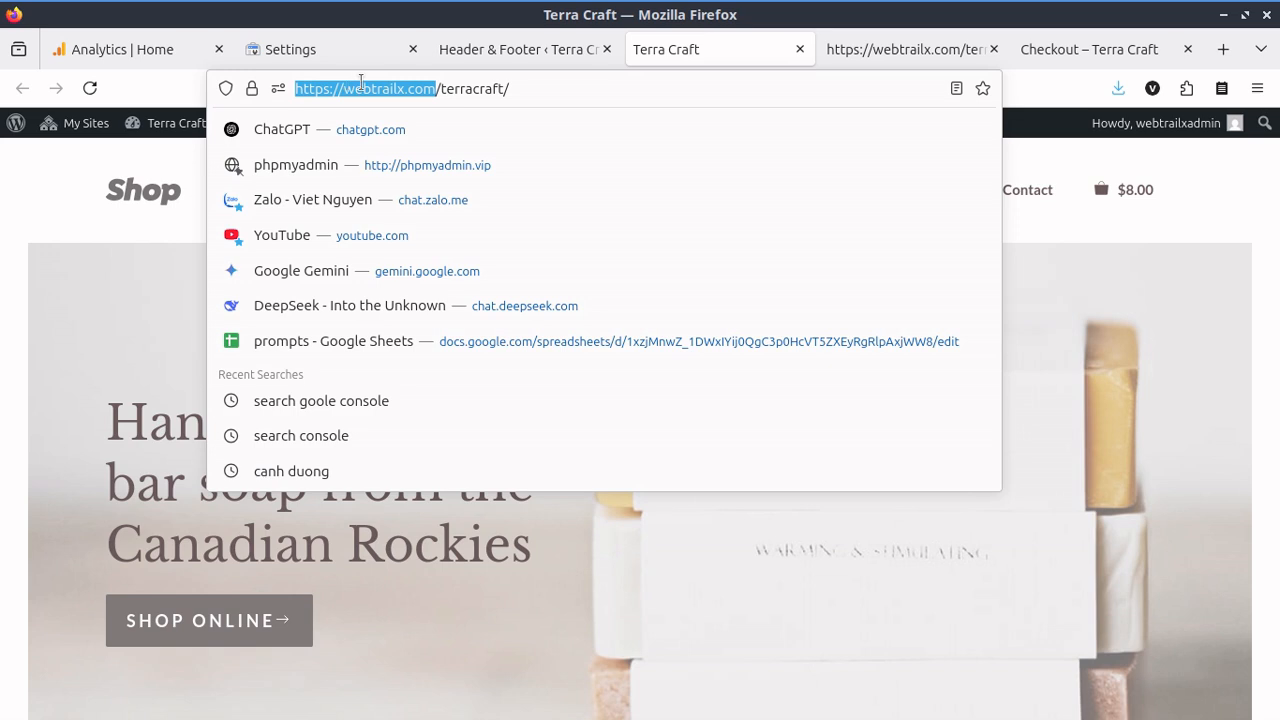
{"action": "left_click_drag", "start_coordinate": [479, 92], "coordinate": [284, 89]}
{"action": "key", "text": "ctrl+c"}
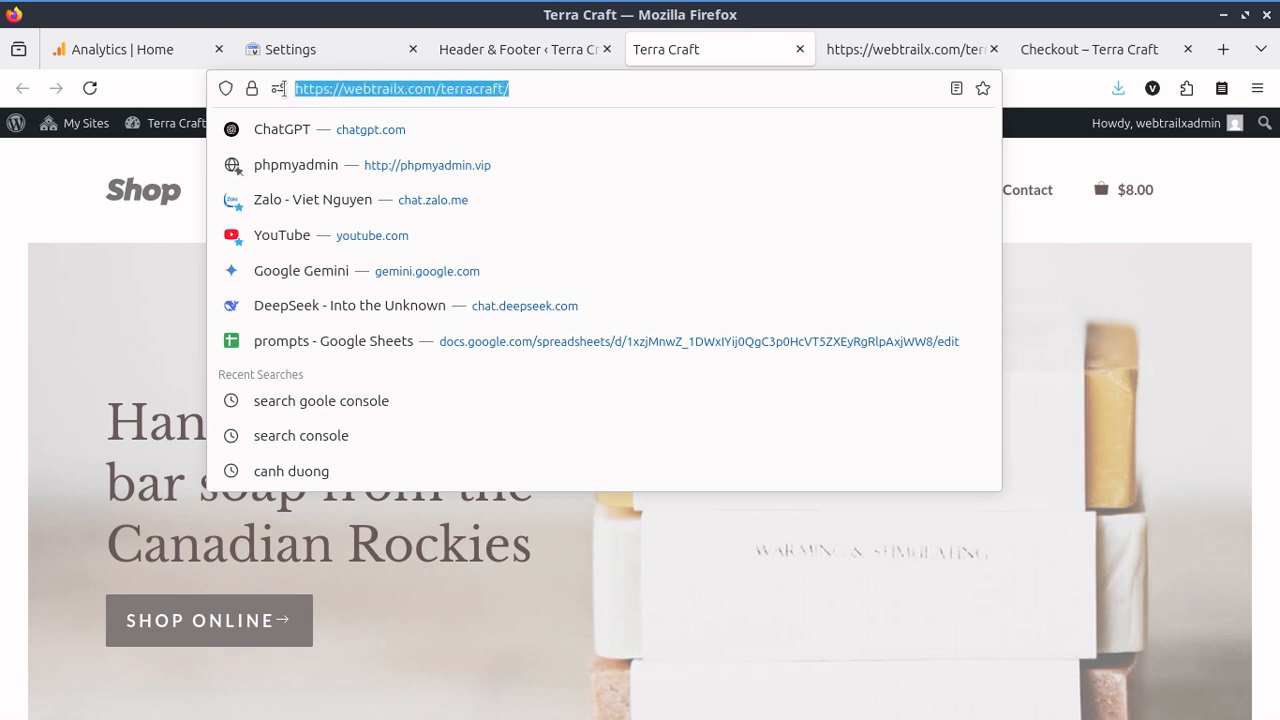
Return to Search Console and check the webtrailx.com property's Links report and settings page.
{"action": "left_click", "coordinate": [306, 52]}
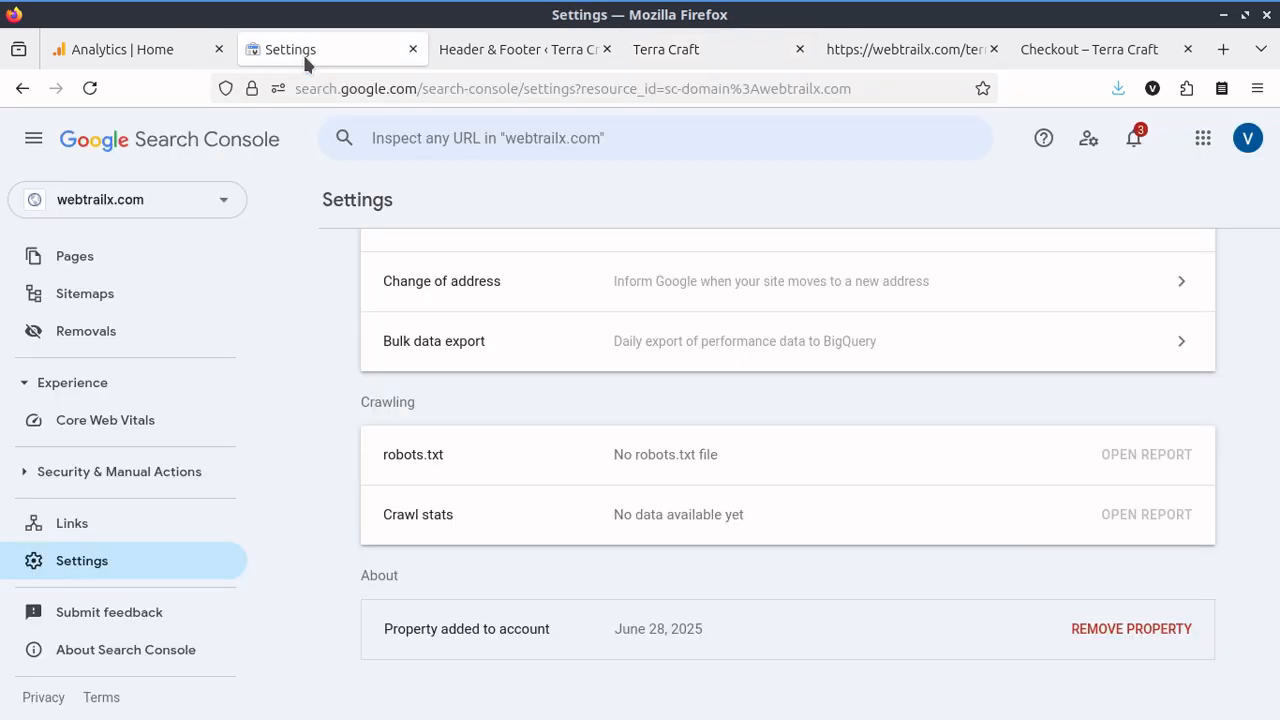
{"action": "left_click", "coordinate": [113, 523]}
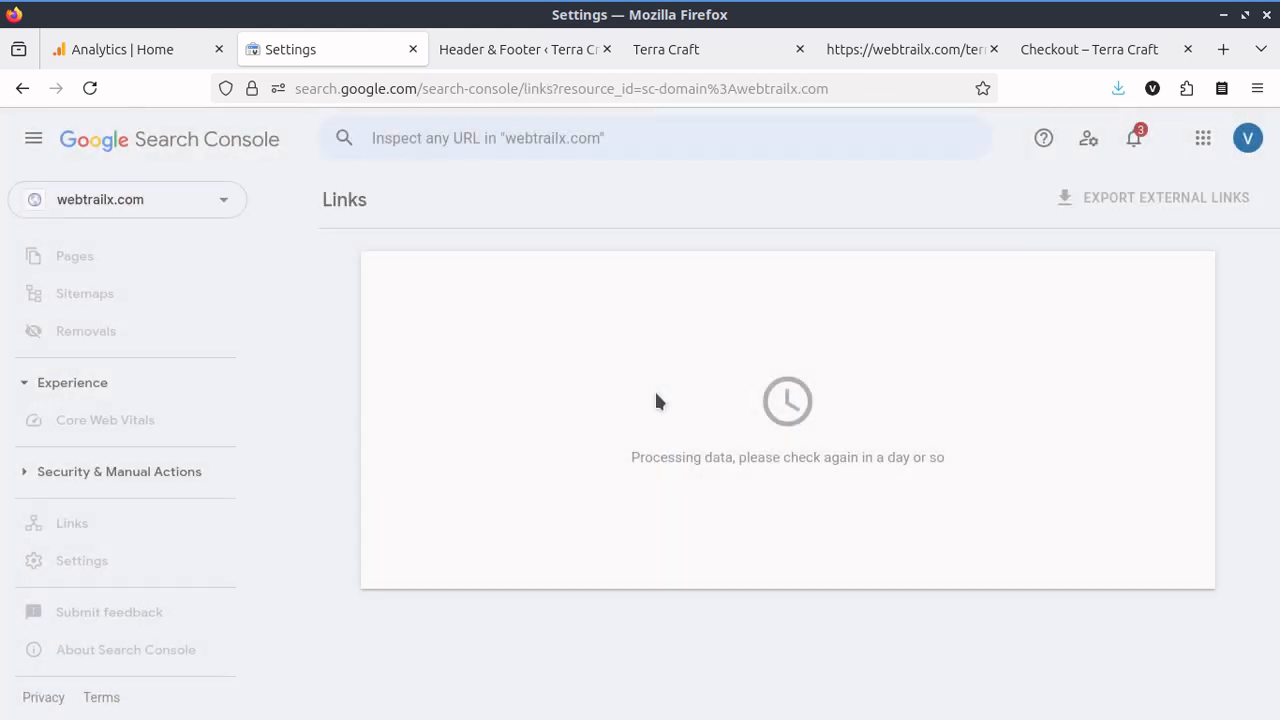
{"action": "left_click", "coordinate": [139, 562]}
{"action": "scroll", "coordinate": [522, 401], "scroll_direction": "down", "scroll_amount": 3}
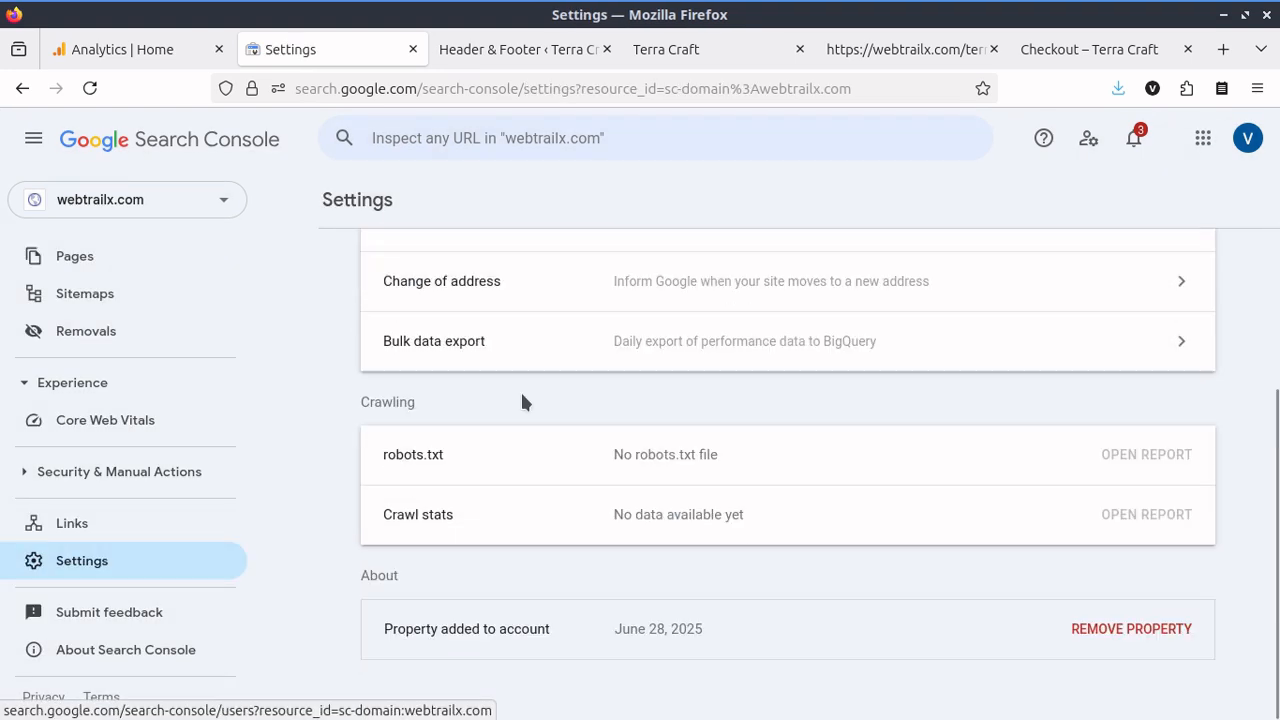
{"action": "scroll", "coordinate": [676, 491], "scroll_direction": "up", "scroll_amount": 3}
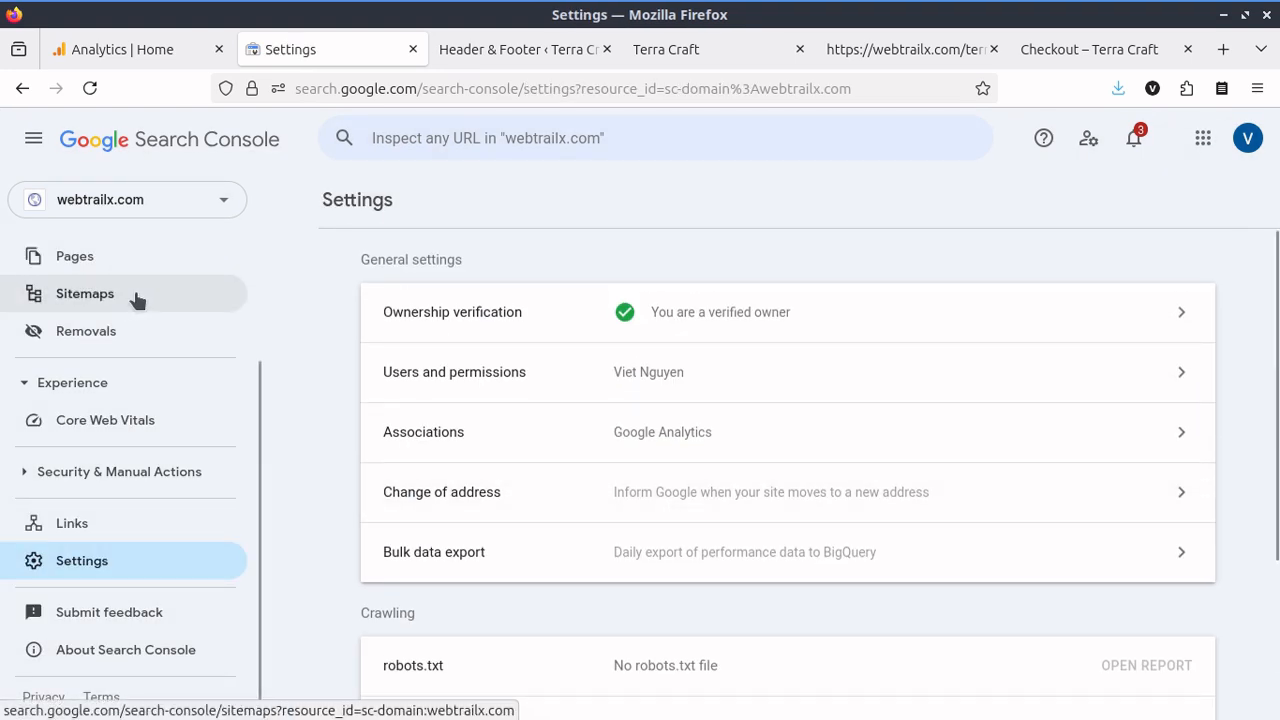
{"action": "left_click", "coordinate": [203, 205]}
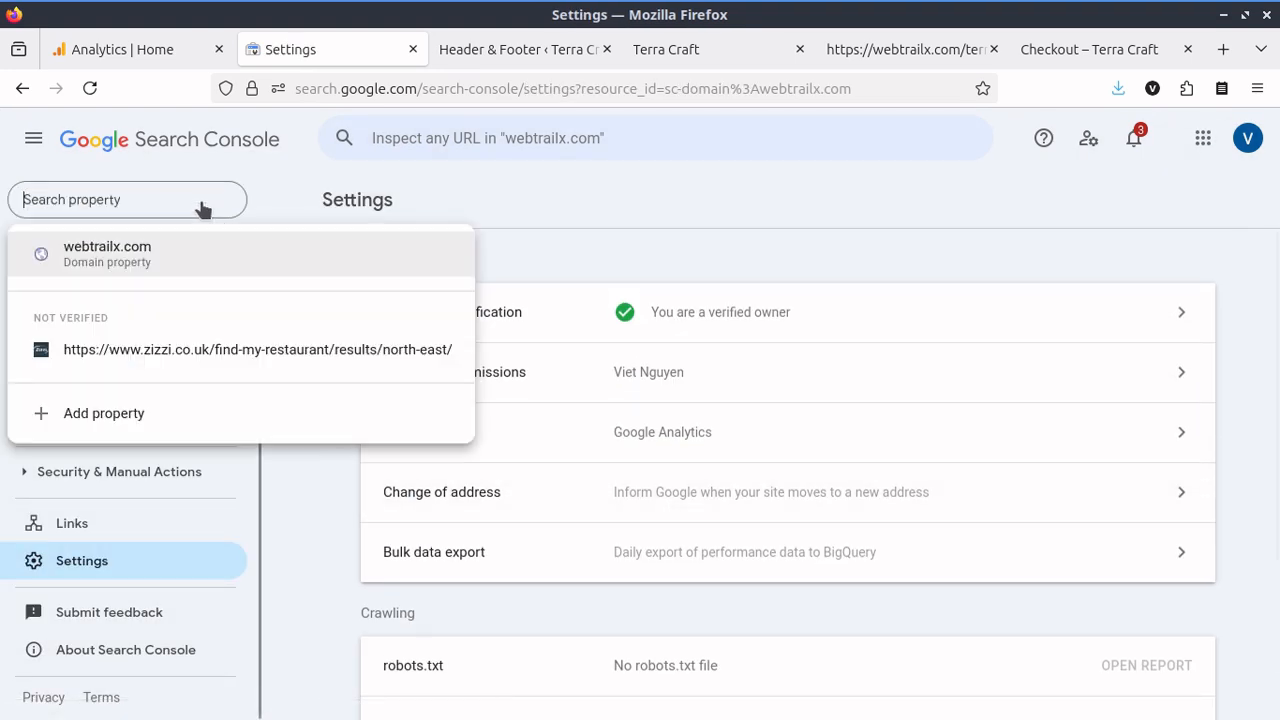
{"action": "left_click", "coordinate": [135, 418]}
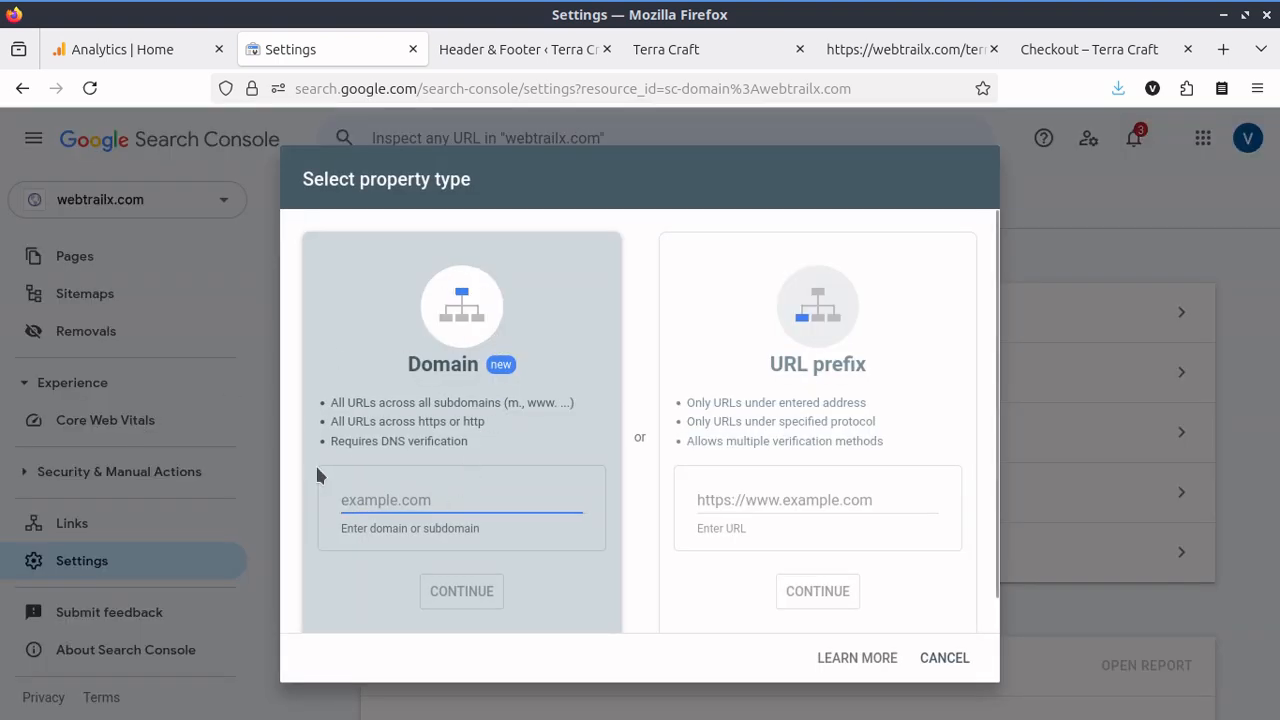
{"action": "left_click", "coordinate": [728, 502]}
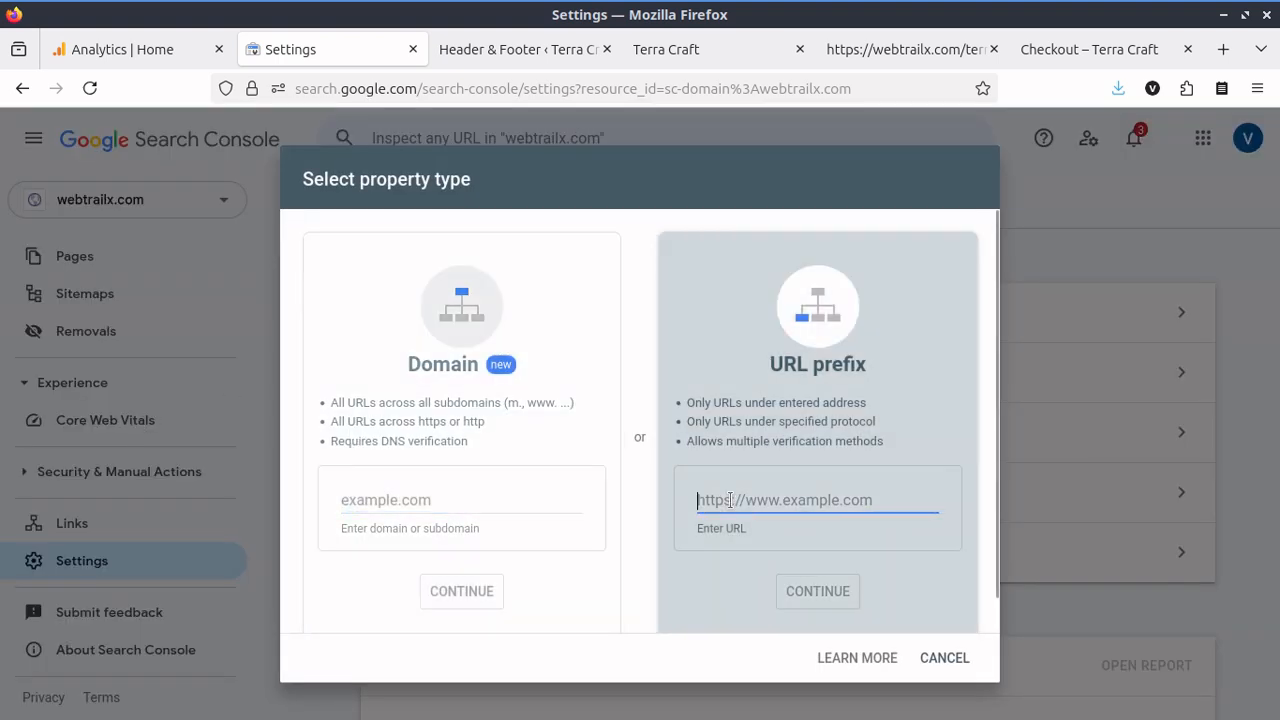
{"action": "left_click", "coordinate": [437, 500]}
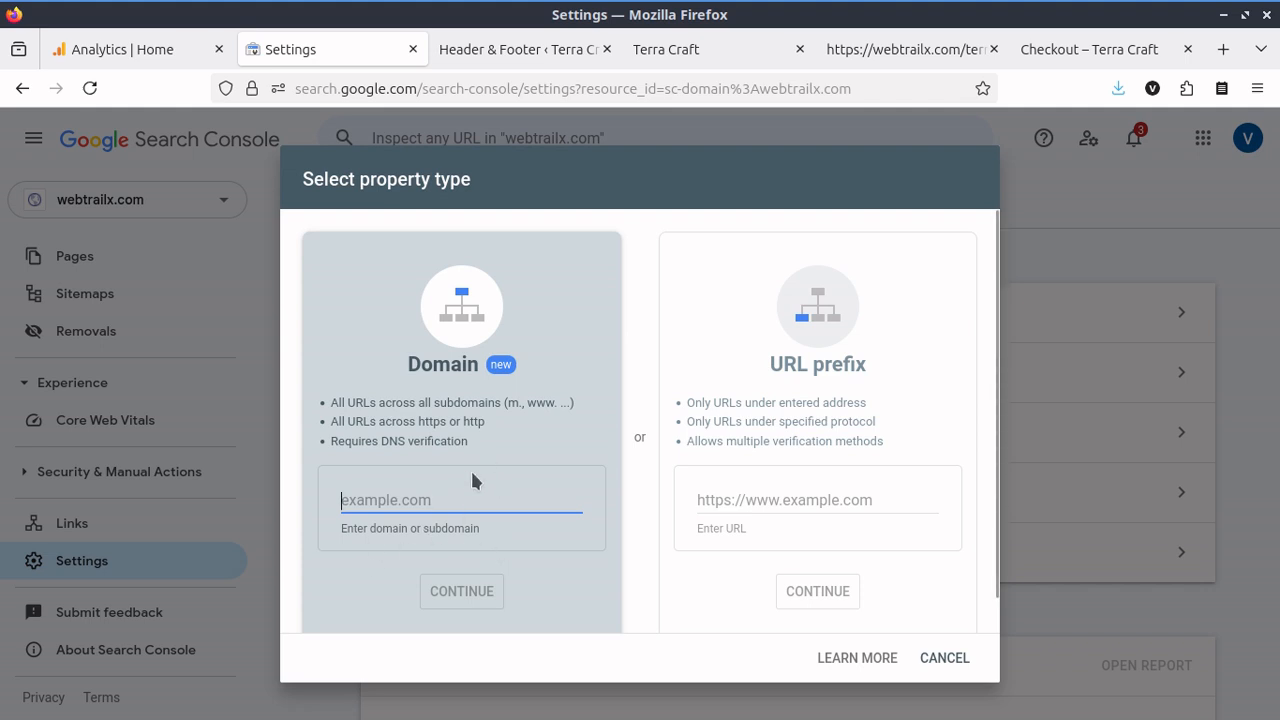
{"action": "type", "text": "webt"}
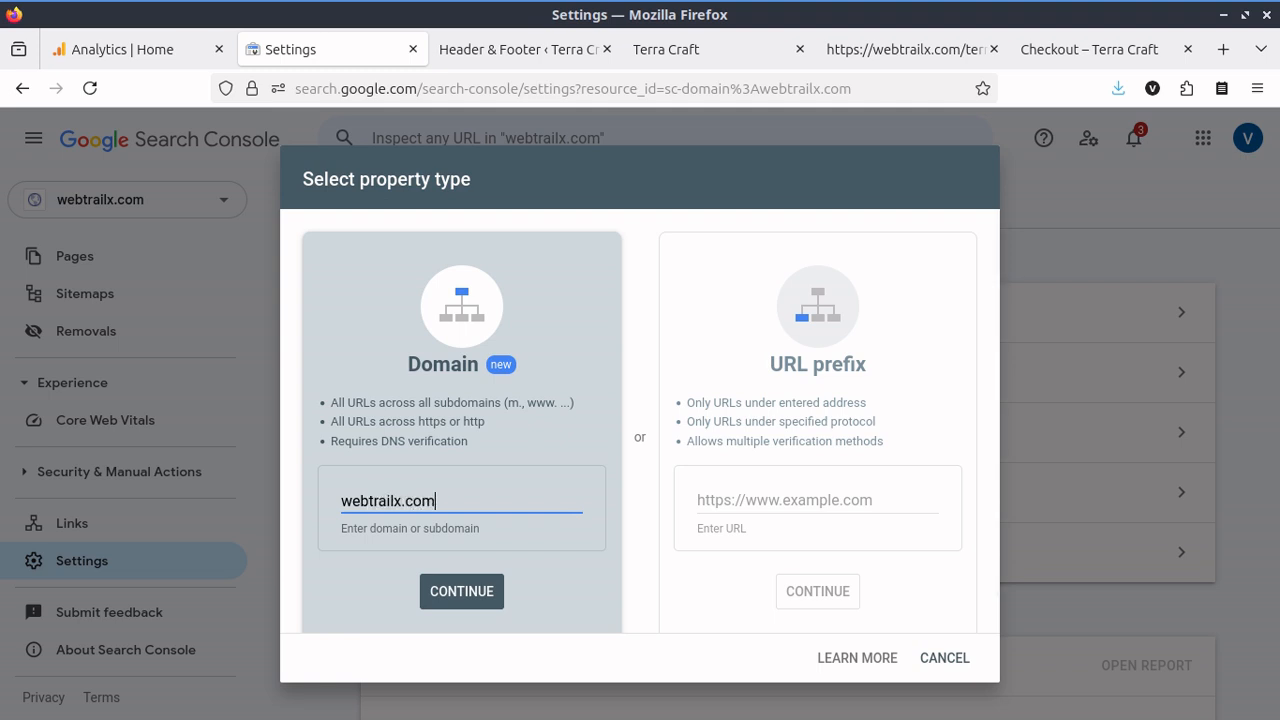
{"action": "type", "text": "railx.com"}
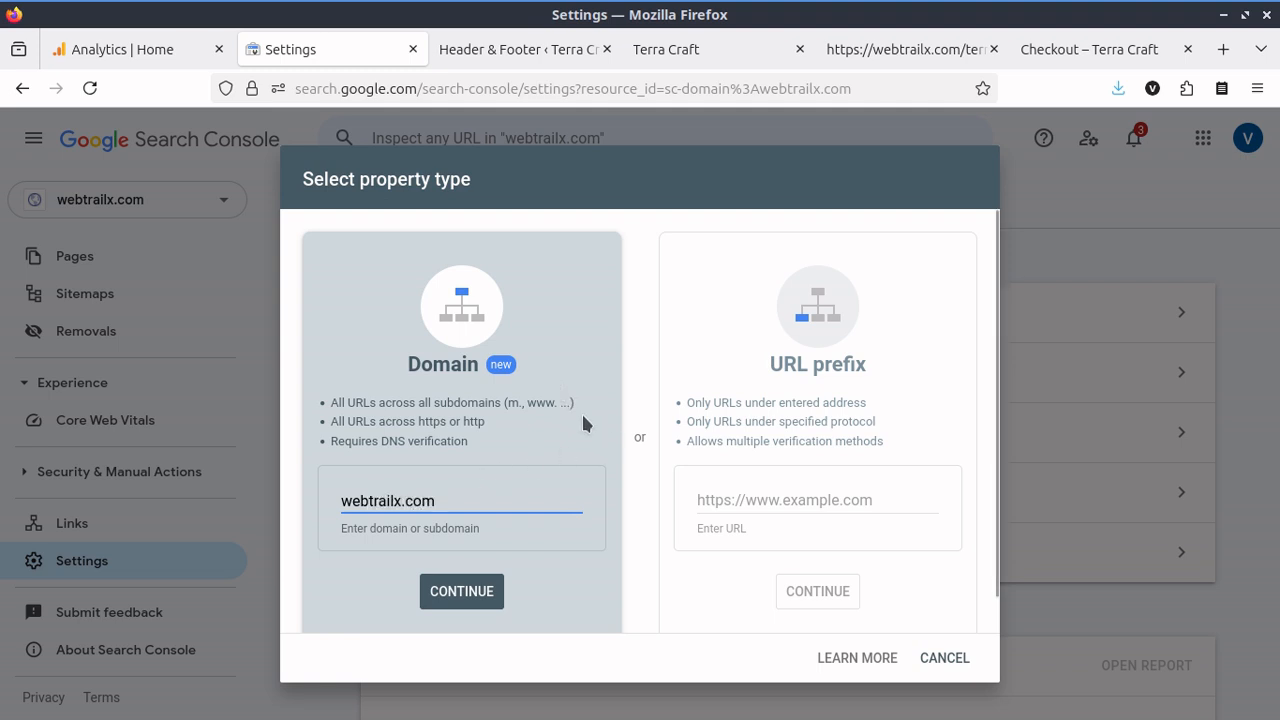
{"action": "left_click", "coordinate": [930, 658]}
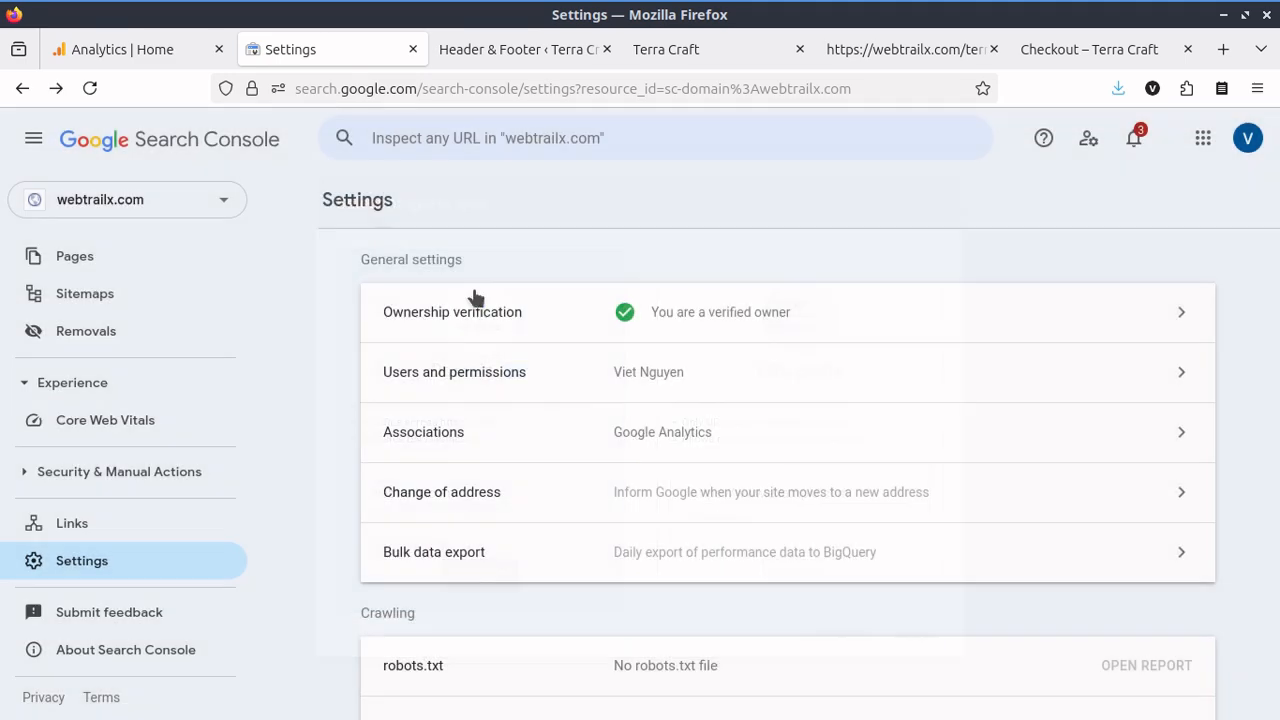
Check the list of Search Console properties, then review webtrailx.com's settings and Links report again.
{"action": "left_click", "coordinate": [217, 200]}
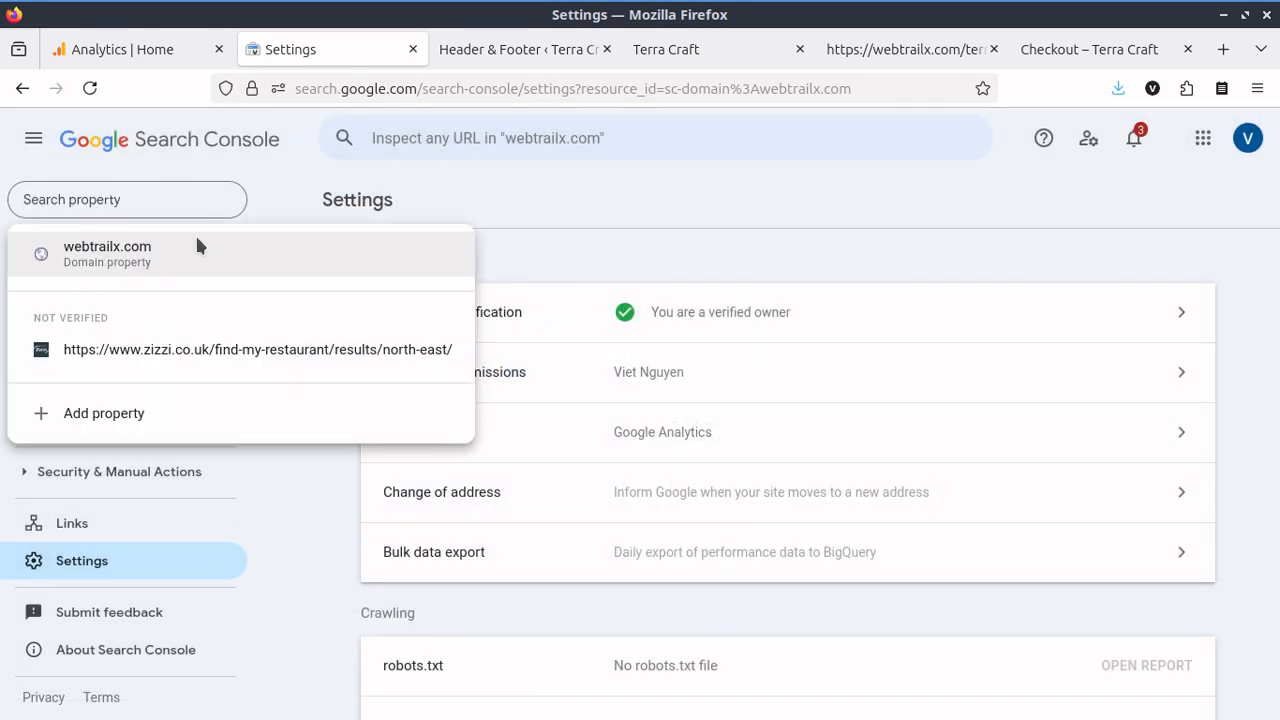
{"action": "left_click", "coordinate": [271, 193]}
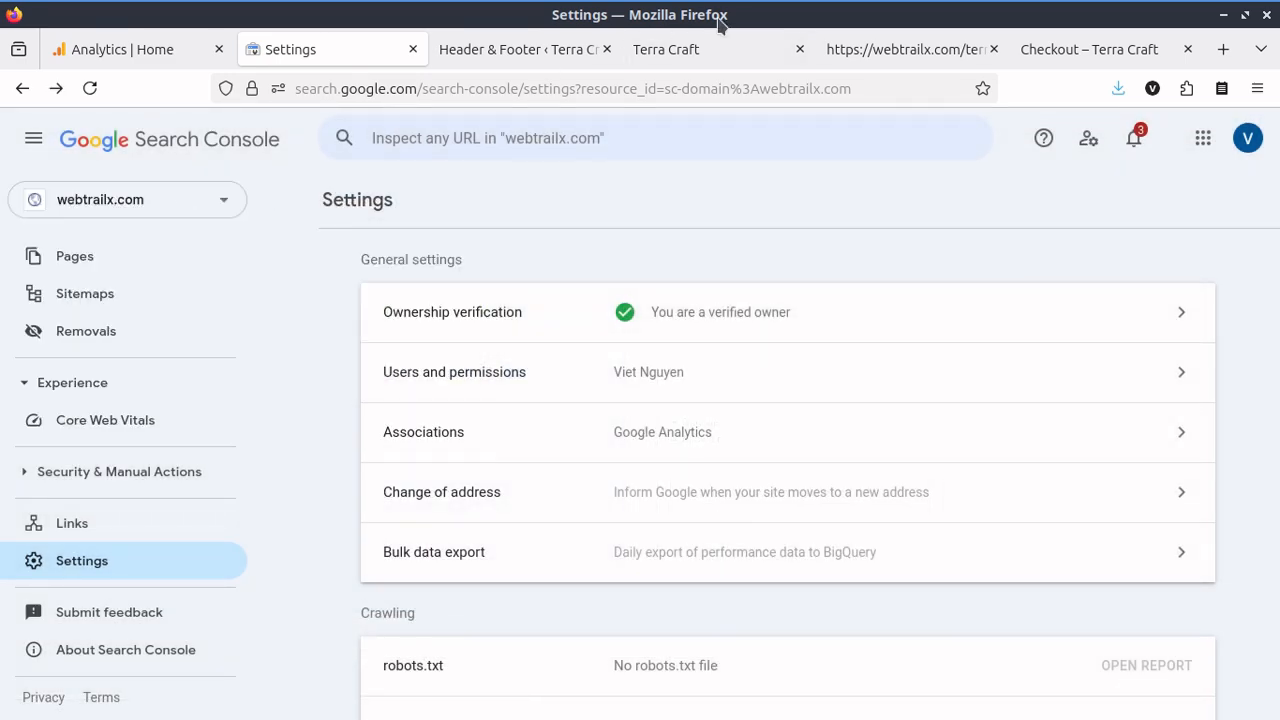
{"action": "scroll", "coordinate": [709, 477], "scroll_direction": "down", "scroll_amount": 1}
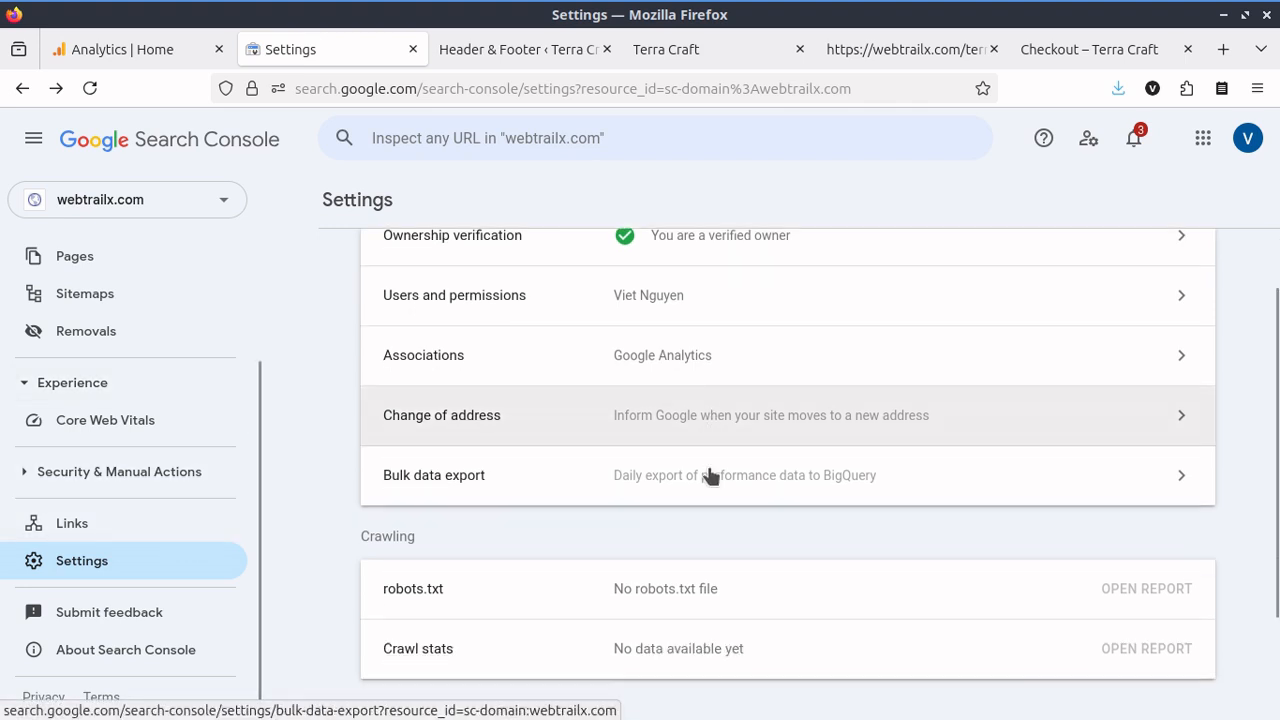
{"action": "scroll", "coordinate": [709, 477], "scroll_direction": "down", "scroll_amount": 1}
{"action": "left_click", "coordinate": [112, 521]}
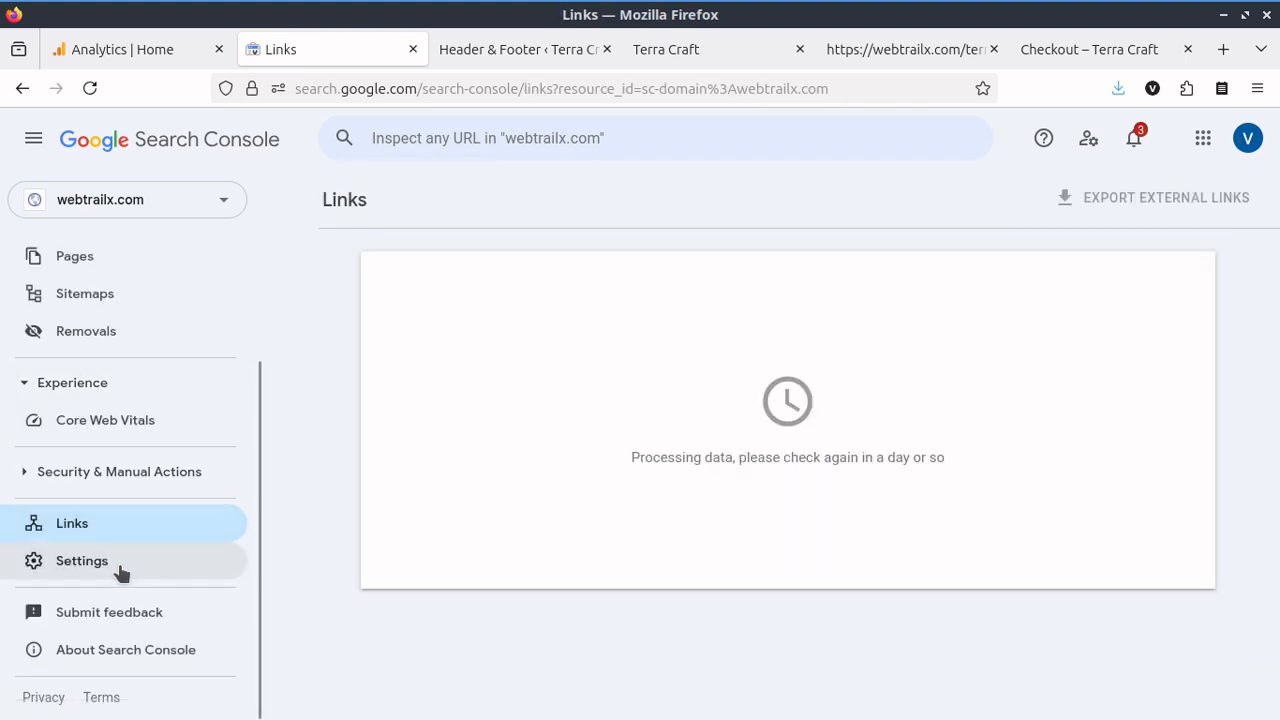
{"action": "left_click", "coordinate": [120, 561]}
{"action": "left_click", "coordinate": [195, 205]}
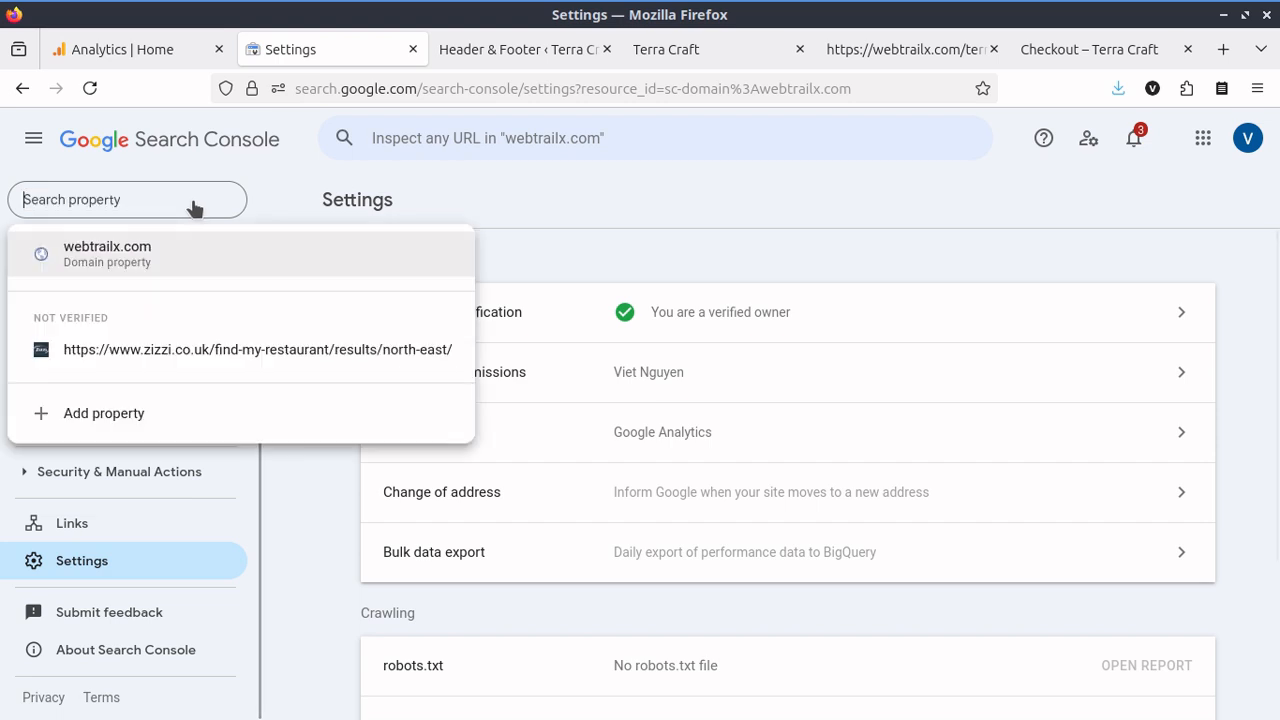
{"action": "left_click", "coordinate": [146, 413]}
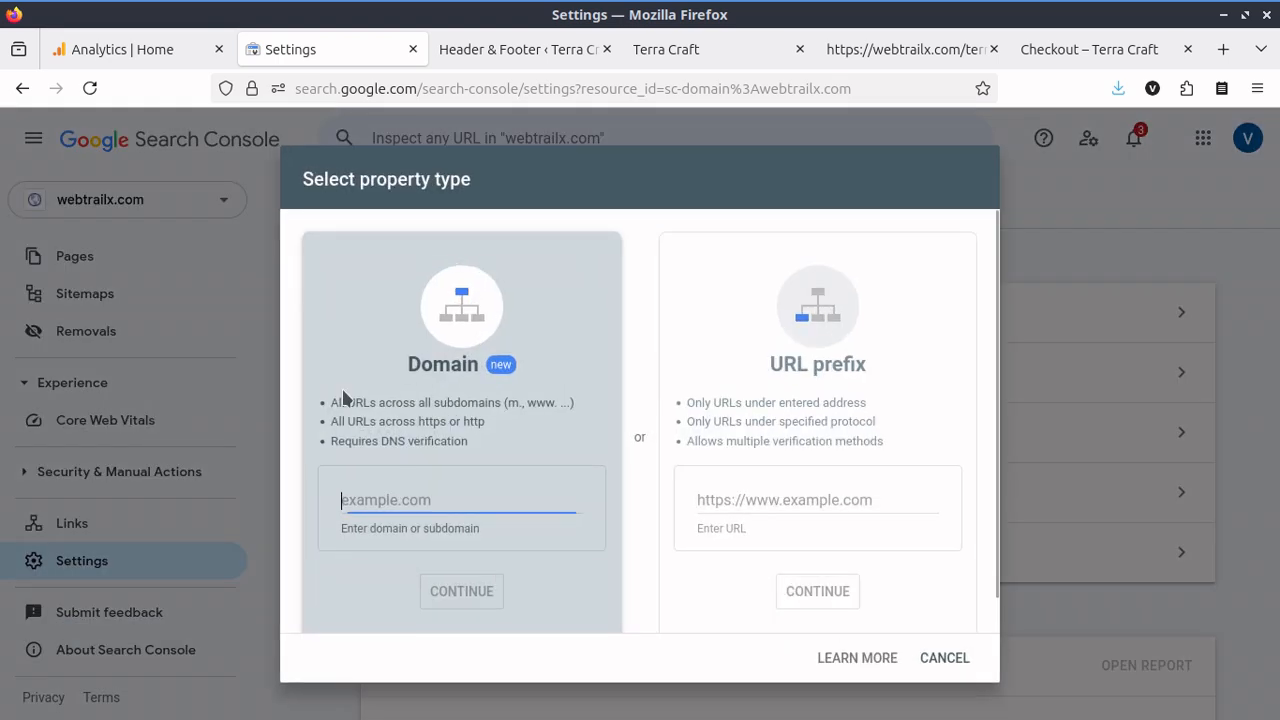
{"action": "left_click", "coordinate": [752, 503]}
{"action": "key", "text": "ctrl+v"}
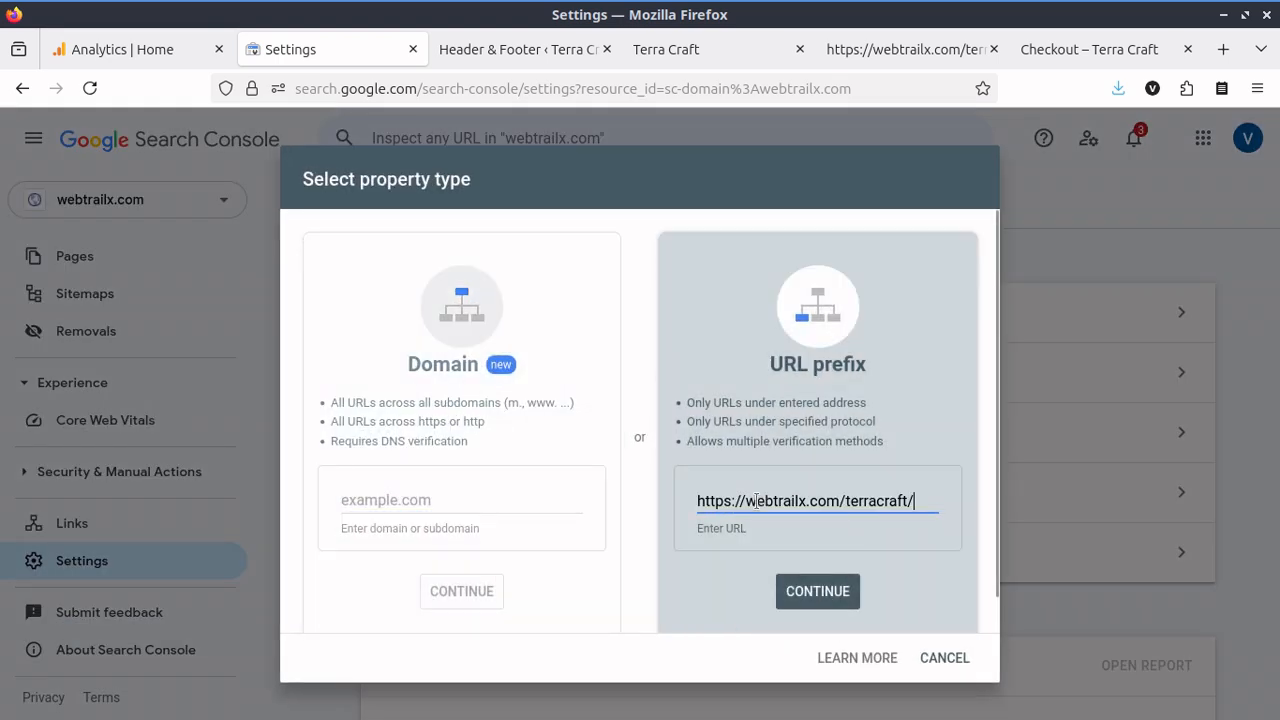
{"action": "key", "text": "BackSpace"}
{"action": "left_click", "coordinate": [840, 591]}
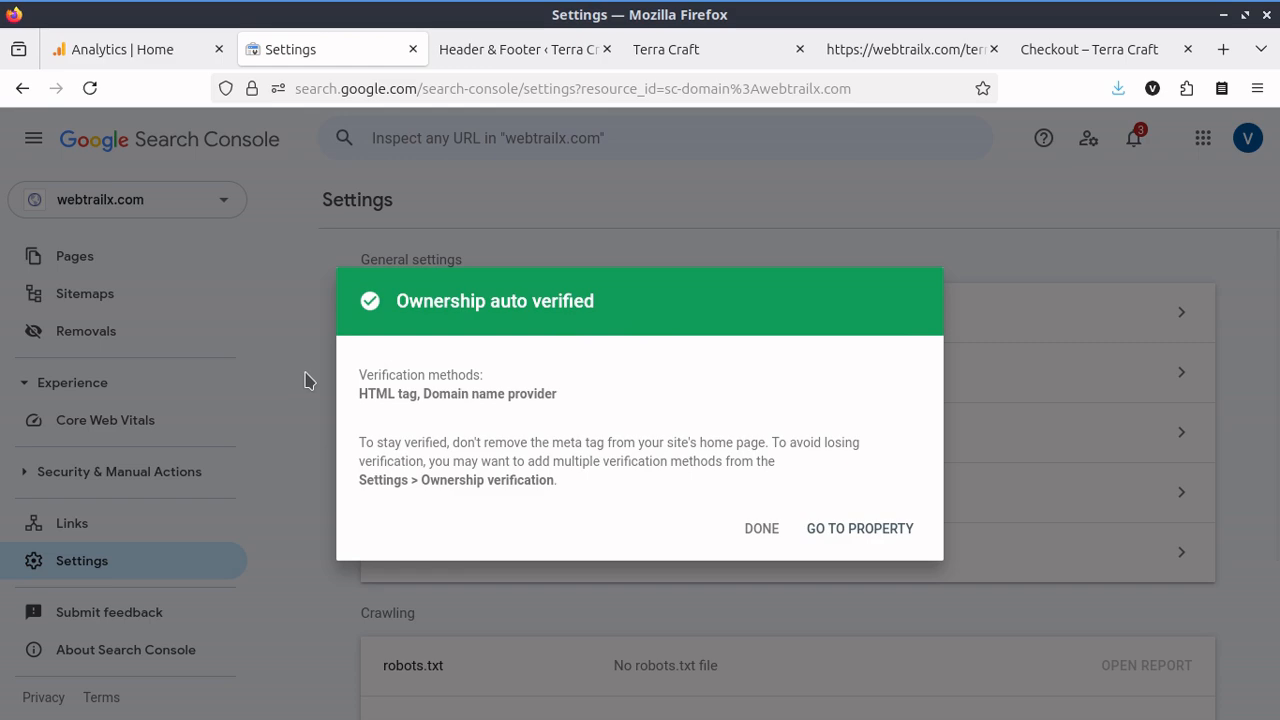
Go to the newly added terracraft property and look through its Overview page.
{"action": "left_click", "coordinate": [830, 533]}
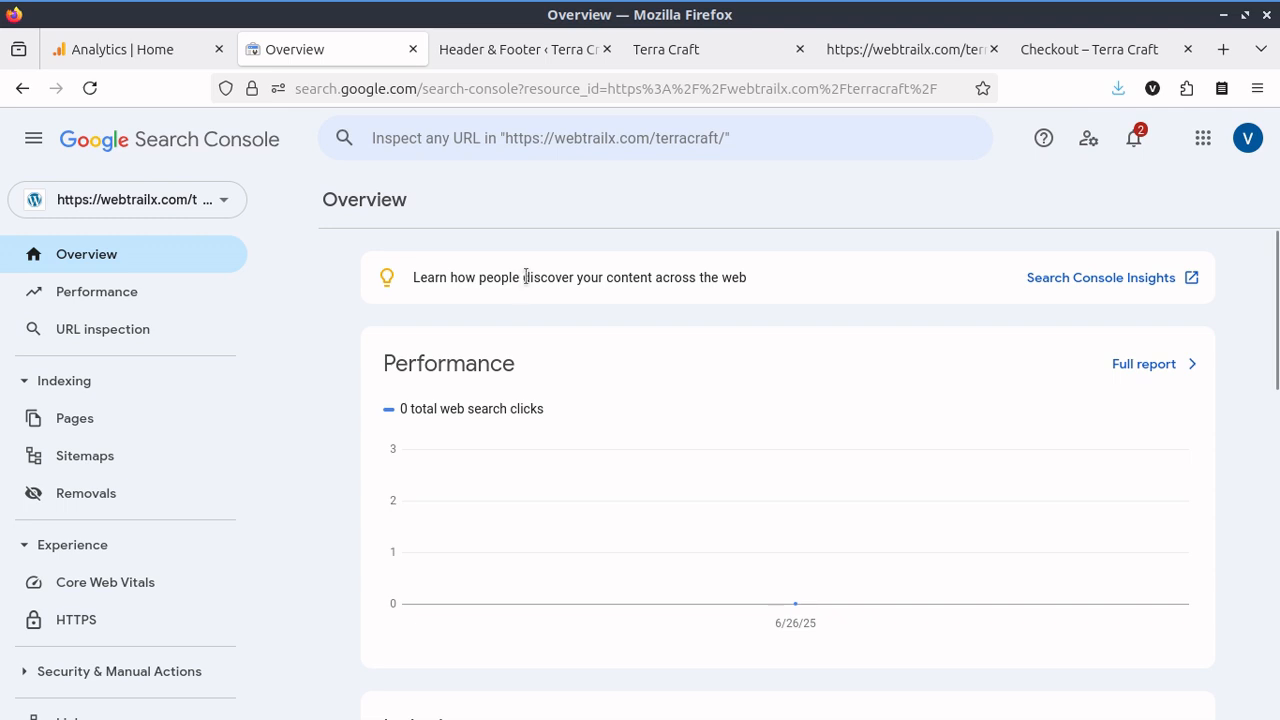
{"action": "scroll", "coordinate": [525, 277], "scroll_direction": "down", "scroll_amount": 4}
{"action": "scroll", "coordinate": [525, 285], "scroll_direction": "down", "scroll_amount": 4}
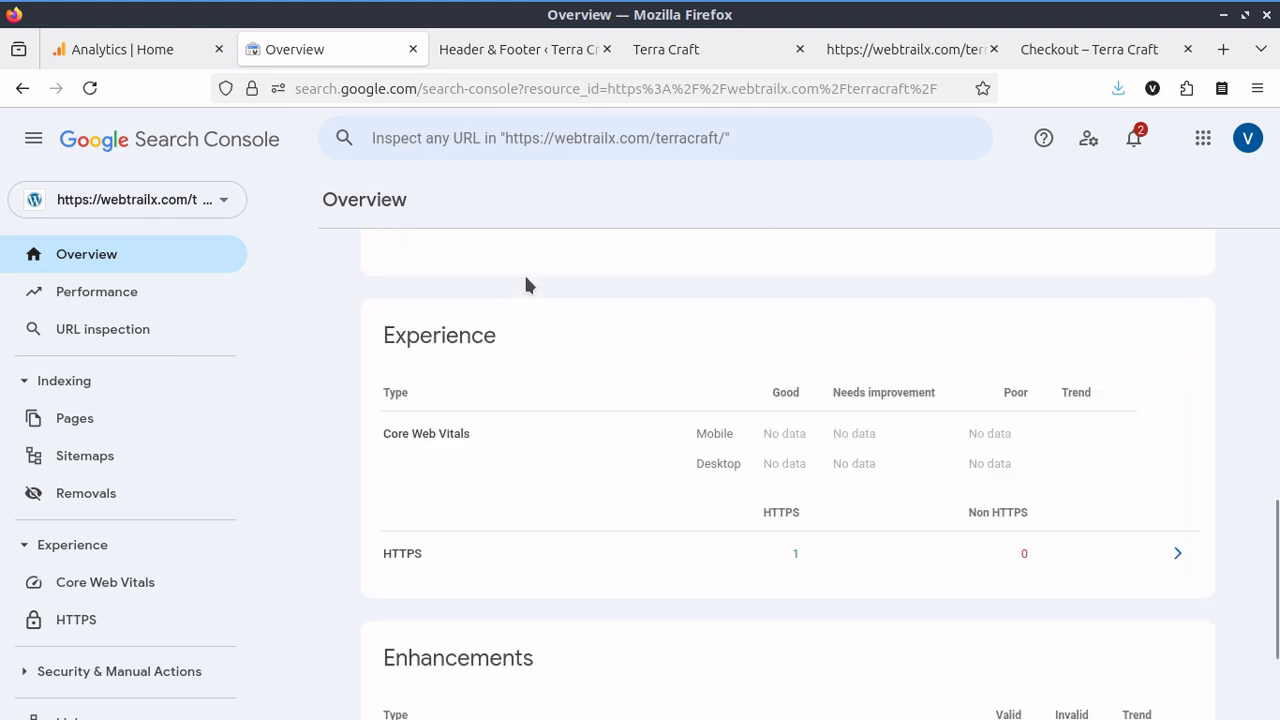
Switch to Google Analytics and look over the Terra Craft property's Home page and Reports snapshot.
{"action": "left_click", "coordinate": [127, 54]}
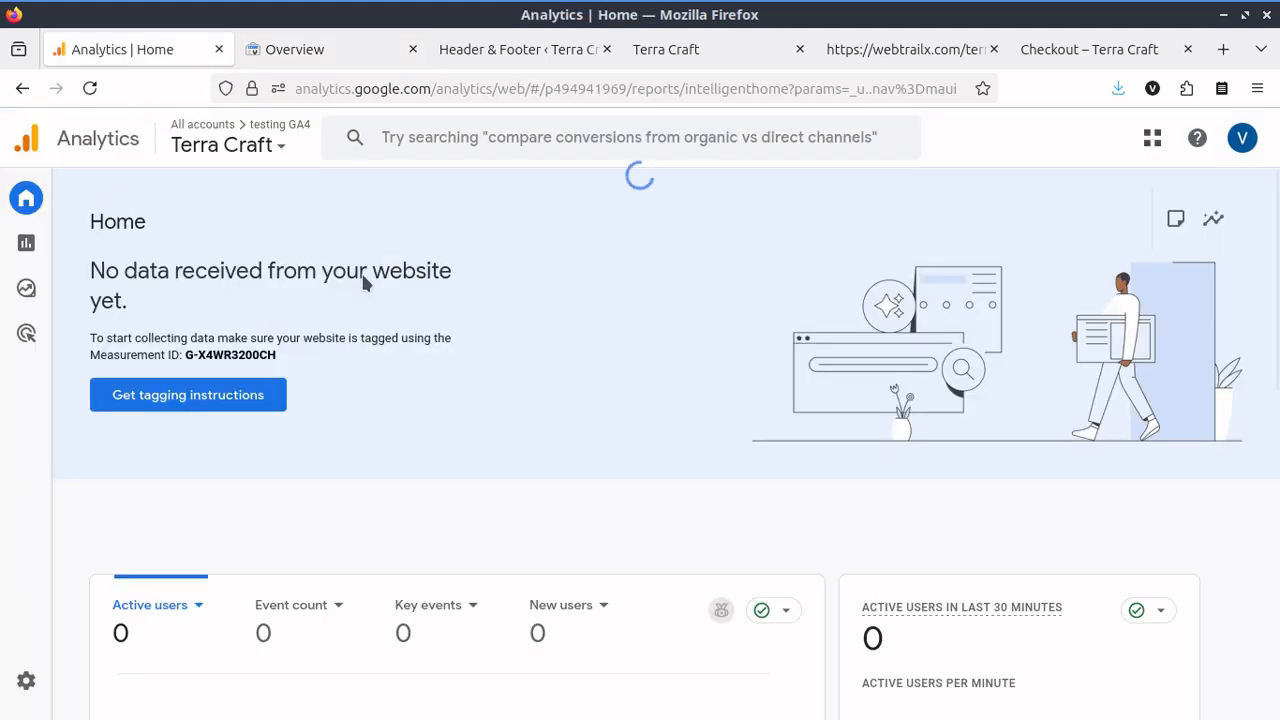
{"action": "mouse_move", "coordinate": [30, 198]}
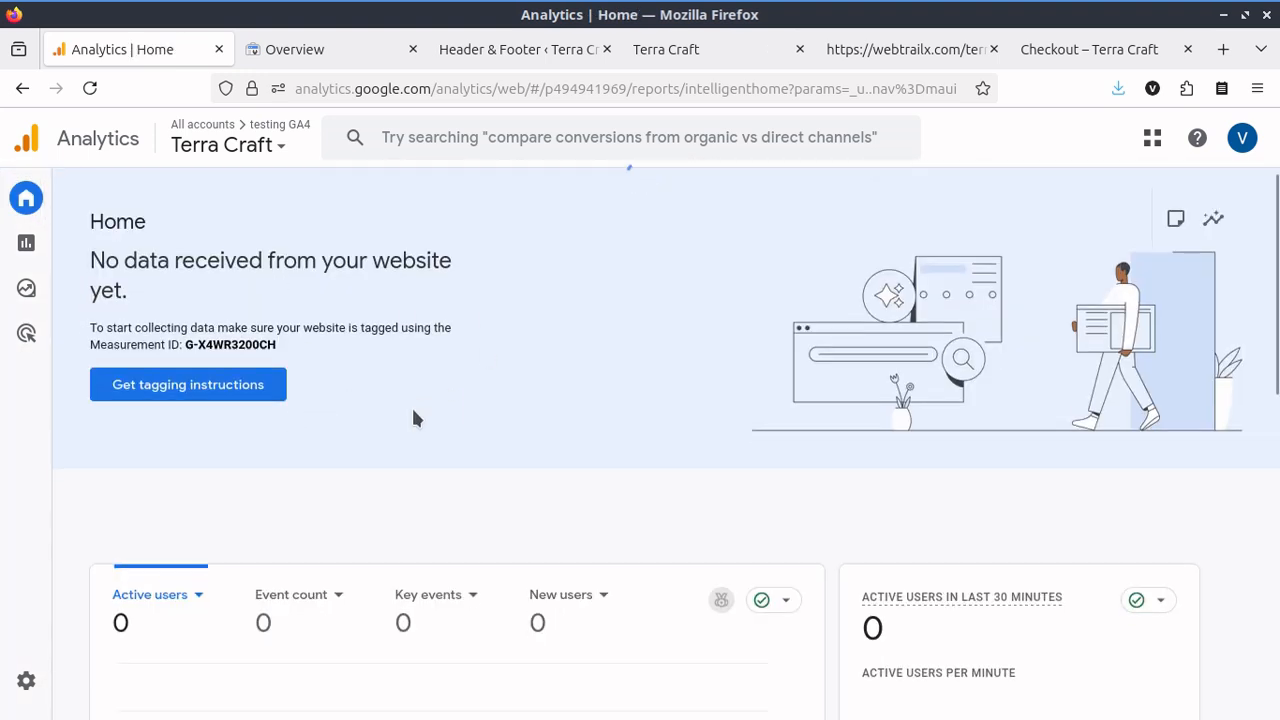
{"action": "scroll", "coordinate": [411, 410], "scroll_direction": "down", "scroll_amount": 10}
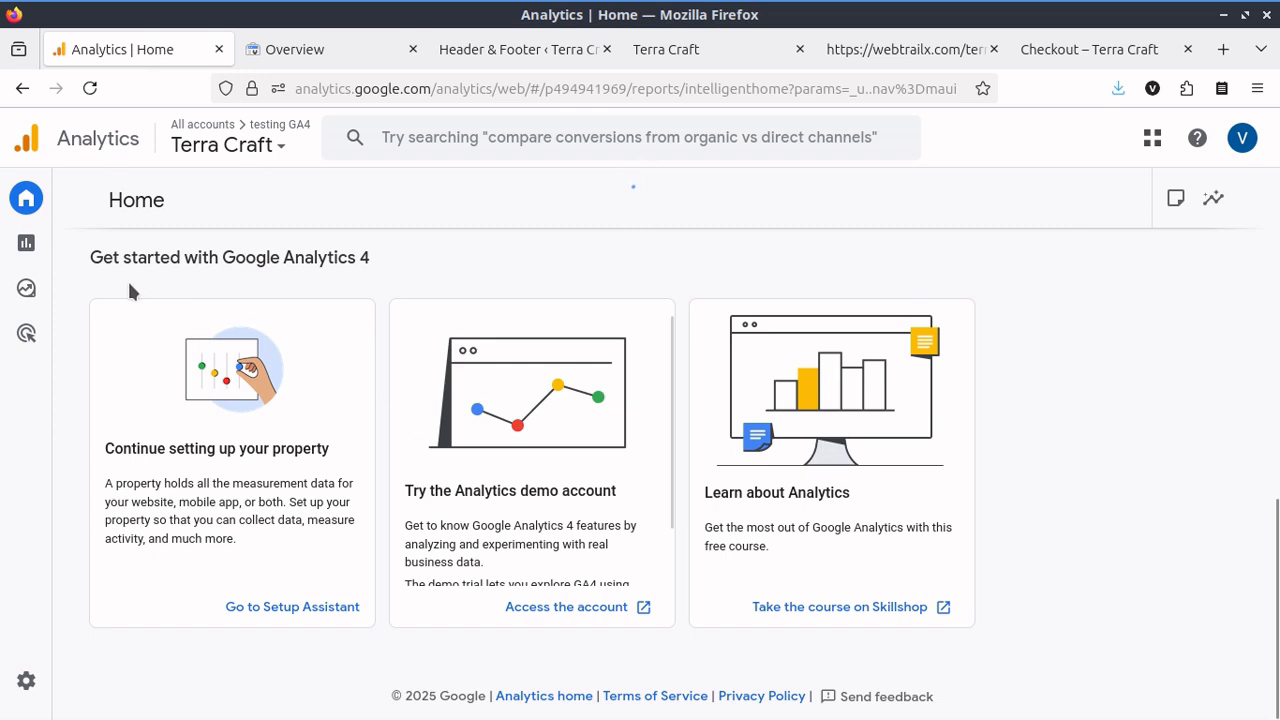
{"action": "left_click", "coordinate": [37, 246]}
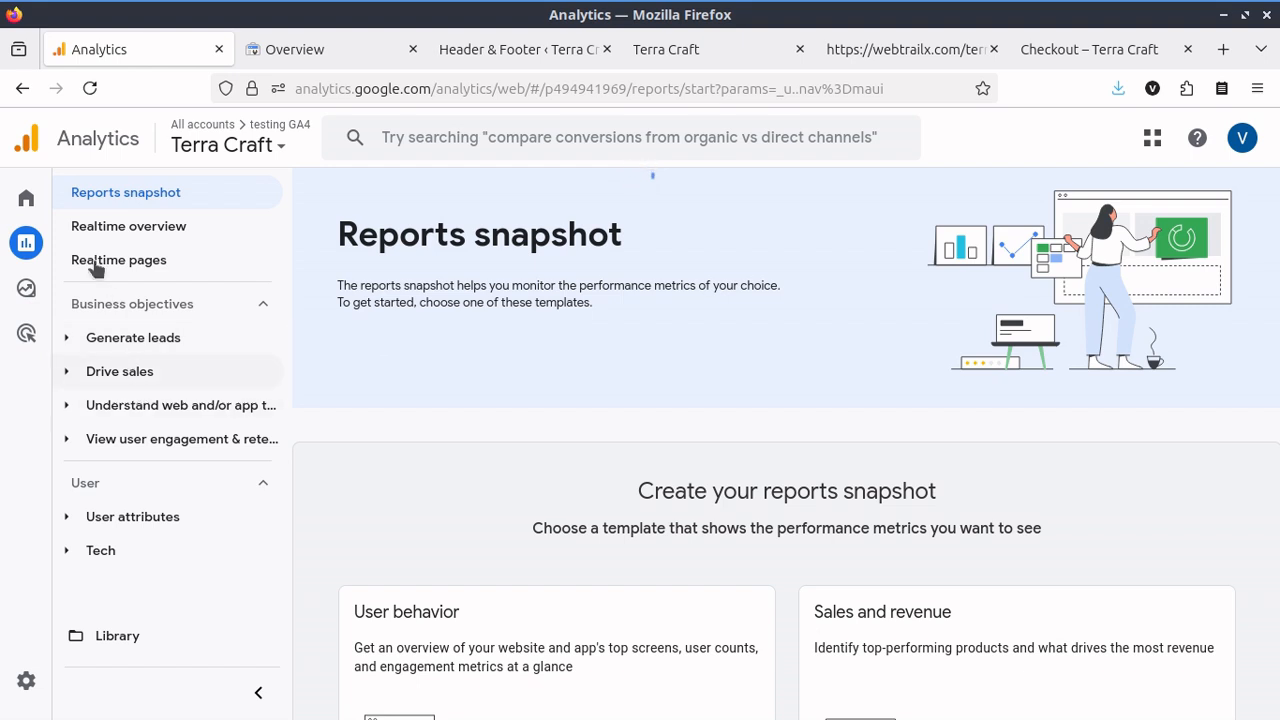
{"action": "mouse_move", "coordinate": [20, 498]}
In the Terra Craft property's Admin settings, start a new Search Console link and choose the webtrailx.com domain property.
{"action": "left_click", "coordinate": [78, 686]}
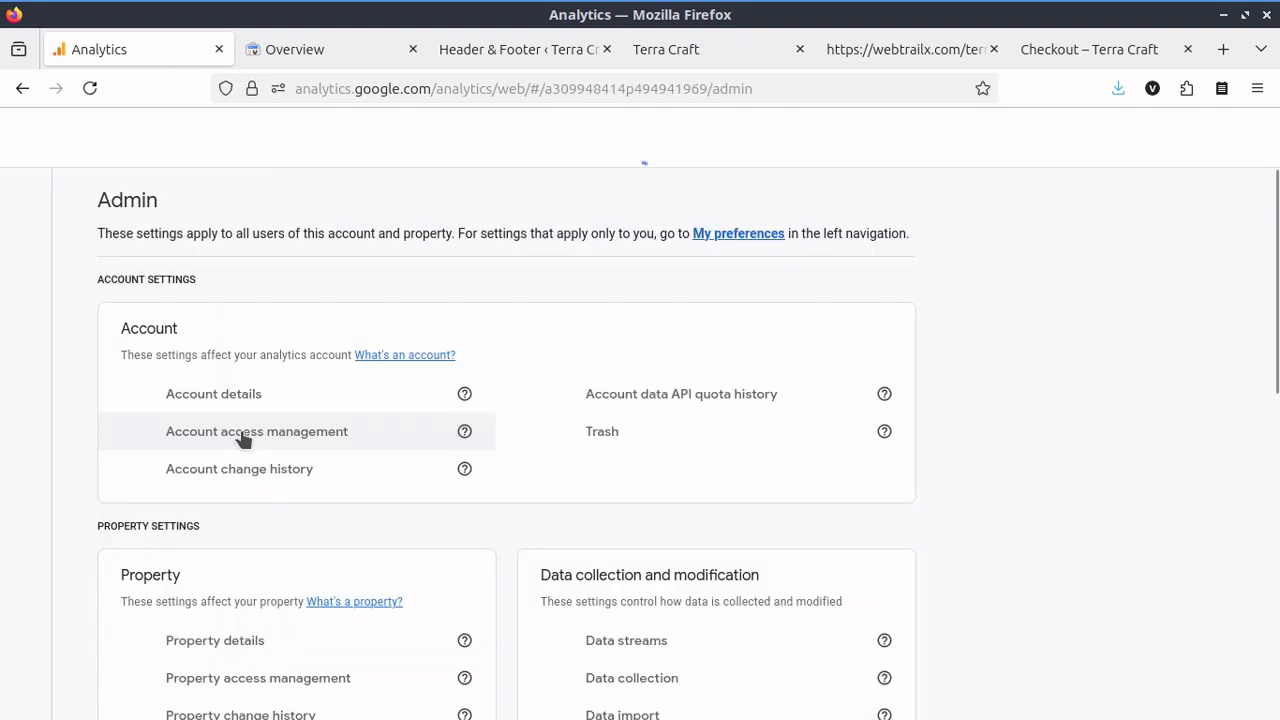
{"action": "scroll", "coordinate": [440, 390], "scroll_direction": "down", "scroll_amount": 5}
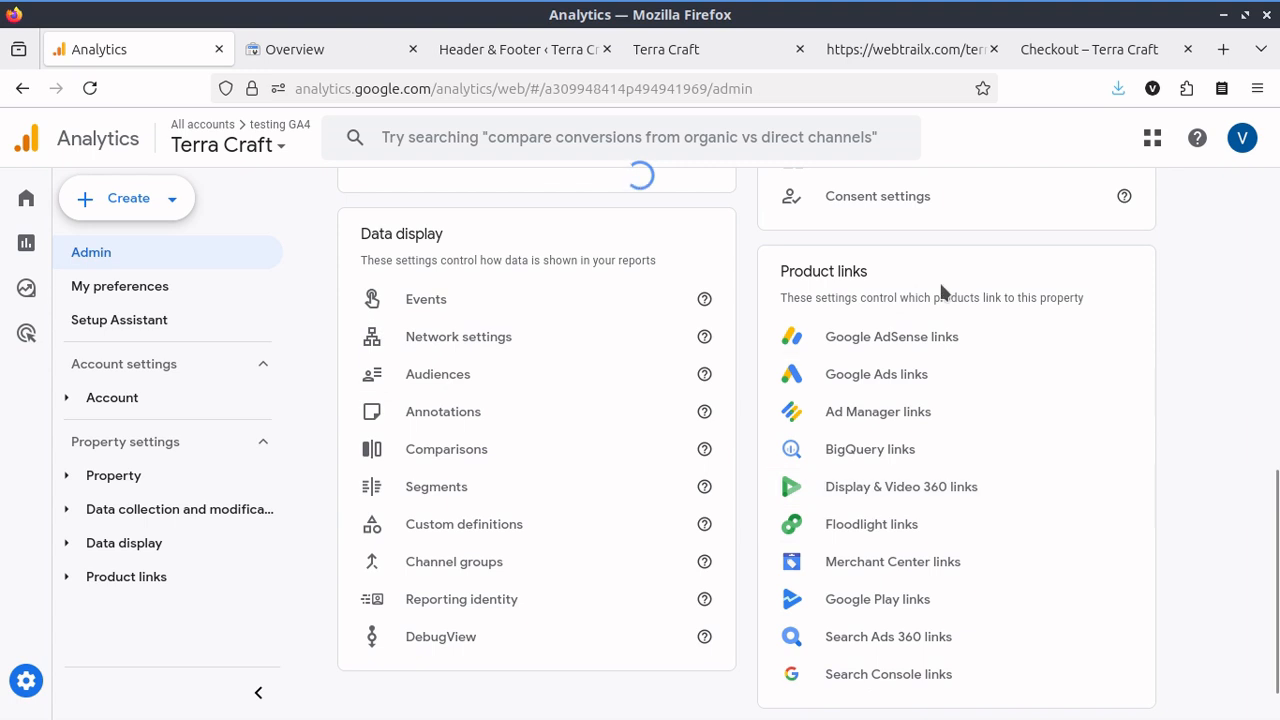
{"action": "left_click", "coordinate": [910, 675]}
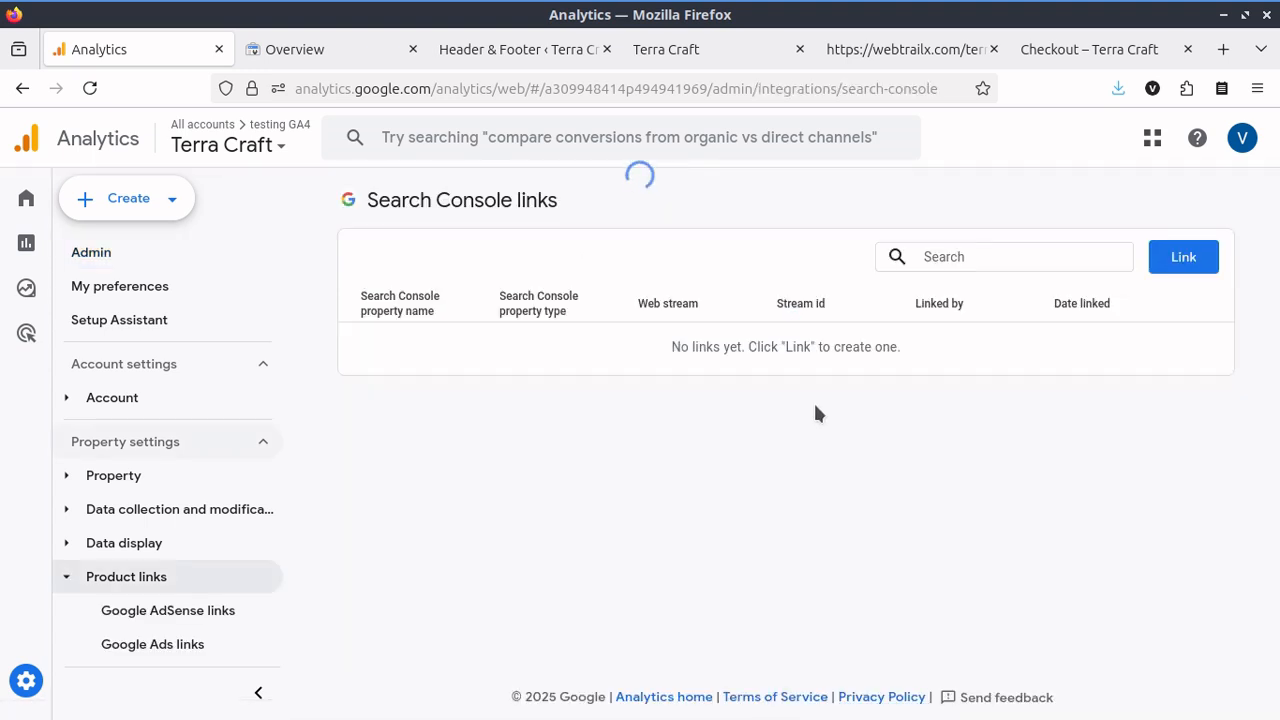
{"action": "left_click", "coordinate": [1186, 257]}
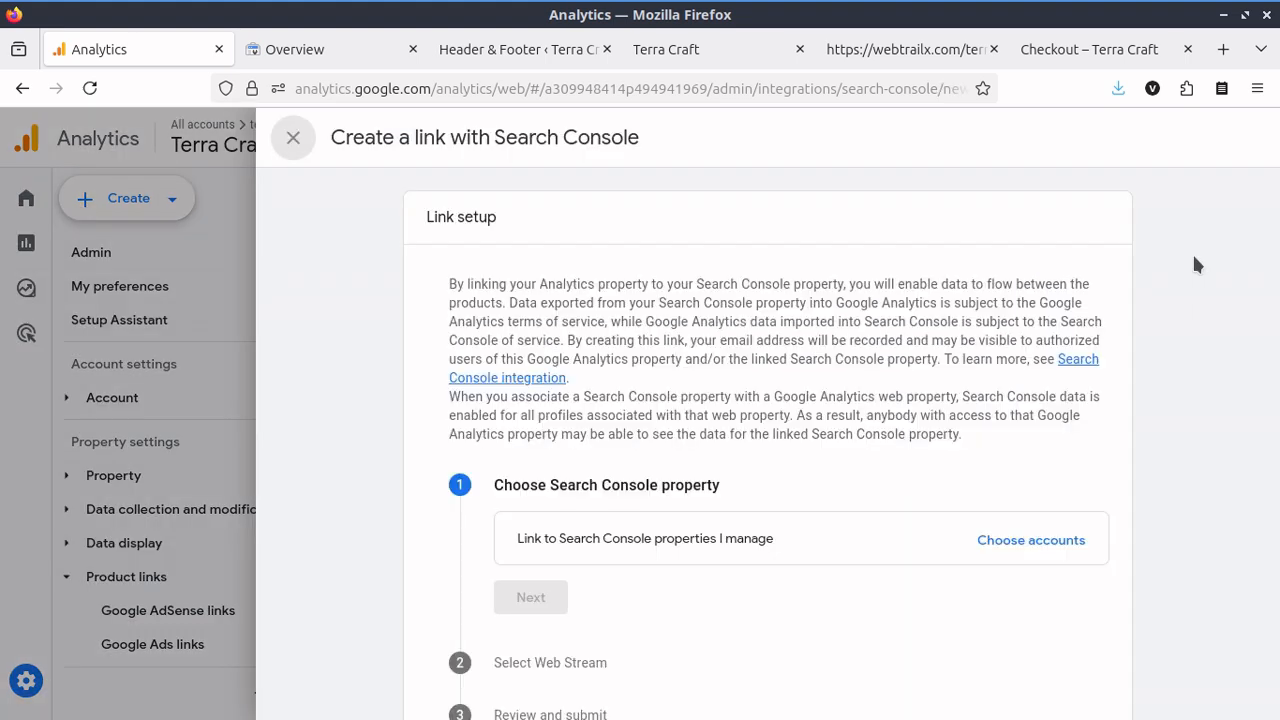
{"action": "scroll", "coordinate": [586, 480], "scroll_direction": "down", "scroll_amount": 2}
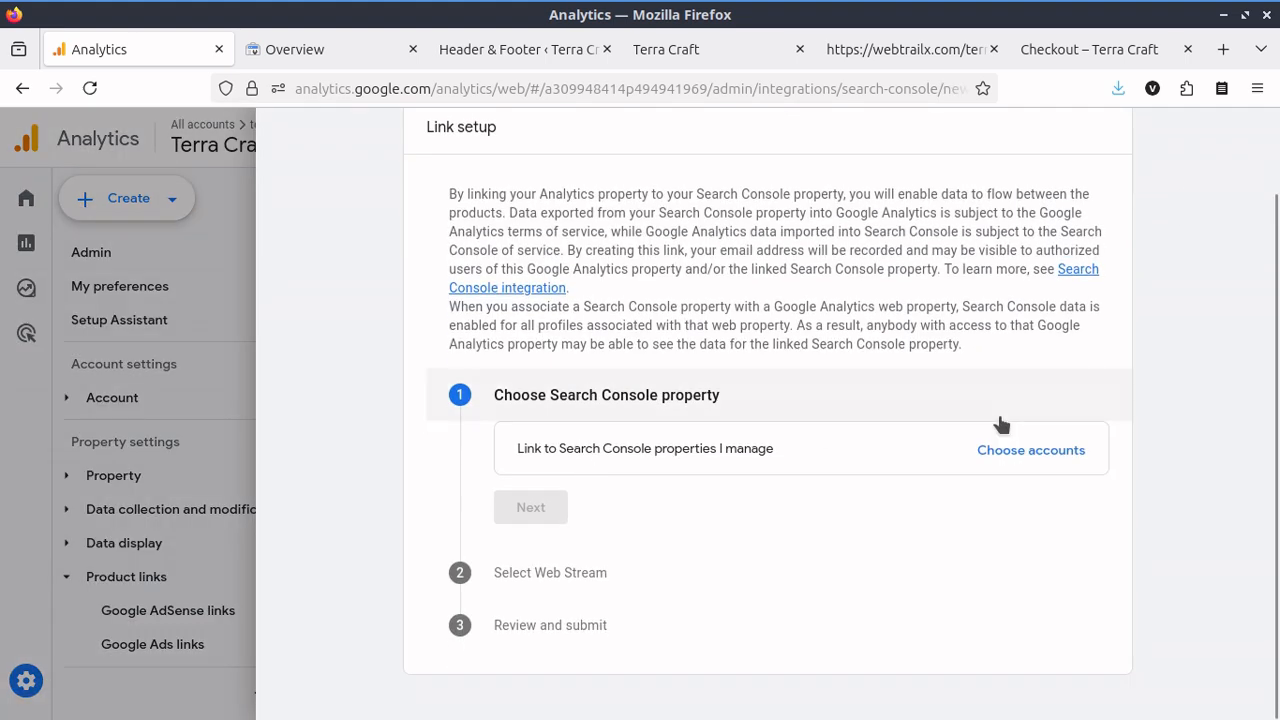
{"action": "left_click", "coordinate": [1018, 462]}
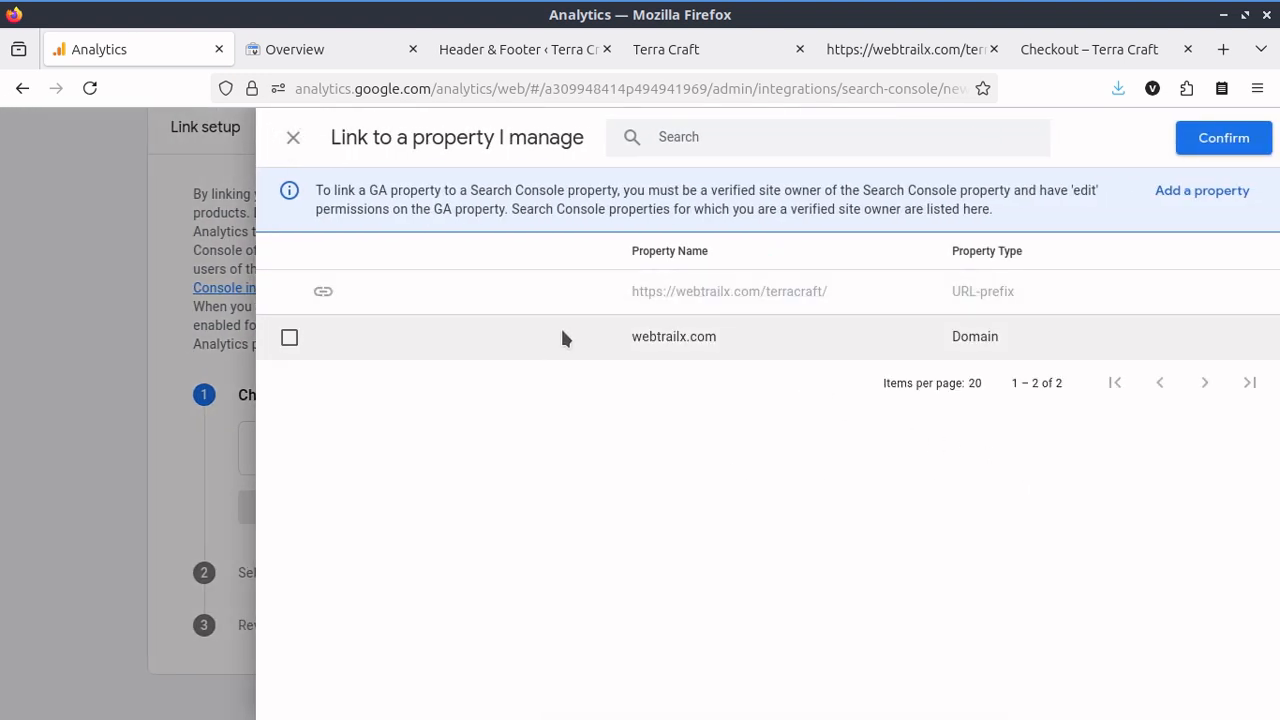
{"action": "left_click", "coordinate": [289, 338]}
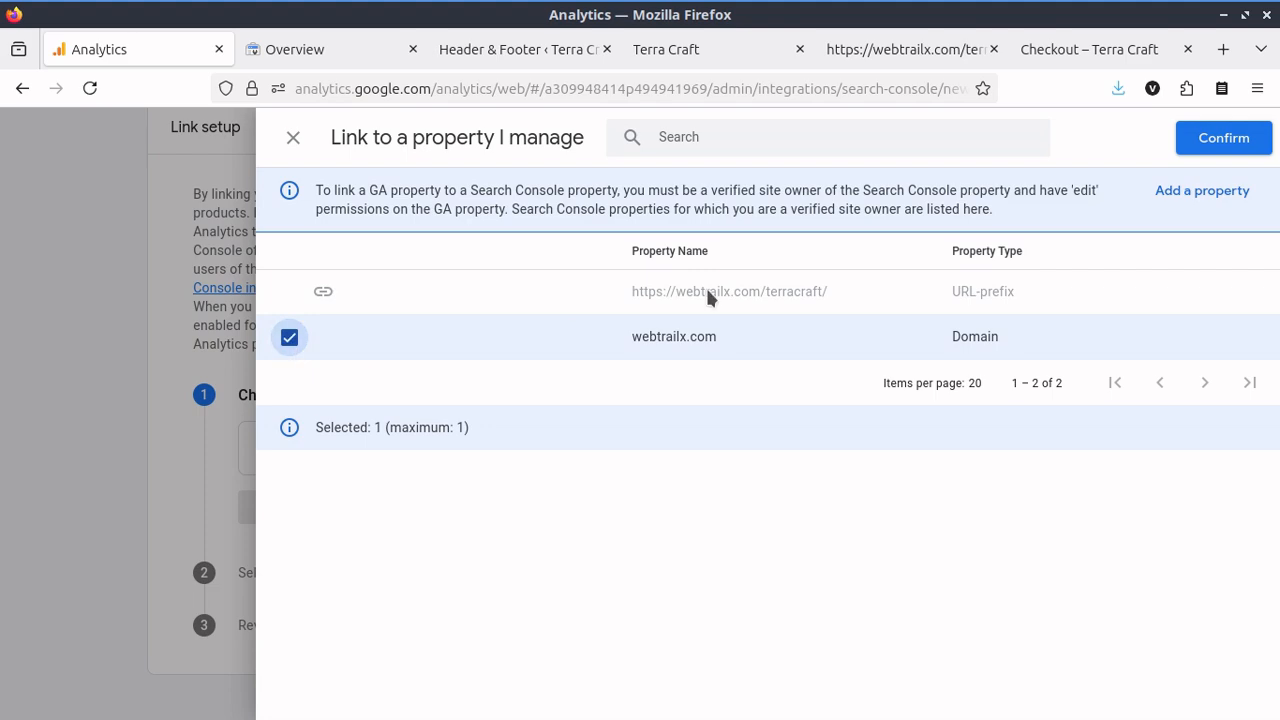
{"action": "left_click", "coordinate": [1208, 143]}
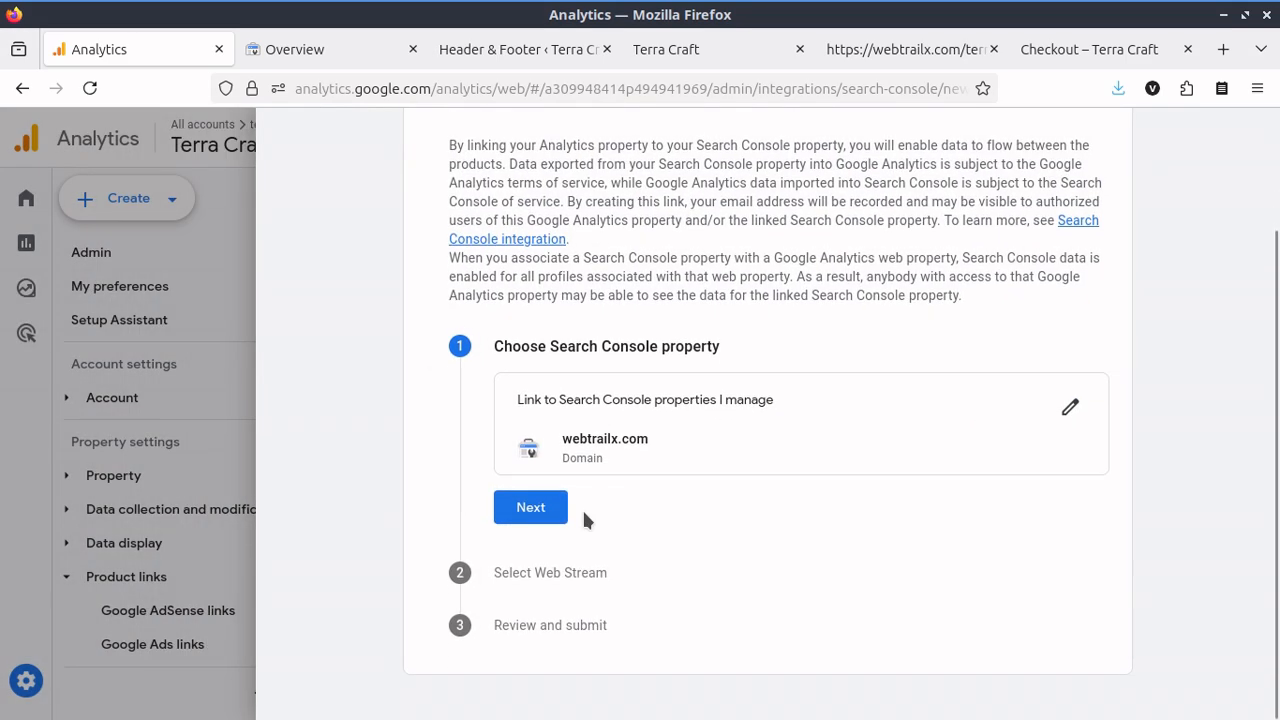
{"action": "left_click", "coordinate": [545, 507]}
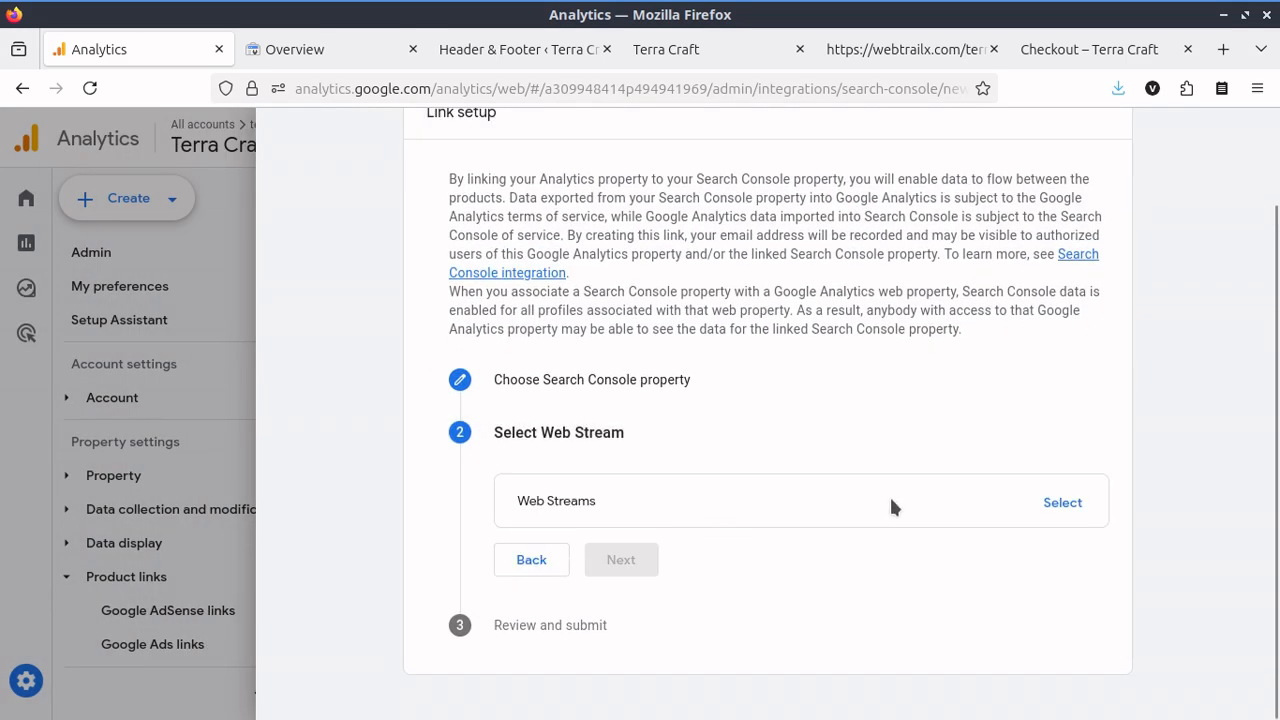
Select the terracraft web stream for the Search Console link, submit the link and close the results.
{"action": "left_click", "coordinate": [1062, 502]}
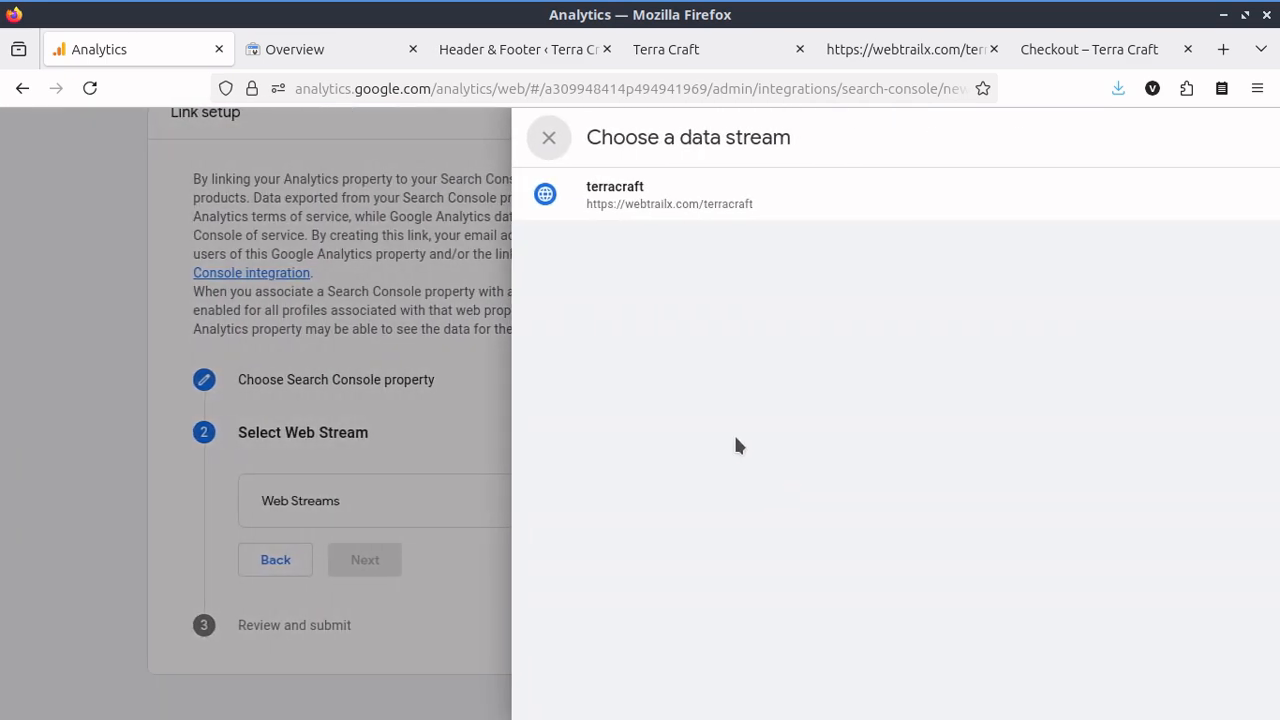
{"action": "left_click", "coordinate": [626, 205]}
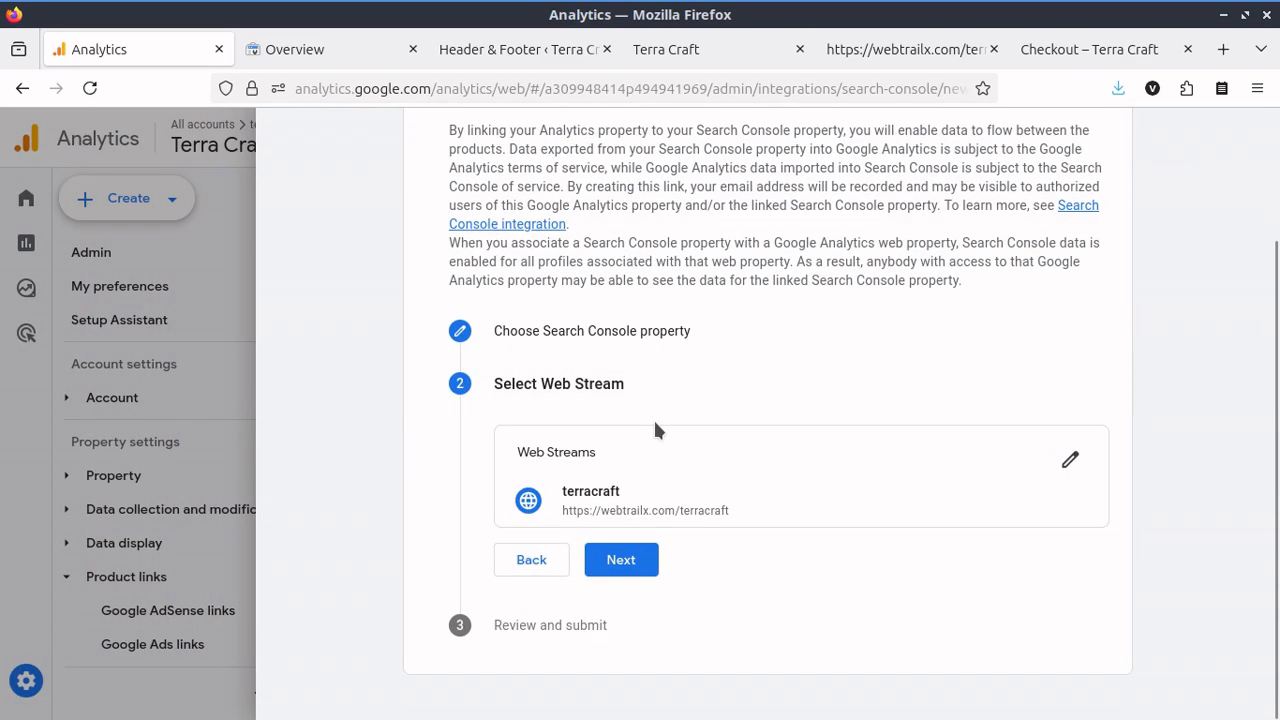
{"action": "left_click", "coordinate": [619, 586]}
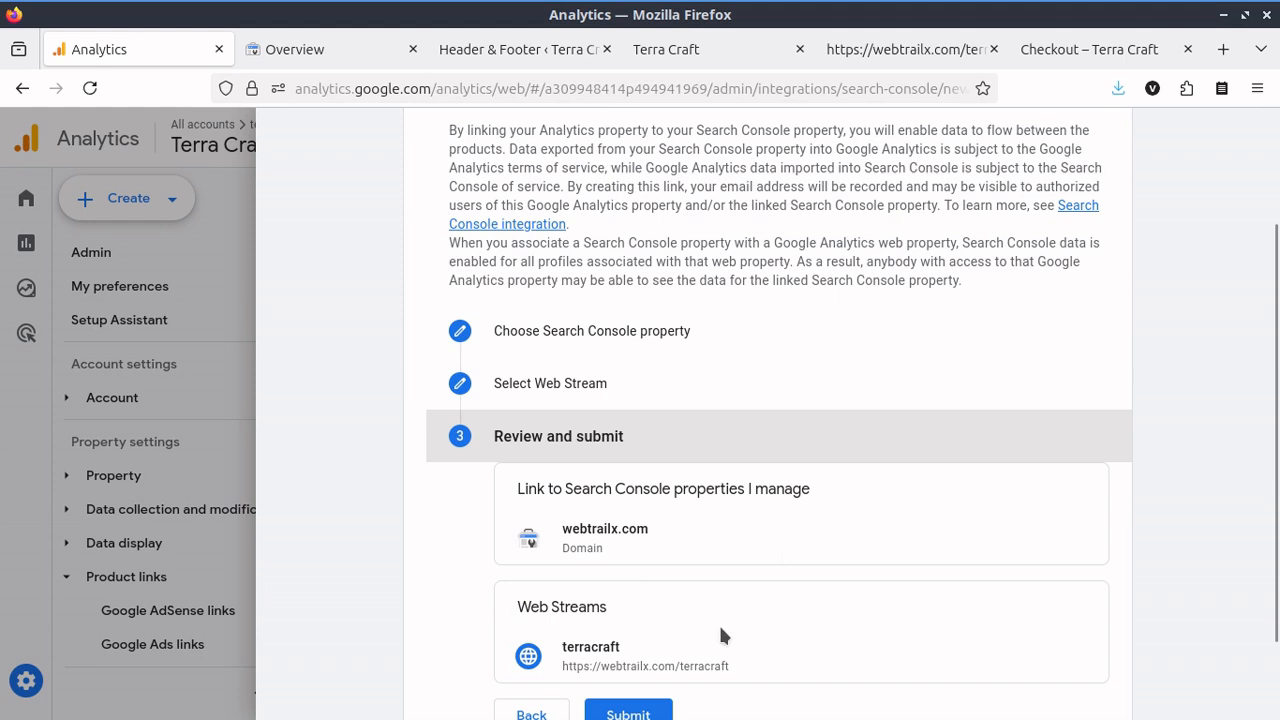
{"action": "left_click", "coordinate": [650, 612]}
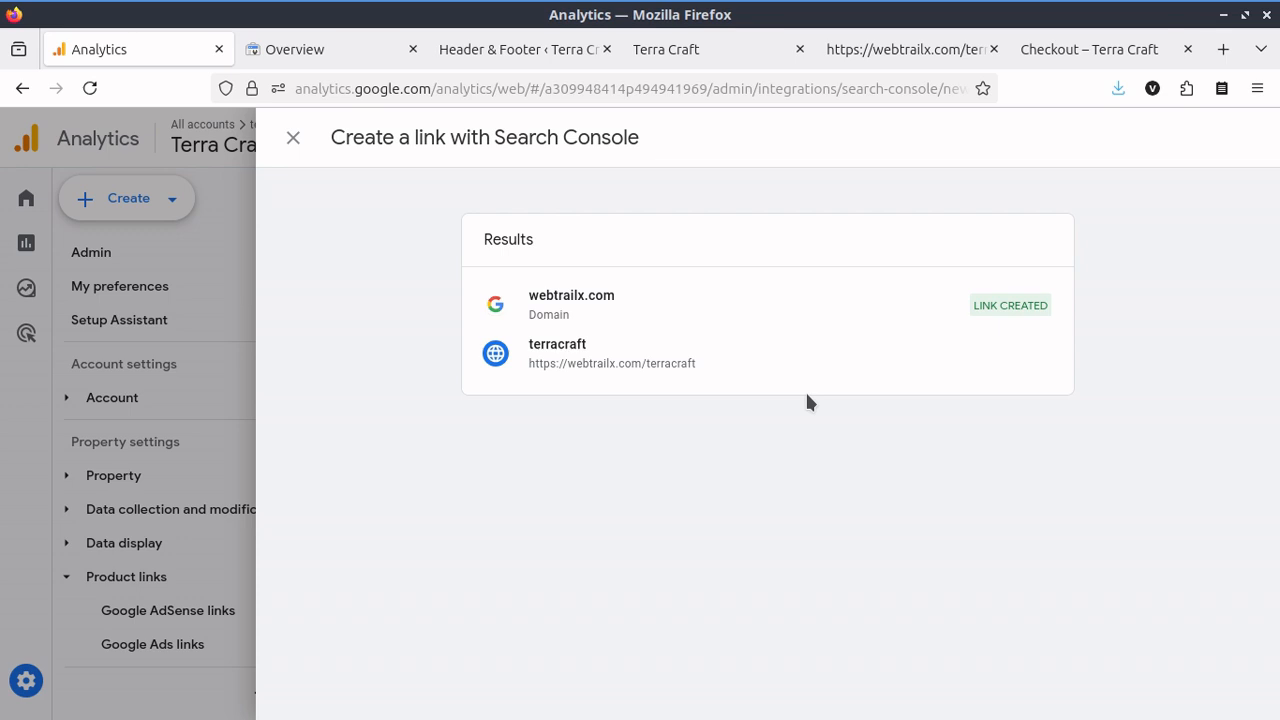
{"action": "left_click", "coordinate": [290, 140]}
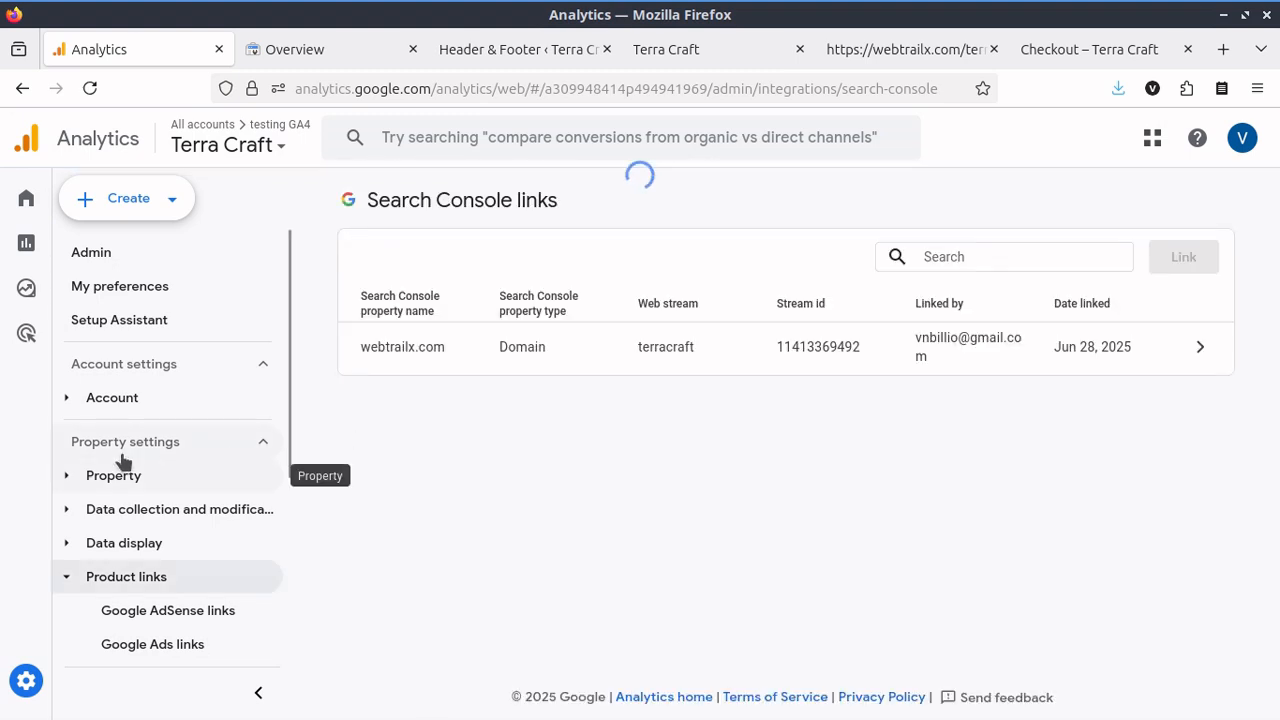
Return to the Analytics reports, check the Search Console section and view the Realtime overview.
{"action": "left_click", "coordinate": [110, 472]}
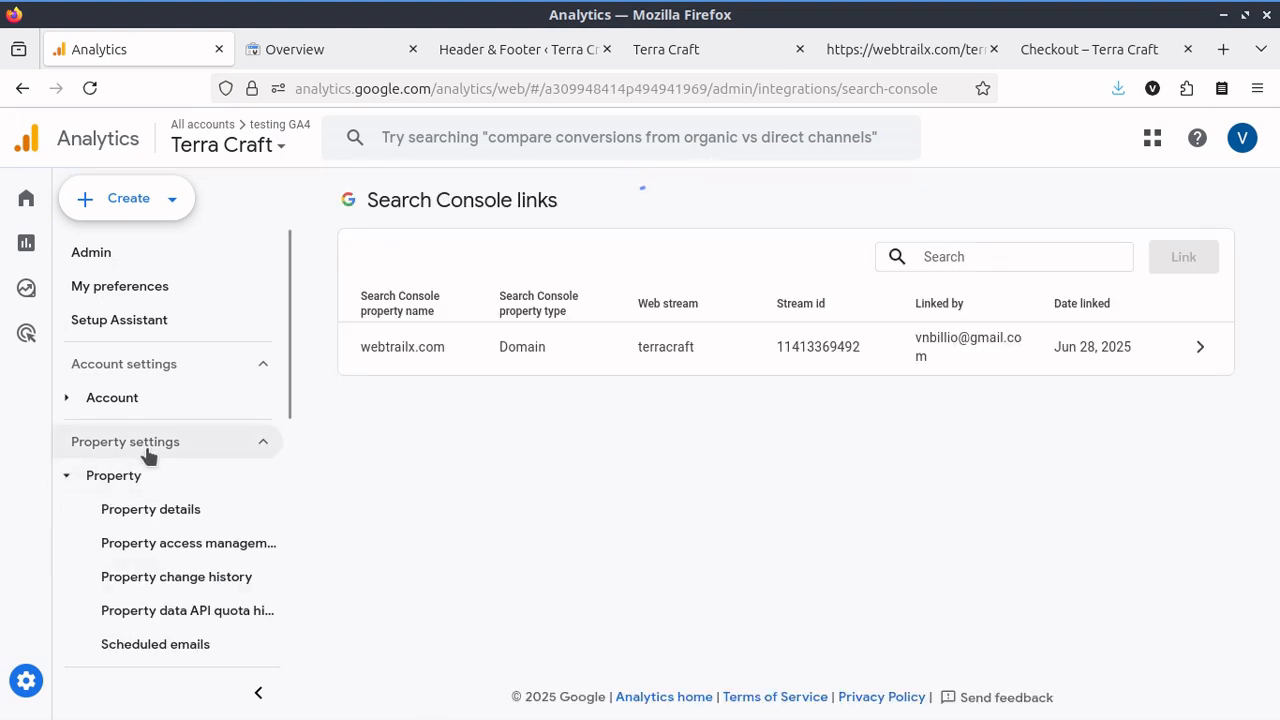
{"action": "left_click", "coordinate": [147, 444]}
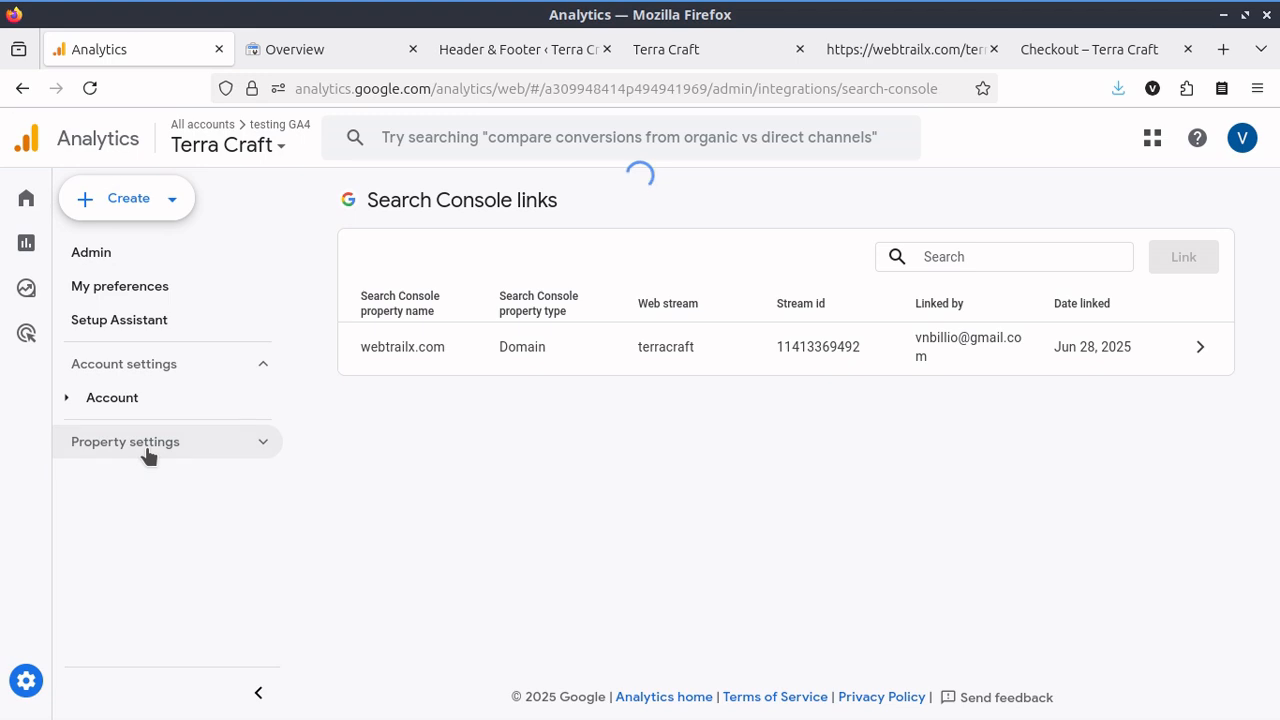
{"action": "left_click", "coordinate": [30, 246]}
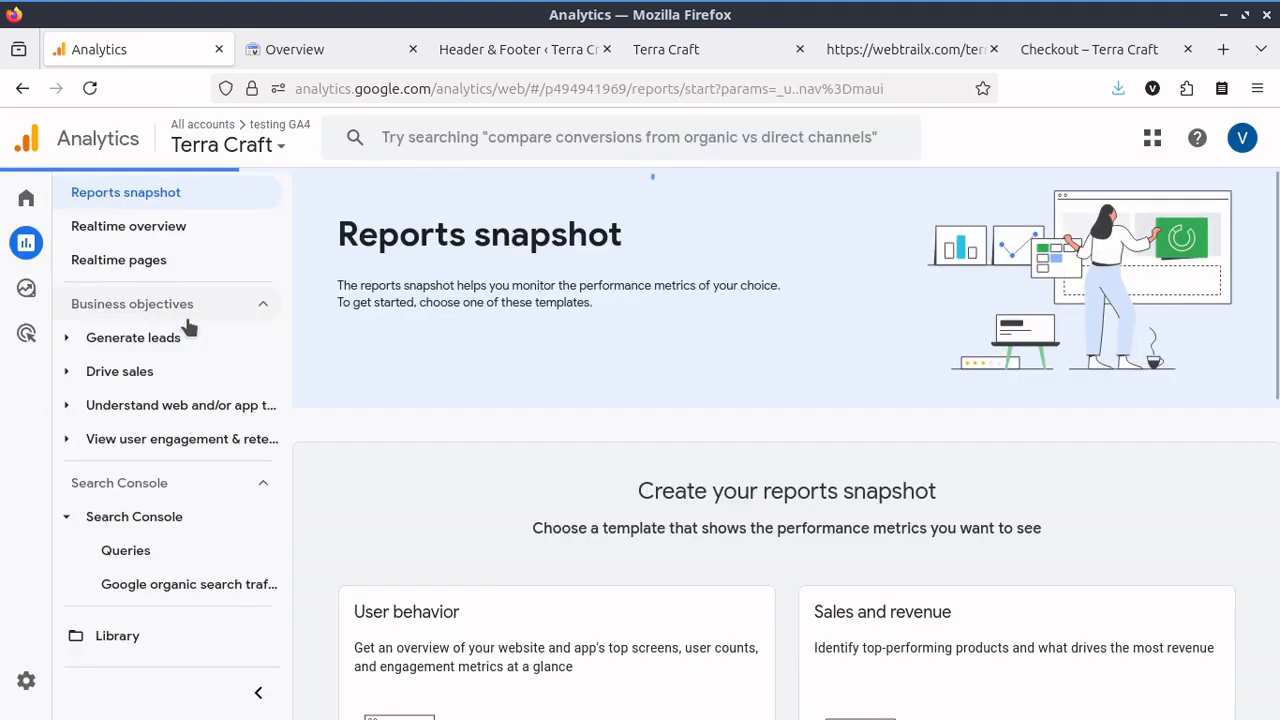
{"action": "scroll", "coordinate": [166, 427], "scroll_direction": "down", "scroll_amount": 2}
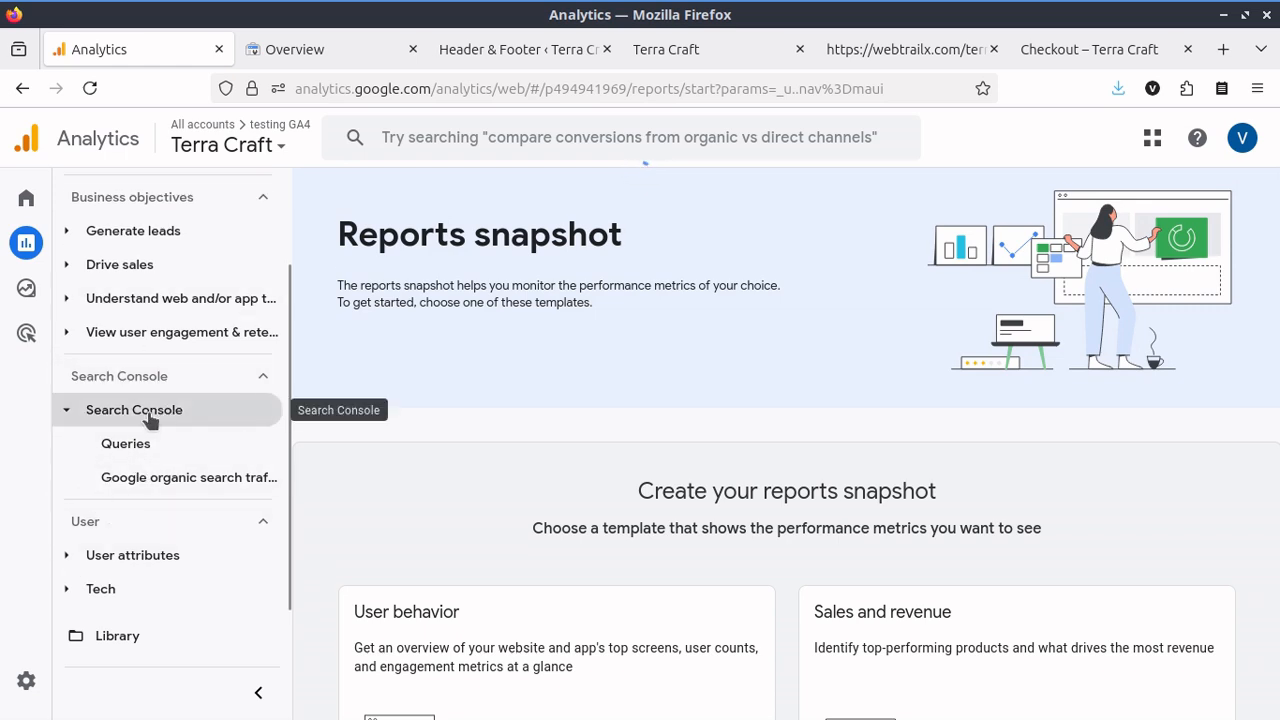
{"action": "left_click", "coordinate": [150, 417]}
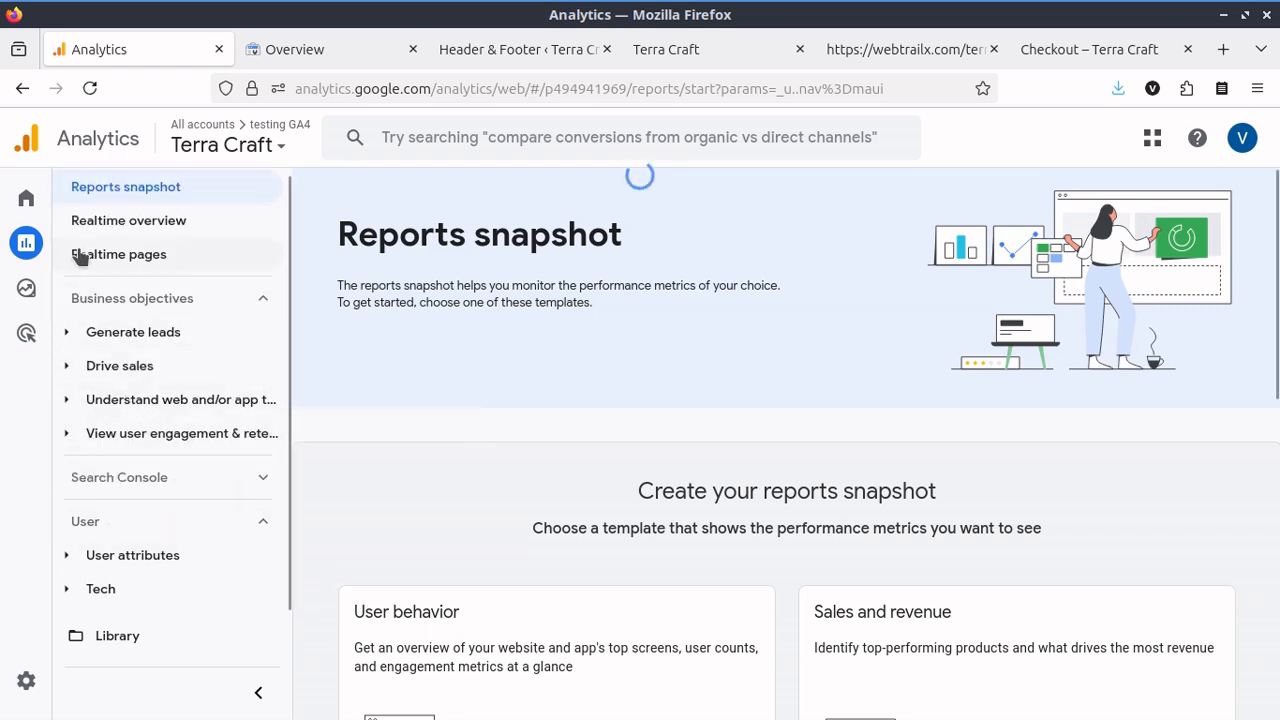
{"action": "left_click", "coordinate": [171, 224]}
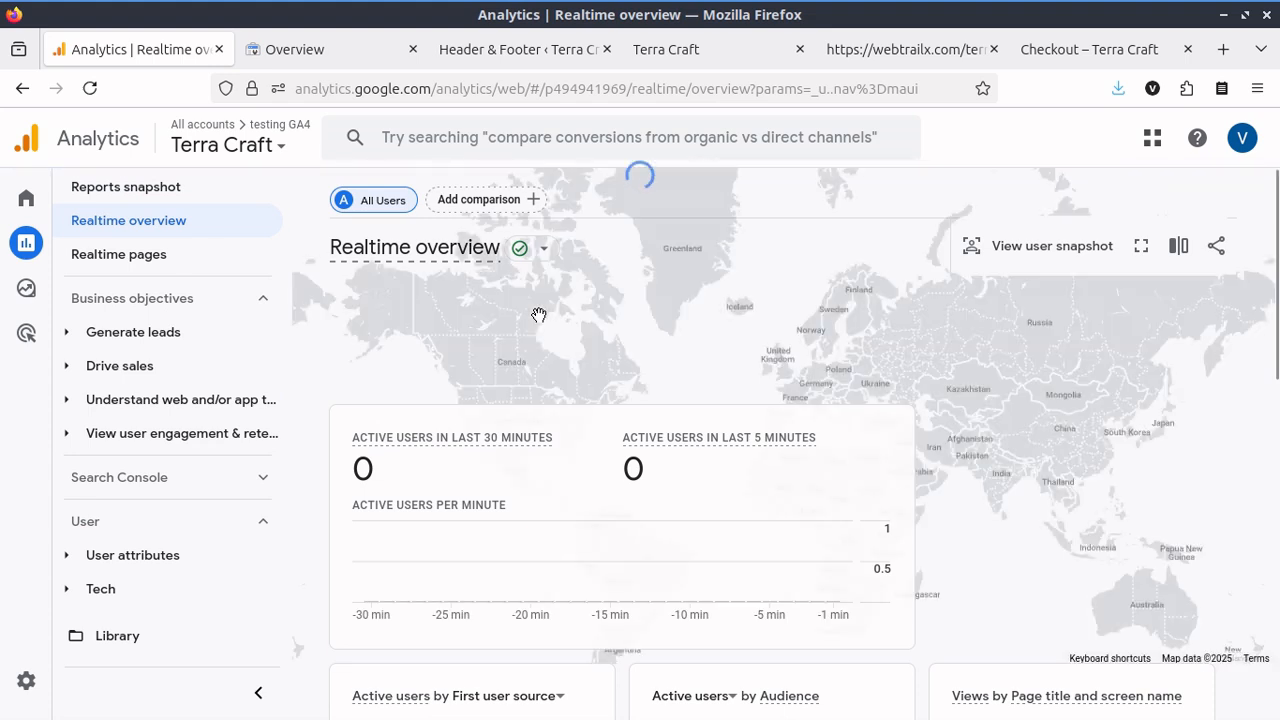
{"action": "scroll", "coordinate": [558, 477], "scroll_direction": "down", "scroll_amount": 5}
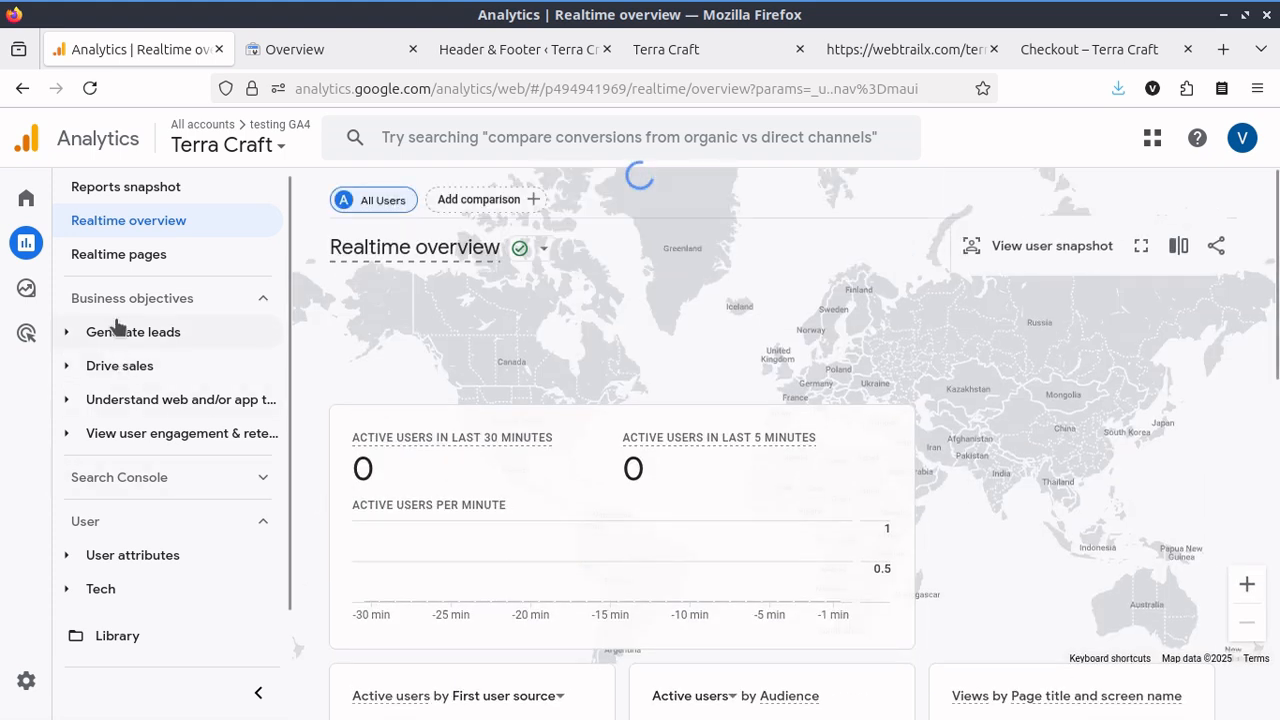
Switch to the Terra Craft site, reload its home and checkout pages, and open the shopping cart.
{"action": "left_click", "coordinate": [737, 50]}
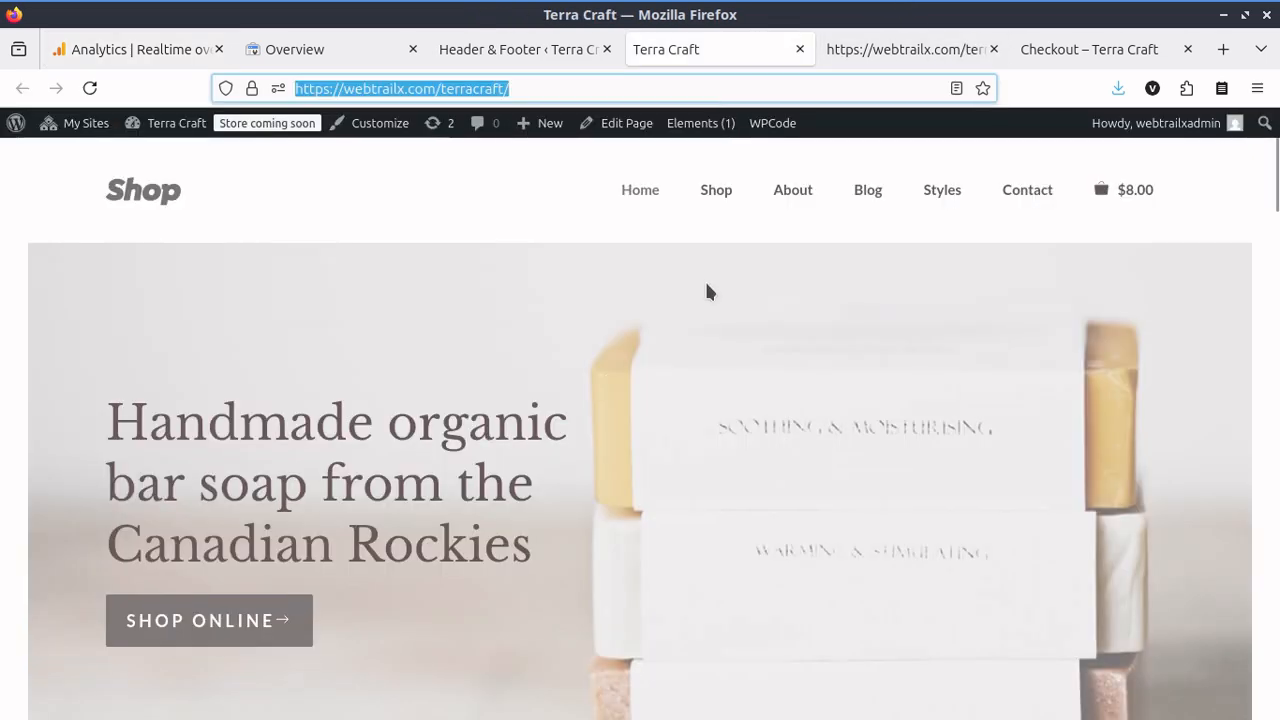
{"action": "key", "text": "F5"}
{"action": "left_click", "coordinate": [1106, 196]}
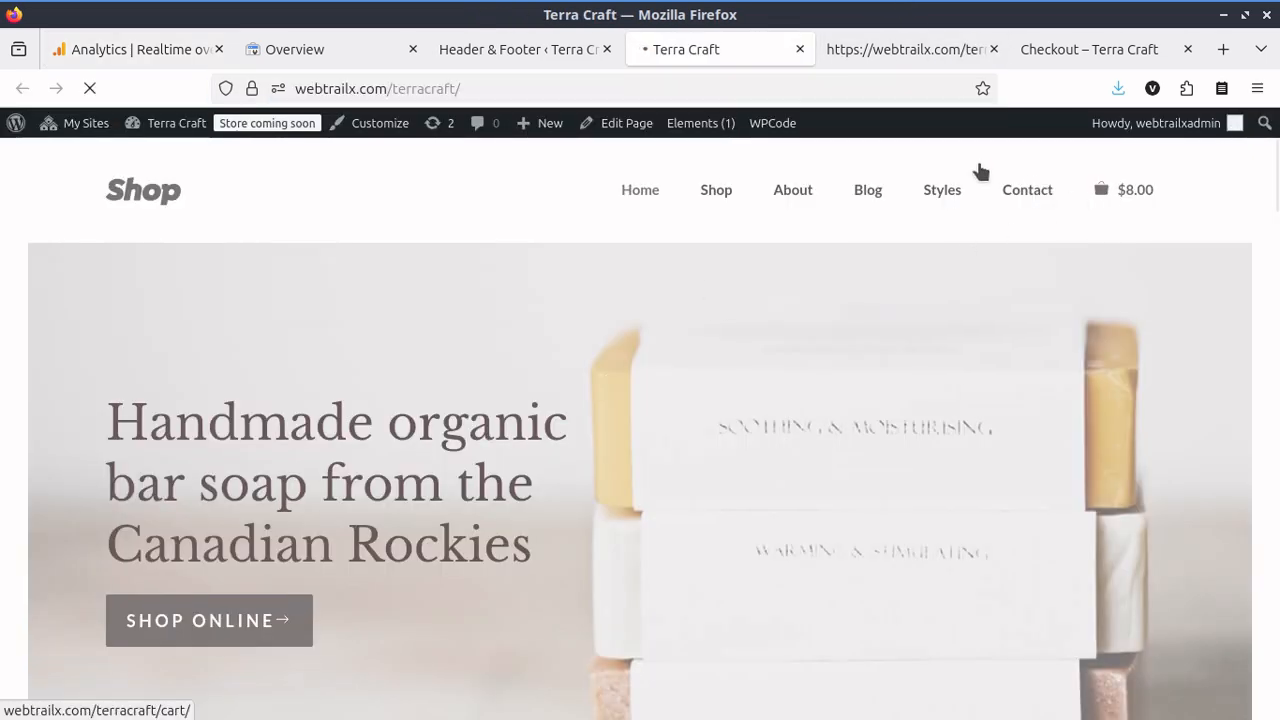
{"action": "left_click", "coordinate": [1089, 49]}
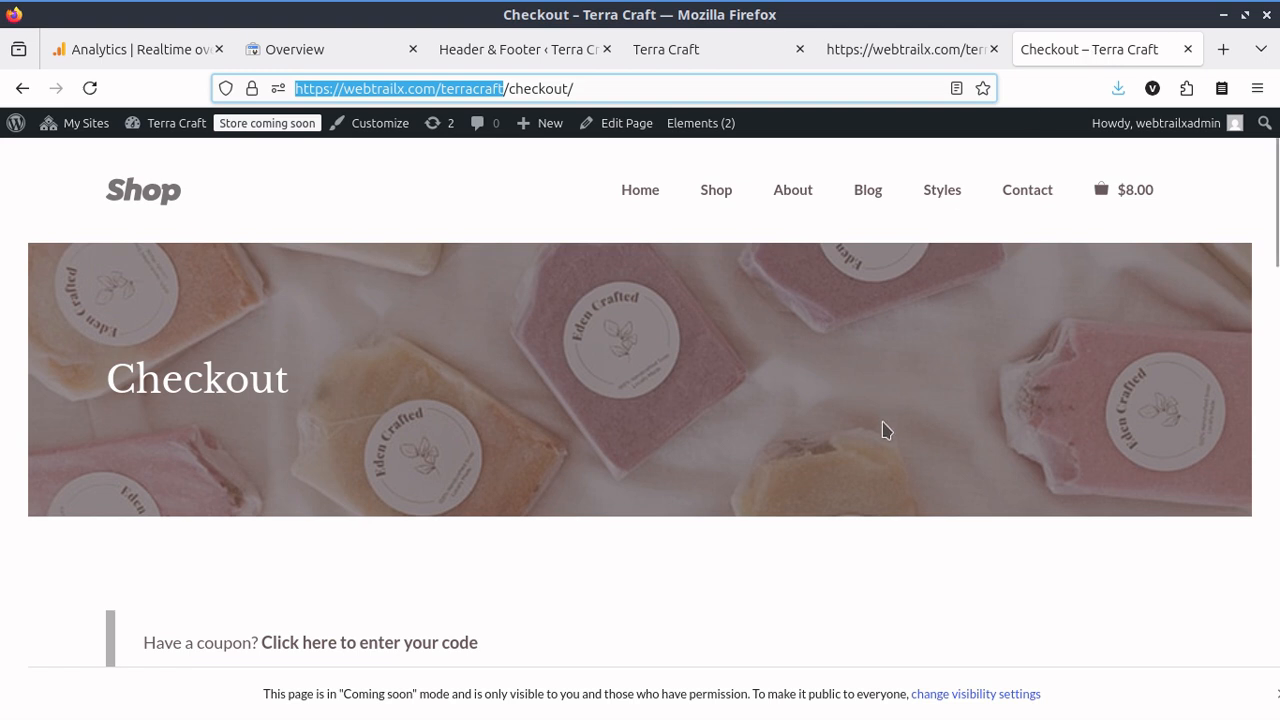
{"action": "key", "text": "F5"}
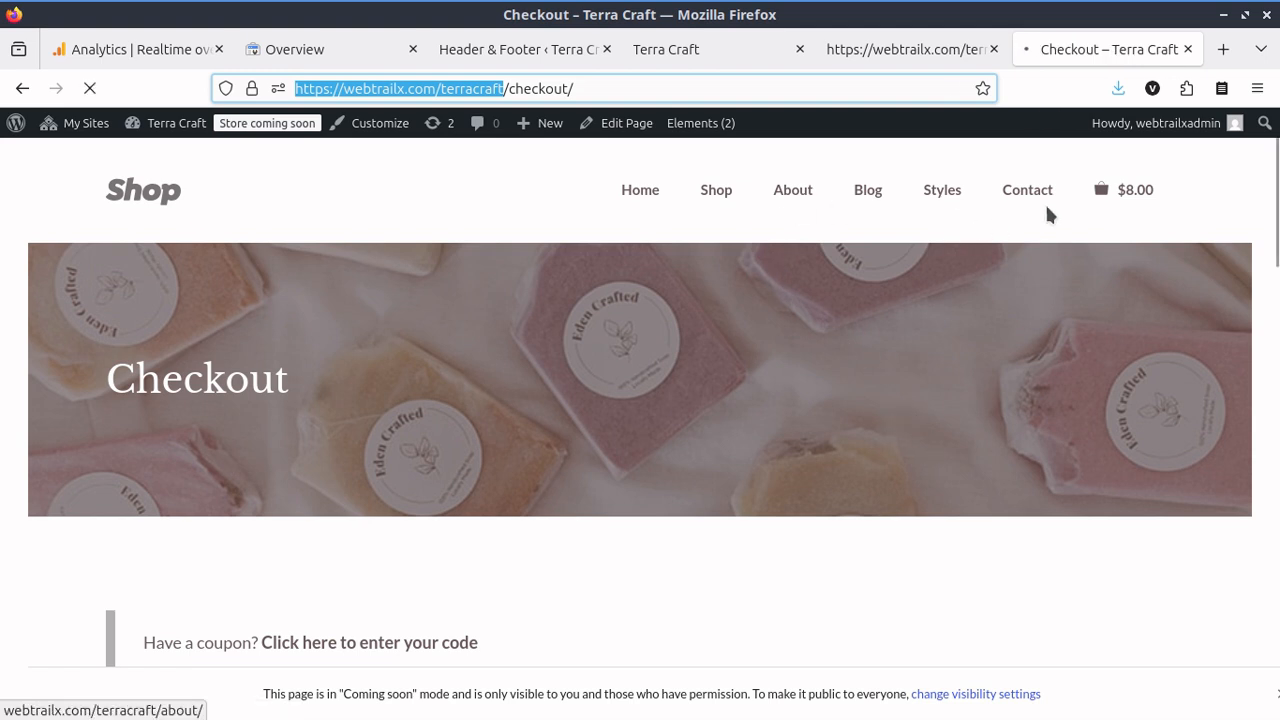
{"action": "left_click", "coordinate": [1117, 194]}
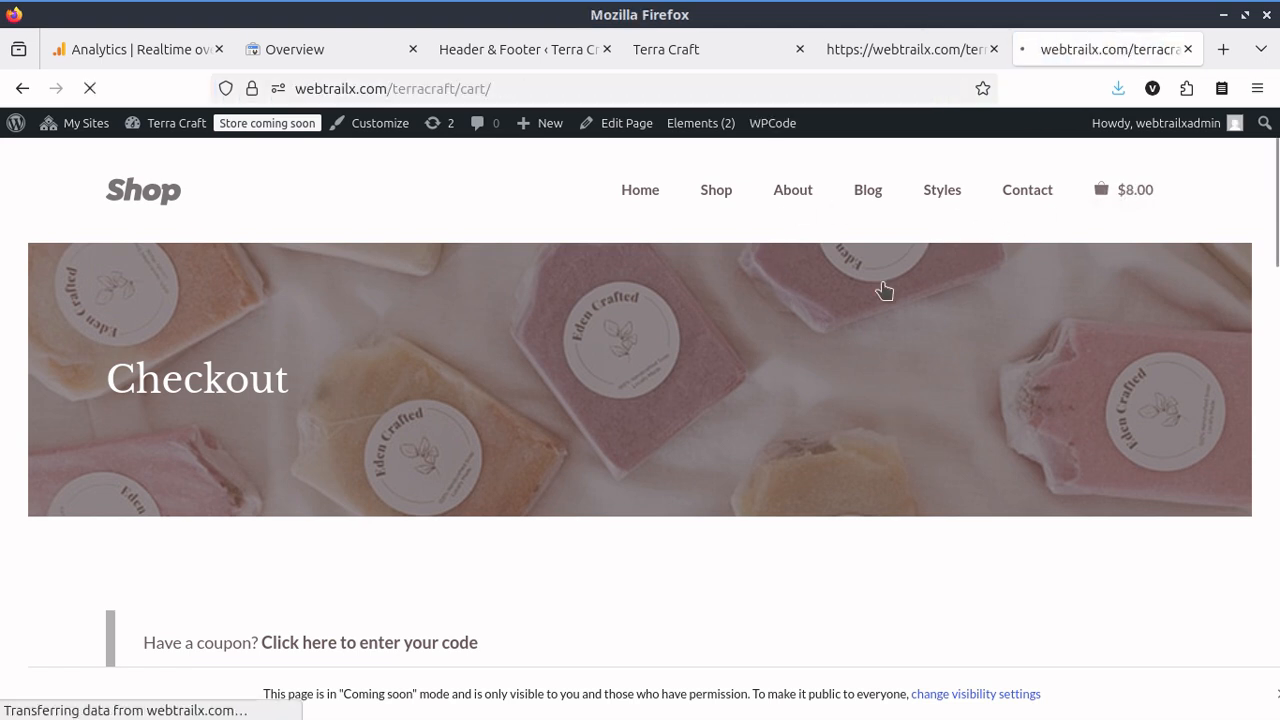
Look through the whole cart page, proceed to checkout and view the billing details and order summary.
{"action": "scroll", "coordinate": [729, 435], "scroll_direction": "down", "scroll_amount": 8}
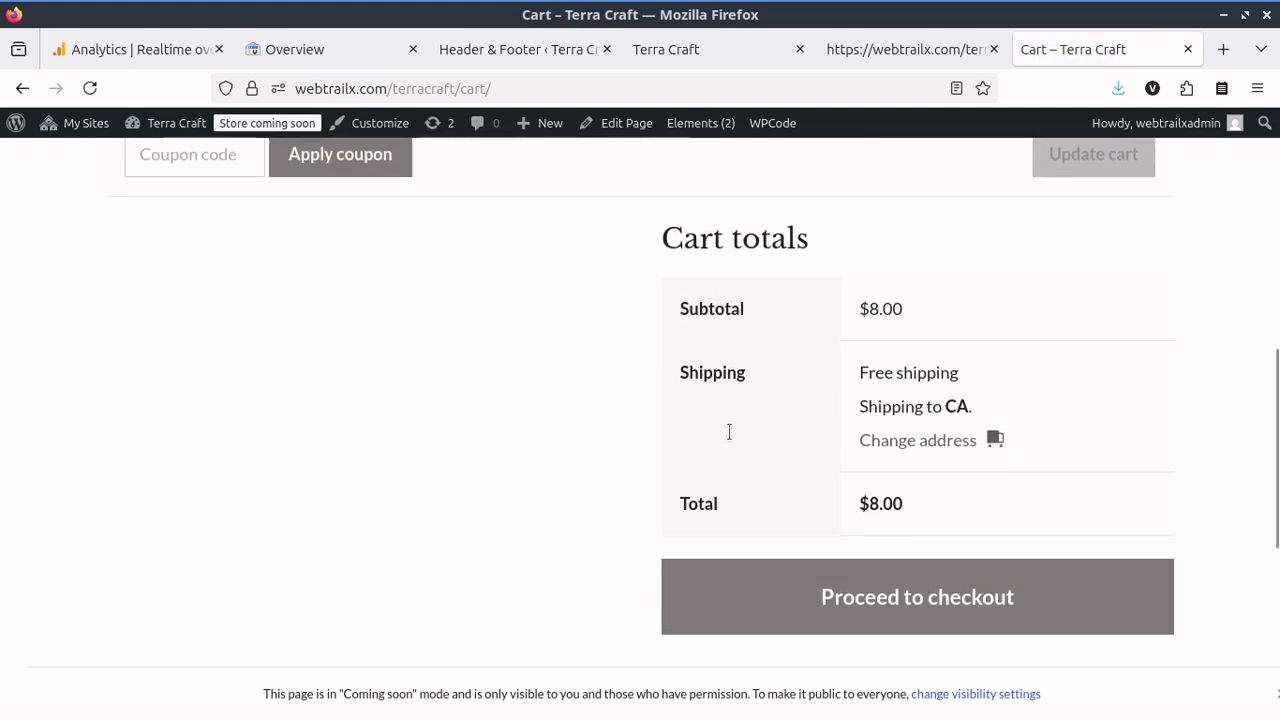
{"action": "scroll", "coordinate": [729, 435], "scroll_direction": "down", "scroll_amount": 4}
{"action": "scroll", "coordinate": [777, 480], "scroll_direction": "up", "scroll_amount": 12}
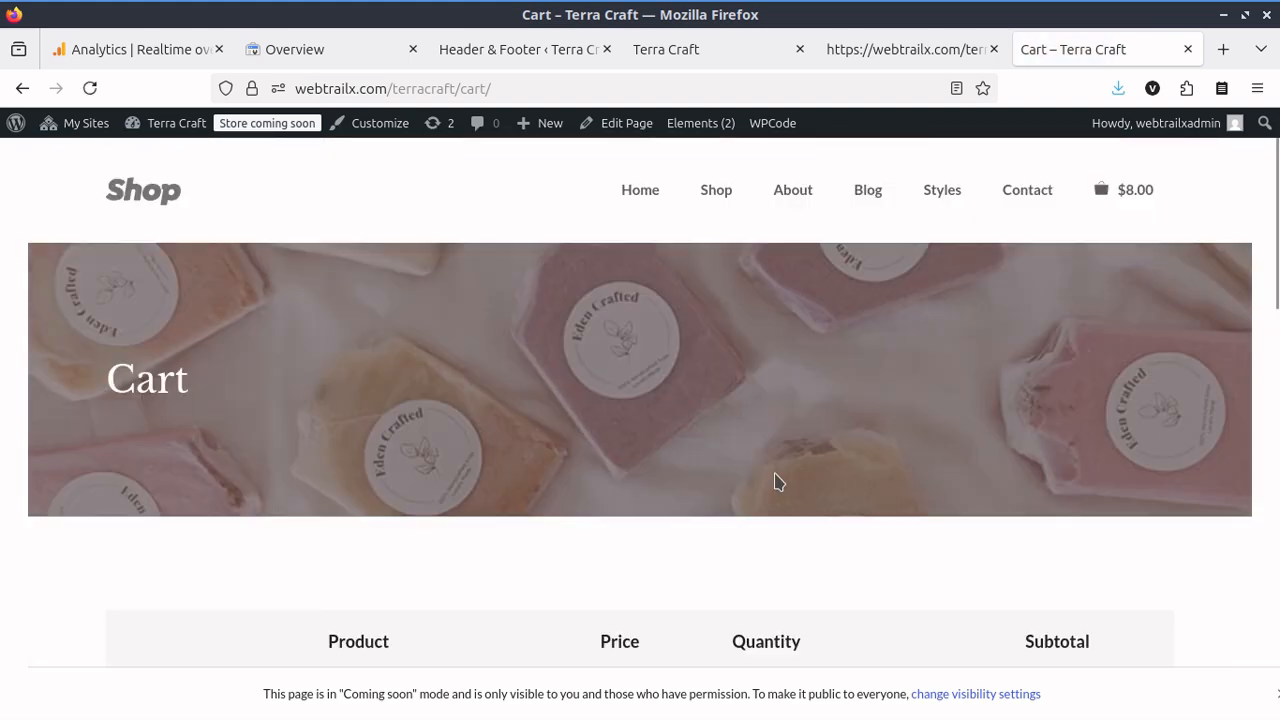
{"action": "scroll", "coordinate": [1030, 385], "scroll_direction": "down", "scroll_amount": 12}
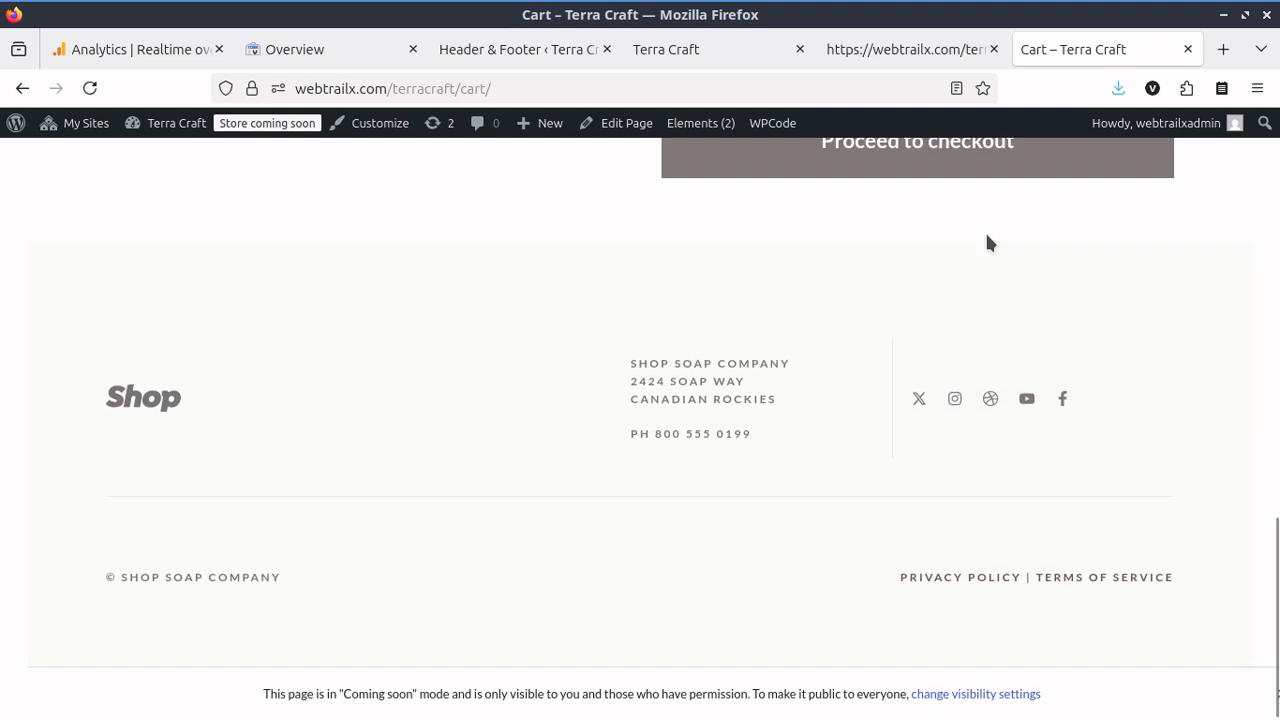
{"action": "scroll", "coordinate": [987, 243], "scroll_direction": "up", "scroll_amount": 2}
{"action": "left_click", "coordinate": [921, 286]}
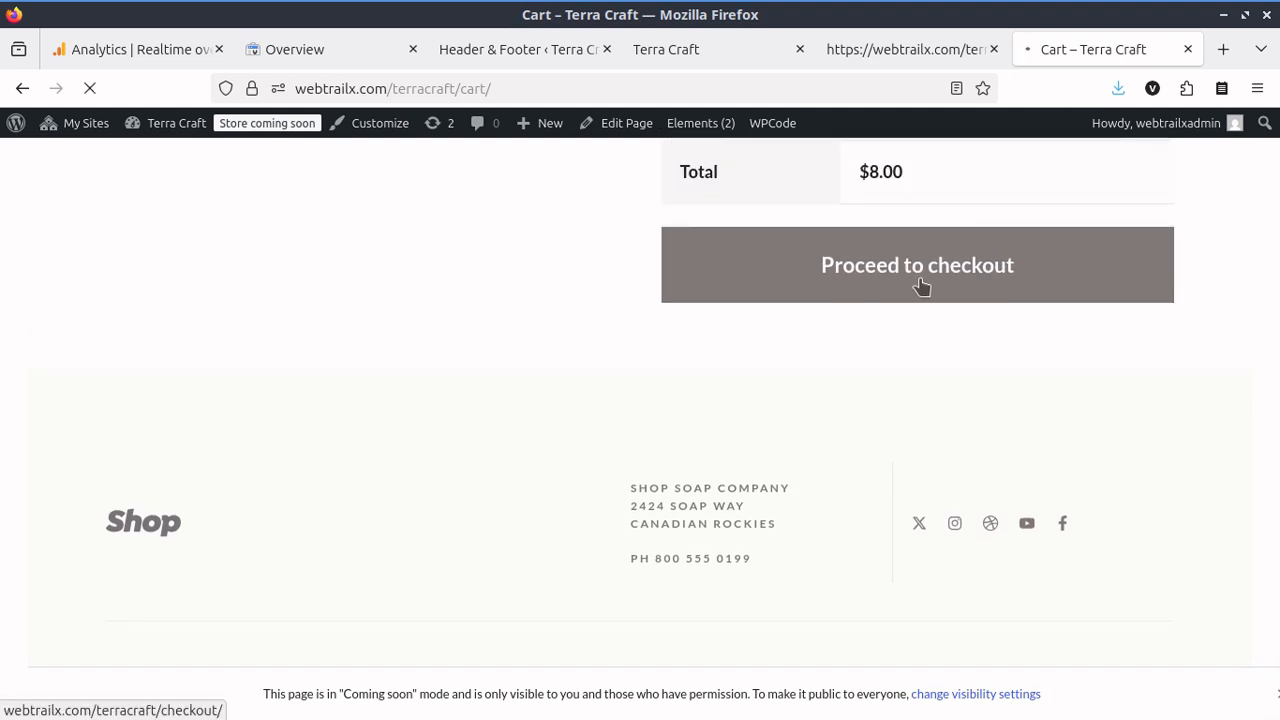
{"action": "scroll", "coordinate": [531, 366], "scroll_direction": "down", "scroll_amount": 8}
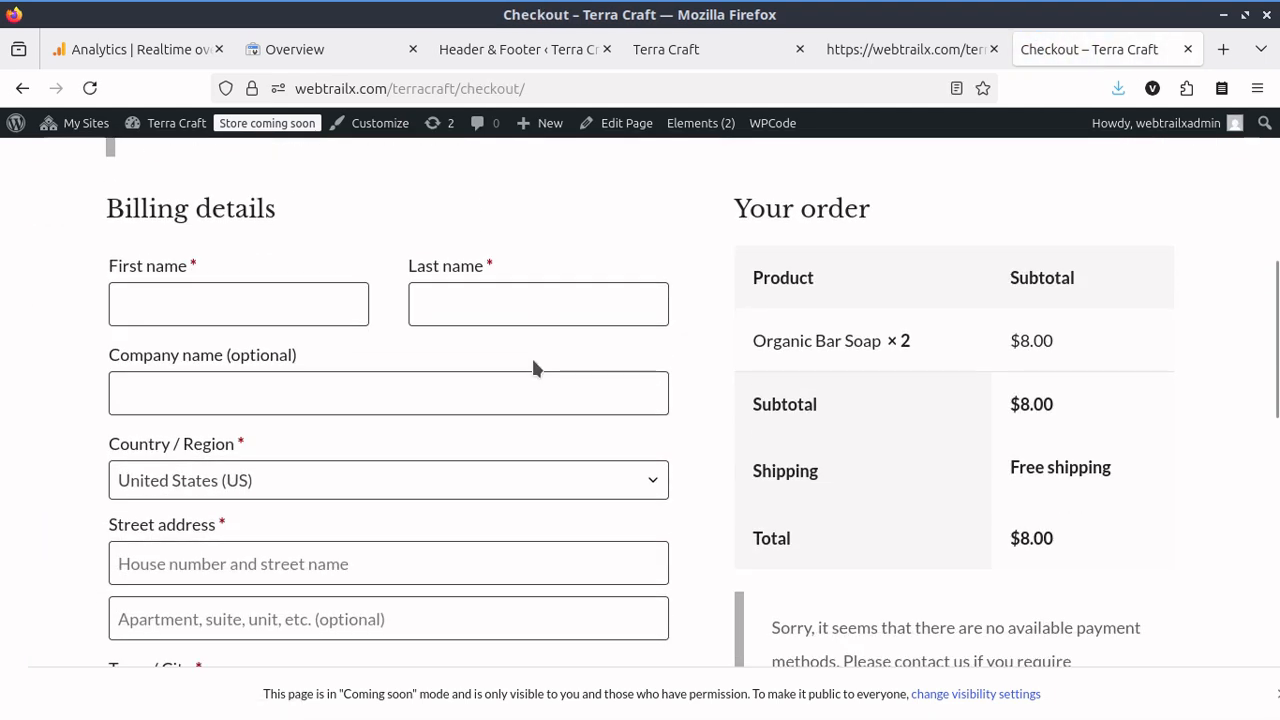
Glance at Search Console and the WPCode header settings, then reload the Analytics Realtime overview and check its active user cards.
{"action": "left_click", "coordinate": [375, 49]}
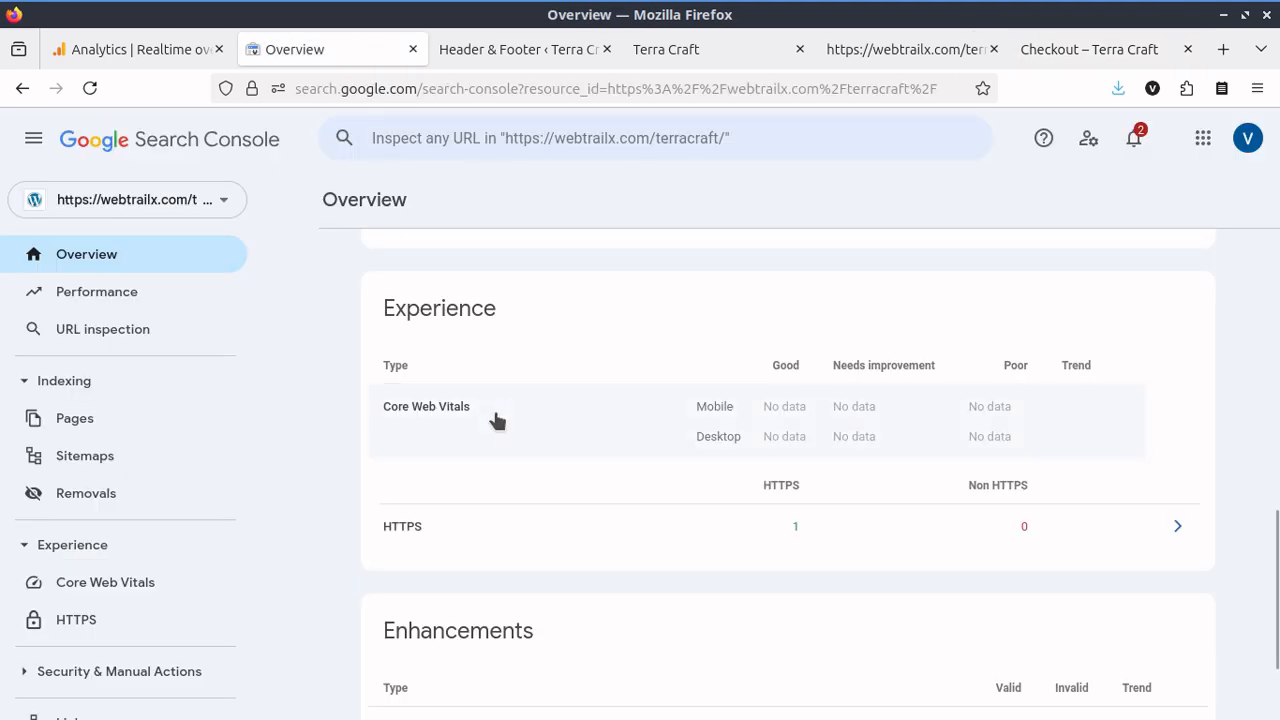
{"action": "left_click", "coordinate": [500, 47]}
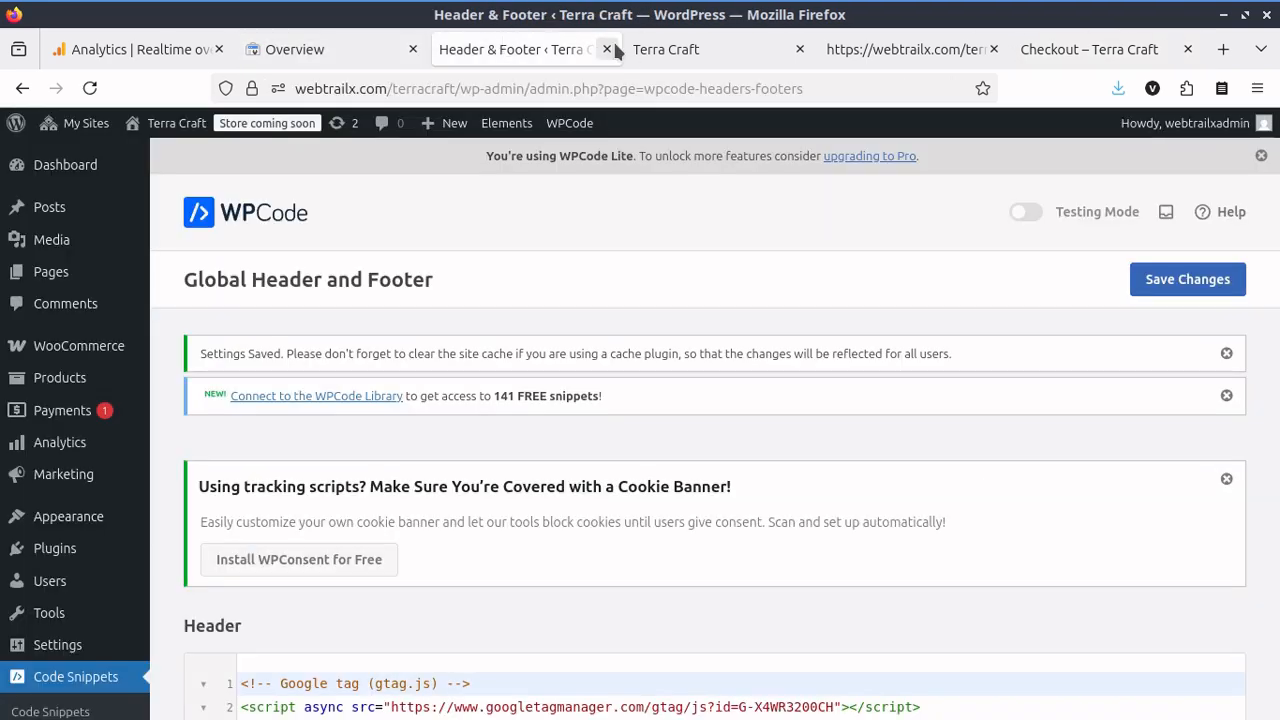
{"action": "left_click", "coordinate": [140, 49]}
{"action": "key", "text": "F5"}
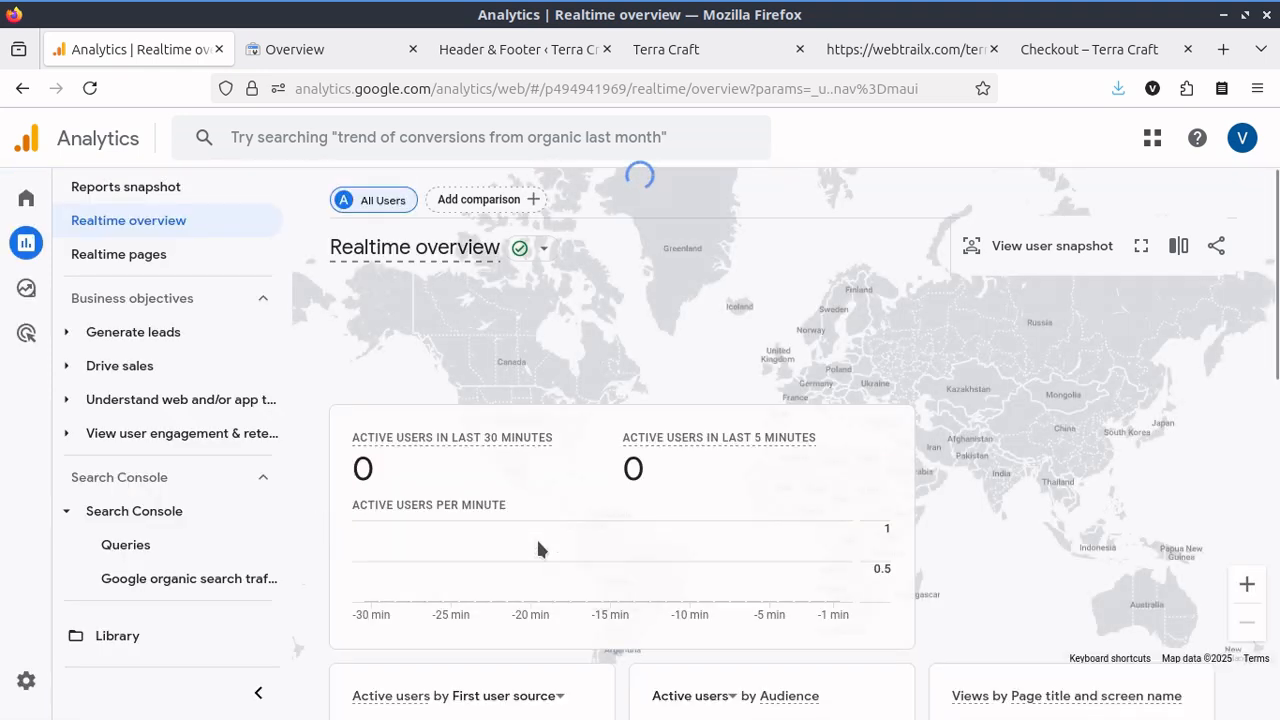
{"action": "scroll", "coordinate": [697, 525], "scroll_direction": "down", "scroll_amount": 5}
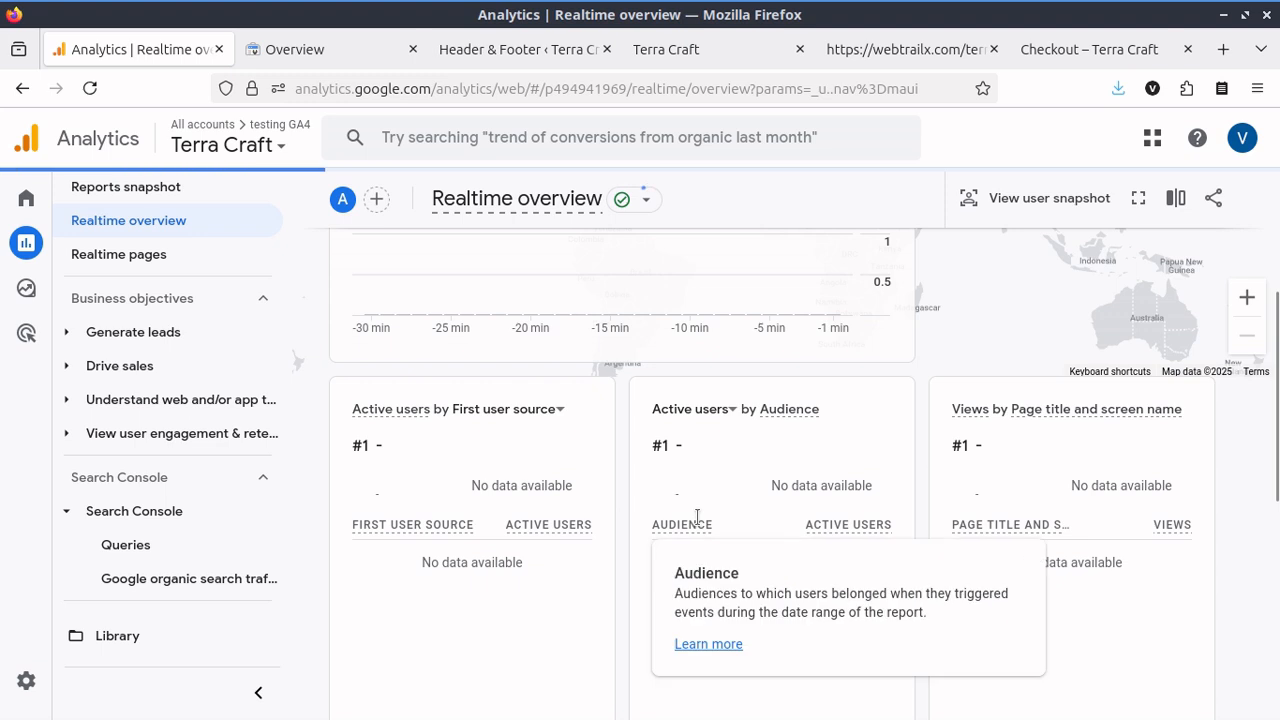
Examine the Realtime overview's active users chart and all its user, page view and event cards.
{"action": "scroll", "coordinate": [697, 515], "scroll_direction": "up", "scroll_amount": 2}
{"action": "mouse_move", "coordinate": [830, 355]}
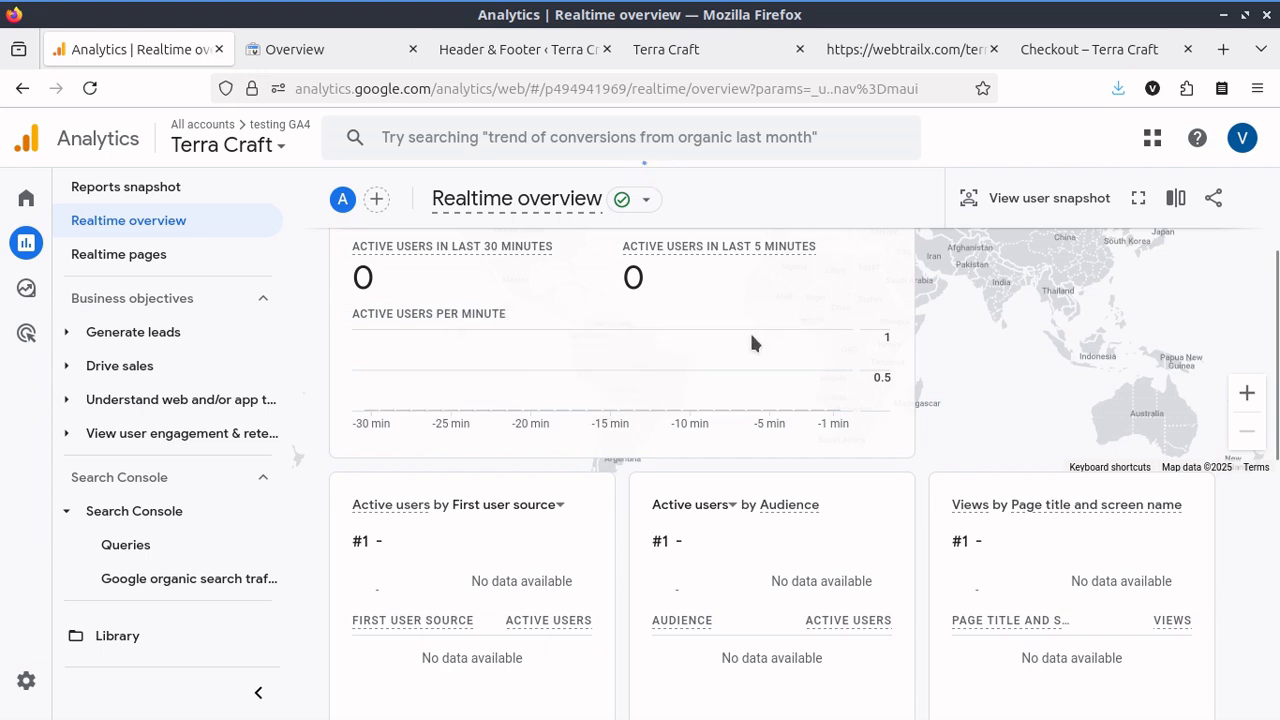
{"action": "scroll", "coordinate": [702, 369], "scroll_direction": "up", "scroll_amount": 3}
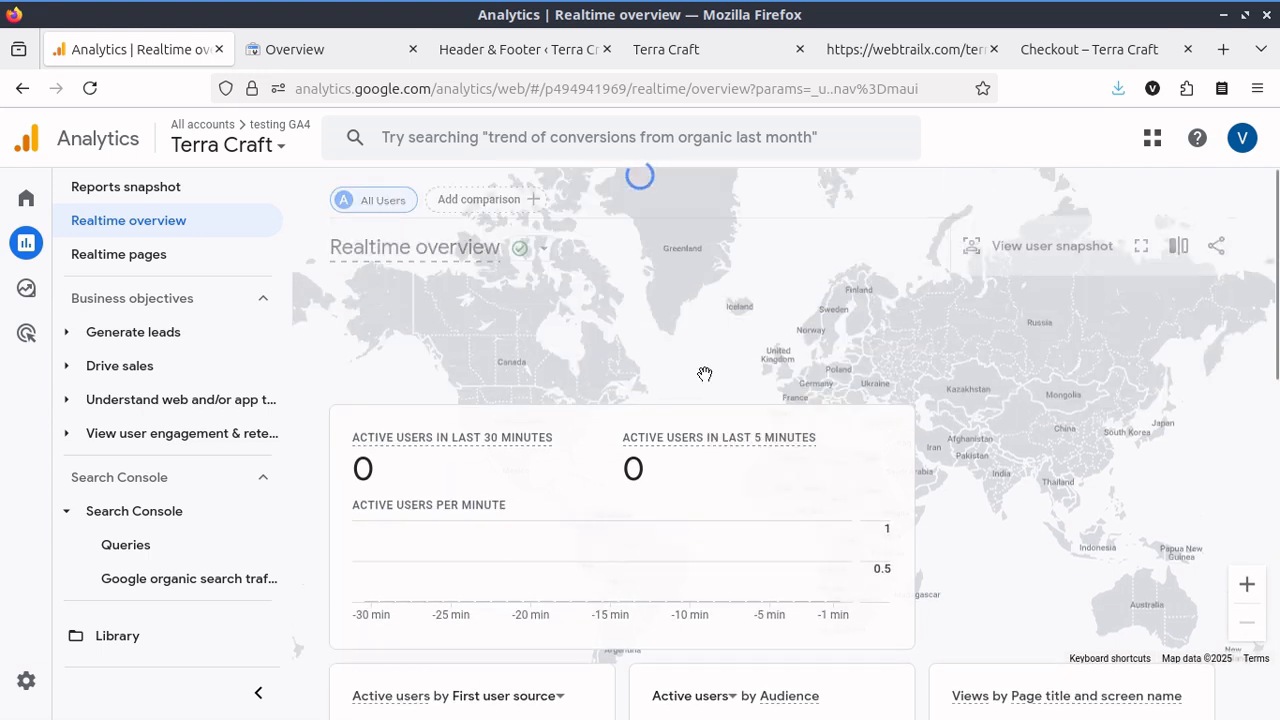
{"action": "scroll", "coordinate": [705, 374], "scroll_direction": "down", "scroll_amount": 2}
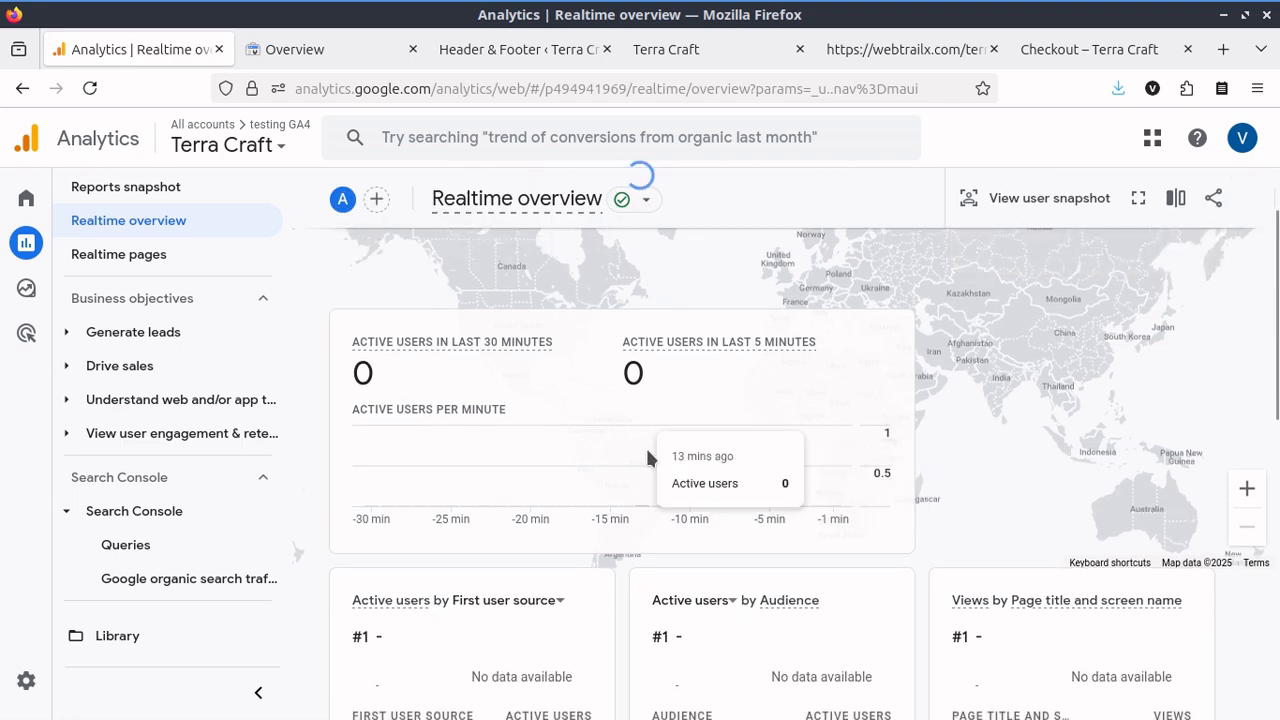
{"action": "scroll", "coordinate": [647, 452], "scroll_direction": "down", "scroll_amount": 5}
{"action": "scroll", "coordinate": [645, 445], "scroll_direction": "down", "scroll_amount": 3}
Open the Analytics Home page and look through its data collection status, user metrics and getting-started cards.
{"action": "mouse_move", "coordinate": [72, 230]}
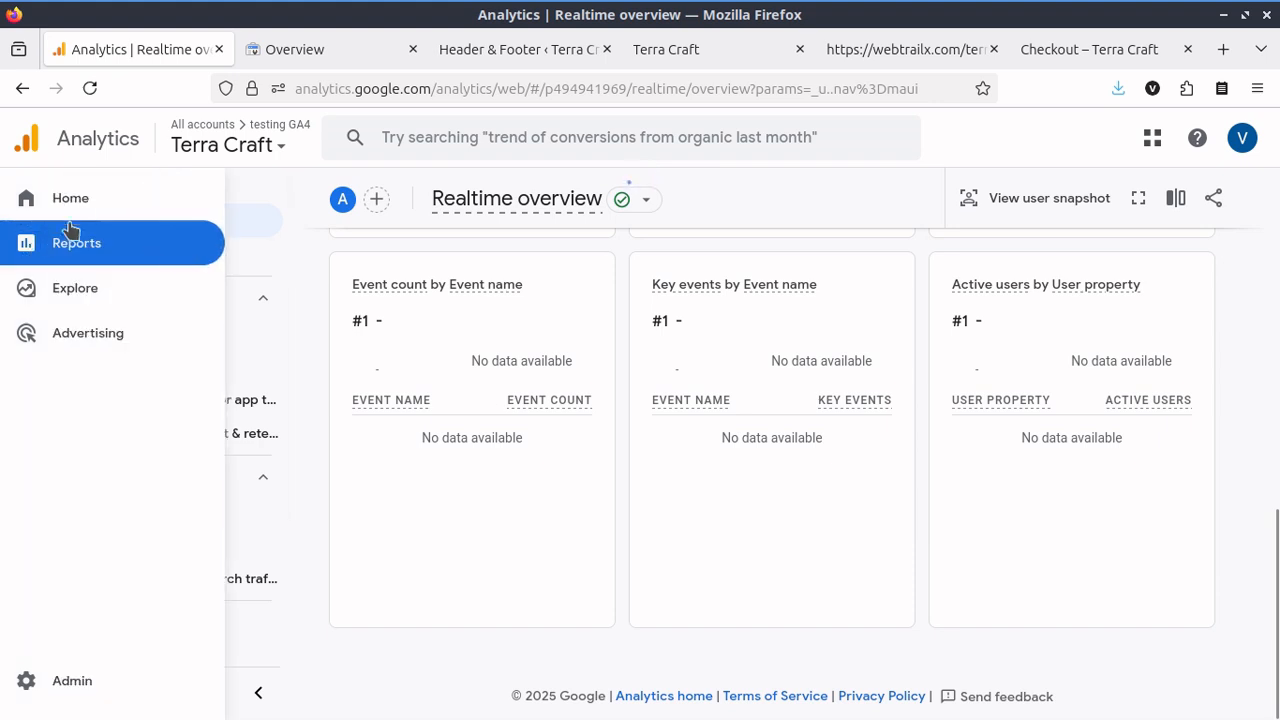
{"action": "left_click", "coordinate": [115, 205]}
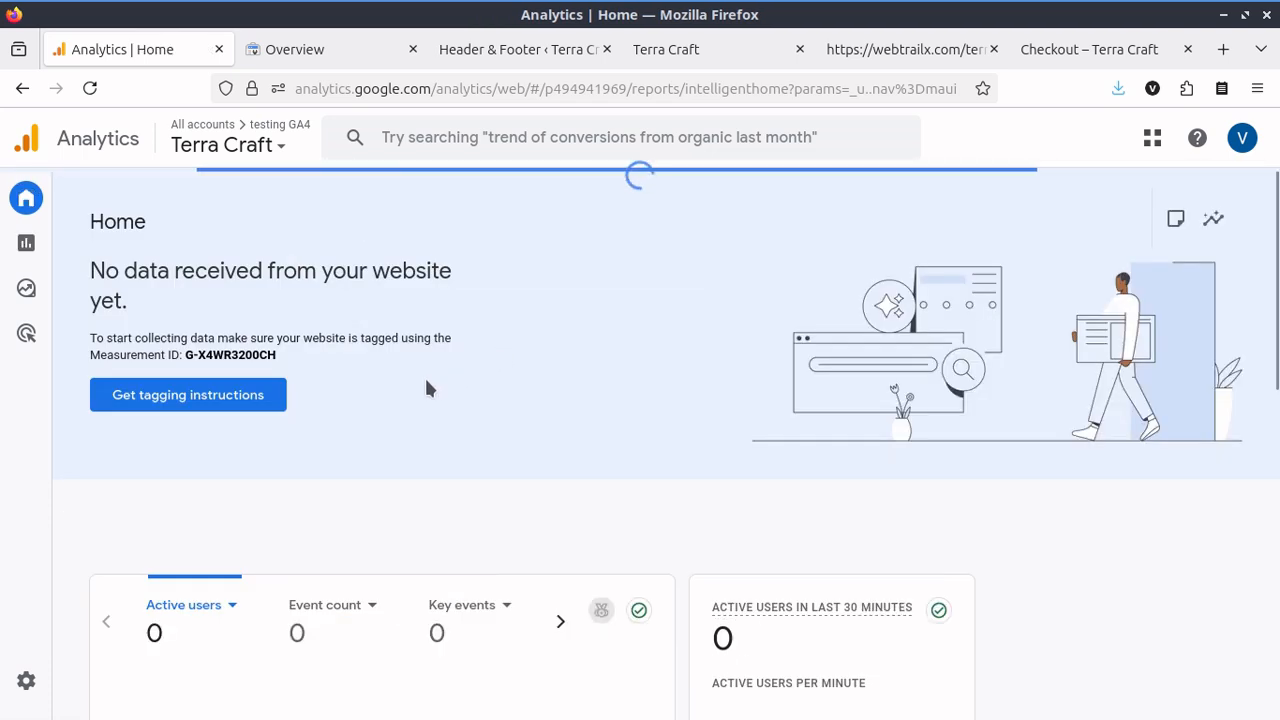
{"action": "scroll", "coordinate": [426, 388], "scroll_direction": "down", "scroll_amount": 2}
{"action": "scroll", "coordinate": [426, 388], "scroll_direction": "down", "scroll_amount": 4}
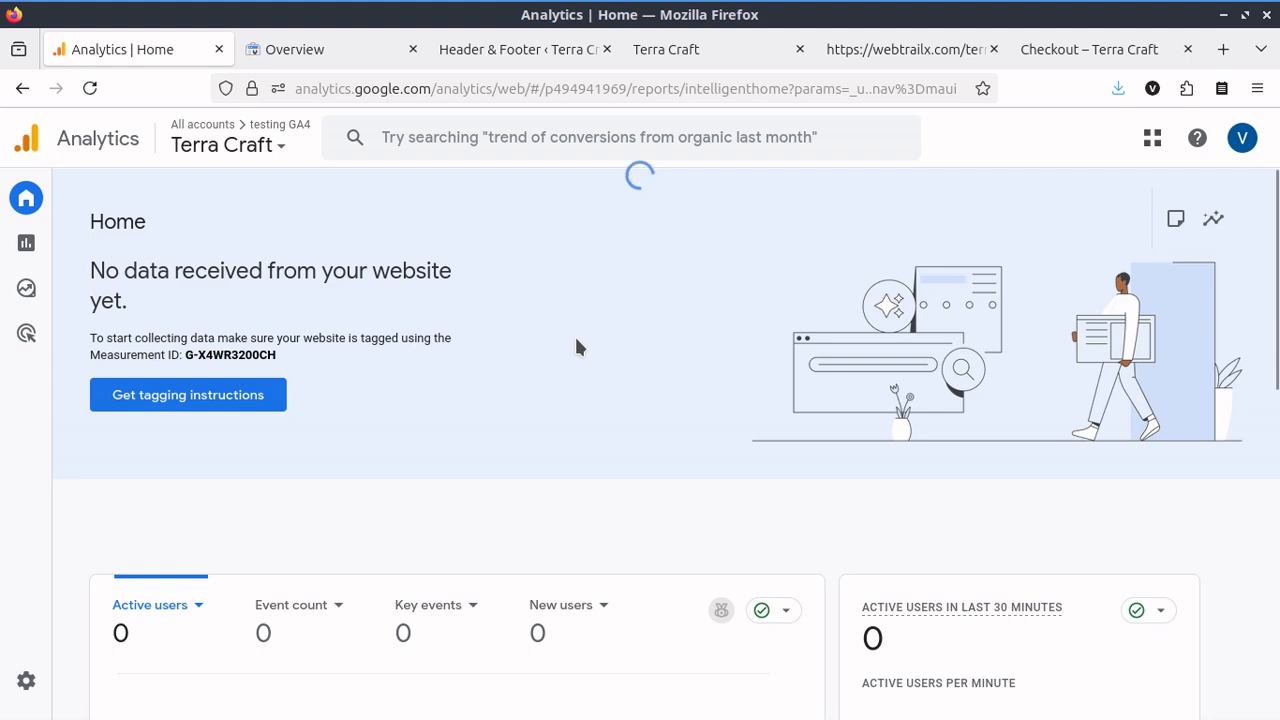
{"action": "scroll", "coordinate": [577, 346], "scroll_direction": "down", "scroll_amount": 3}
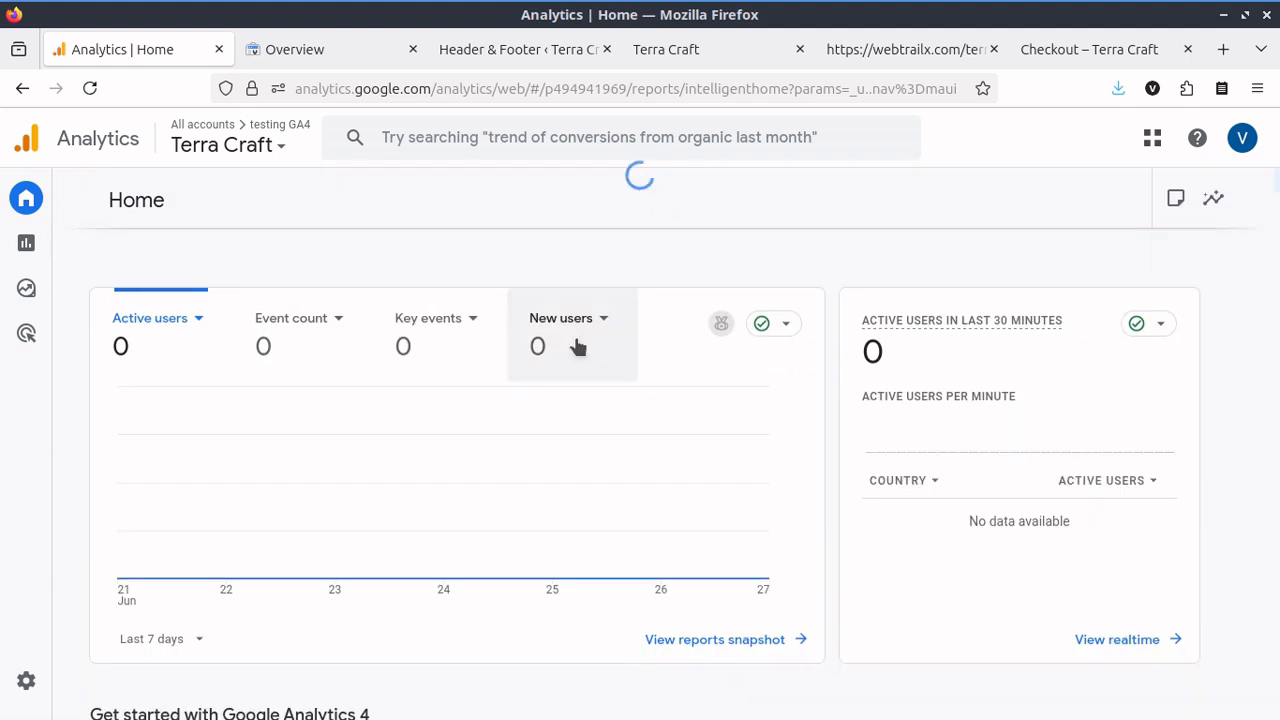
{"action": "scroll", "coordinate": [577, 346], "scroll_direction": "down", "scroll_amount": 5}
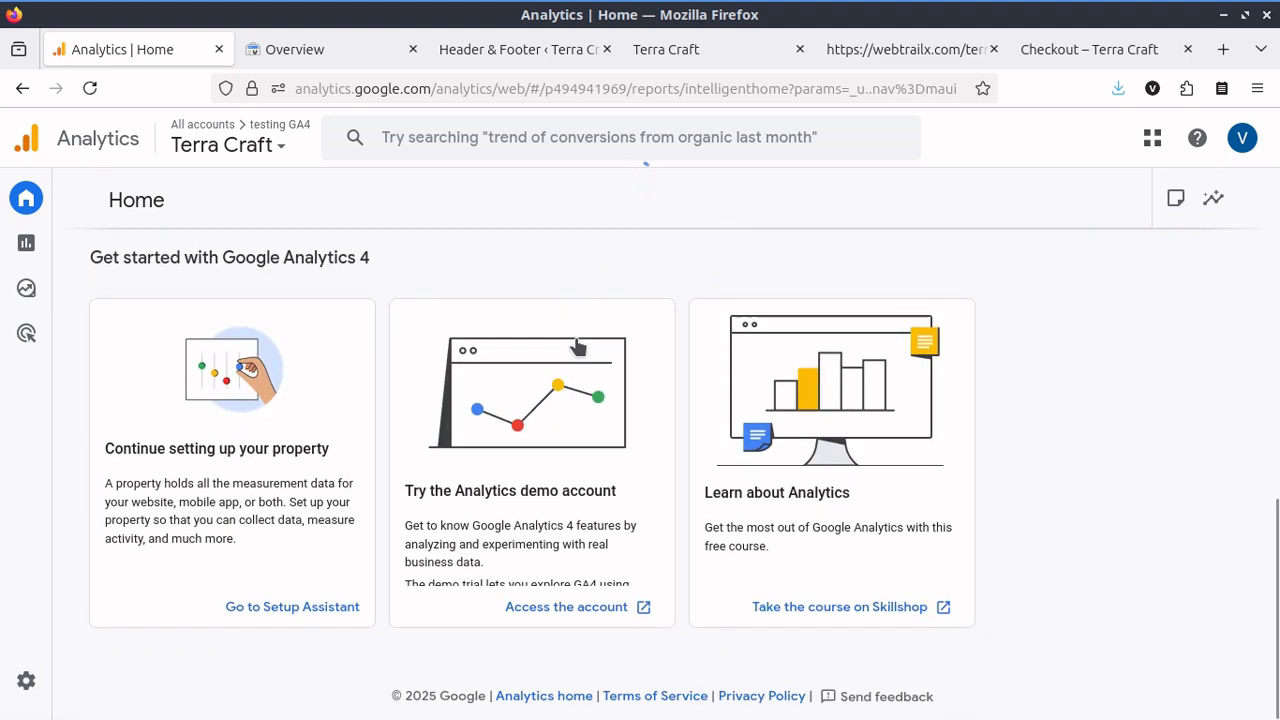
{"action": "scroll", "coordinate": [576, 346], "scroll_direction": "up", "scroll_amount": 5}
{"action": "scroll", "coordinate": [576, 346], "scroll_direction": "up", "scroll_amount": 3}
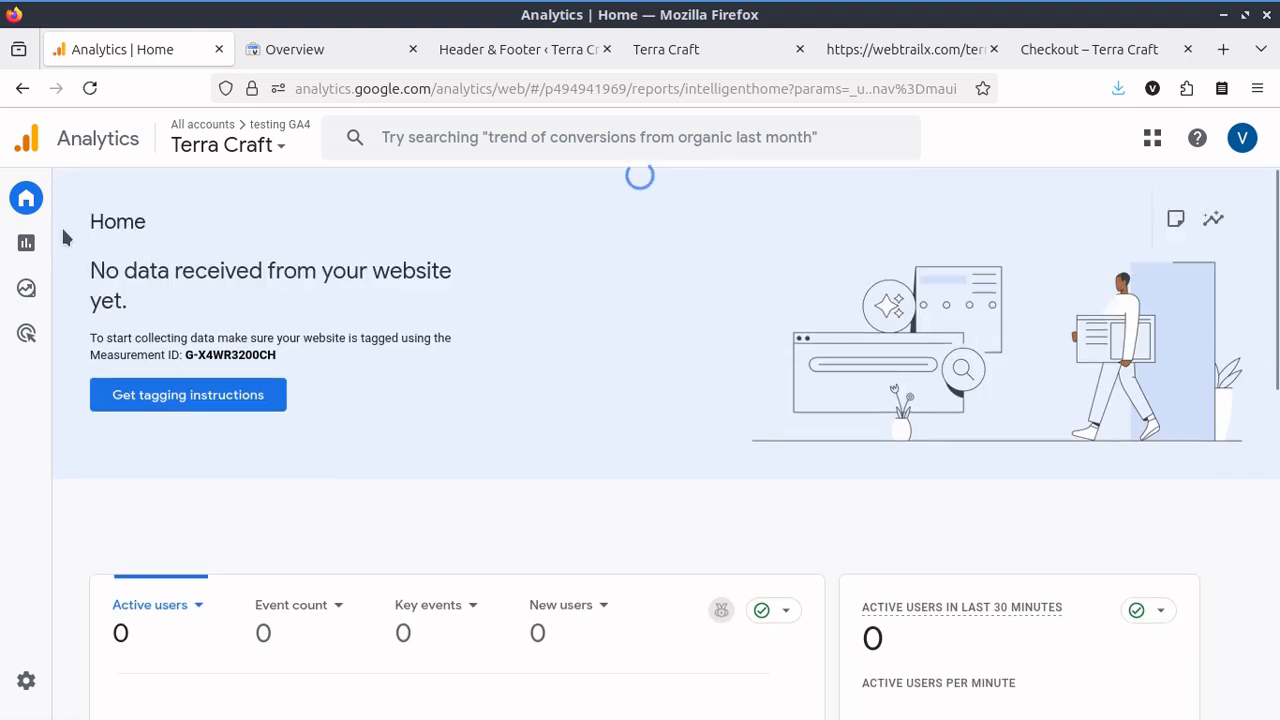
Return to the Reports snapshot and look through the list of available report sections, including Search Console and User.
{"action": "left_click", "coordinate": [24, 250]}
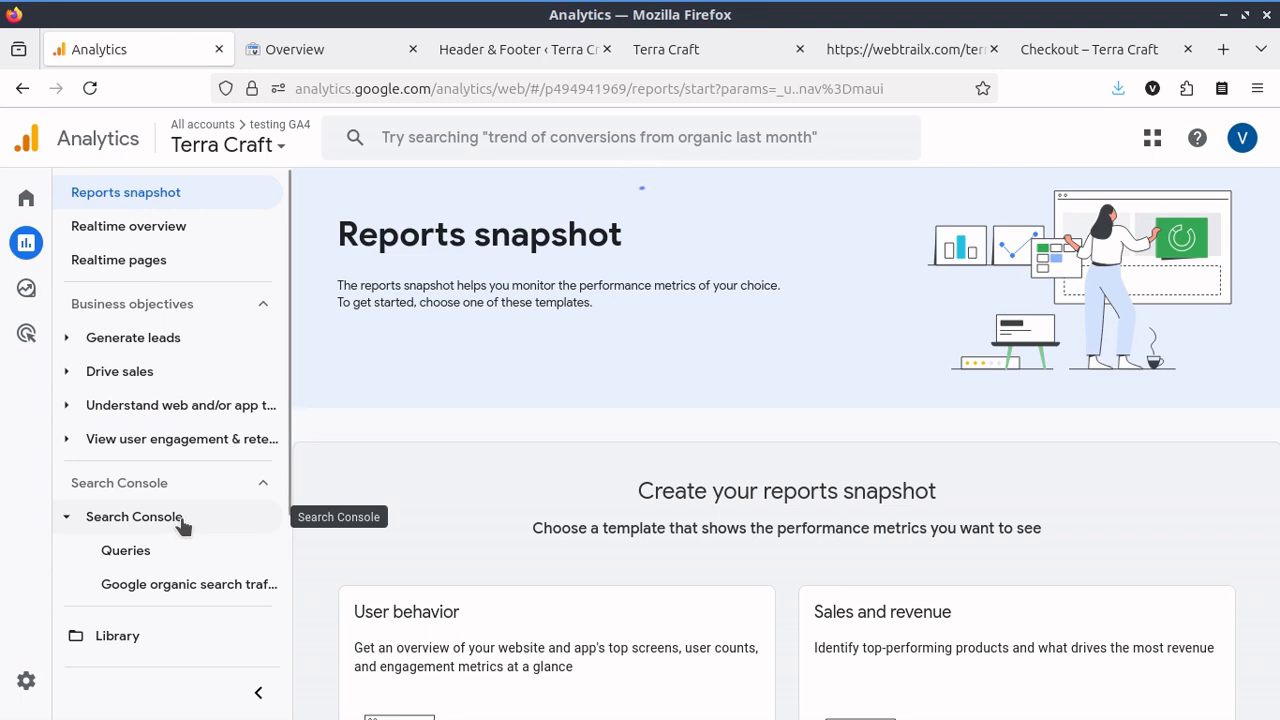
{"action": "scroll", "coordinate": [182, 522], "scroll_direction": "down", "scroll_amount": 2}
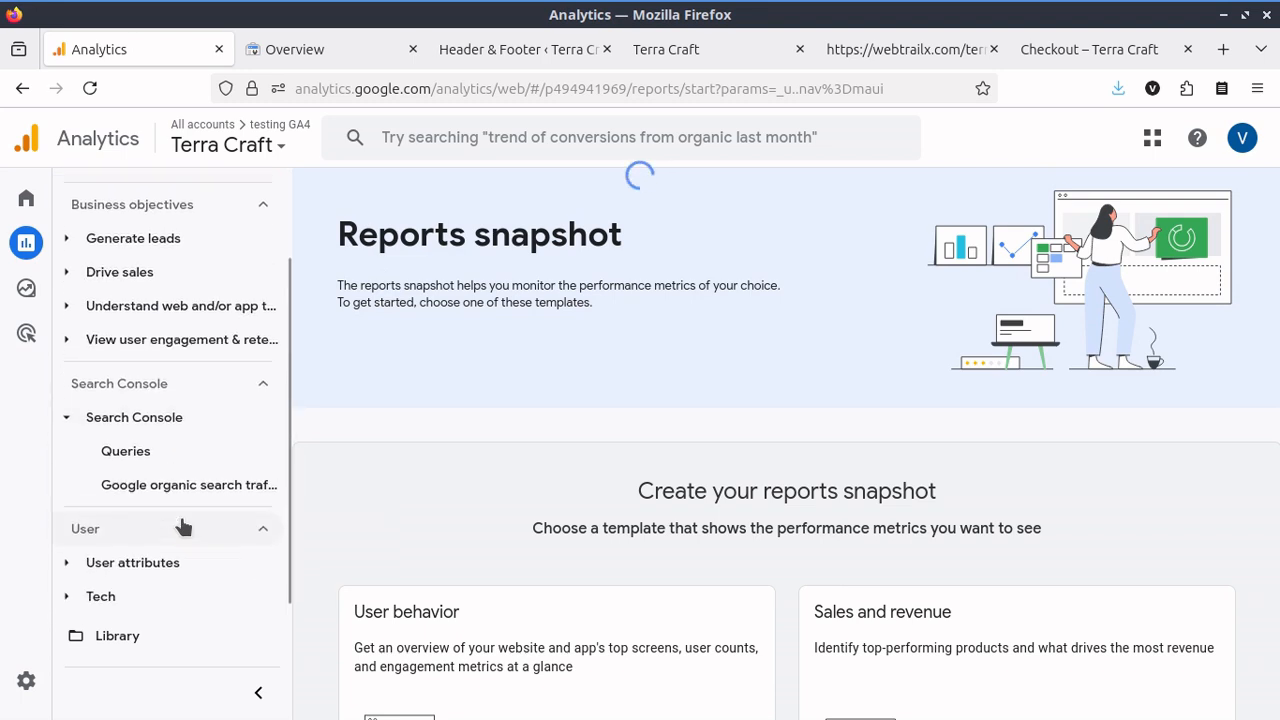
{"action": "scroll", "coordinate": [182, 522], "scroll_direction": "up", "scroll_amount": 2}
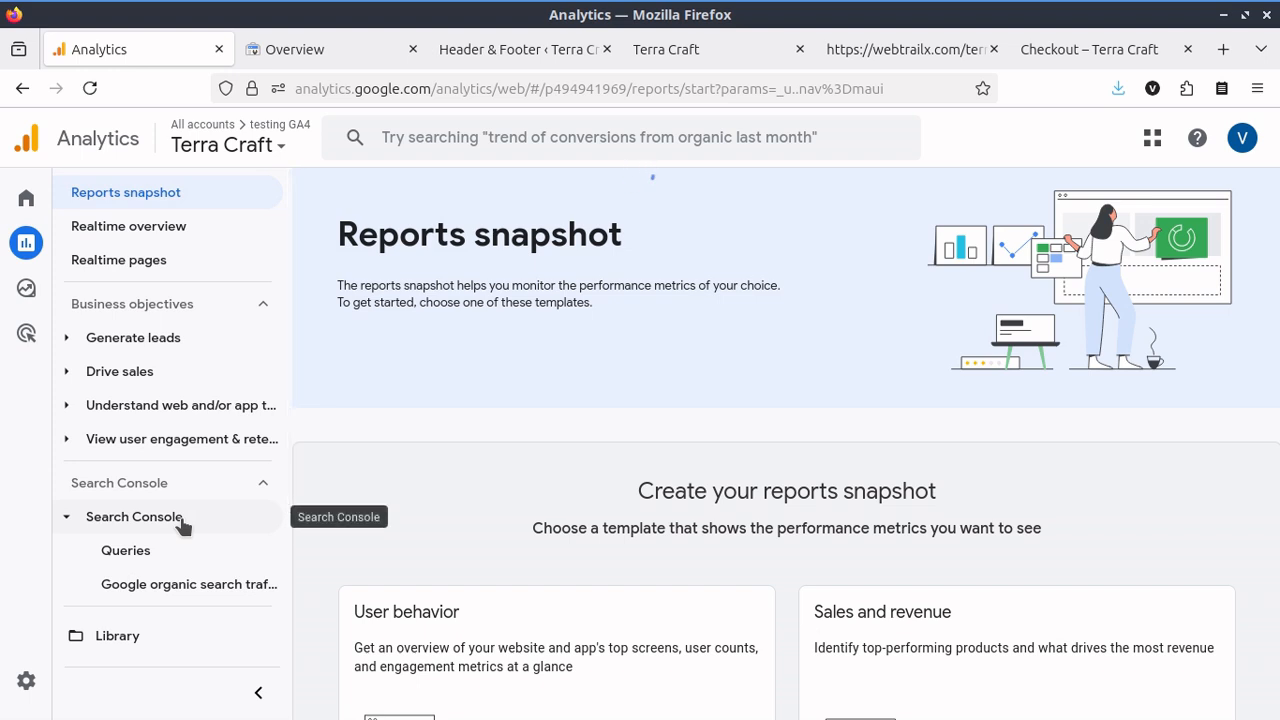